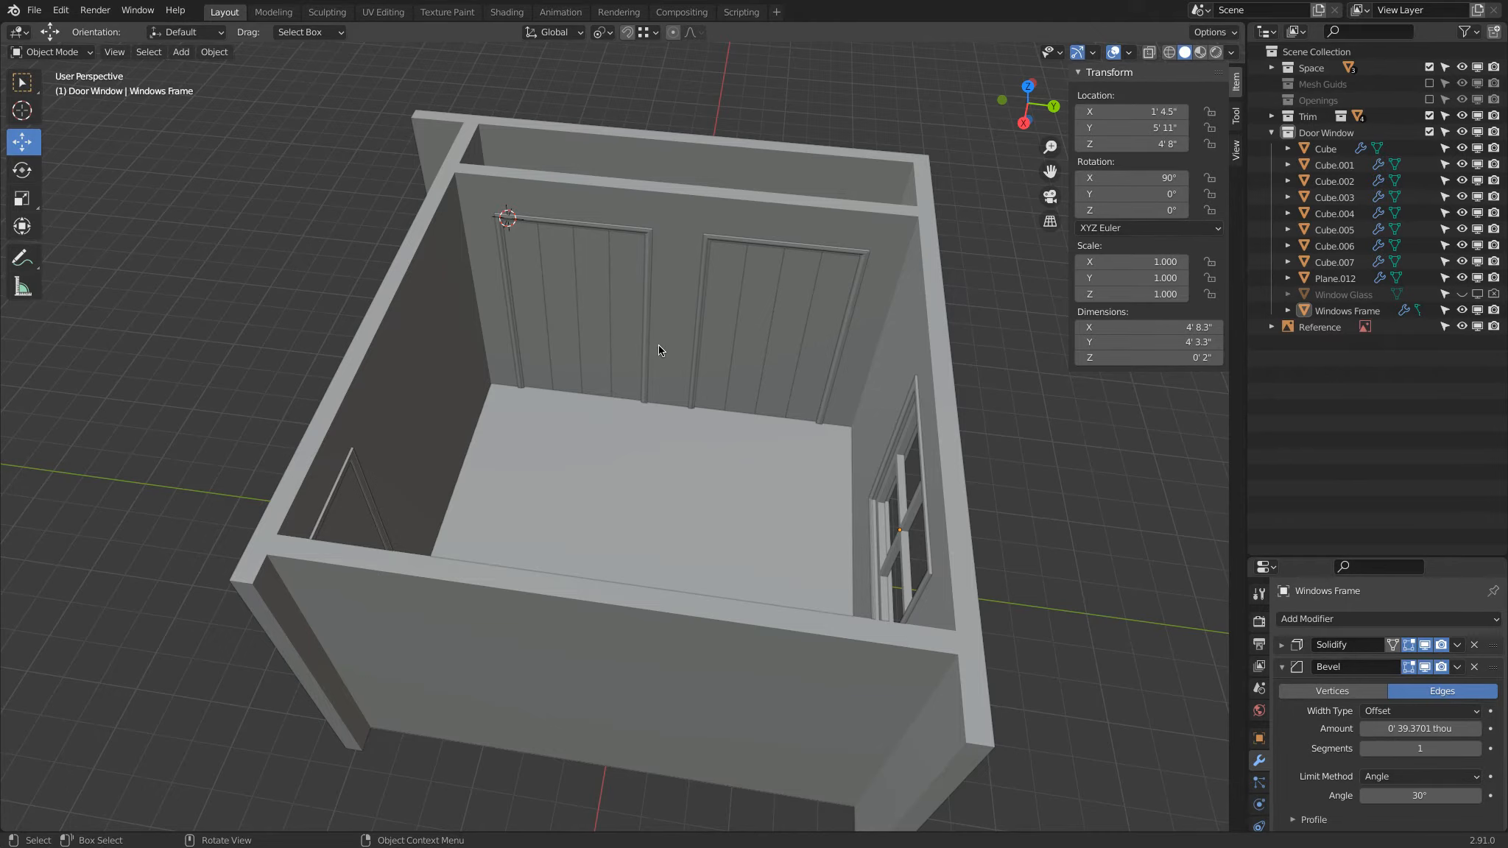
Step: Snap the 3D cursor to the bottom front edge of the third plank in the first paneled door
key(KP_7)
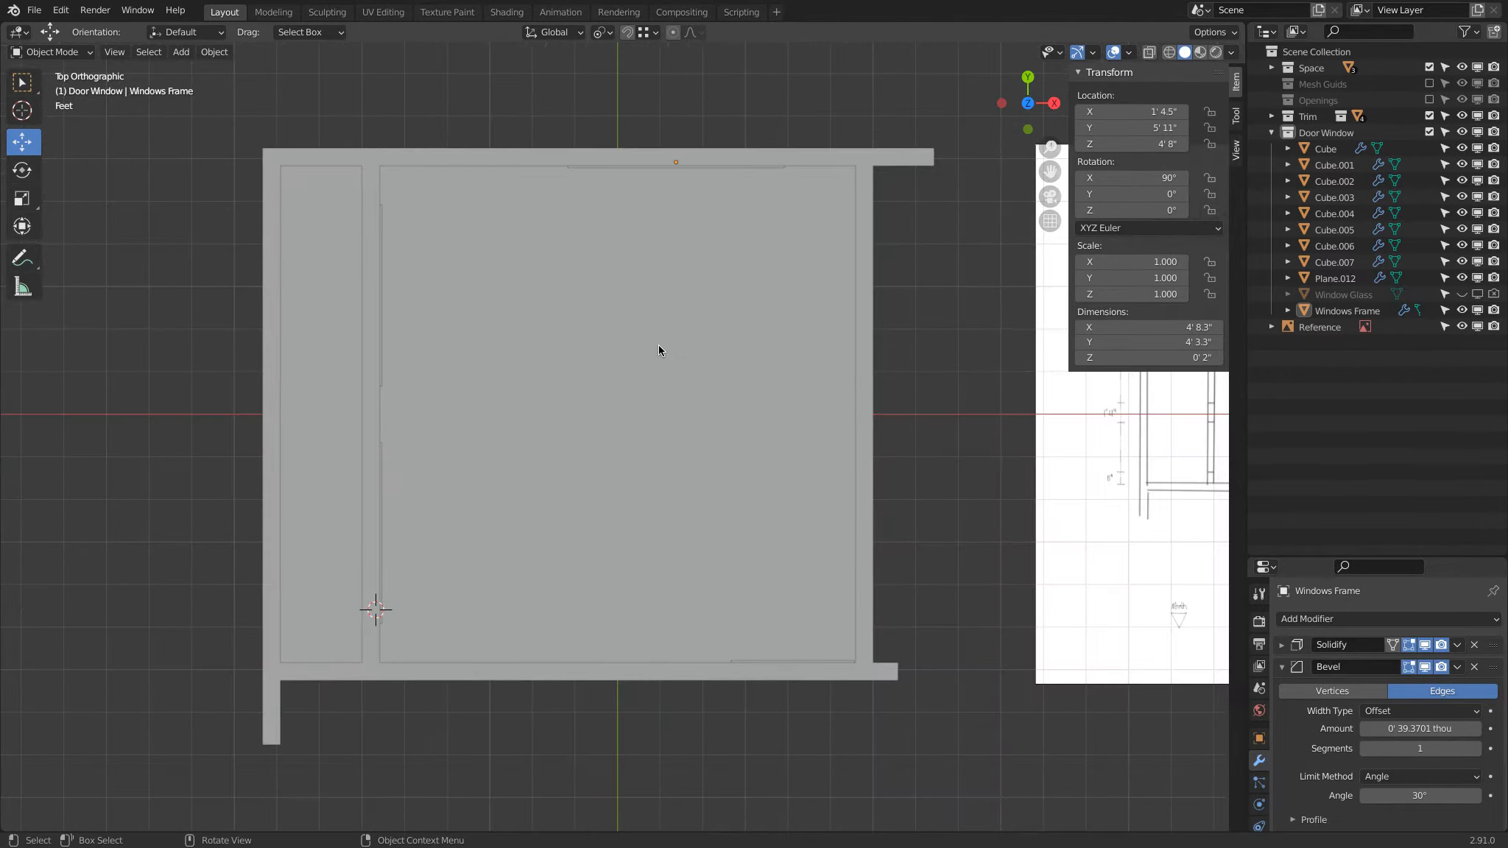
scroll(428, 551, up, 5)
middle_drag(428, 555, 654, 467)
click(575, 349)
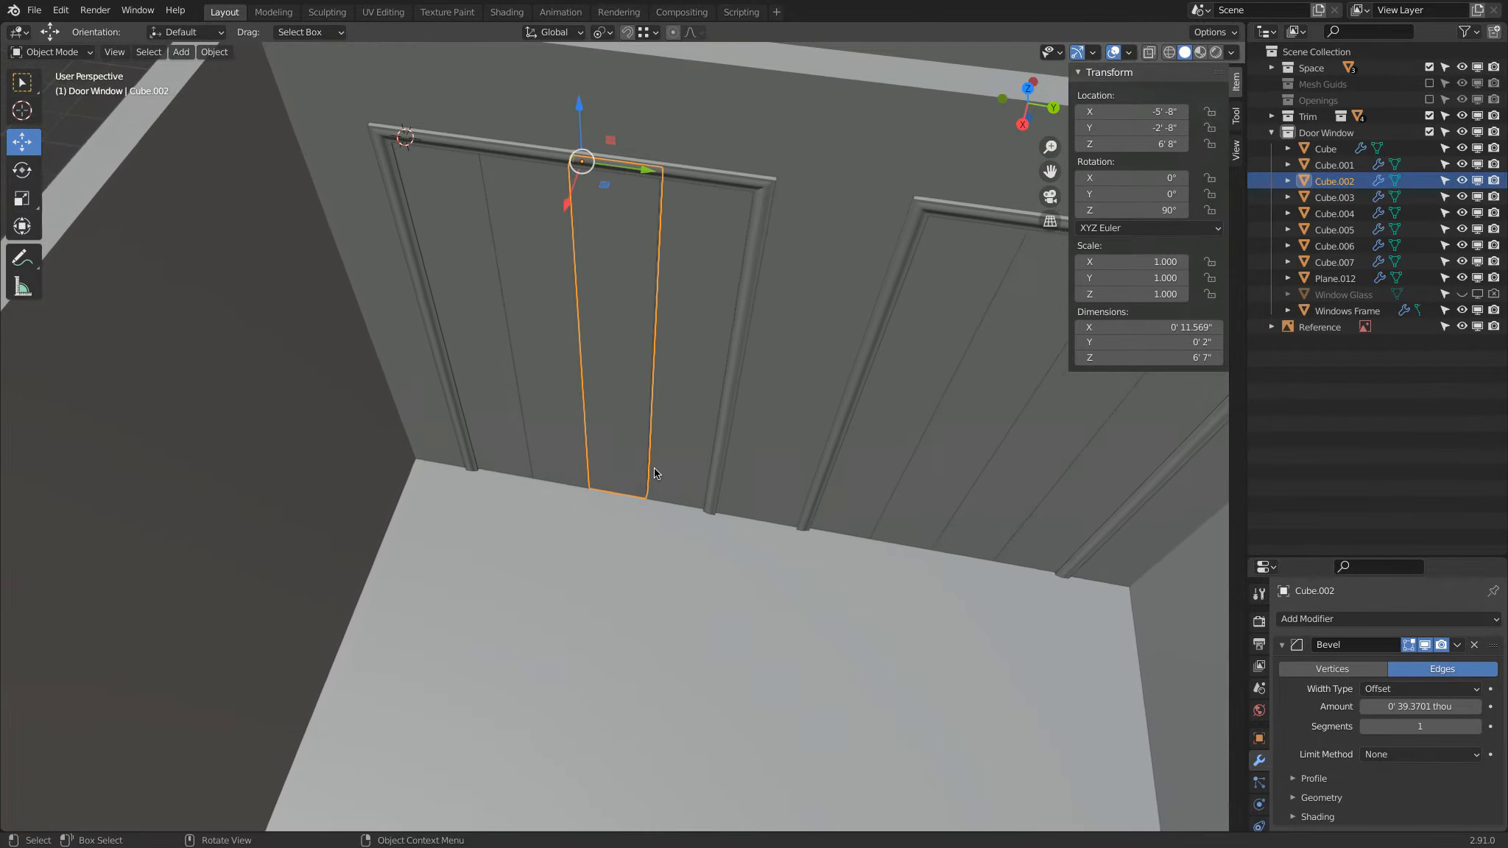
key(Tab)
click(607, 496)
click(125, 52)
click(606, 480)
key(shift+s)
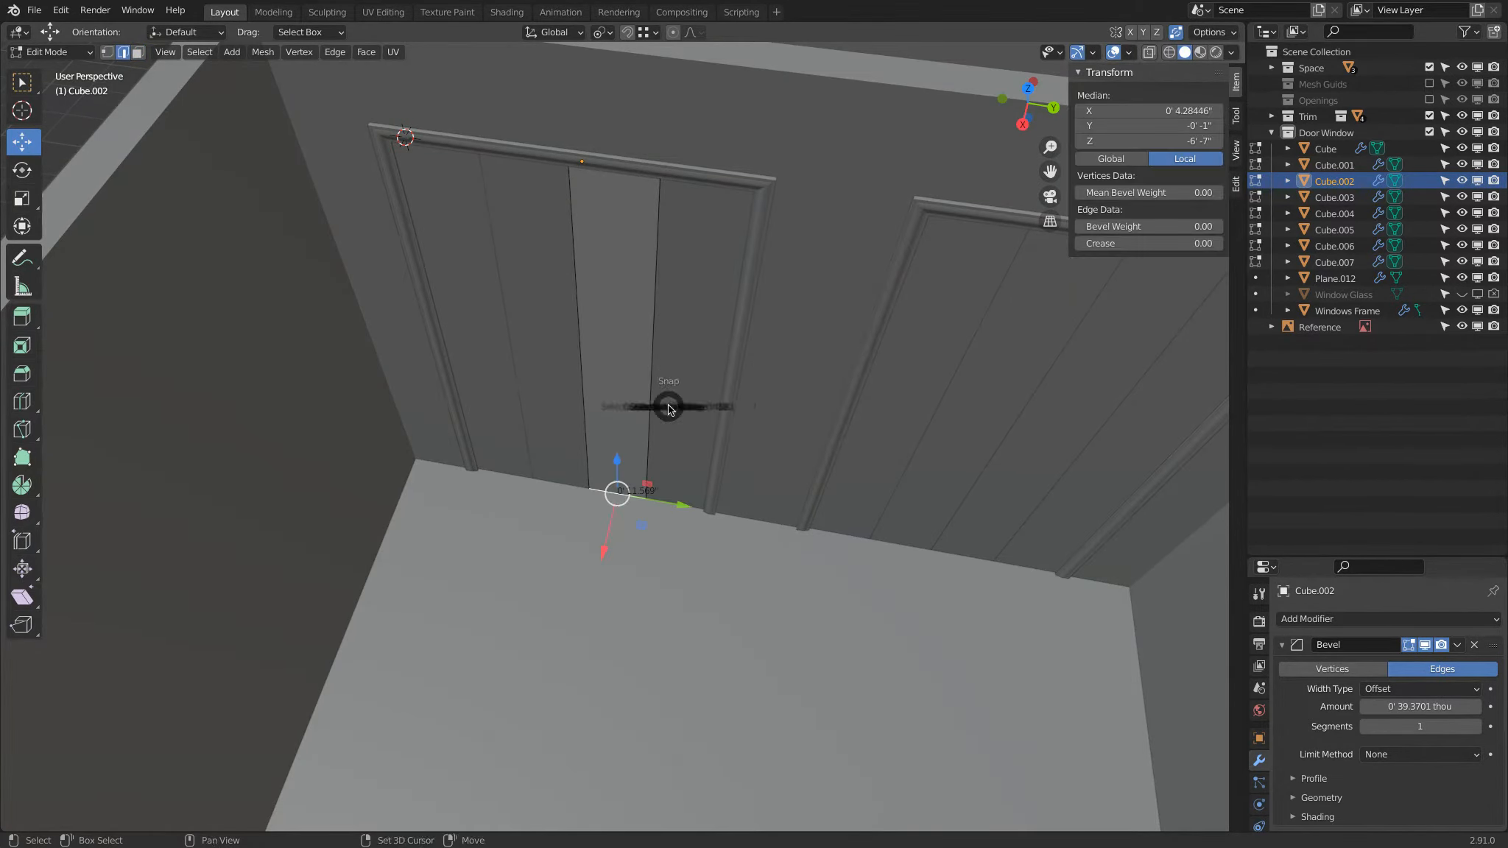
click(657, 492)
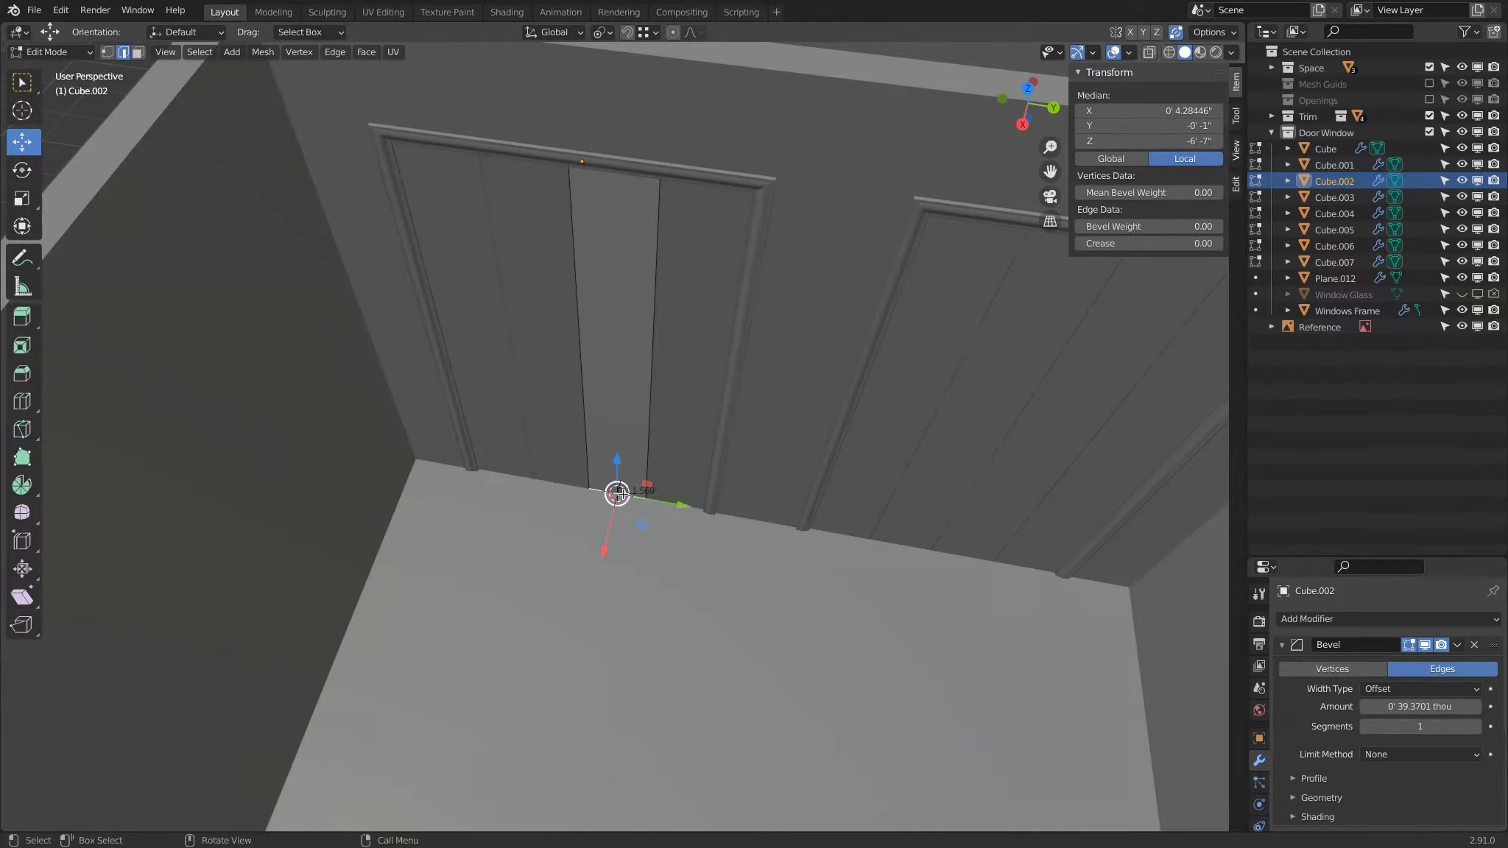
key(Tab)
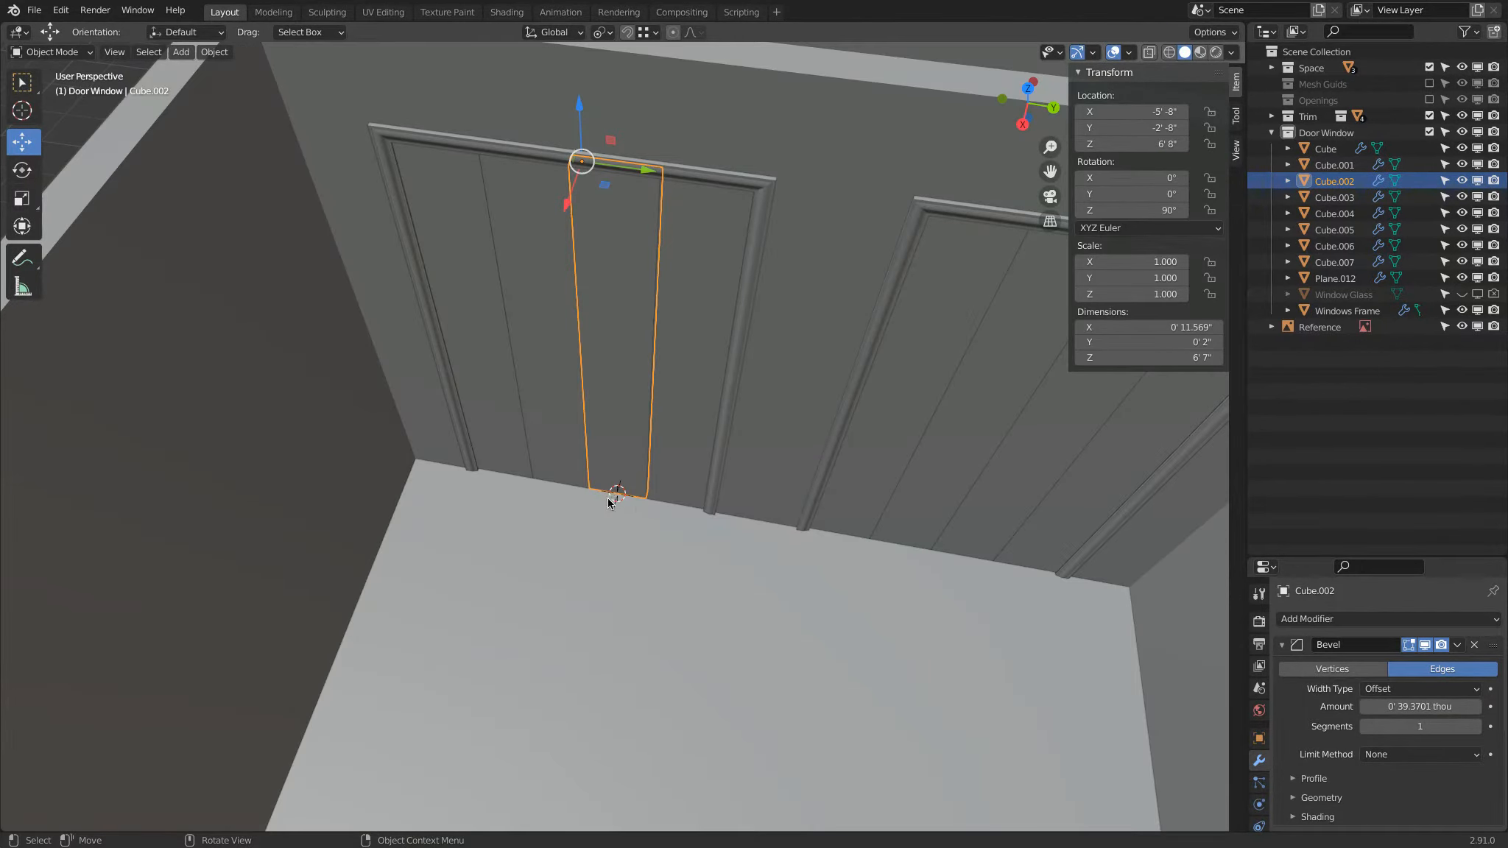
Step: Raise the 3D cursor by 3' along Z
click(1236, 154)
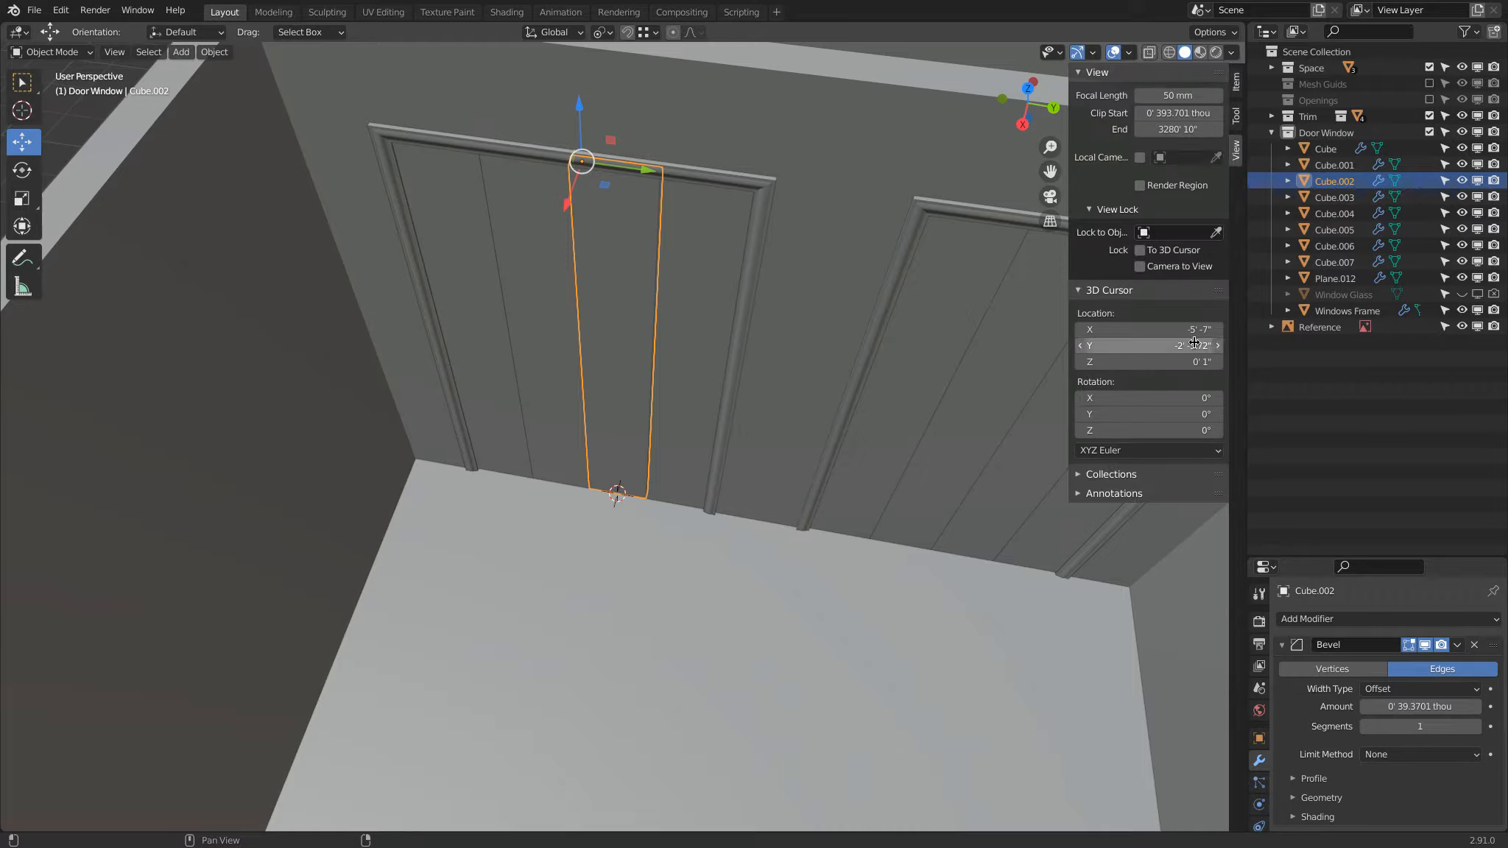
click(1163, 363)
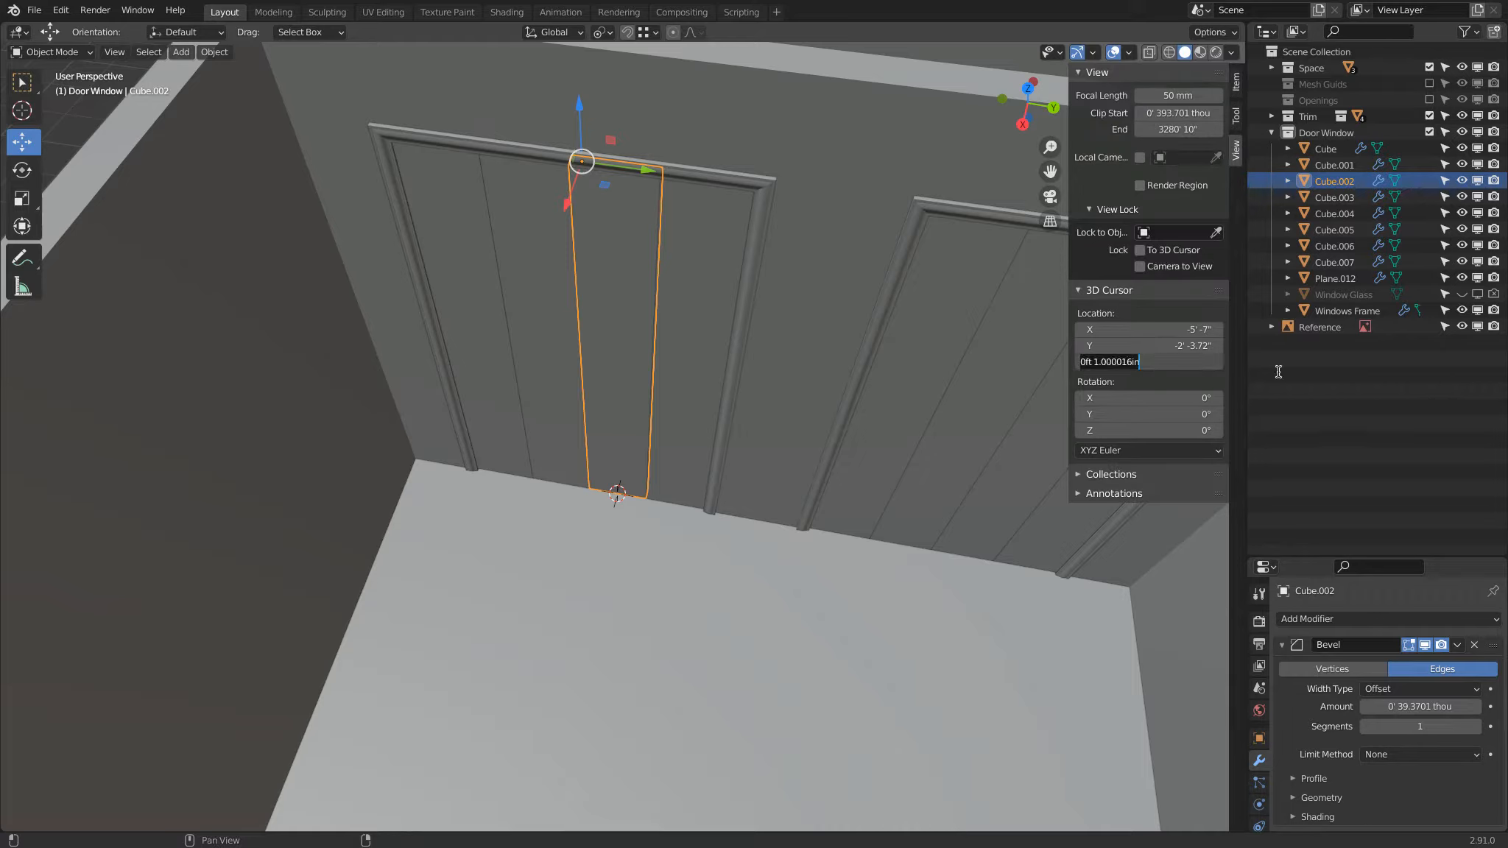
key(End)
text(+3')
key(Return)
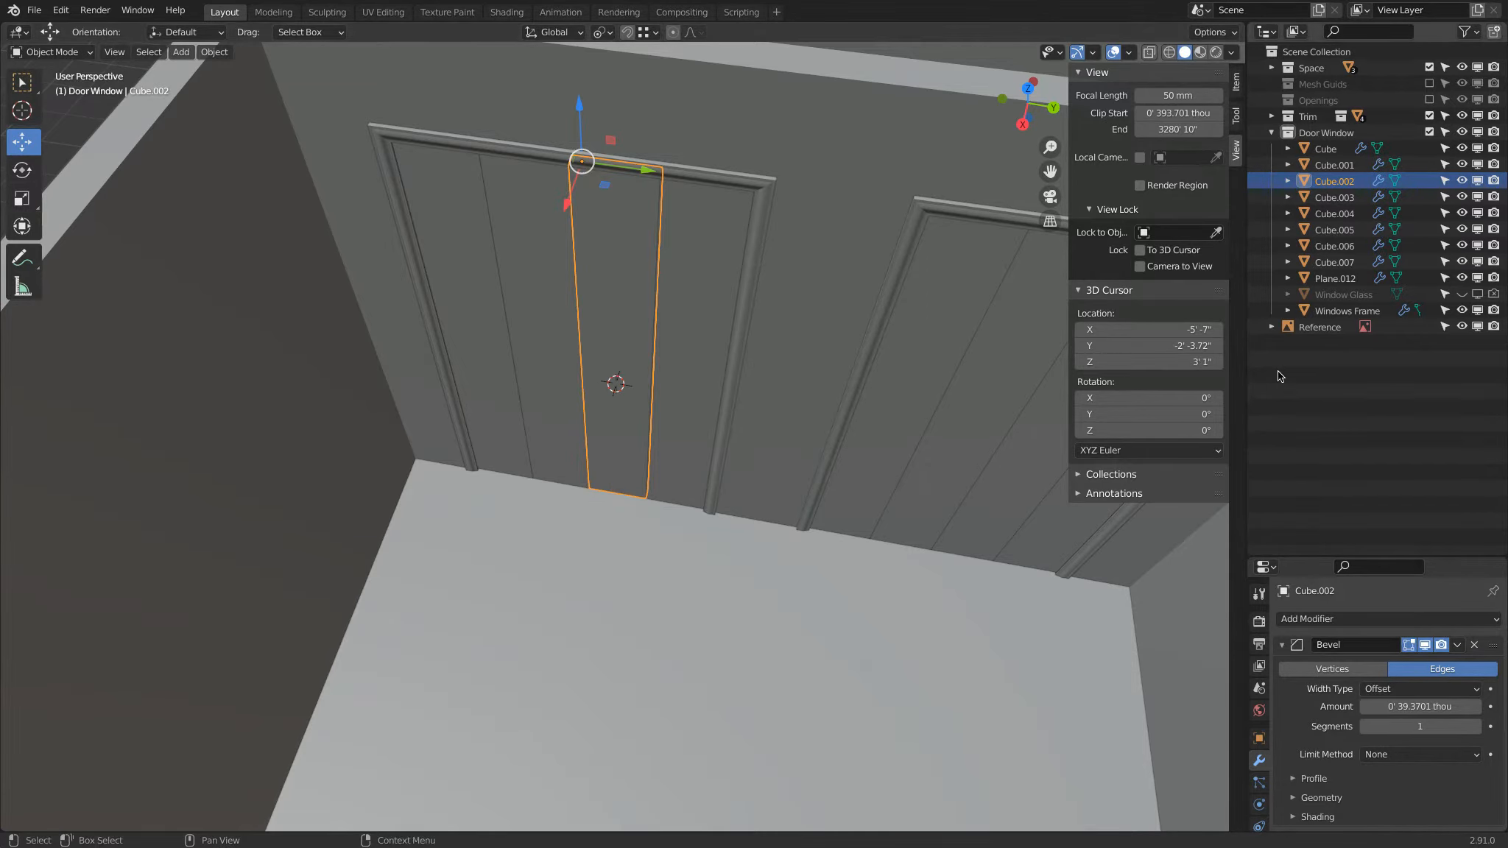
Step: Add a cylinder mesh at the 3D cursor on the door plank
middle_drag(624, 388, 605, 344)
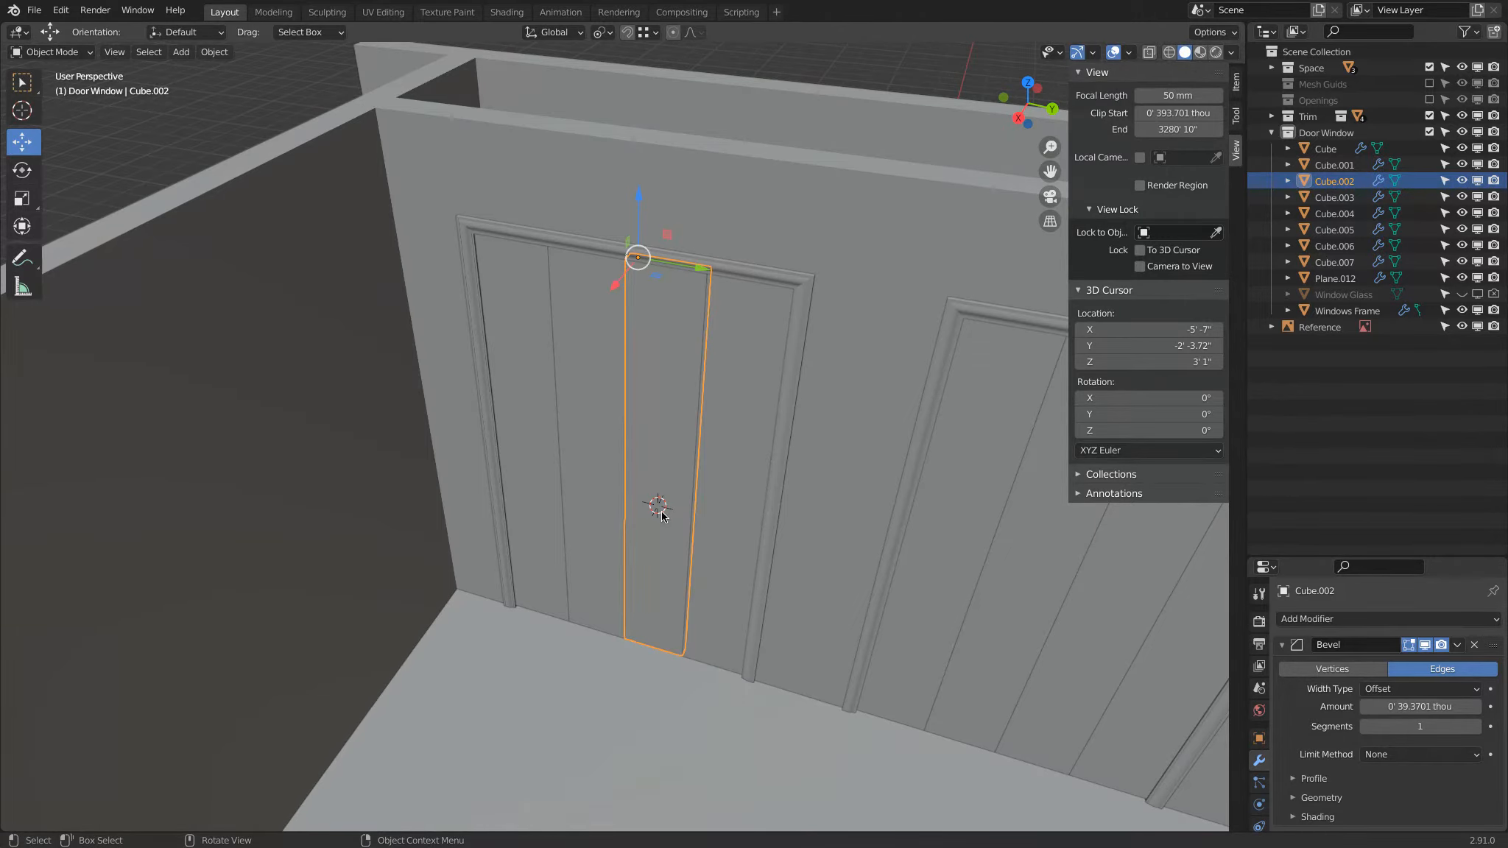
key(KP_7)
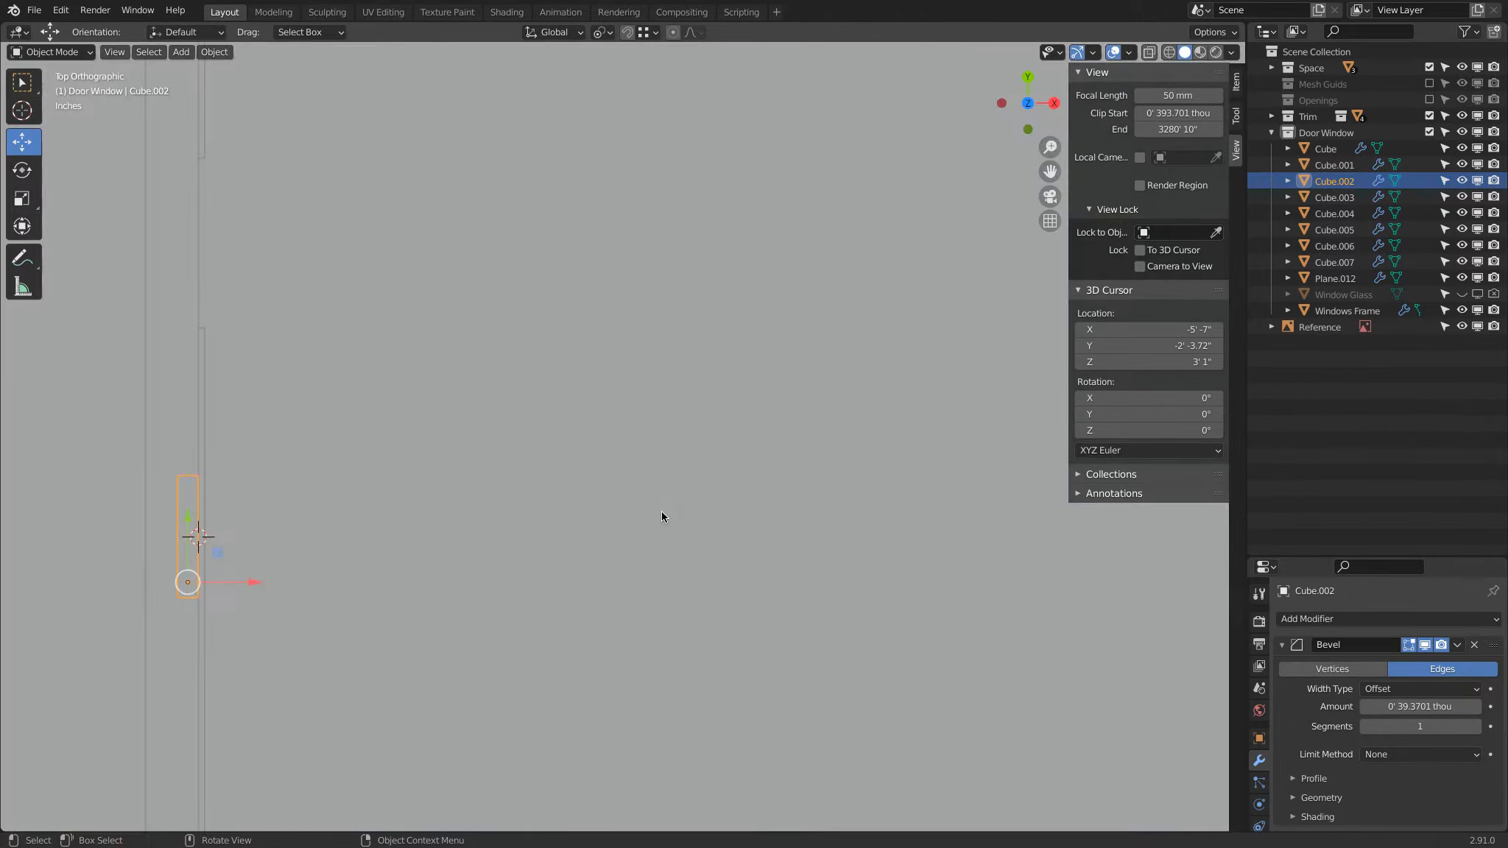
key(shift+a)
mouse_move(328, 483)
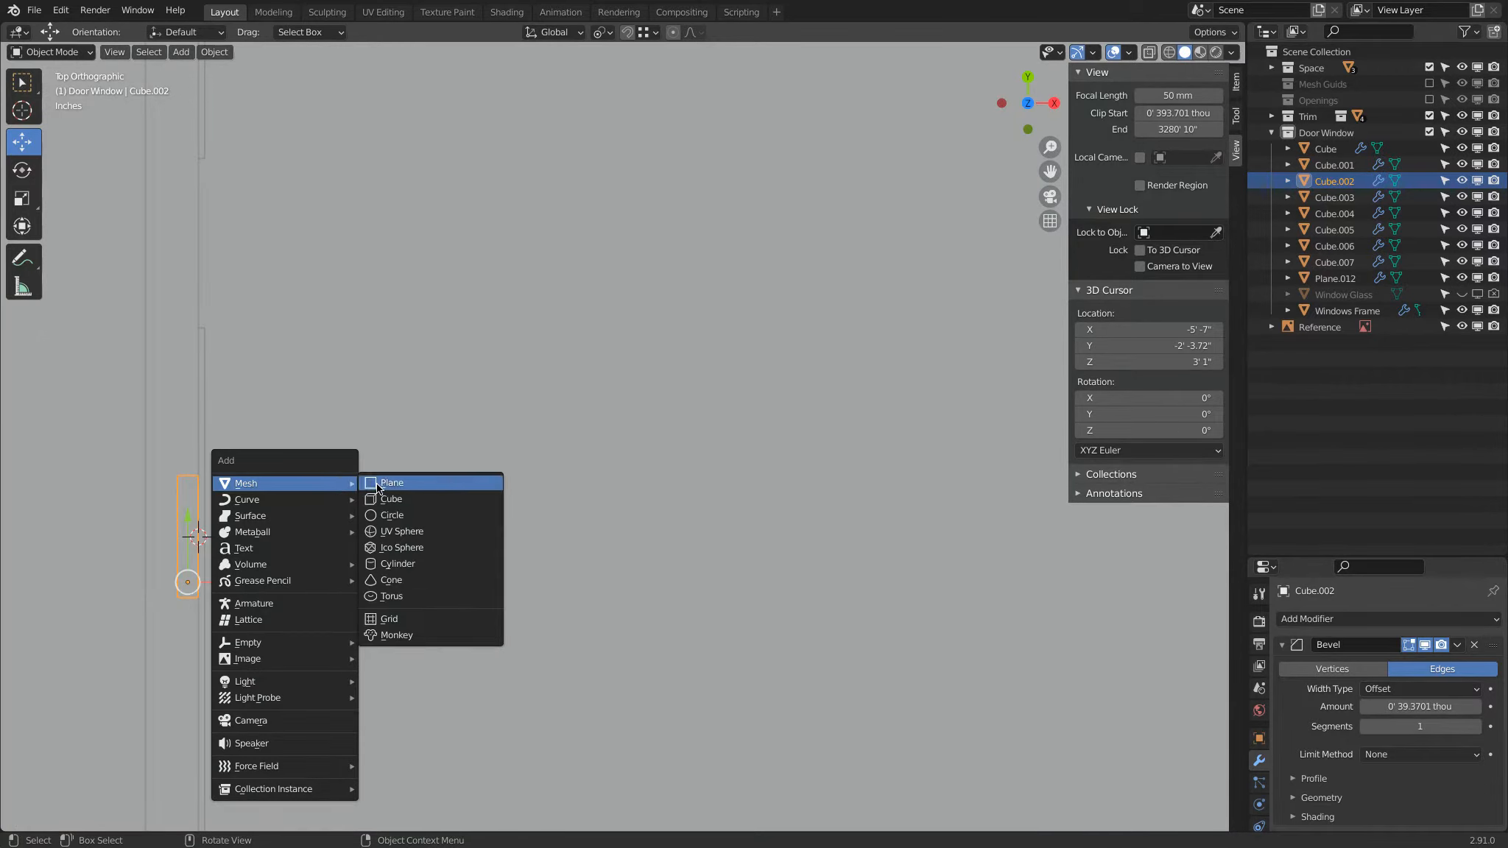
click(422, 567)
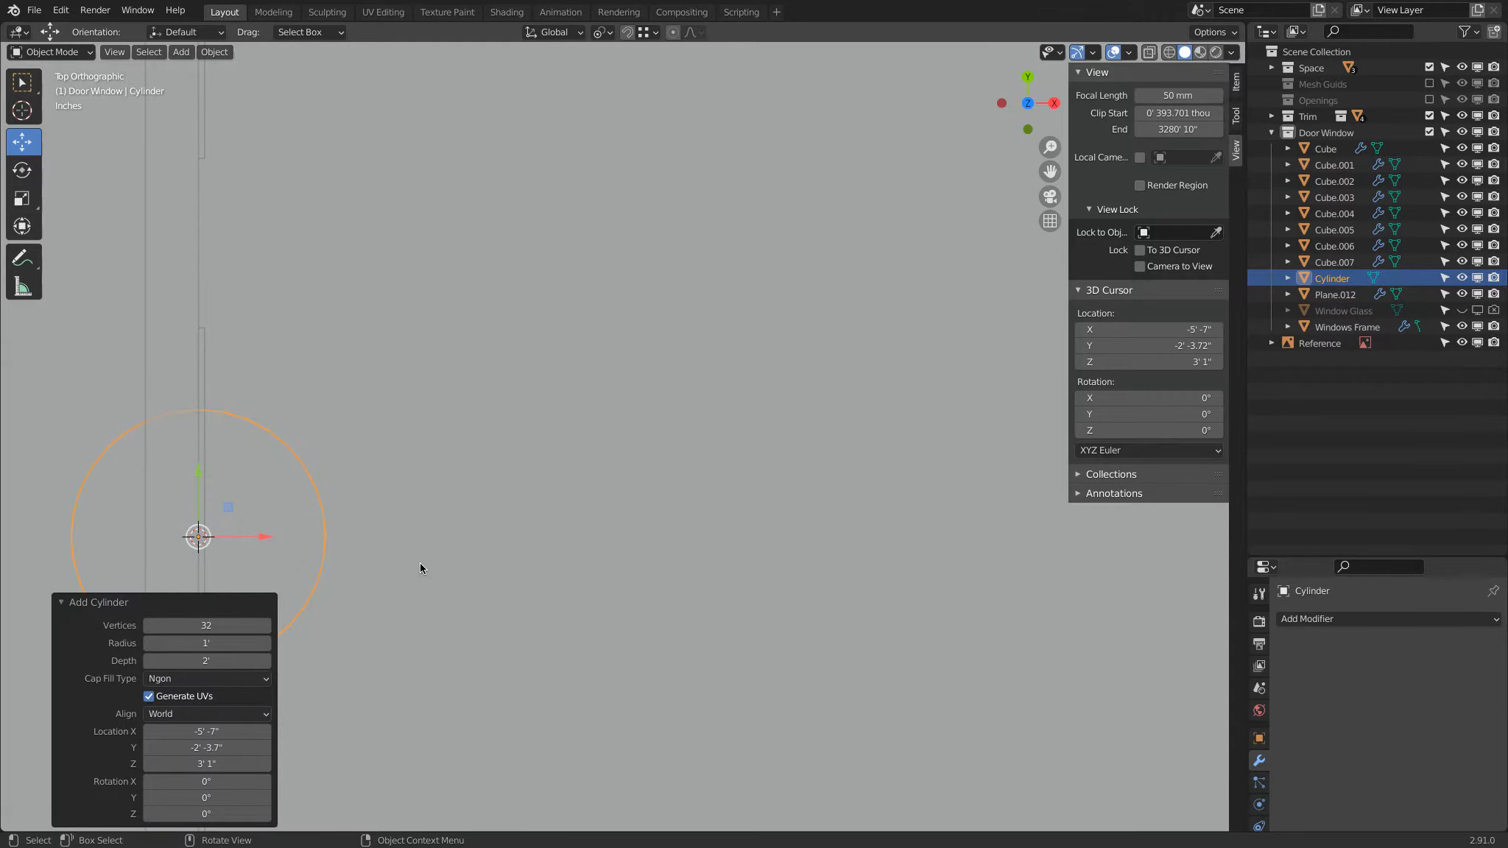
middle_drag(544, 593, 415, 480)
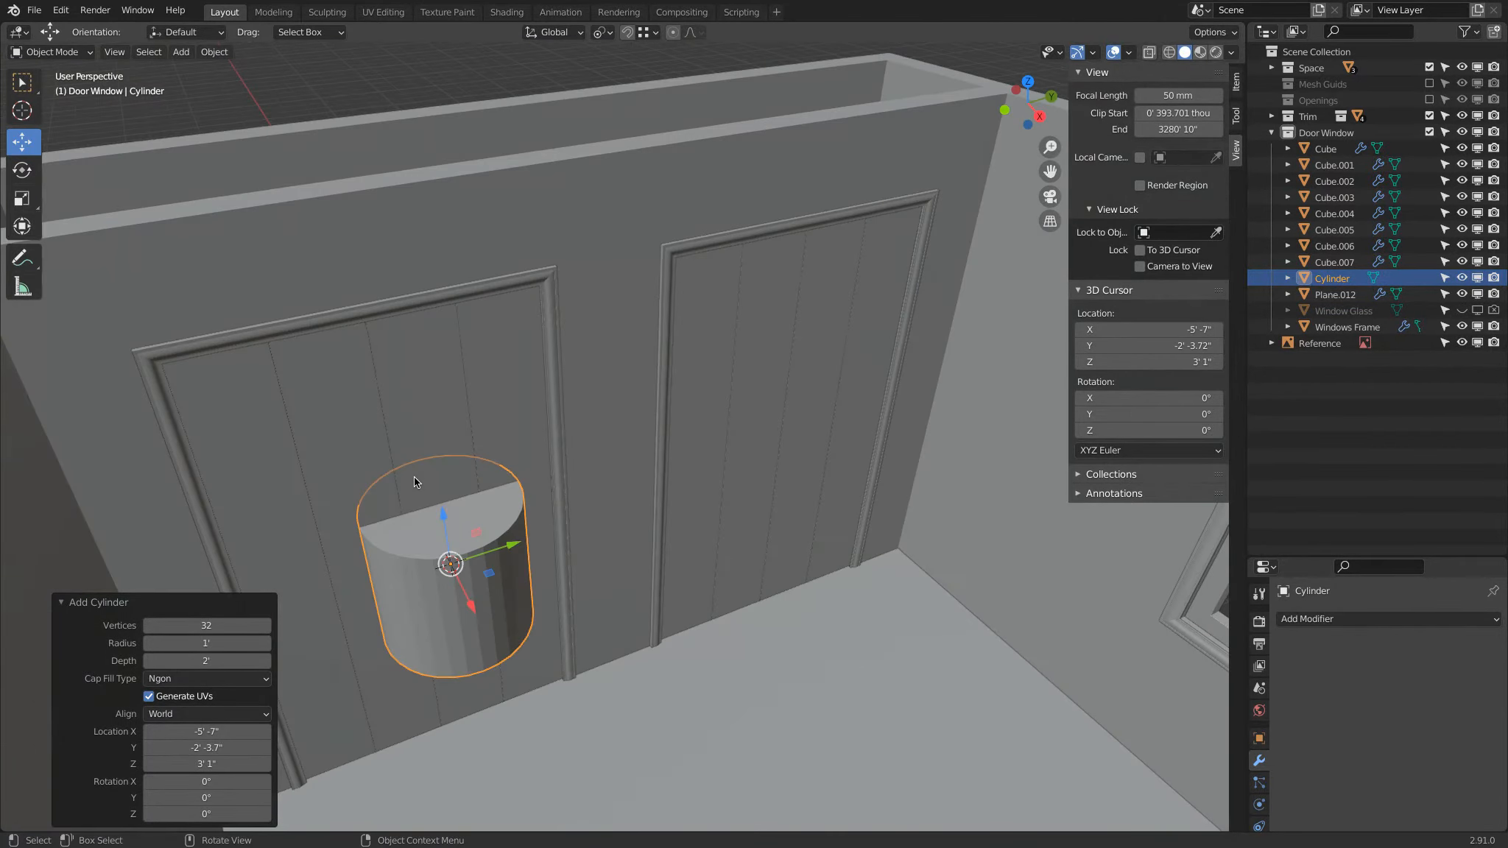
Step: Set the new cylinder to 64 vertices, a 5" radius and a 1" depth
click(225, 622)
text(64)
key(Return)
click(220, 643)
key(Return)
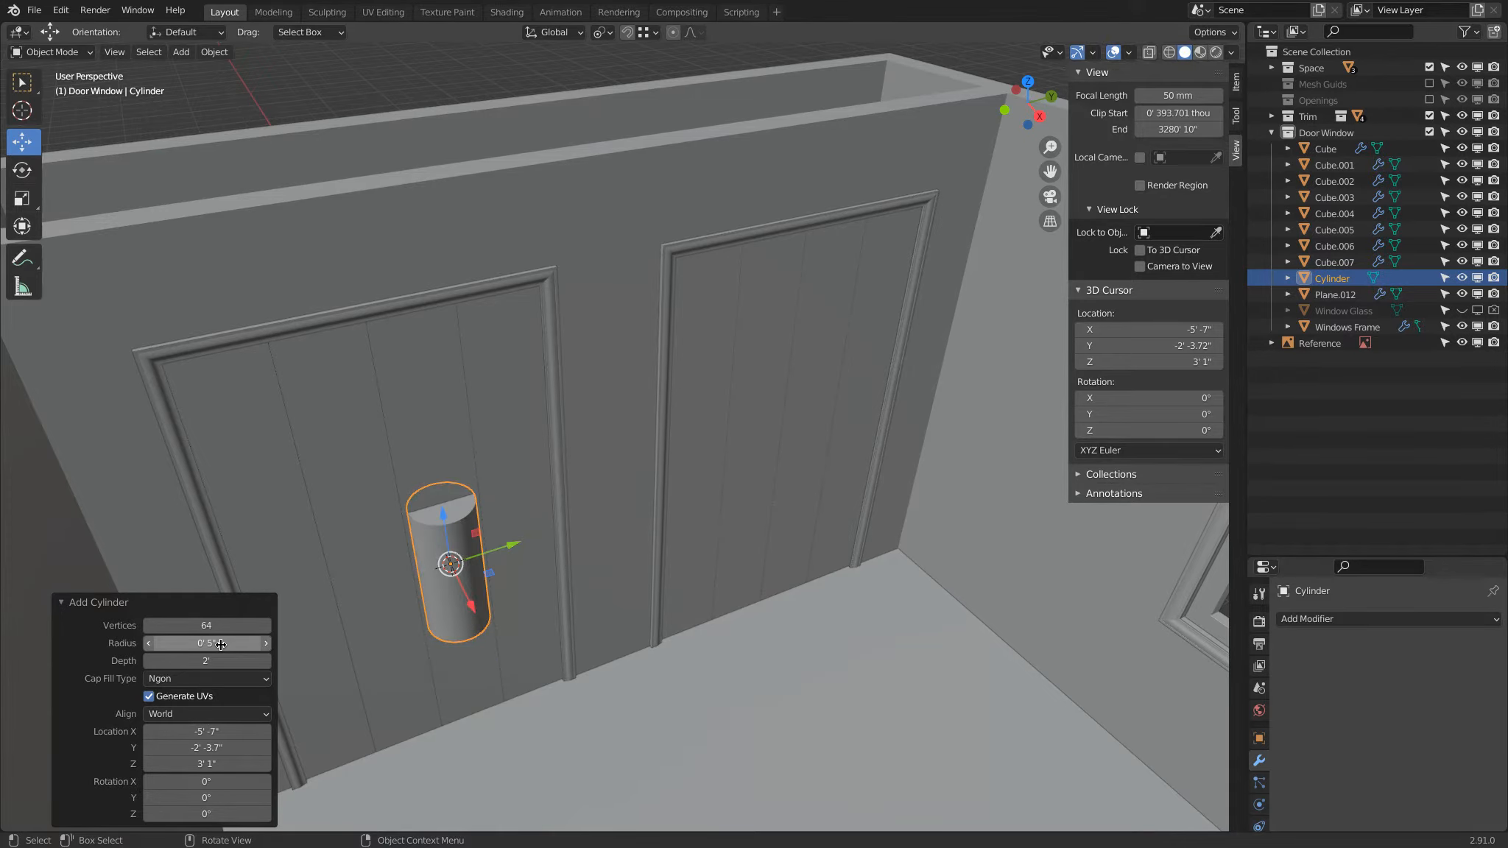
click(210, 662)
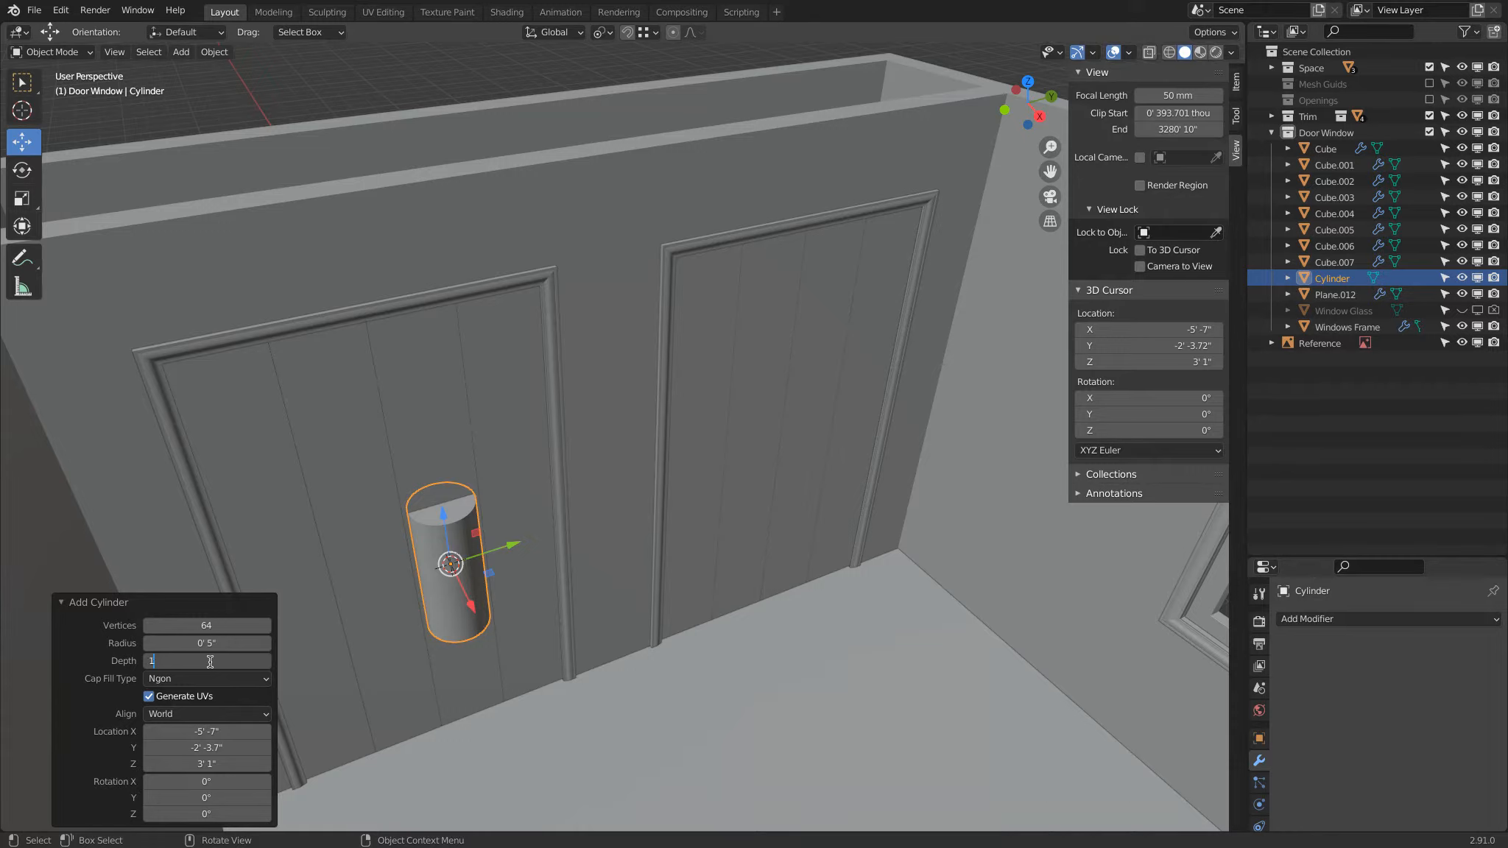
key(Return)
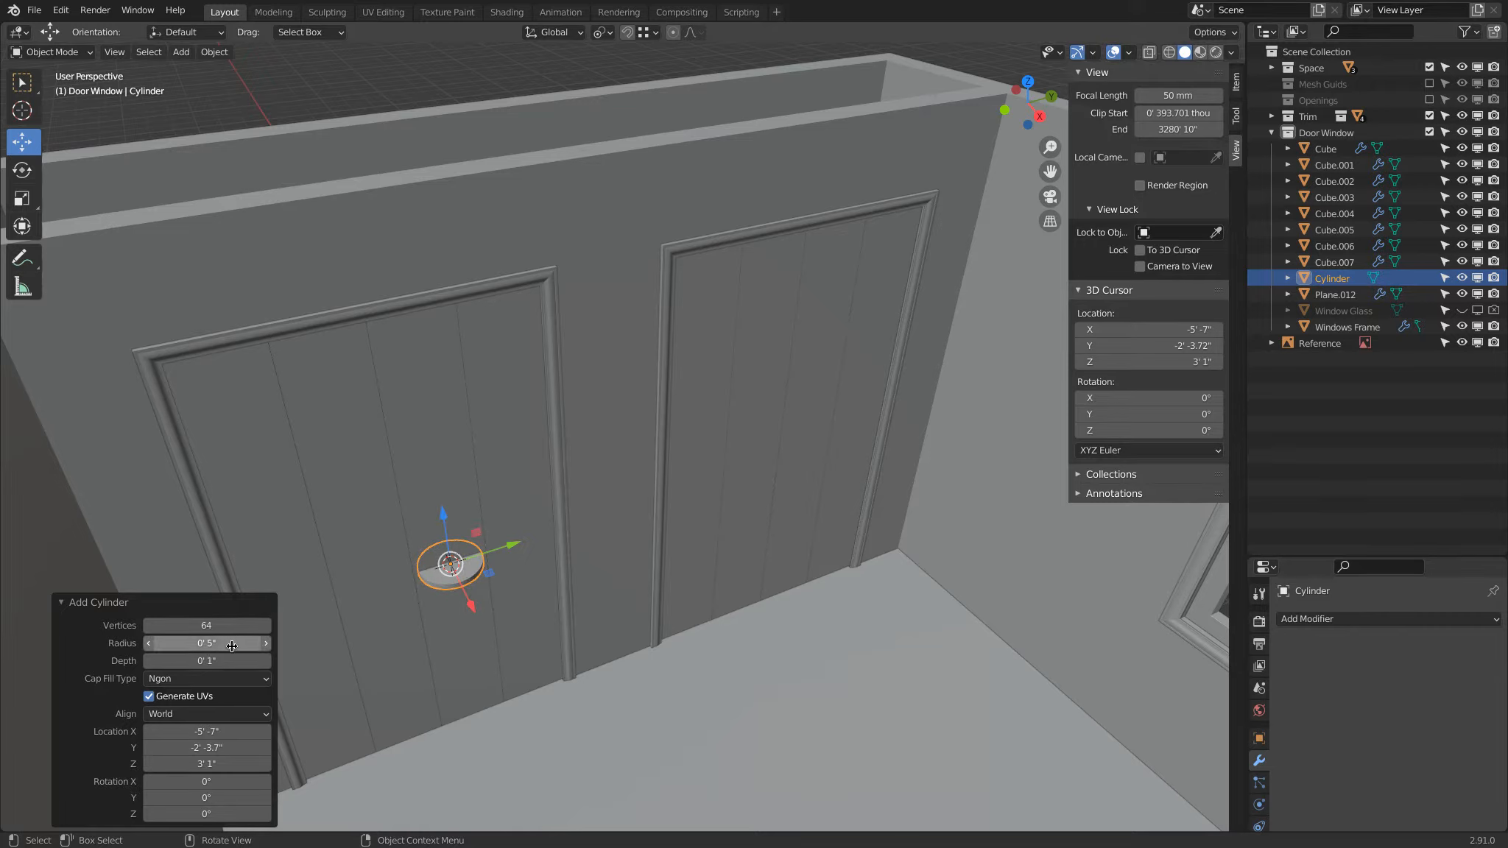
Step: Reduce the cylinder's radius to .5" and set its Y rotation to 90°
click(233, 643)
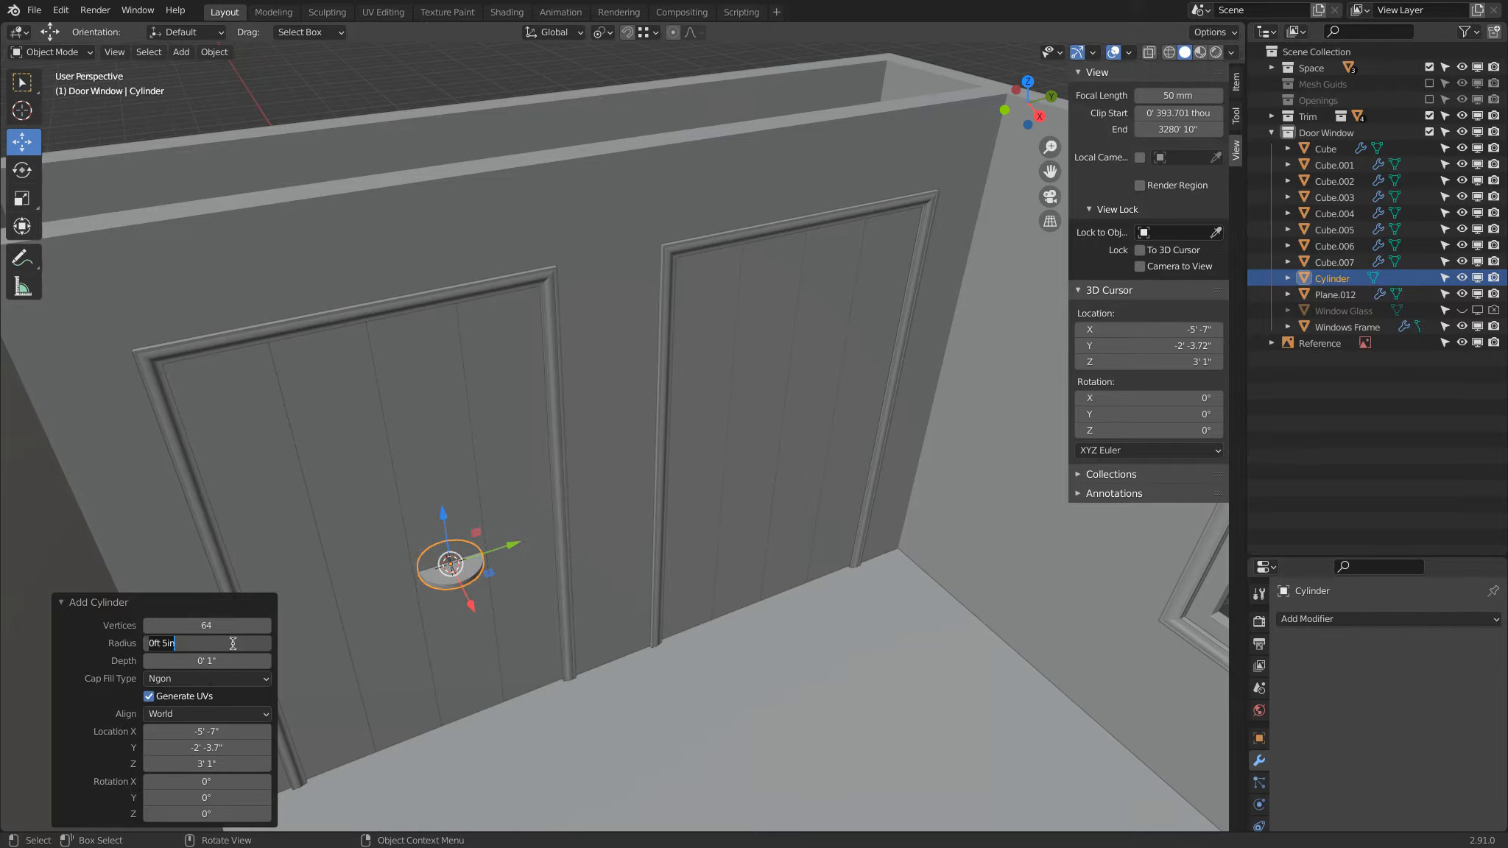
text(.5")
key(Return)
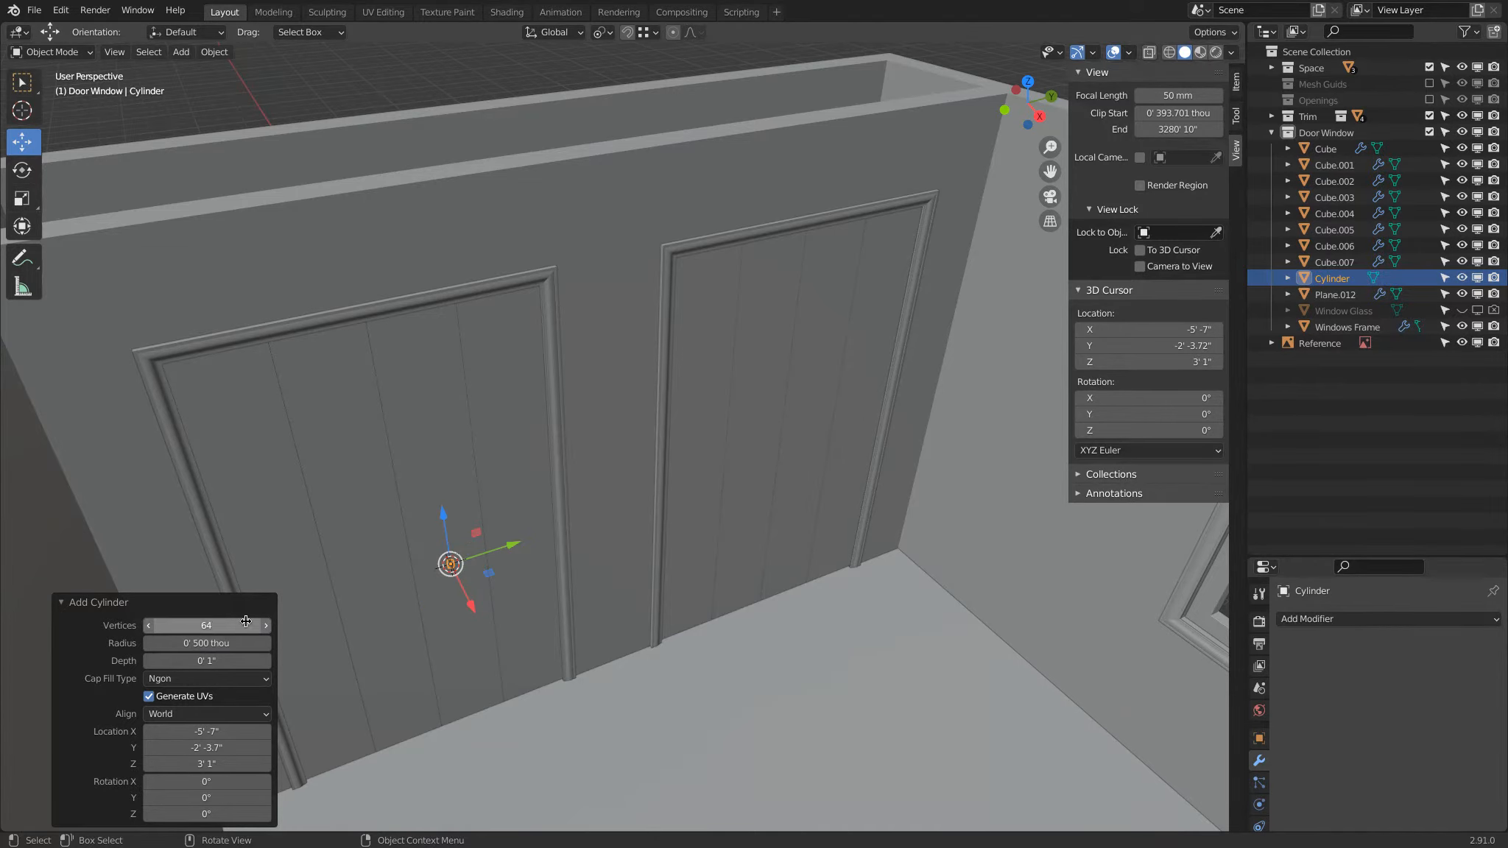
scroll(416, 593, up, 6)
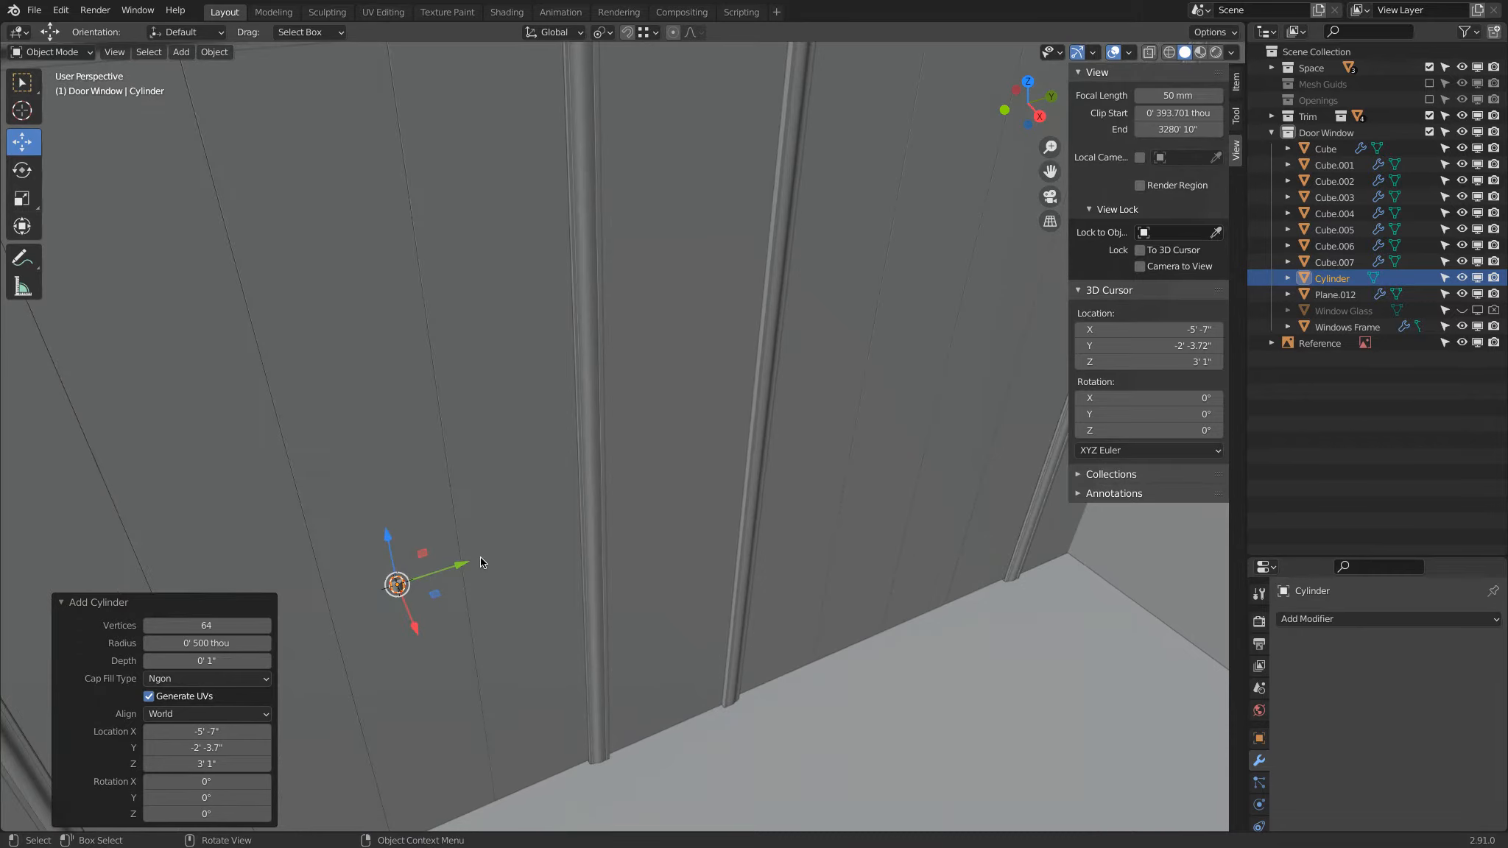
click(200, 798)
text(90)
key(Return)
scroll(575, 488, down, 3)
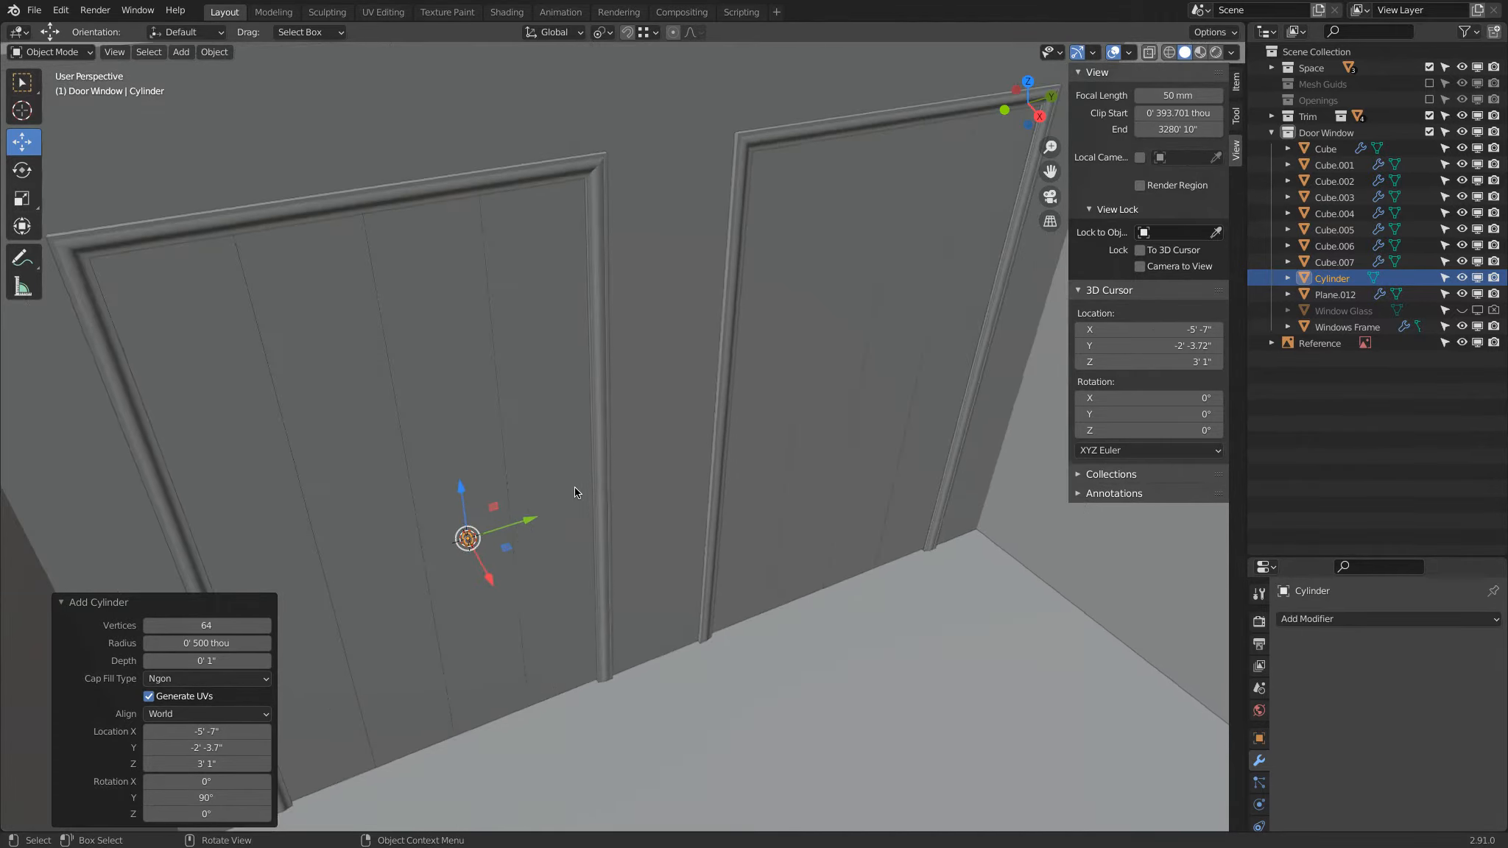
Step: Move the cylinder outward along X so its back end sits on the door surface
key(KP_Decimal)
scroll(575, 491, down, 6)
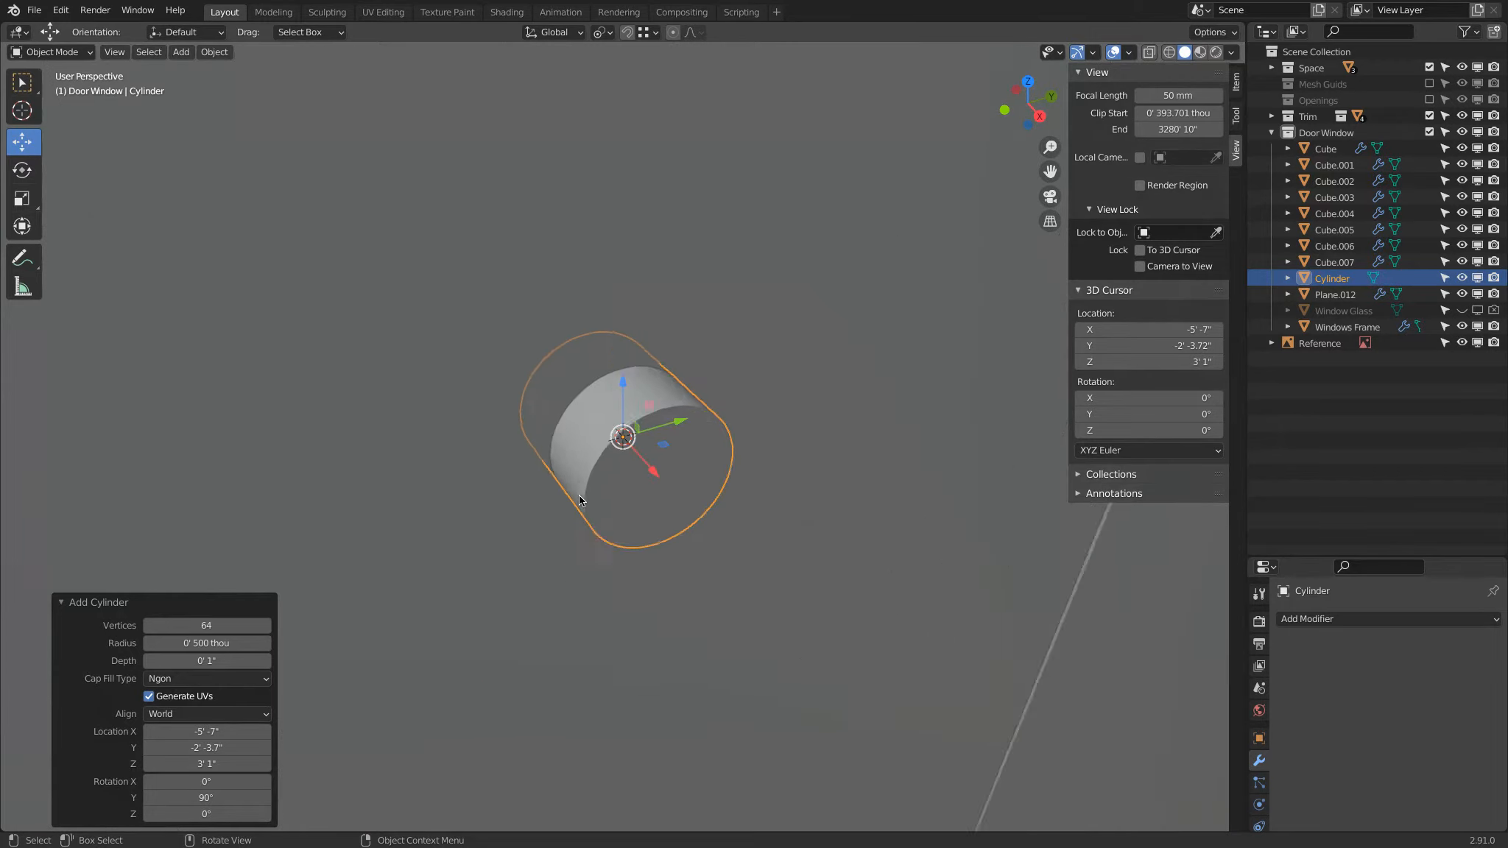
middle_drag(591, 492, 650, 521)
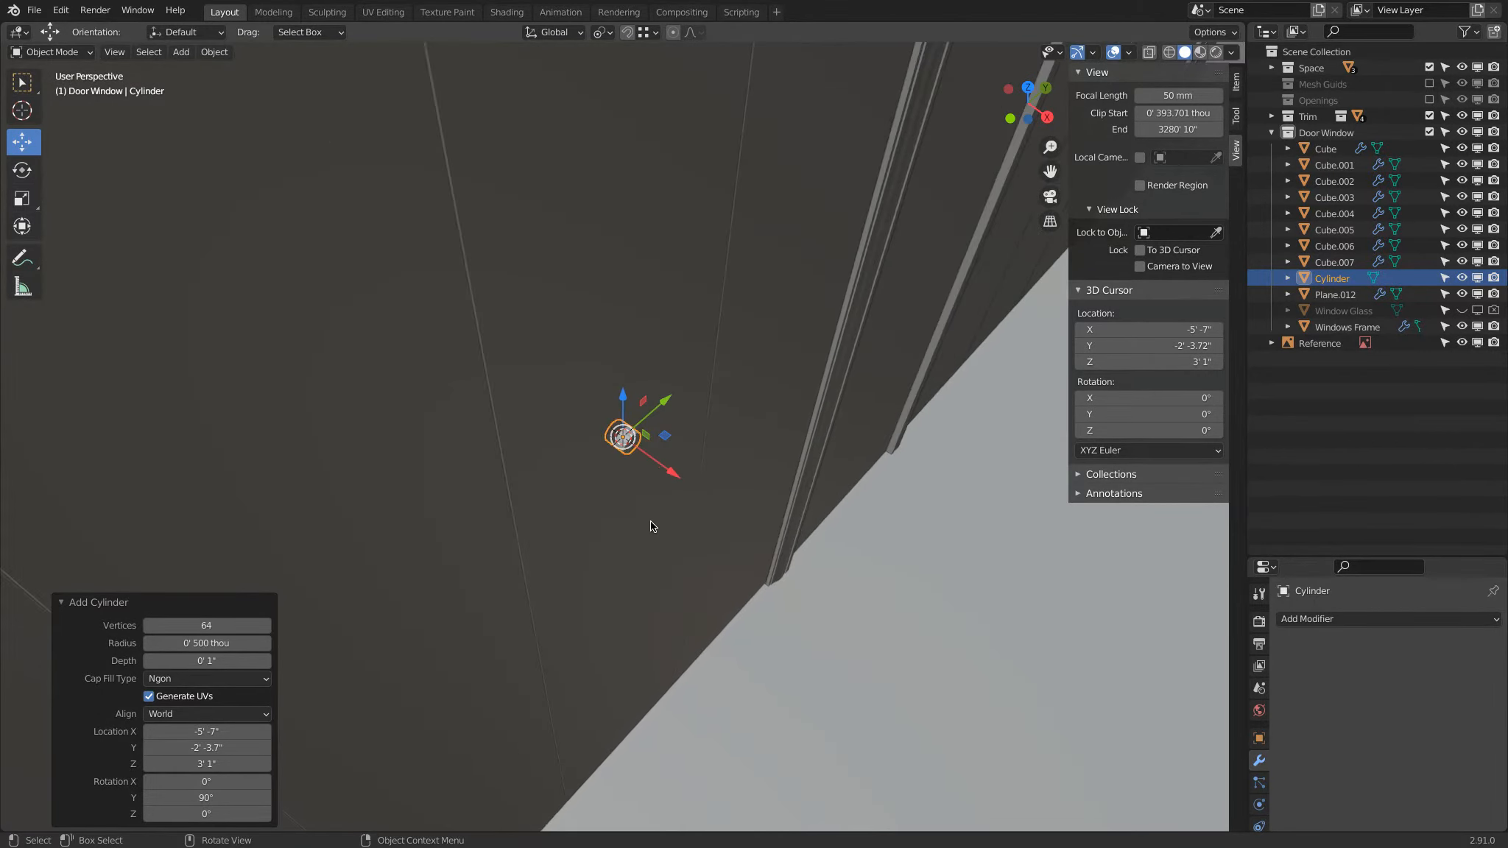
click(115, 54)
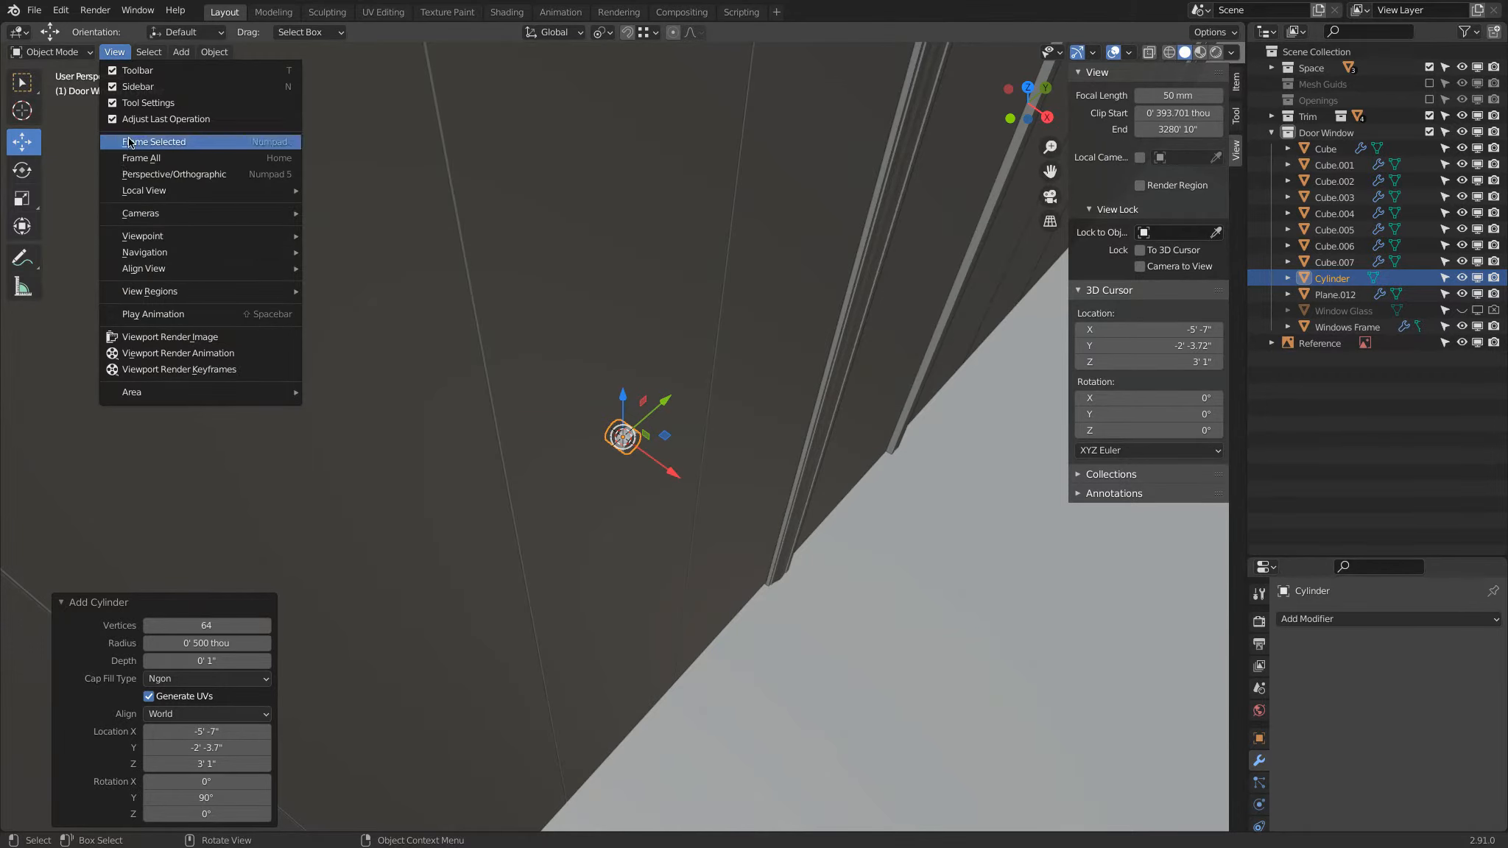
drag(674, 470, 693, 647)
mouse_move(695, 646)
middle_down()
mouse_move(622, 624)
mouse_move(610, 636)
mouse_move(686, 626)
middle_up()
scroll(646, 399, up, 5)
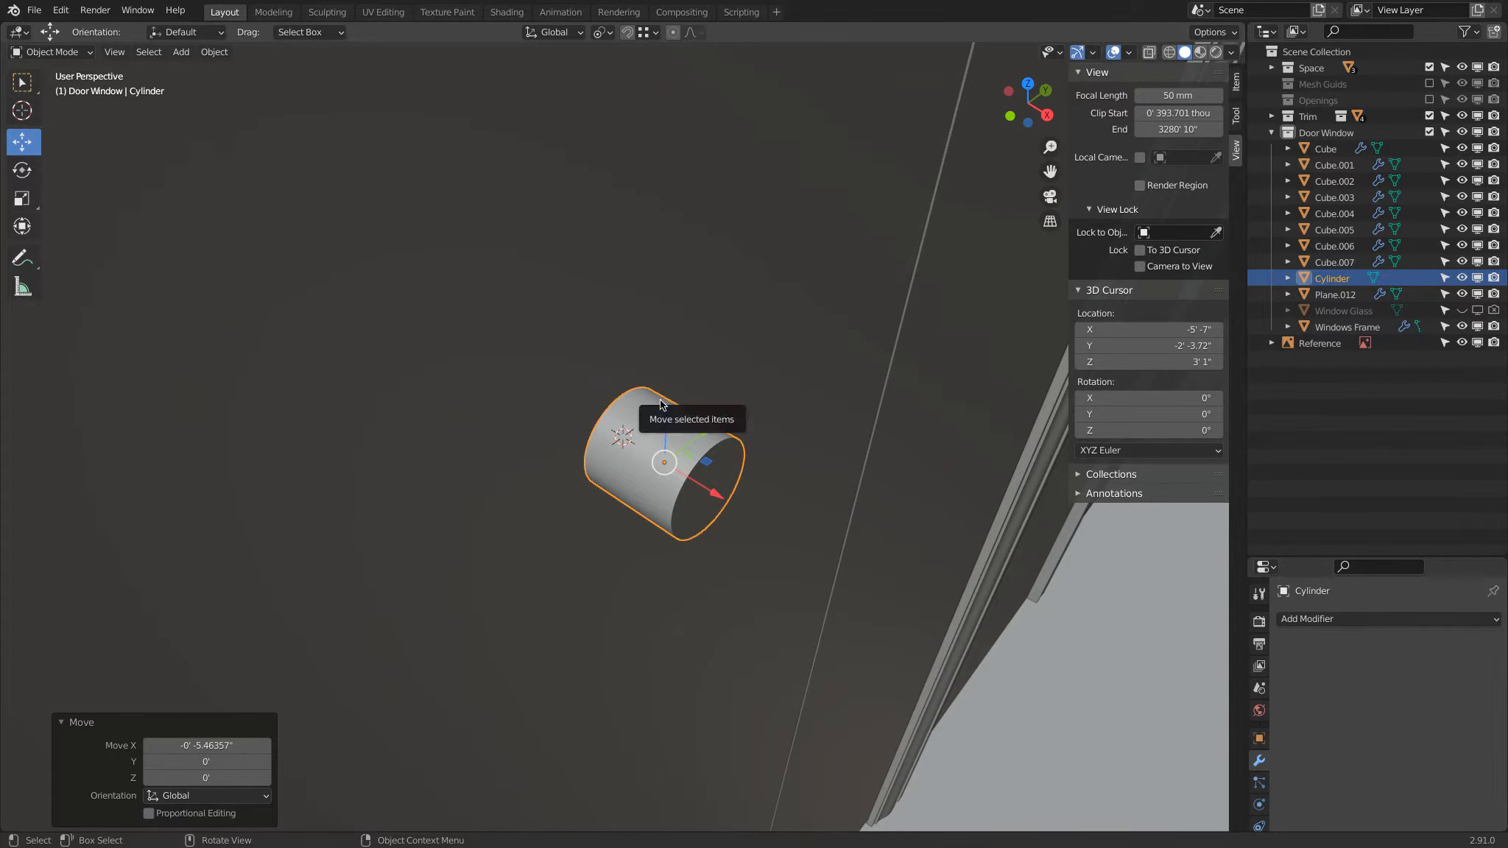
Step: Open the cylinder for mesh editing and turn off the Edge Length measurement overlay
middle_drag(685, 512, 598, 448)
key(Tab)
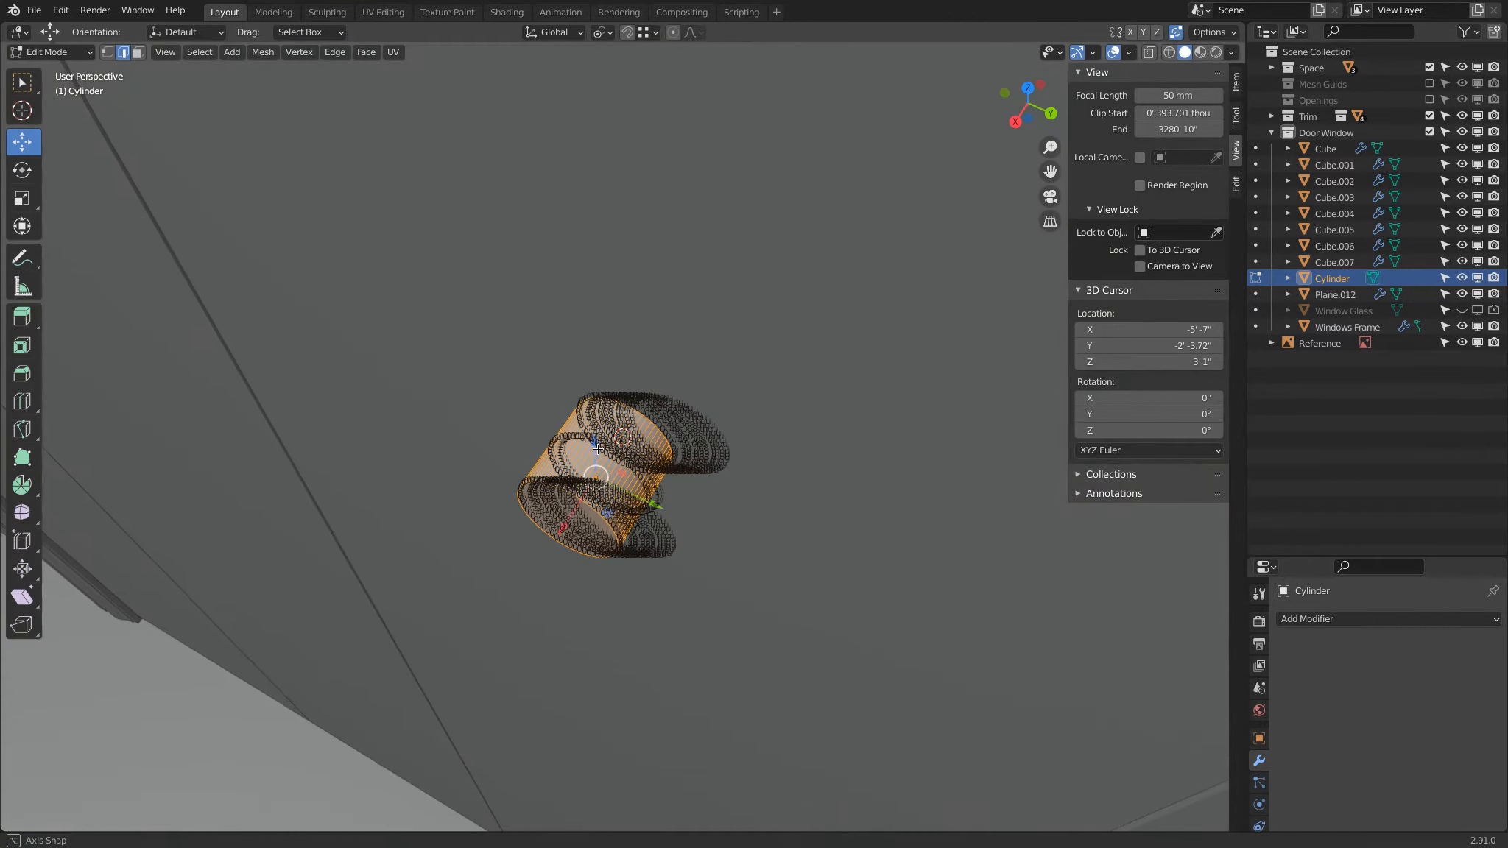
click(1128, 52)
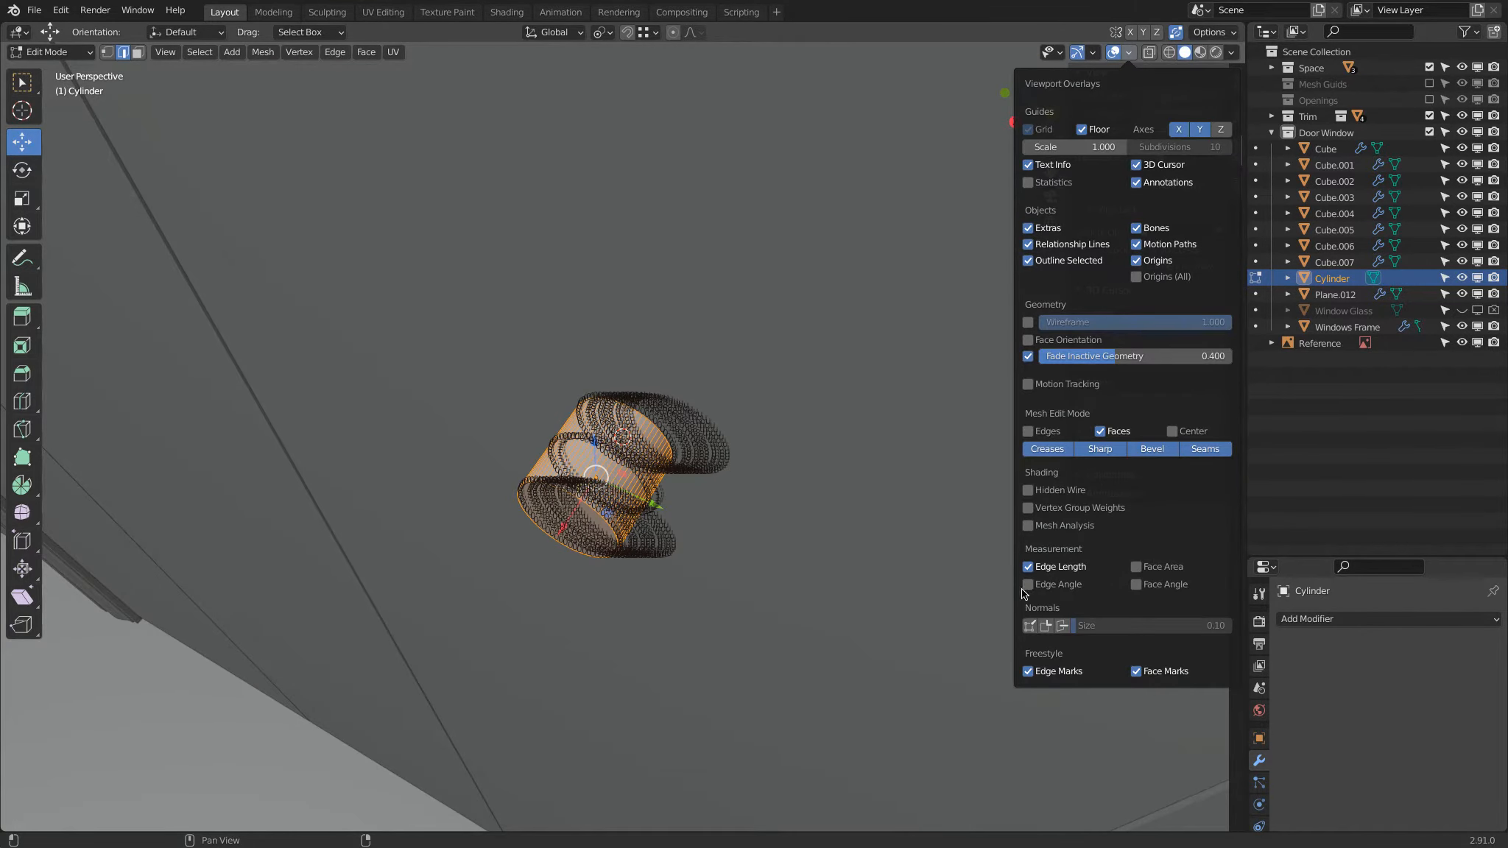
click(1027, 567)
middle_drag(773, 463, 737, 417)
scroll(564, 450, up, 4)
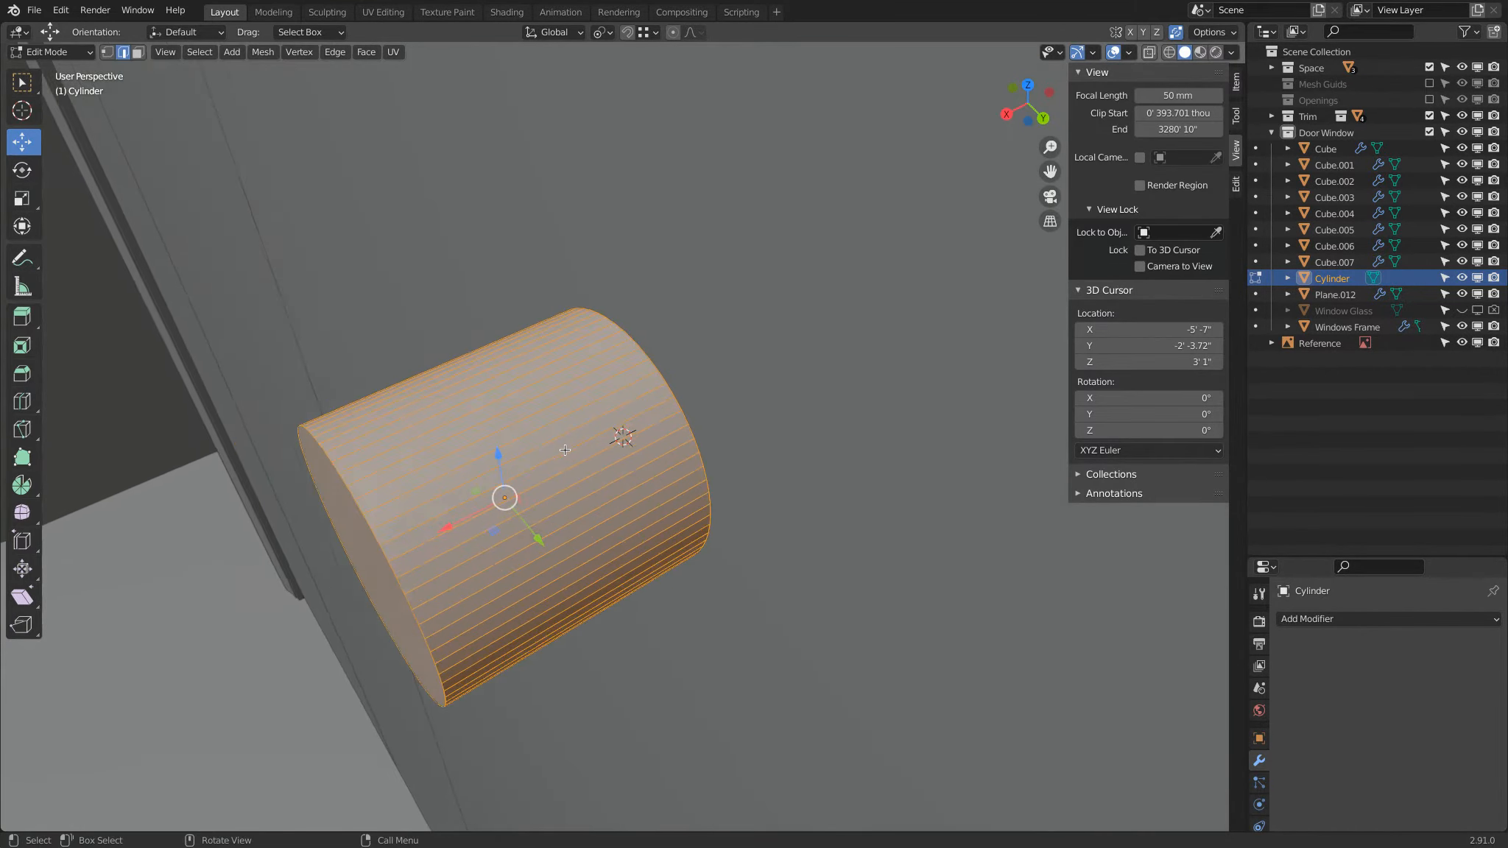
Step: Add one centered loop cut around the cylinder
key(ctrl+r)
click(545, 491)
click(545, 491)
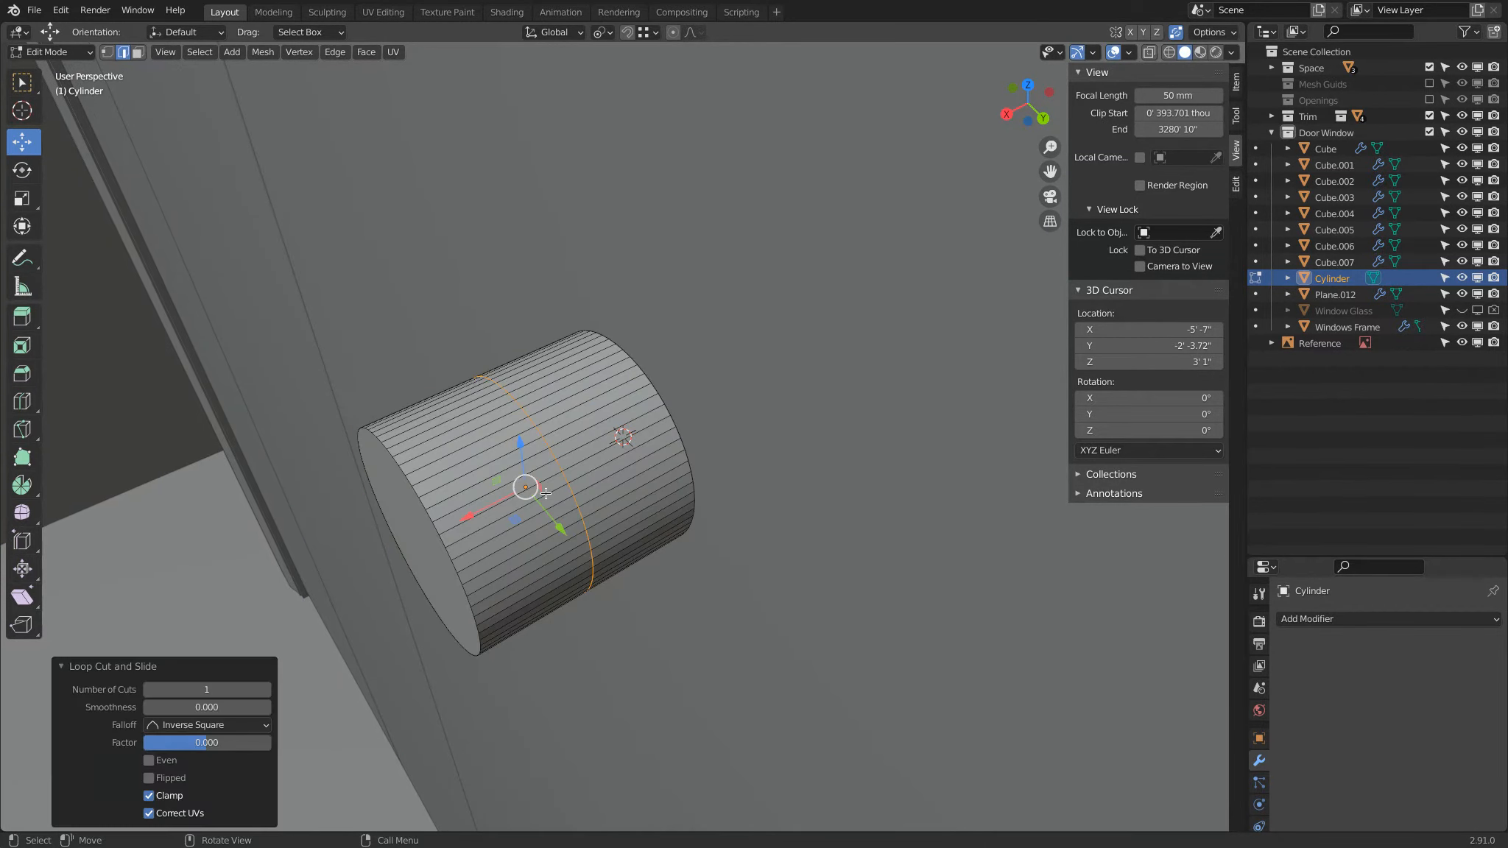
Step: Select the cylinder's edge loop against the door and set the transform pivot point to the 3D cursor
middle_drag(545, 492, 682, 430)
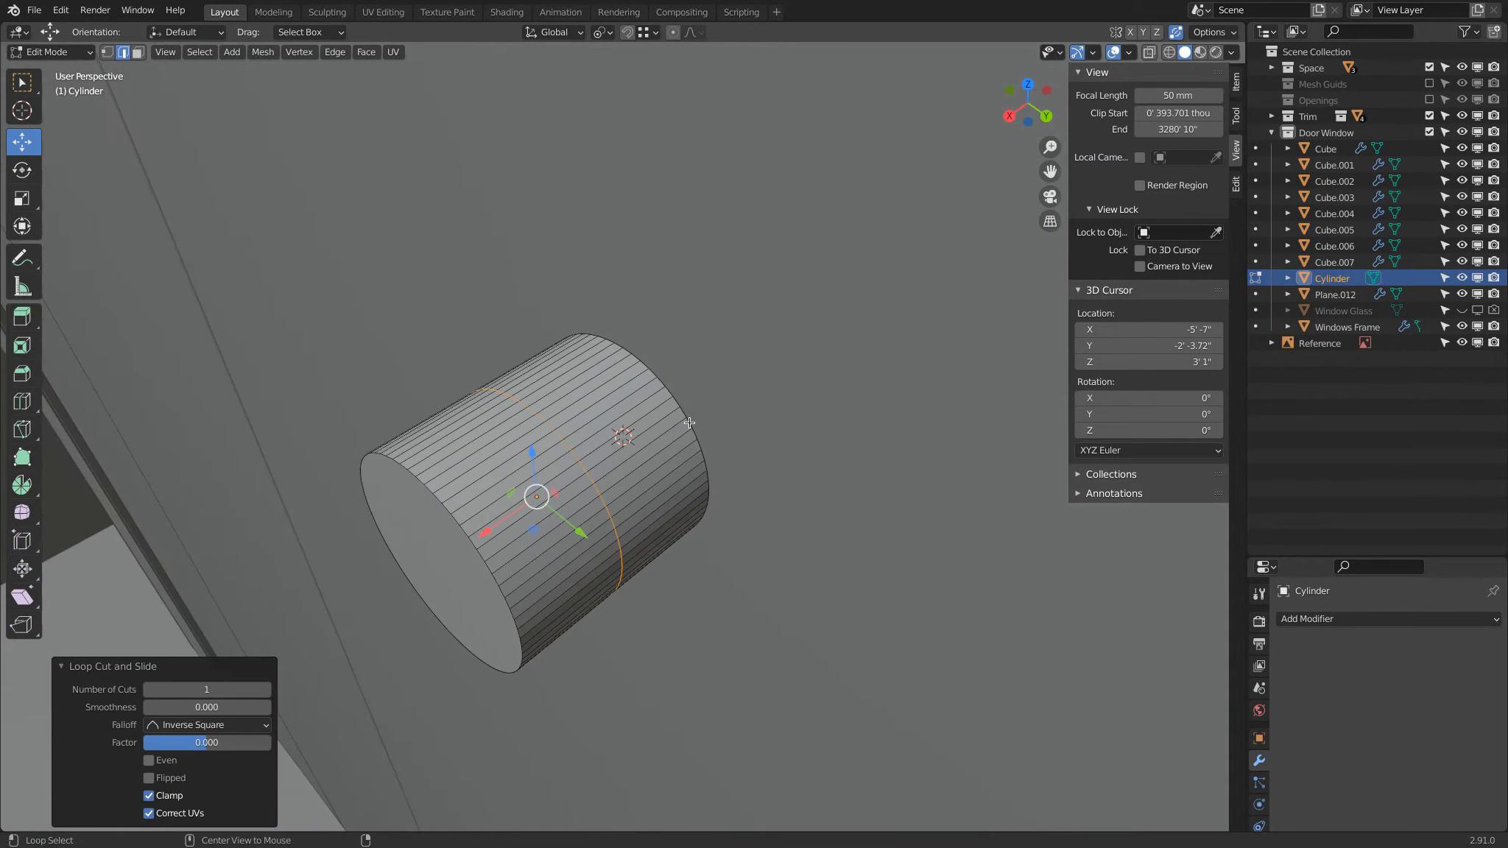
alt+click(689, 422)
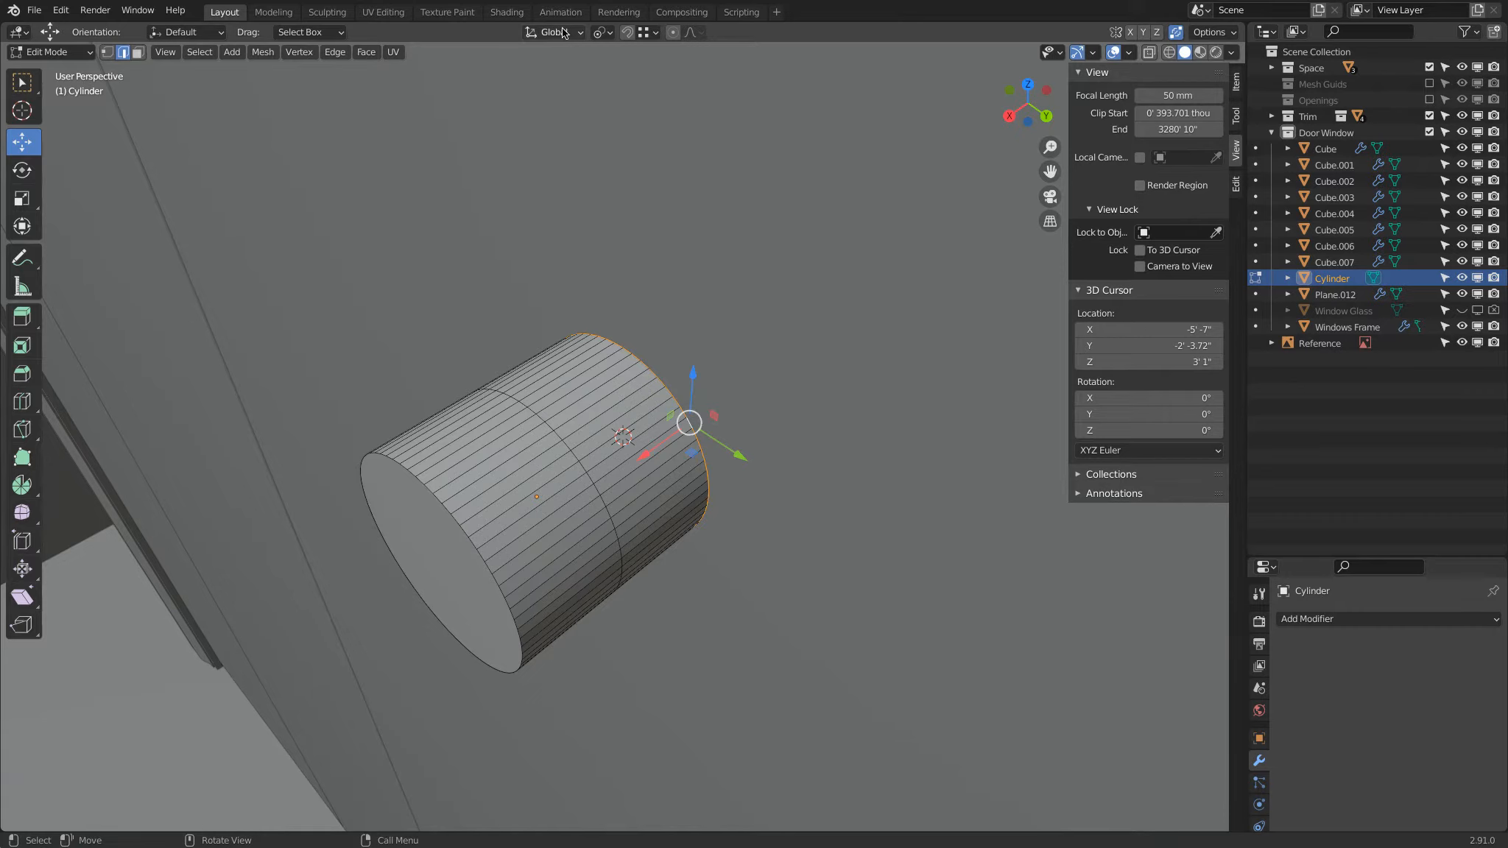
click(602, 31)
click(626, 67)
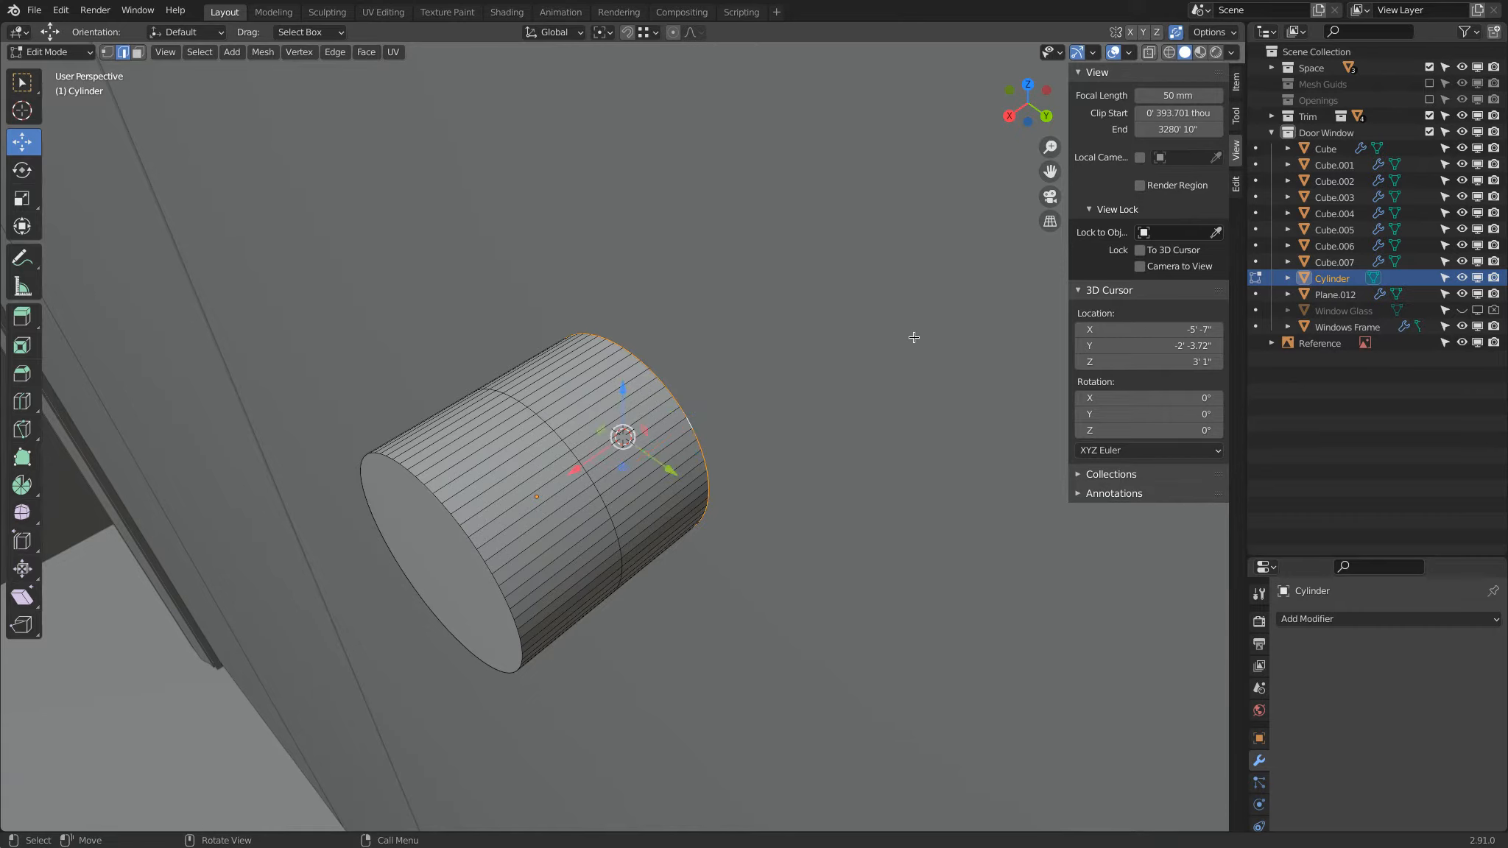
Step: Try scaling the selected back edge loop by .5 about the 3D cursor, and undo the scaling
text(s.5)
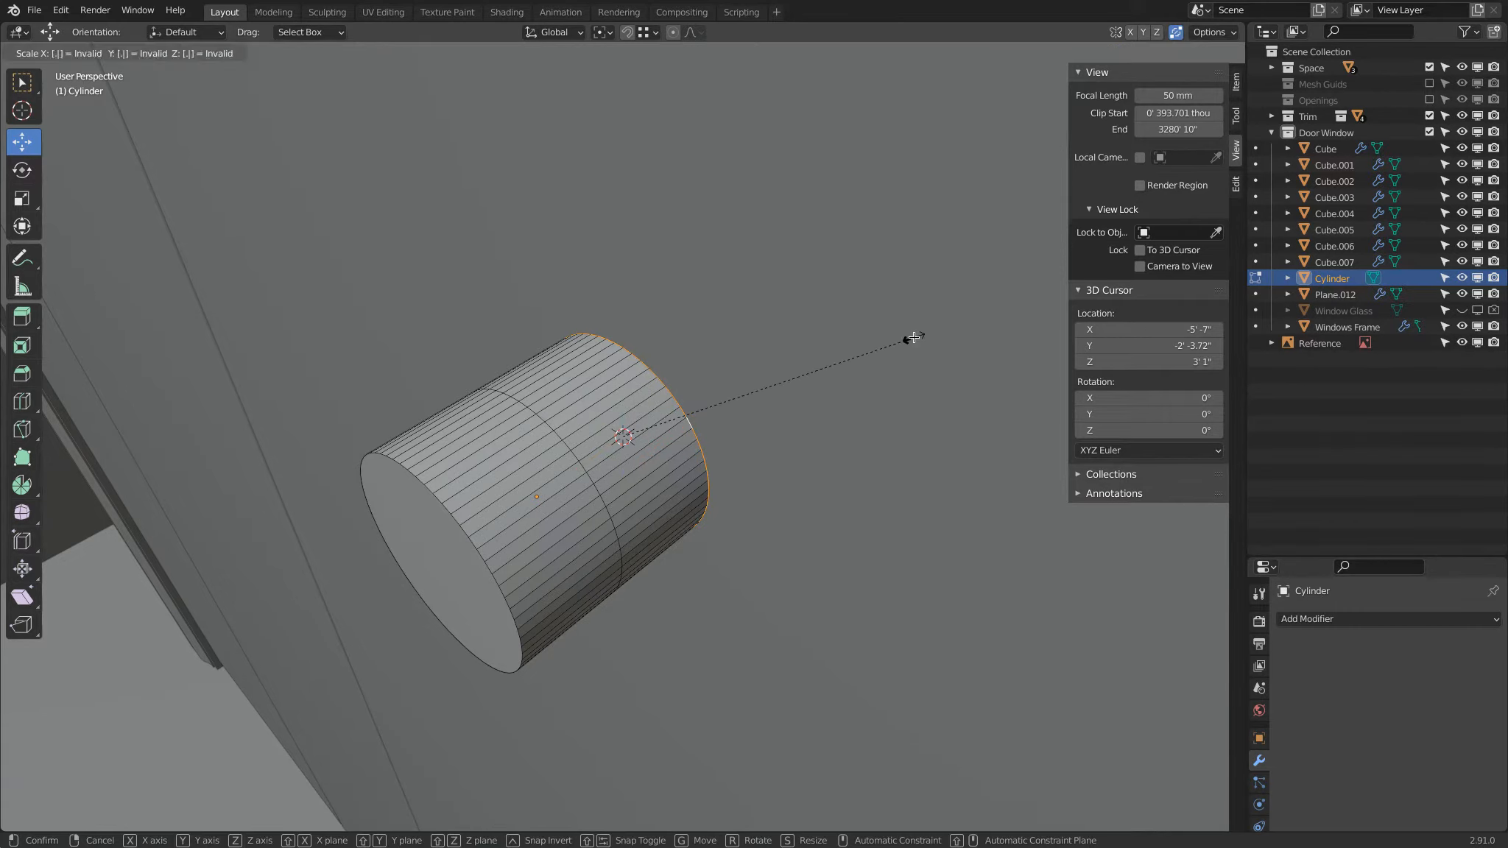
key(Return)
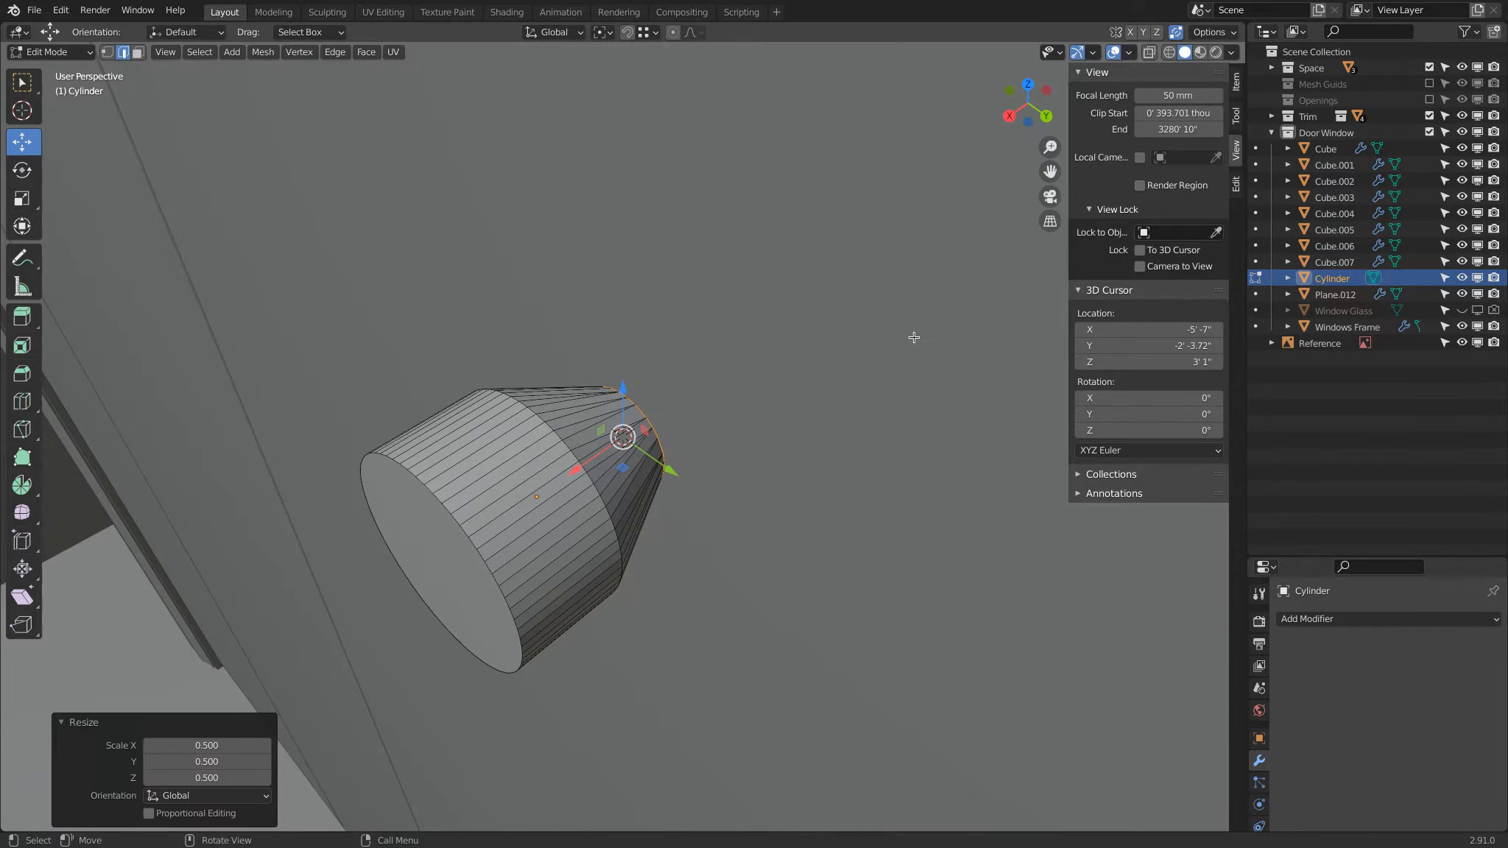
scroll(625, 463, up, 6)
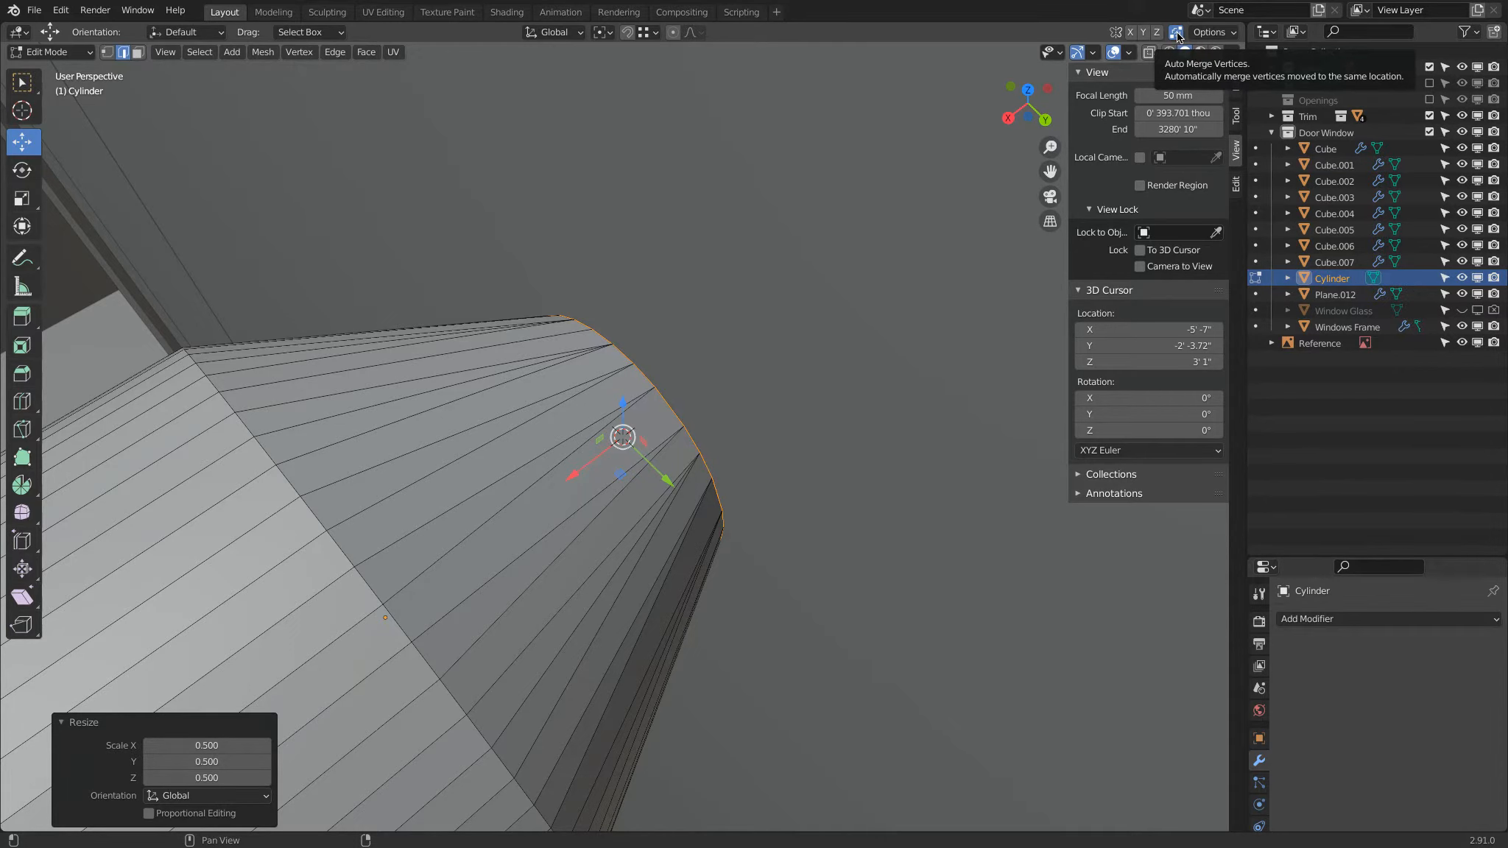
key(ctrl+z)
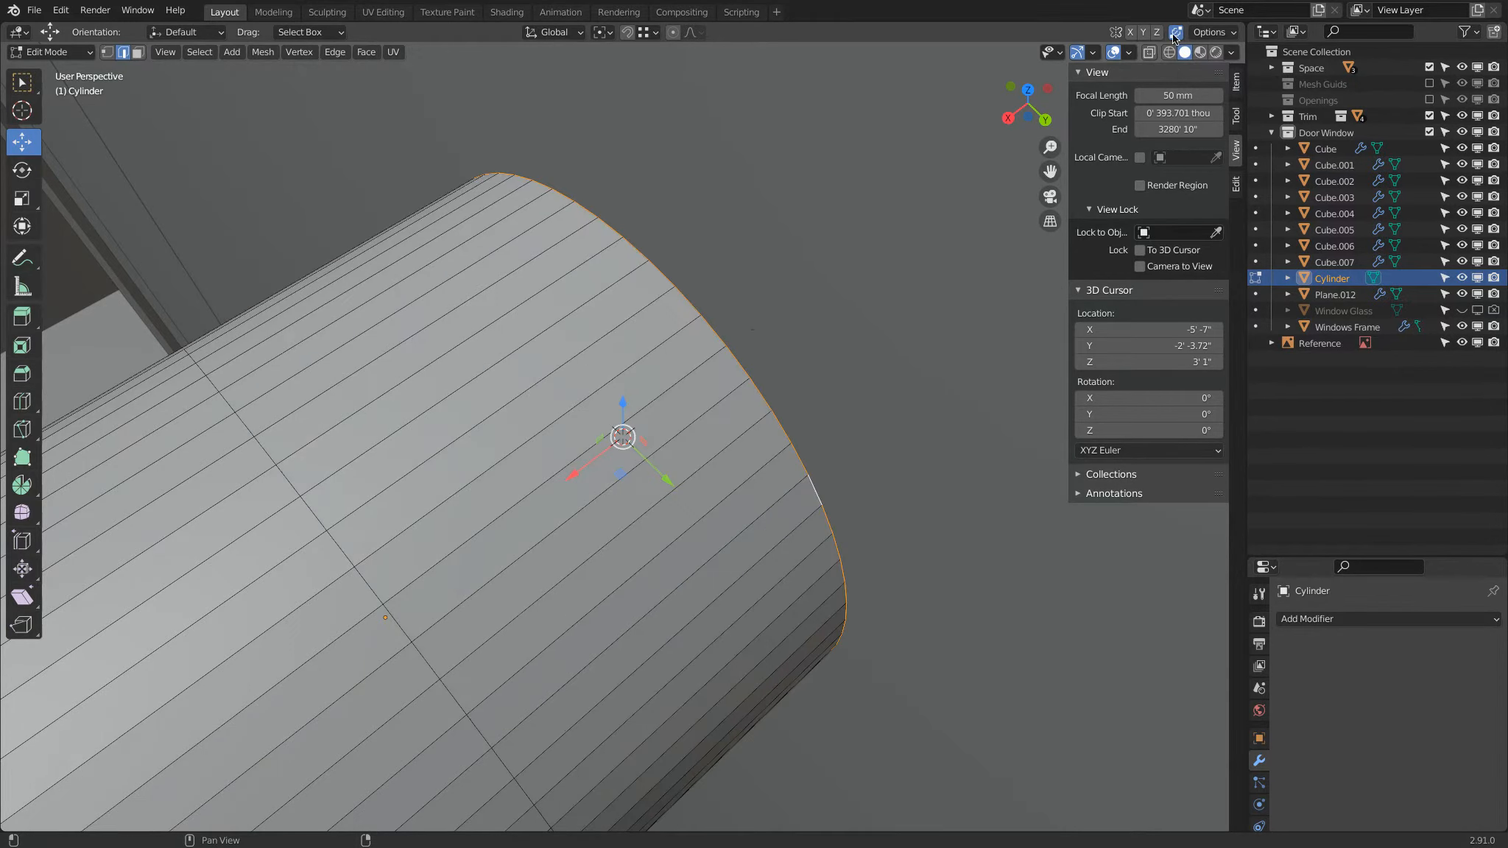
Step: Scale the cylinder's selected back edge loop by 0.5 about the 3D cursor to taper the rear half
text(s)
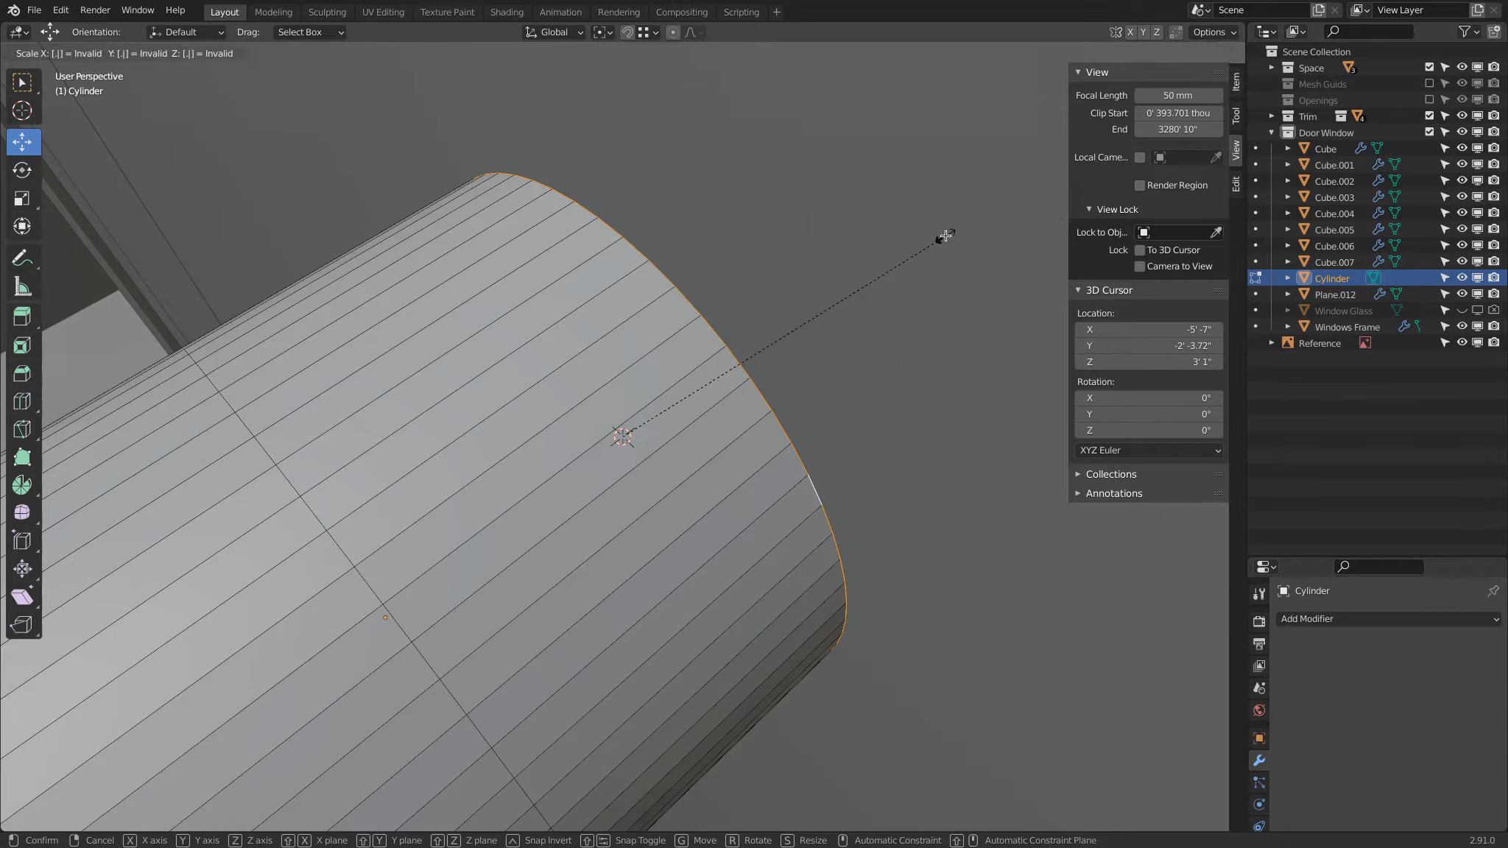
text(0.5)
key(Return)
scroll(810, 276, down, 3)
middle_drag(706, 314, 642, 315)
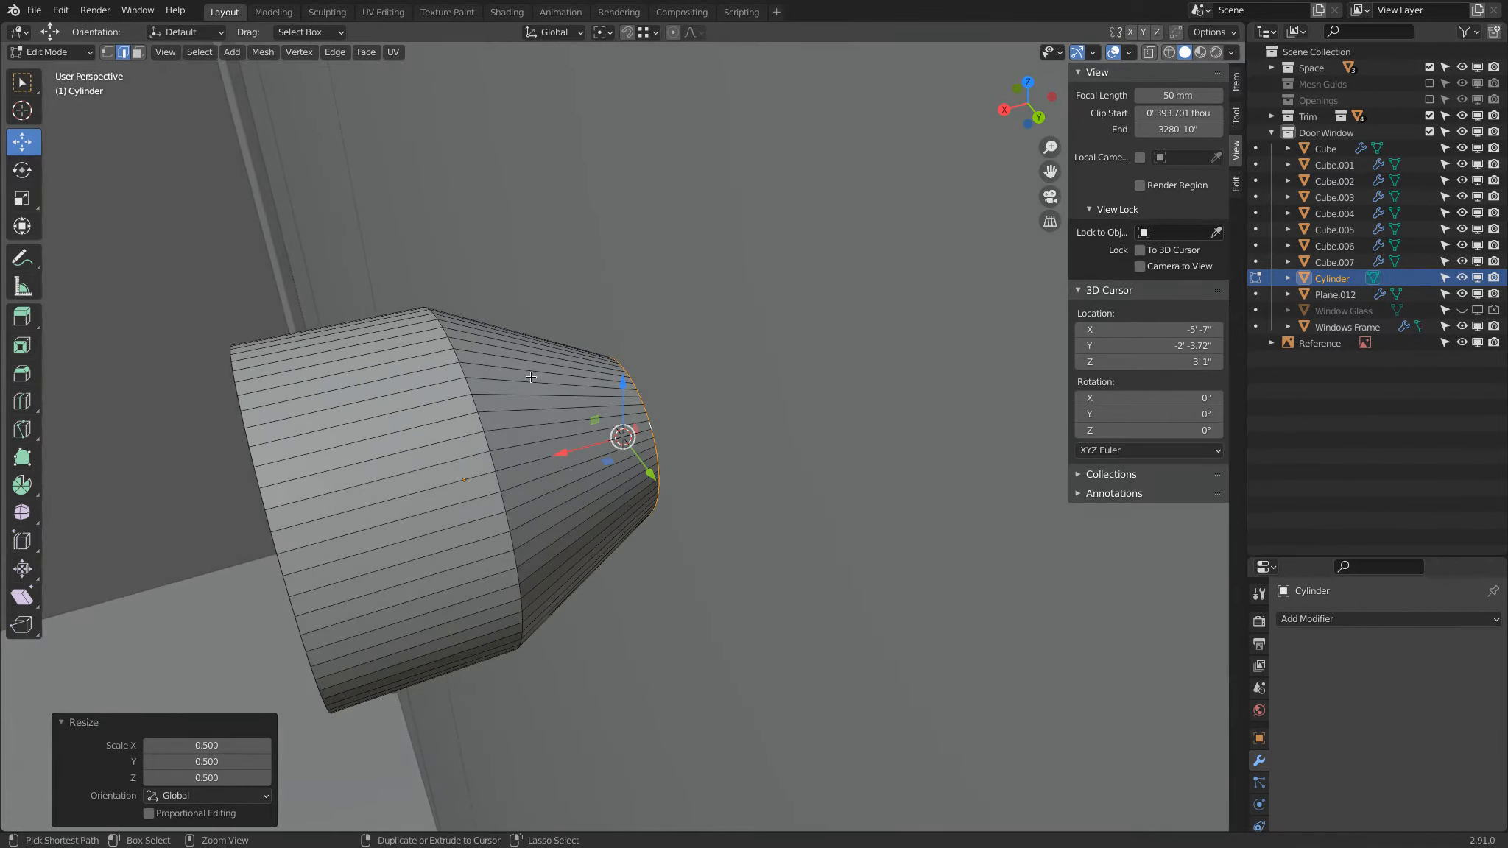
Step: Add a loop cut slid fully to the narrow end of the taper, and move it about 312 thou along X to form a neck
key(ctrl+r)
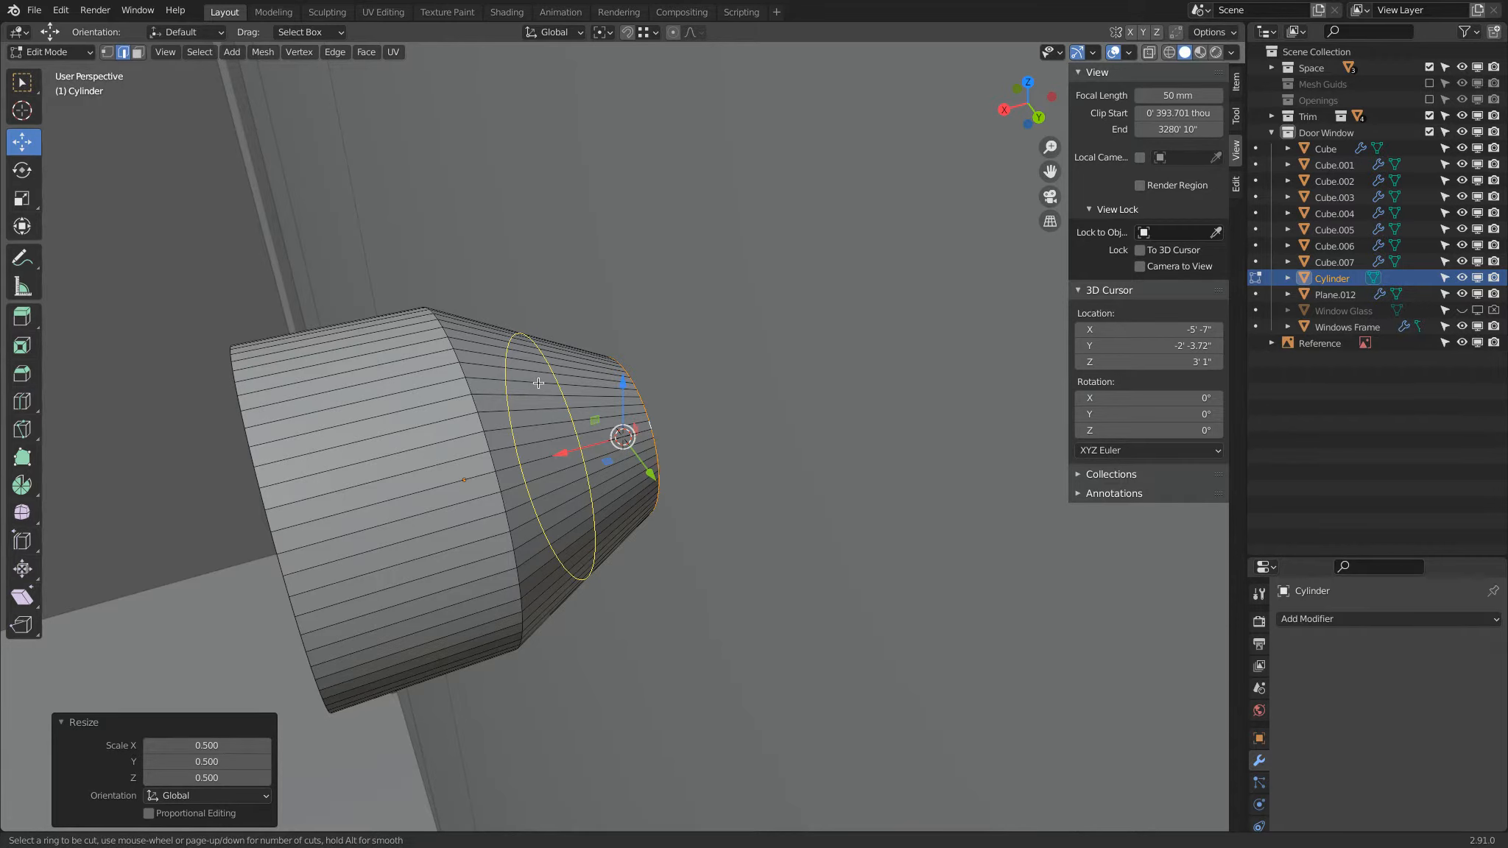
click(538, 383)
click(662, 374)
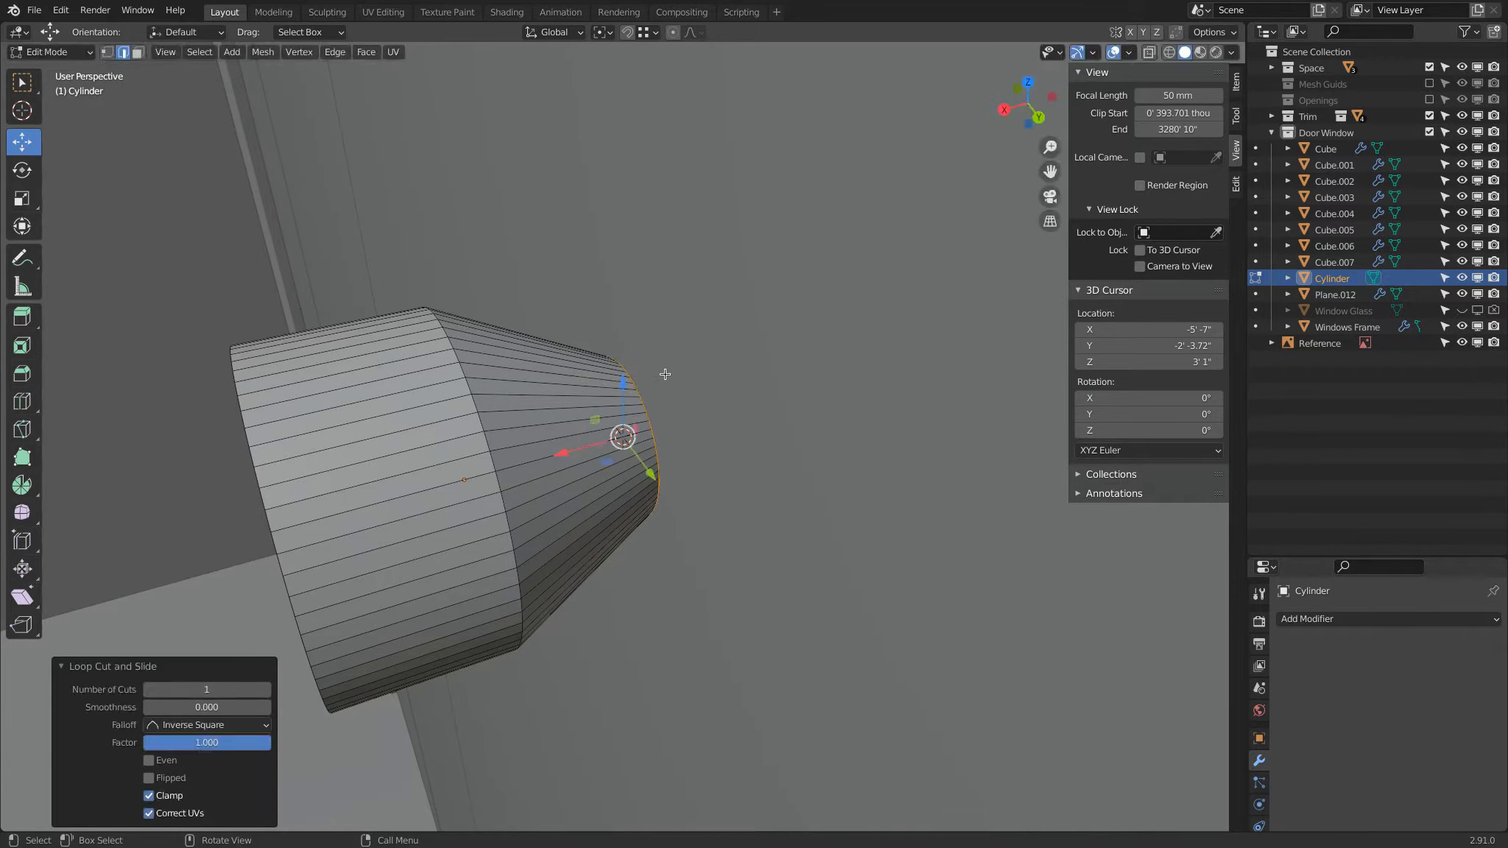
drag(589, 444, 512, 400)
middle_drag(512, 400, 803, 368)
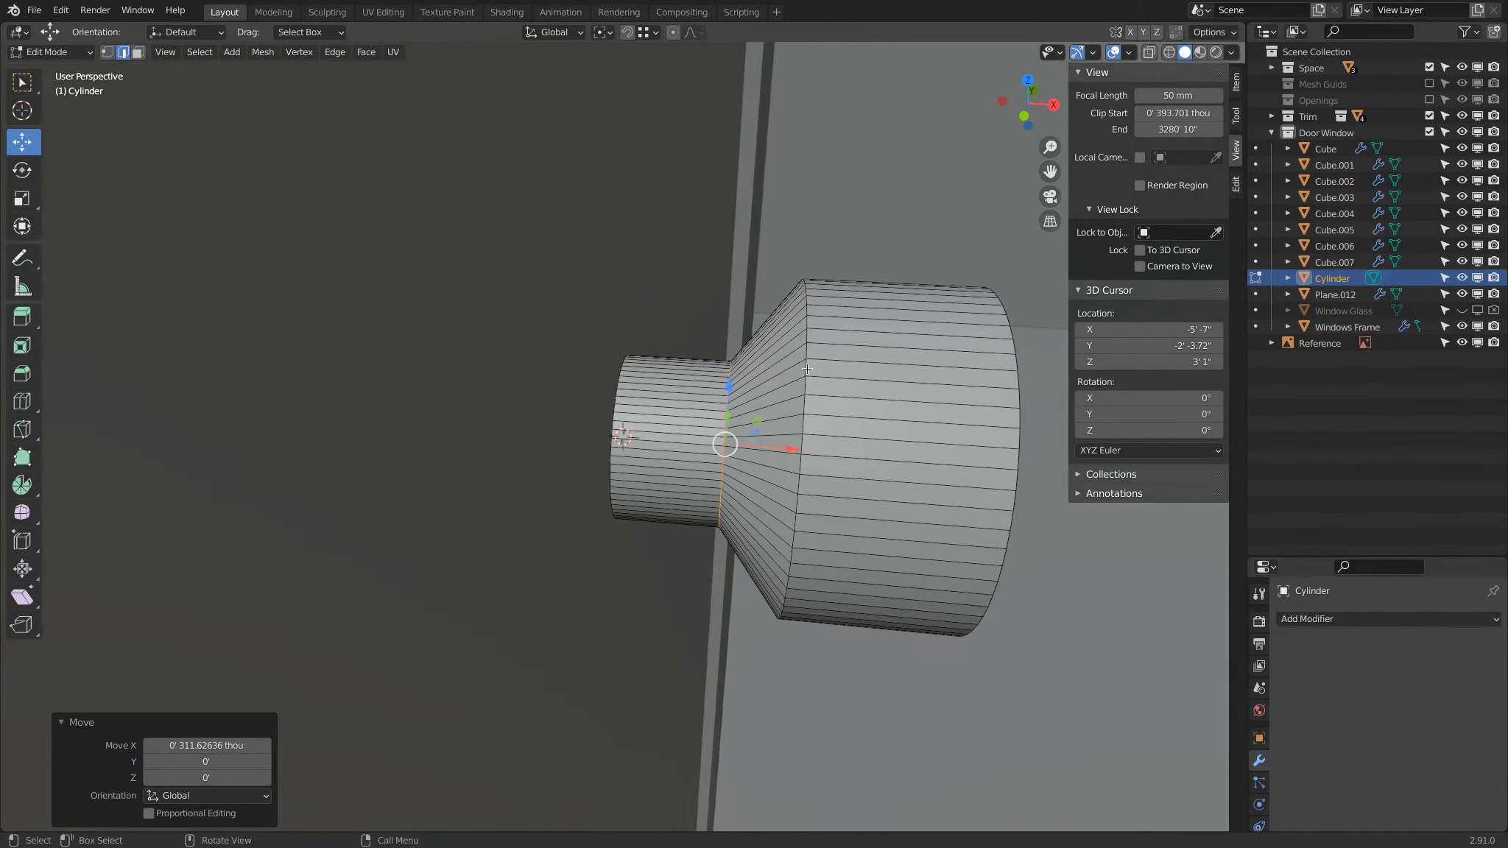
Step: Turn on the Edge Length overlay and move the neck and shoulder edge loops together along X, away from the door
alt+shift+click(804, 368)
key(q)
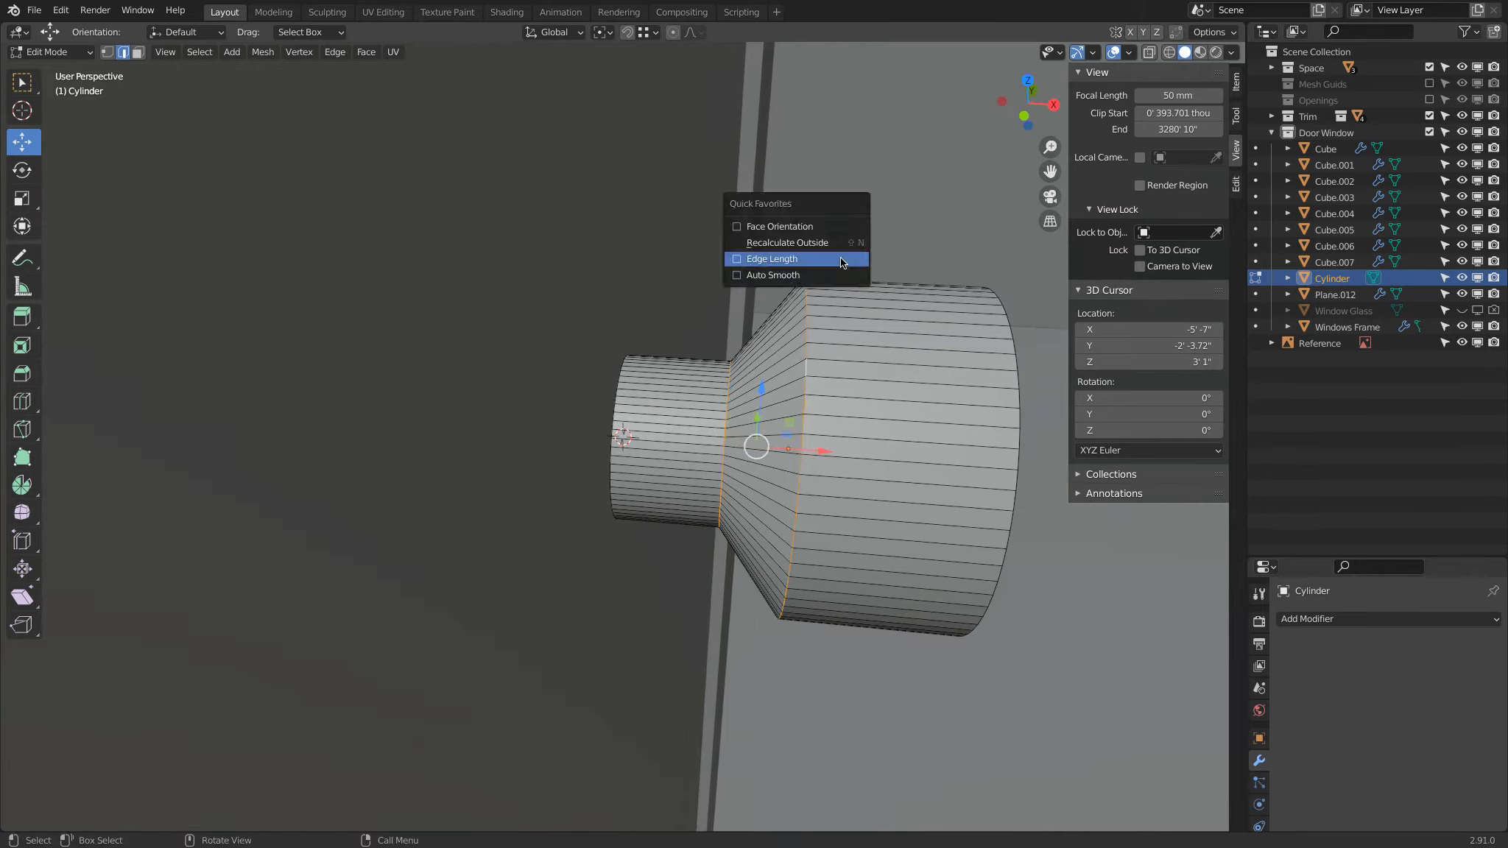
click(831, 258)
drag(824, 453, 910, 462)
scroll(898, 442, down, 3)
key(Tab)
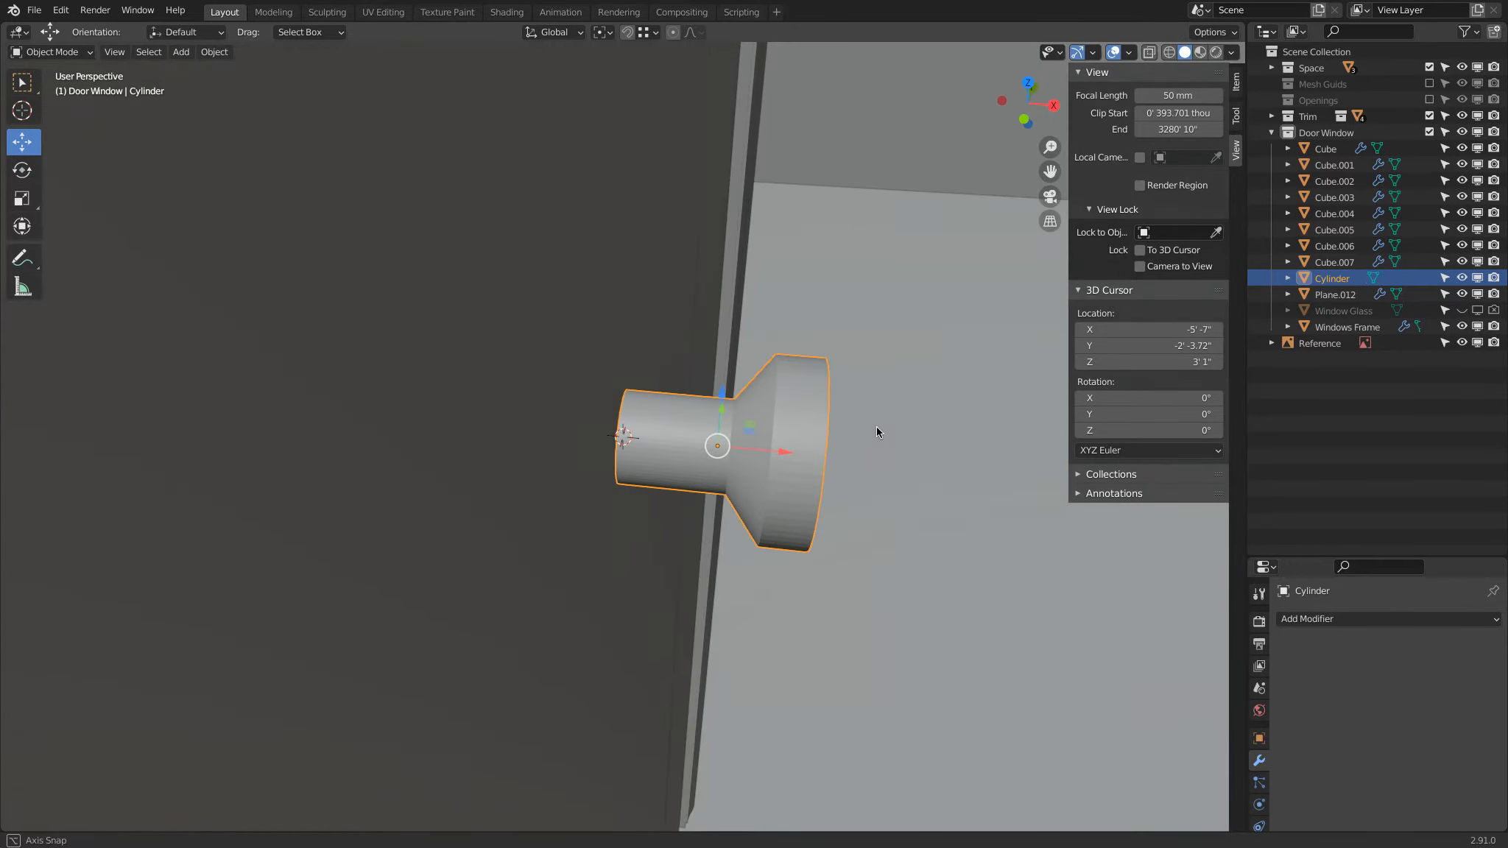
Step: Move the edge loop where the neck meets the taper back along X toward the door, shortening the neck
scroll(876, 430, up, 2)
key(Tab)
scroll(994, 412, up, 3)
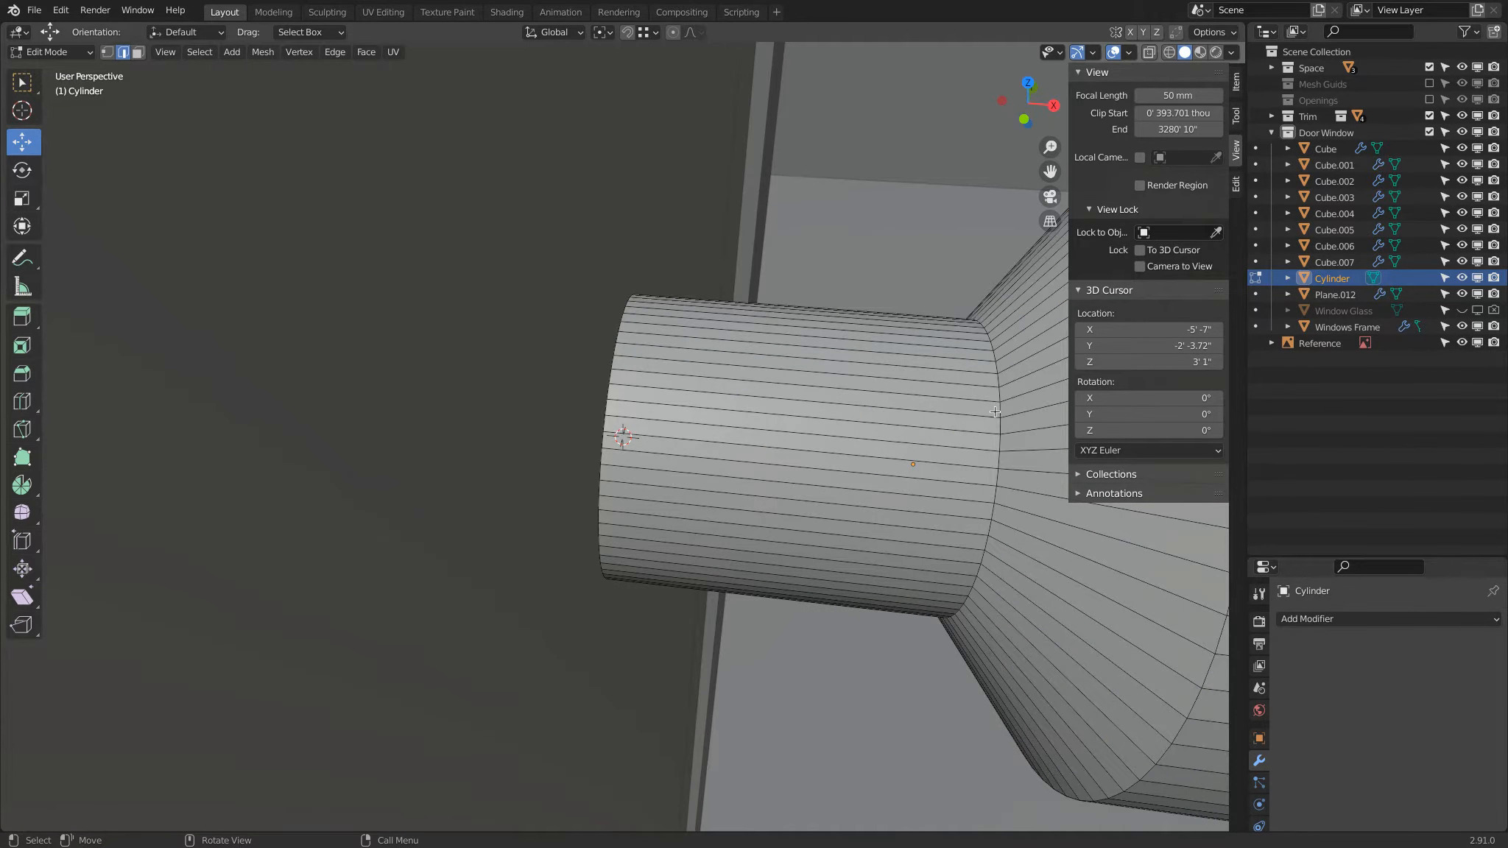
alt+click(997, 415)
drag(1016, 471, 880, 480)
click(765, 409)
middle_drag(765, 409, 442, 391)
key(Tab)
Step: Add a Bevel modifier to the knob with the Angle limit method and an amount of 2 mm
click(1329, 619)
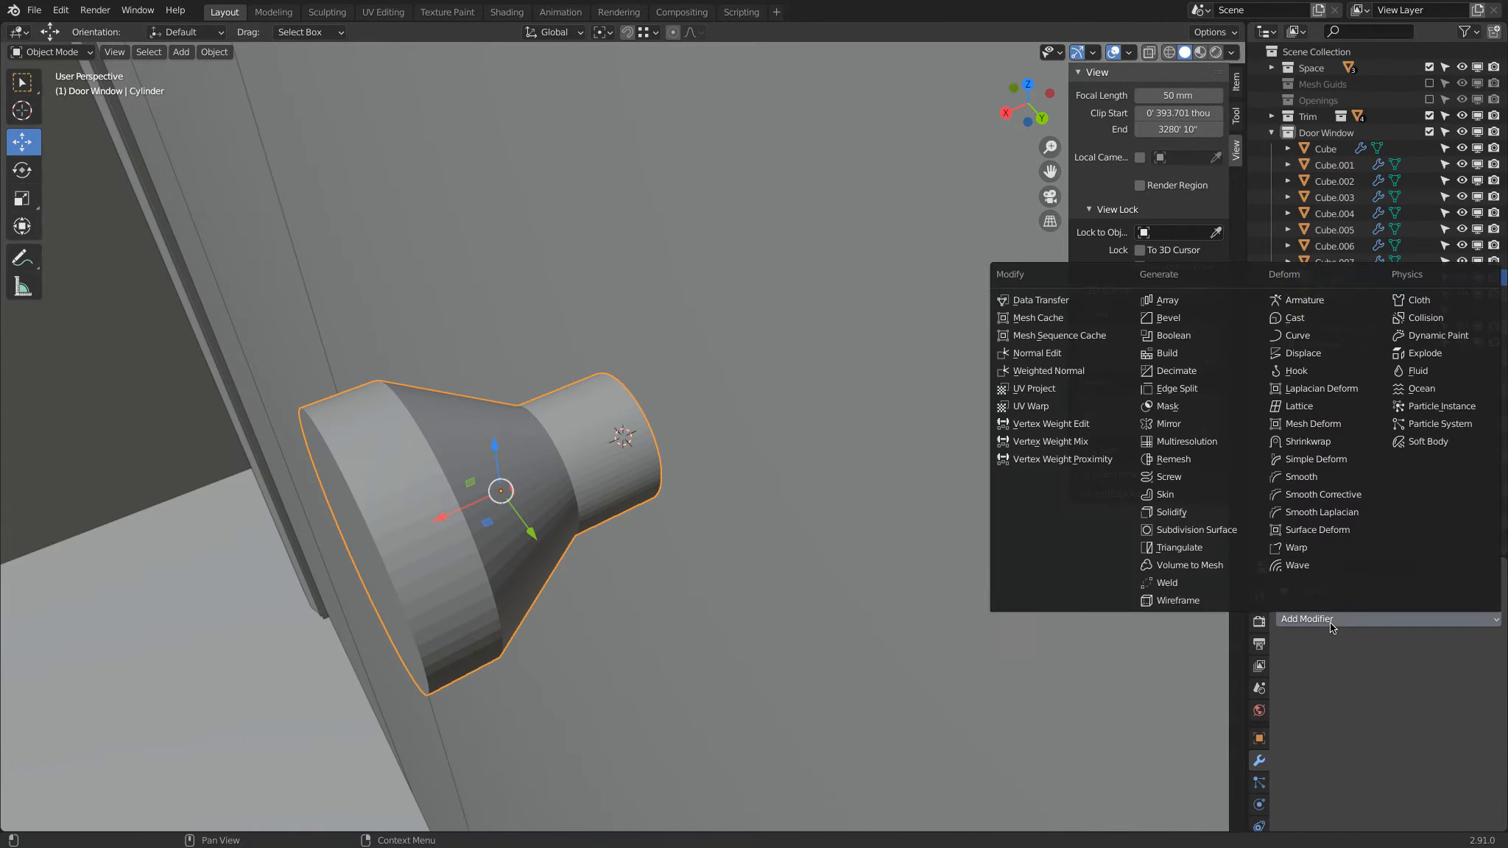
click(1194, 318)
click(1397, 753)
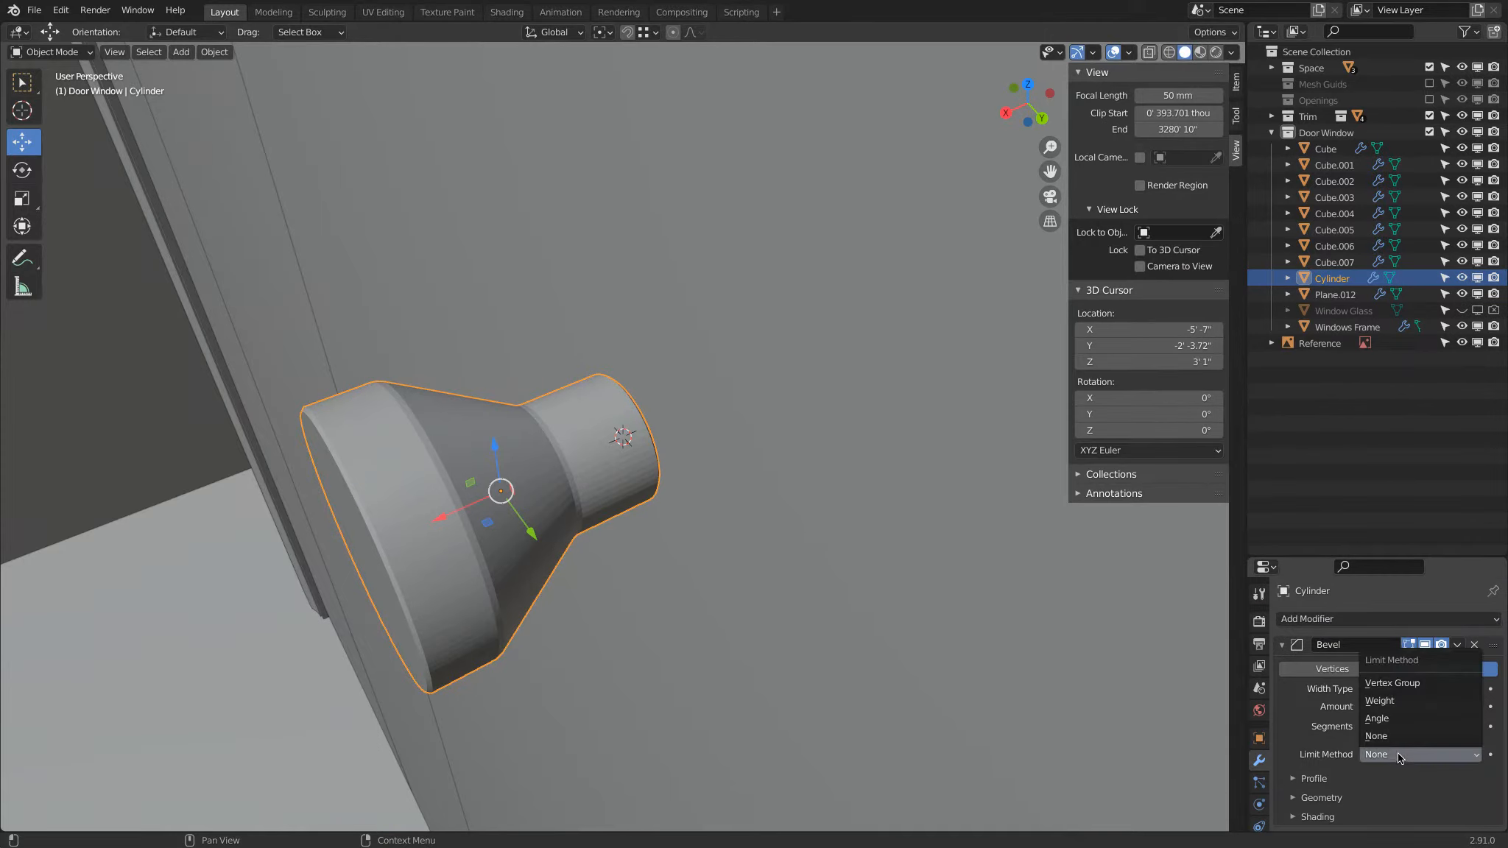
click(1427, 718)
click(1418, 705)
text(2mm)
key(Return)
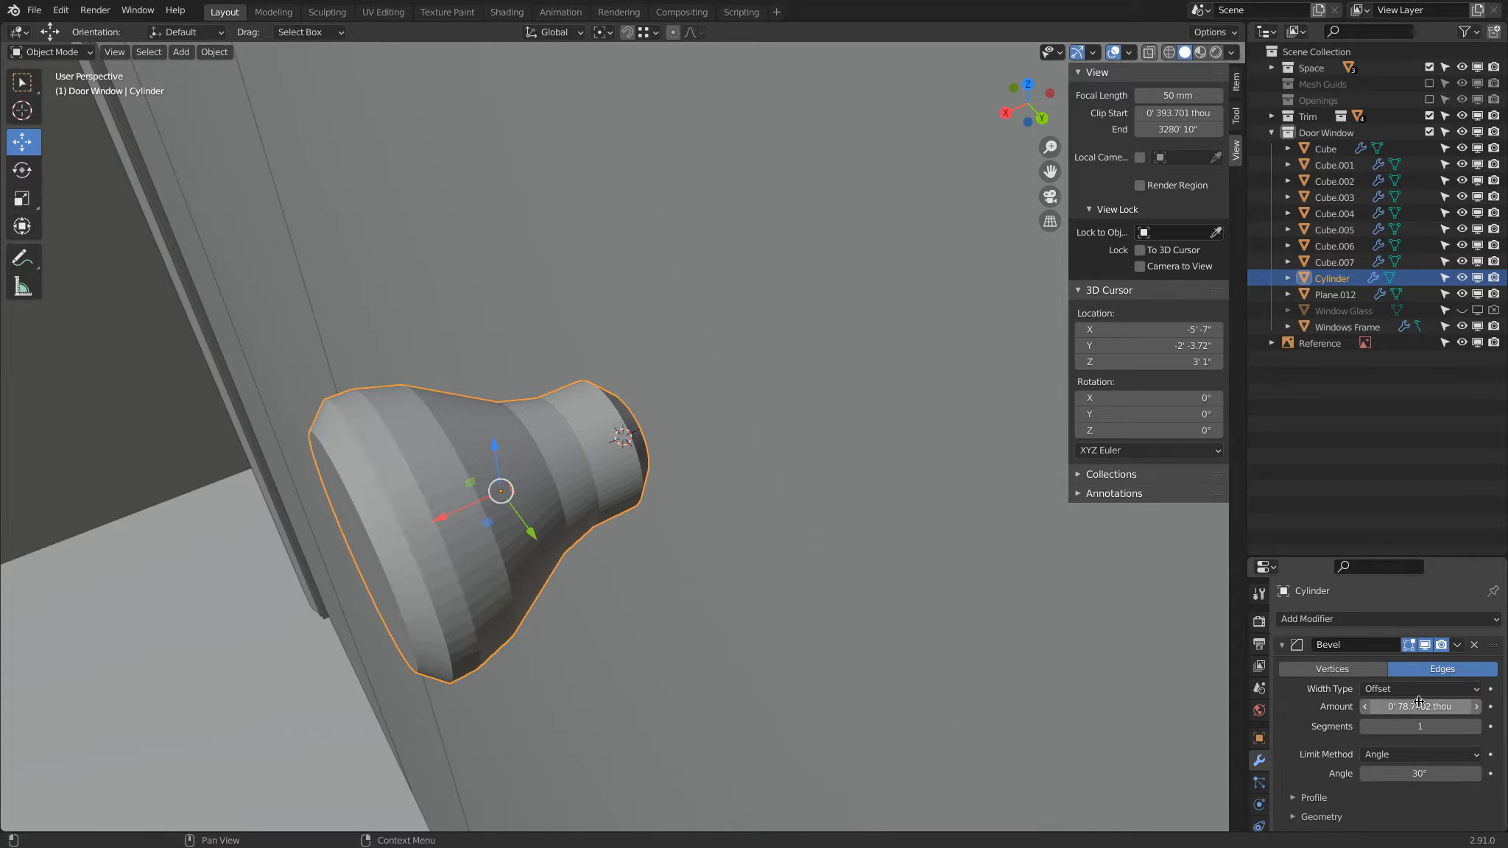
Step: Show the knob's transform properties and set the bevel to 10 segments
click(1237, 81)
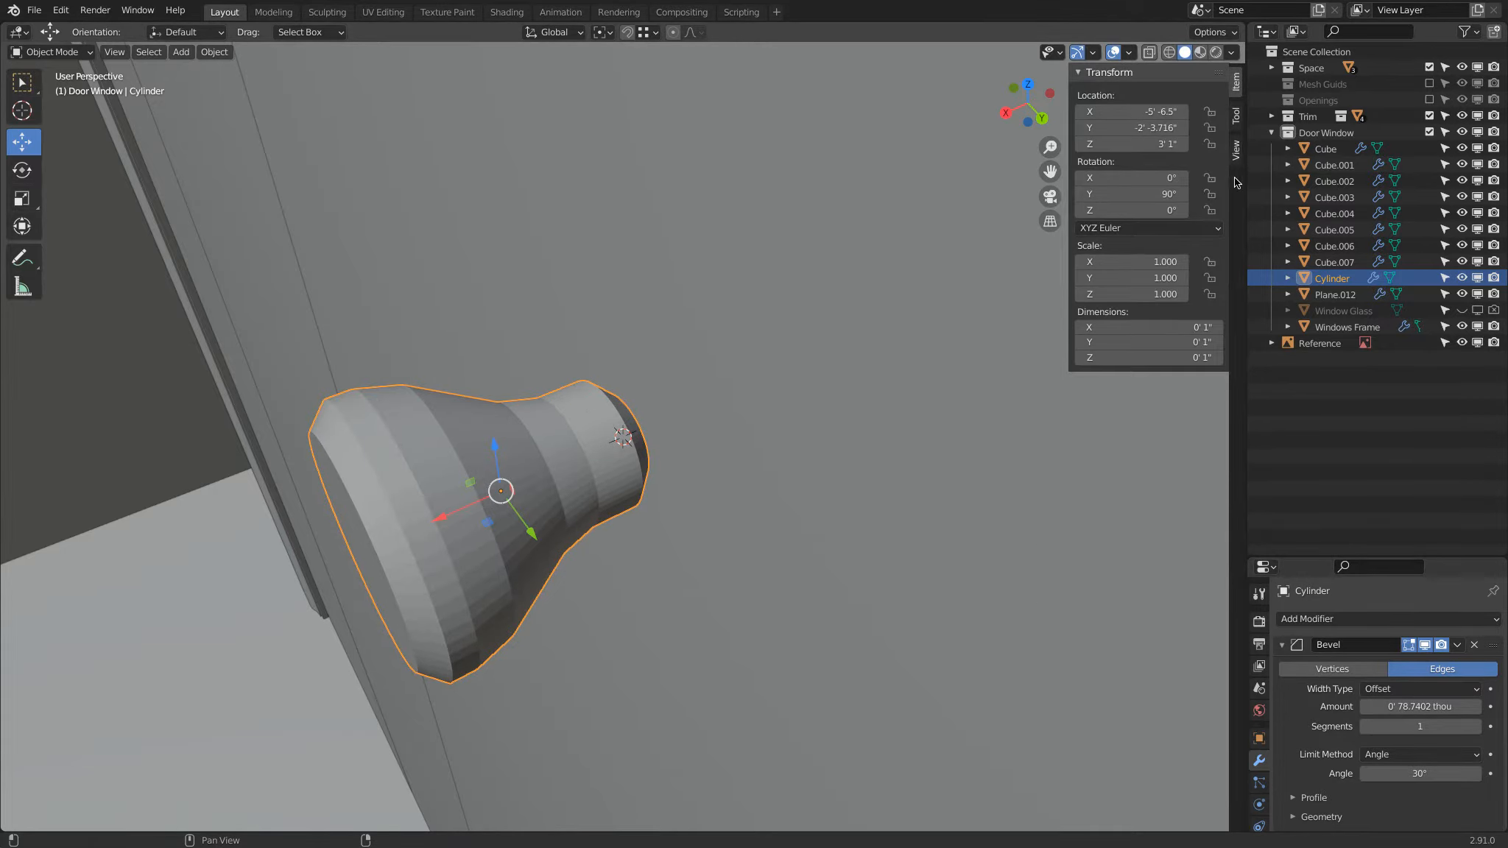
middle_drag(579, 347, 582, 302)
click(1403, 729)
text(10)
key(Return)
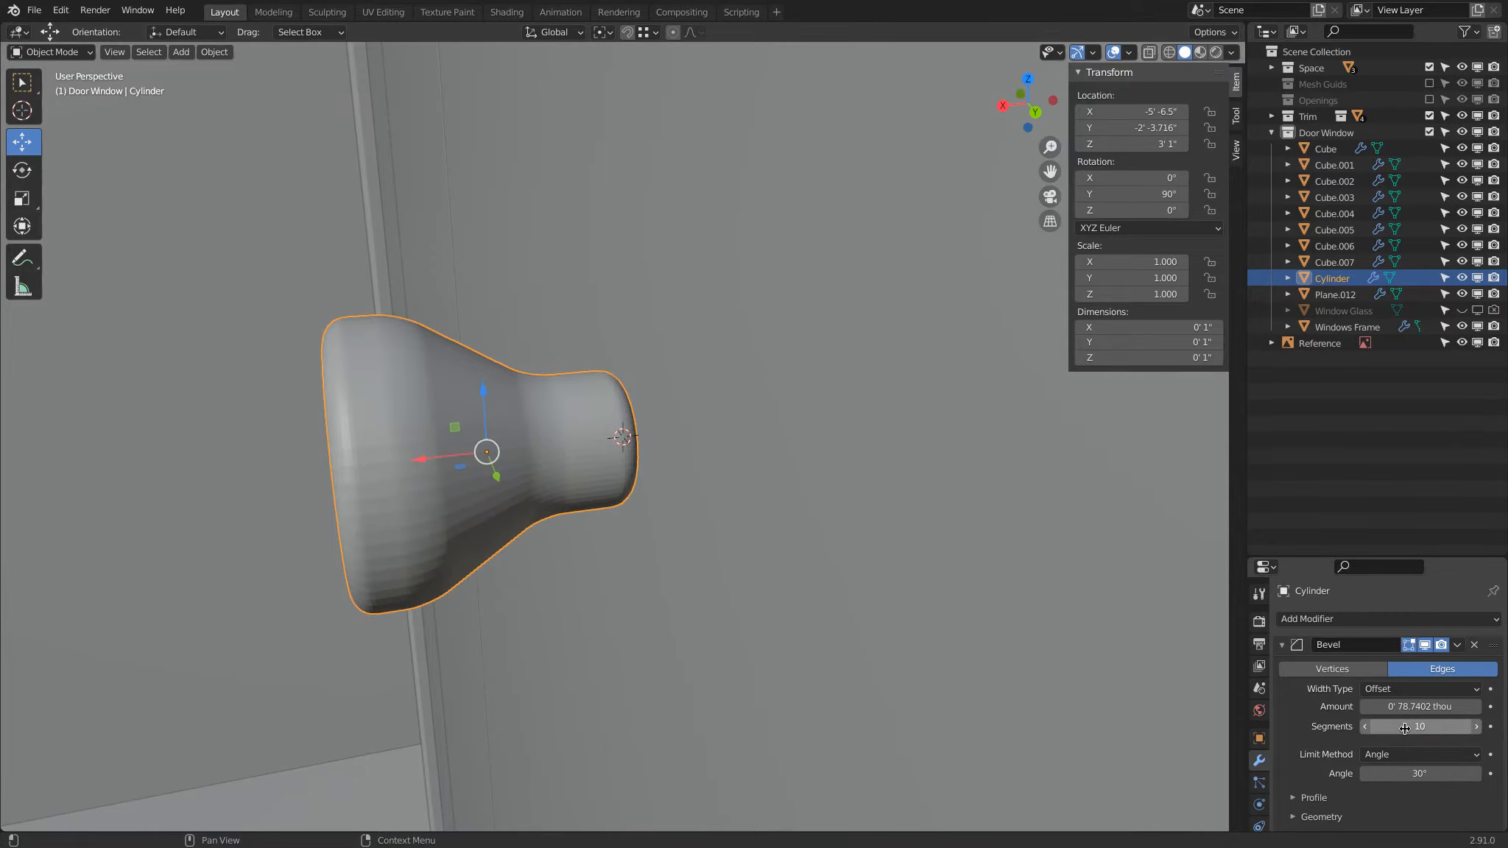
middle_drag(673, 413, 597, 388)
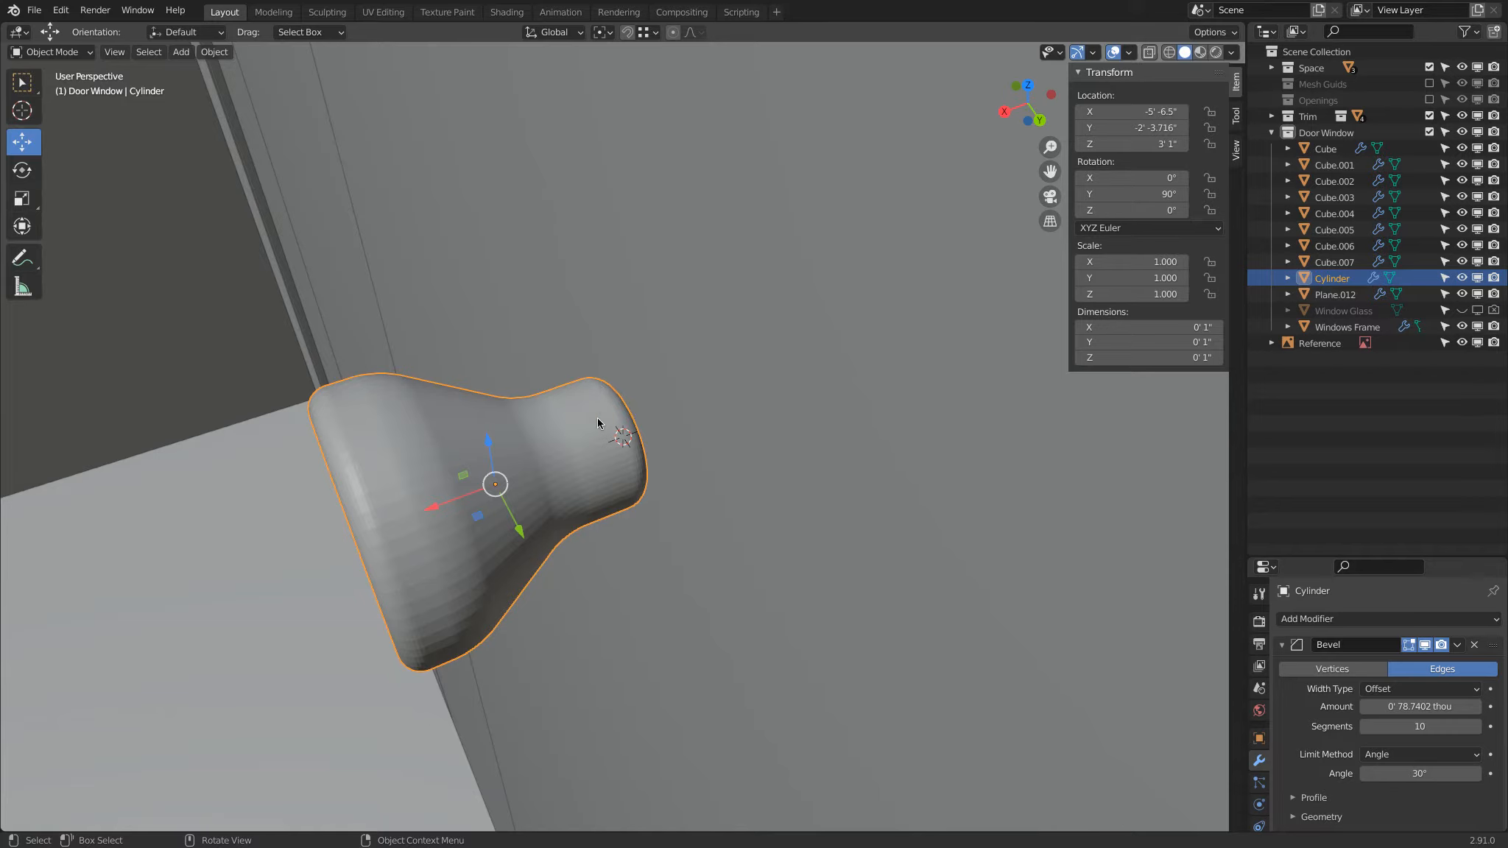
middle_drag(645, 453, 669, 419)
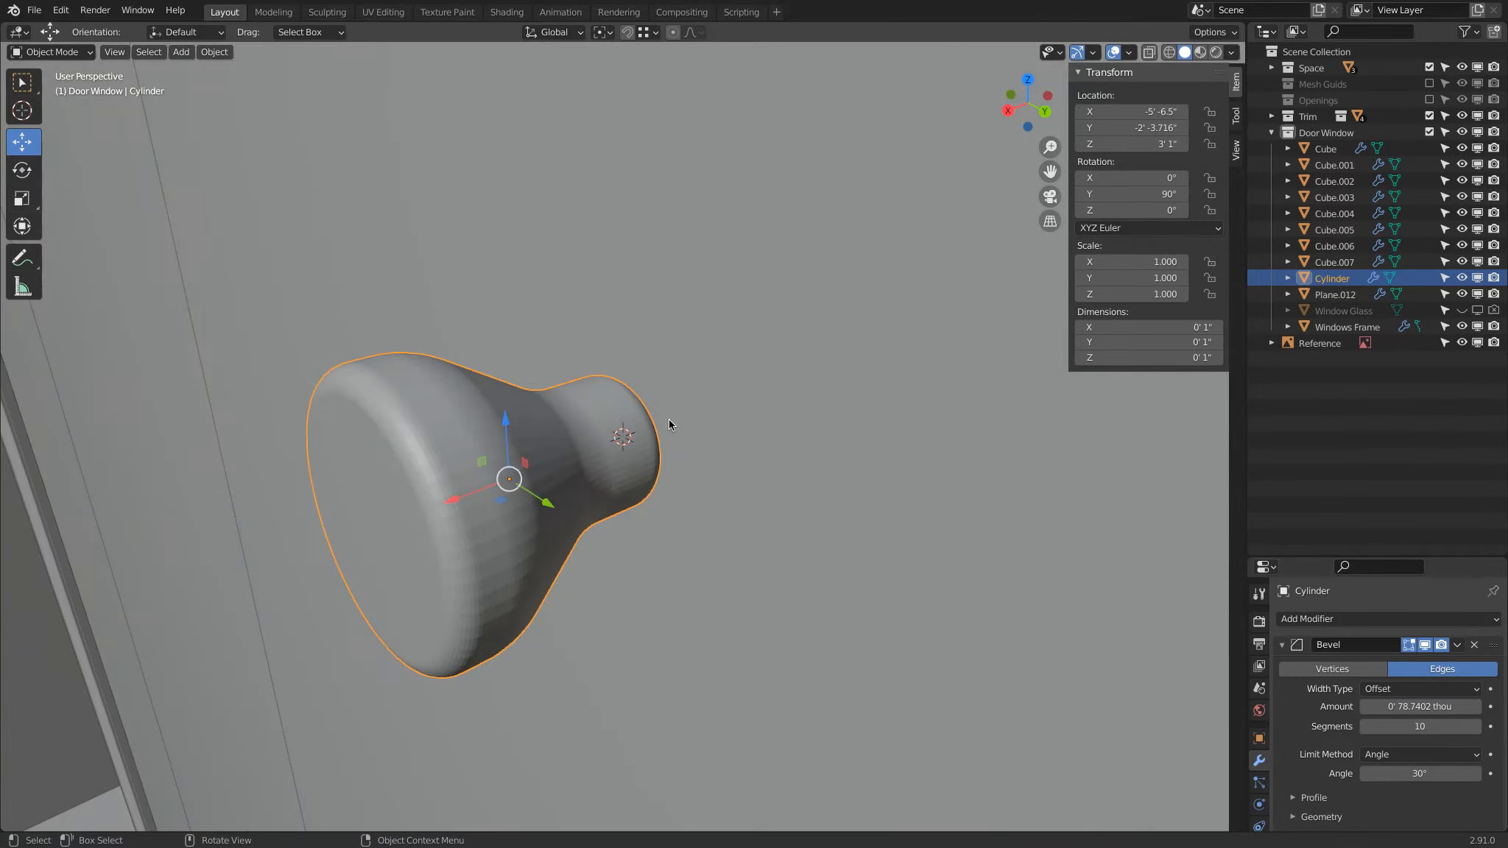
Step: Select the knob's front, shoulder and neck edge loops and set their mean bevel weight to 1.00
click(78, 53)
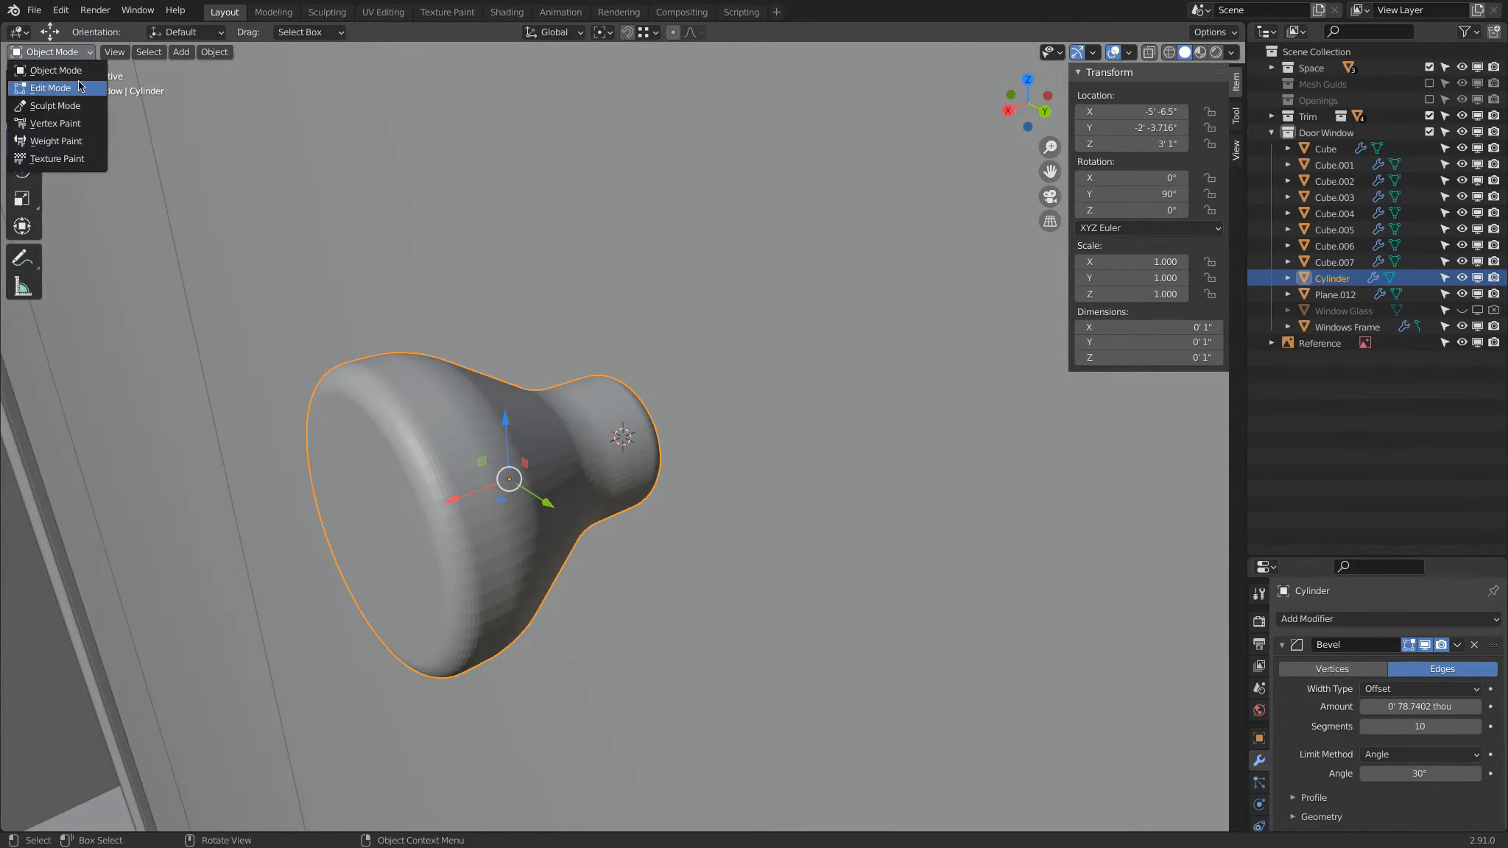
click(44, 88)
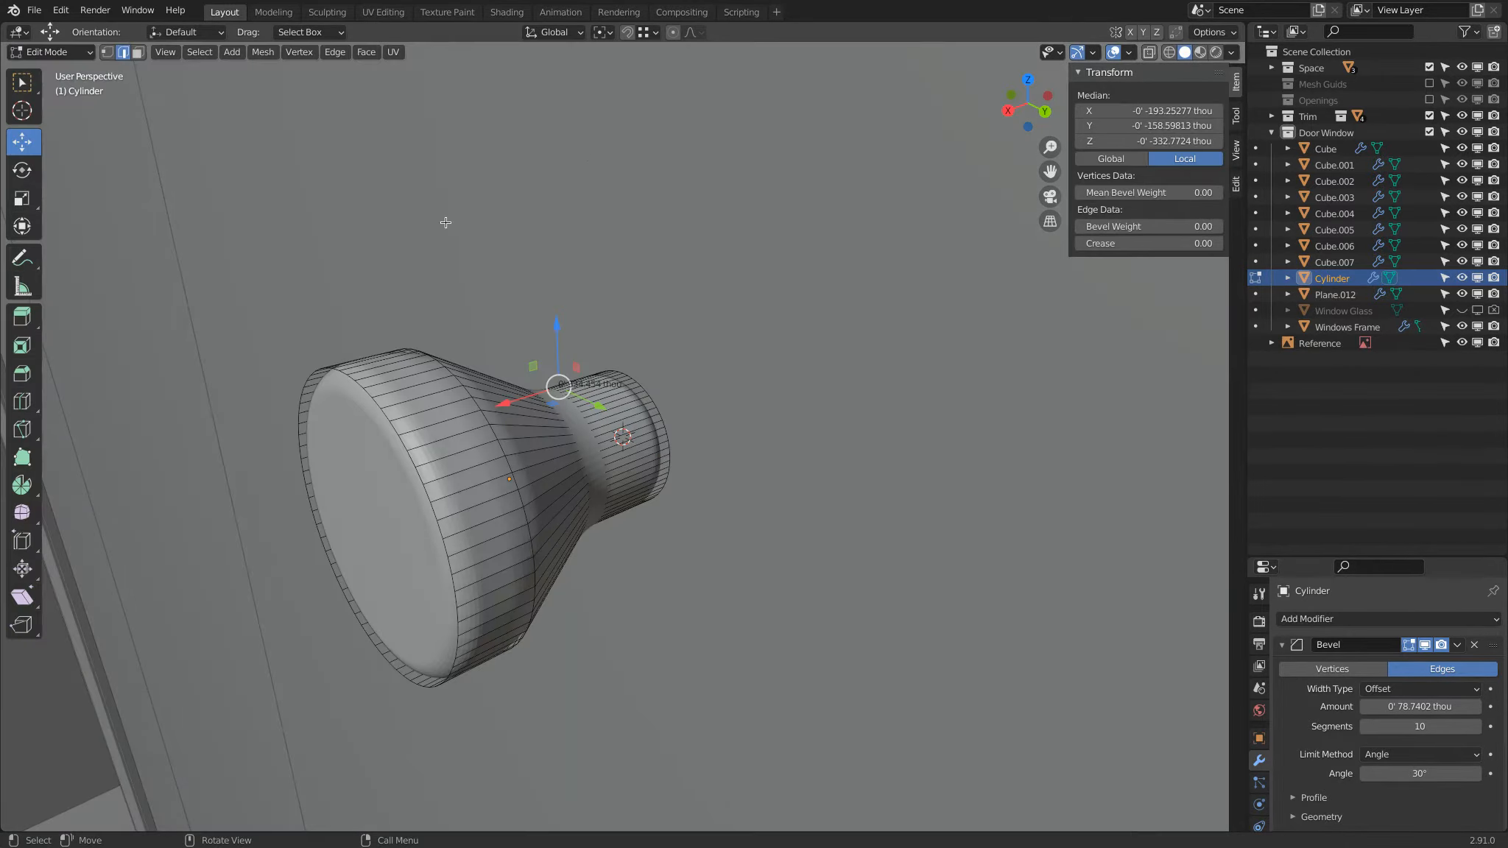
alt+click(401, 443)
alt+shift+click(483, 424)
middle_drag(567, 424, 528, 460)
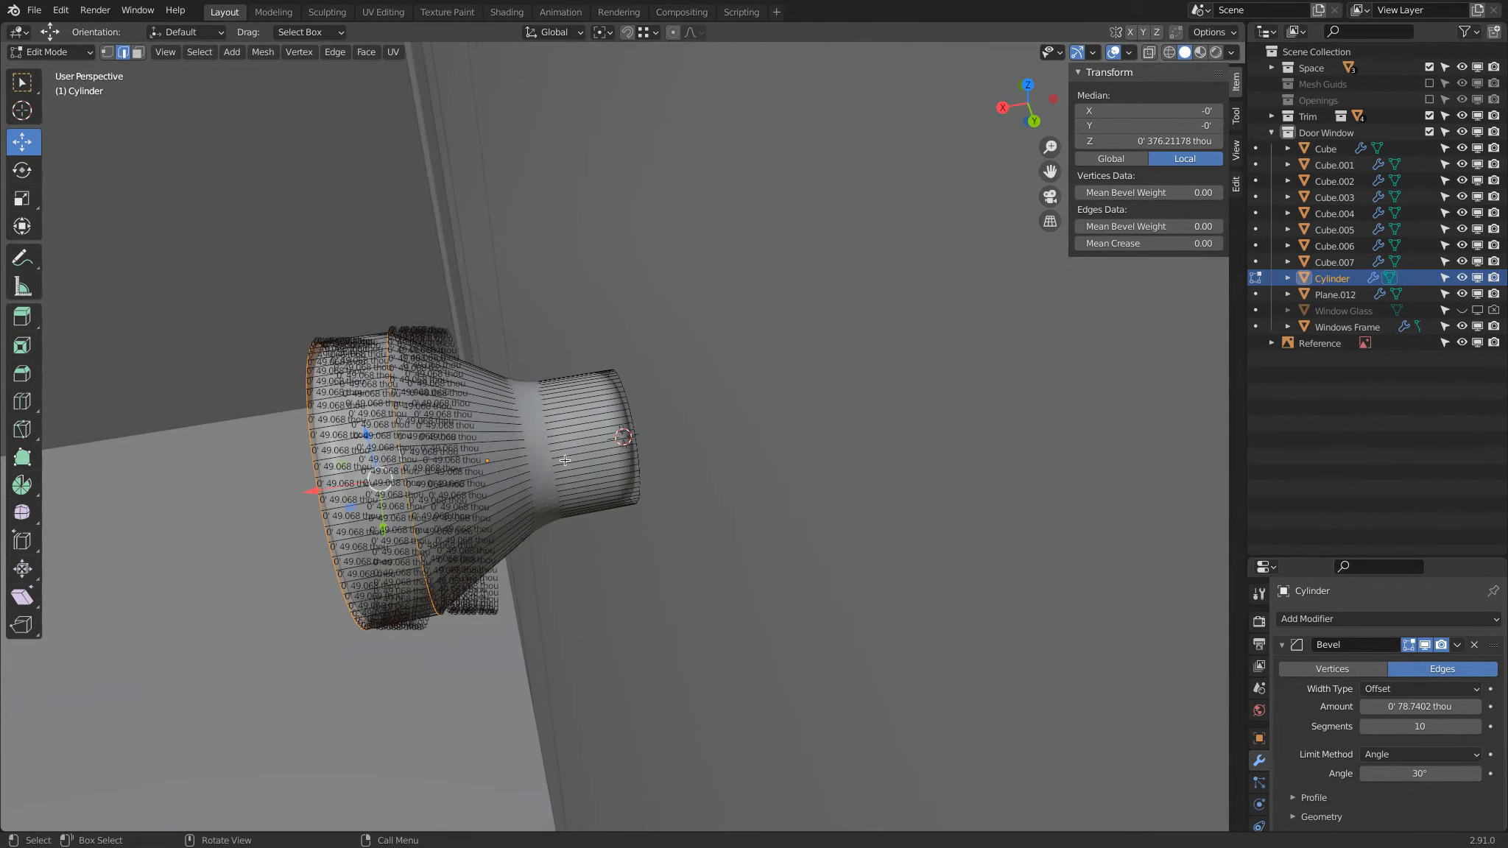
key(z)
key(4)
scroll(565, 407, up, 5)
alt+shift+click(366, 455)
middle_drag(428, 444, 508, 414)
key(z)
scroll(725, 423, down, 1)
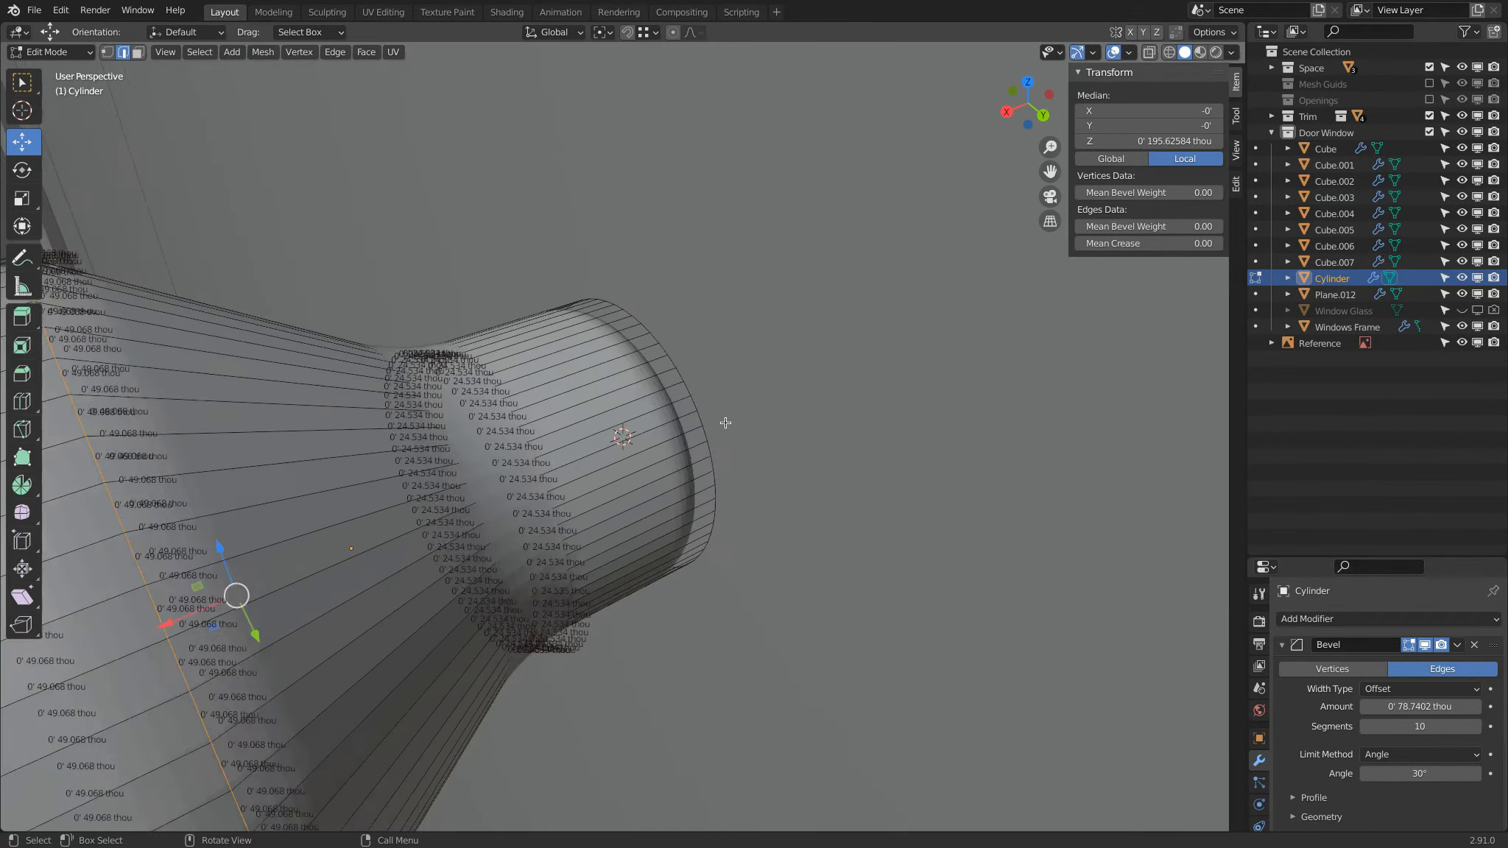
scroll(725, 422, down, 2)
drag(1163, 232, 1278, 224)
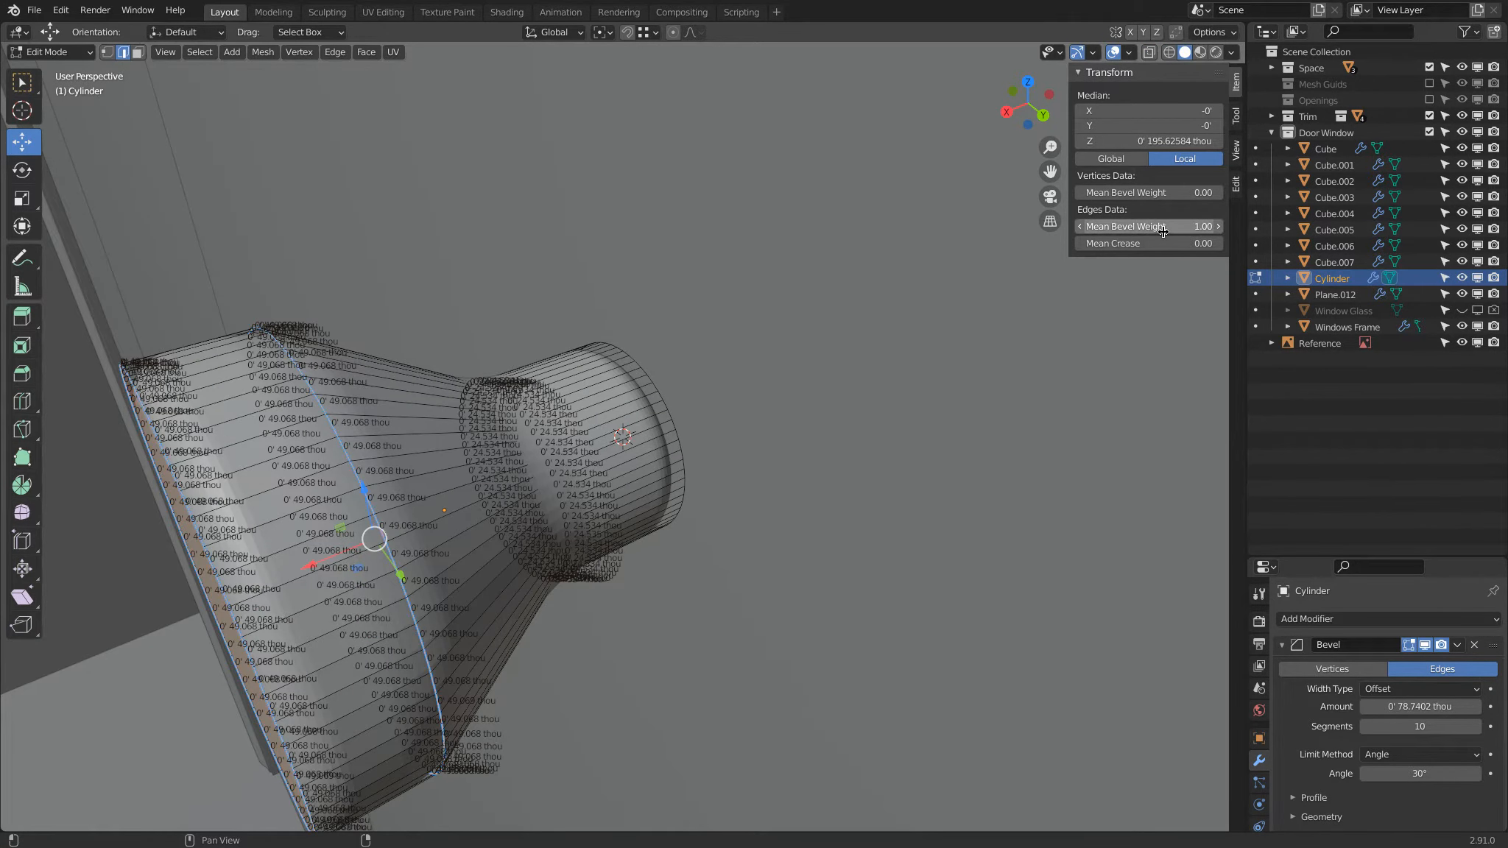
Step: Change the bevel's limit method to Weight and return to Object Mode
click(1402, 756)
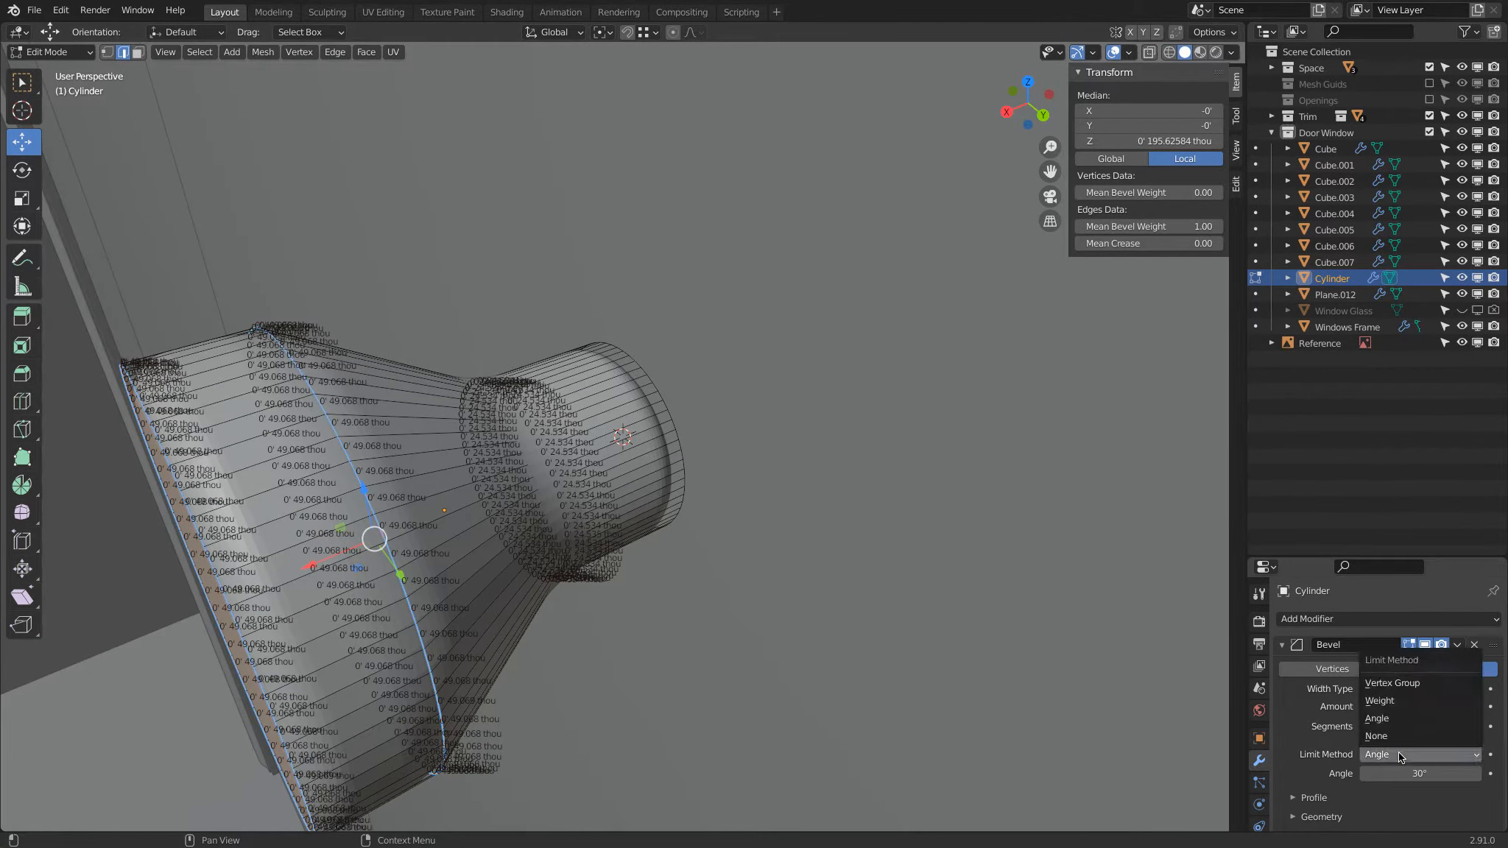
click(1405, 700)
key(Tab)
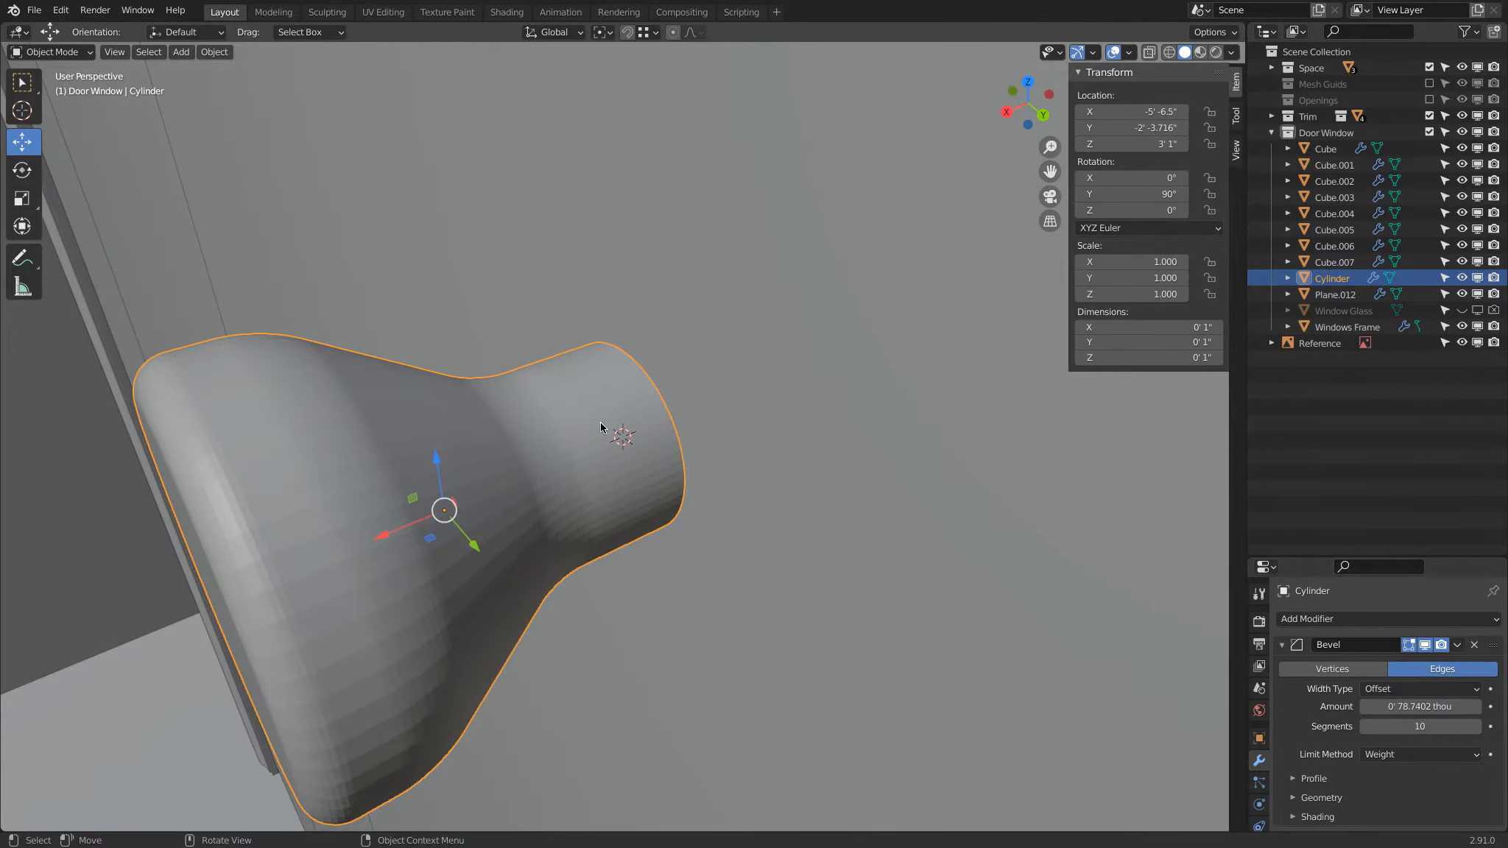
Step: Apply smooth shading to the knob
right_click(431, 407)
click(424, 367)
scroll(442, 440, down, 3)
mouse_move(442, 446)
middle_down()
mouse_move(531, 360)
mouse_move(427, 434)
middle_up()
scroll(1259, 780, down, 3)
Step: Enable Auto Smooth in the normals settings of the knob's mesh data
click(1259, 755)
scroll(1292, 748, down, 3)
click(1278, 747)
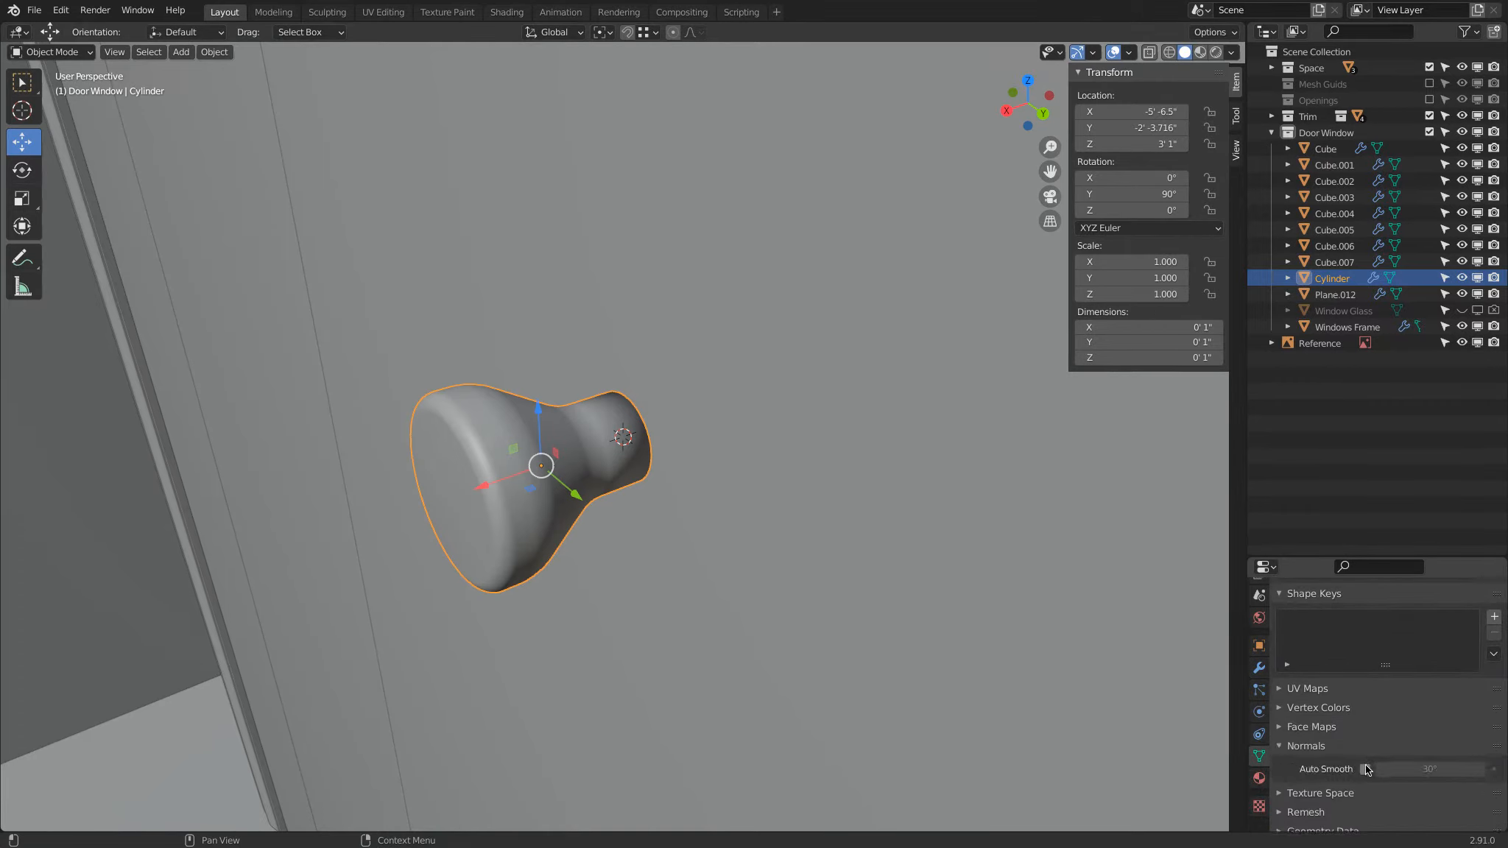
click(1365, 768)
key(q)
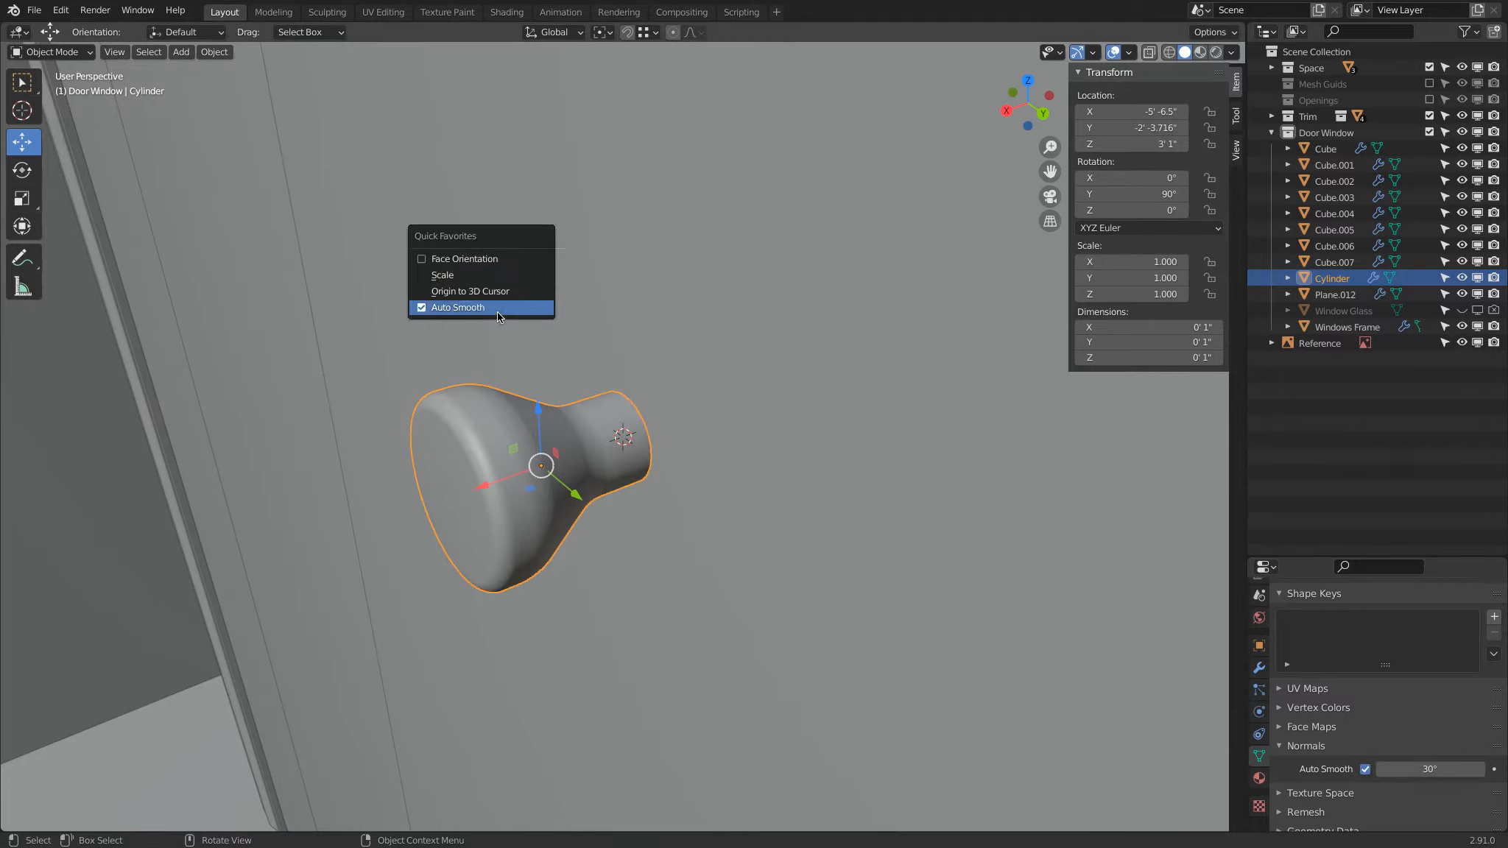
Step: Duplicate the knob in place and move the copy along the Y axis across the door
middle_drag(800, 412, 689, 445)
key(alt+a)
scroll(737, 493, up, 3)
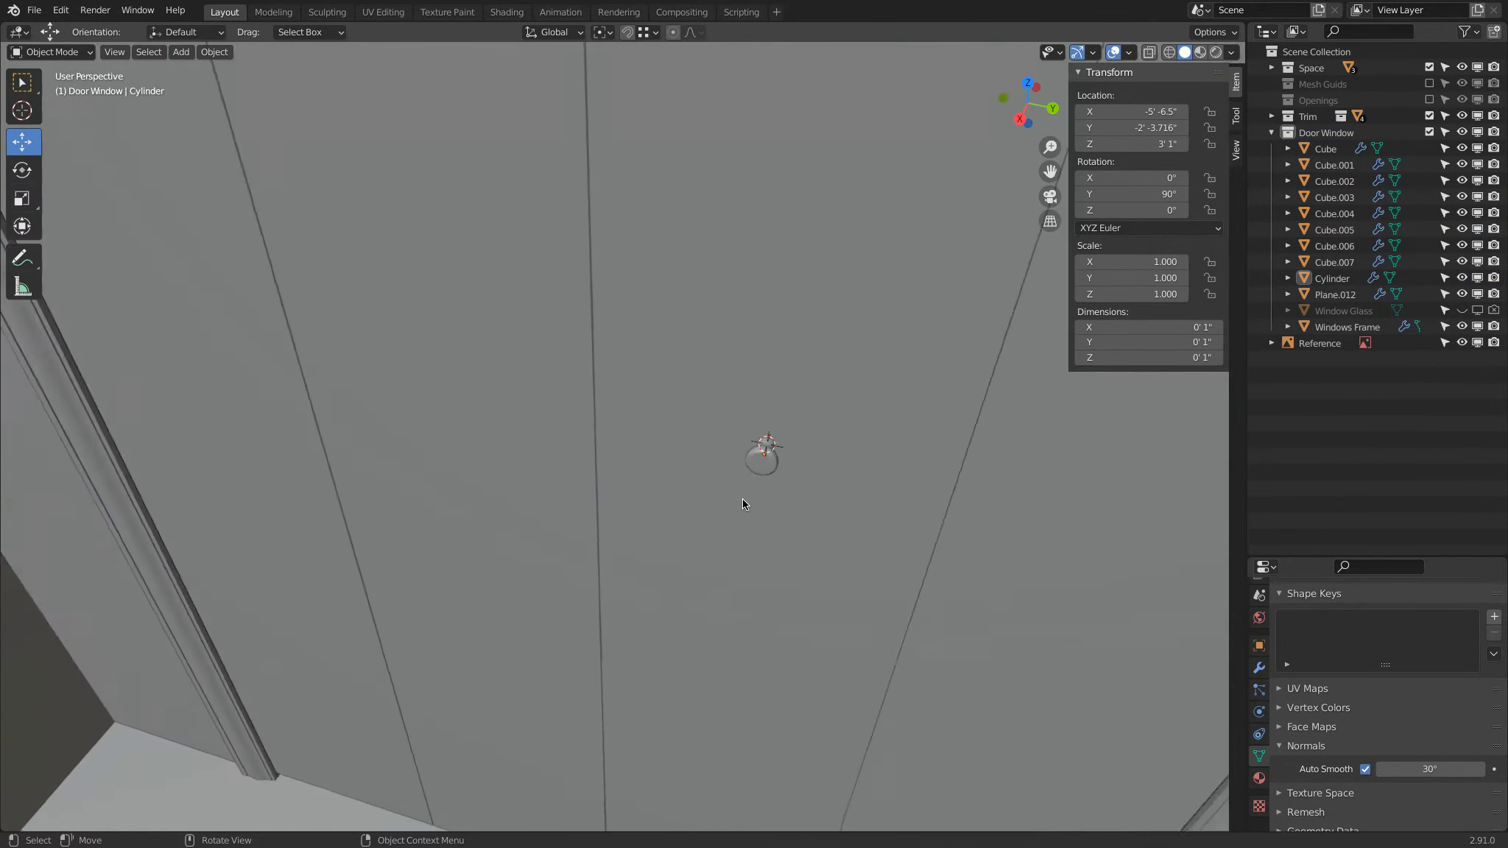
scroll(738, 493, down, 1)
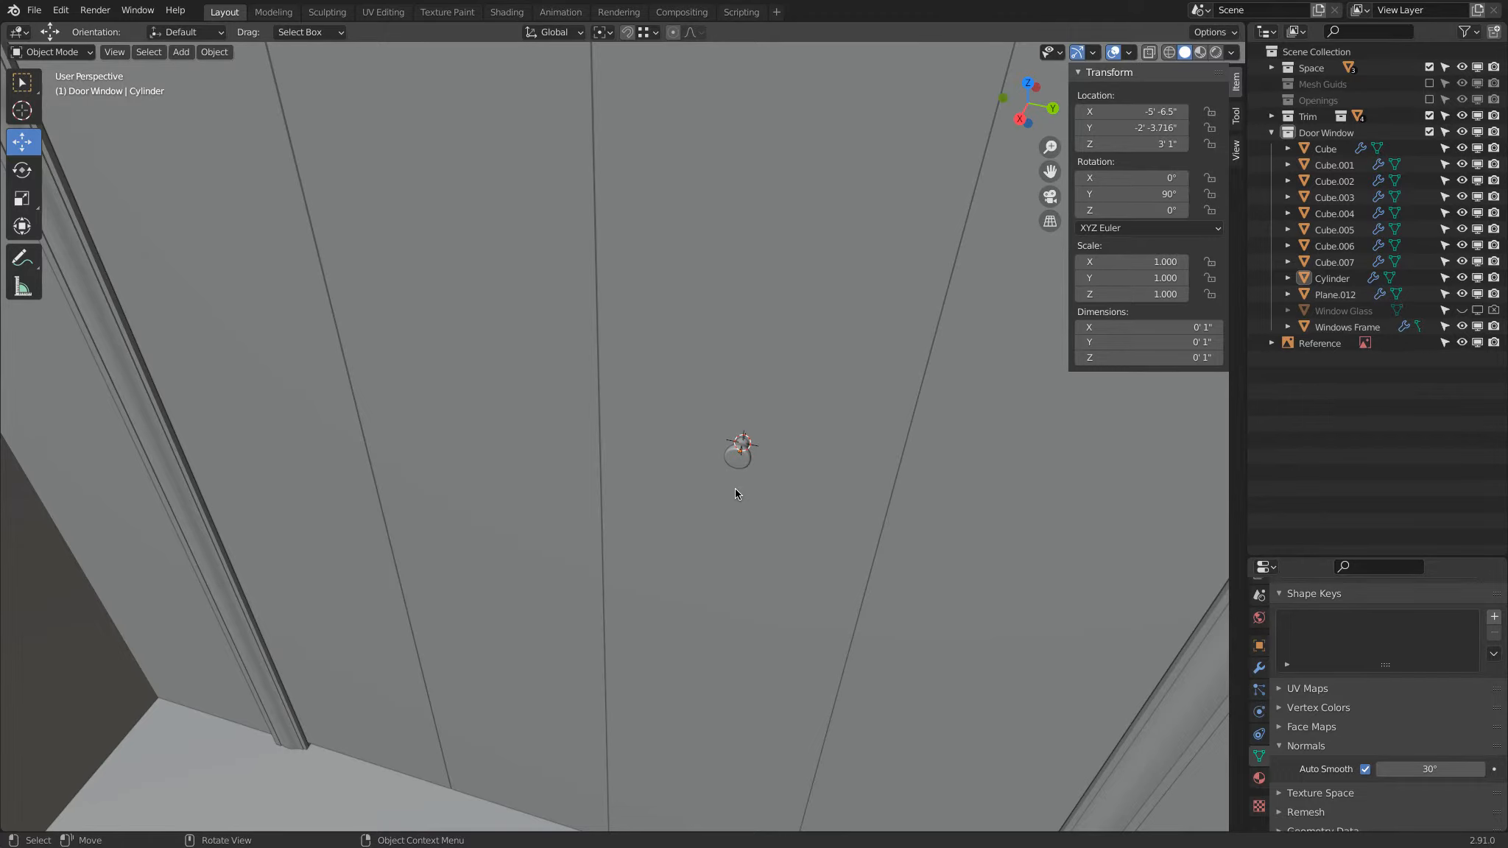
key(KP_7)
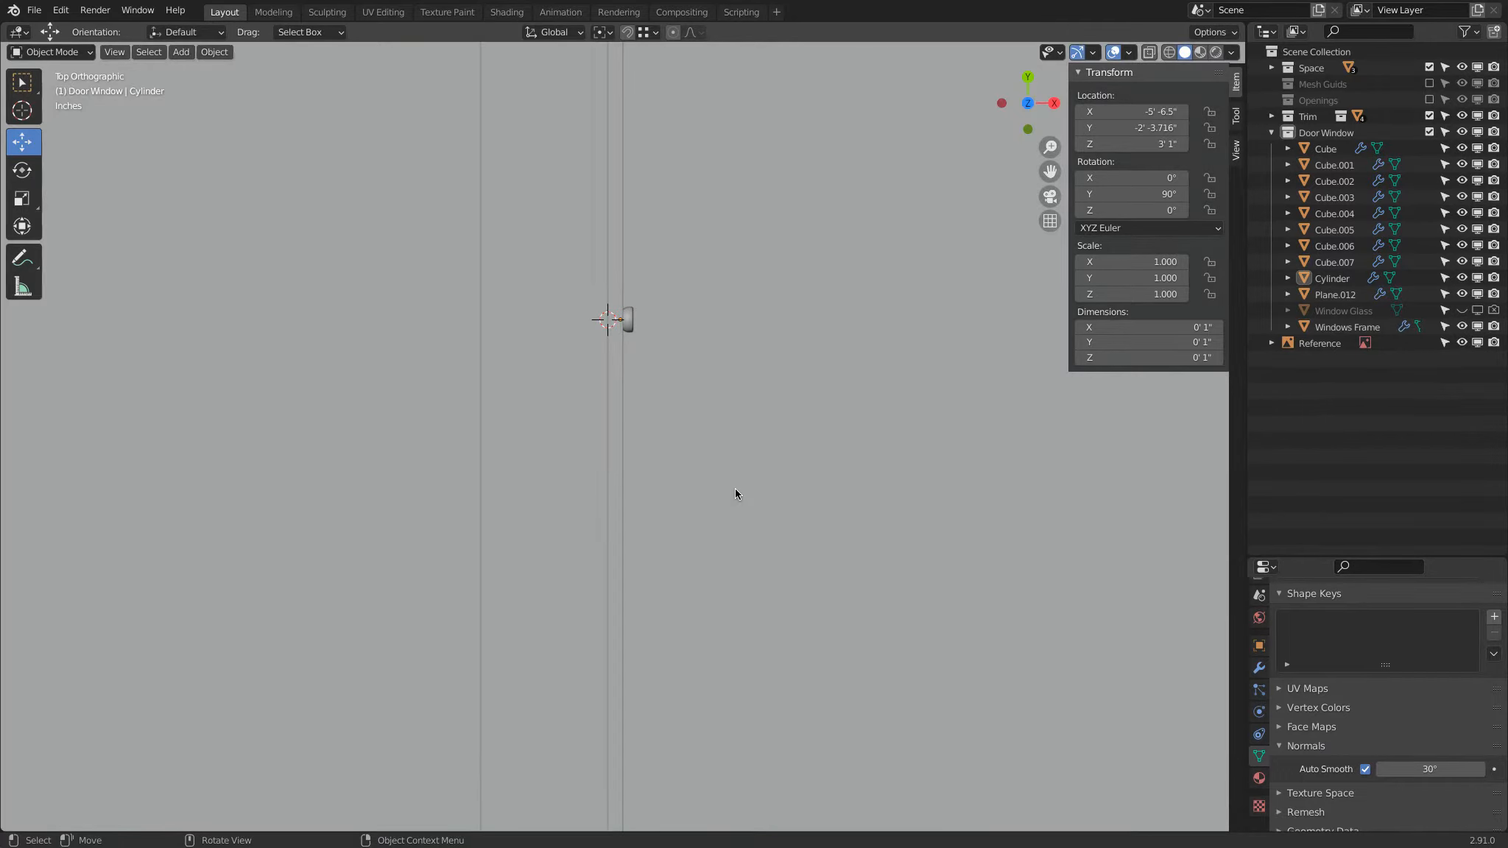
middle_drag(658, 399, 622, 296)
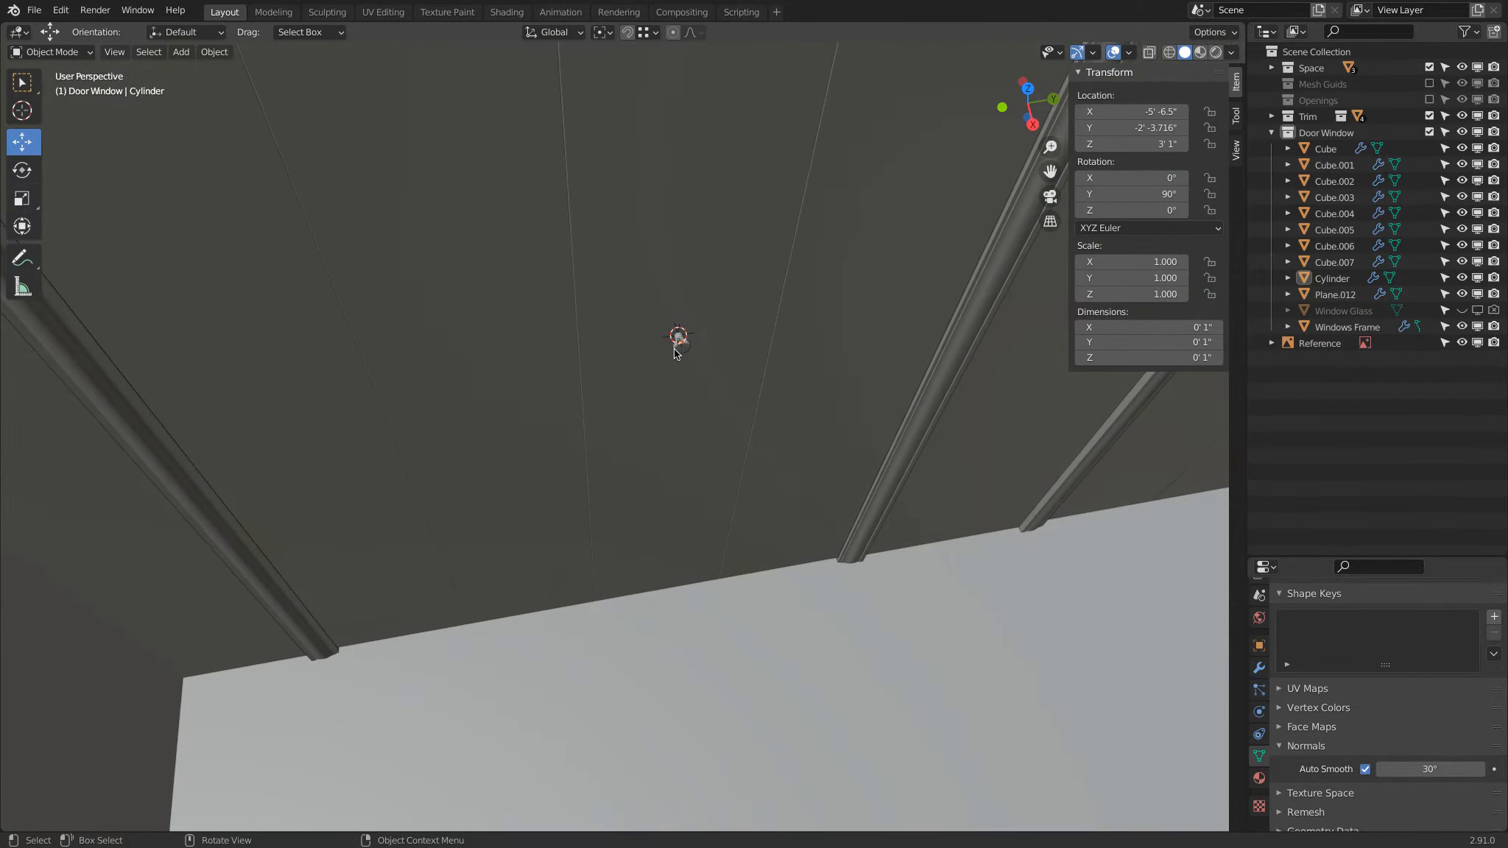
click(676, 352)
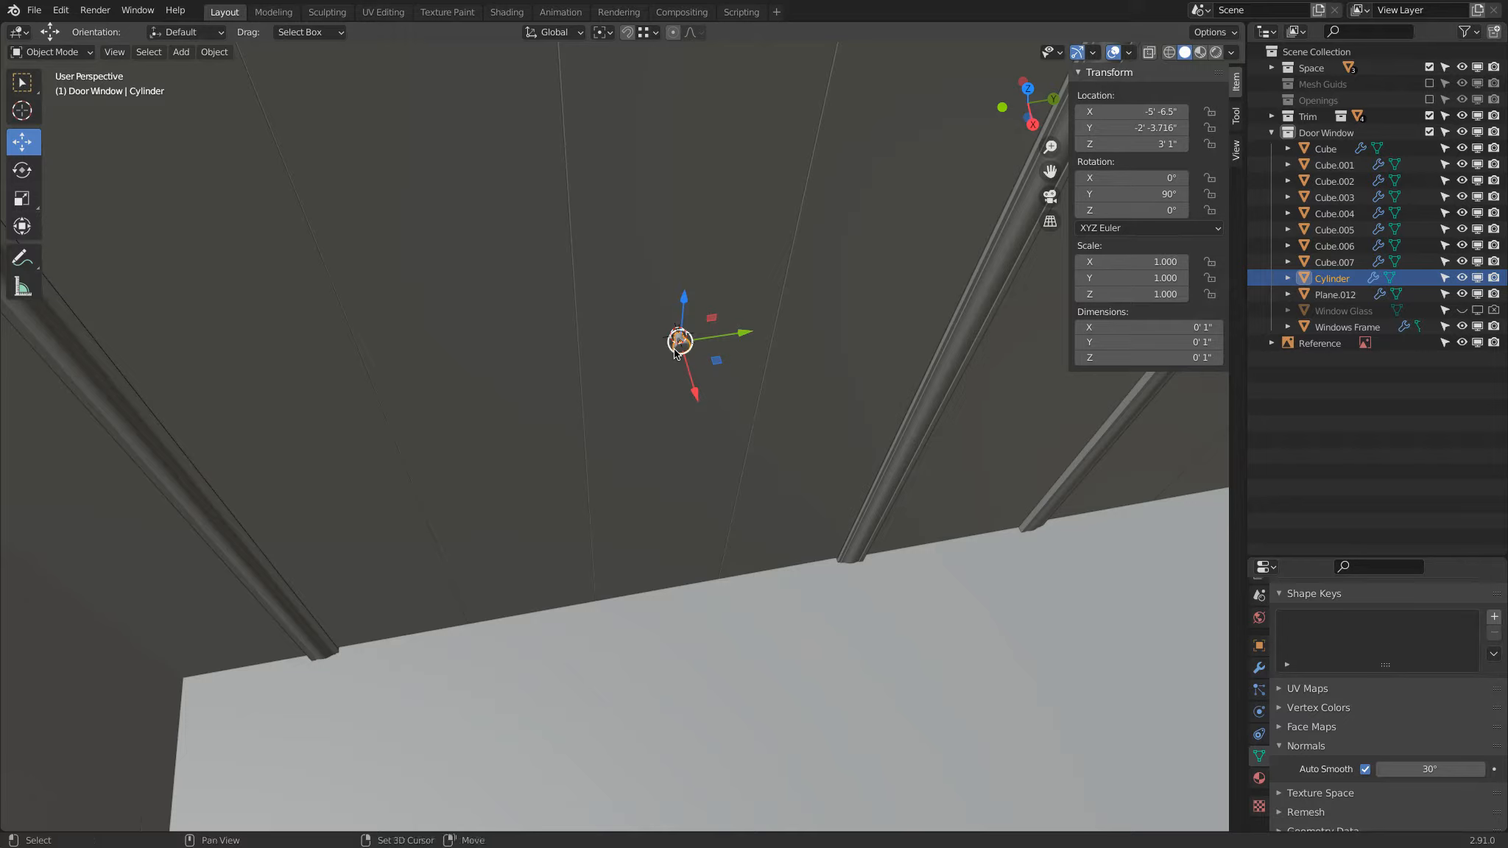
key(shift+d)
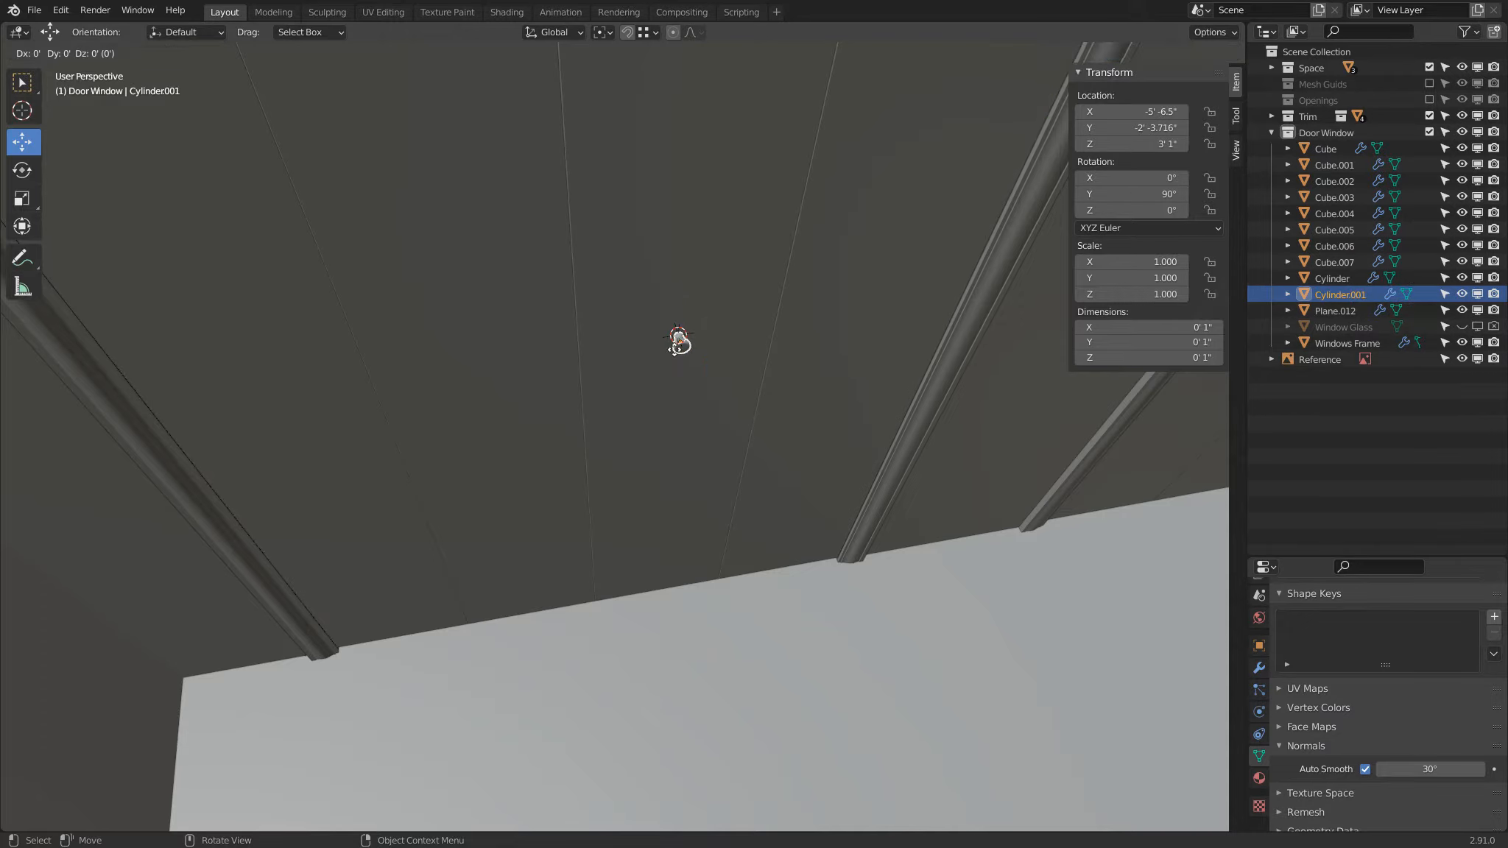
right_click(678, 341)
drag(744, 336, 482, 351)
middle_drag(482, 351, 599, 316)
Step: Open the original knob for mesh editing, select its back edge loop against the door, and snap the 3D cursor to it
click(552, 262)
scroll(525, 254, up, 1)
shift+middle_drag(524, 252, 627, 408)
scroll(627, 409, up, 4)
key(Tab)
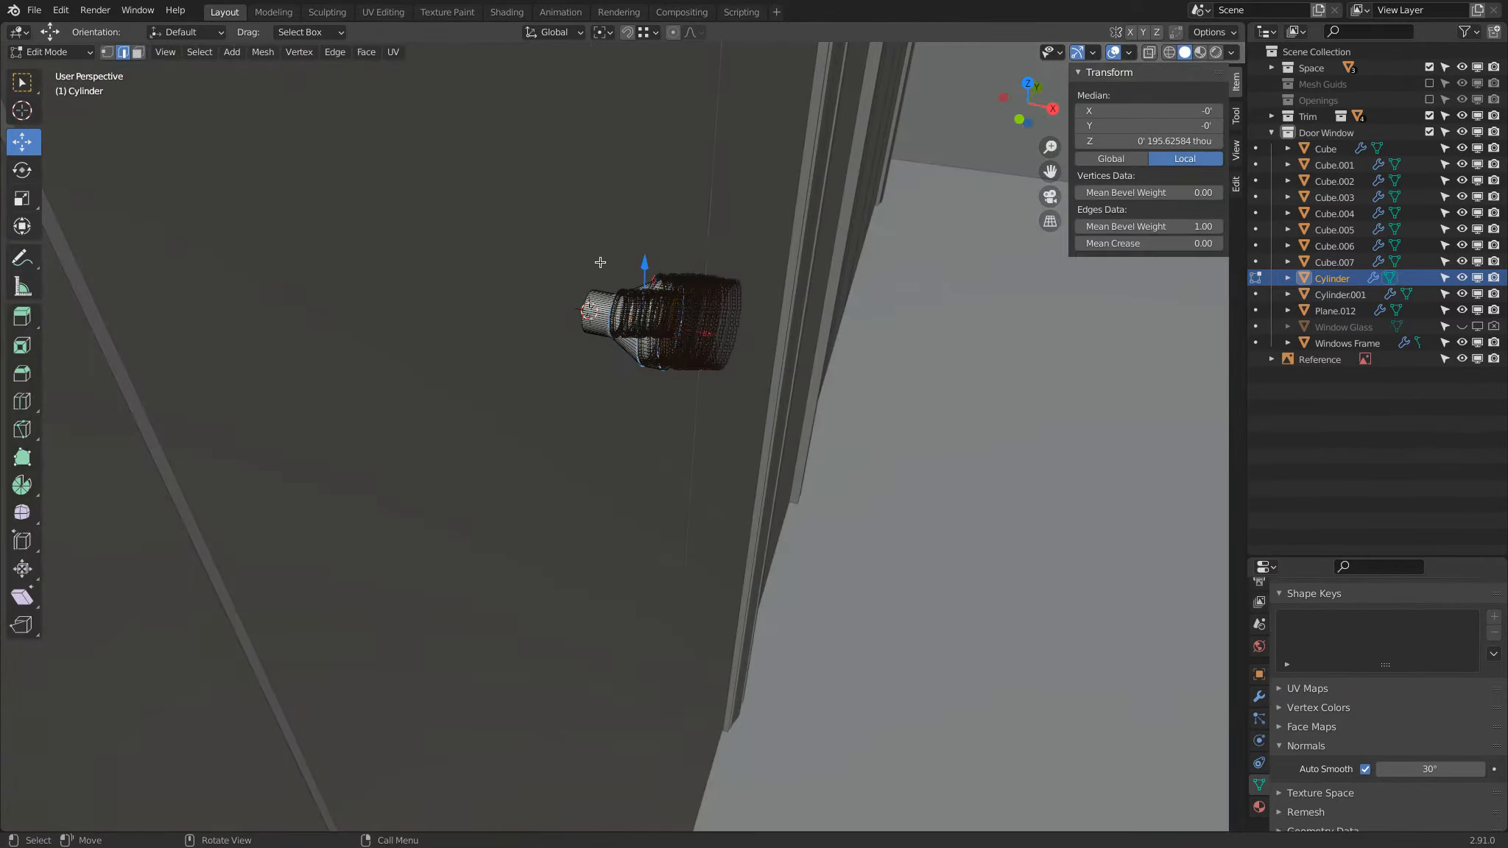
scroll(611, 383, up, 3)
scroll(597, 360, up, 1)
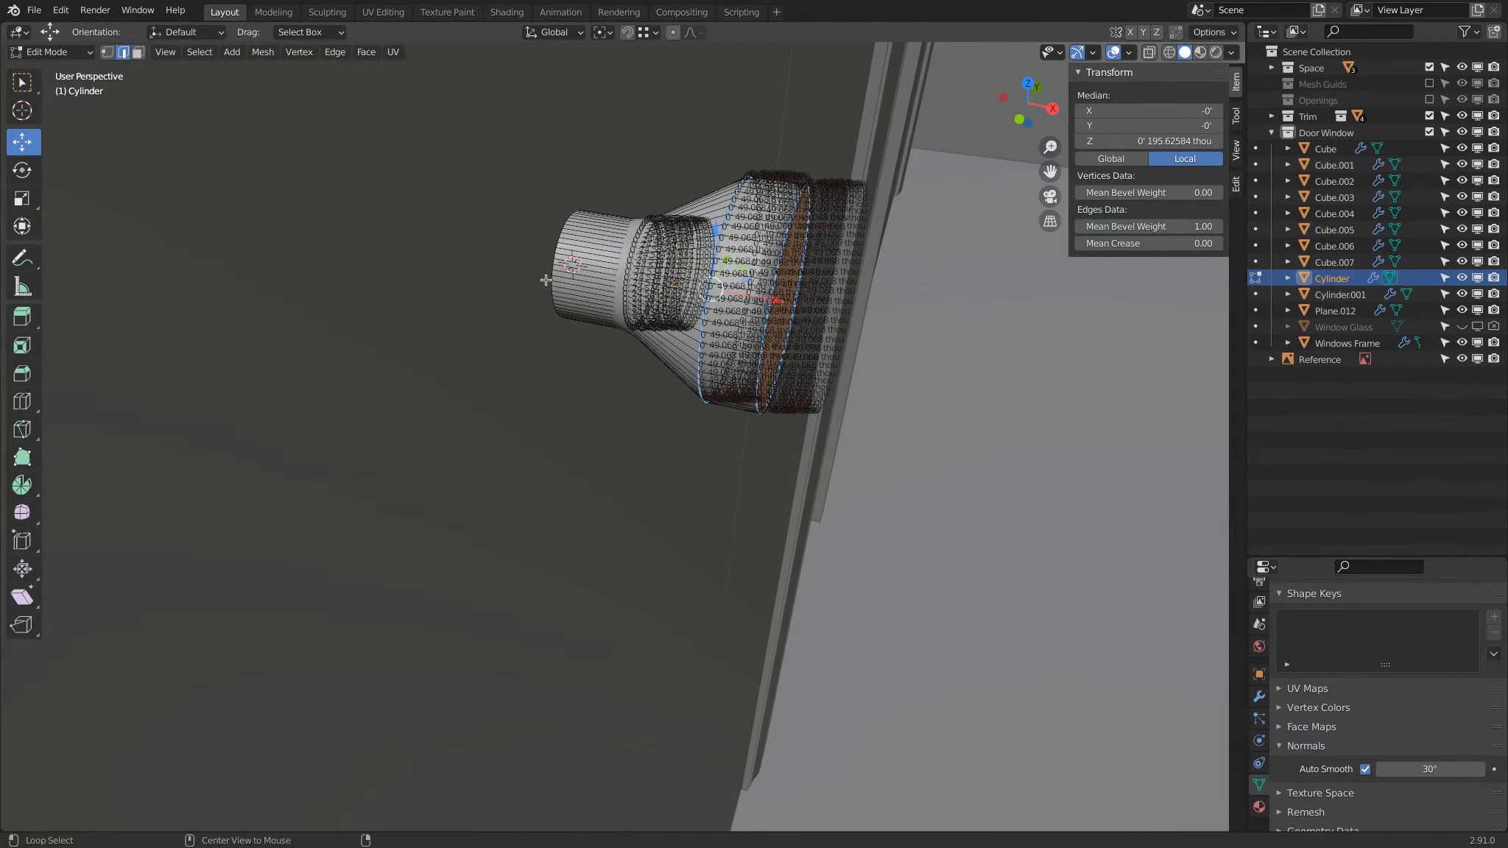
alt+click(550, 268)
key(shift+s)
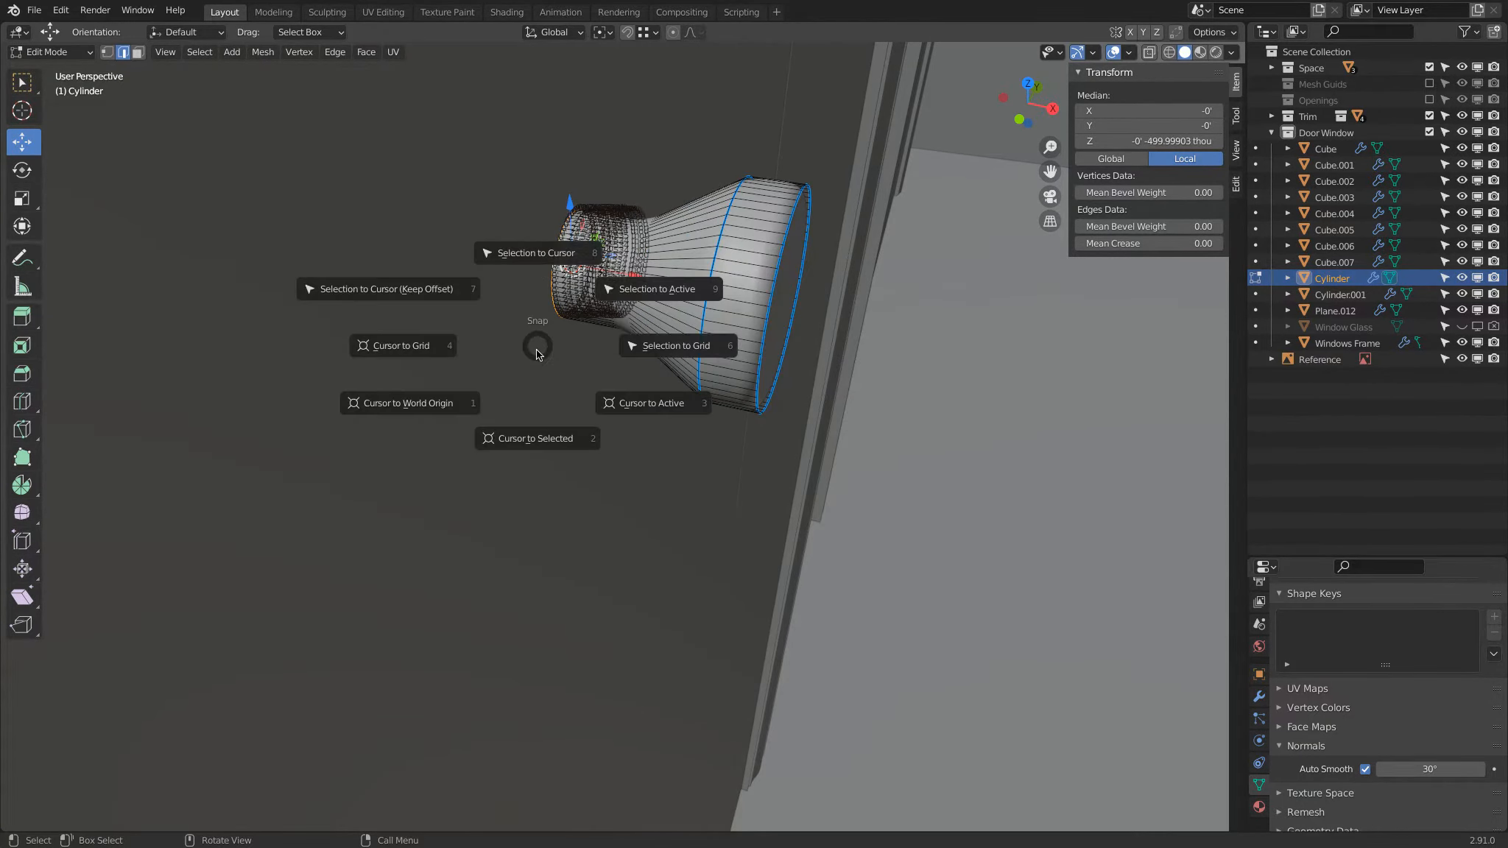
click(508, 441)
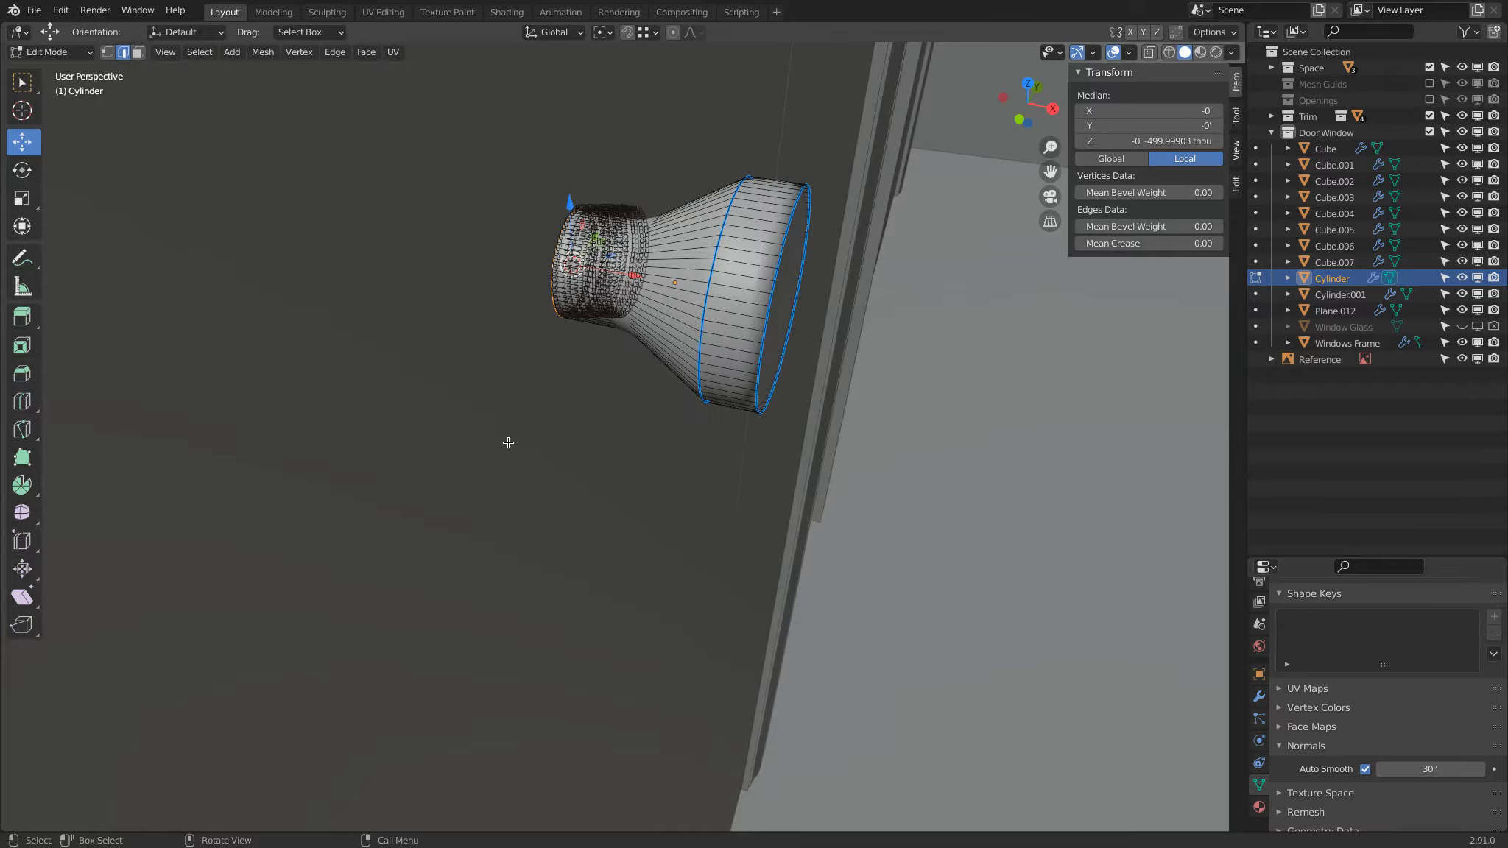
Step: Return to Object Mode and set the original knob's origin to the 3D cursor
key(Tab)
right_click(539, 216)
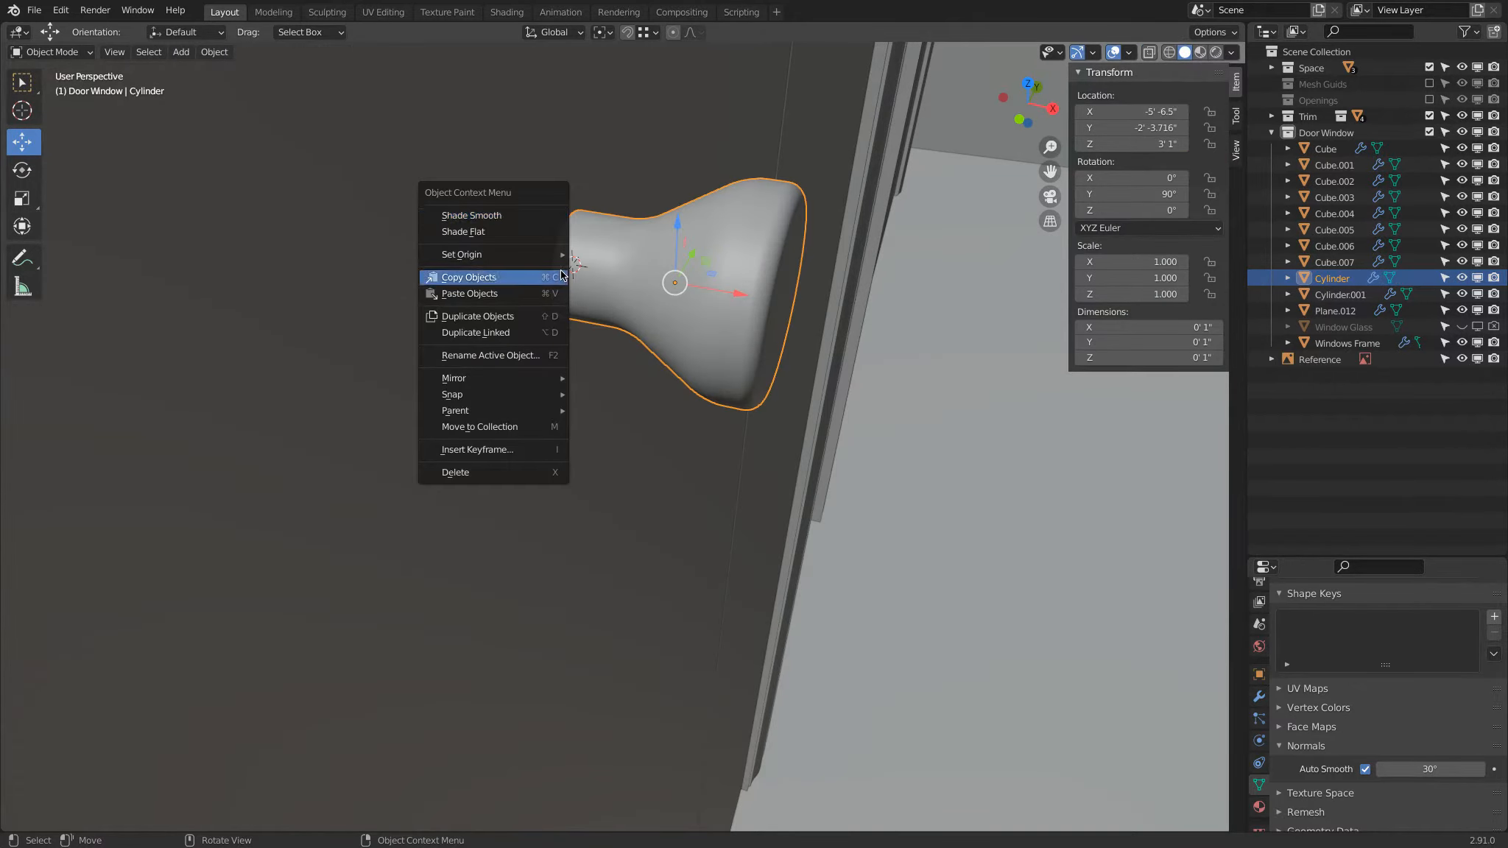
mouse_move(565, 255)
click(597, 289)
scroll(589, 291, down, 5)
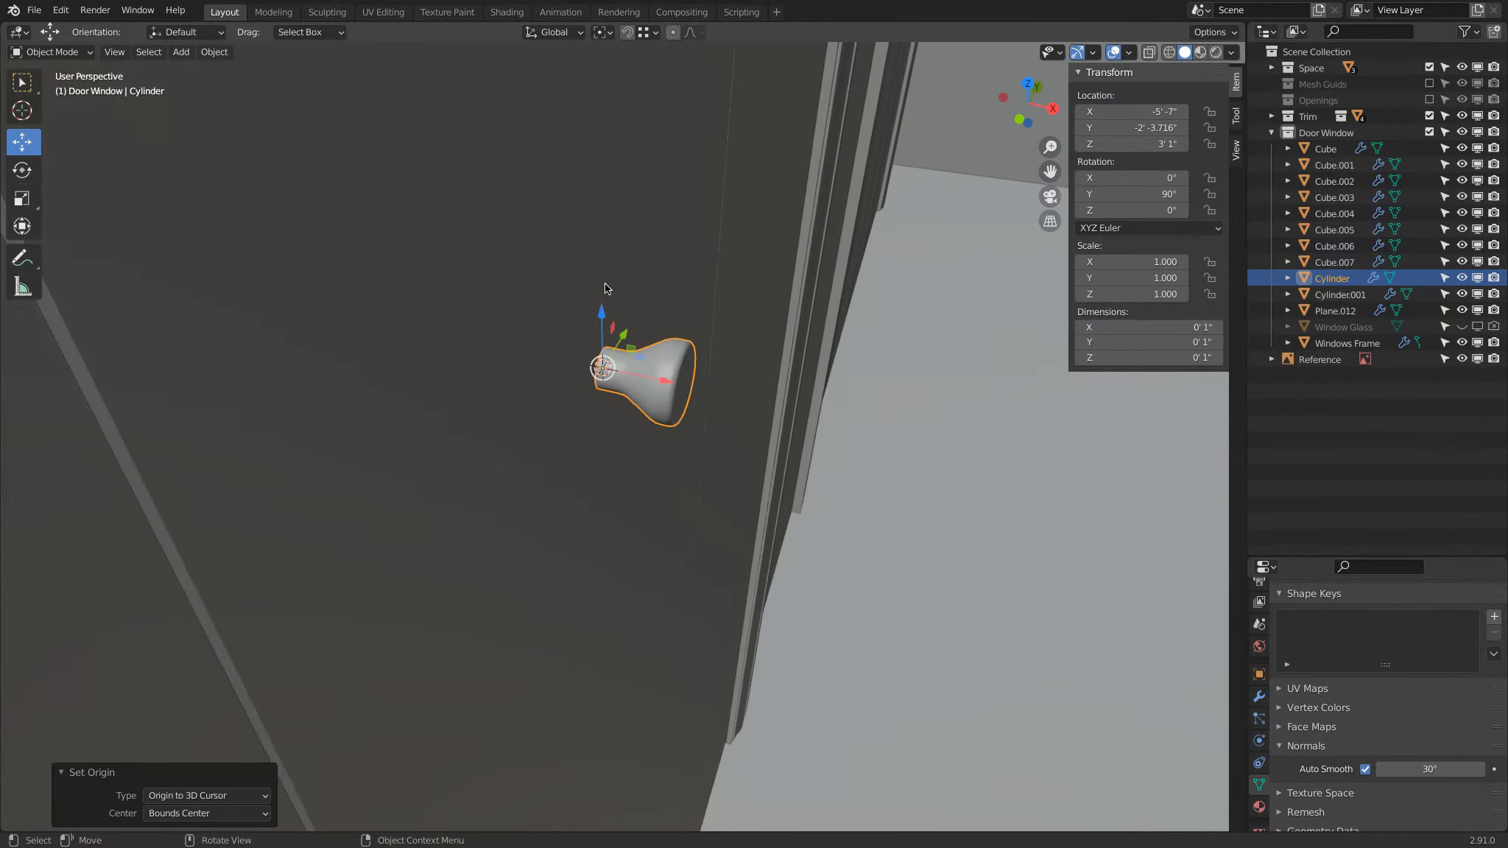
Step: Open the copied knob for mesh editing, select its back edge loop against the door, and snap the 3D cursor to it
middle_drag(570, 299, 610, 235)
click(383, 512)
scroll(394, 518, up, 3)
key(Tab)
shift+drag(276, 515, 481, 424)
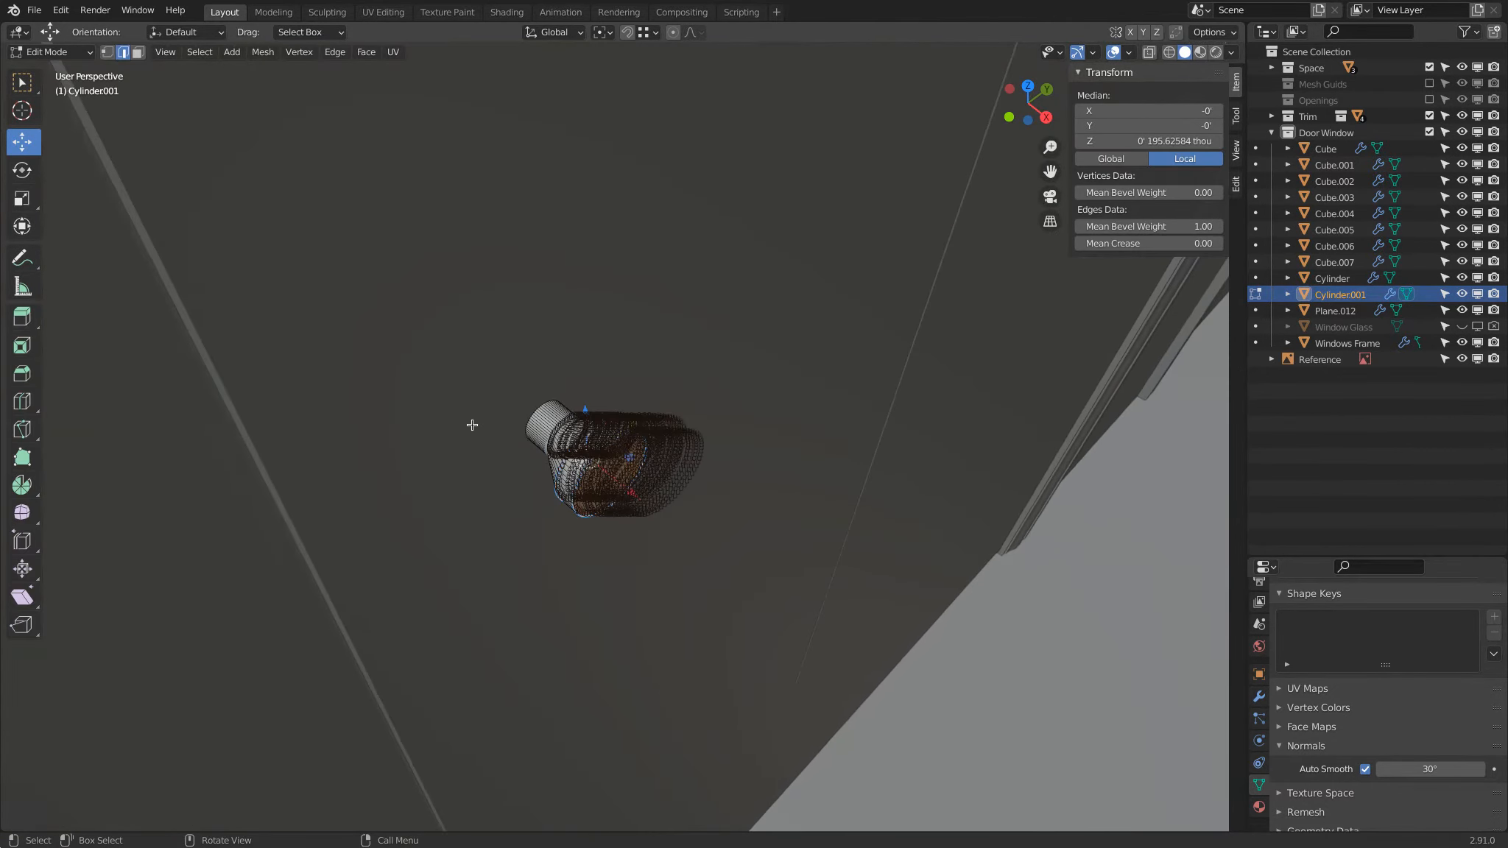
scroll(355, 375, up, 7)
scroll(356, 375, down, 5)
alt+click(195, 279)
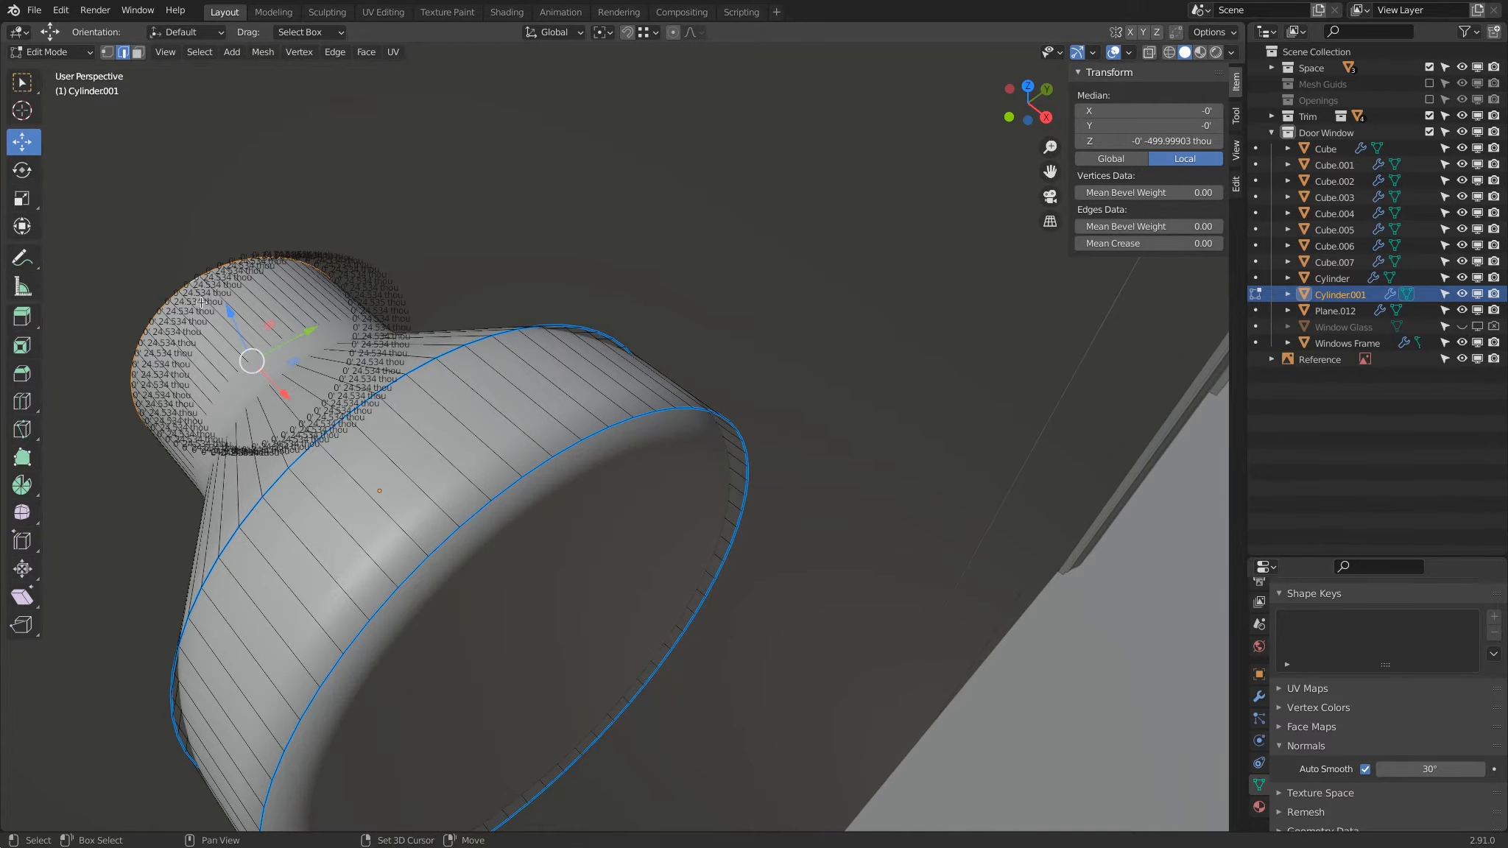
key(shift+s)
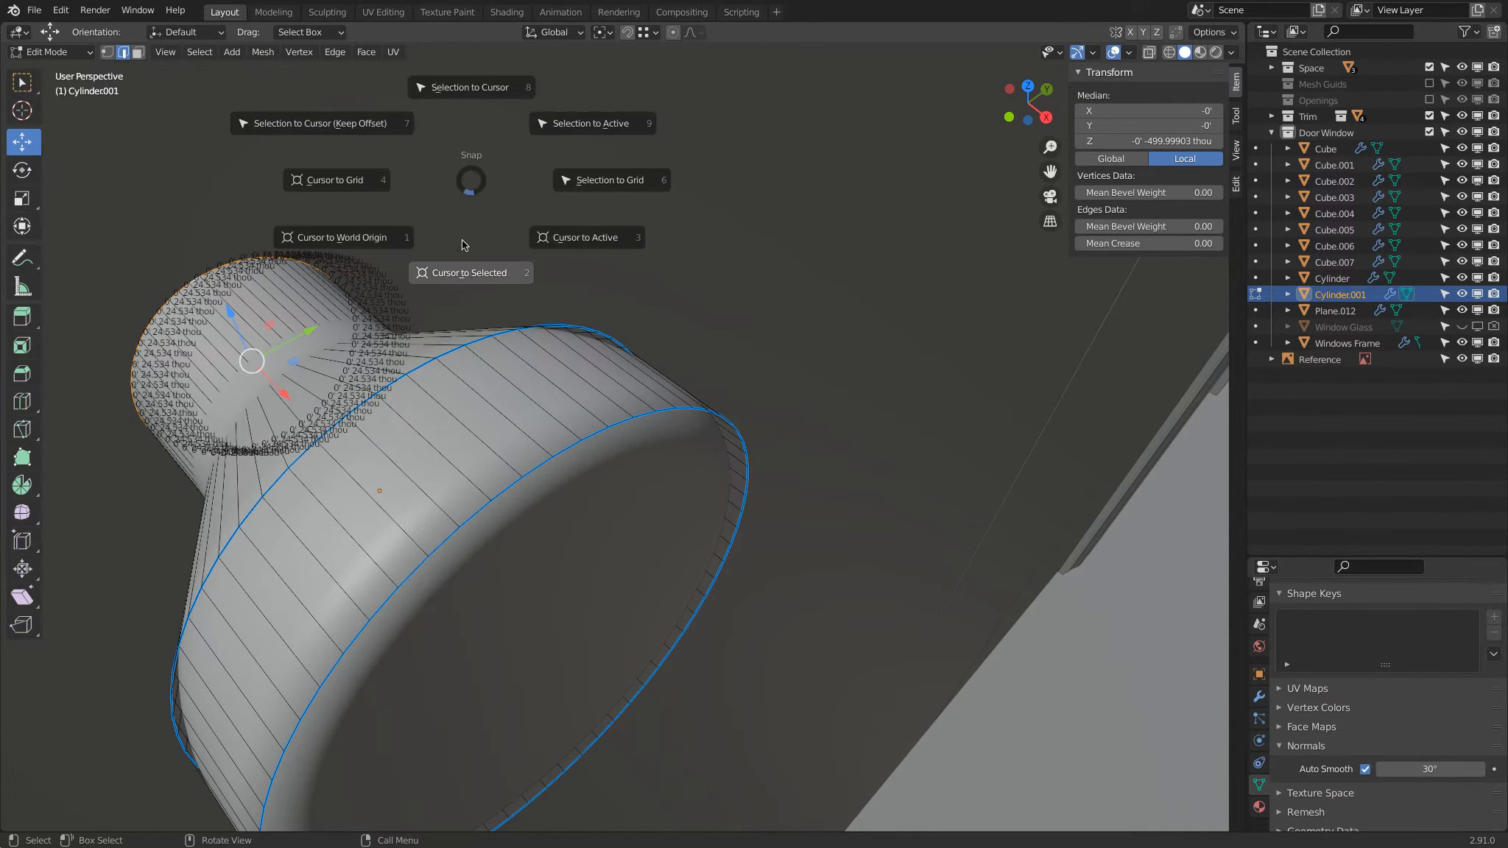
click(462, 277)
Step: Leave mesh editing and set the copied knob's origin to the 3D cursor
key(Tab)
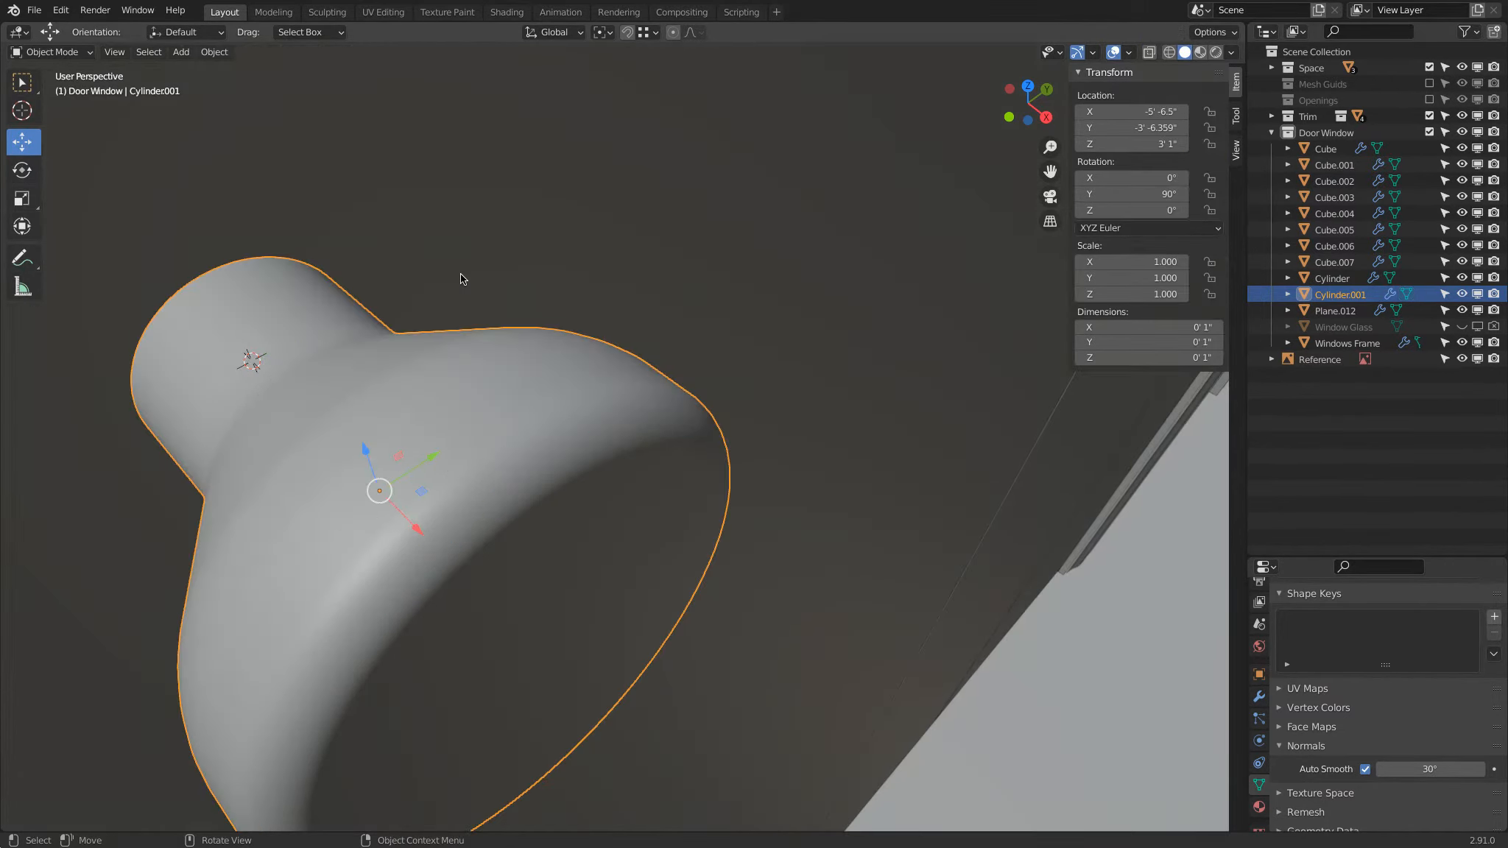
right_click(464, 277)
mouse_move(473, 276)
click(558, 311)
scroll(563, 312, down, 14)
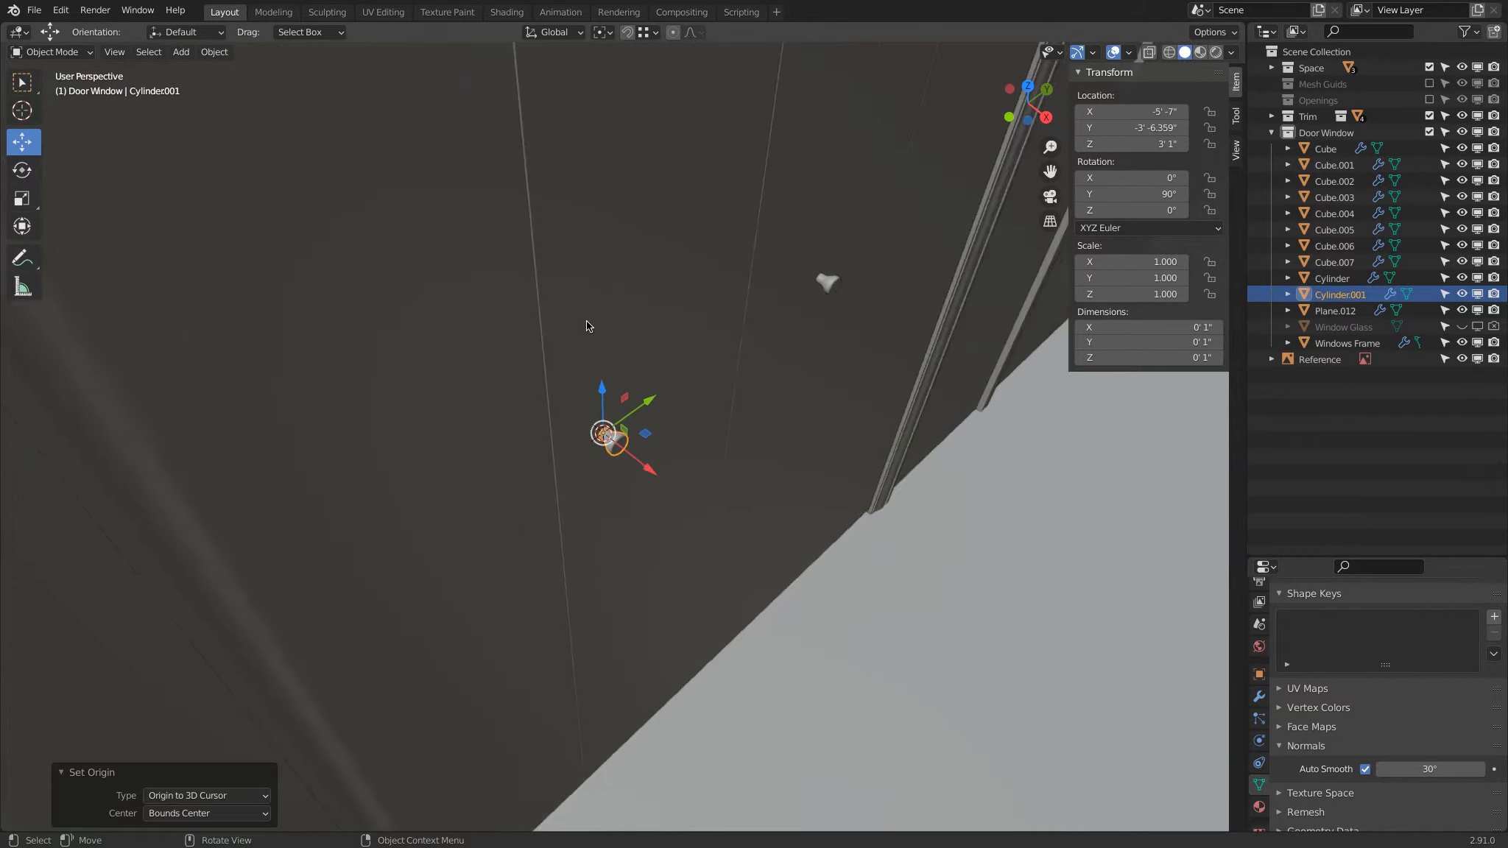
Step: Open the door panel behind the copied knob for mesh editing, select its bottom front edge, and snap the 3D cursor to that edge
middle_drag(589, 323, 652, 387)
click(681, 525)
middle_drag(682, 525, 639, 431)
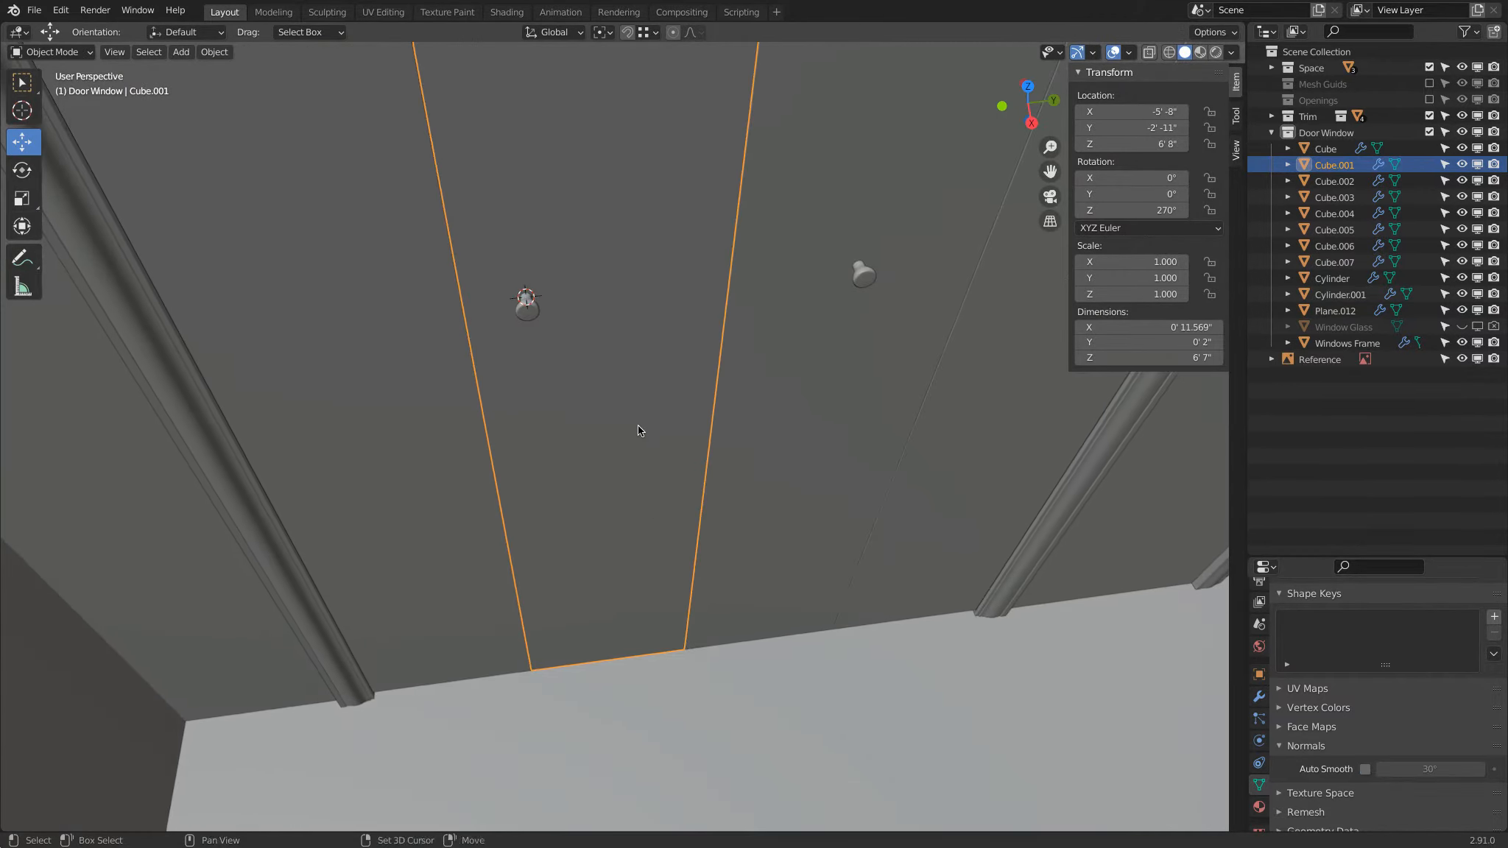
key(Tab)
click(577, 666)
key(shift+s)
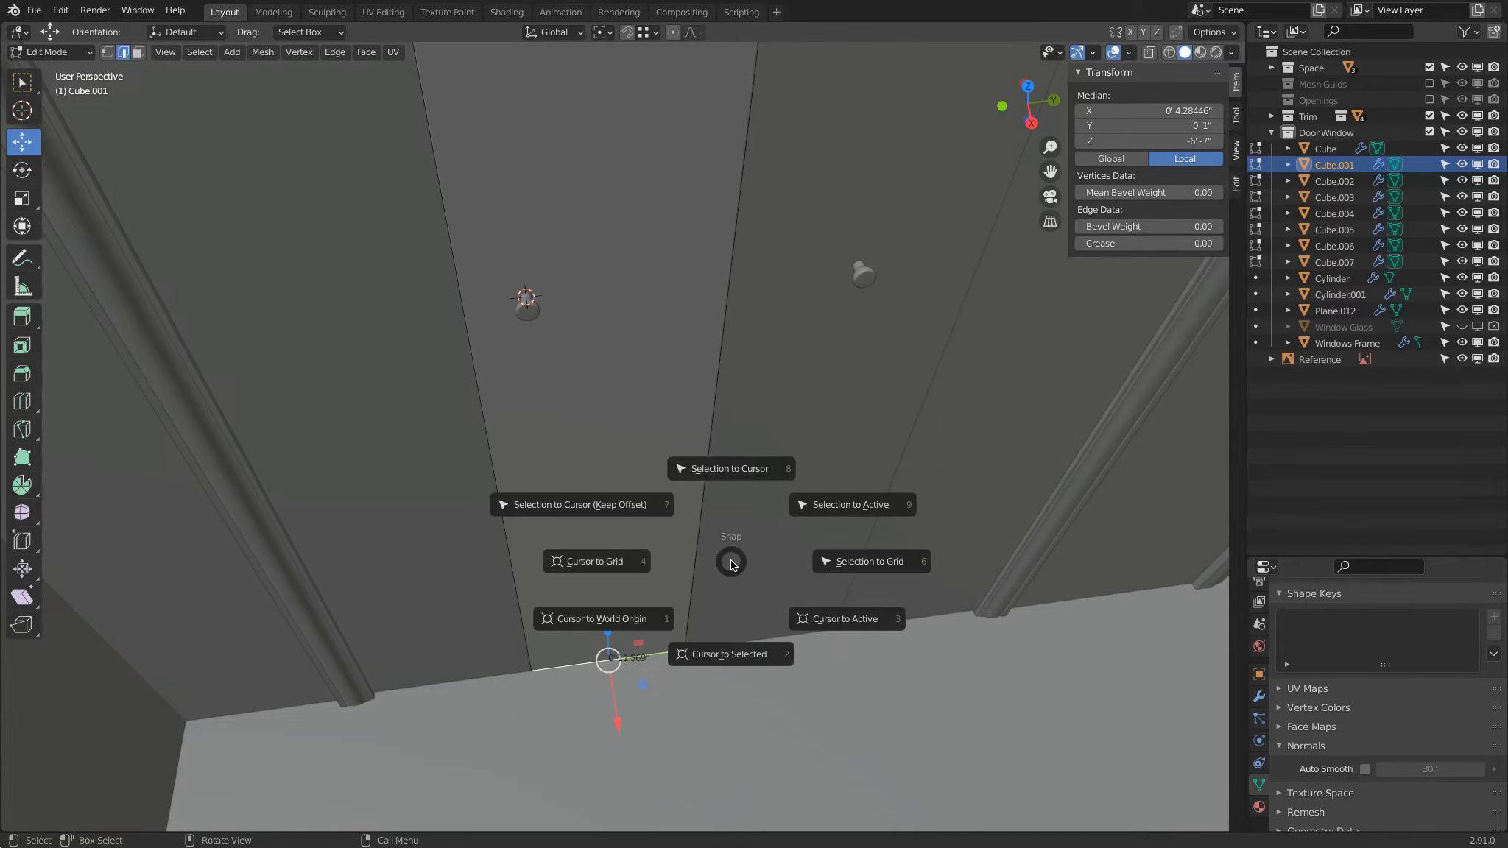
click(743, 661)
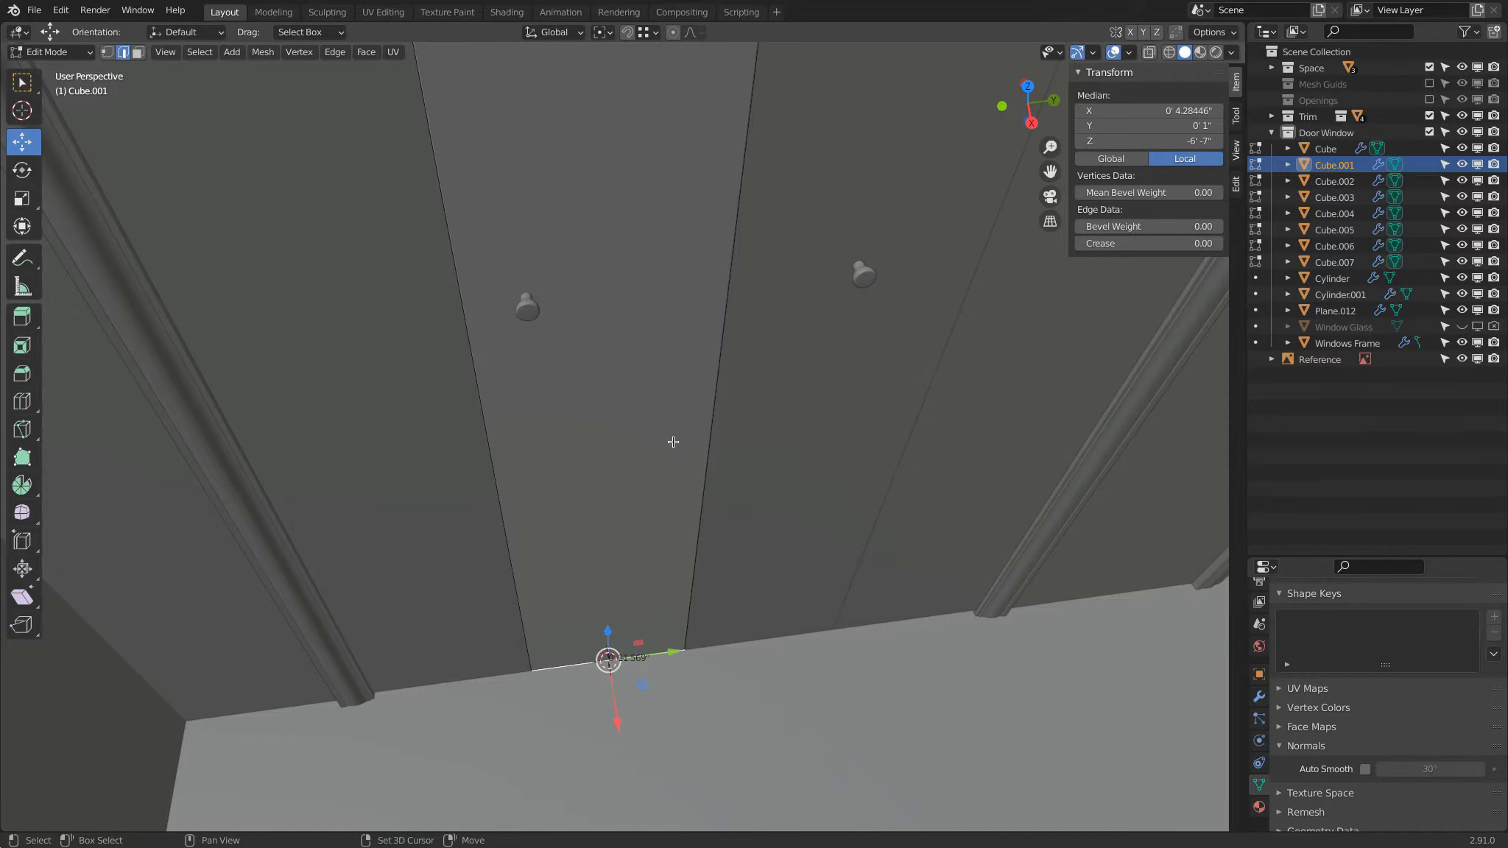
Step: Raise the 3D cursor by 3 feet so its Z location is 3' 1"
click(1236, 151)
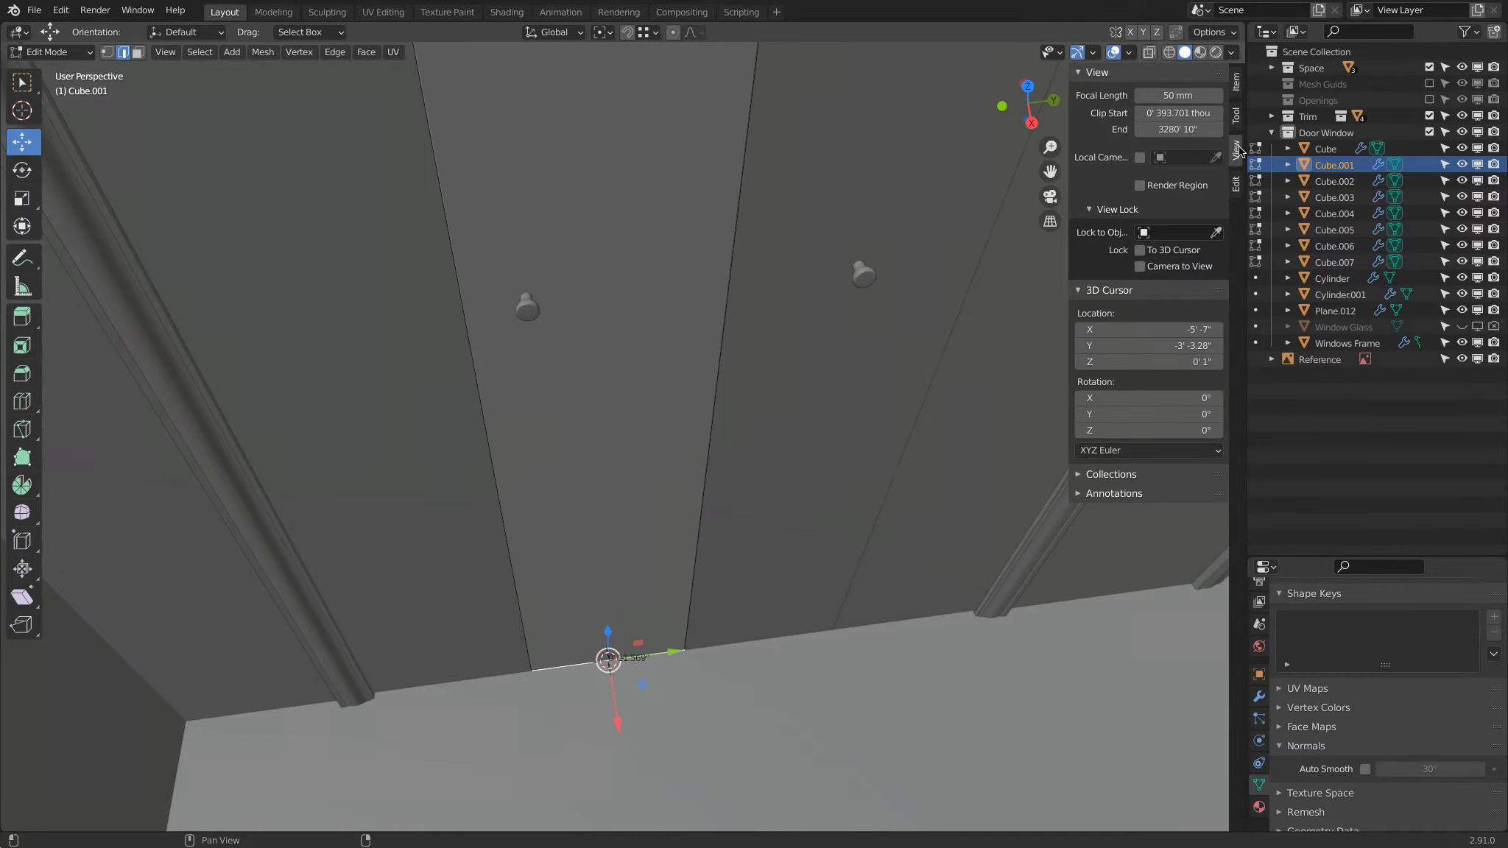
double_click(1174, 362)
text(+3)
key(Return)
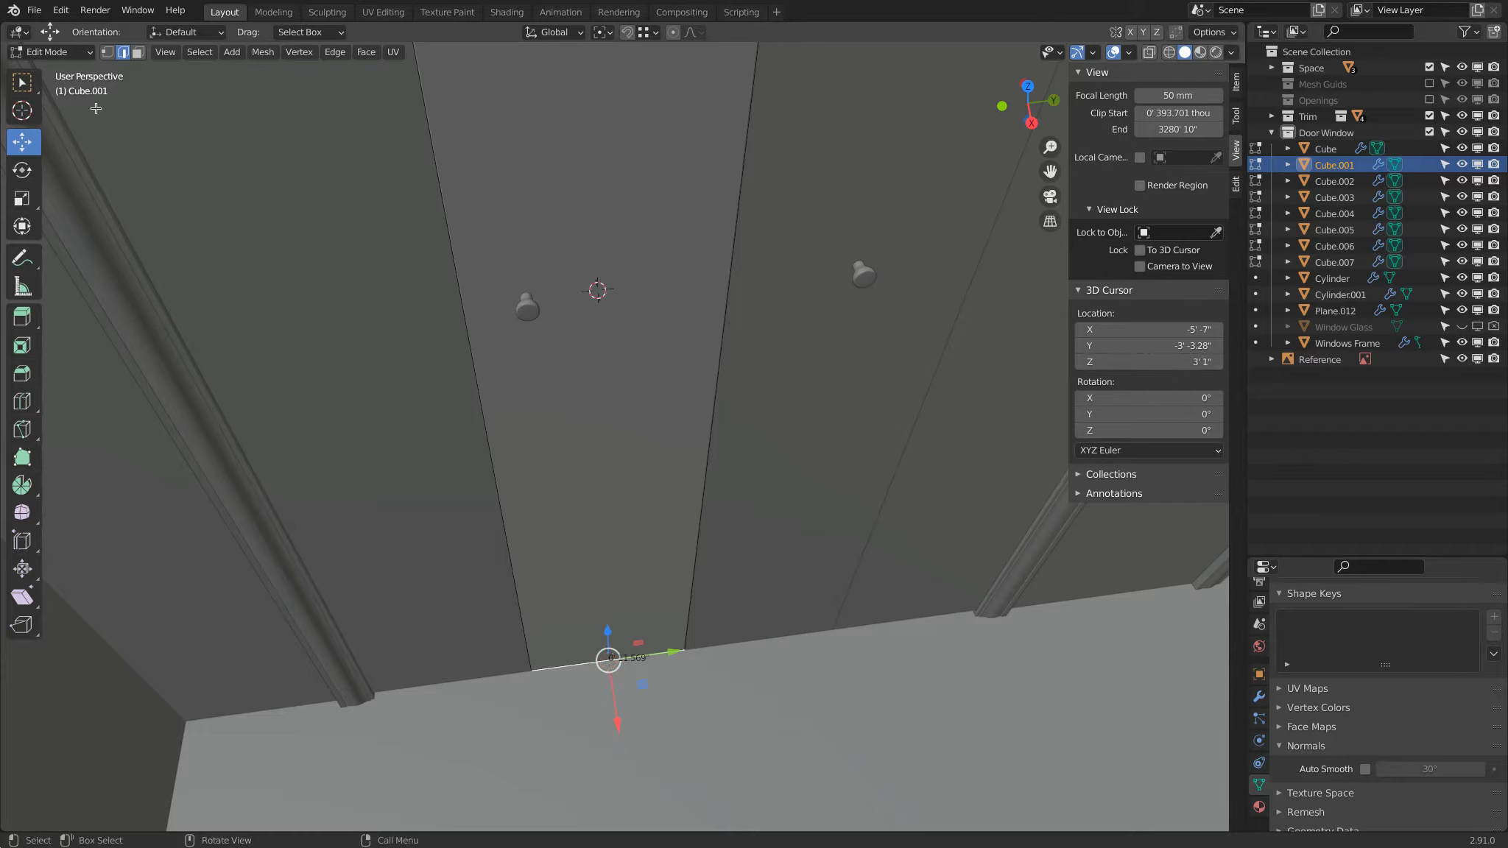
Step: Return to Object Mode, select the copied knob, and set the snapping target to Edge Center
click(53, 52)
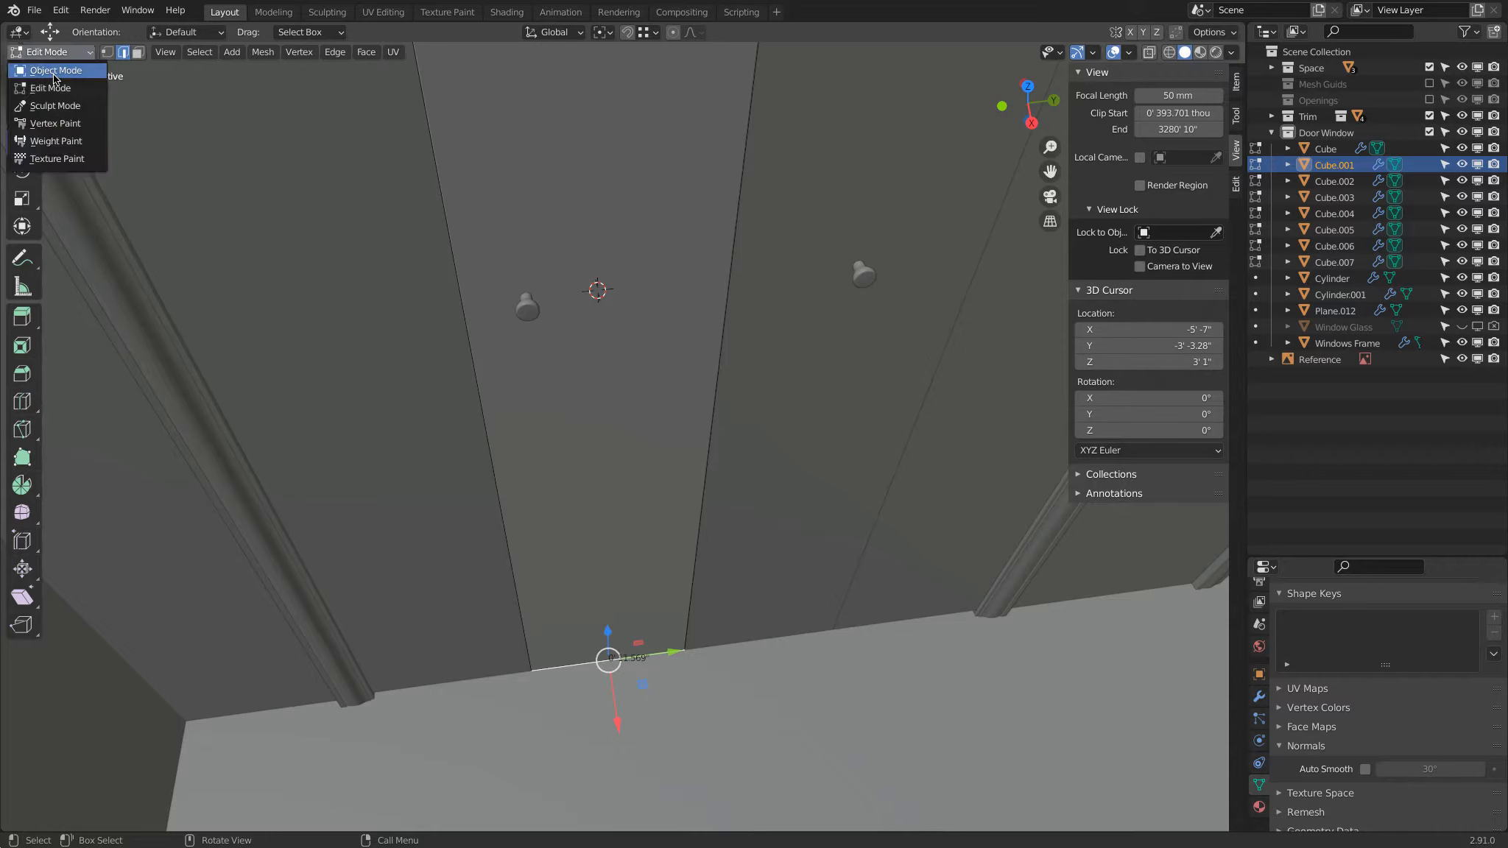
click(56, 74)
click(523, 307)
click(651, 32)
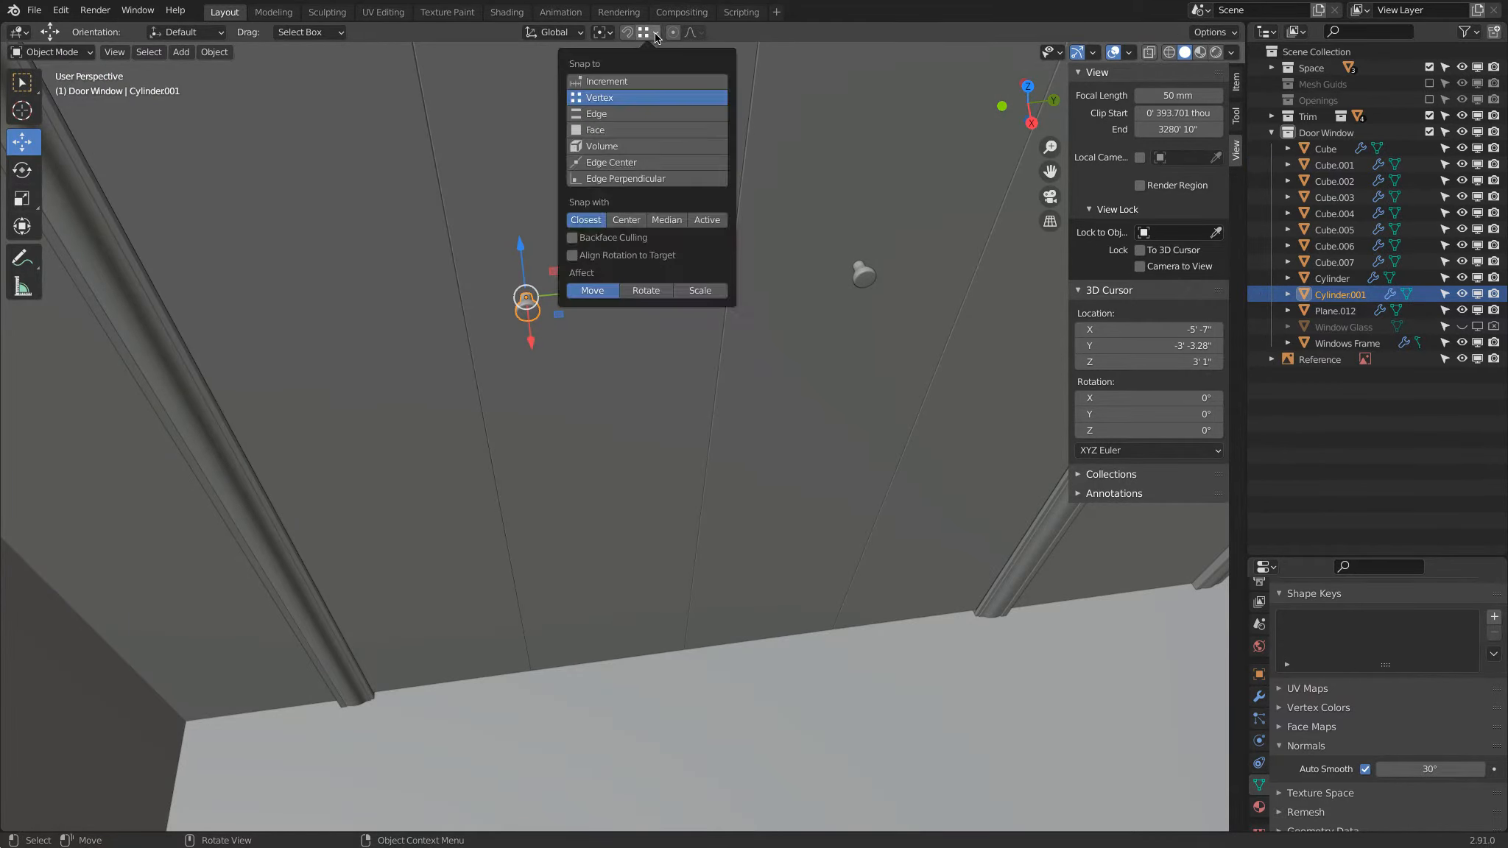
click(620, 168)
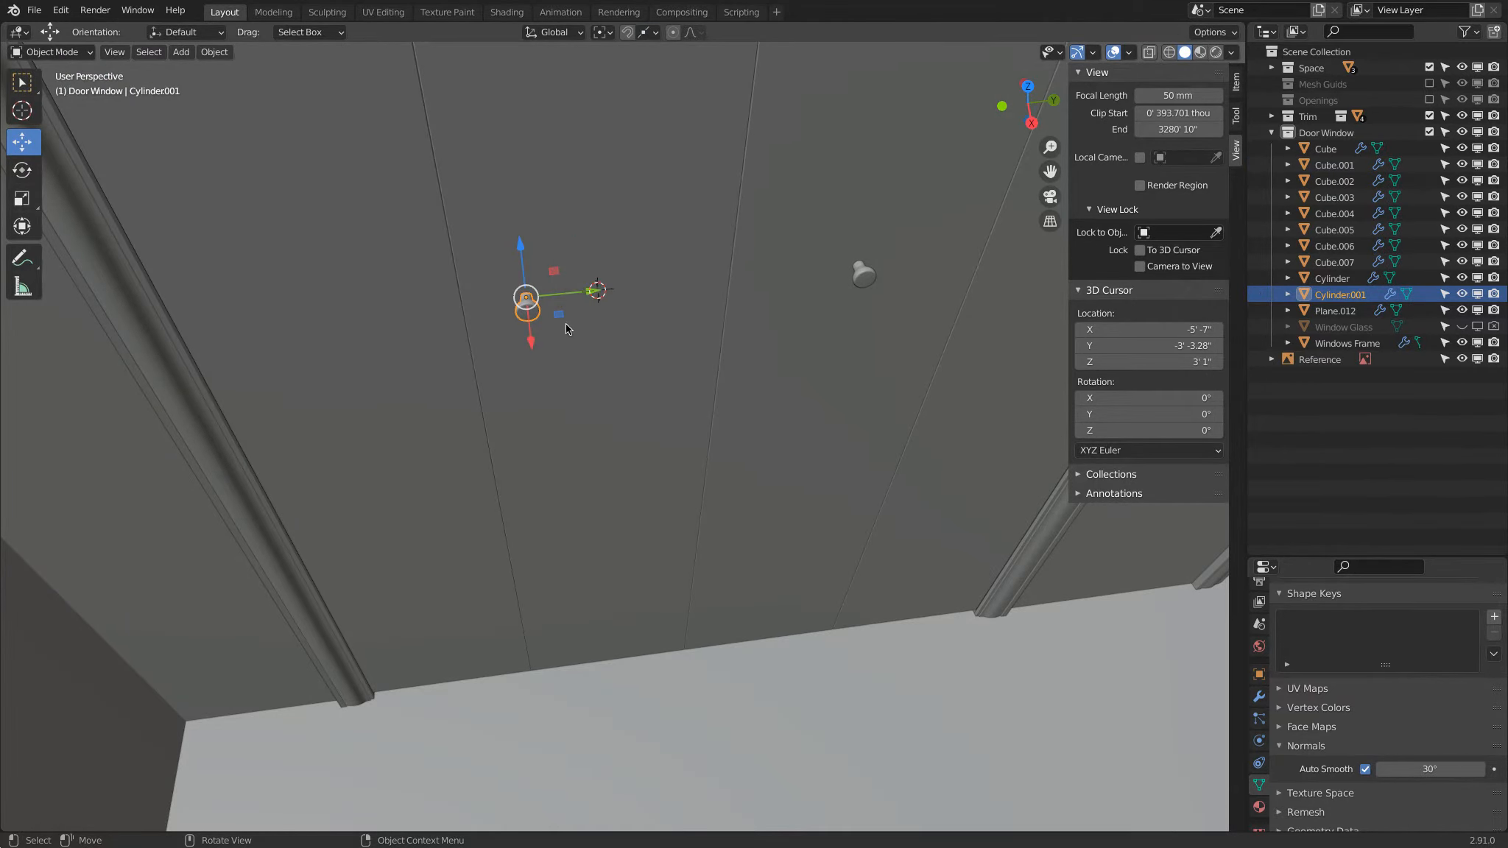
Step: Try to align the copied knob with the center of the door panel's bottom edge by moving it along Z and Y
drag(523, 243, 612, 670)
key(g)
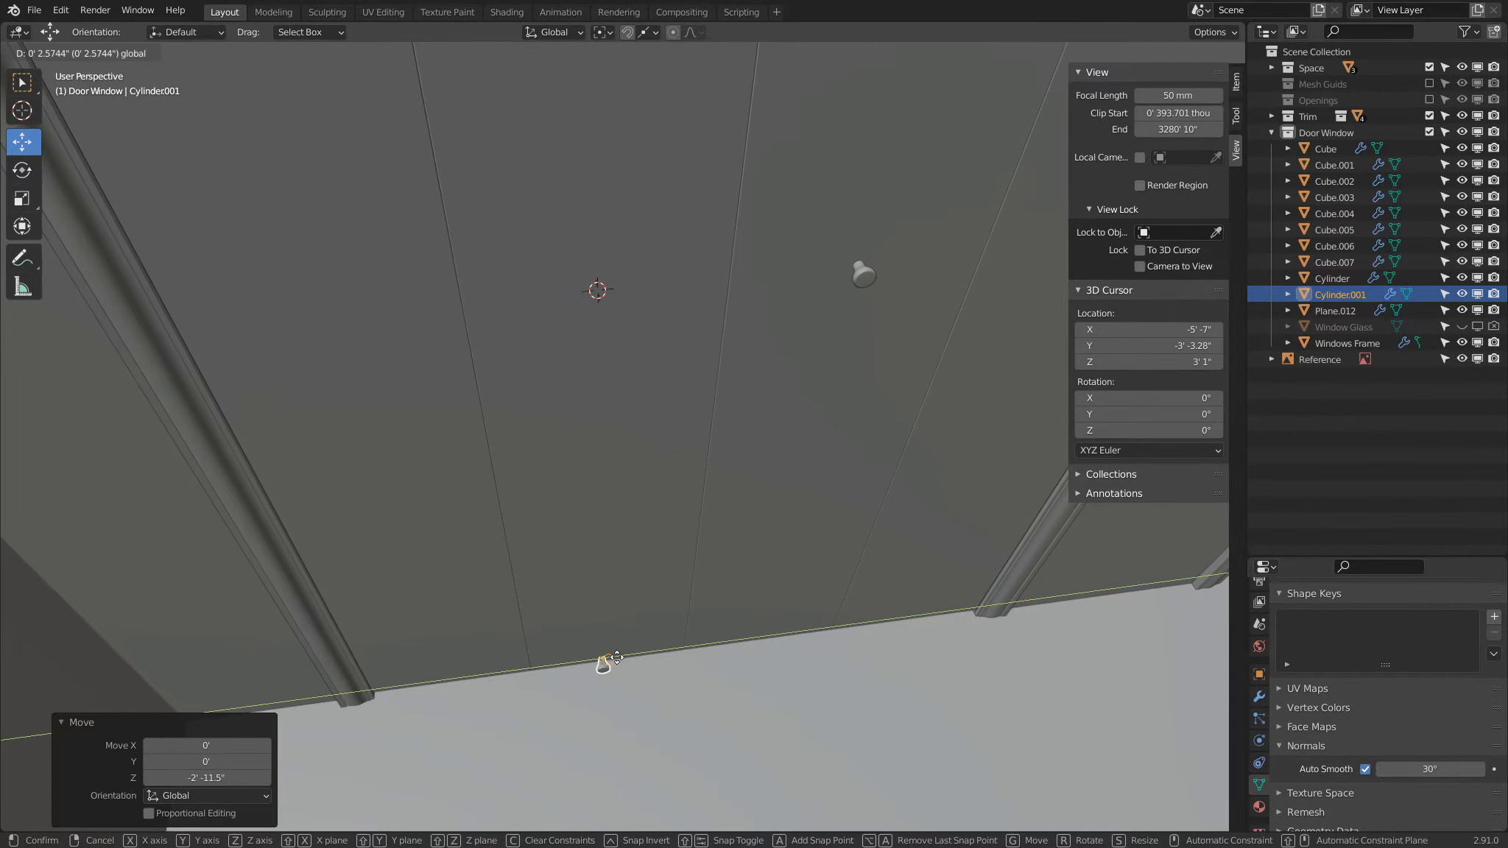
click(617, 657)
middle_drag(617, 657, 658, 317)
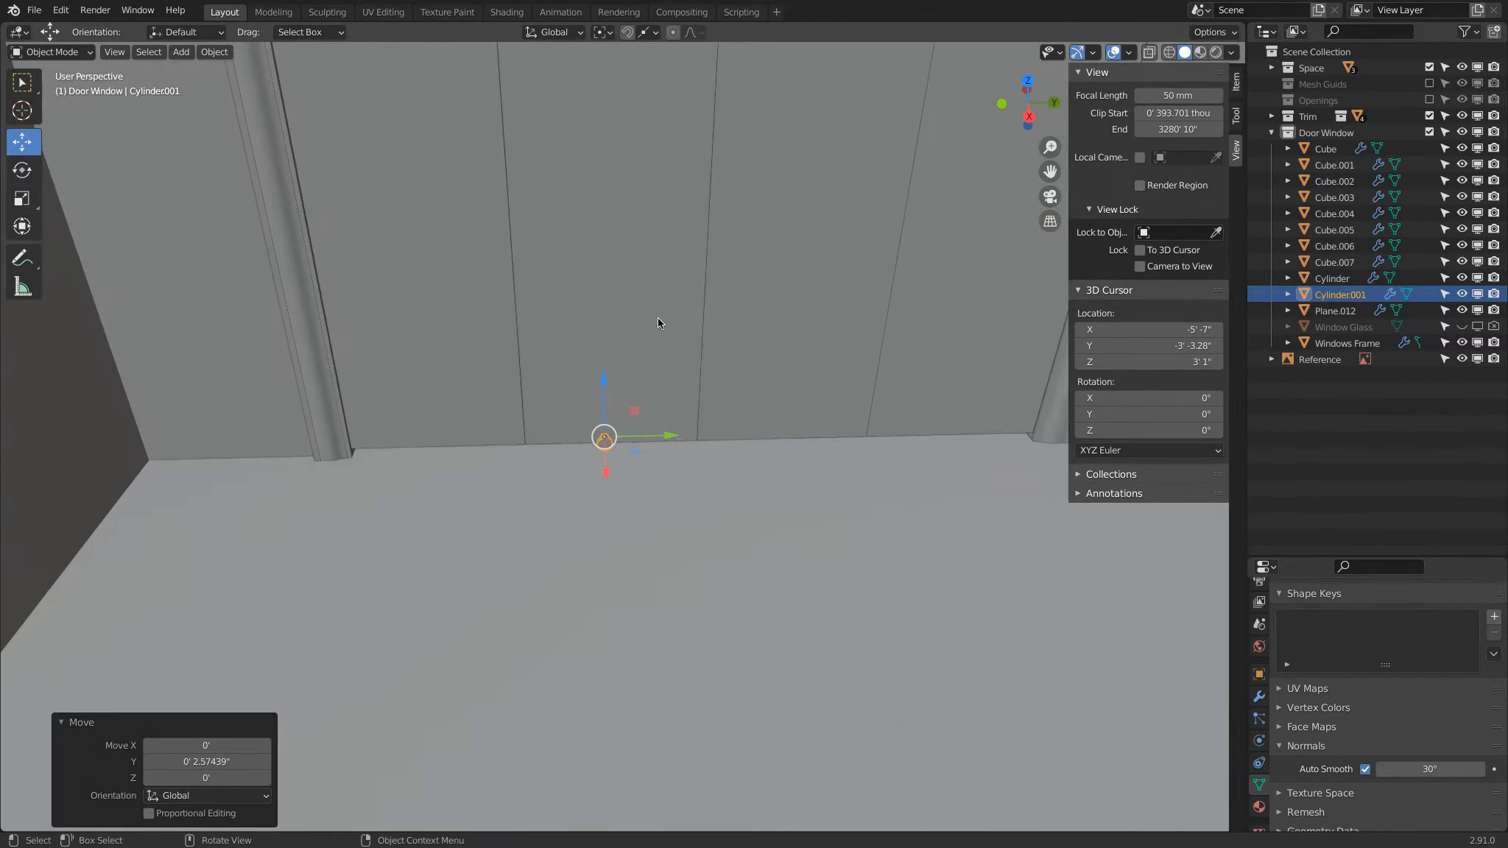
drag(667, 437, 614, 436)
ctrl+drag(605, 385, 611, 440)
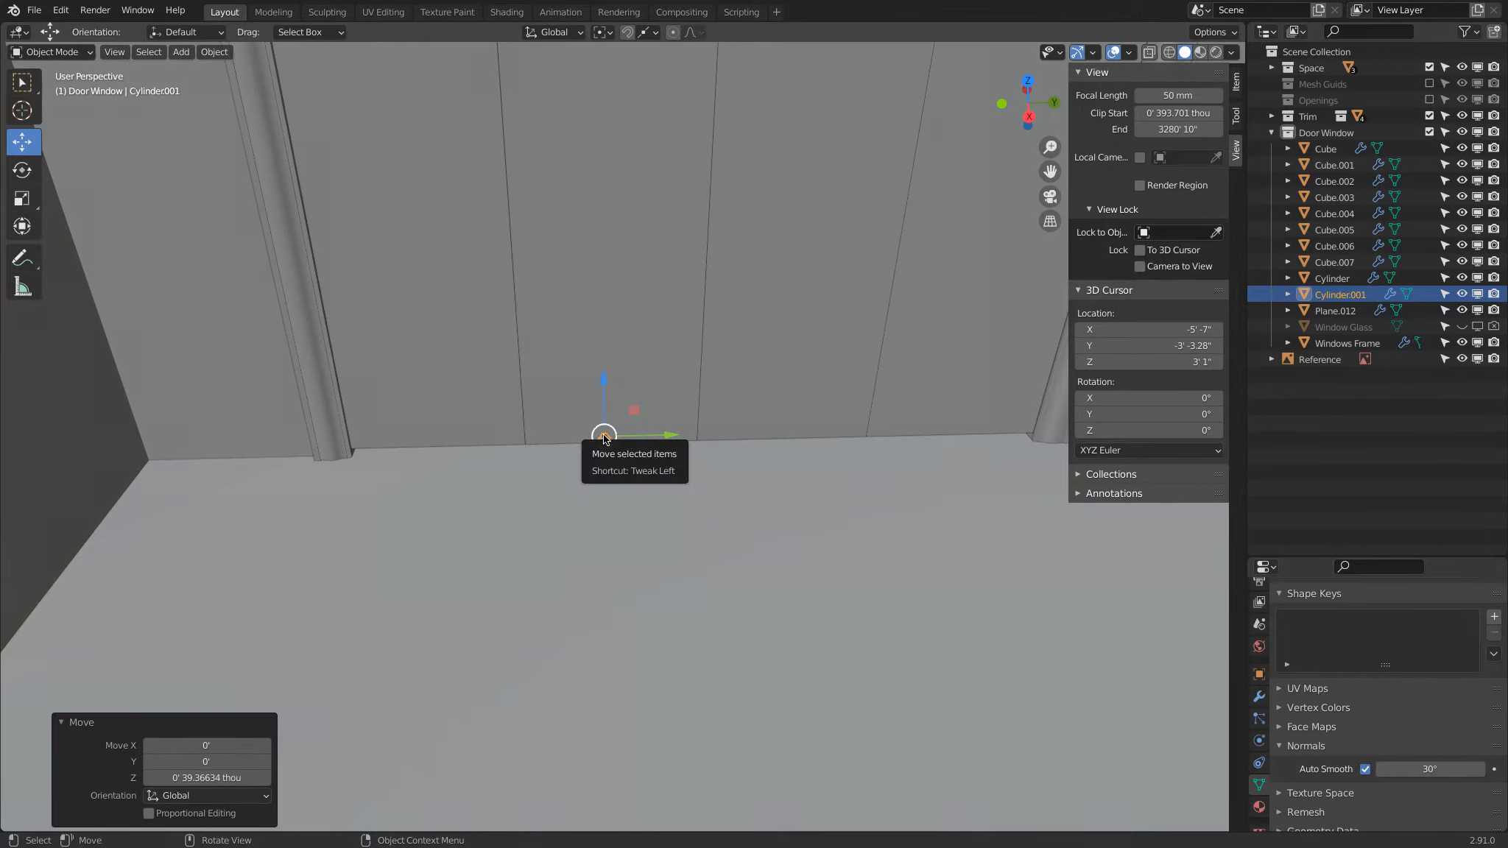
middle_drag(601, 441, 569, 208)
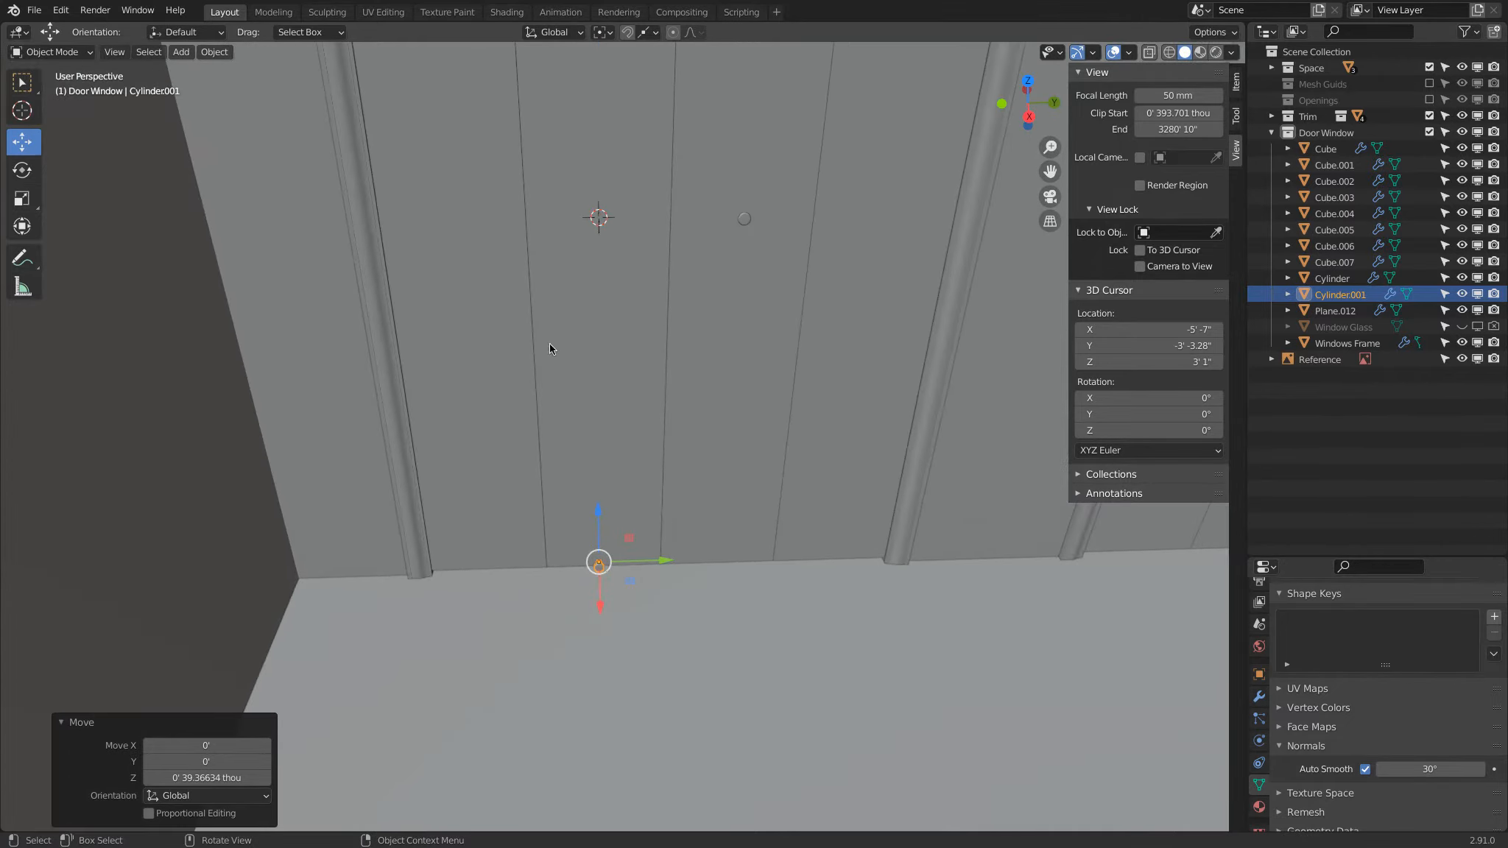
Step: Snap the copied knob to the 3D cursor on the door panel
key(shift+s)
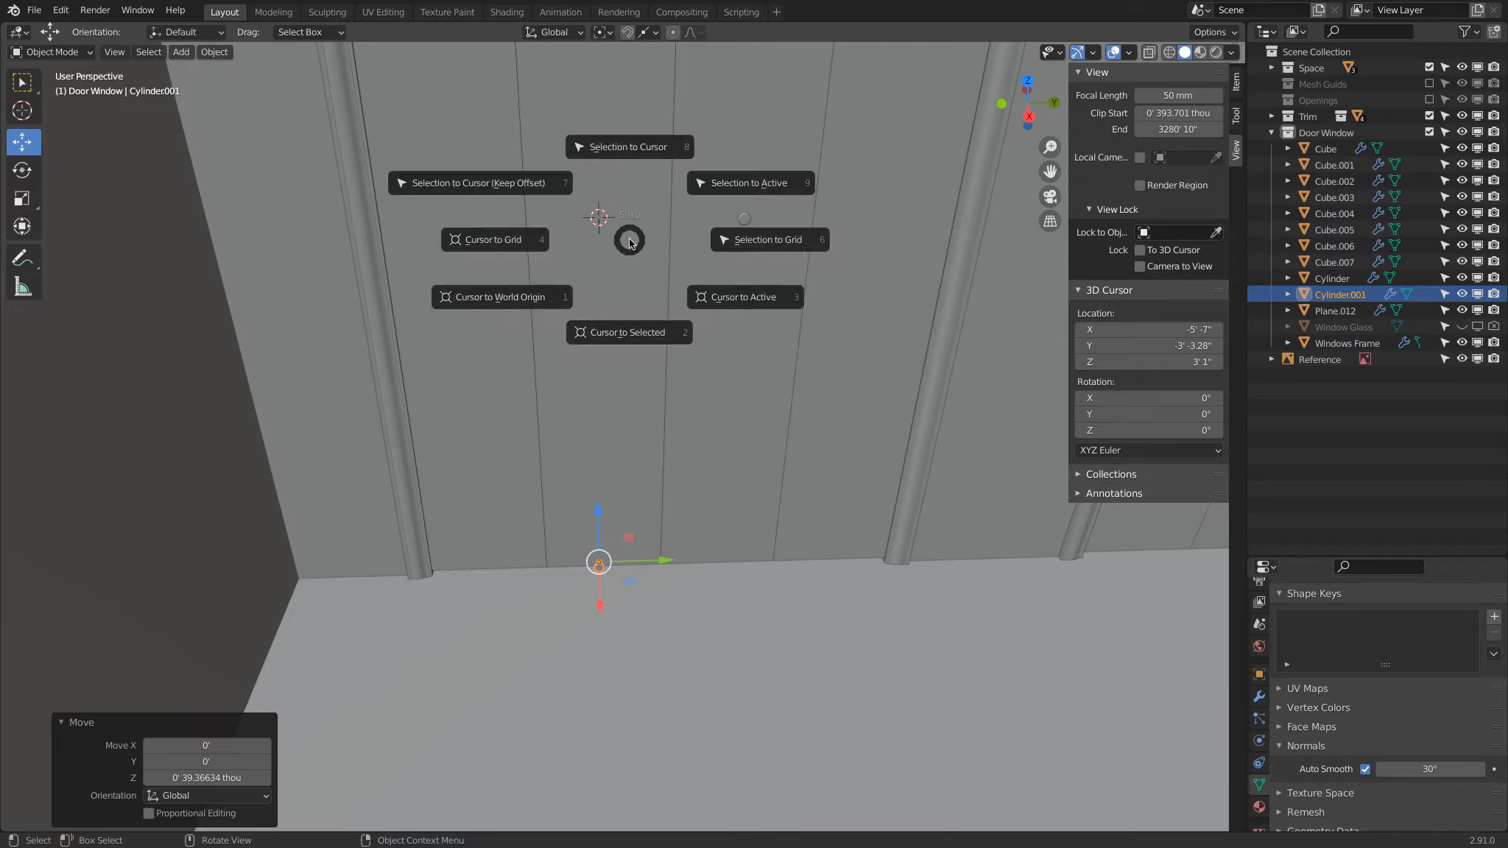
click(651, 148)
middle_drag(650, 145, 552, 324)
Step: Isolate the copied knob by hiding all other objects and frame it in the top orthographic view
click(457, 262)
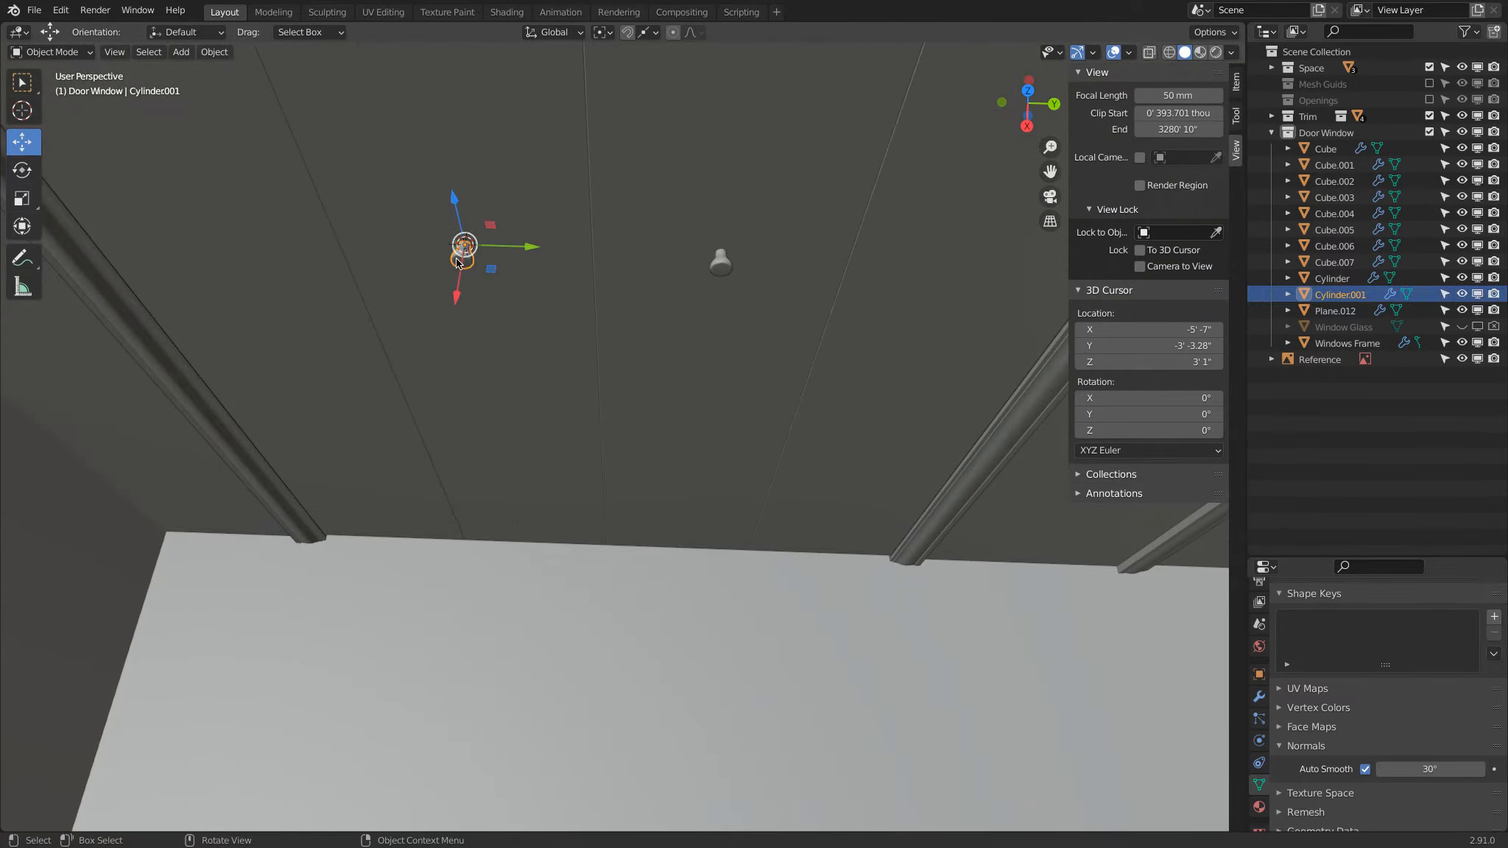
key(KP_Decimal)
key(KP_7)
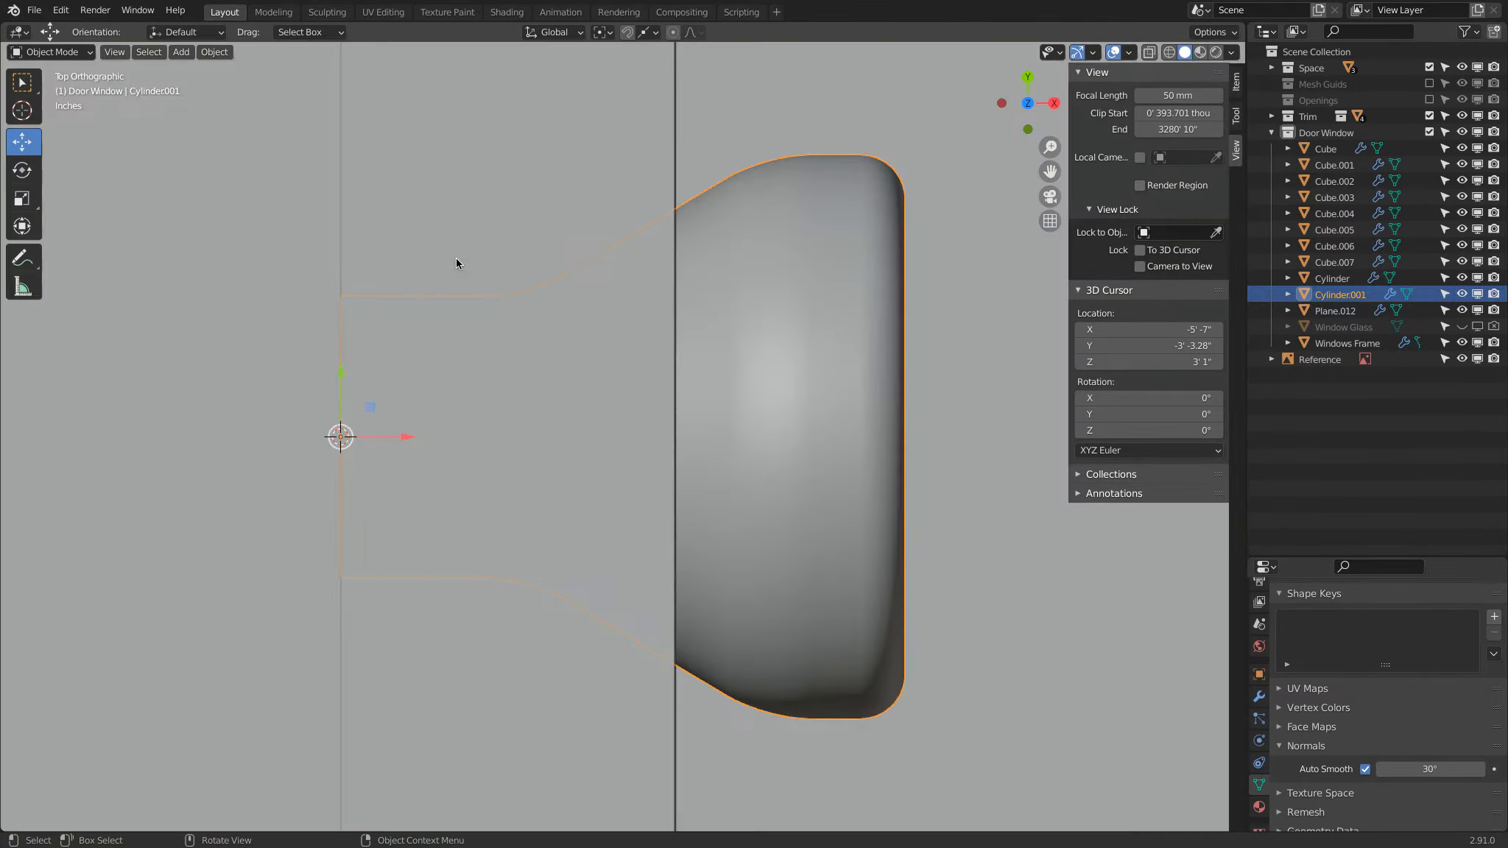
scroll(513, 237, down, 5)
click(627, 271)
click(666, 417)
key(shift+h)
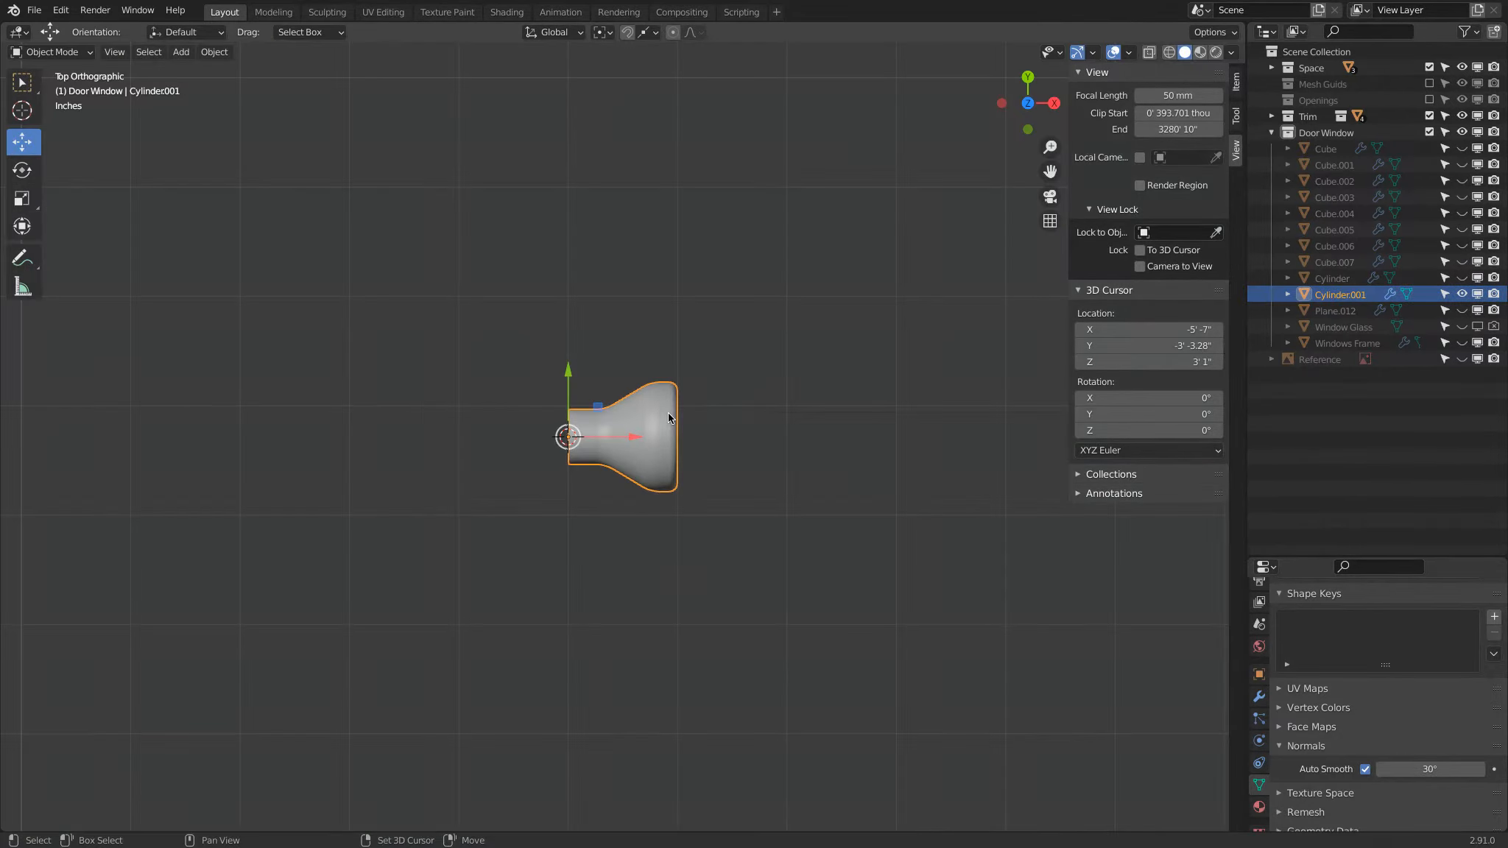
key(KP_Decimal)
scroll(646, 429, down, 5)
scroll(649, 429, down, 2)
scroll(649, 427, up, 5)
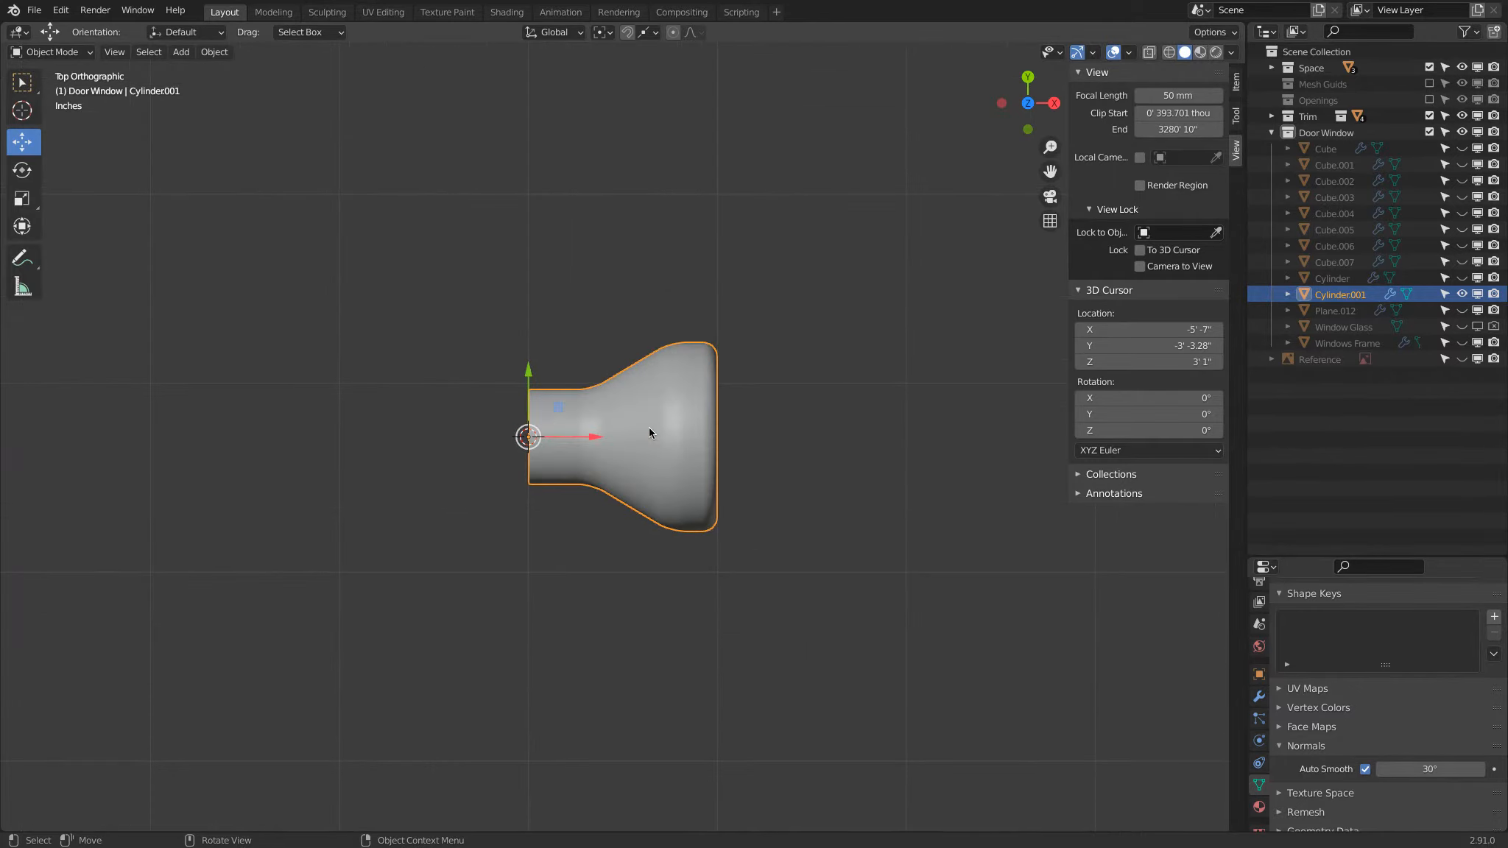
scroll(649, 430, down, 1)
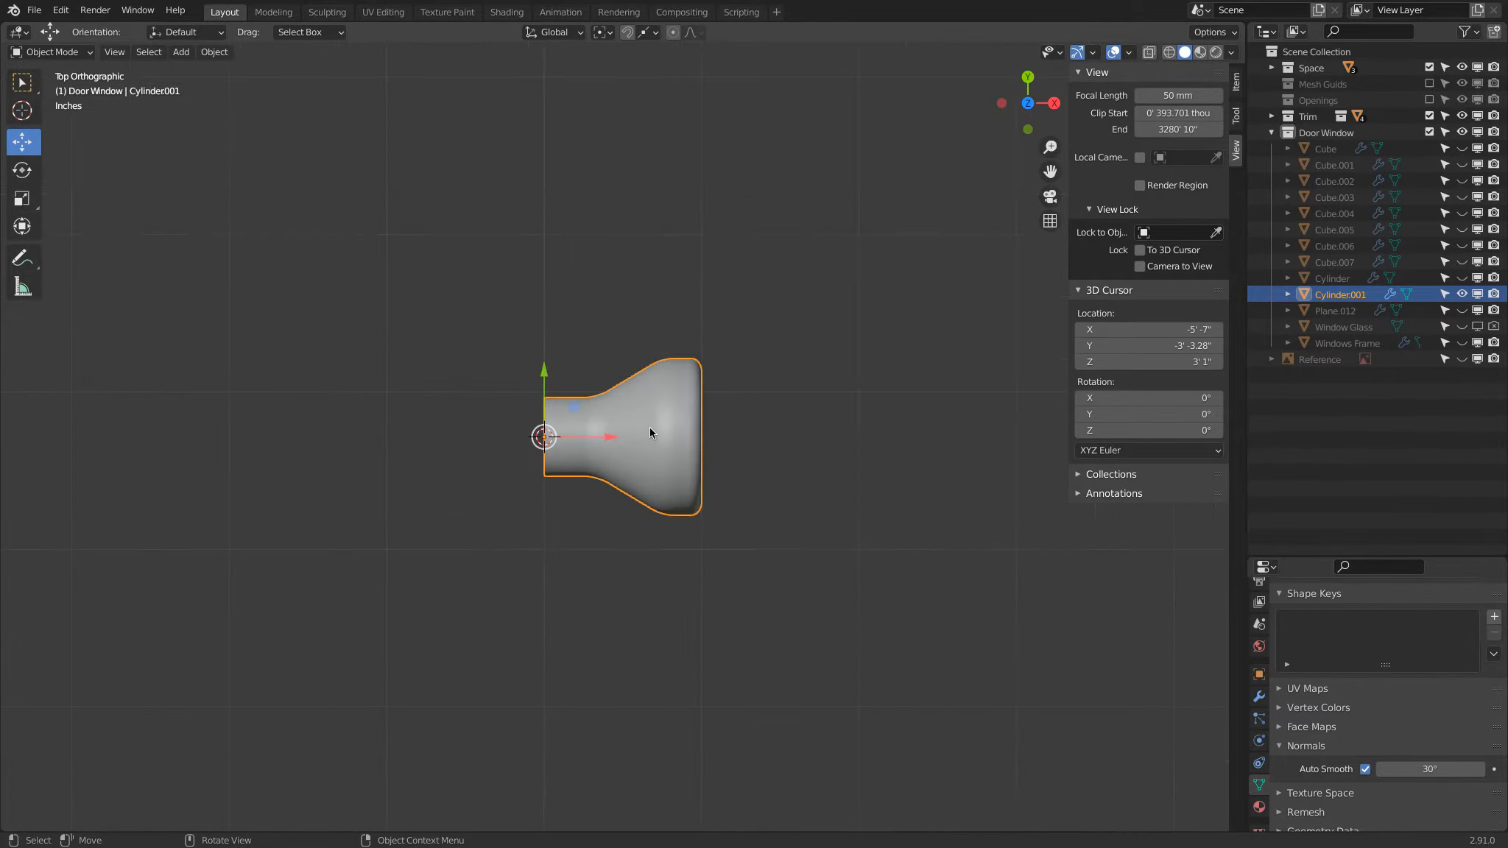
Step: Add a mesh circle at the 3D cursor with 64 vertices and a radius of 500 thou
key(shift+a)
mouse_move(649, 428)
click(744, 469)
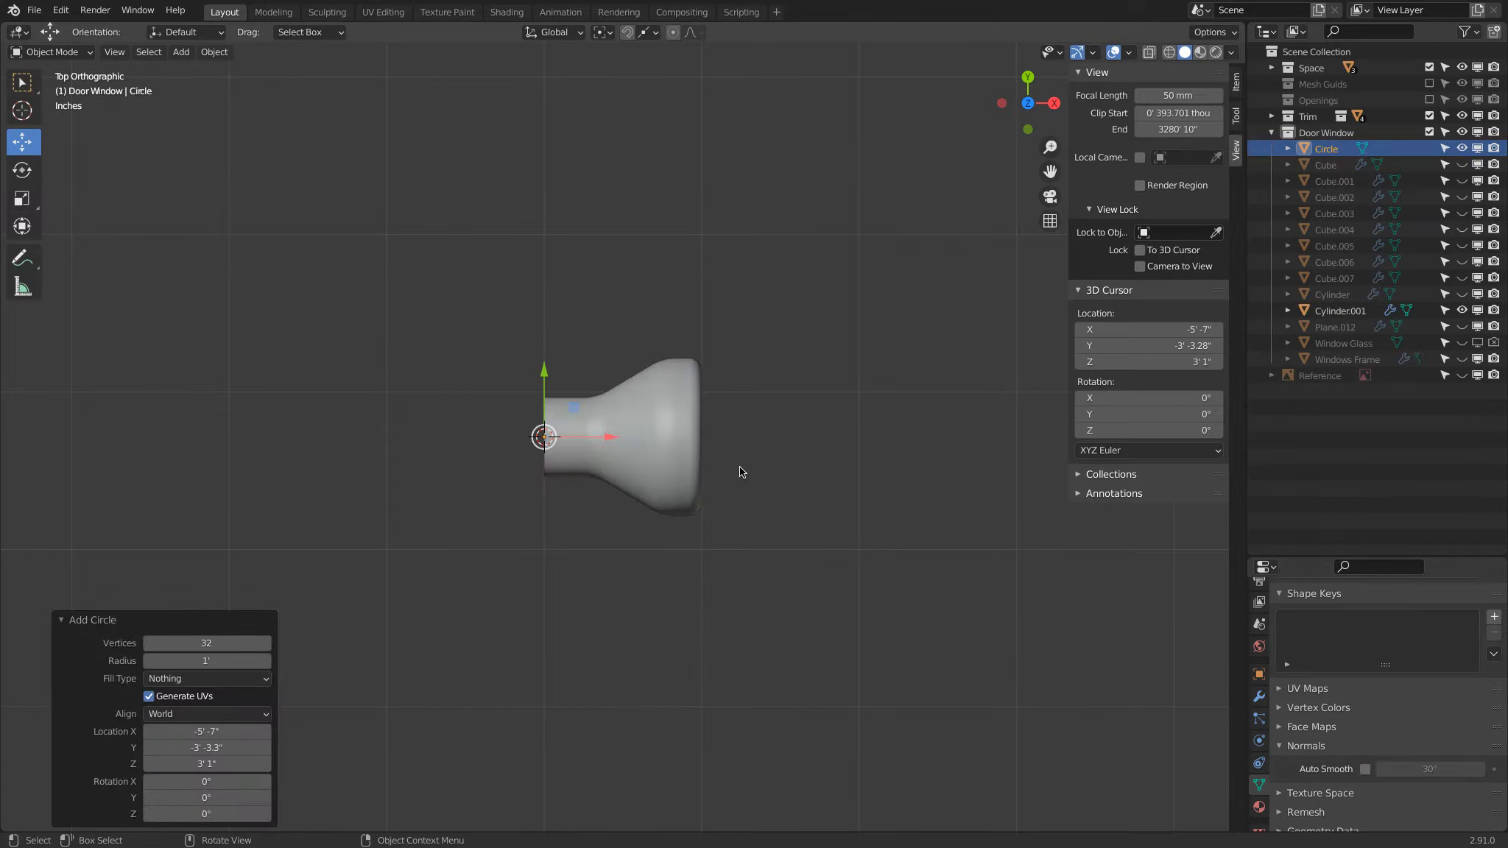
click(186, 646)
text(64)
key(Return)
click(196, 655)
key(Return)
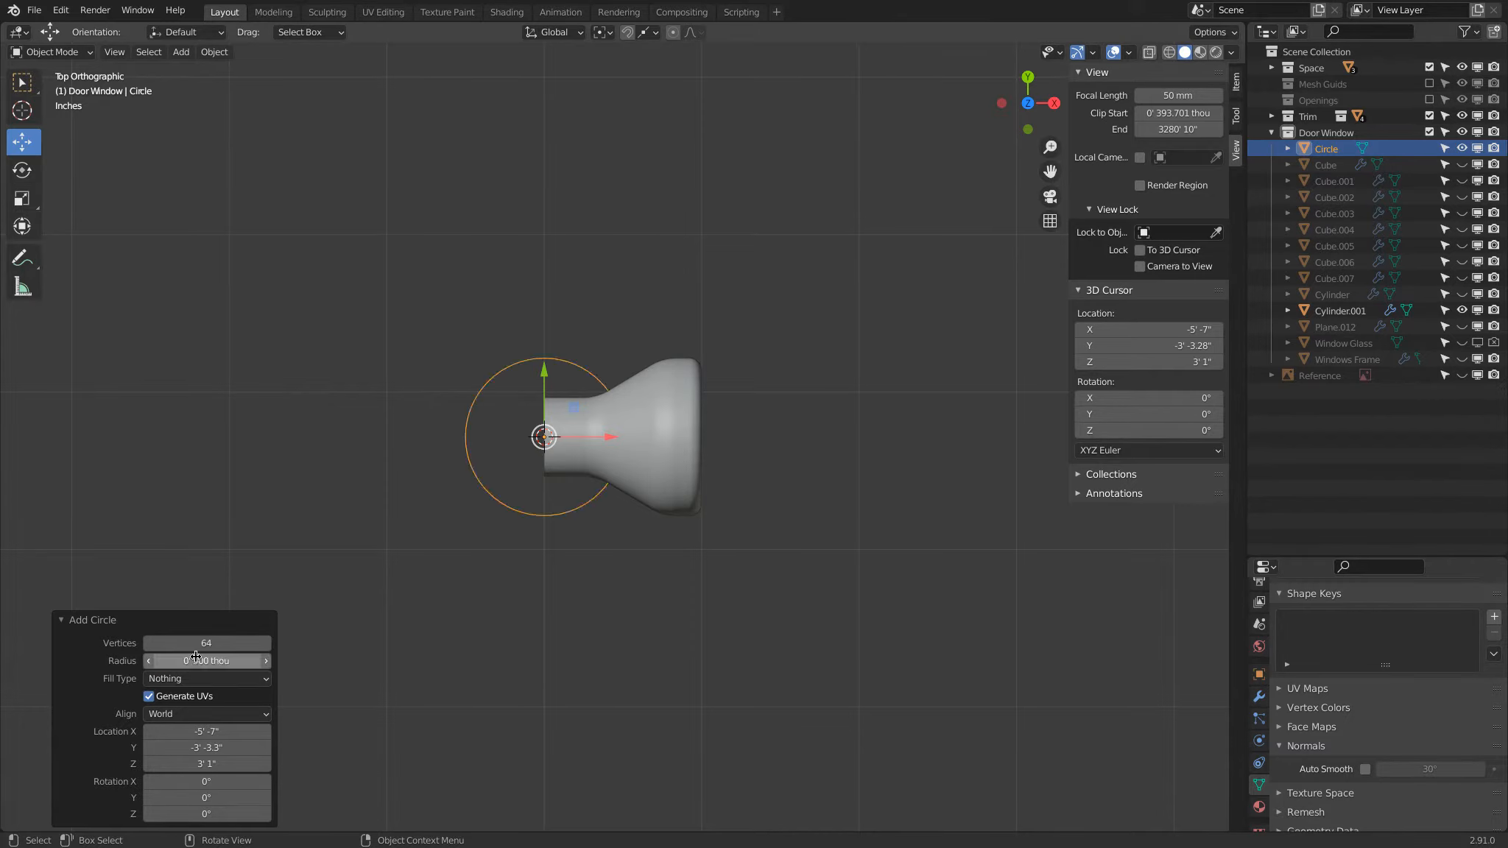
Step: Edit the circle's mesh, shift it about 649 thou along X over the knob's head, and hide the edge length labels
scroll(575, 418, up, 2)
key(Tab)
drag(568, 436, 712, 407)
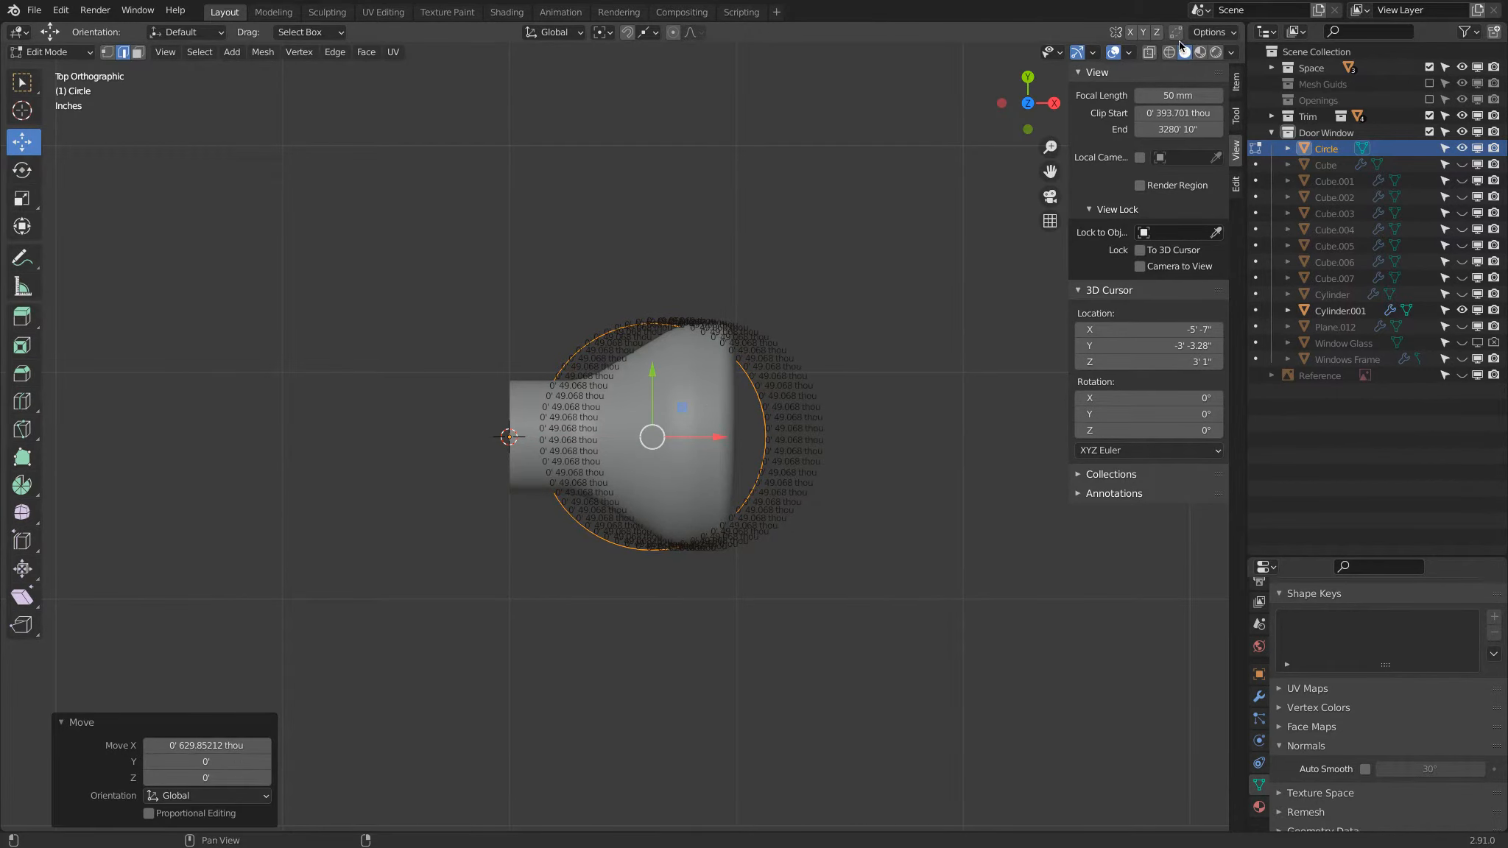
click(1129, 53)
click(1028, 566)
scroll(780, 358, up, 3)
mouse_move(738, 439)
mouse_down()
mouse_move(825, 428)
mouse_move(748, 421)
mouse_up()
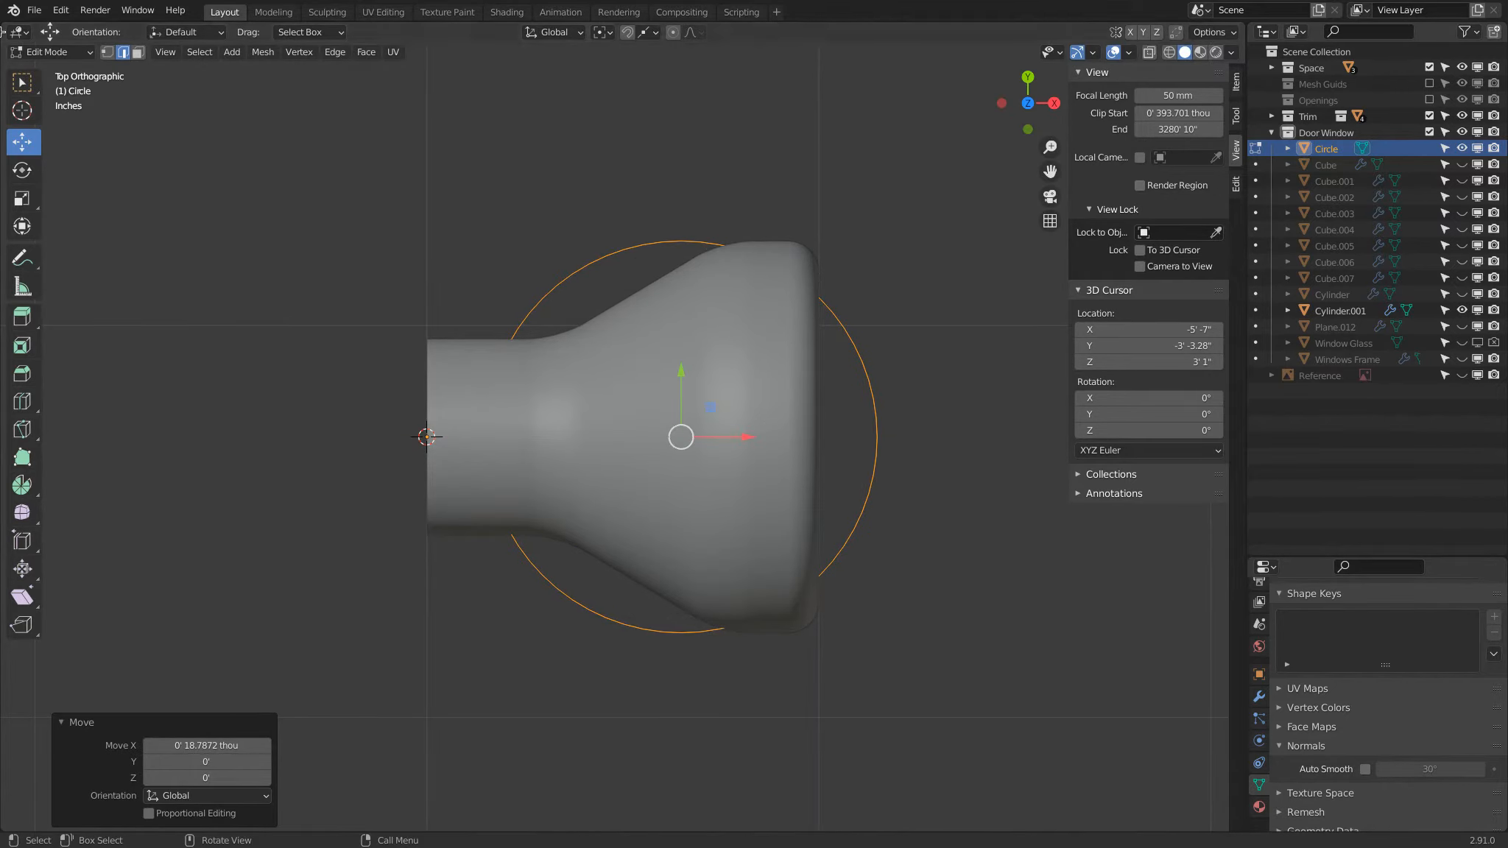
Step: Switch to vertex selection and wireframe shading, and delete the circle's arc of vertices crossing the knob's neck
click(107, 52)
scroll(370, 299, up, 2)
key(shift+z)
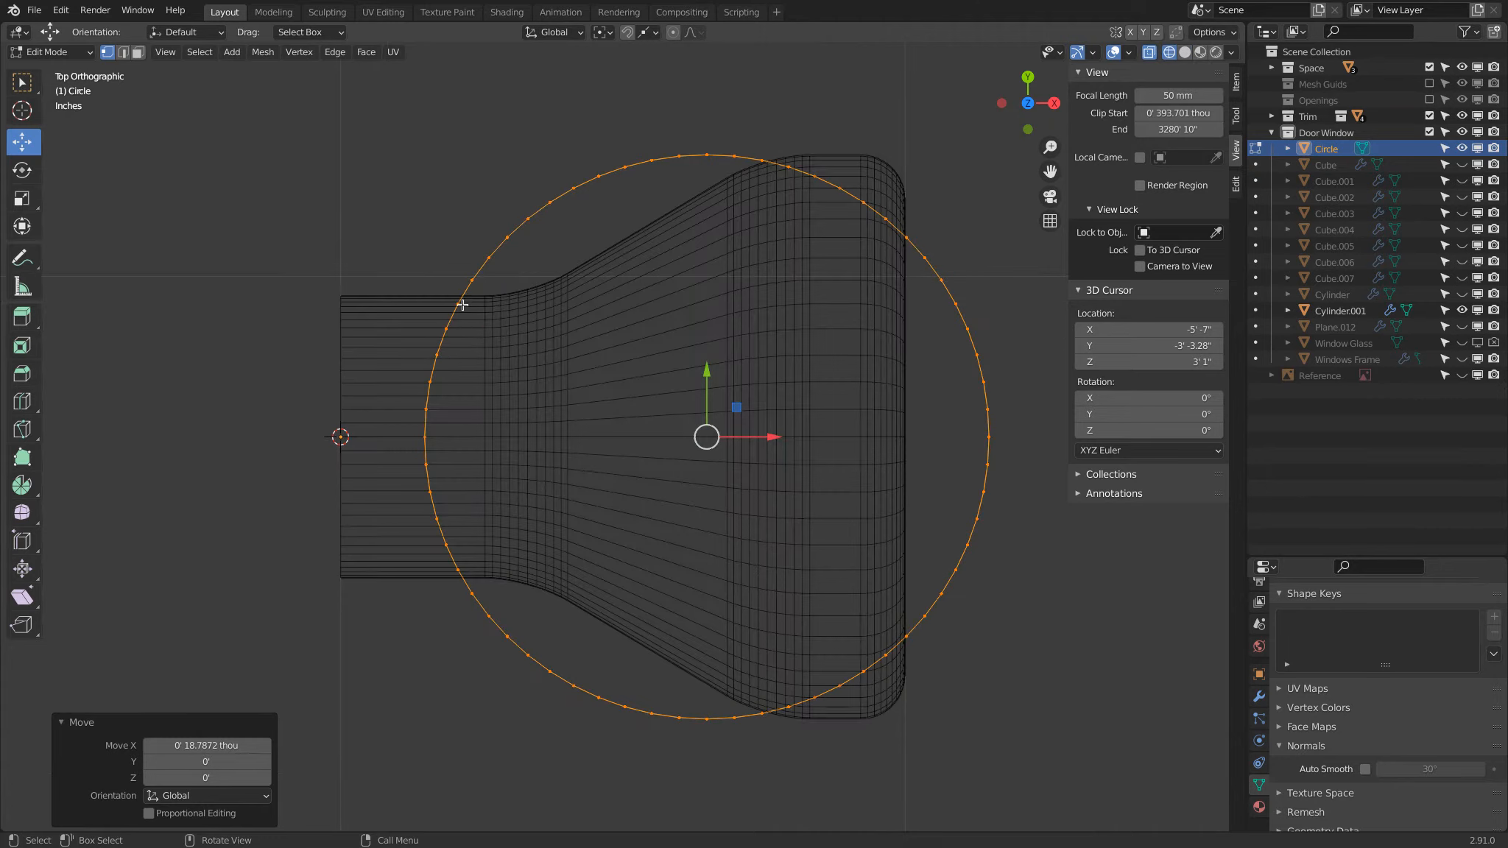
click(423, 343)
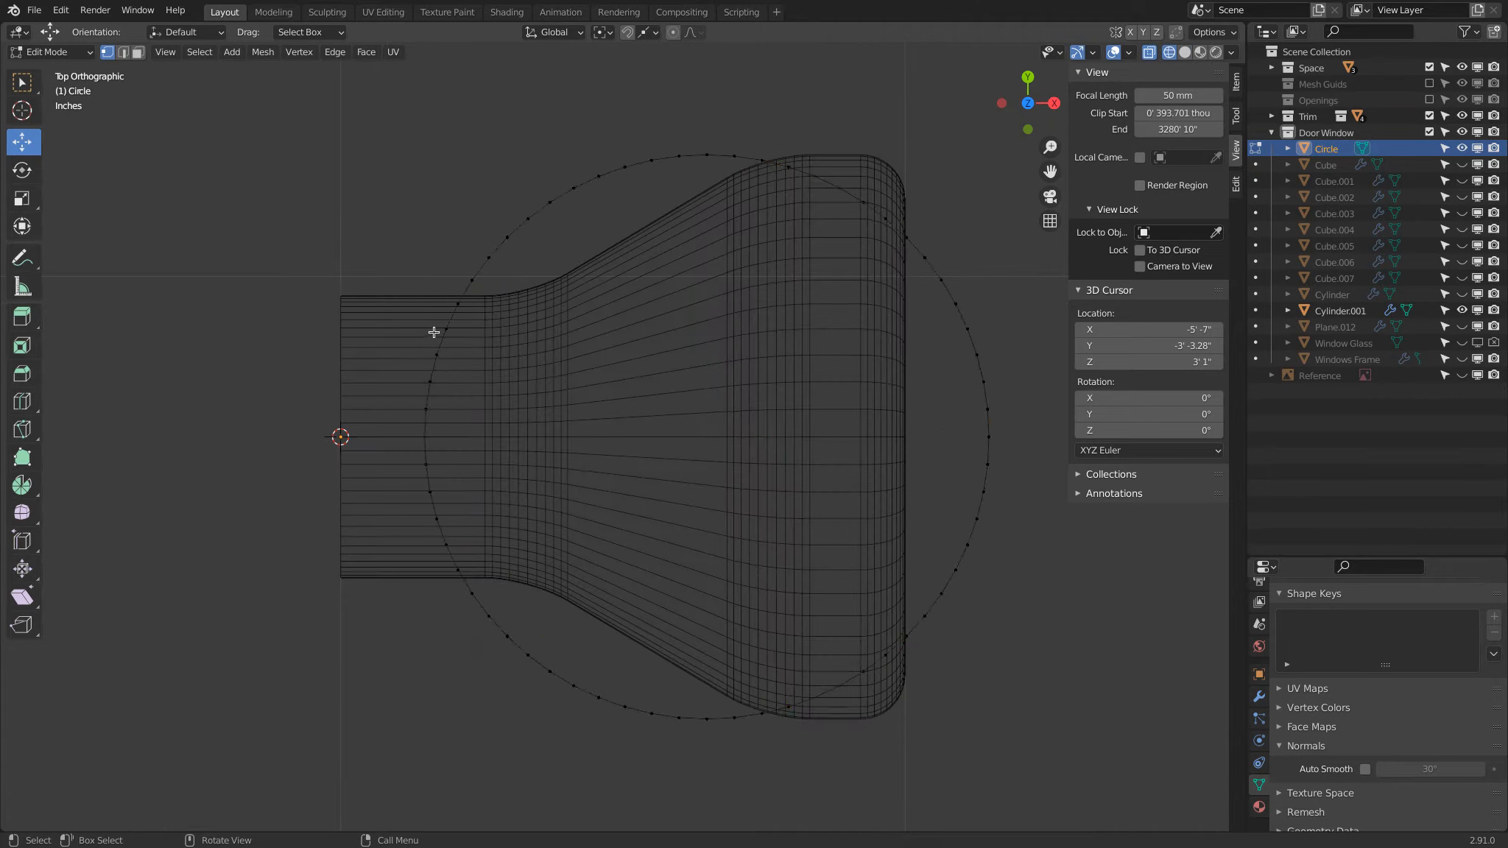
key(c)
mouse_move(441, 326)
mouse_down()
mouse_move(427, 437)
mouse_move(457, 538)
mouse_up()
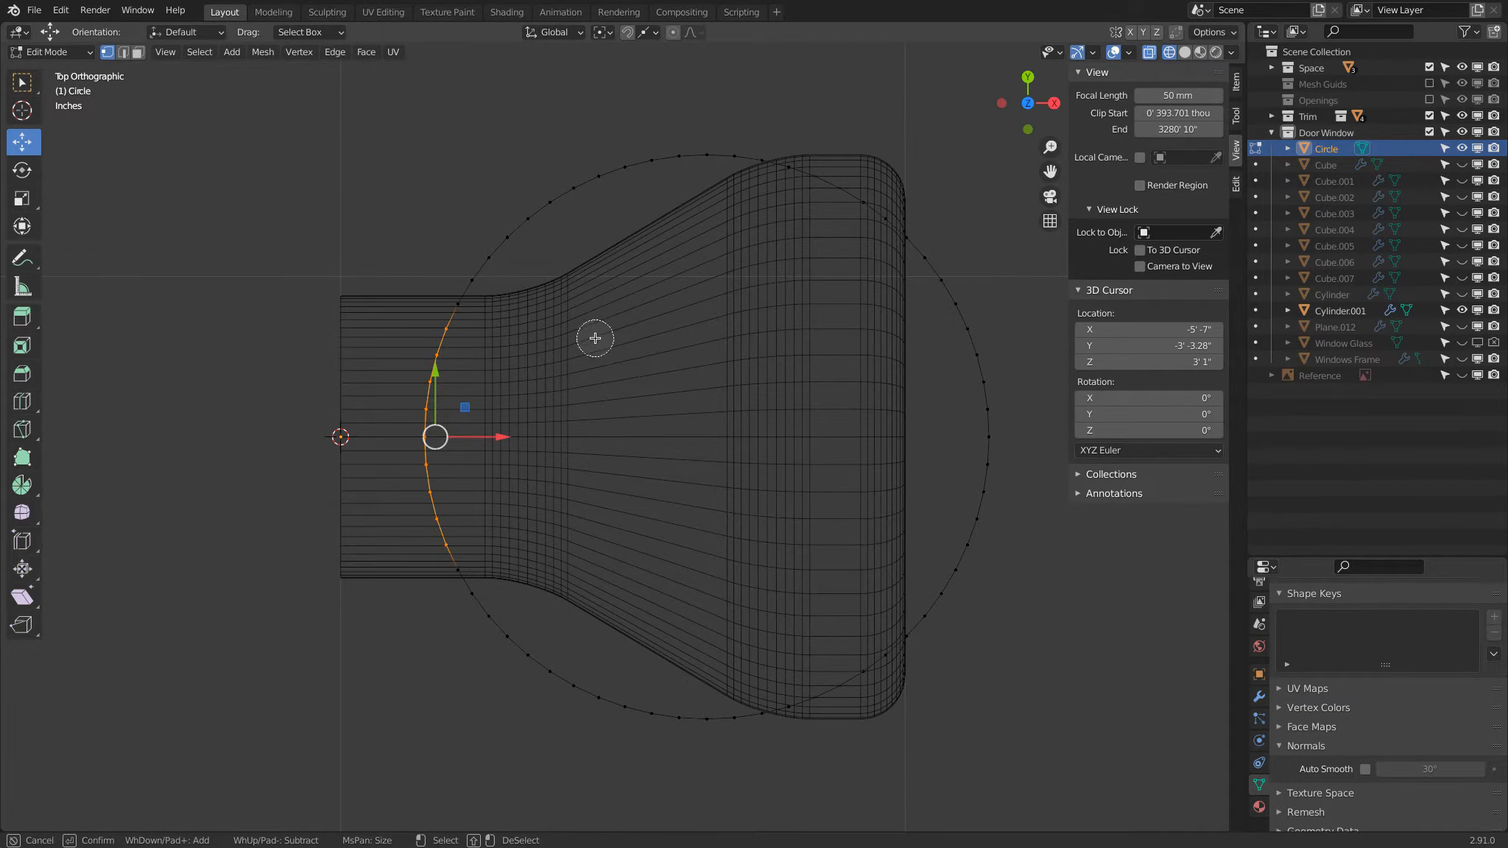
key(Escape)
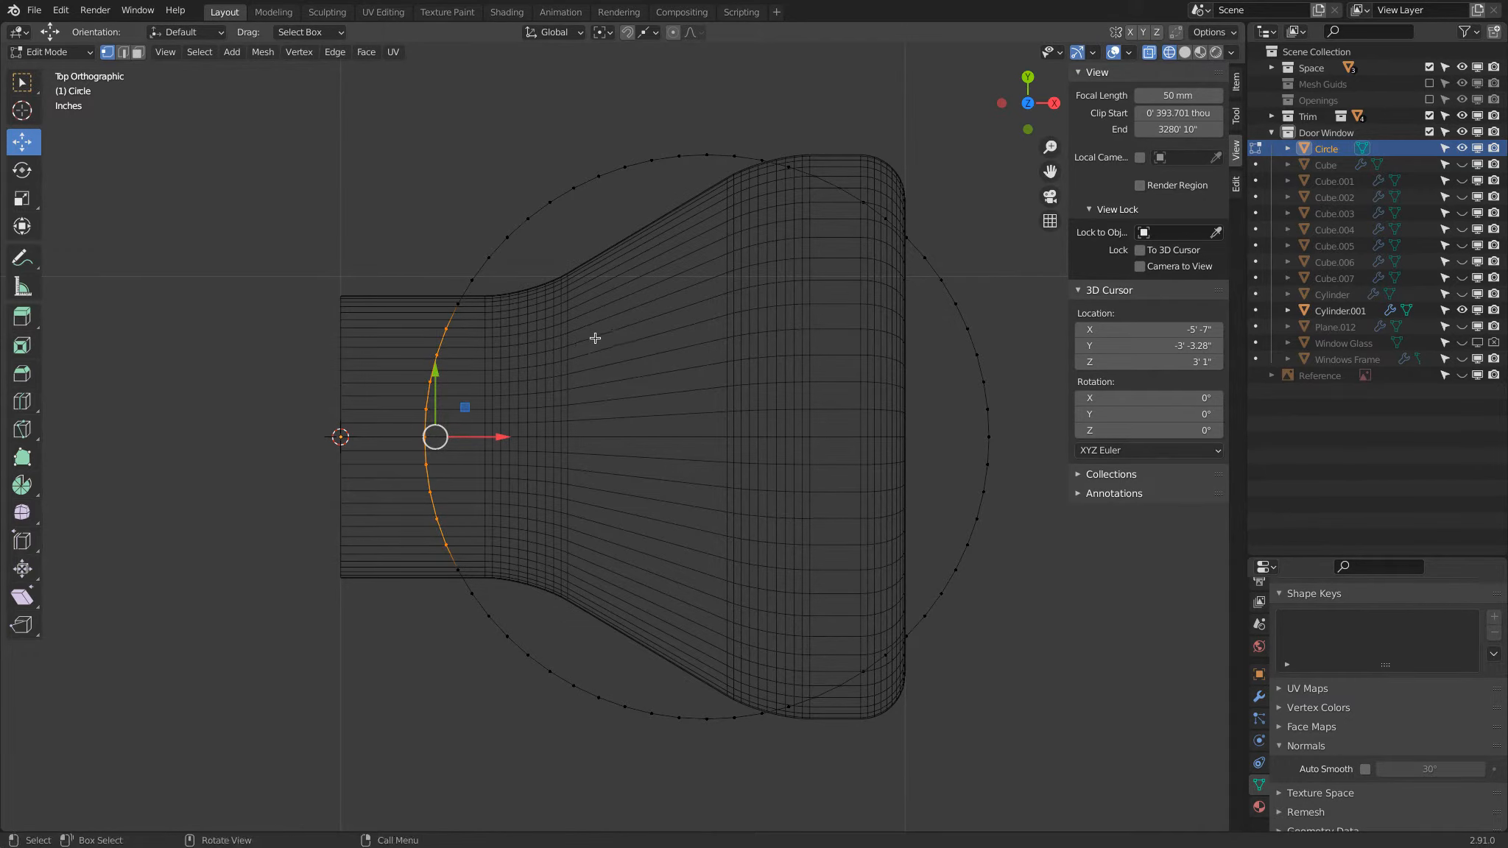
key(x)
click(593, 337)
Step: Delete all the circle's vertices on the lower half, from the knob's center axis downward
scroll(743, 414, down, 2)
key(b)
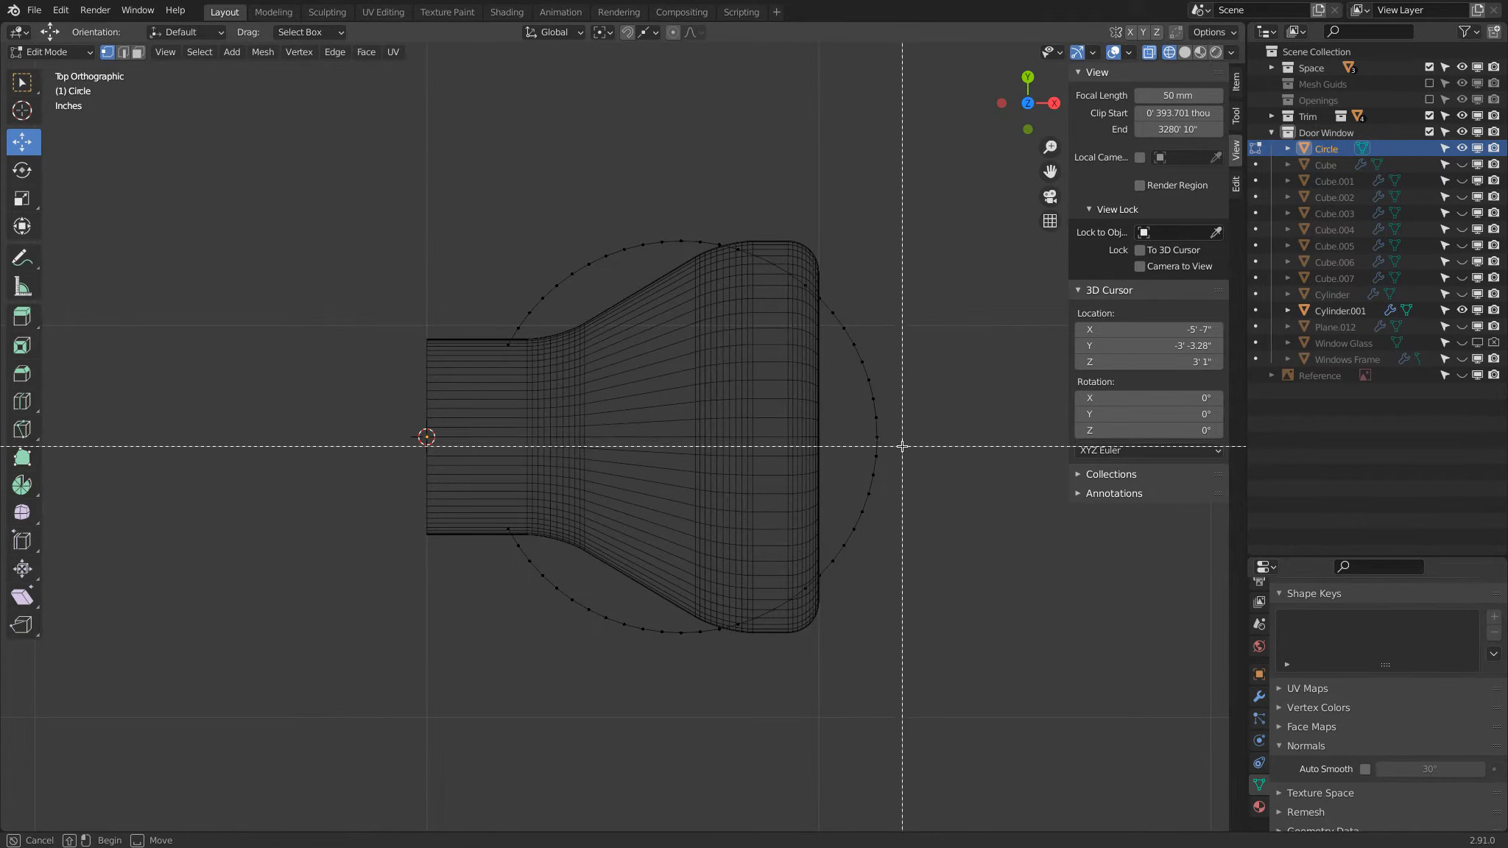
drag(891, 448, 323, 766)
key(x)
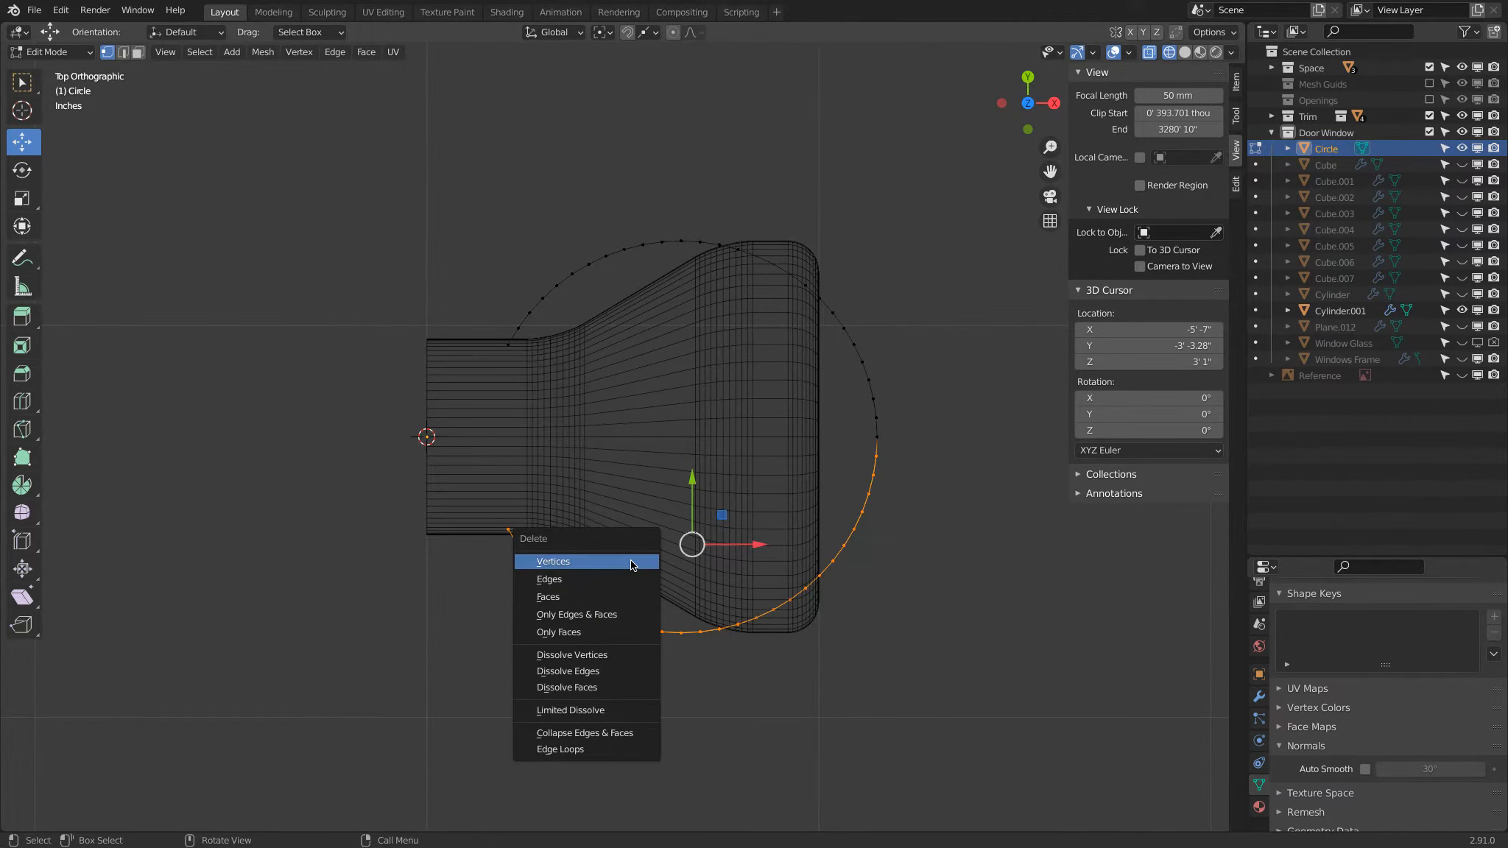
click(631, 562)
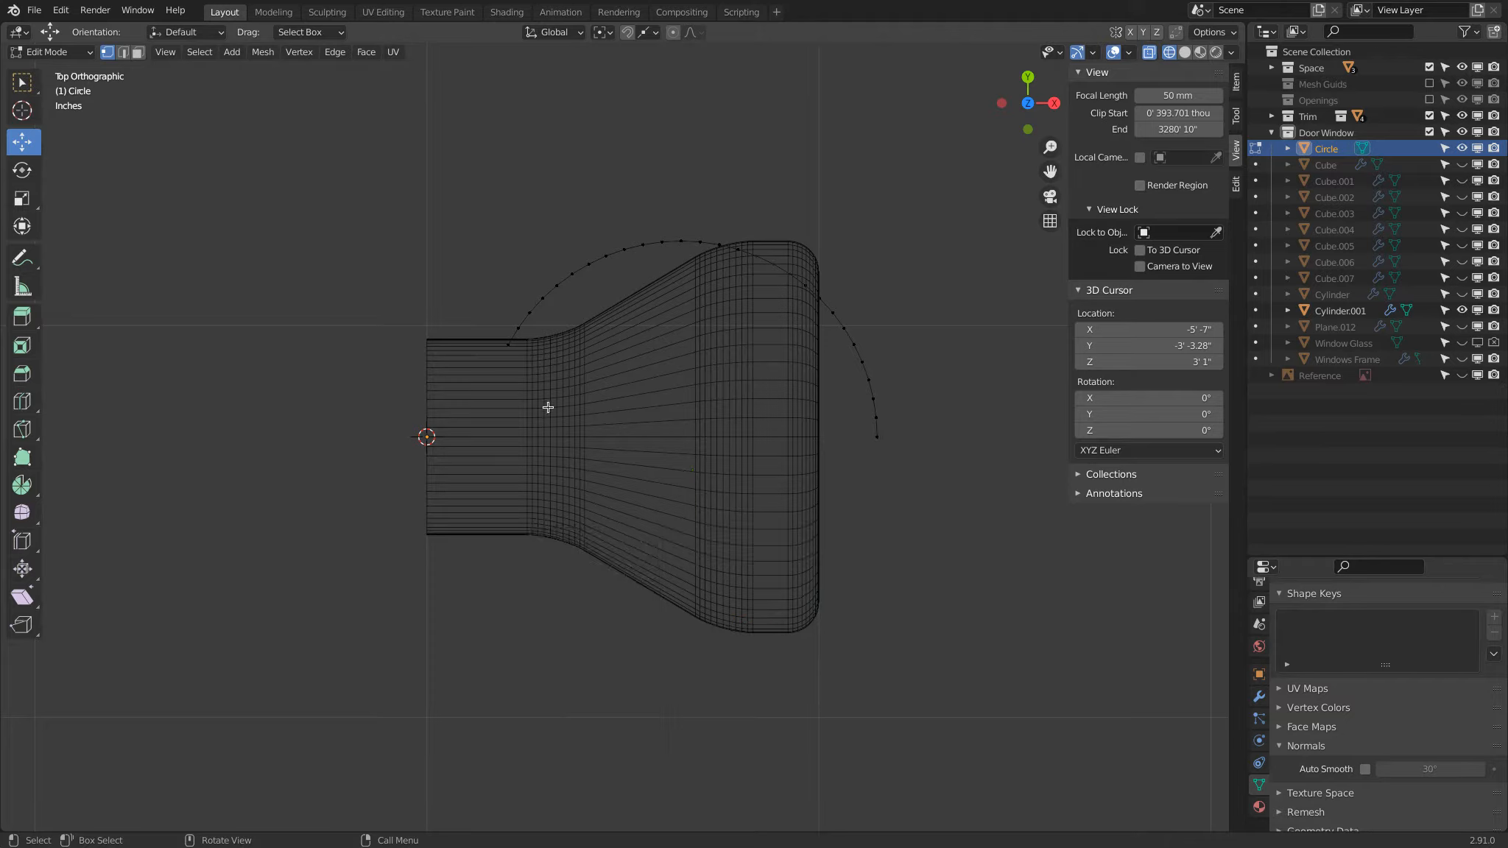
Step: With vertex snapping, extrude the arc's open neck end about 207.7 thou along X to the knob's base, and then along Y to the axis
click(517, 350)
drag(506, 349, 423, 385)
click(645, 32)
click(620, 102)
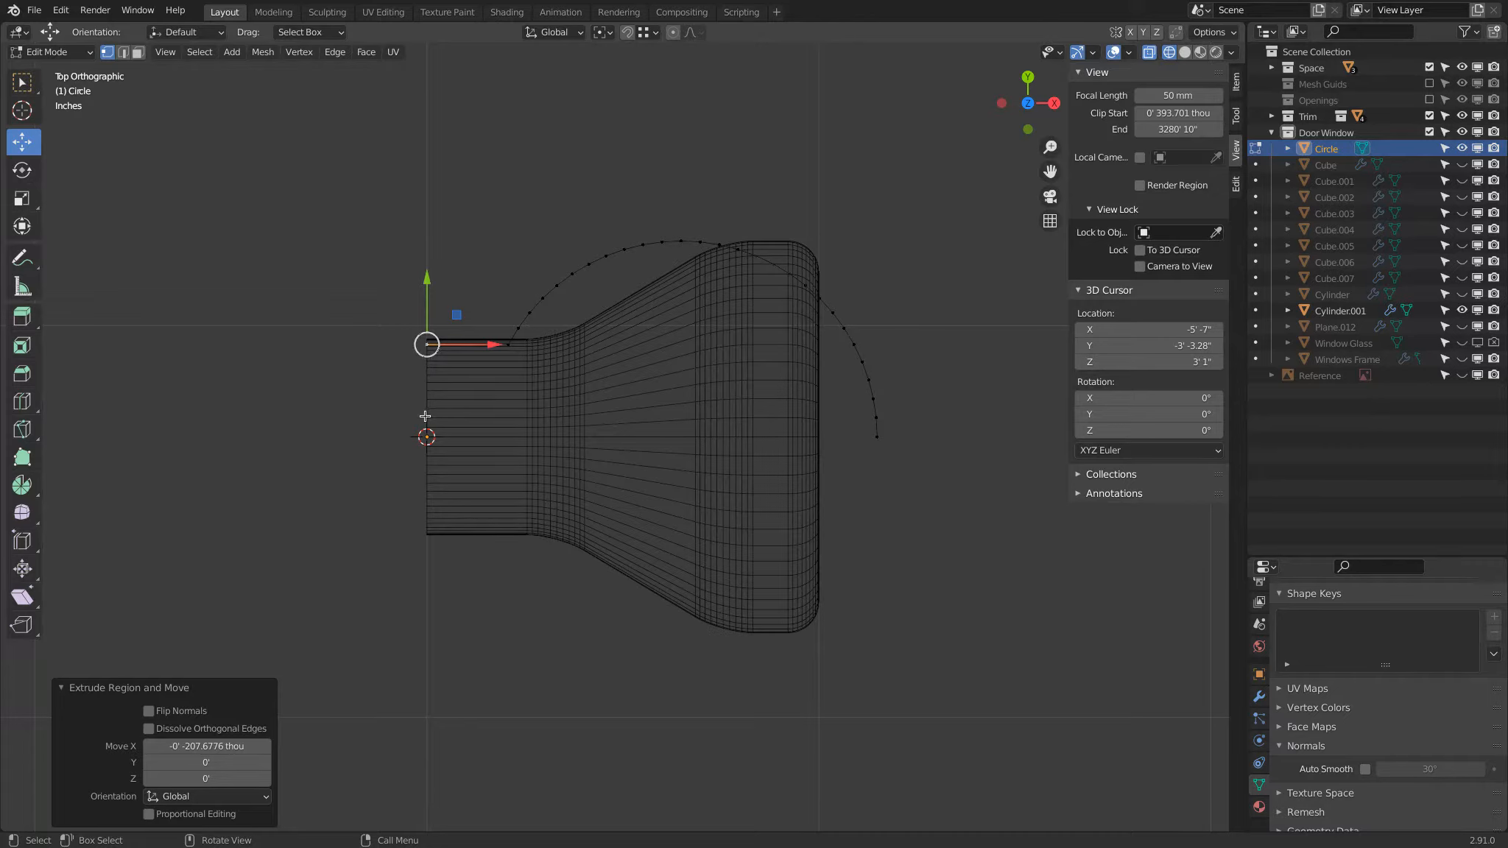
key(g)
key(y)
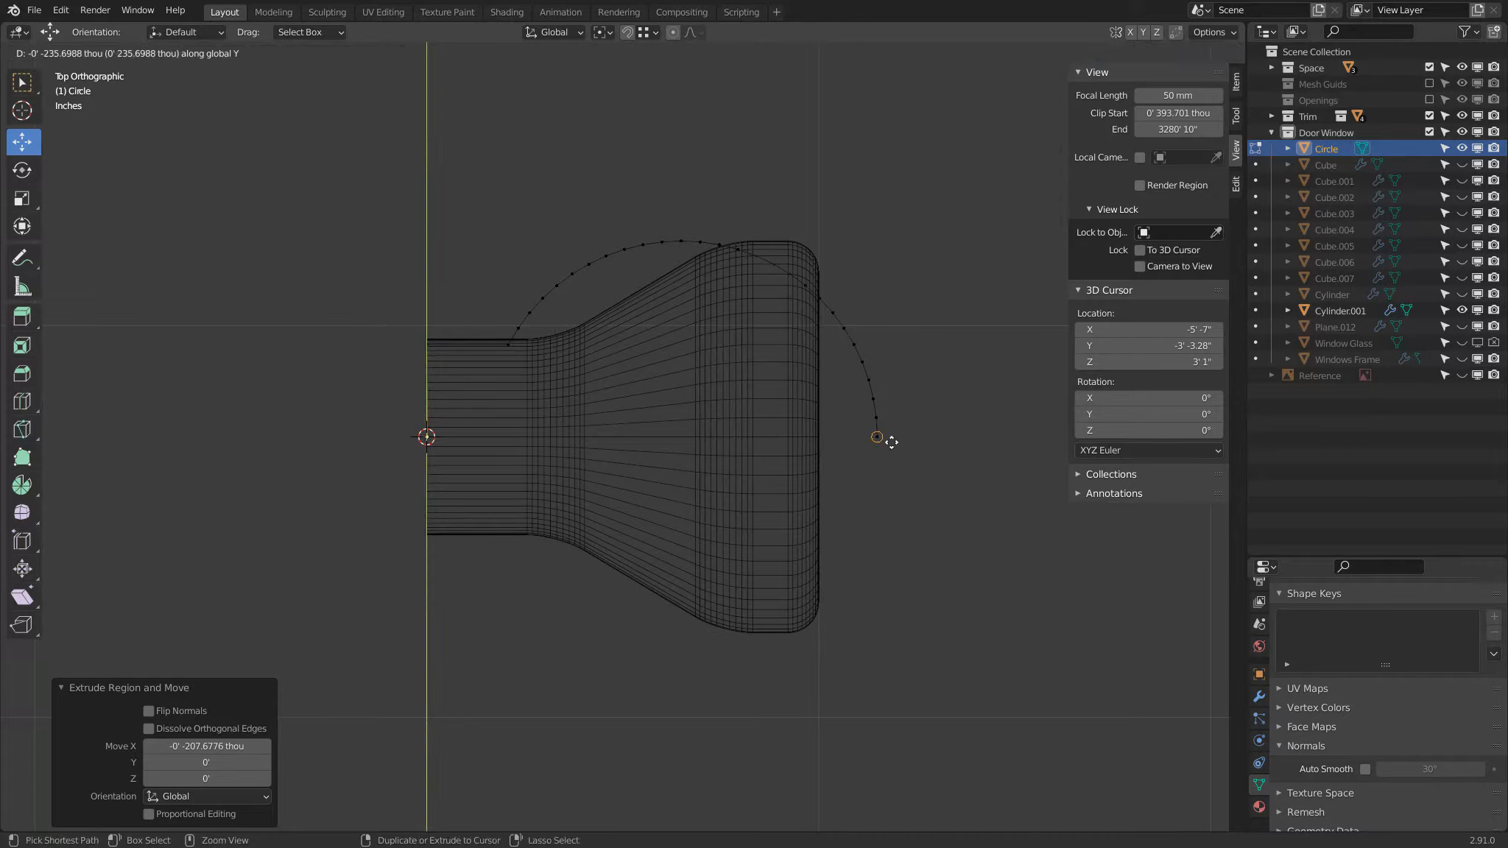
click(891, 441)
Step: Select the two vertices of the profile's base edge and show the edge length labels
key(a)
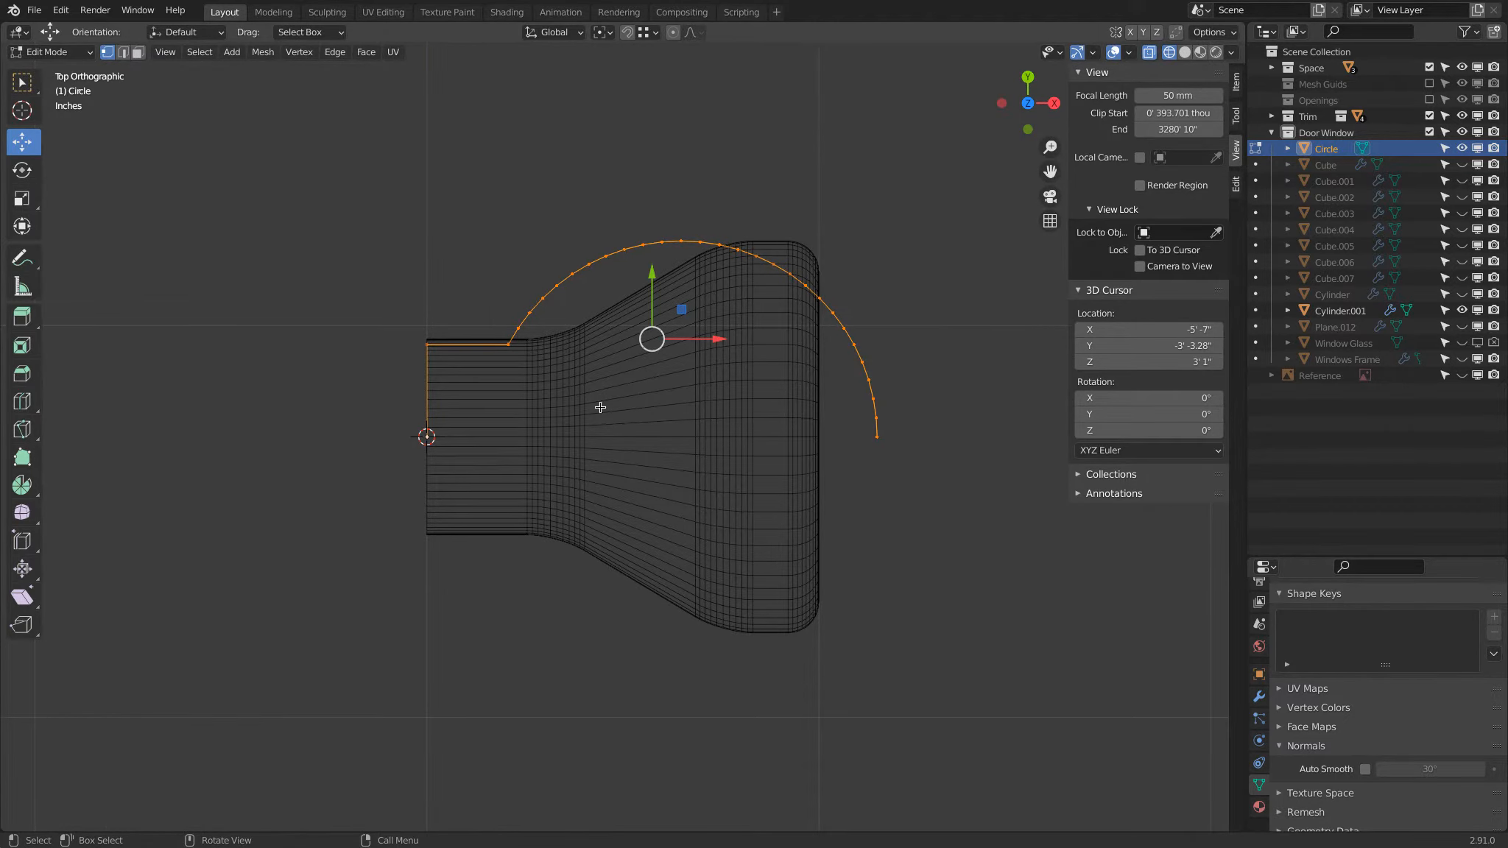
scroll(524, 365, up, 1)
scroll(487, 338, up, 1)
click(274, 279)
shift+click(279, 412)
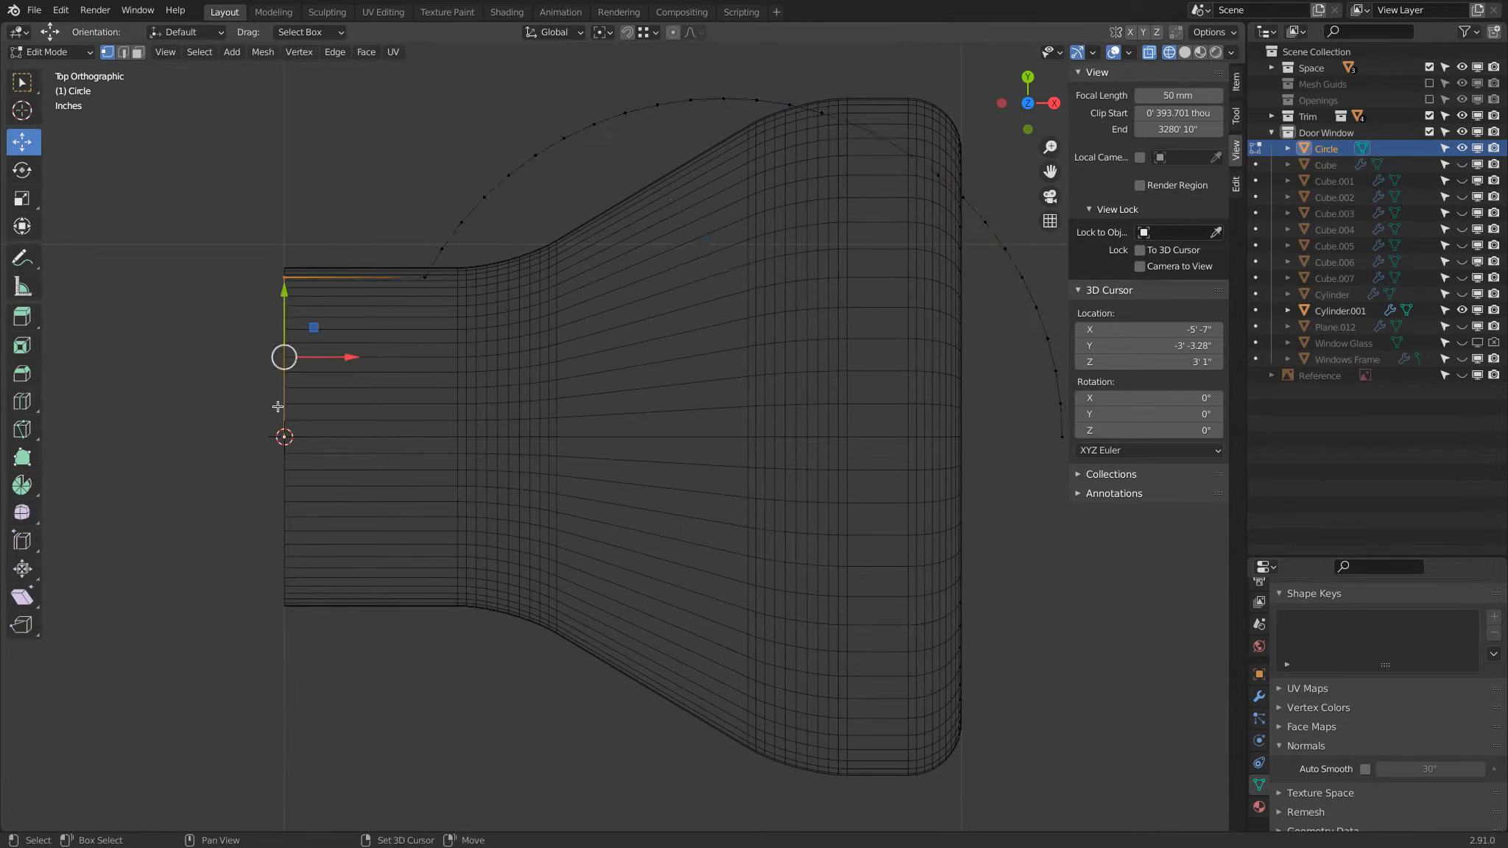
key(q)
click(227, 402)
Step: Move the profile's straight neck edge outward along Y until it lies about 250 thou from the axis
scroll(243, 382, up, 1)
shift+middle_drag(355, 393, 826, 454)
scroll(760, 415, up, 3)
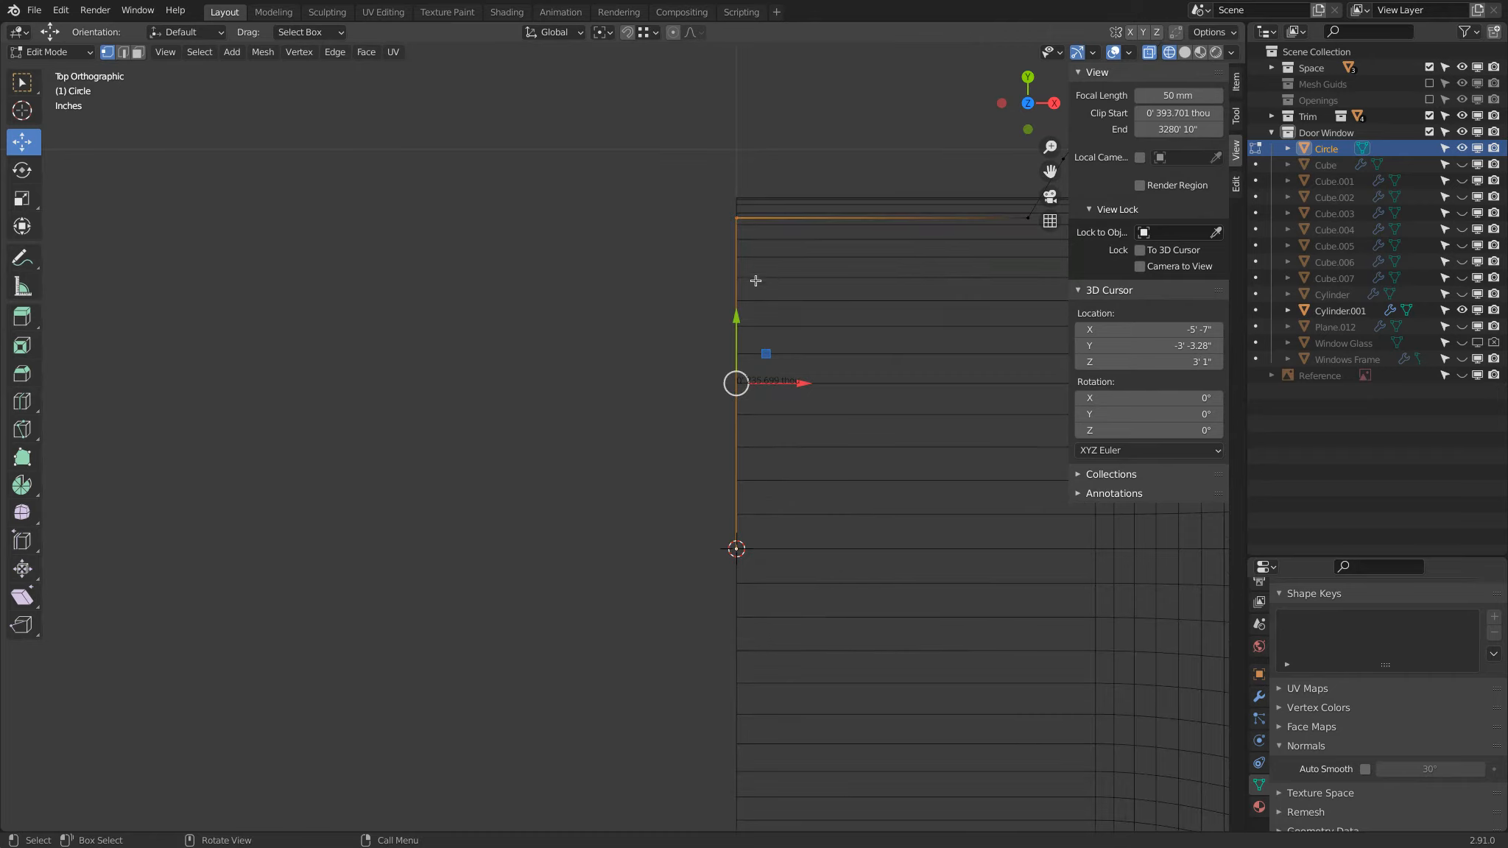
shift+click(1029, 220)
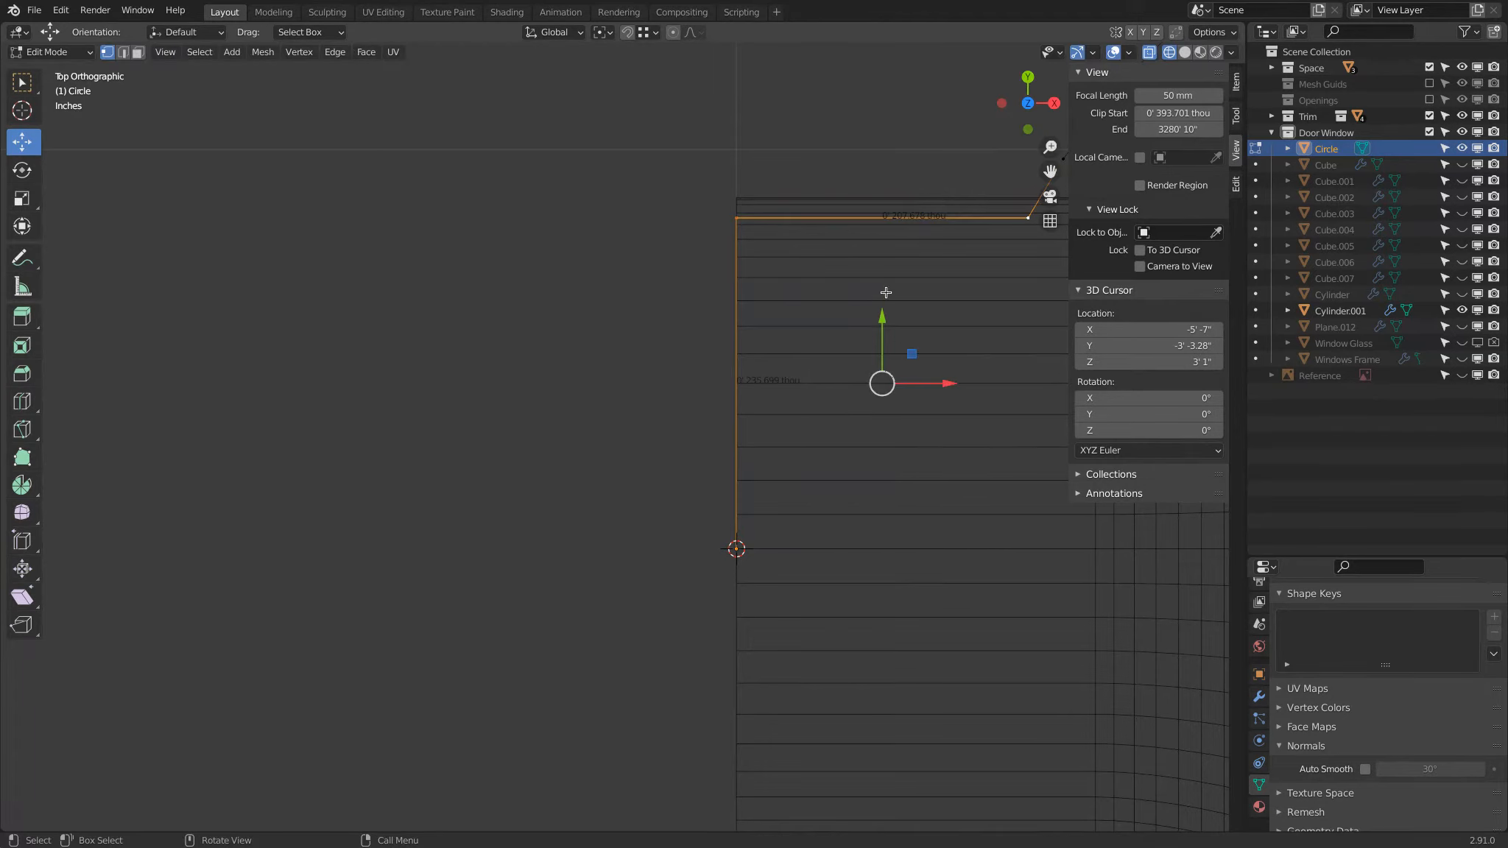
shift+click(737, 548)
drag(883, 156, 887, 130)
Step: Nudge the neck's corner vertex about 4.5 thou along X and dissolve the adjacent vertex on the arc
scroll(710, 212, down, 4)
scroll(573, 334, up, 1)
click(475, 327)
mouse_move(527, 321)
mouse_down()
mouse_move(512, 320)
mouse_move(533, 313)
mouse_up()
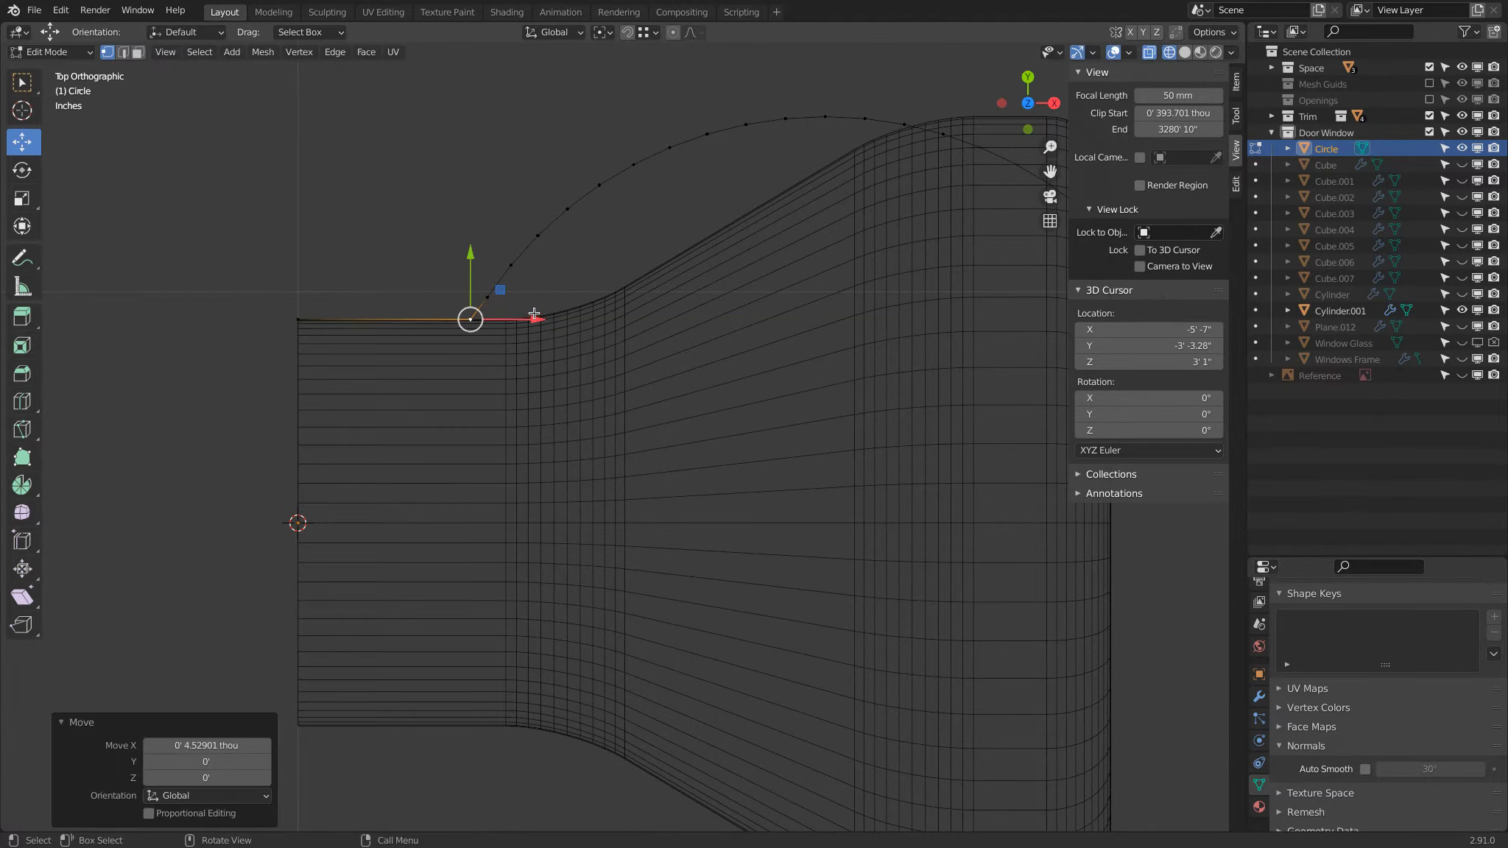
key(x)
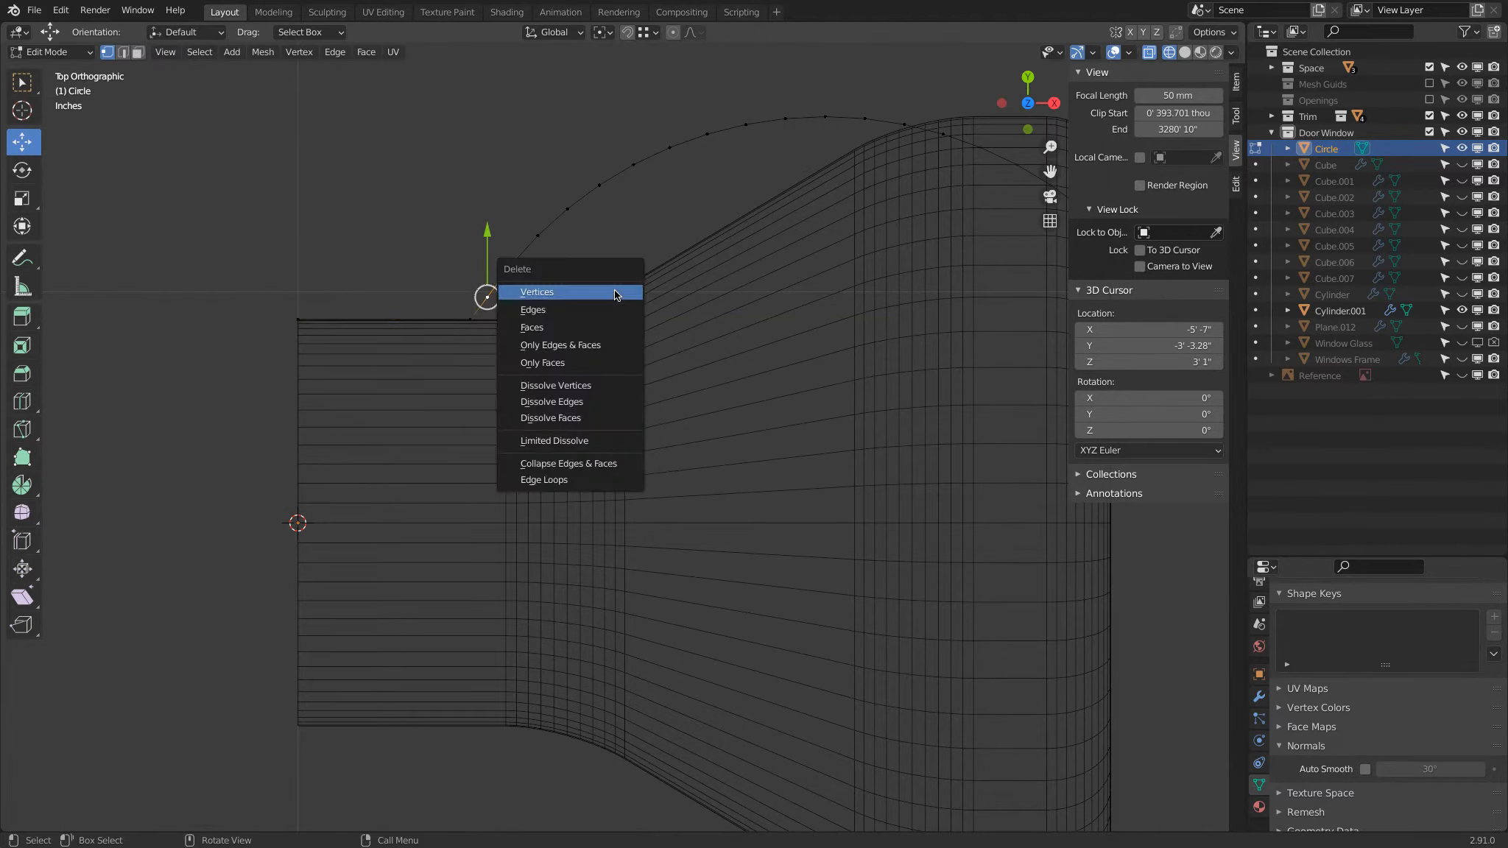
click(607, 383)
Step: Shift the neck's corner vertex about -4.7 thou along X and set its bevel weight to 1.00
scroll(607, 382, down, 3)
click(537, 368)
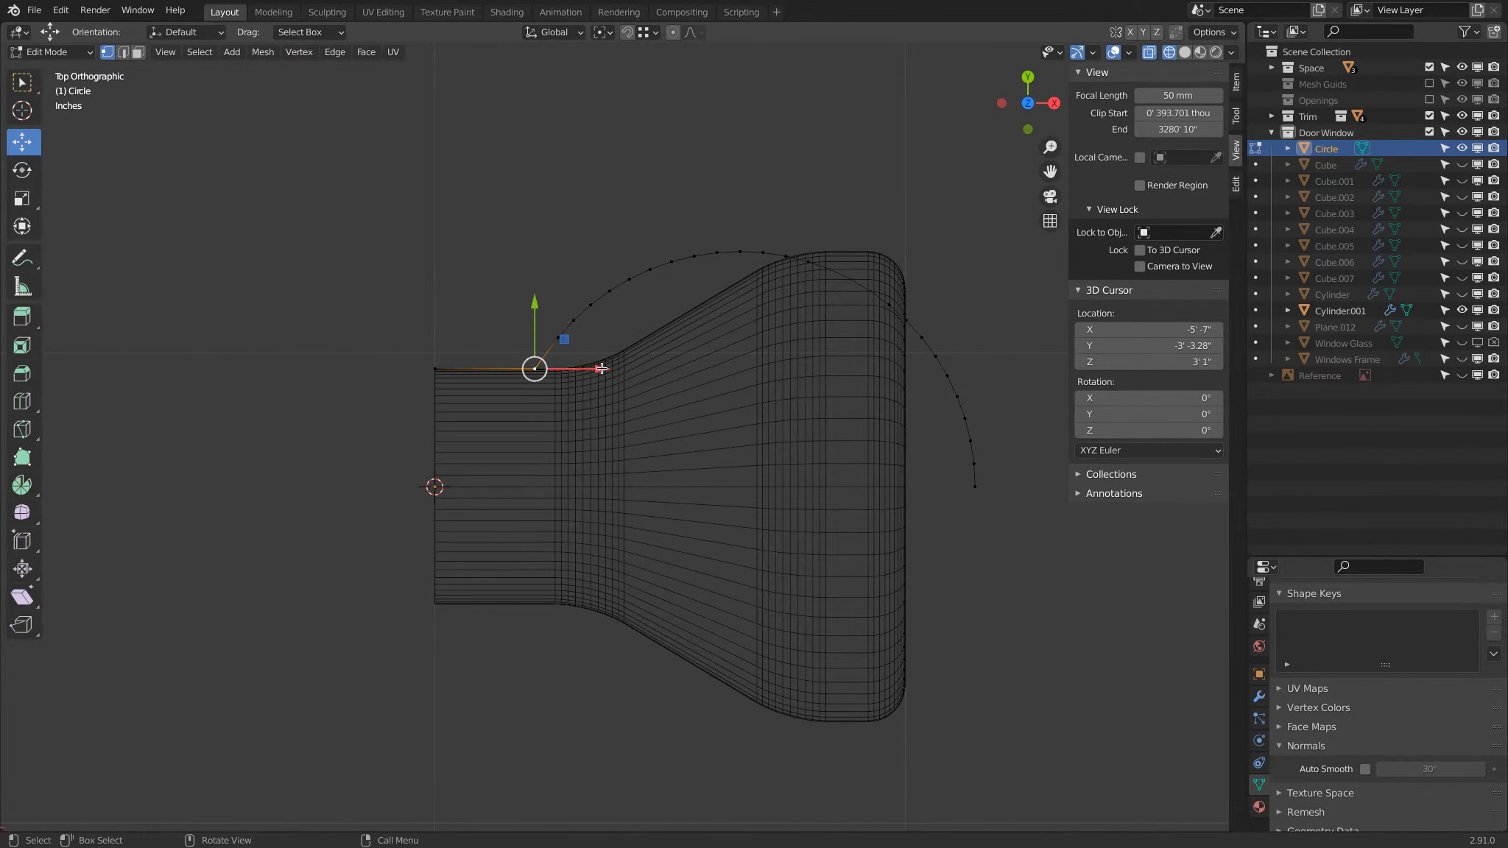
drag(601, 368, 599, 368)
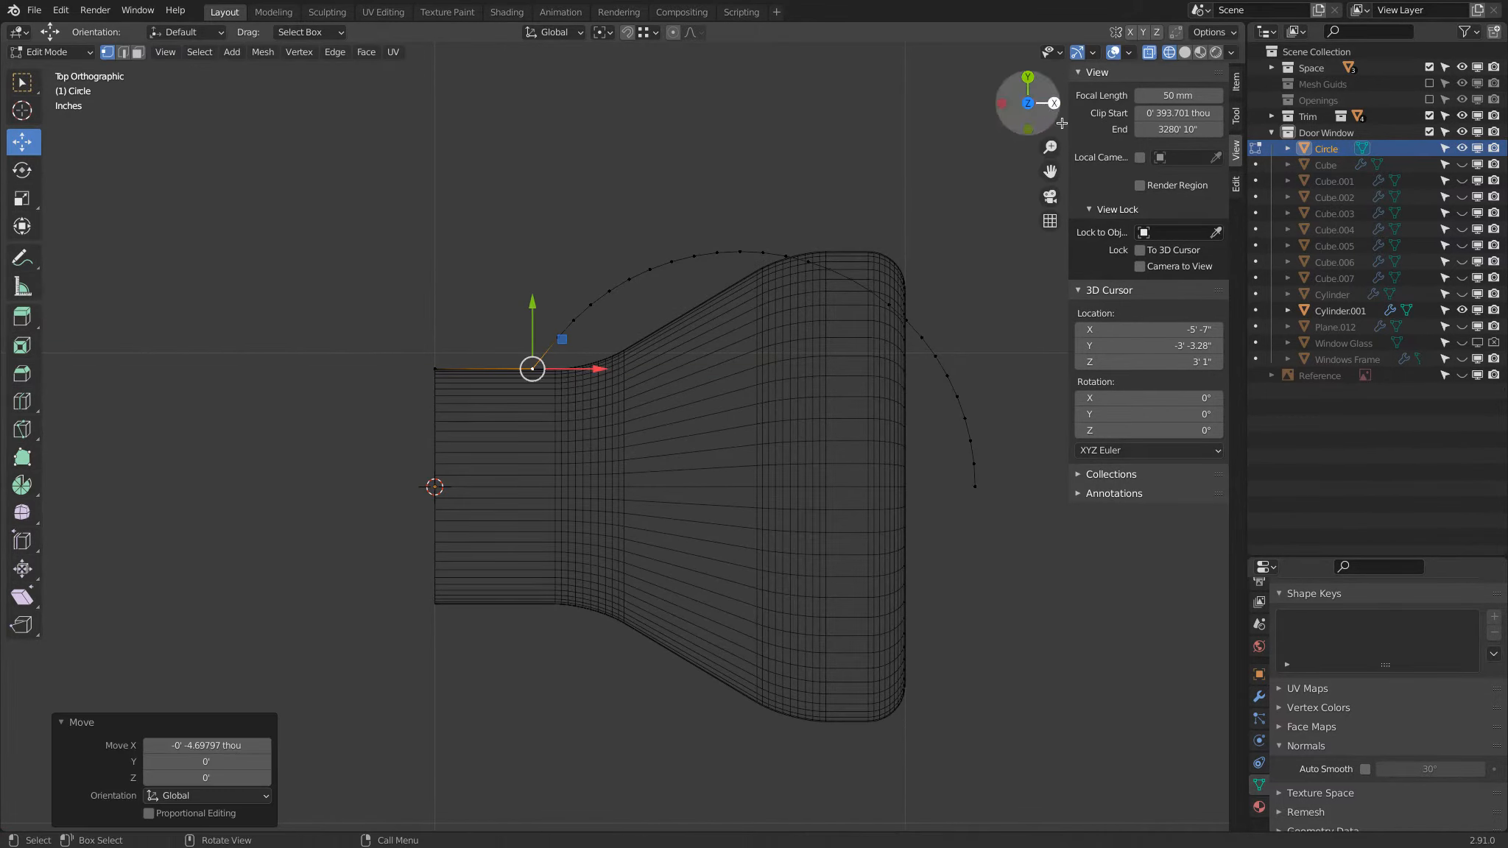
click(1236, 81)
drag(1124, 192, 1384, 191)
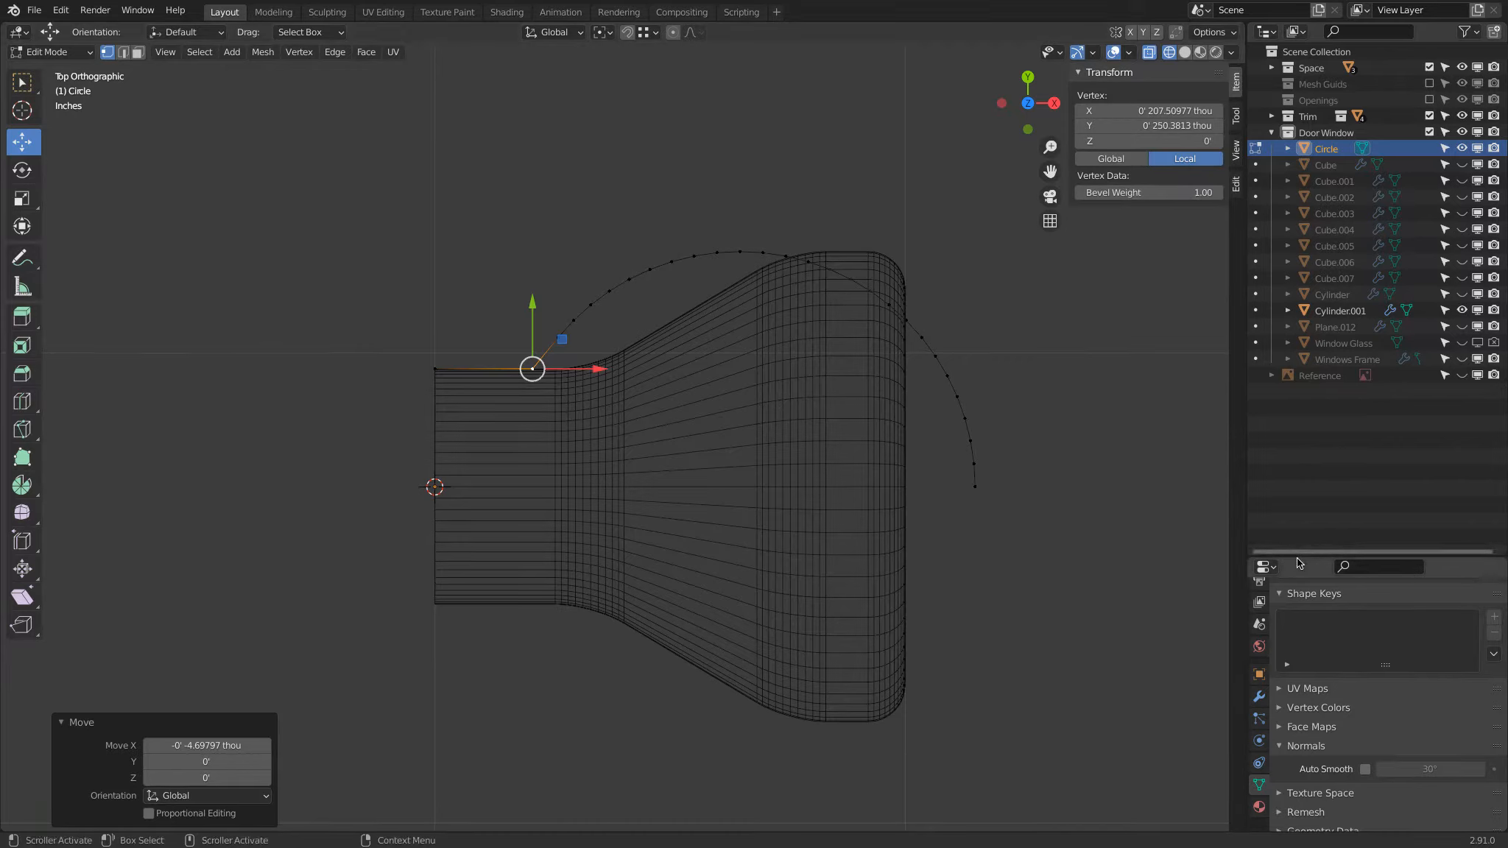
Step: Add a Bevel modifier to the profile that affects vertices and is limited by weight
drag(1310, 557, 1315, 200)
click(1258, 414)
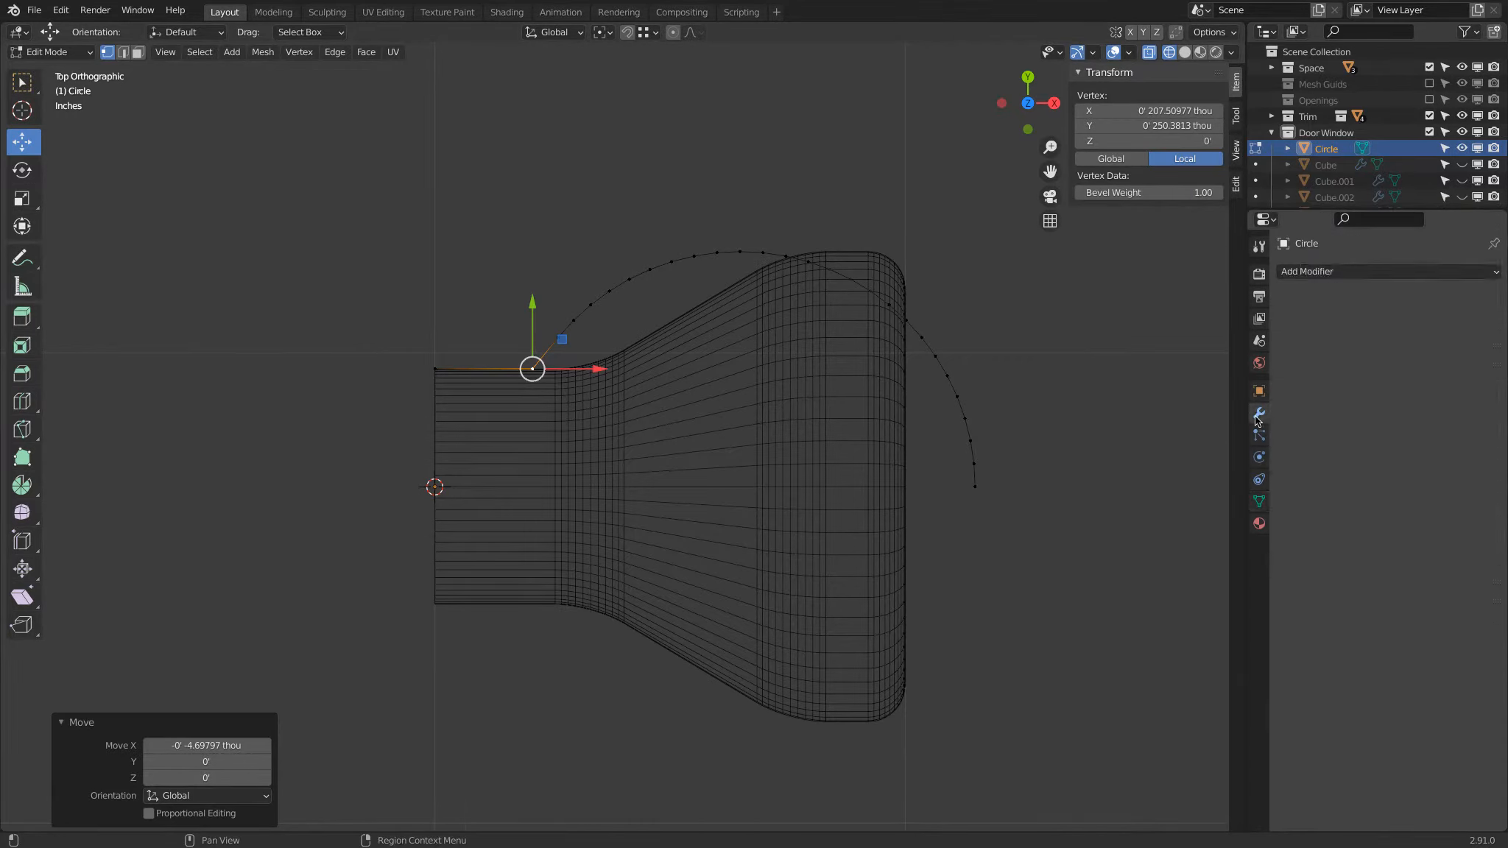
click(1324, 287)
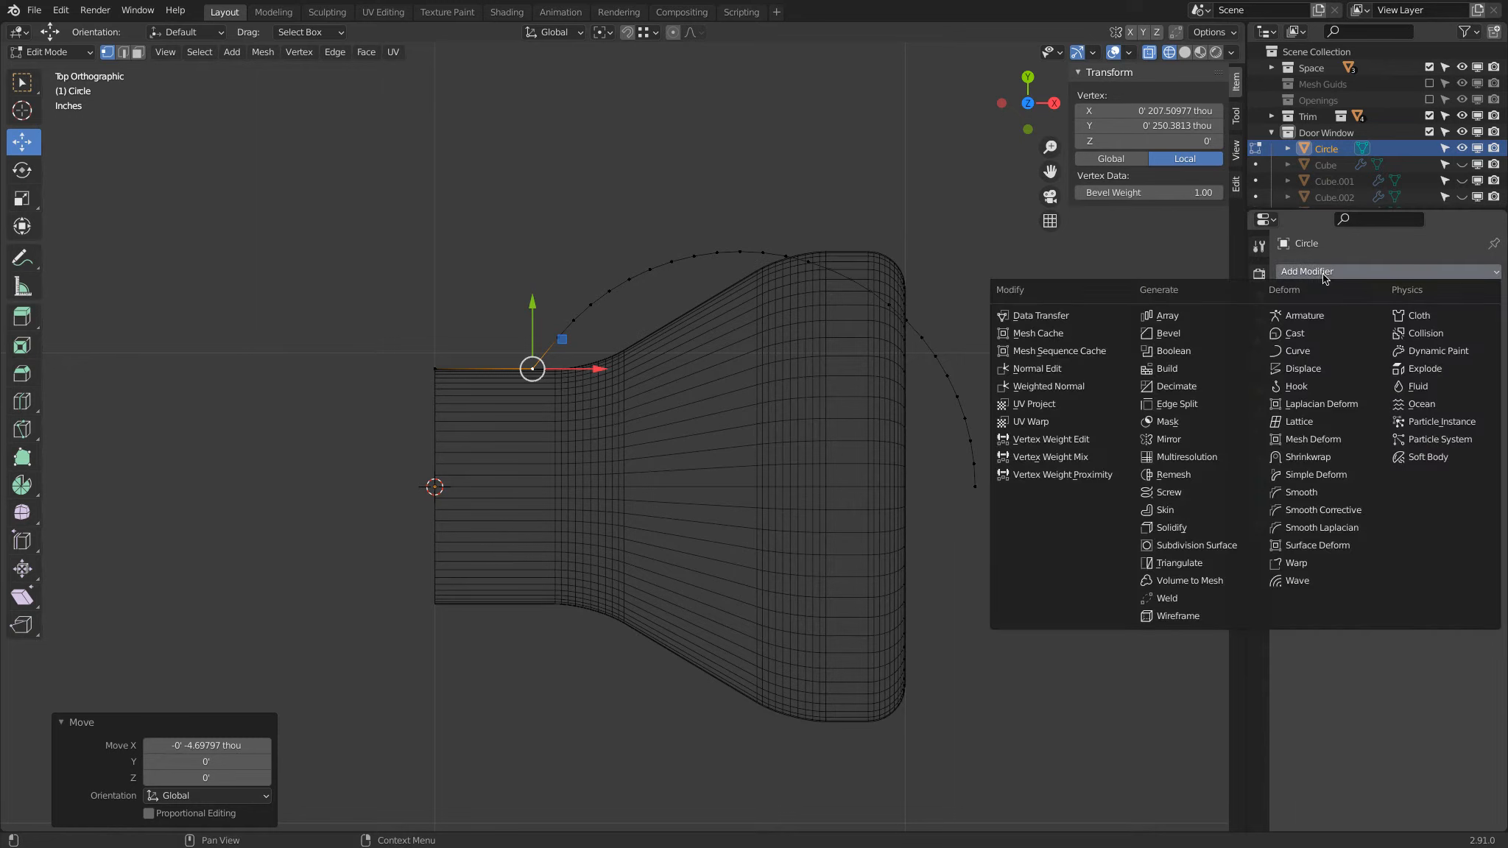
click(1219, 332)
click(1325, 321)
click(1416, 409)
click(1408, 458)
Step: Set the Bevel modifier's amount to 2 mm and its segments to 10
scroll(744, 421, up, 2)
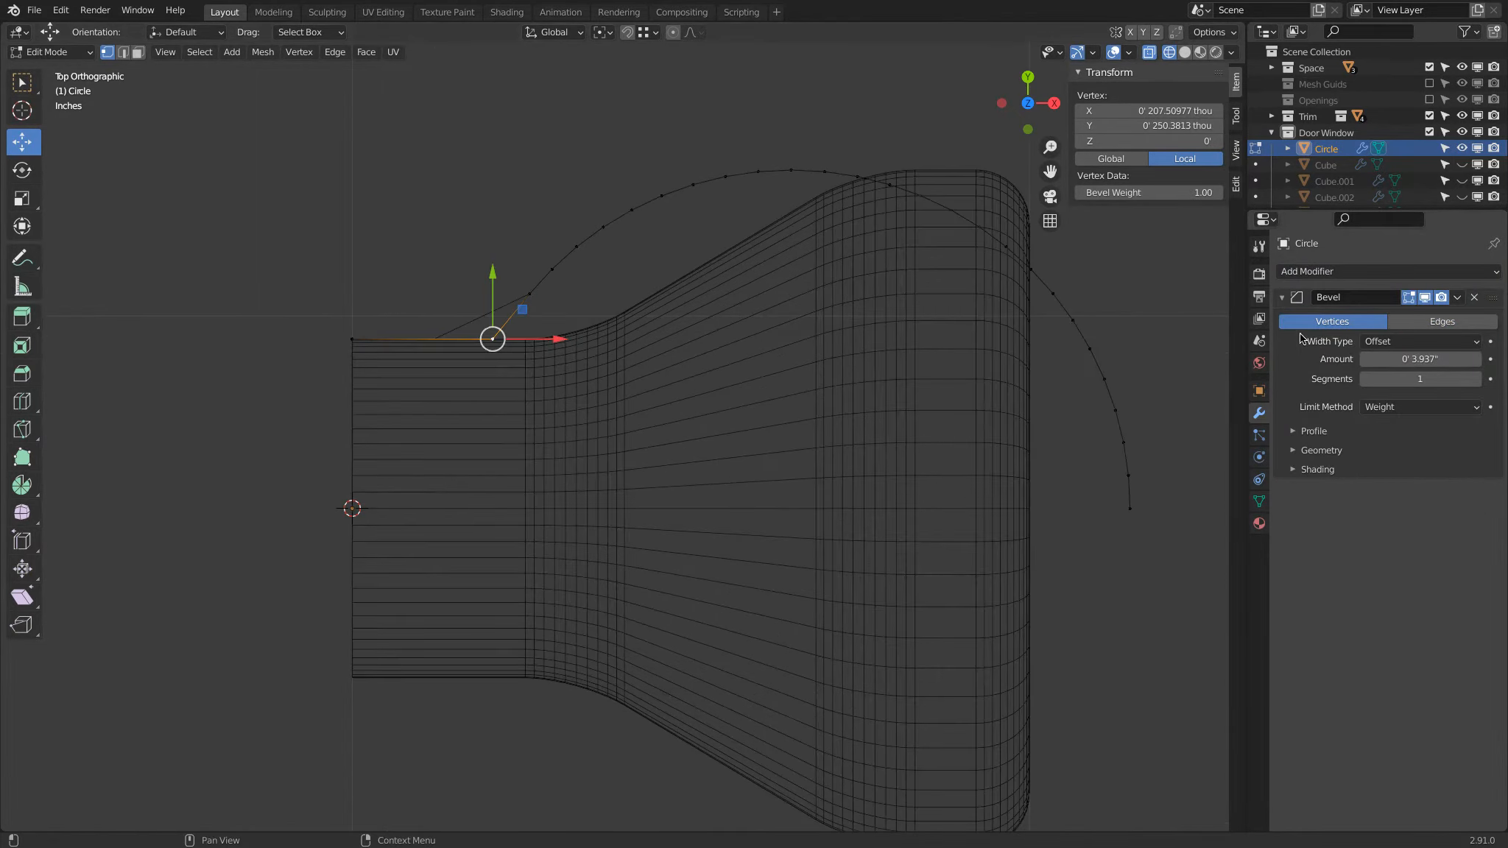
click(1424, 361)
text(2mm)
key(Return)
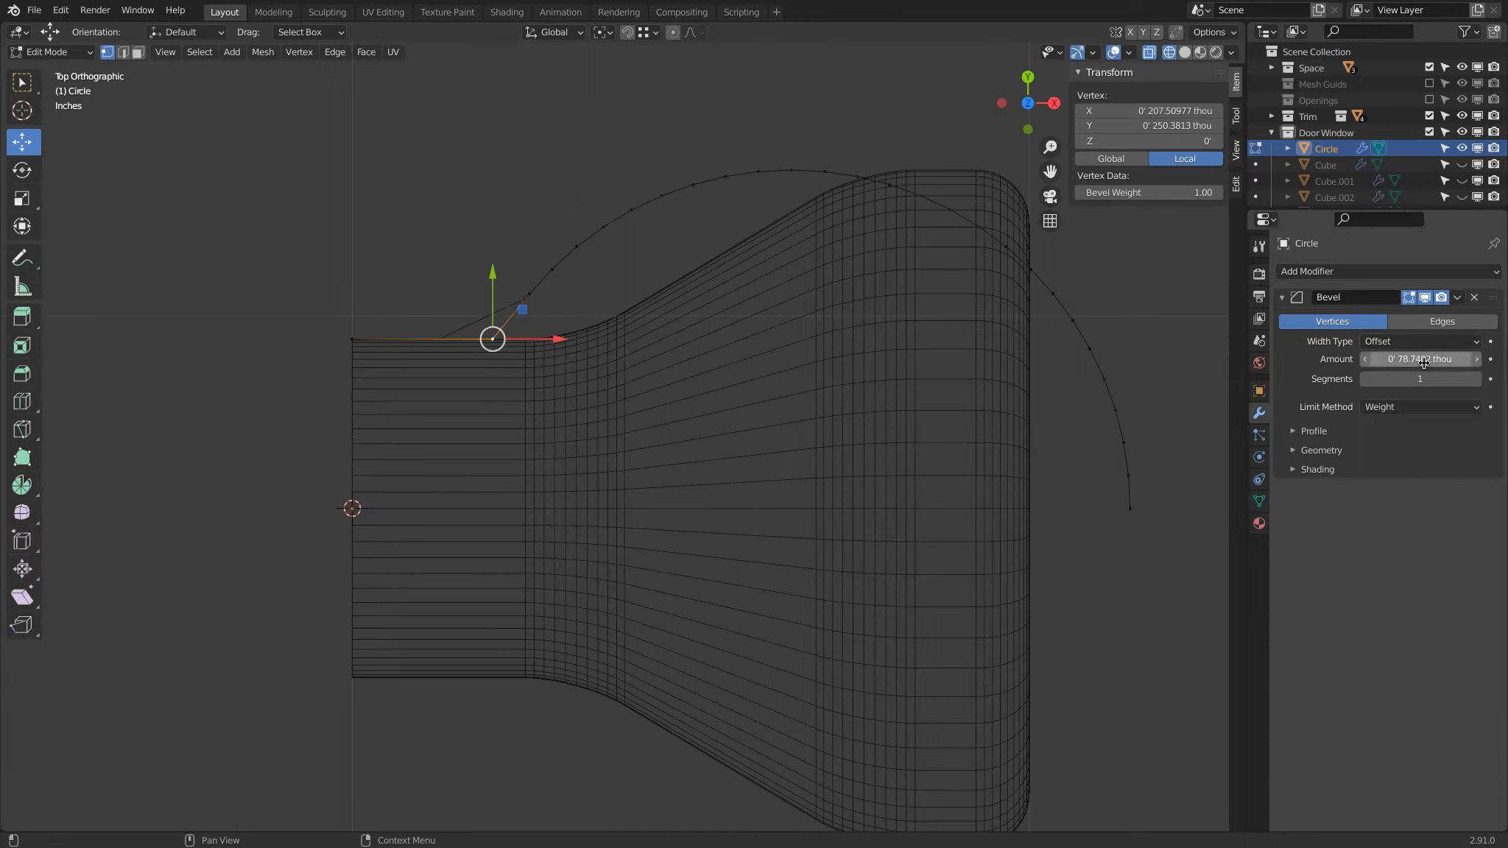
click(1423, 378)
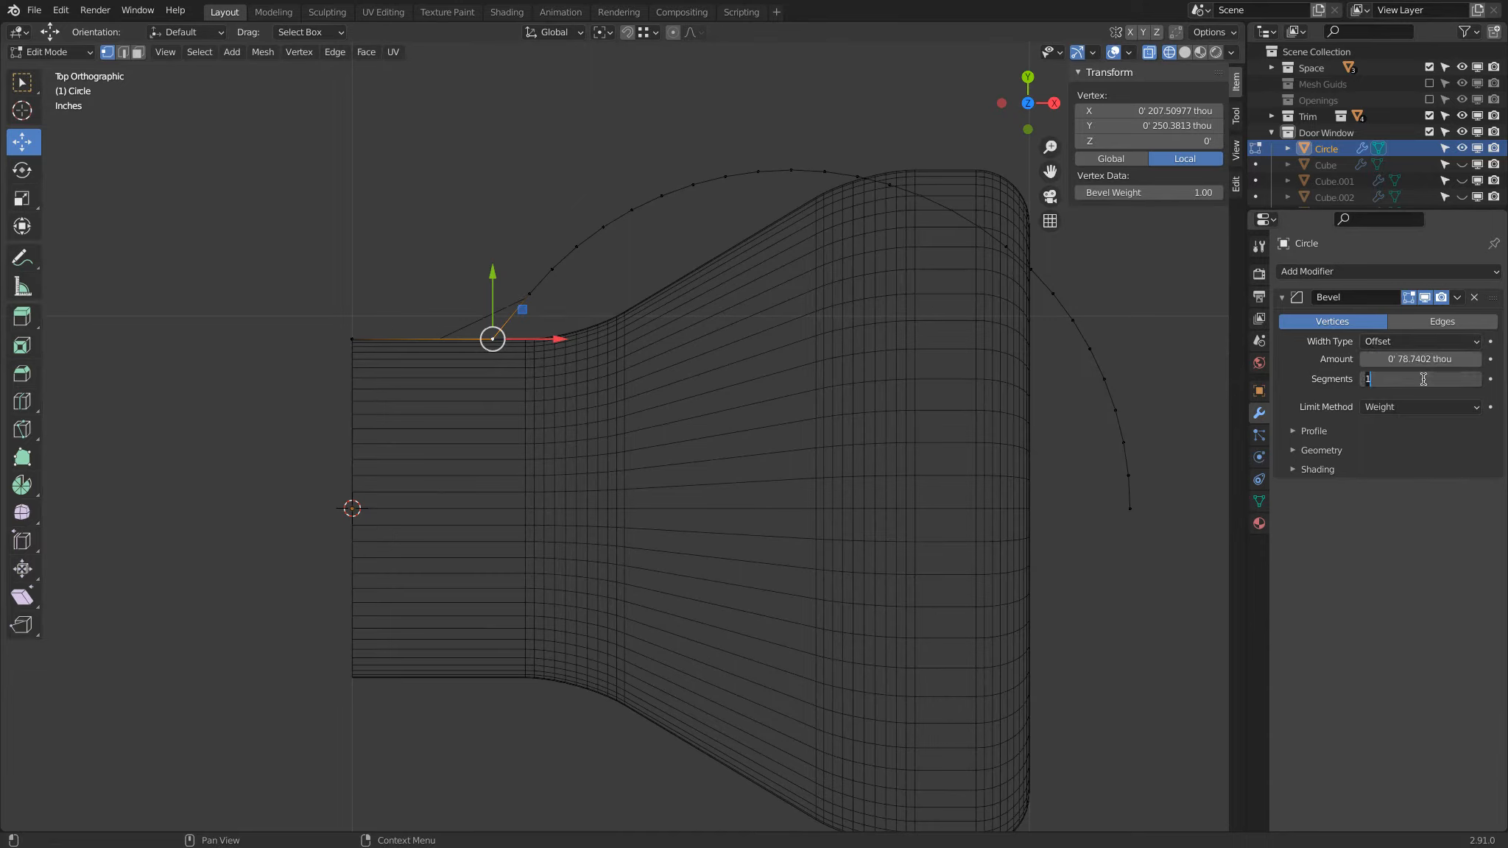
text(10)
key(Return)
Step: Return to Object Mode and set the Bevel modifier's superellipse profile shape to 0.60
key(Tab)
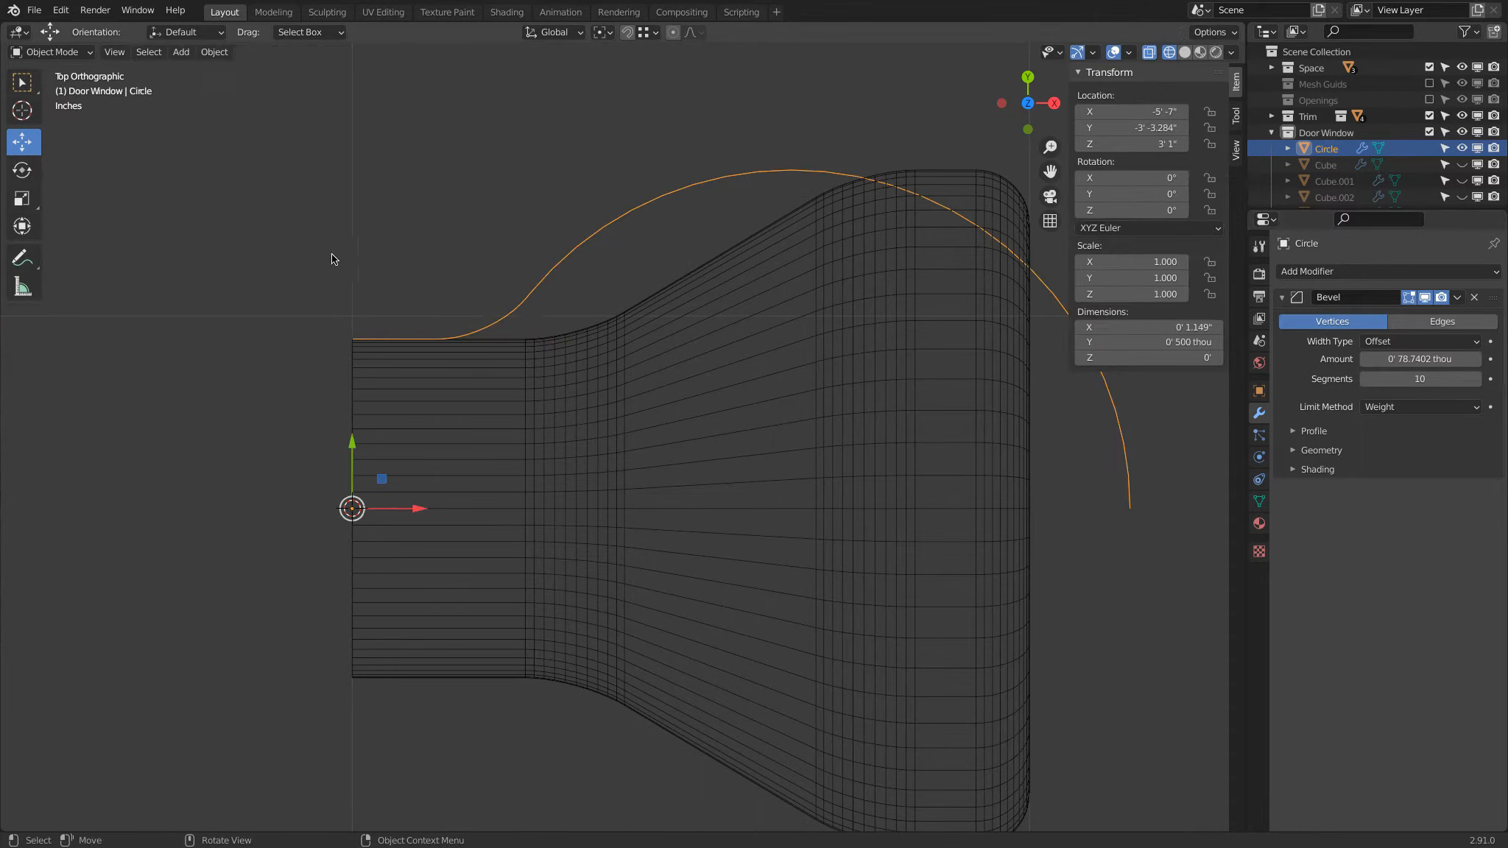
click(1294, 433)
click(1420, 475)
text(0.6)
key(Return)
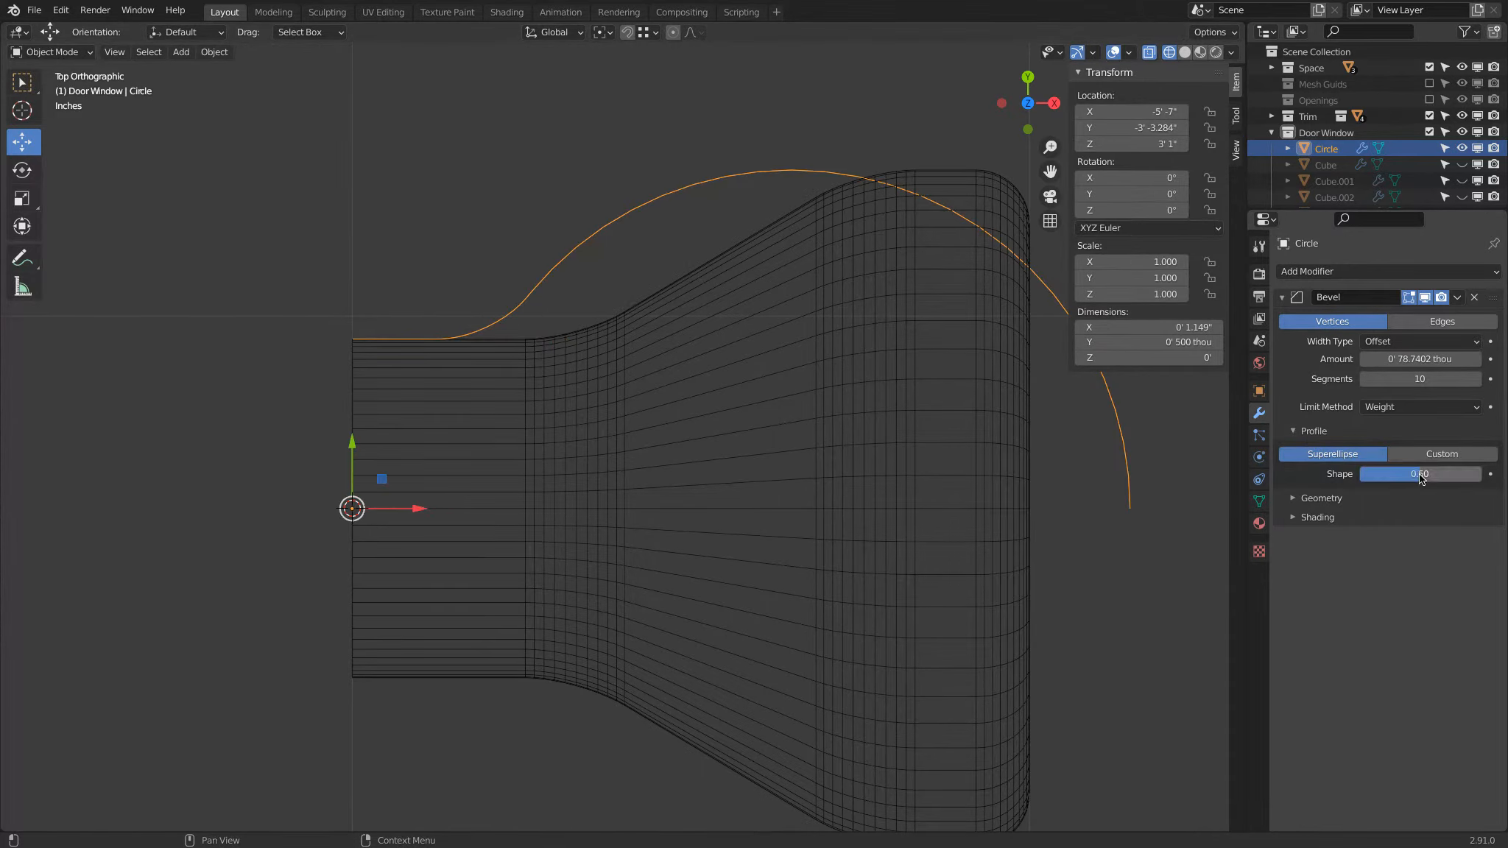
click(1419, 475)
text(0.6)
key(Return)
scroll(652, 273, down, 3)
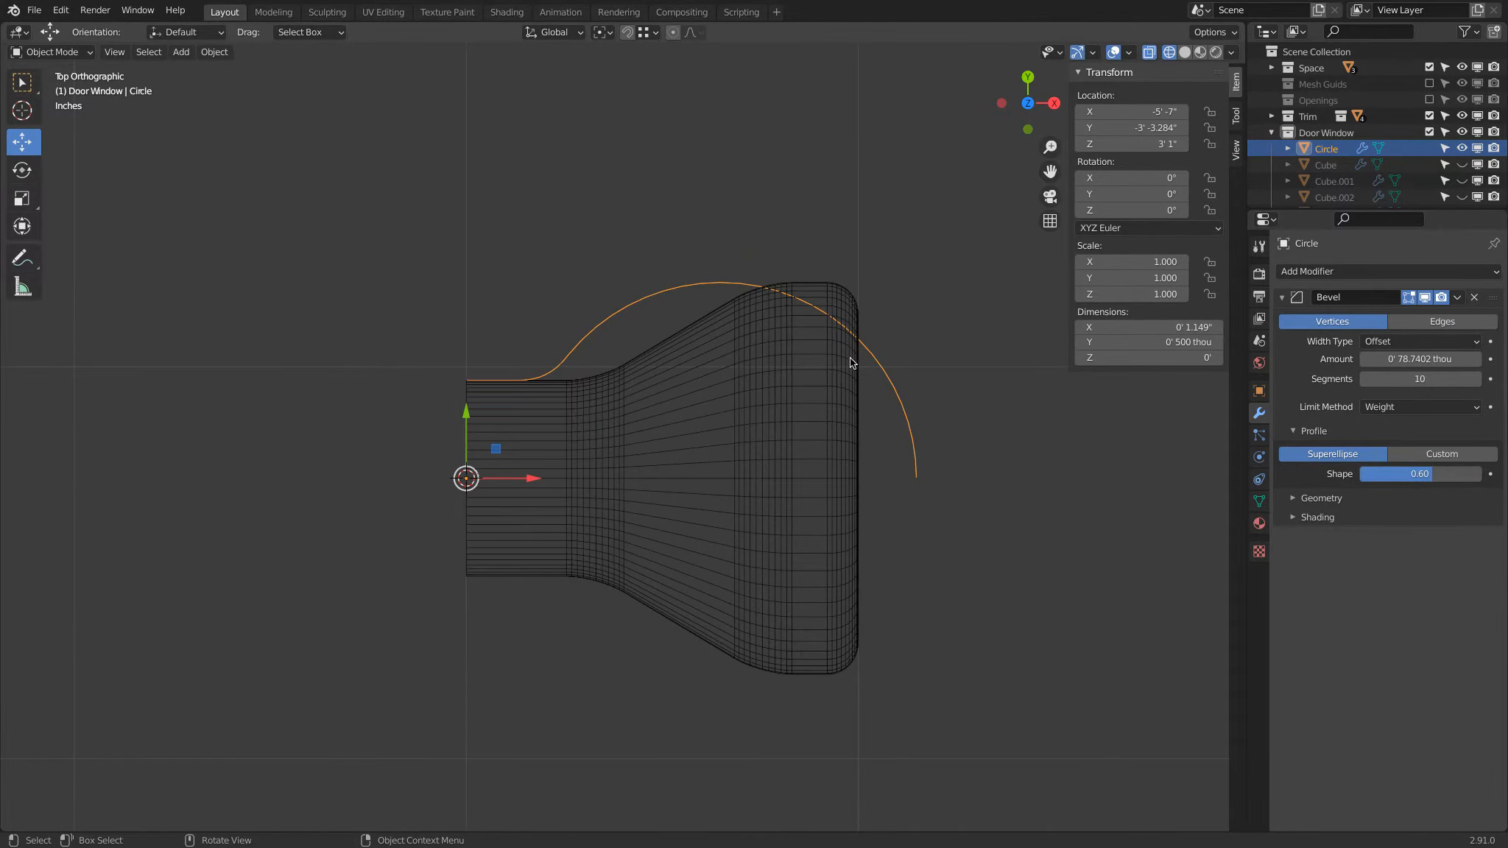
Step: Add a Screw modifier that revolves the profile 360° around the X axis, and switch the view to solid shading
click(1324, 273)
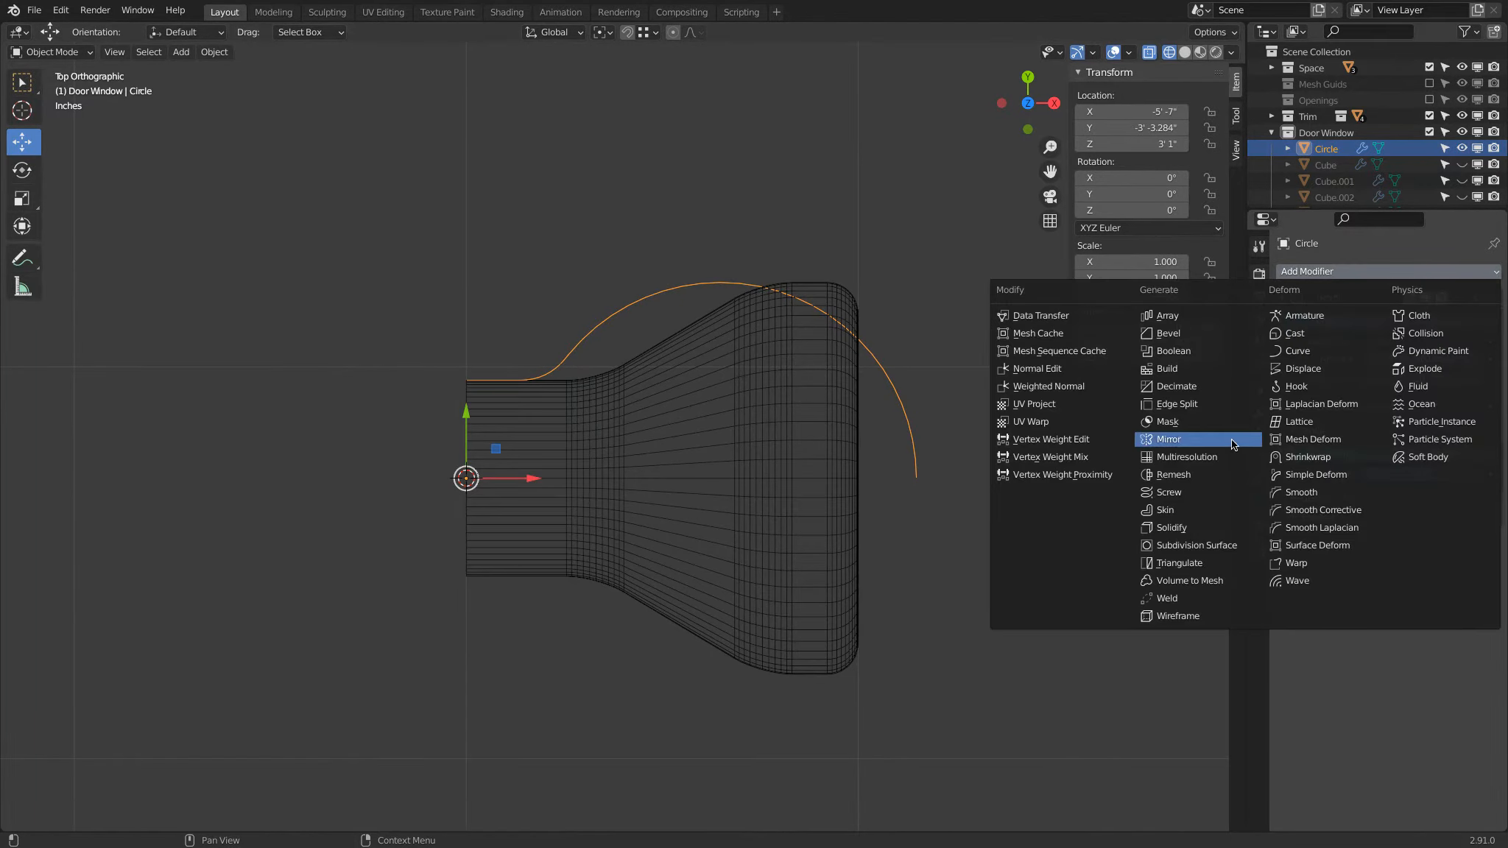
click(1200, 492)
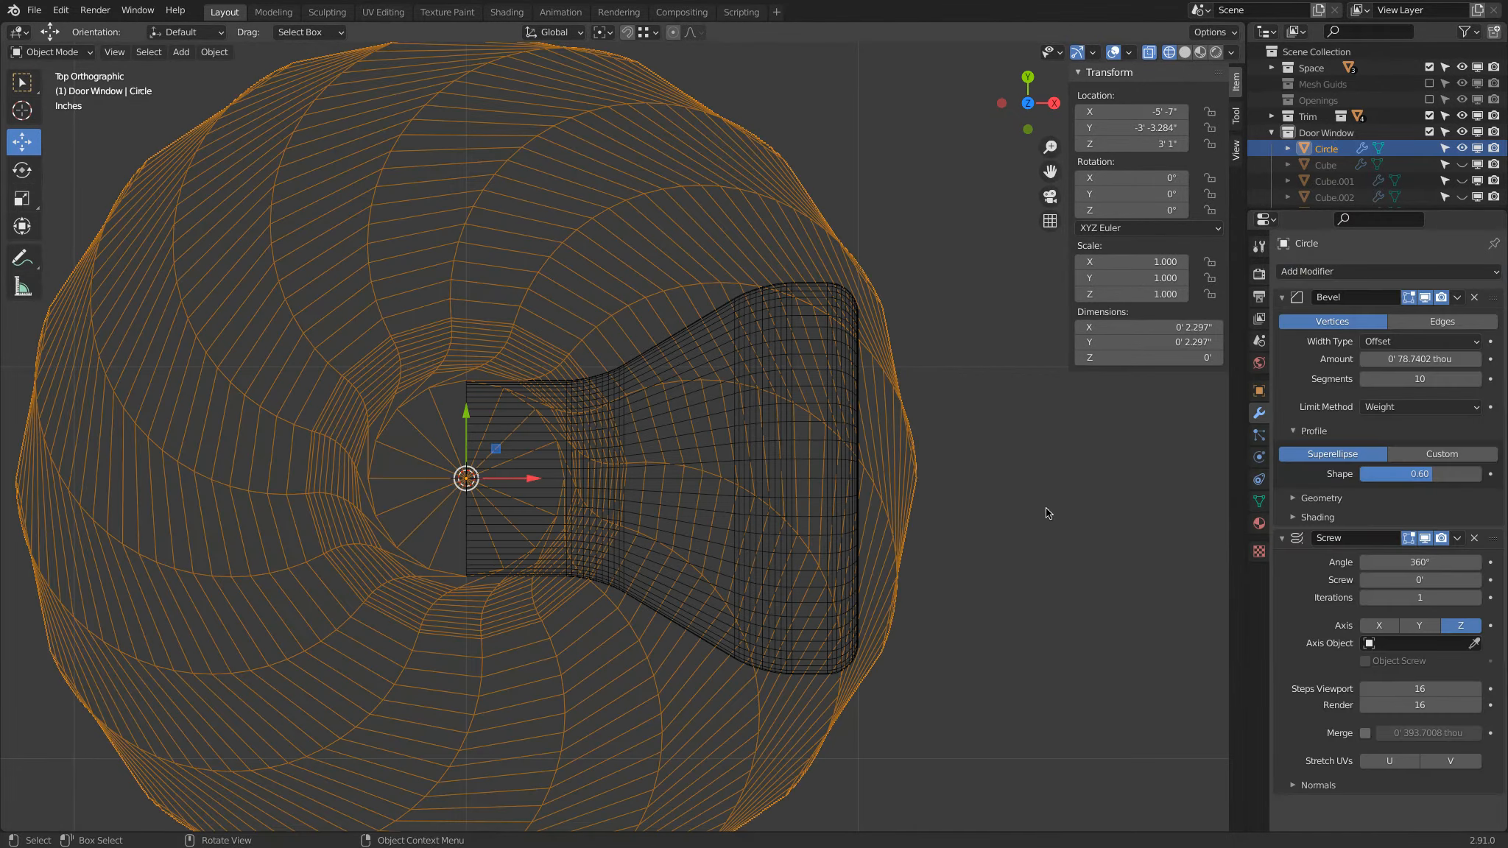
mouse_move(1141, 492)
middle_down()
mouse_move(849, 443)
mouse_move(790, 403)
middle_up()
key(z)
click(950, 418)
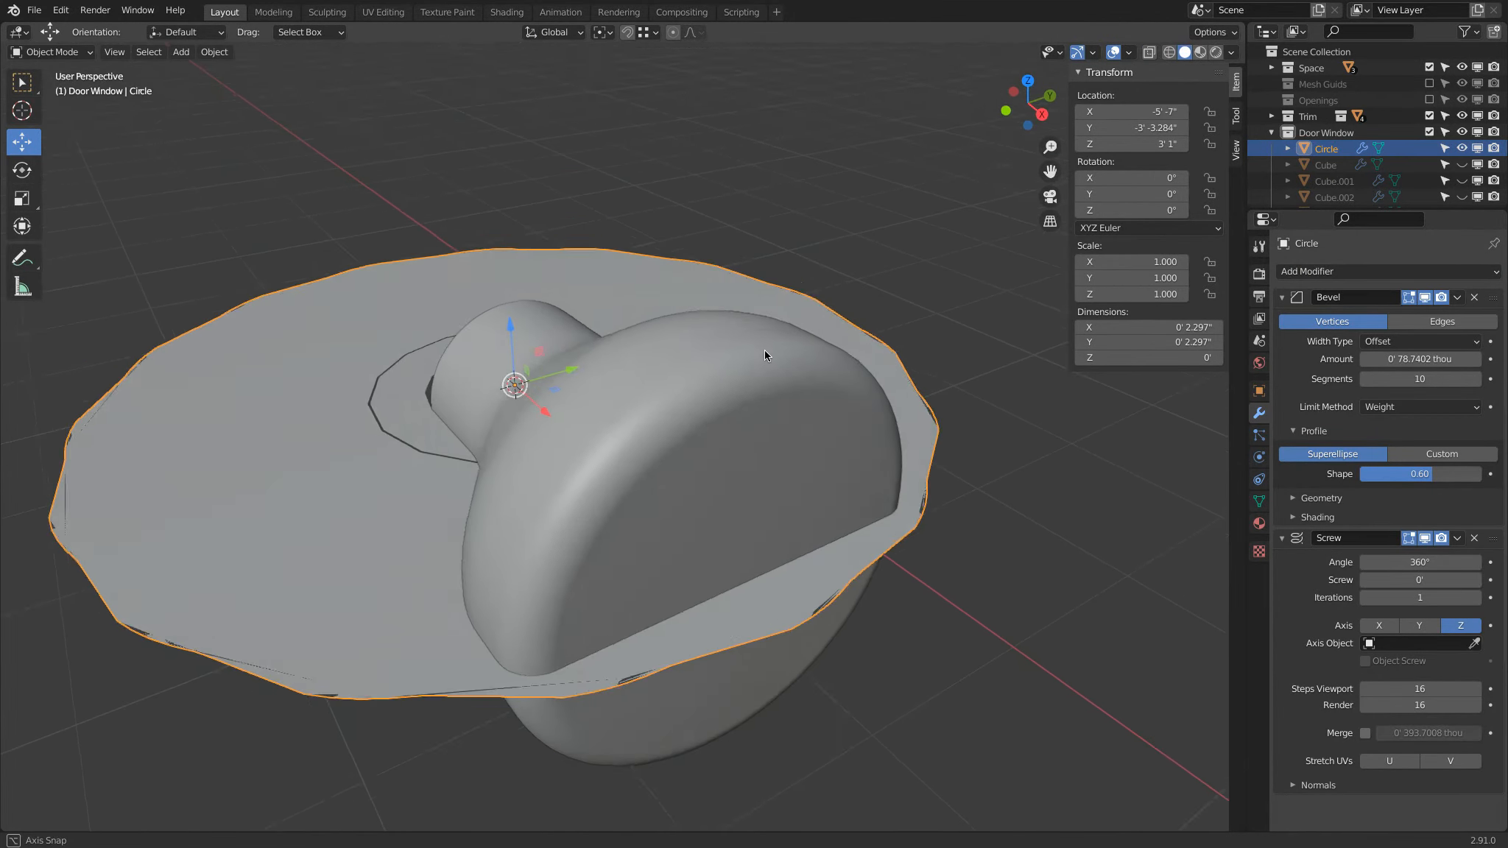
scroll(829, 403, down, 4)
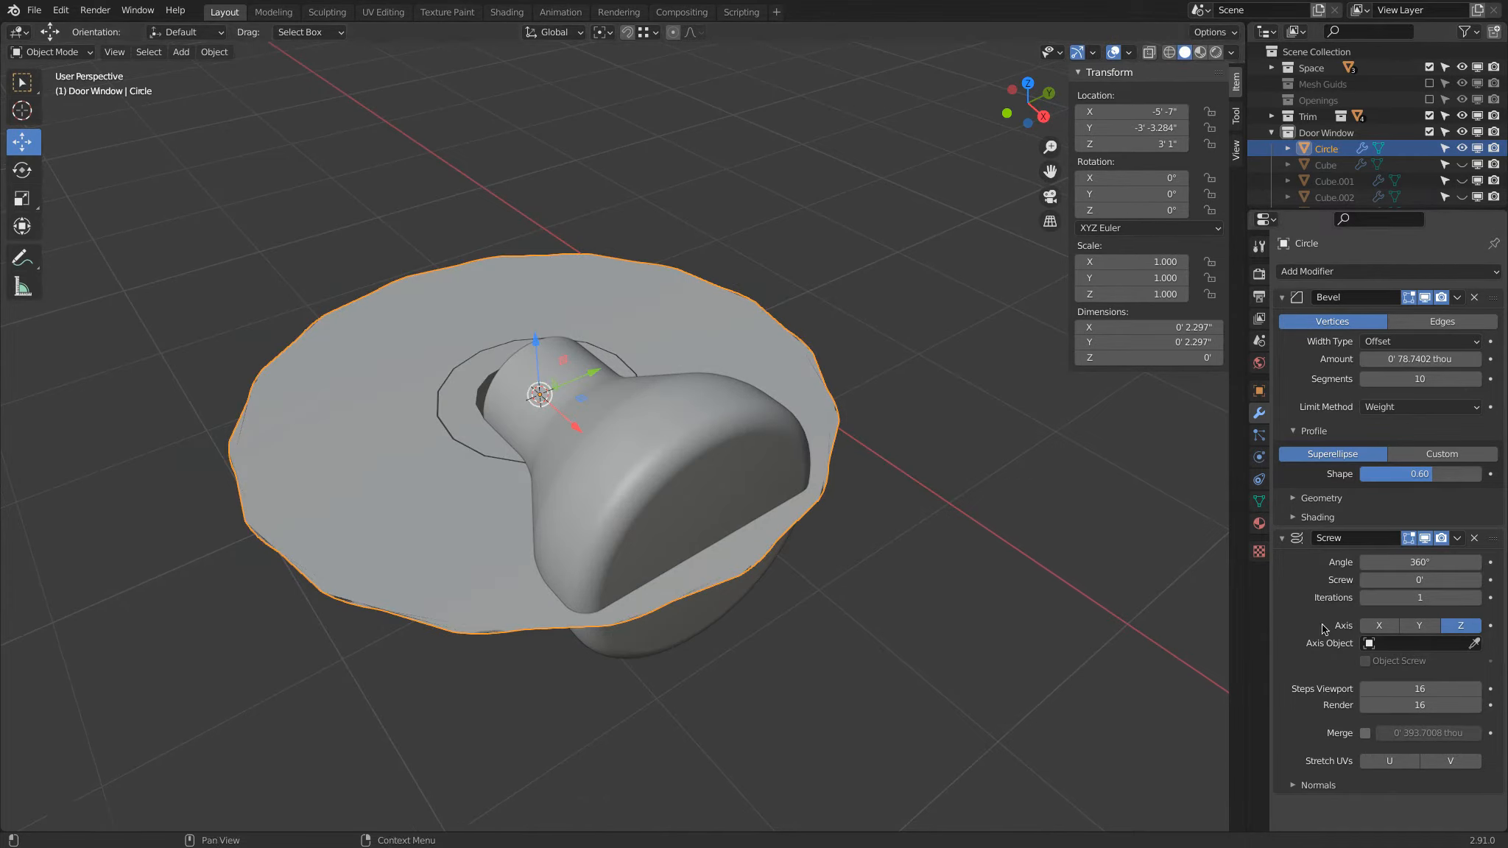
click(1376, 625)
mouse_move(1065, 560)
middle_down()
mouse_move(1103, 525)
mouse_move(1074, 467)
mouse_move(1046, 551)
middle_up()
Step: Delete the original copied knob that overlaps the revolved round knob
click(738, 355)
key(x)
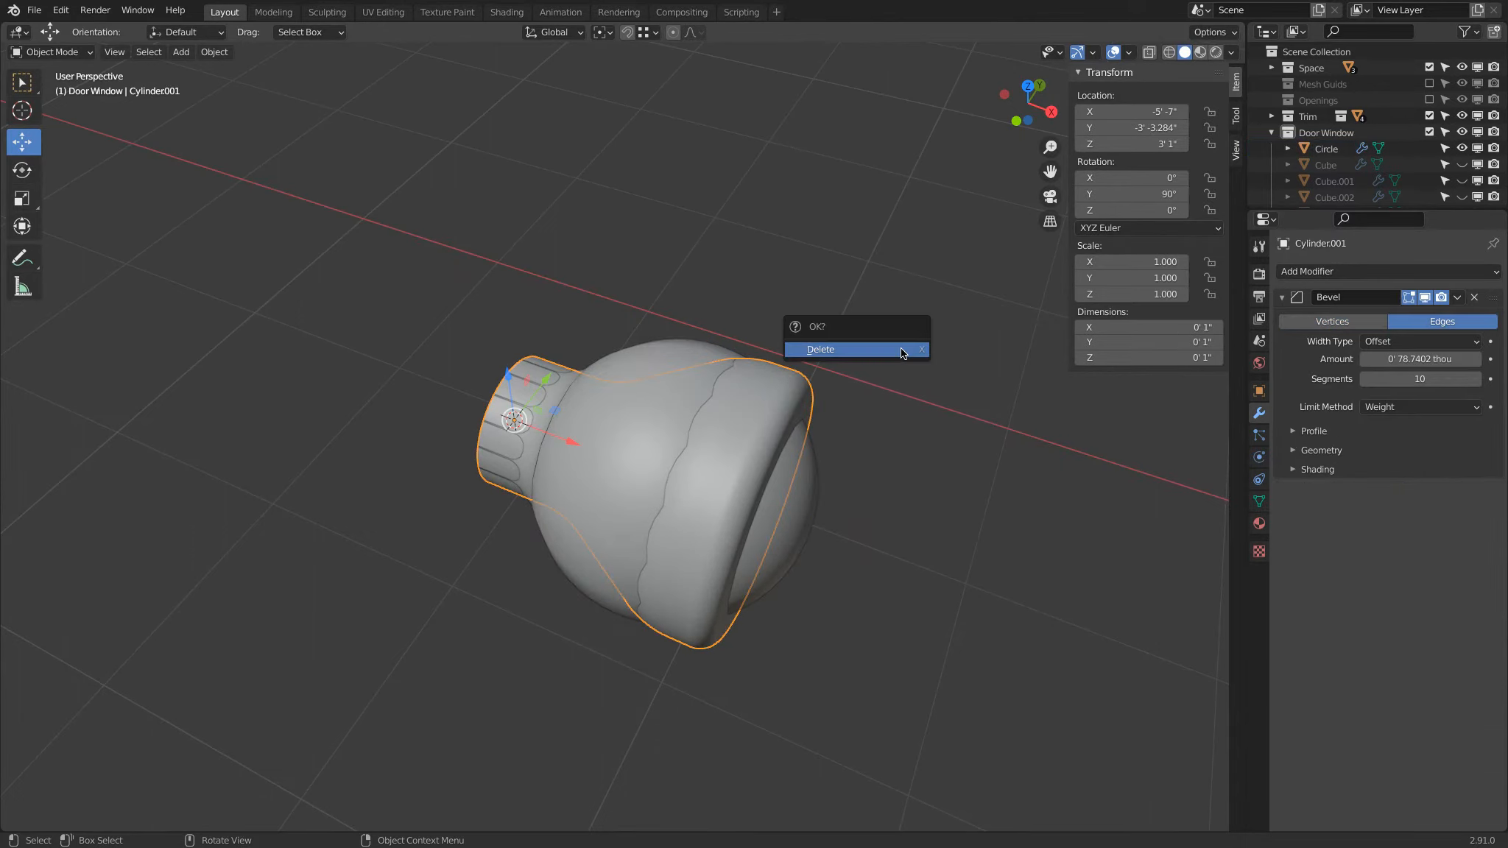
click(901, 350)
Step: Select the revolved knob and enable Calculate Order in its Screw modifier's normals settings
middle_drag(882, 387, 1001, 362)
click(714, 391)
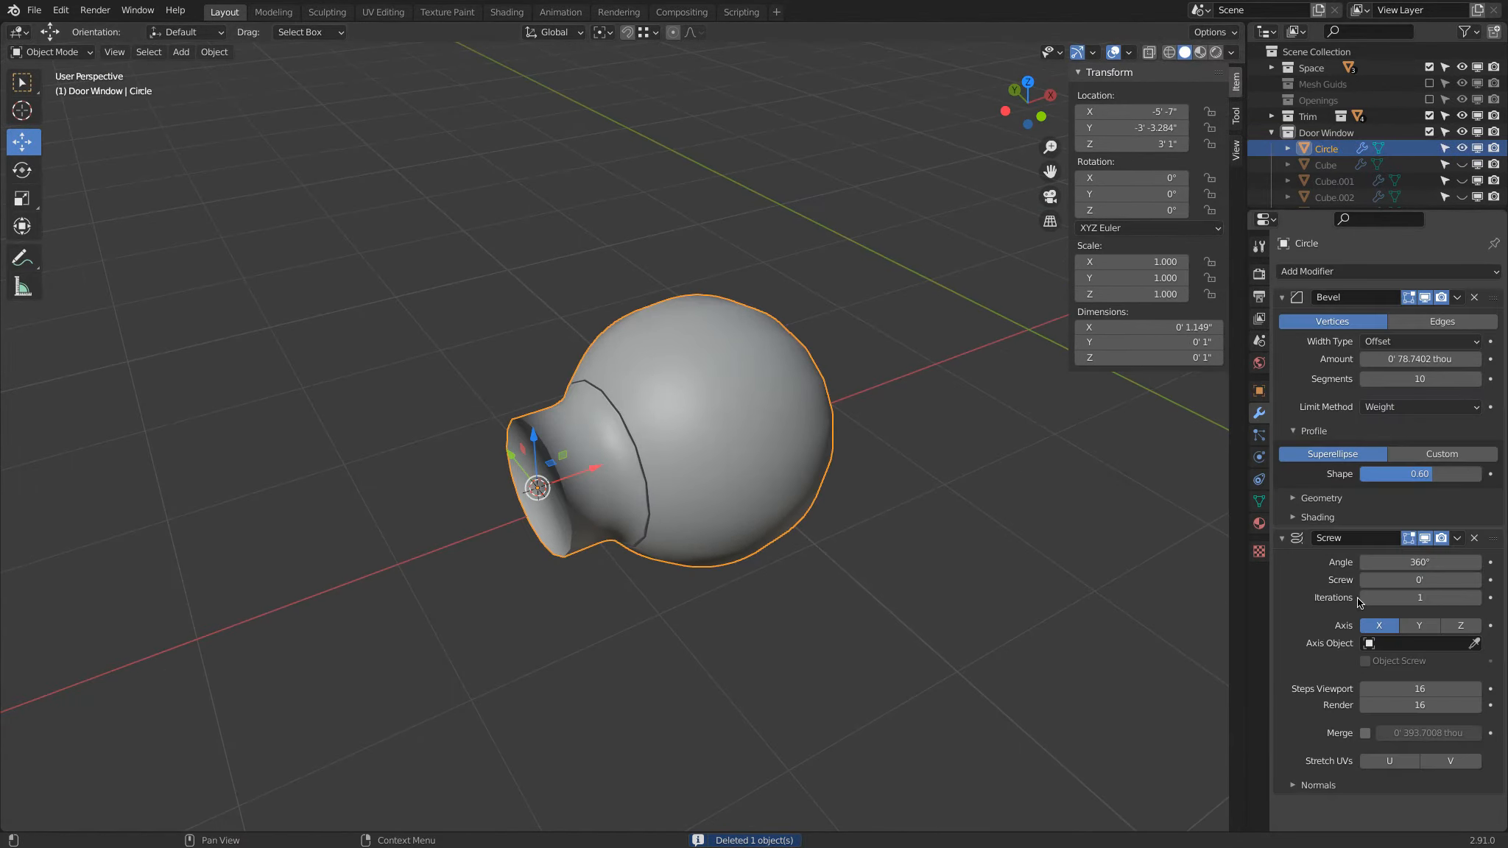
click(1297, 785)
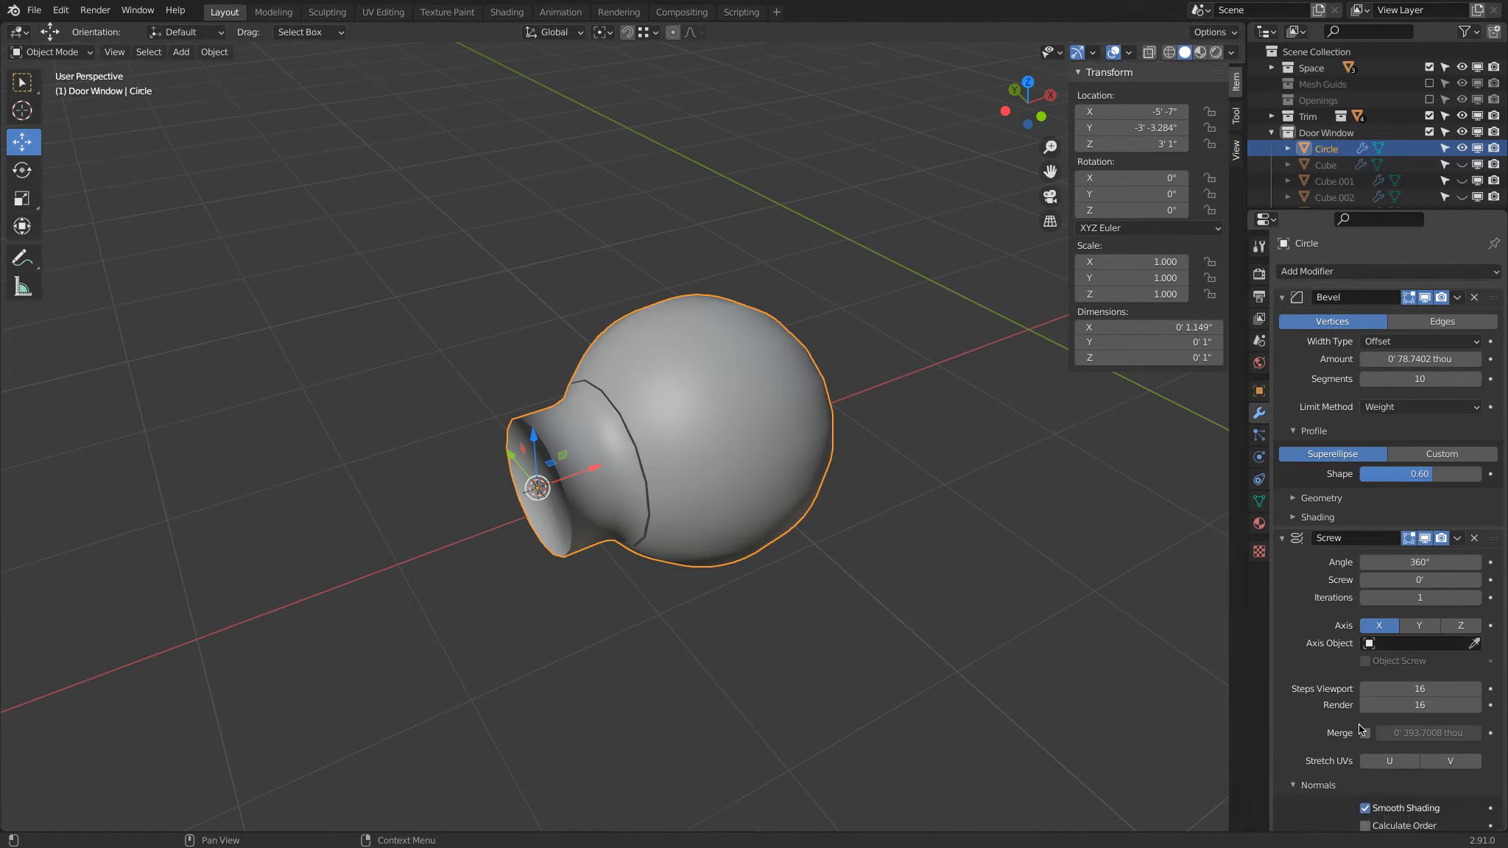
scroll(1325, 795, down, 1)
click(1365, 800)
middle_drag(952, 544, 957, 532)
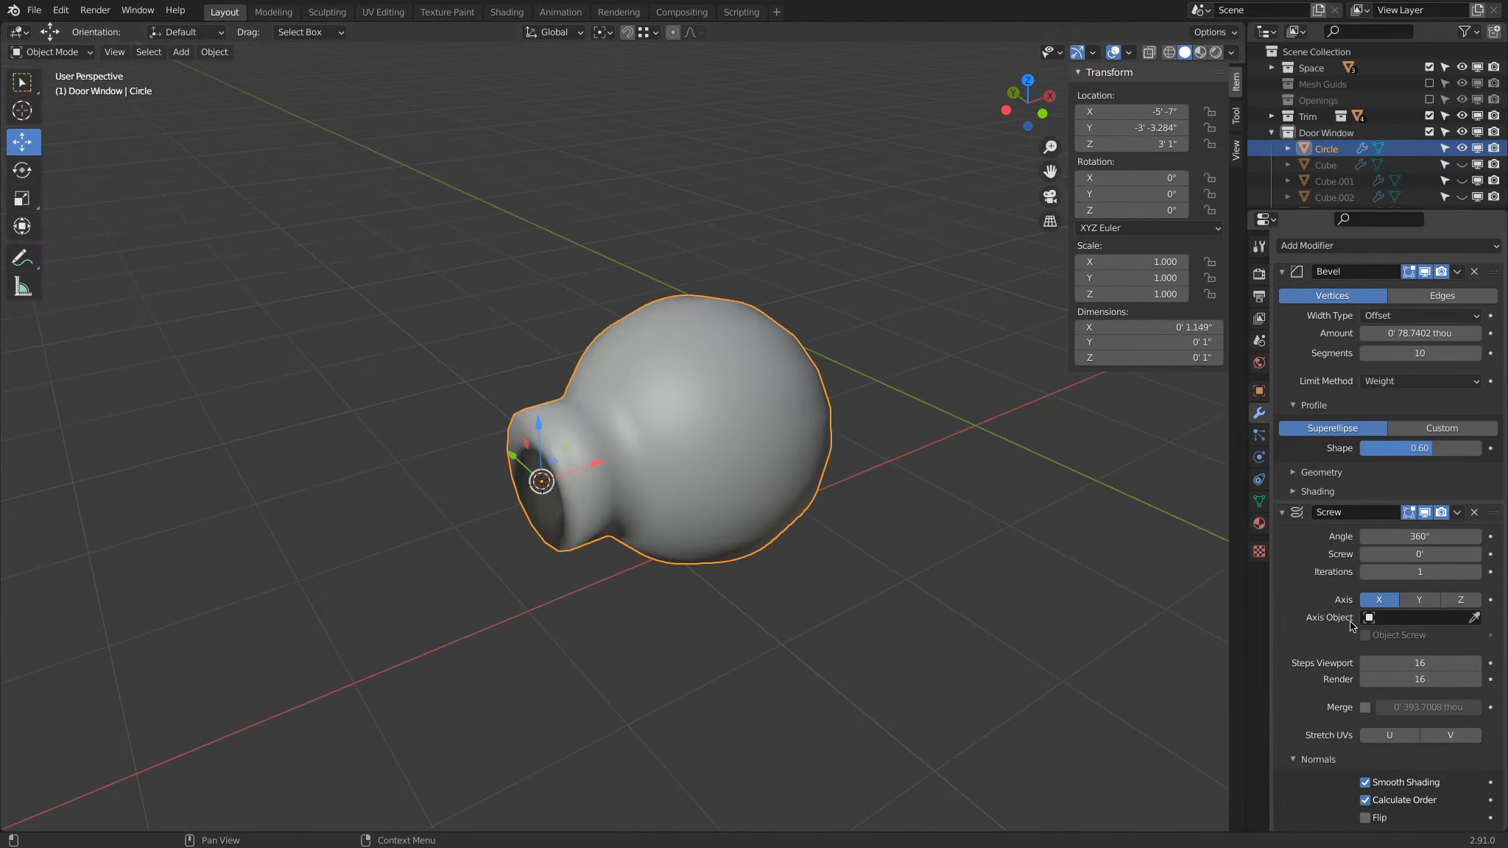
Step: Enable Auto Smooth at 30° for the revolved knob's mesh
click(1259, 501)
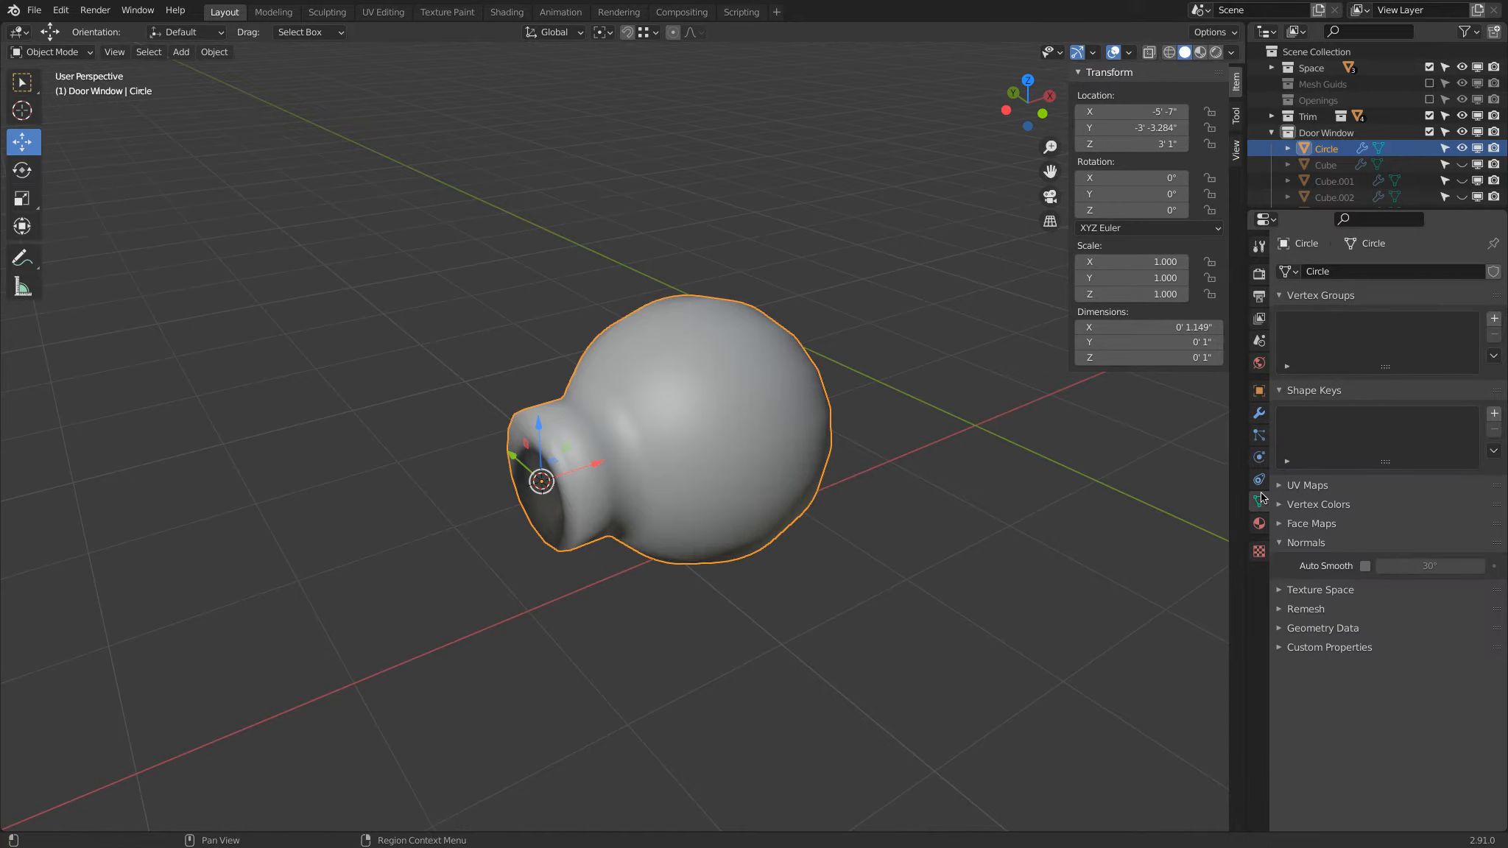
click(1364, 566)
middle_drag(881, 548, 1020, 510)
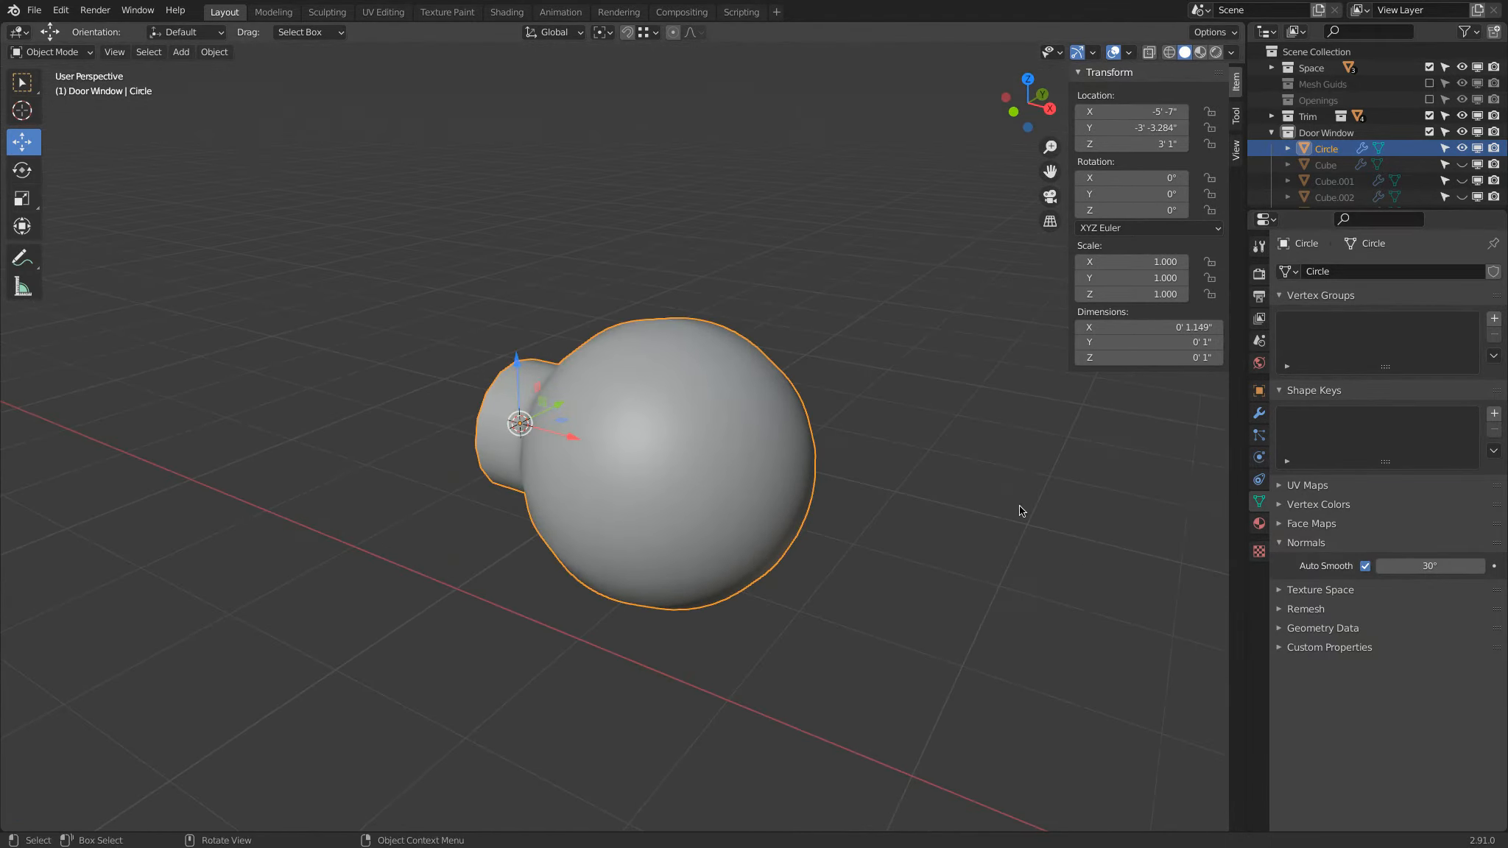
Step: Set the Screw modifier's viewport and render steps to 64 and look at the knob from the top
click(1259, 413)
click(1421, 691)
text(64)
key(Return)
middle_drag(931, 497, 650, 496)
scroll(650, 501, down, 5)
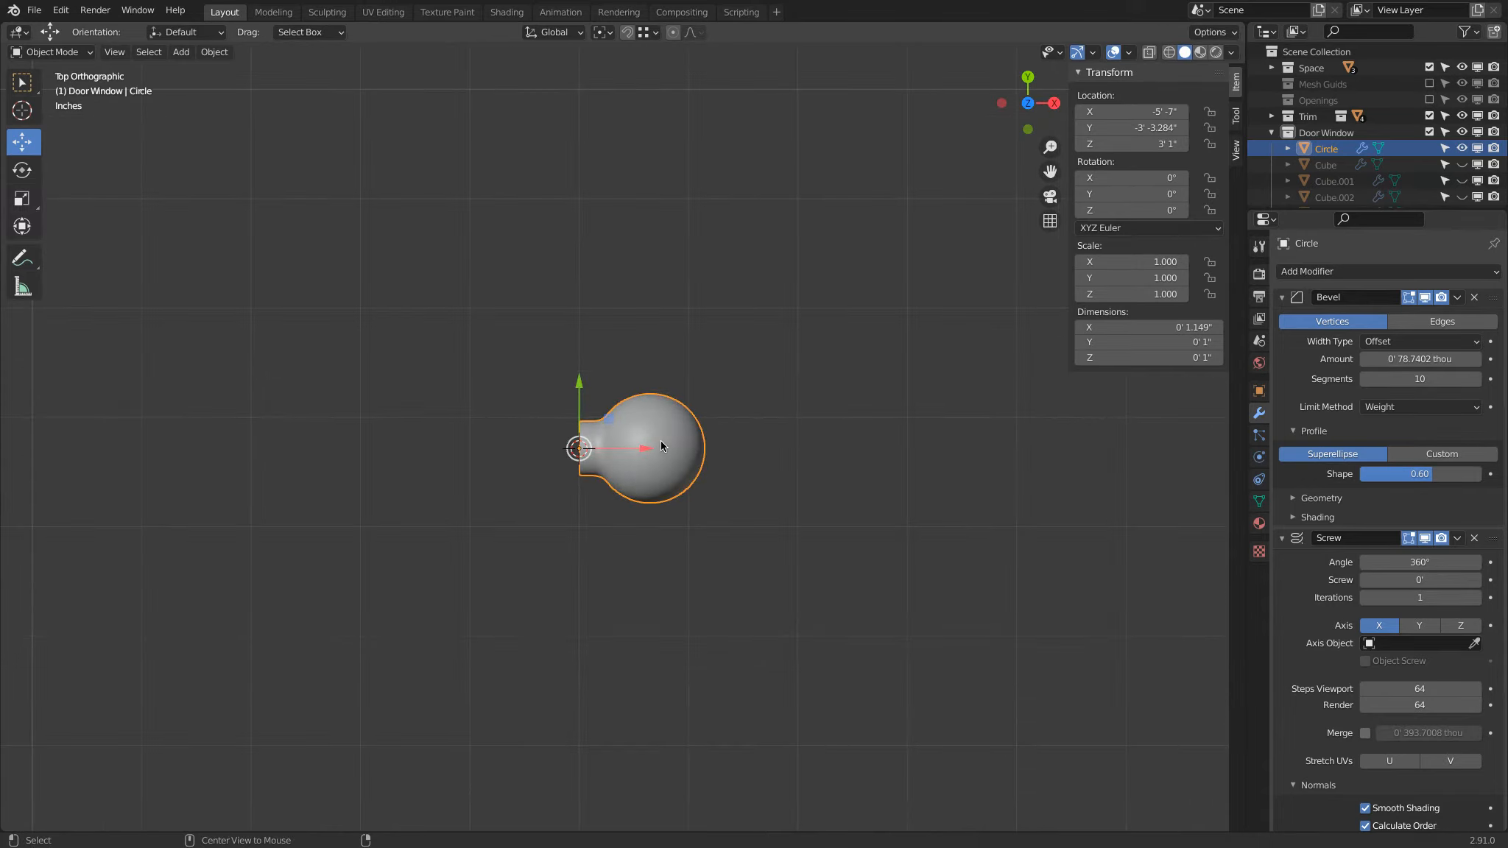
Step: Unhide all the hidden objects and select the remaining flat-faced knob on the neighboring door panel
key(alt+h)
middle_drag(761, 501, 578, 441)
key(alt+a)
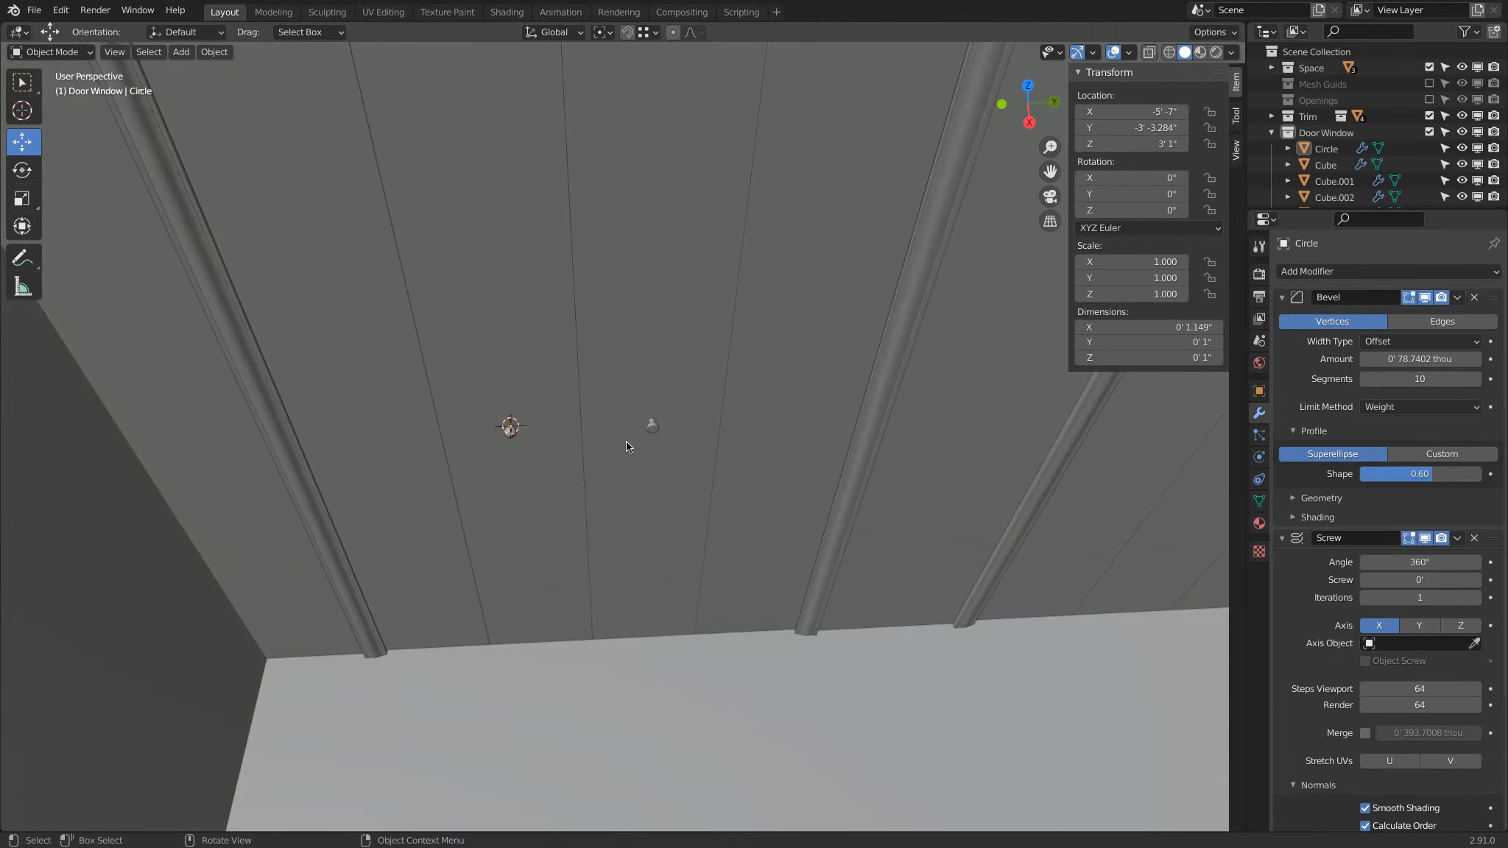
scroll(626, 441, up, 3)
scroll(626, 447, down, 1)
click(662, 417)
middle_drag(744, 443, 471, 484)
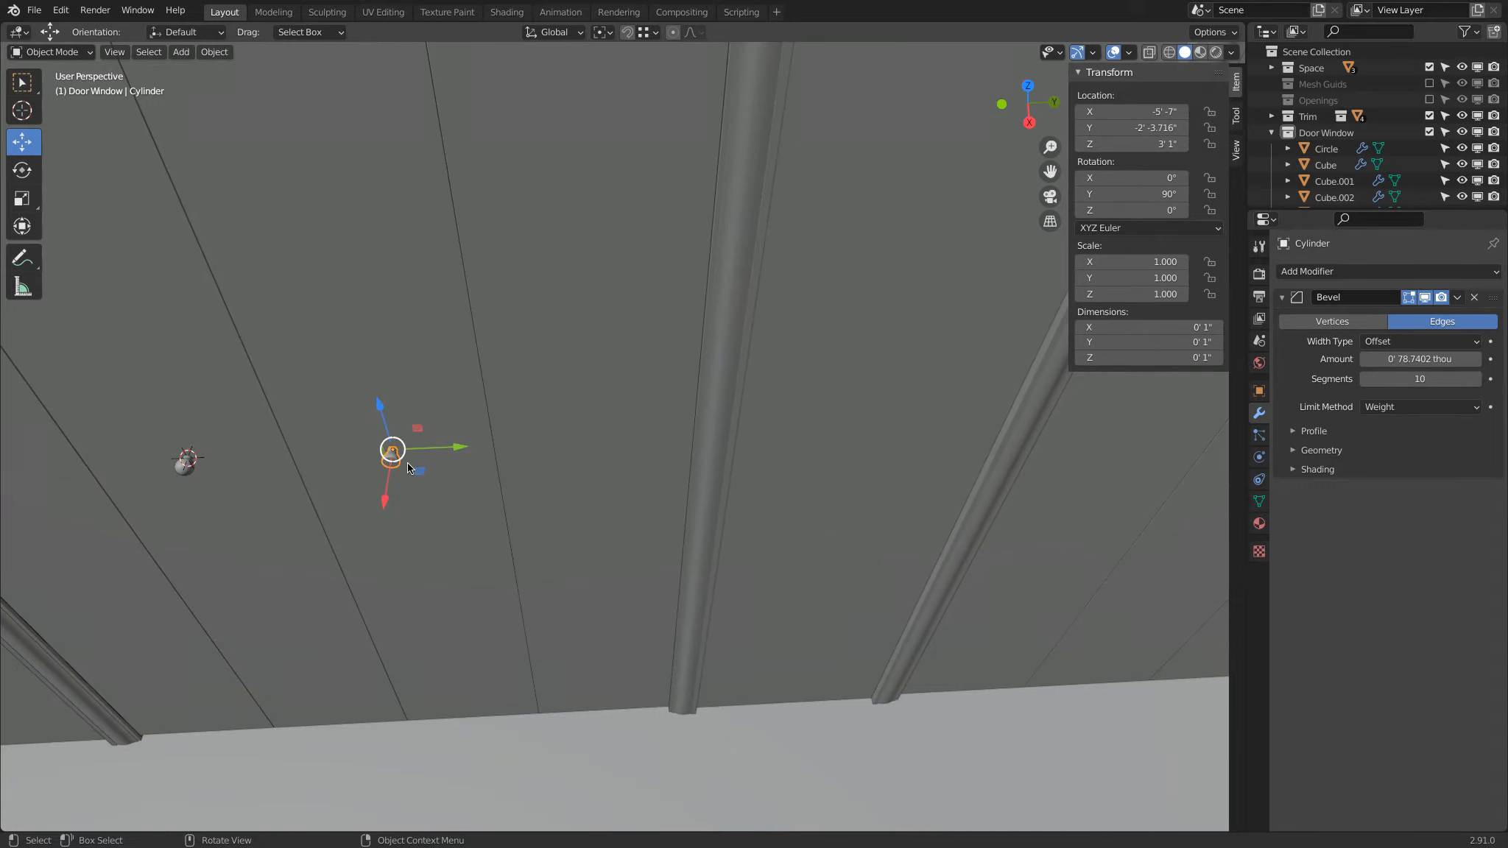
Step: Make a linked duplicate of the flat-faced knob in place and move it along Y onto the neighboring door
scroll(427, 463, down, 3)
middle_drag(447, 461, 349, 500)
key(alt+d)
key(Escape)
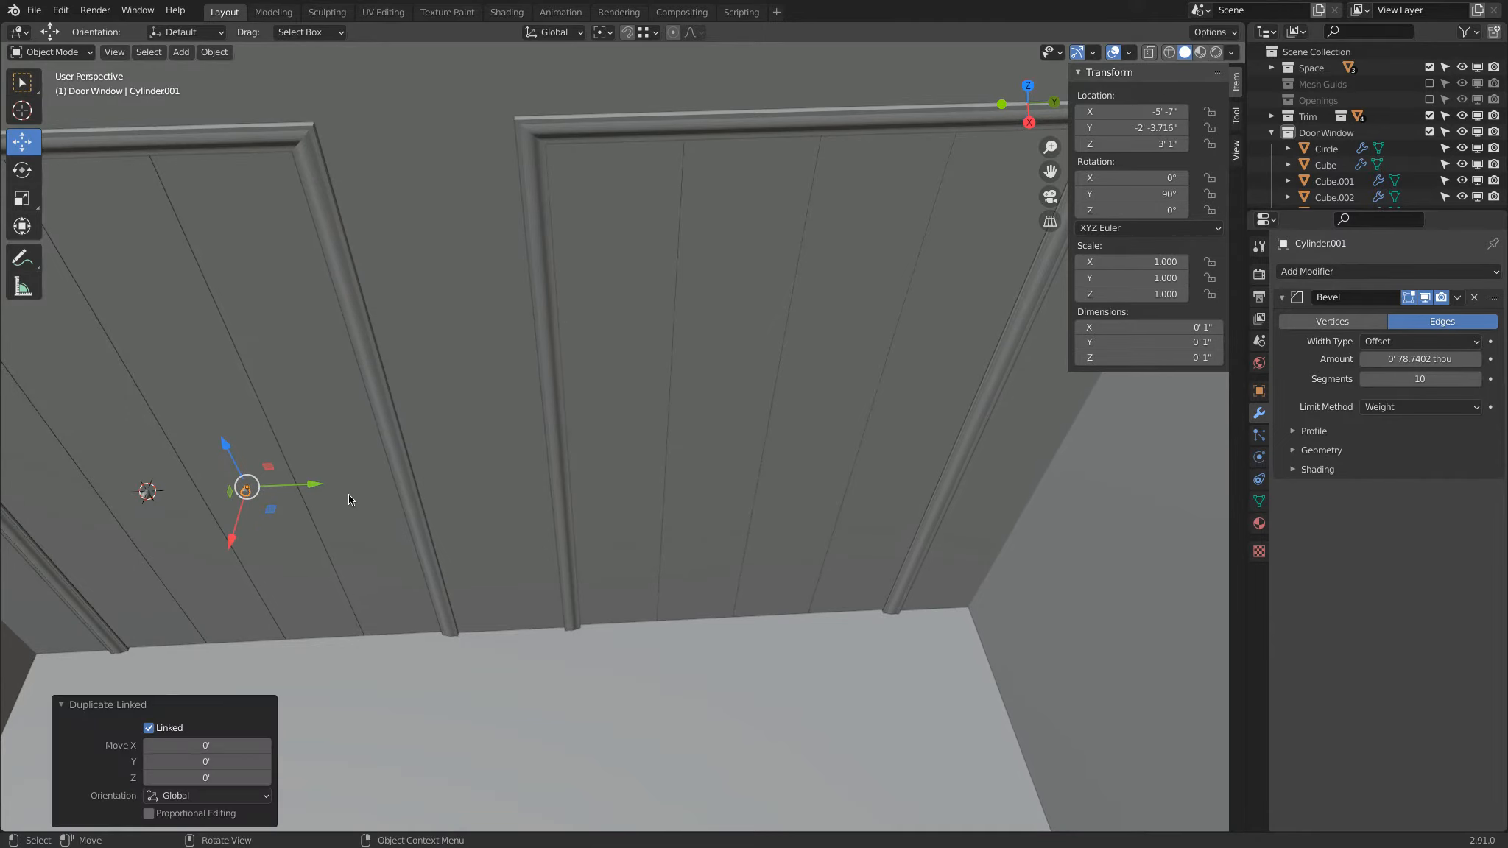
drag(314, 487, 781, 506)
Step: Set snapping to Edge Center and snap the 3D cursor to the midpoint of the second door's middle-left panel's bottom edge
click(685, 593)
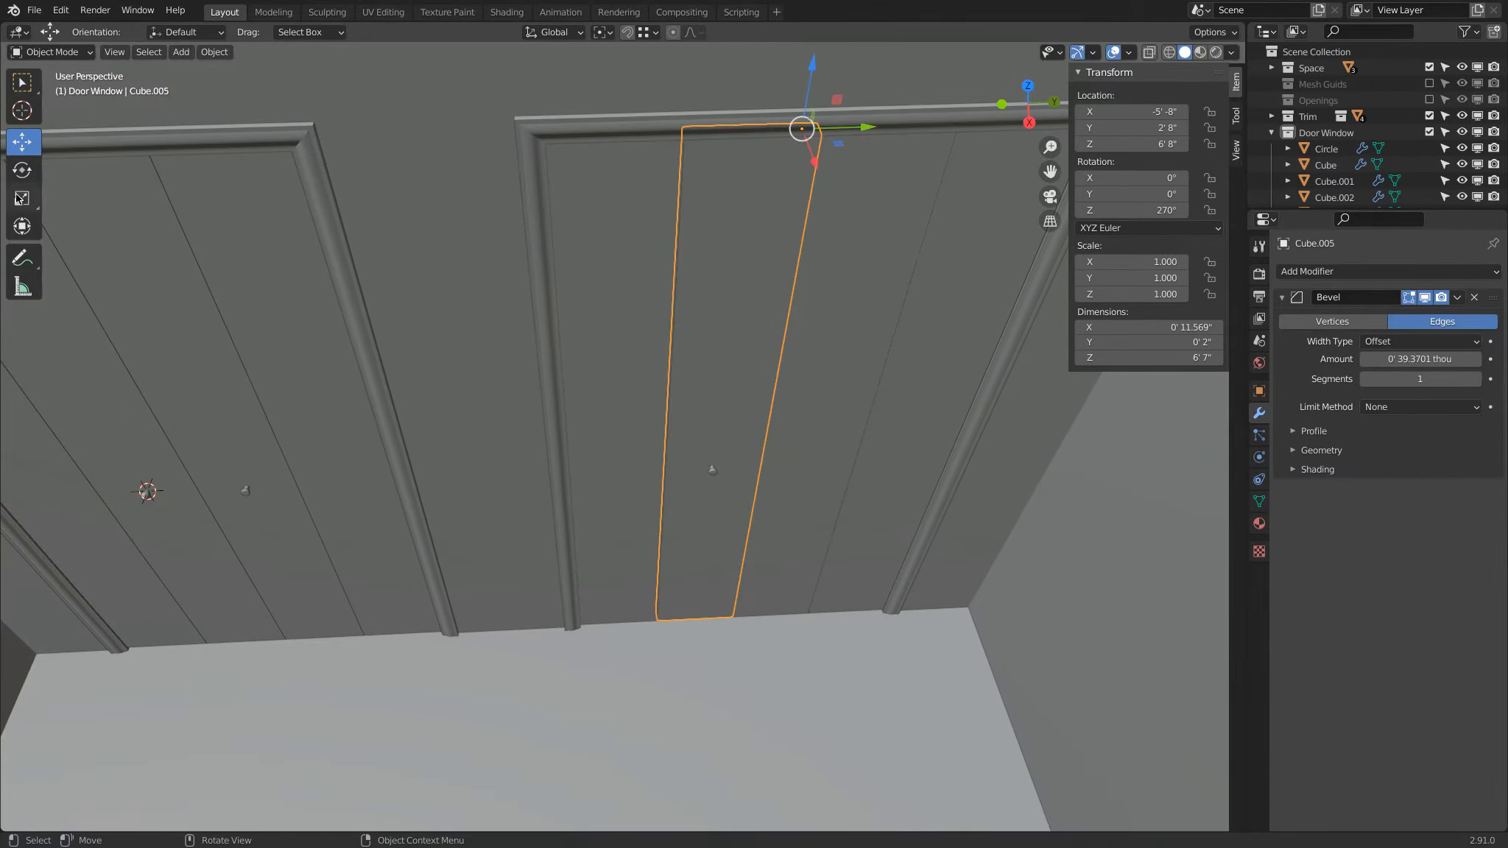
click(21, 112)
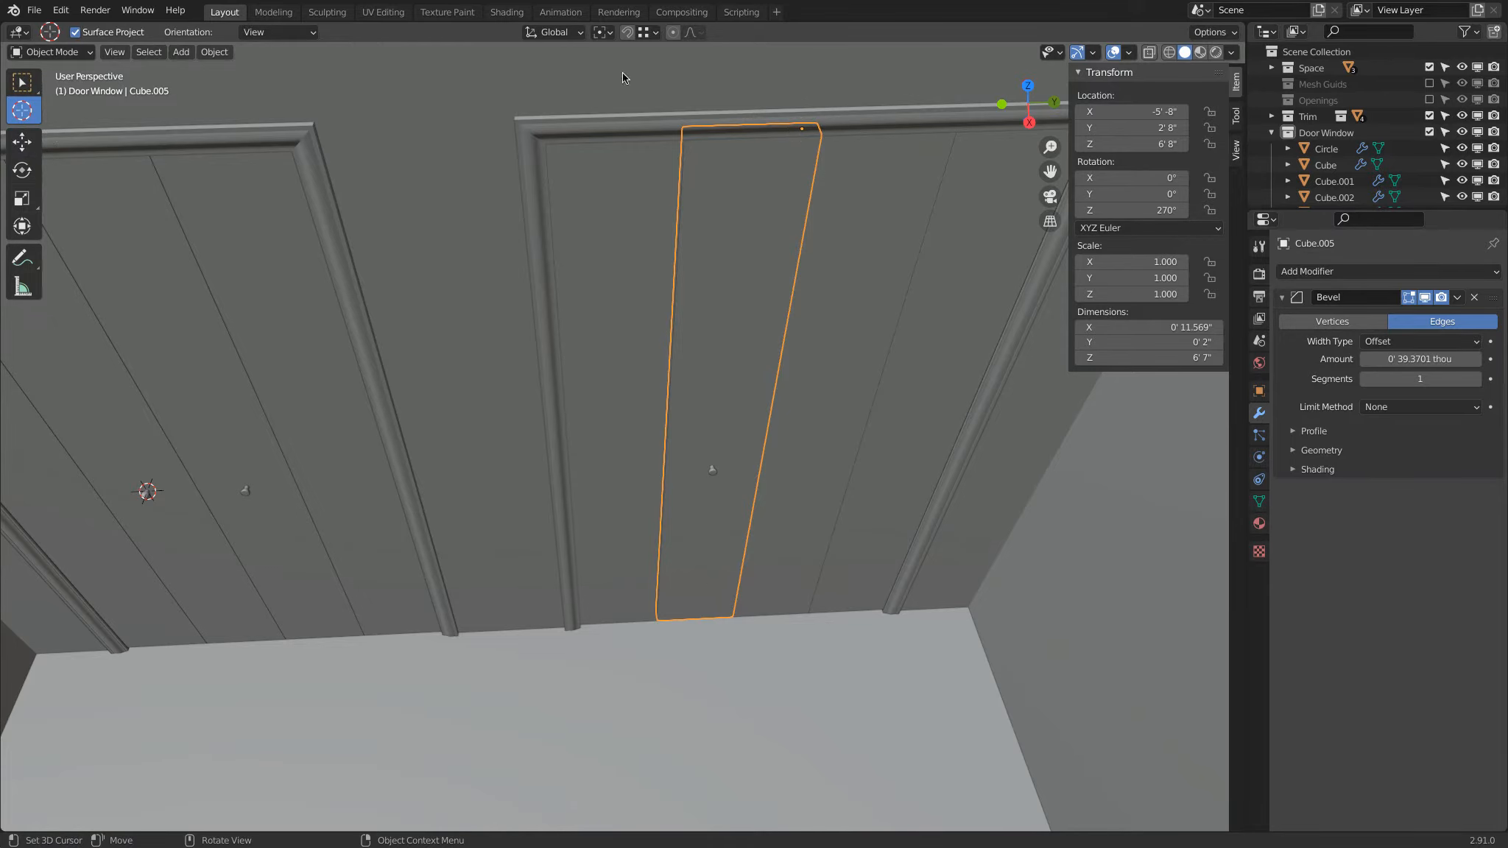
click(644, 33)
click(611, 162)
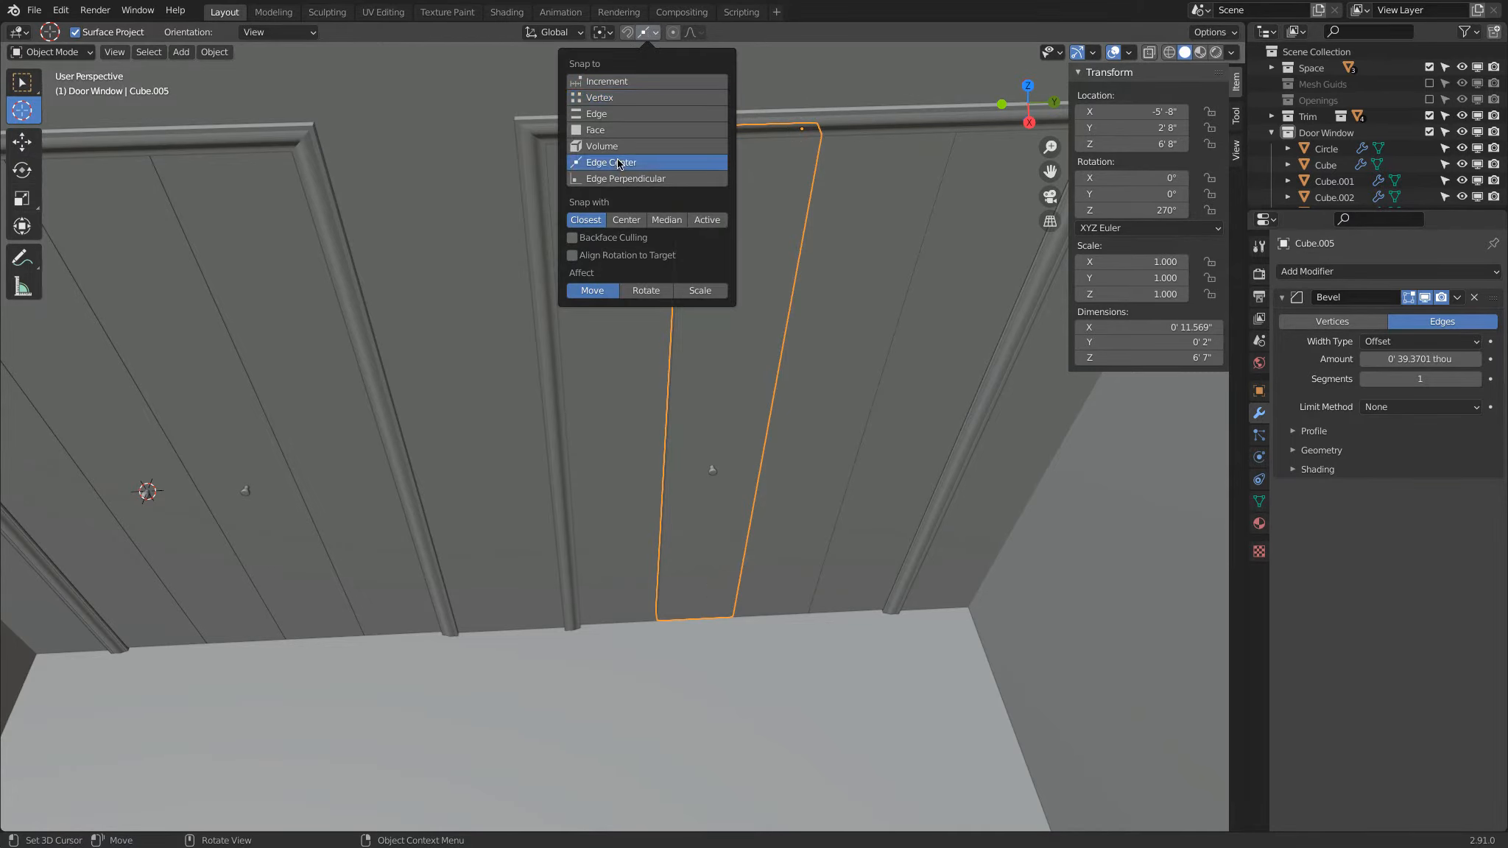
drag(733, 603, 696, 618)
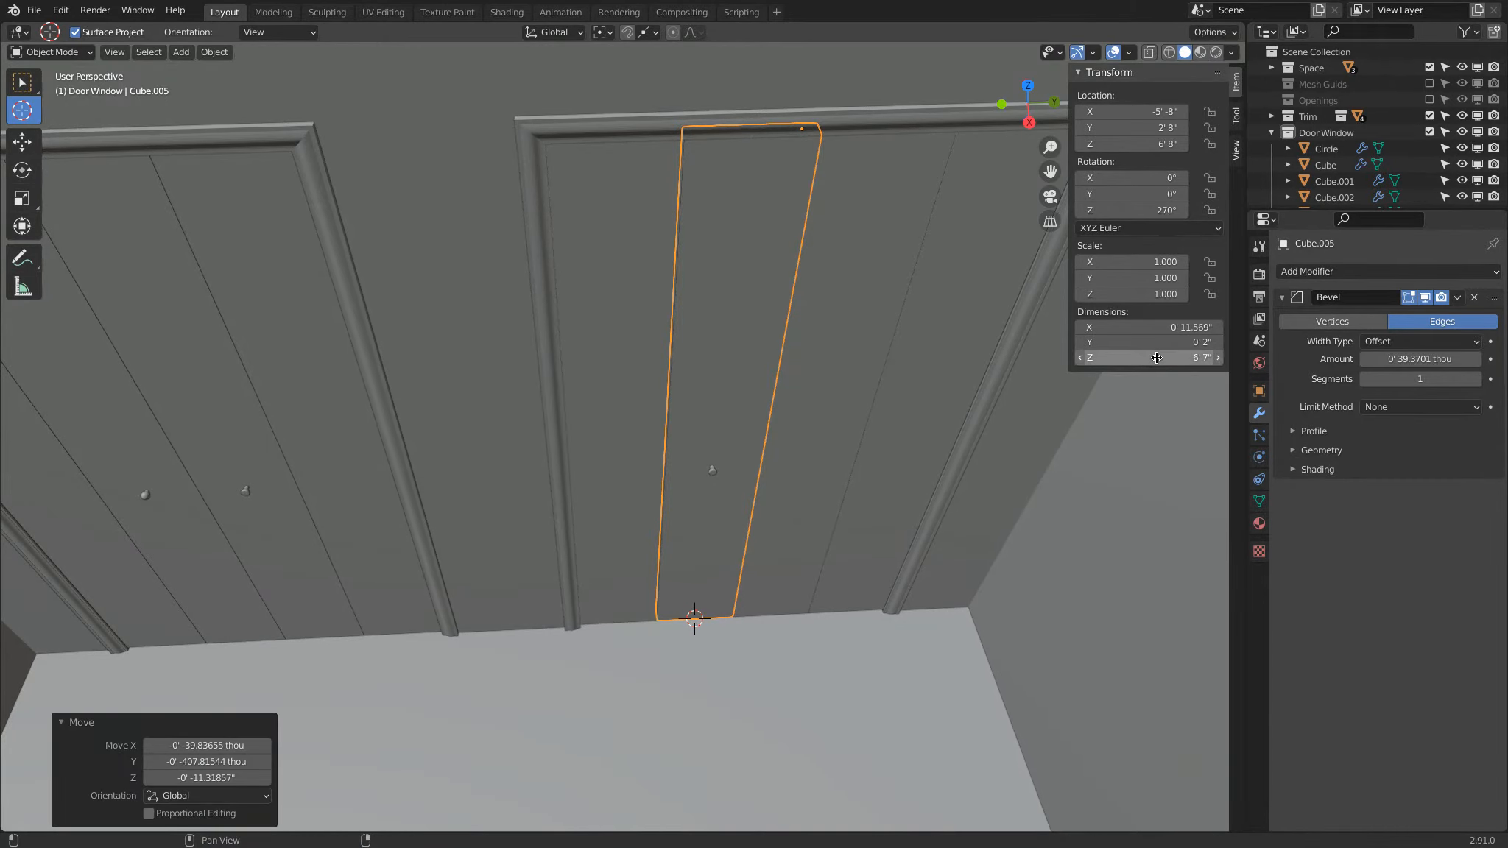
Step: Set the 3D cursor's Z location to 3' 1"
click(1236, 150)
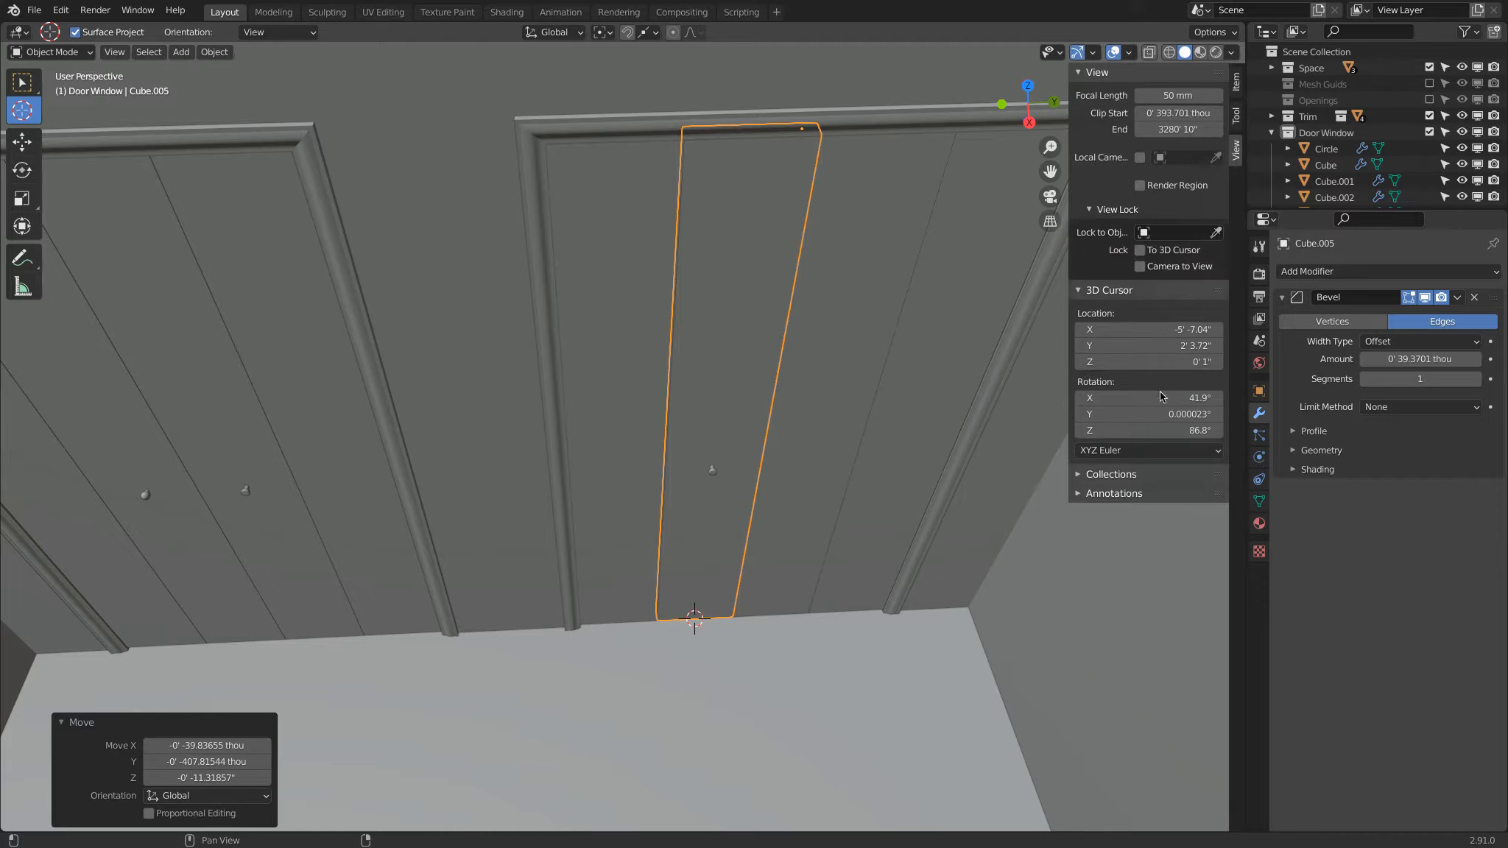
click(1142, 361)
click(1142, 364)
key(Return)
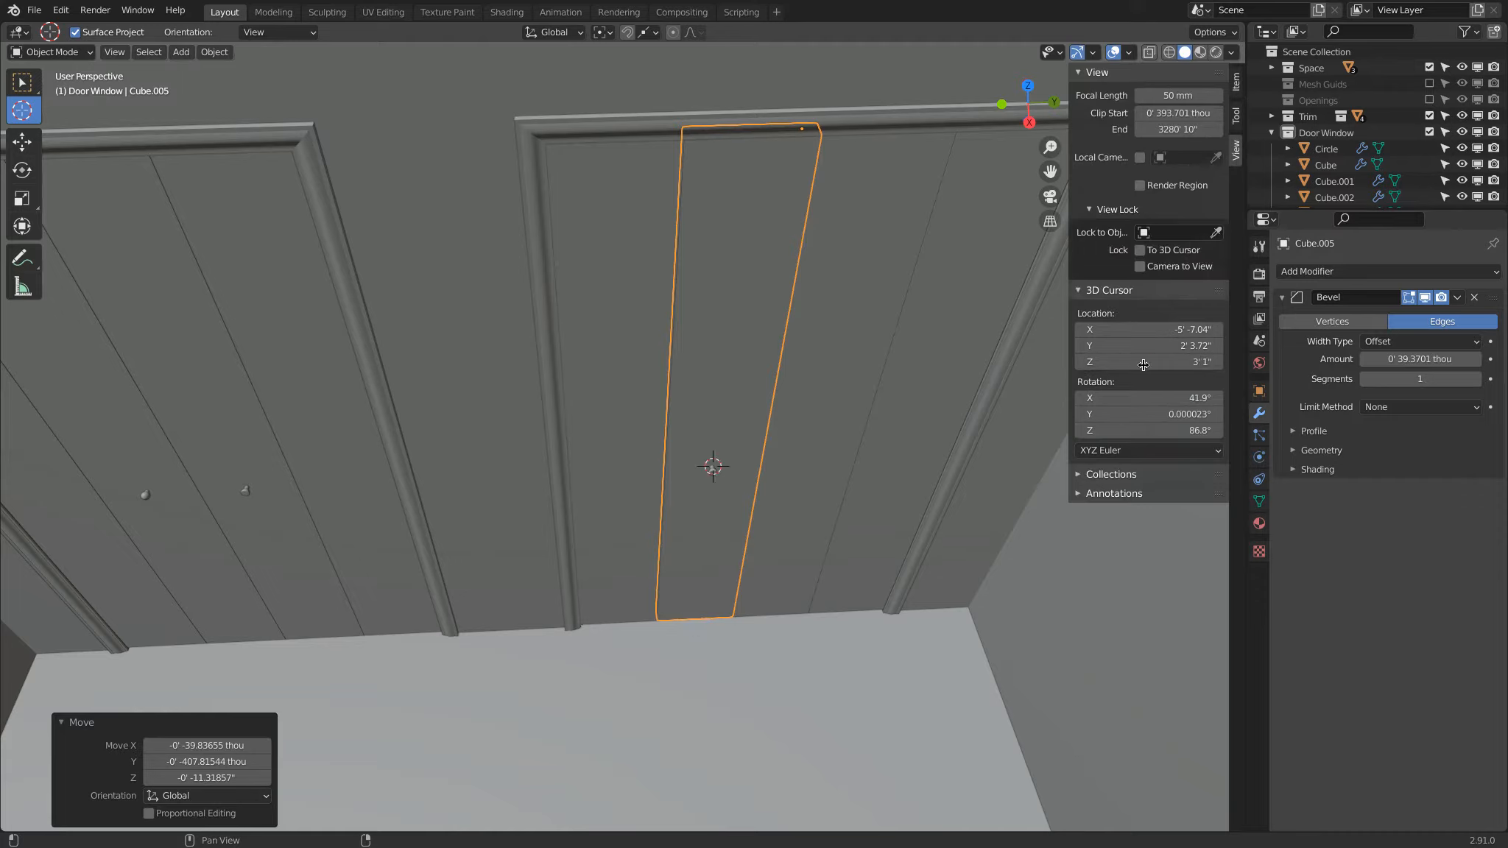
Step: Select the knob copy on the second door and snap it to the 3D cursor
click(22, 82)
click(721, 475)
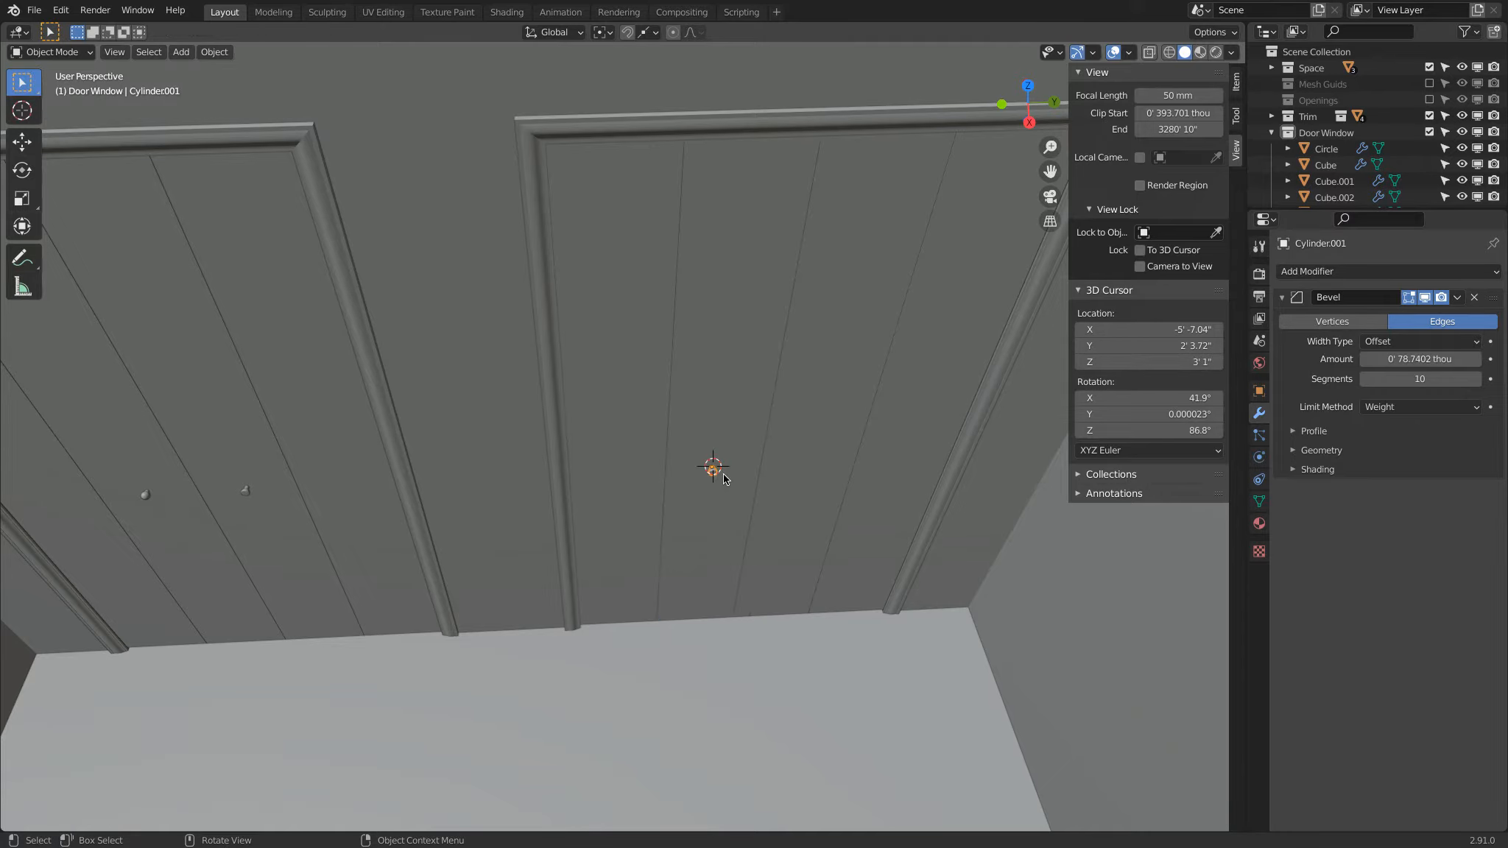
key(shift+s)
click(888, 402)
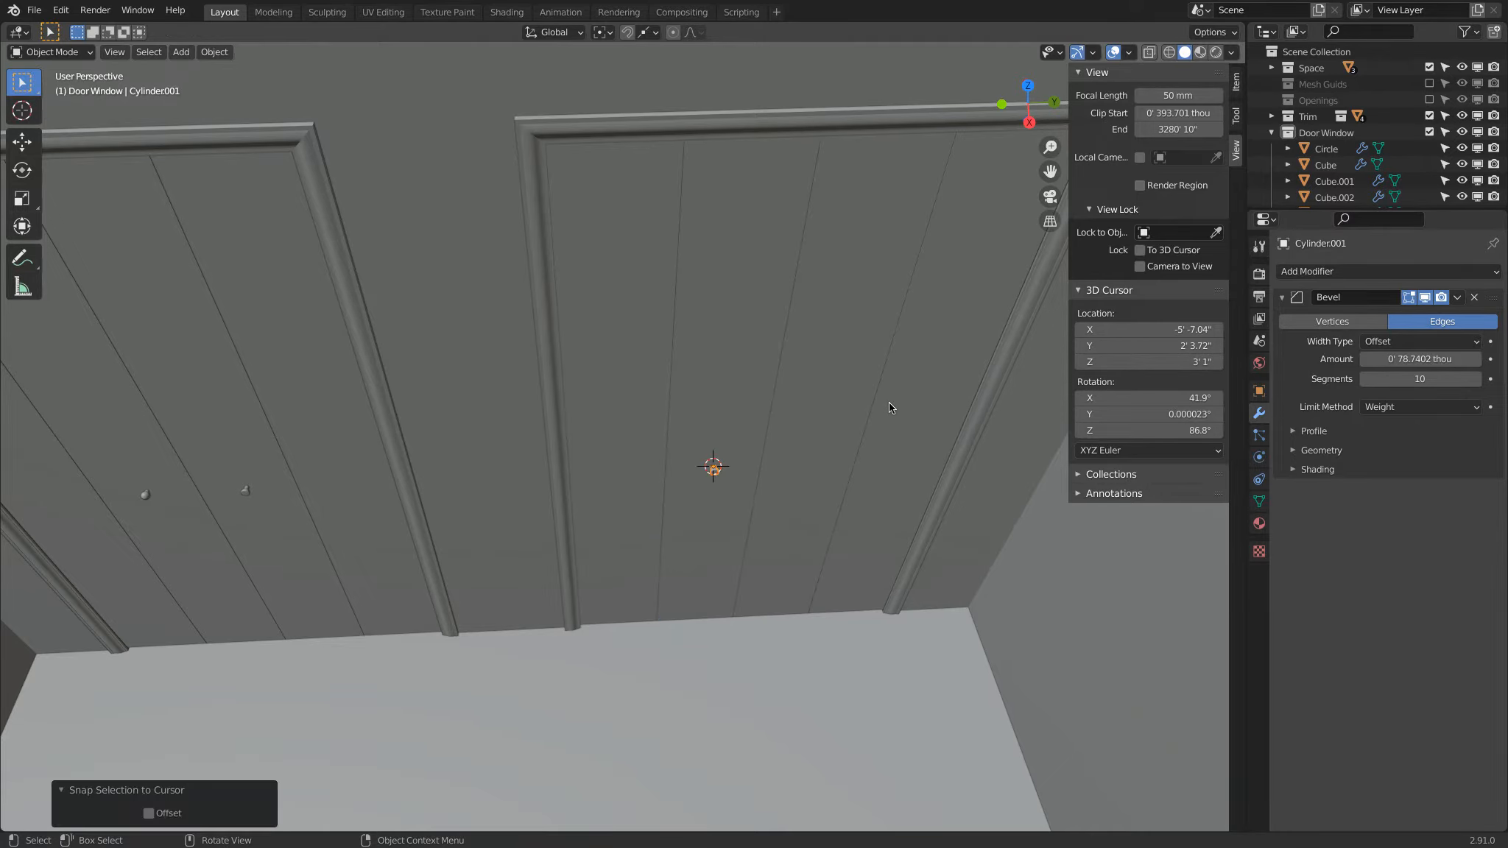
key(shift+s)
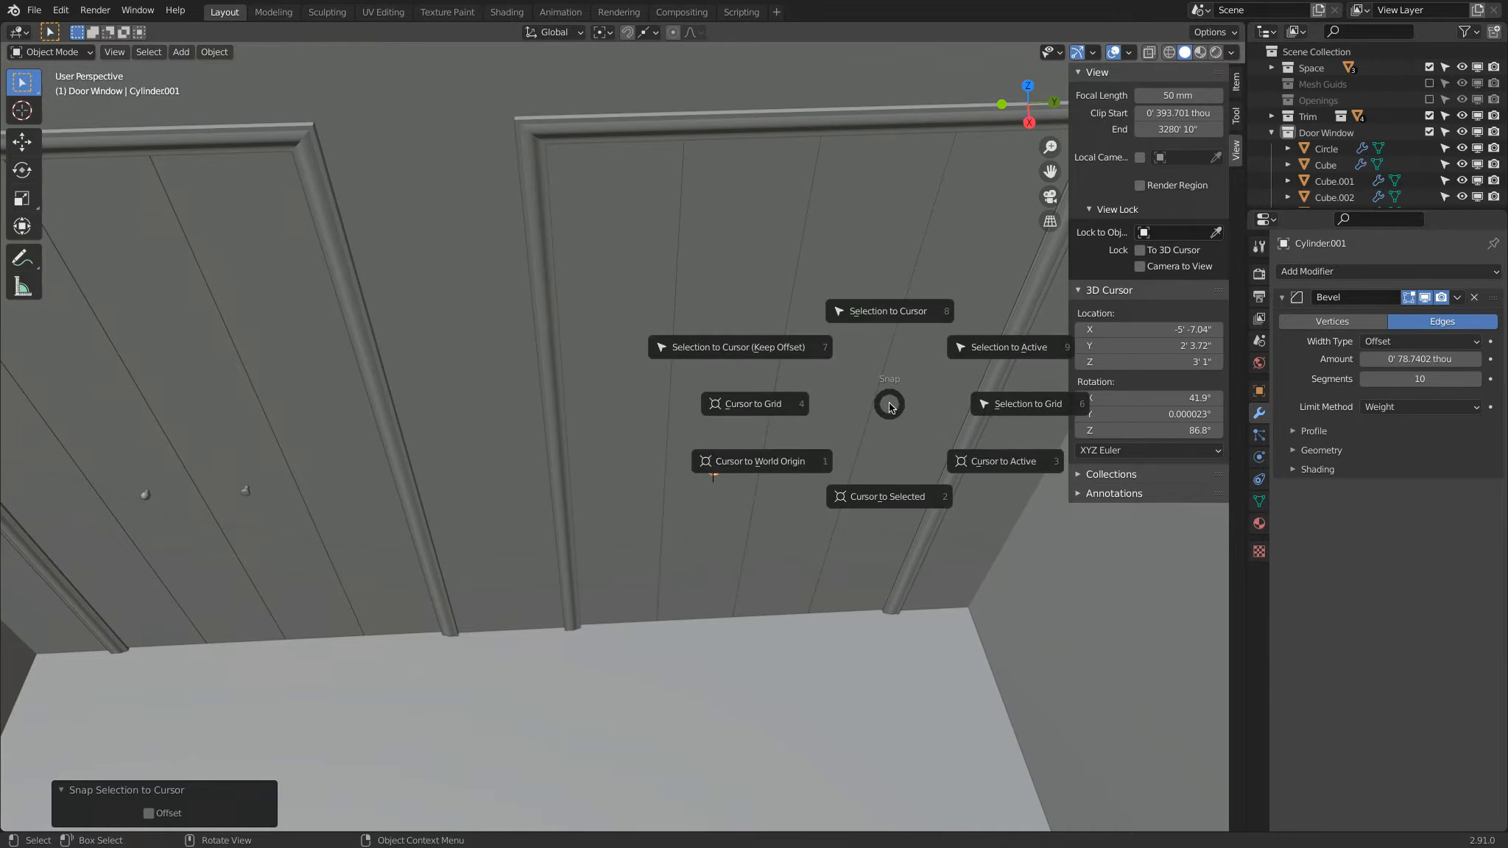
click(923, 311)
Step: Make a linked duplicate of the snapped knob and place it loosely near the adjacent door panel
scroll(811, 446, up, 2)
middle_drag(810, 446, 465, 387)
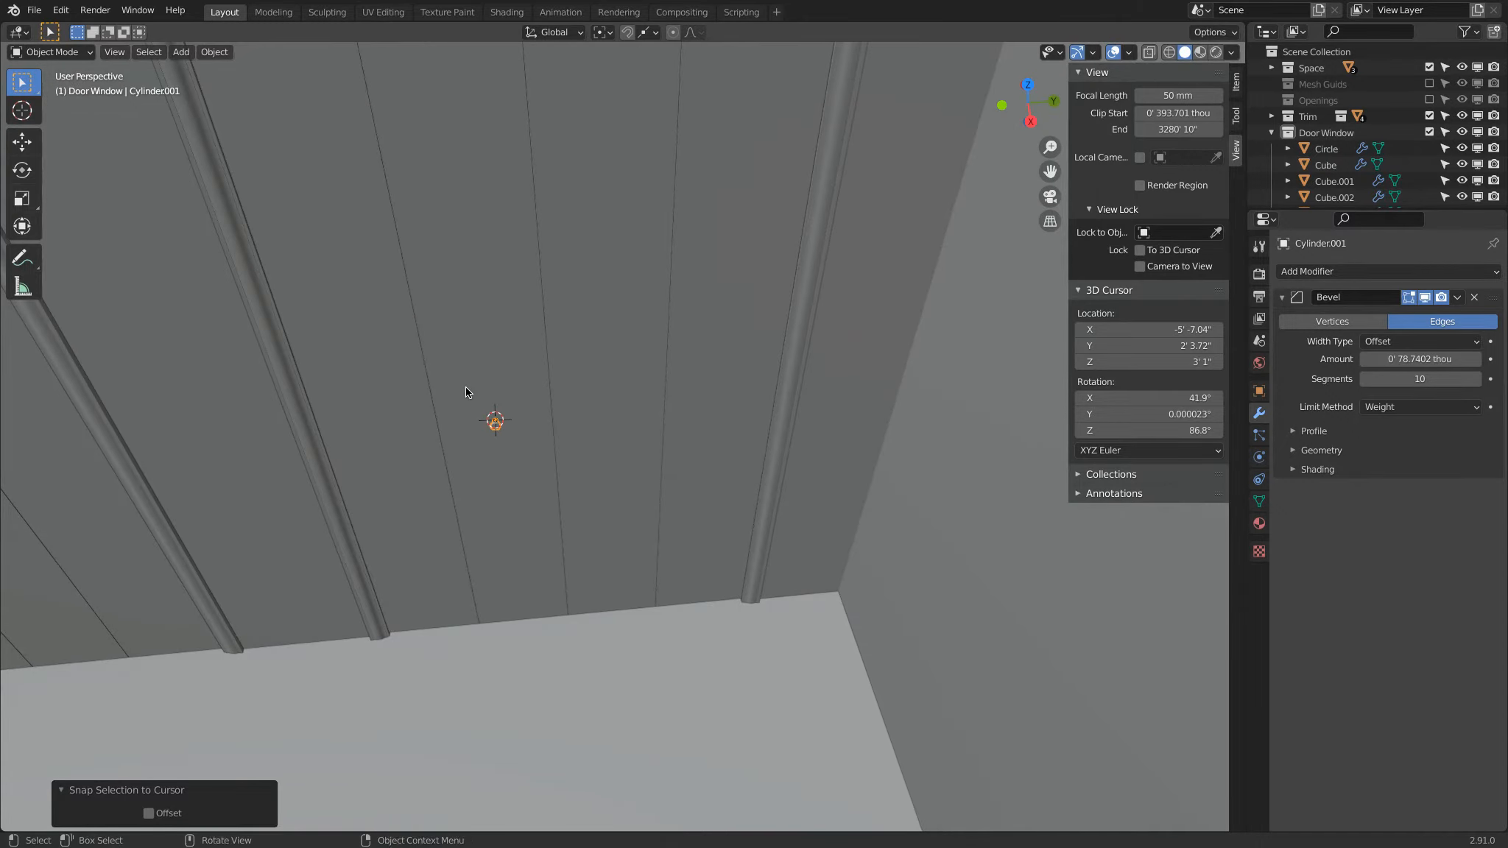
key(alt+d)
click(637, 475)
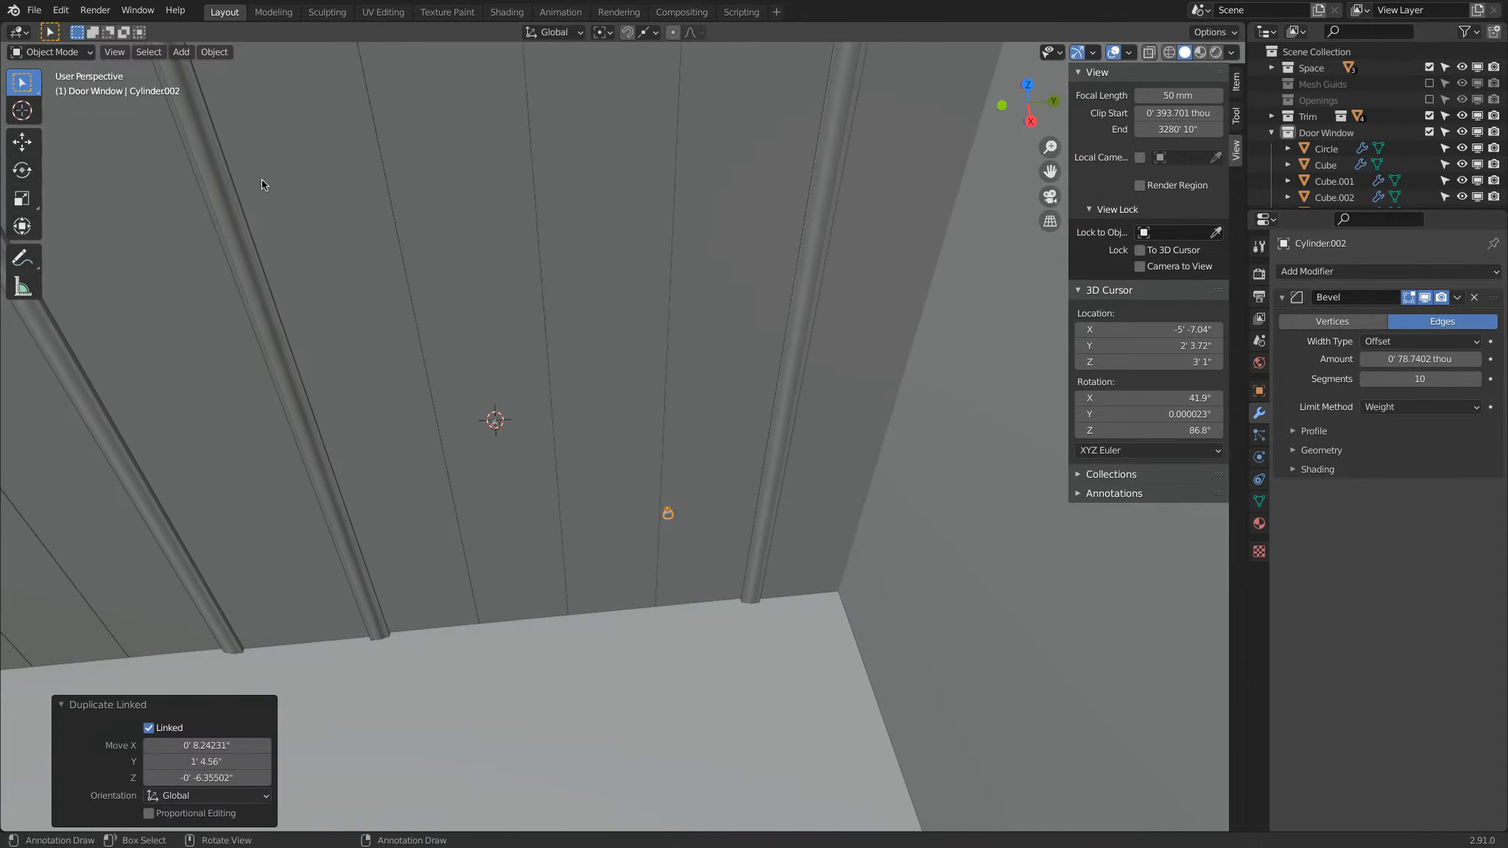
Step: Snap the 3D cursor to the midpoint of the adjacent panel's bottom edge and raise it 3 ft to Z 3' 1"
click(35, 115)
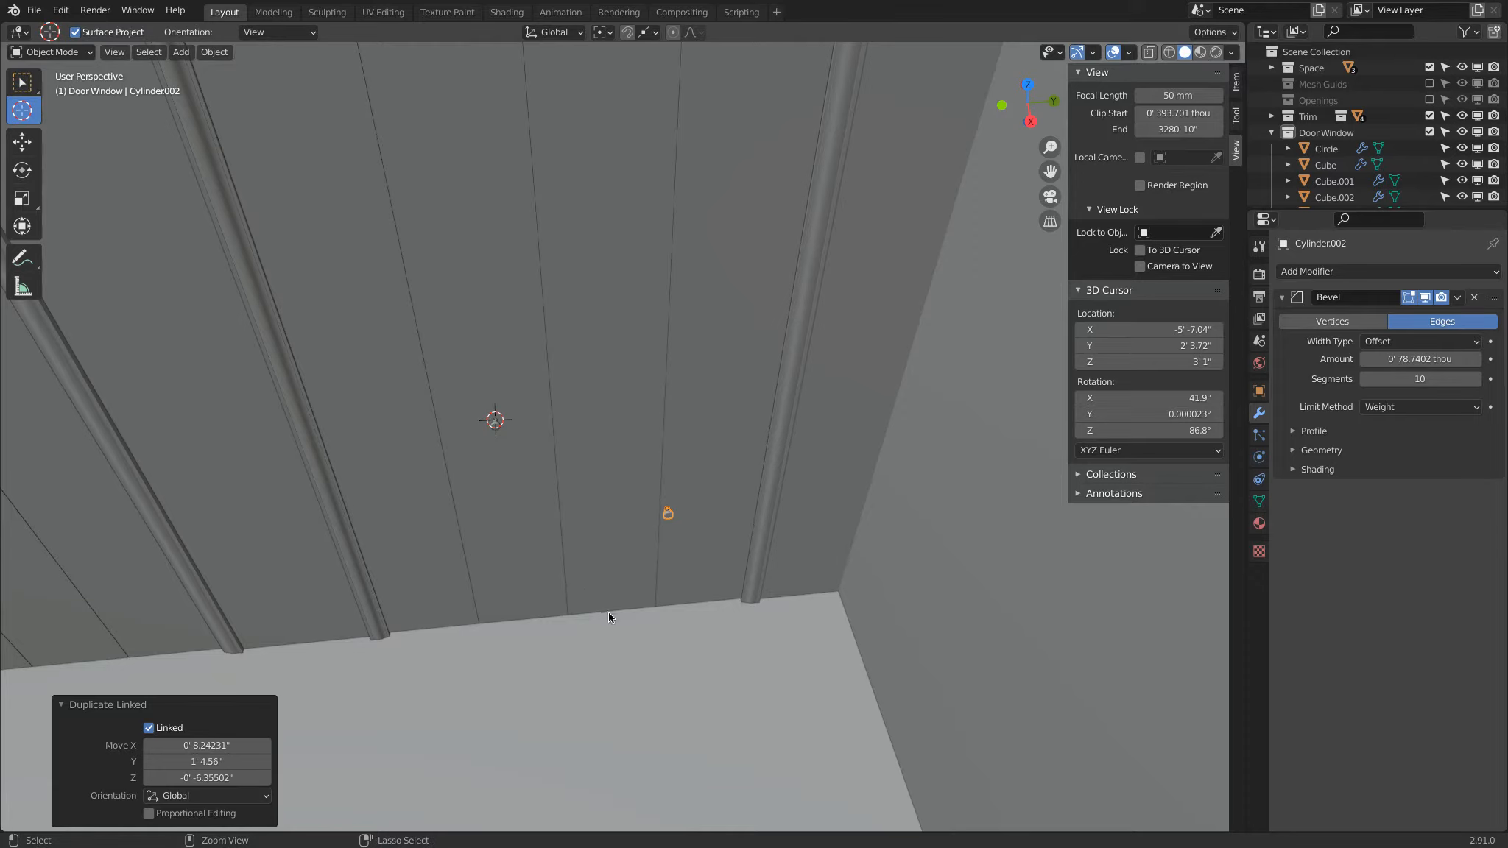
drag(615, 559, 611, 610)
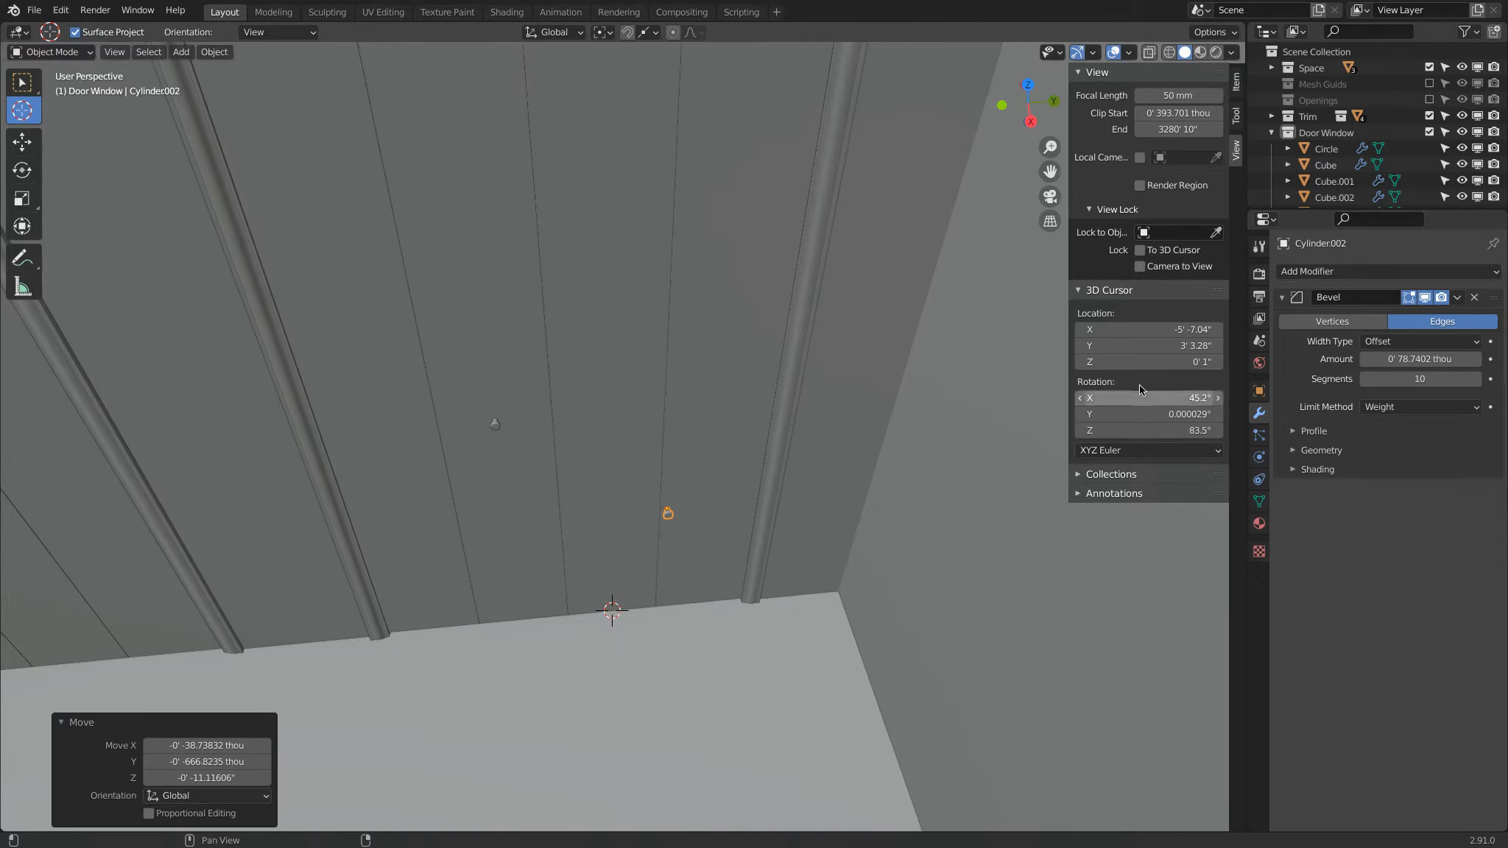
drag(1146, 361, 1146, 360)
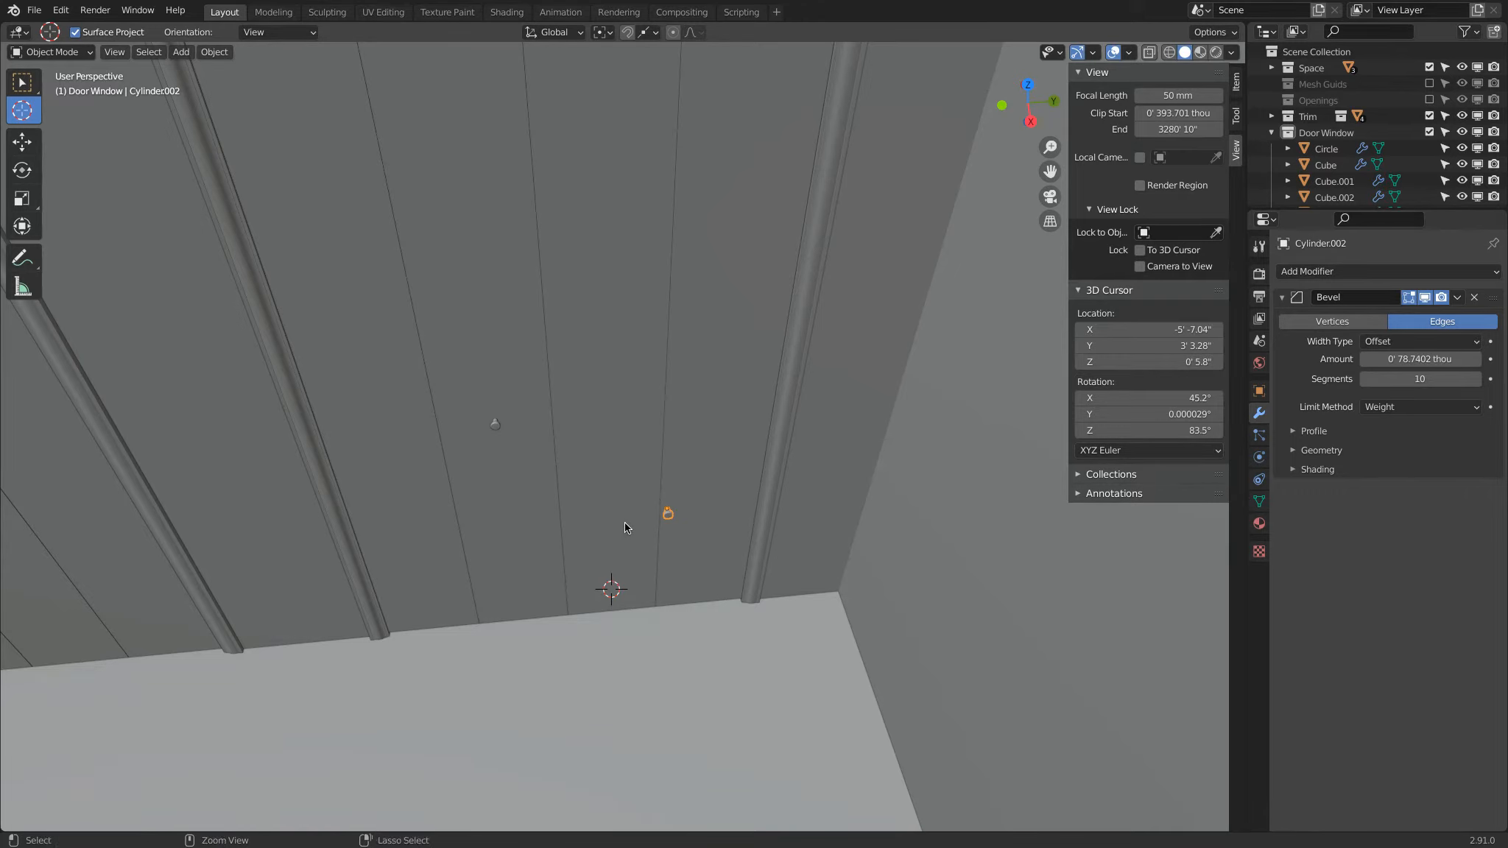
key(ctrl+z)
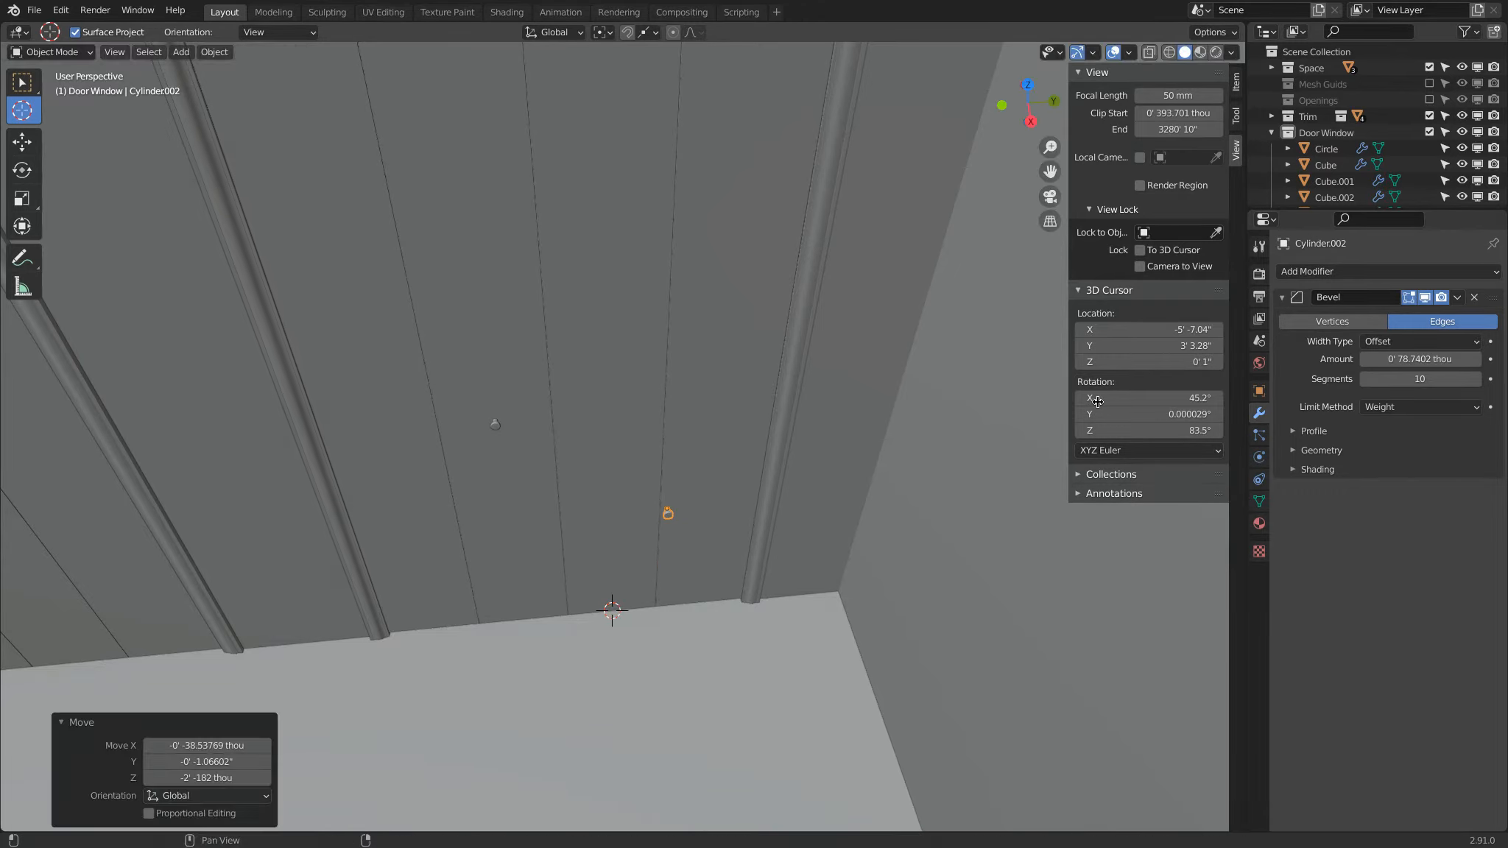
click(1140, 363)
click(1141, 363)
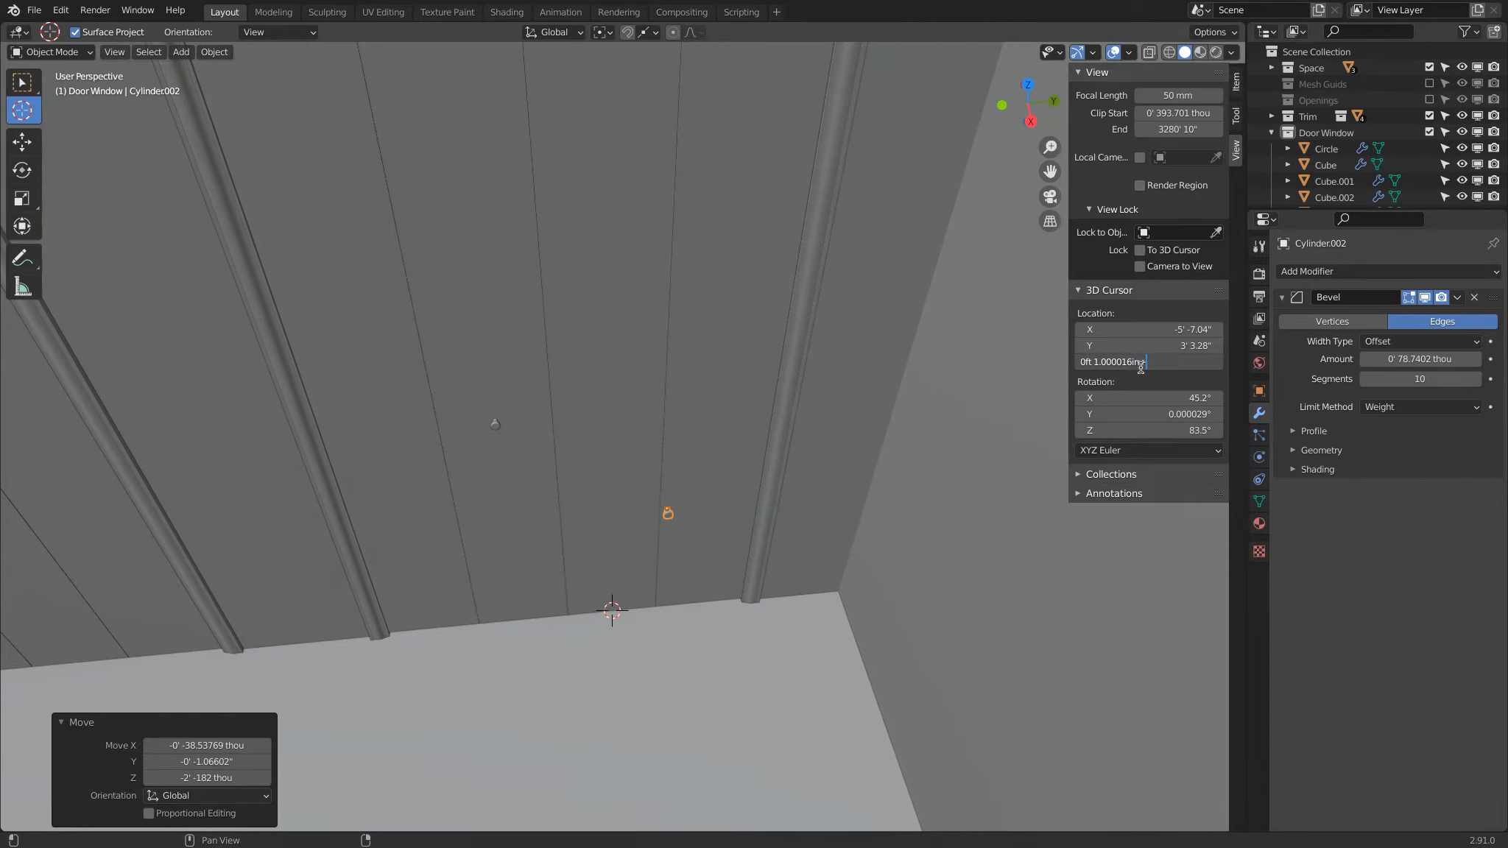
text(+3)
key(Return)
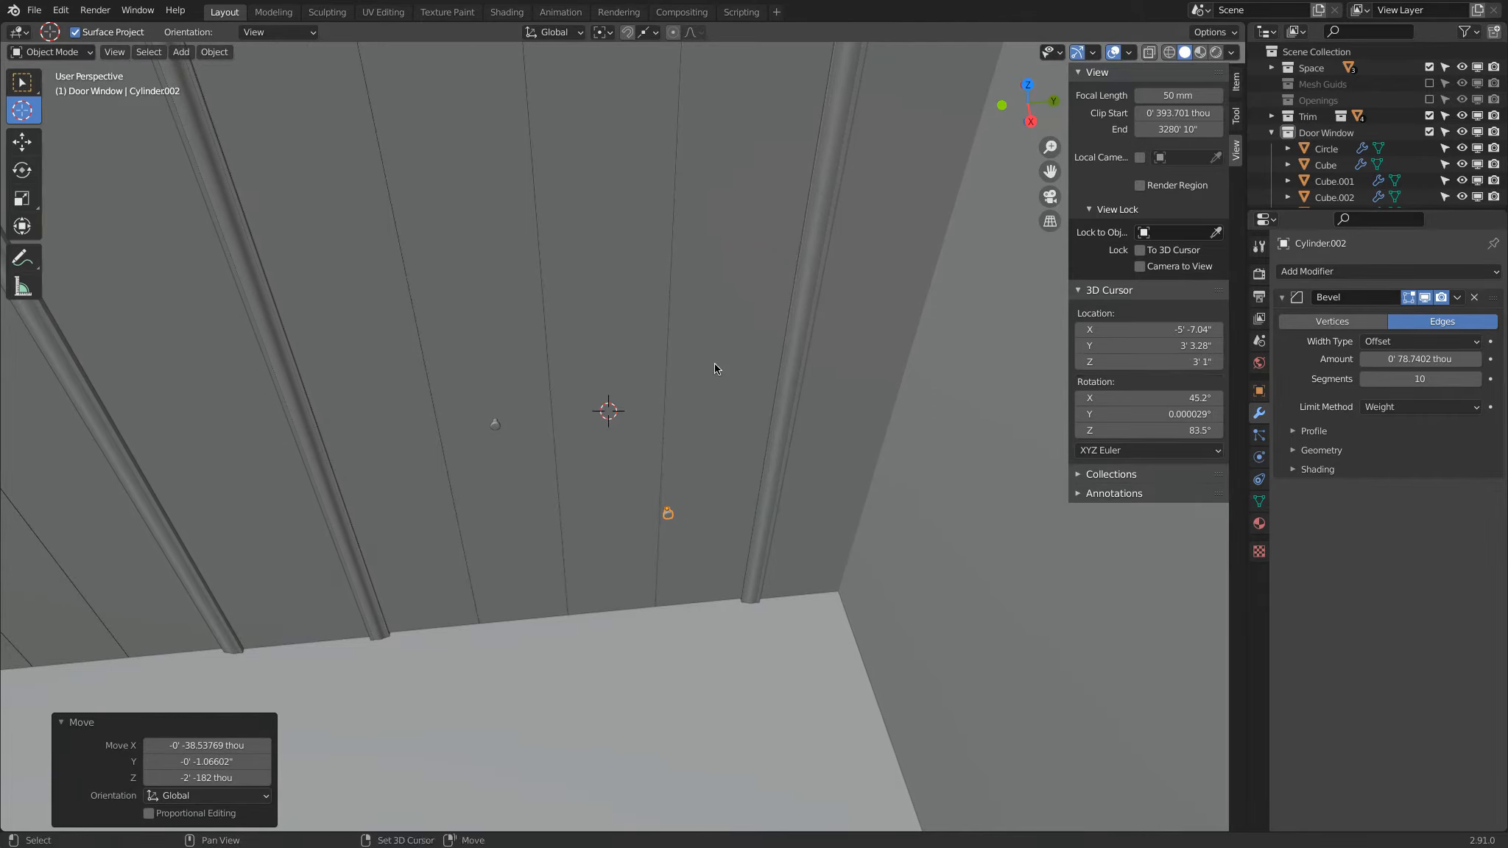
Step: Snap the newest knob duplicate to the 3D cursor on the adjacent panel
key(shift+s)
click(732, 276)
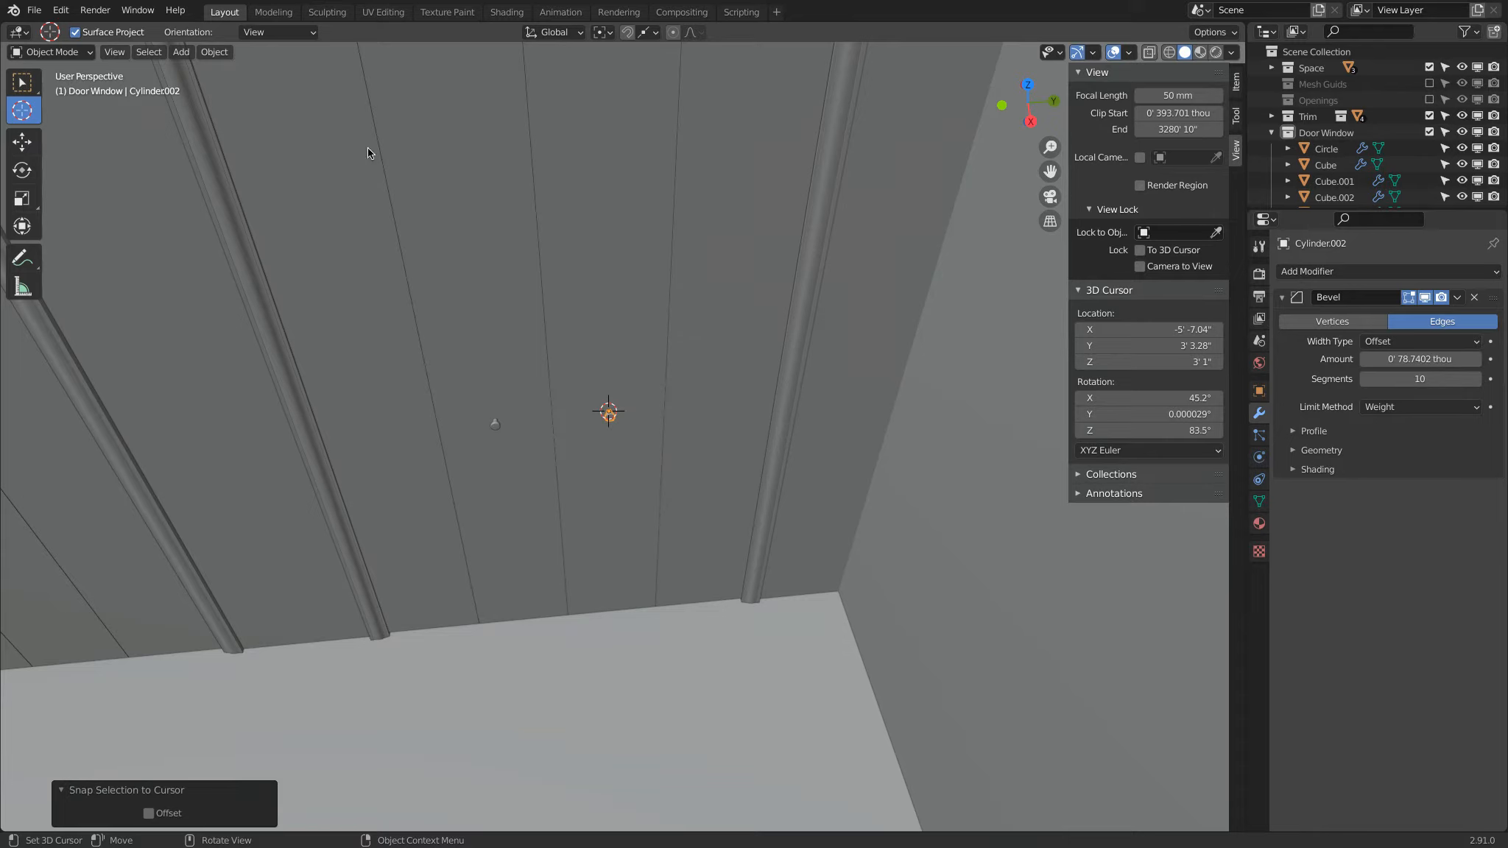
shift+middle_drag(96, 120, 533, 214)
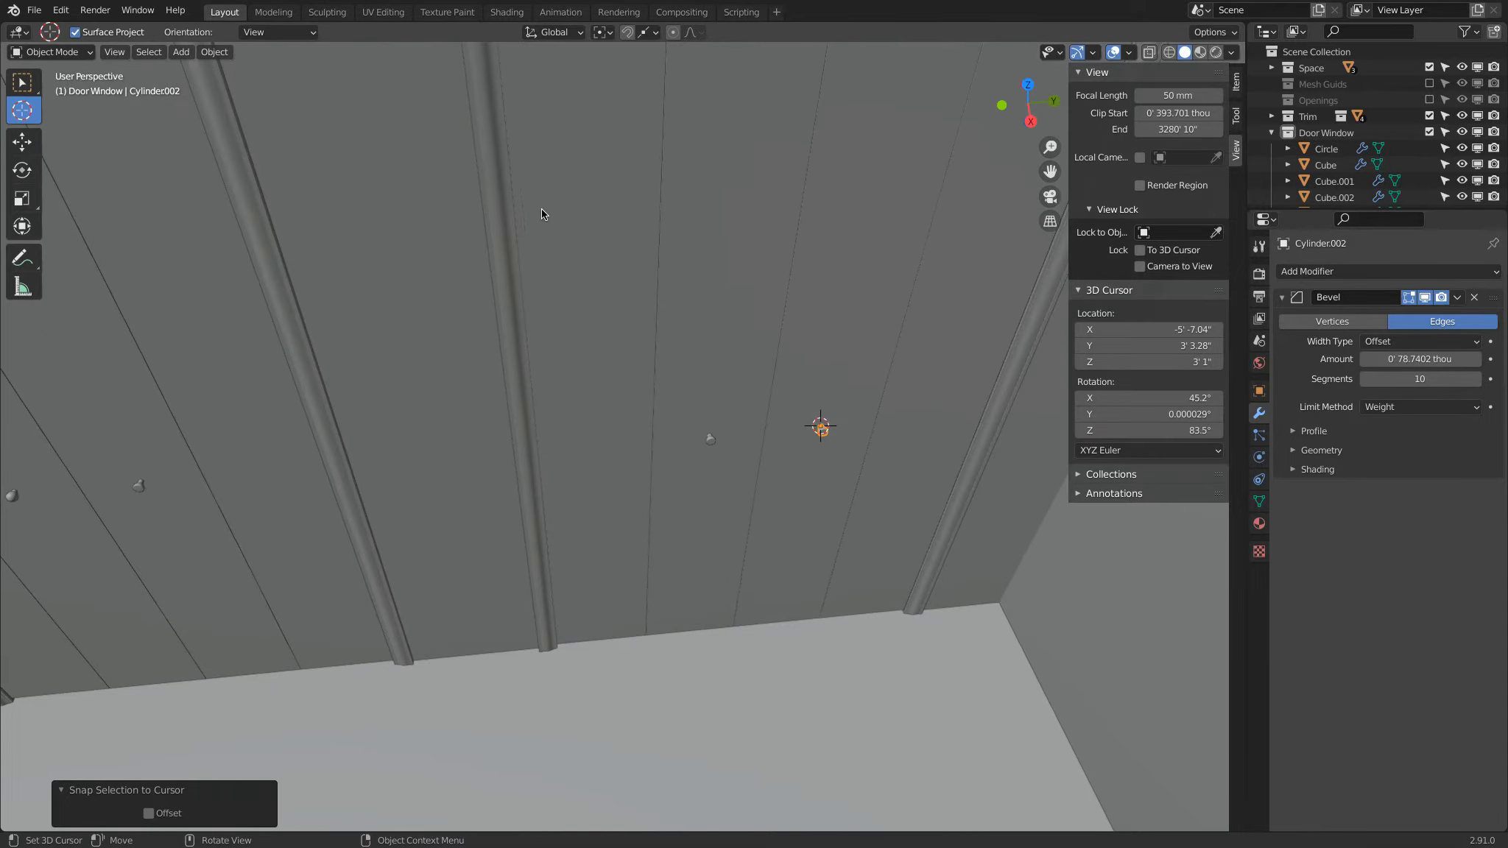
scroll(550, 205, down, 2)
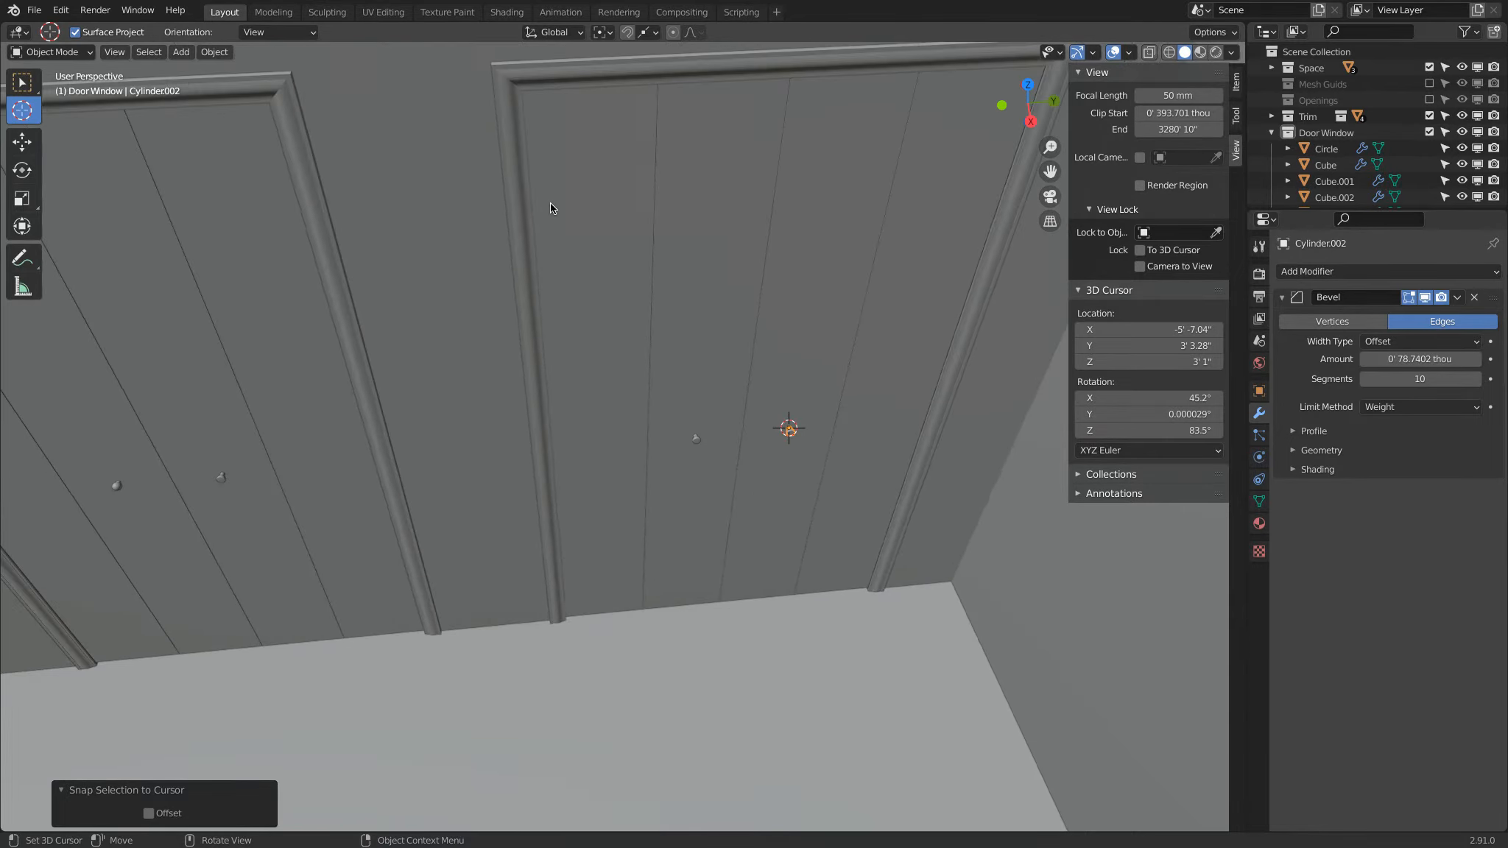
Step: Place the 3D cursor out of the way on the floor and return to the Move tool
click(16, 139)
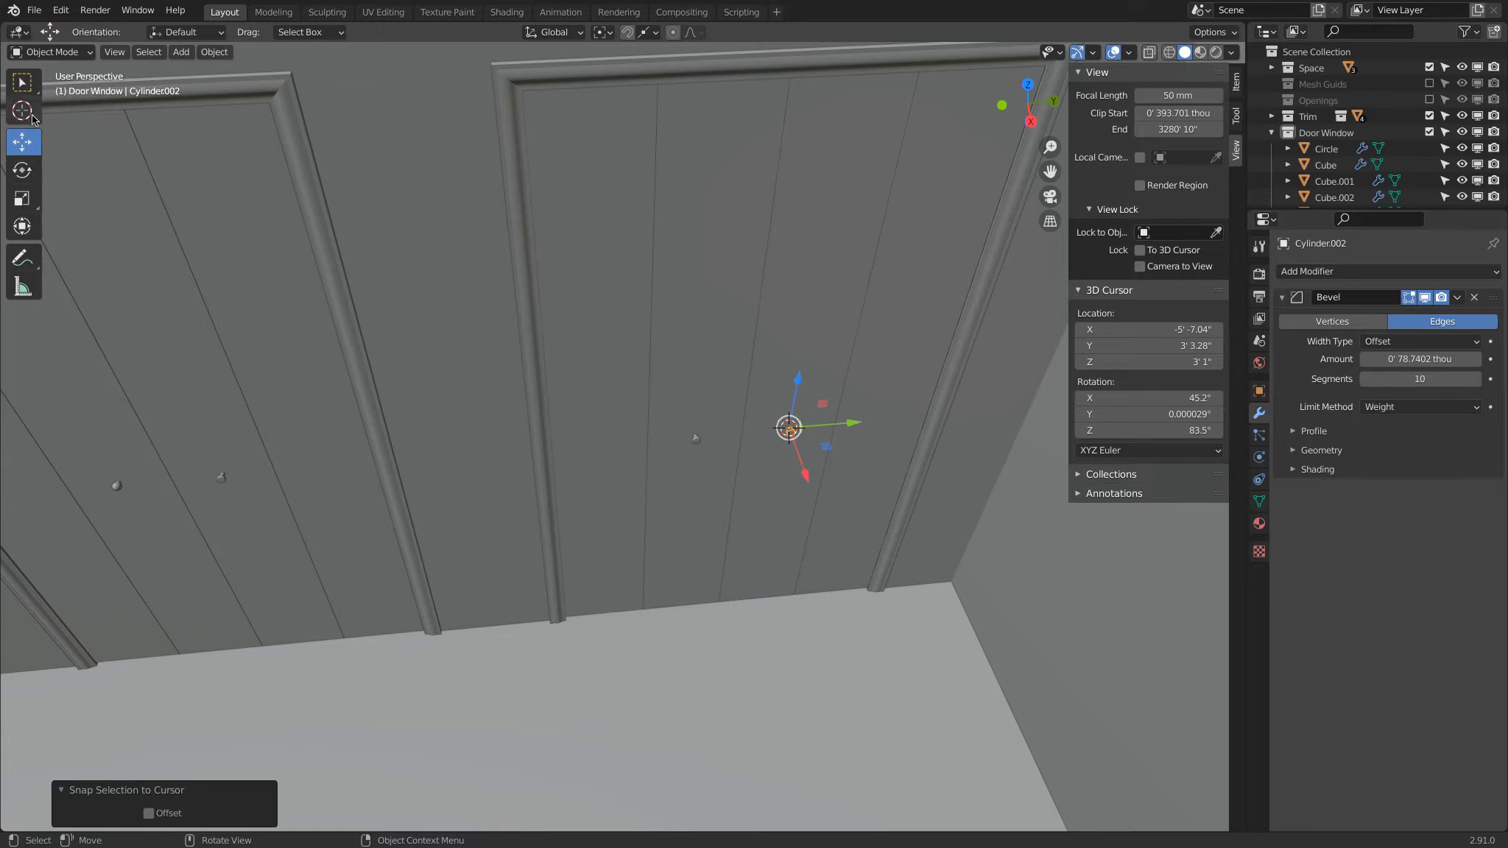
click(22, 110)
click(511, 757)
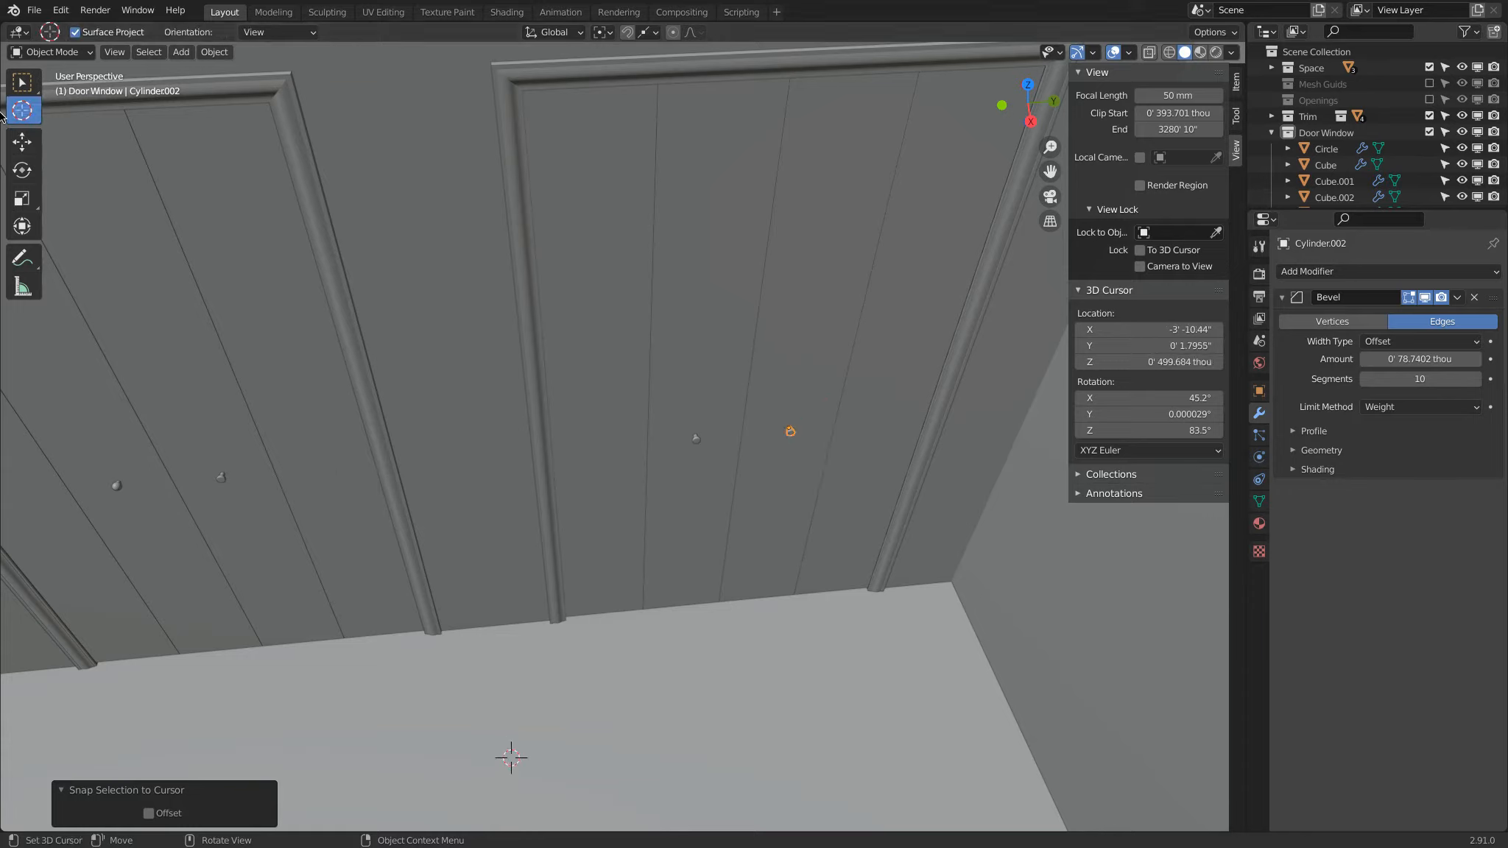
click(25, 146)
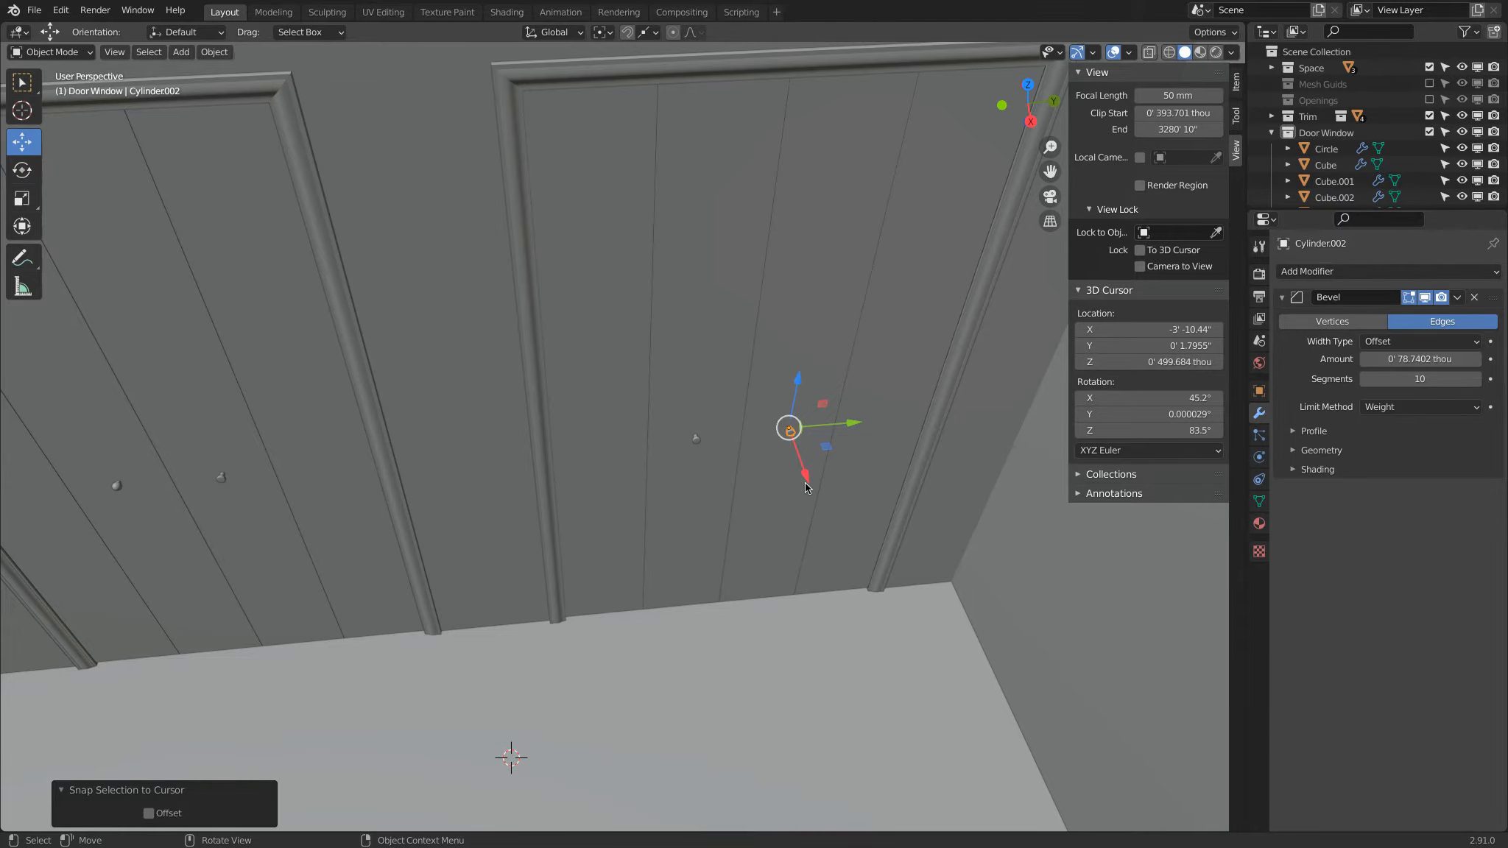
Step: Try to lengthen the linked knobs by moving the front face outward along X in the knob's mesh
key(KP_7)
shift+middle_drag(761, 243, 771, 487)
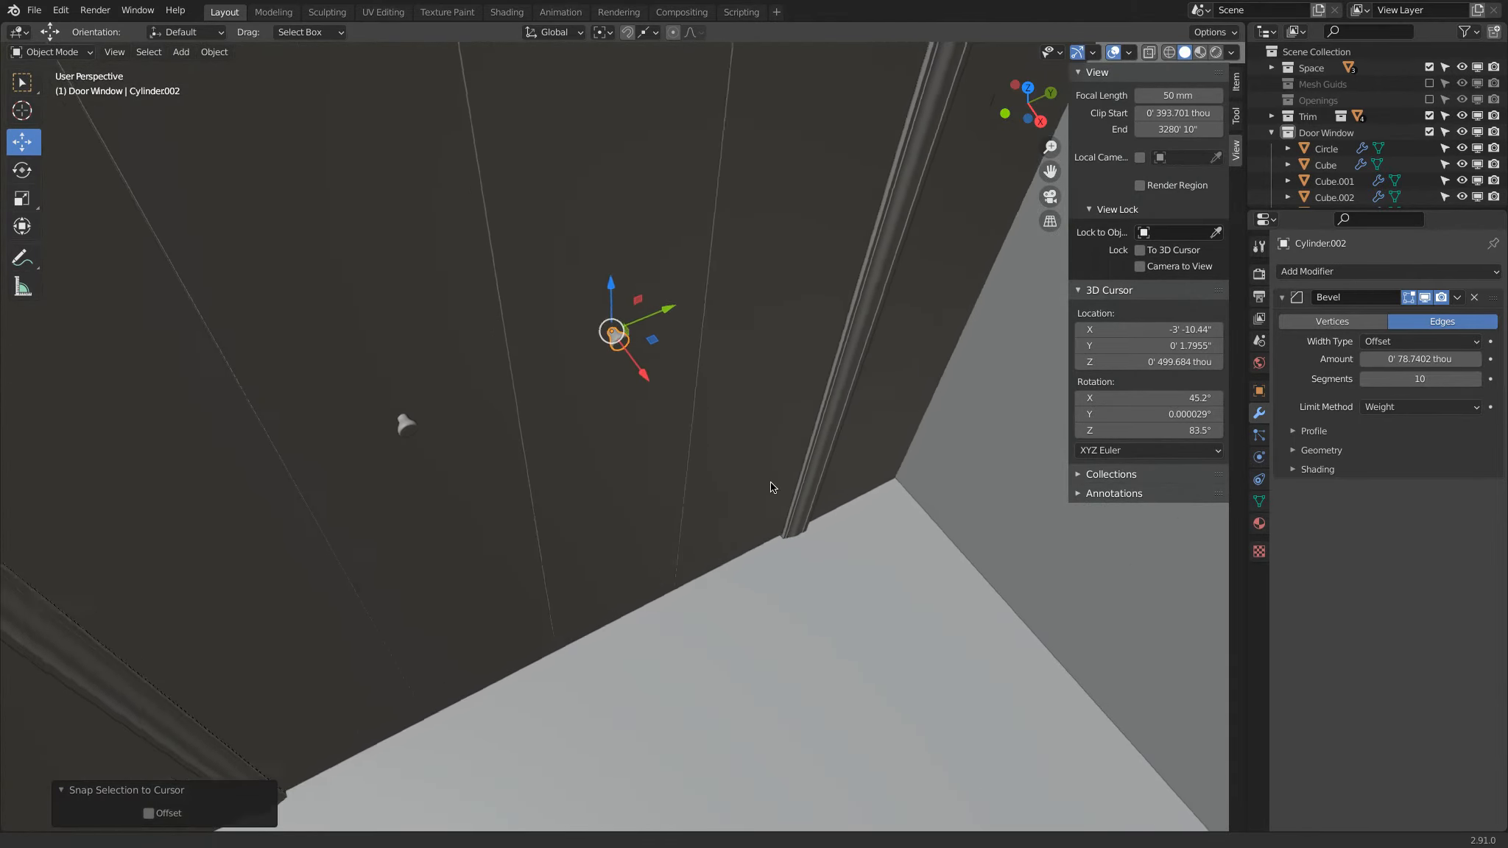
scroll(650, 488, up, 5)
key(Tab)
scroll(659, 441, up, 4)
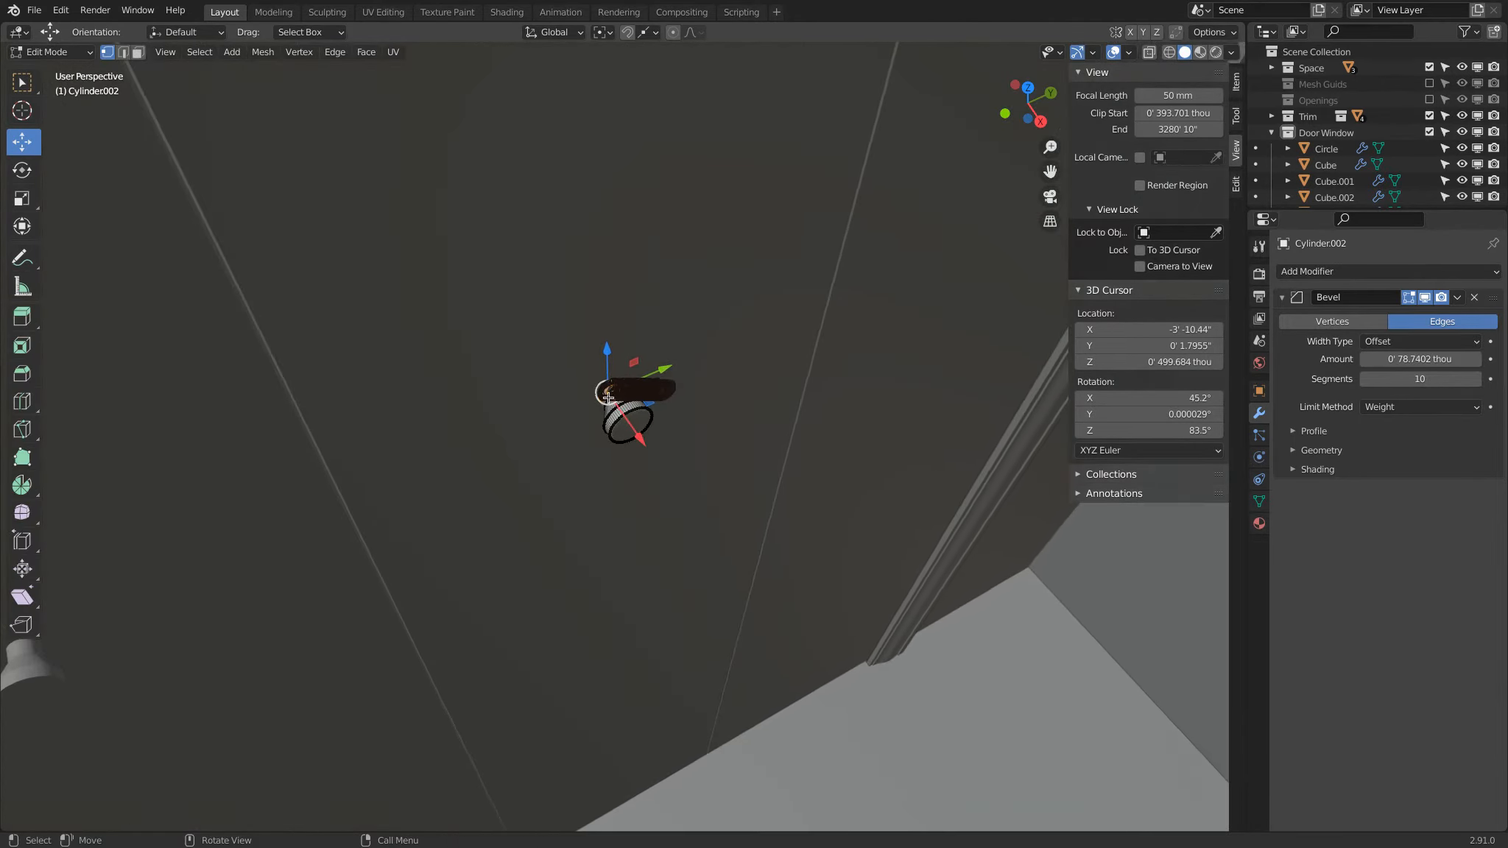
click(137, 52)
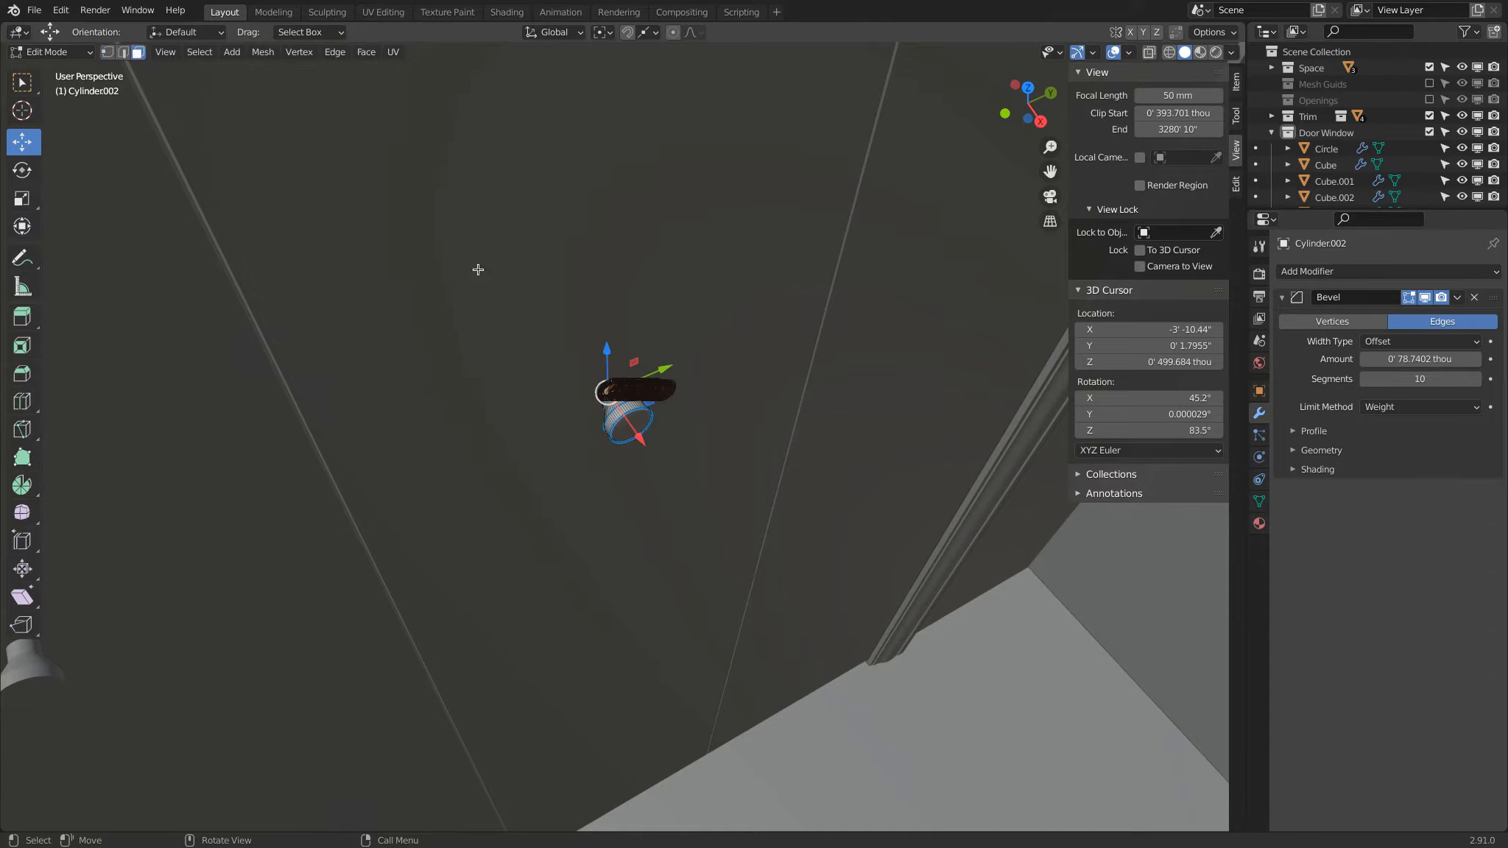
click(621, 430)
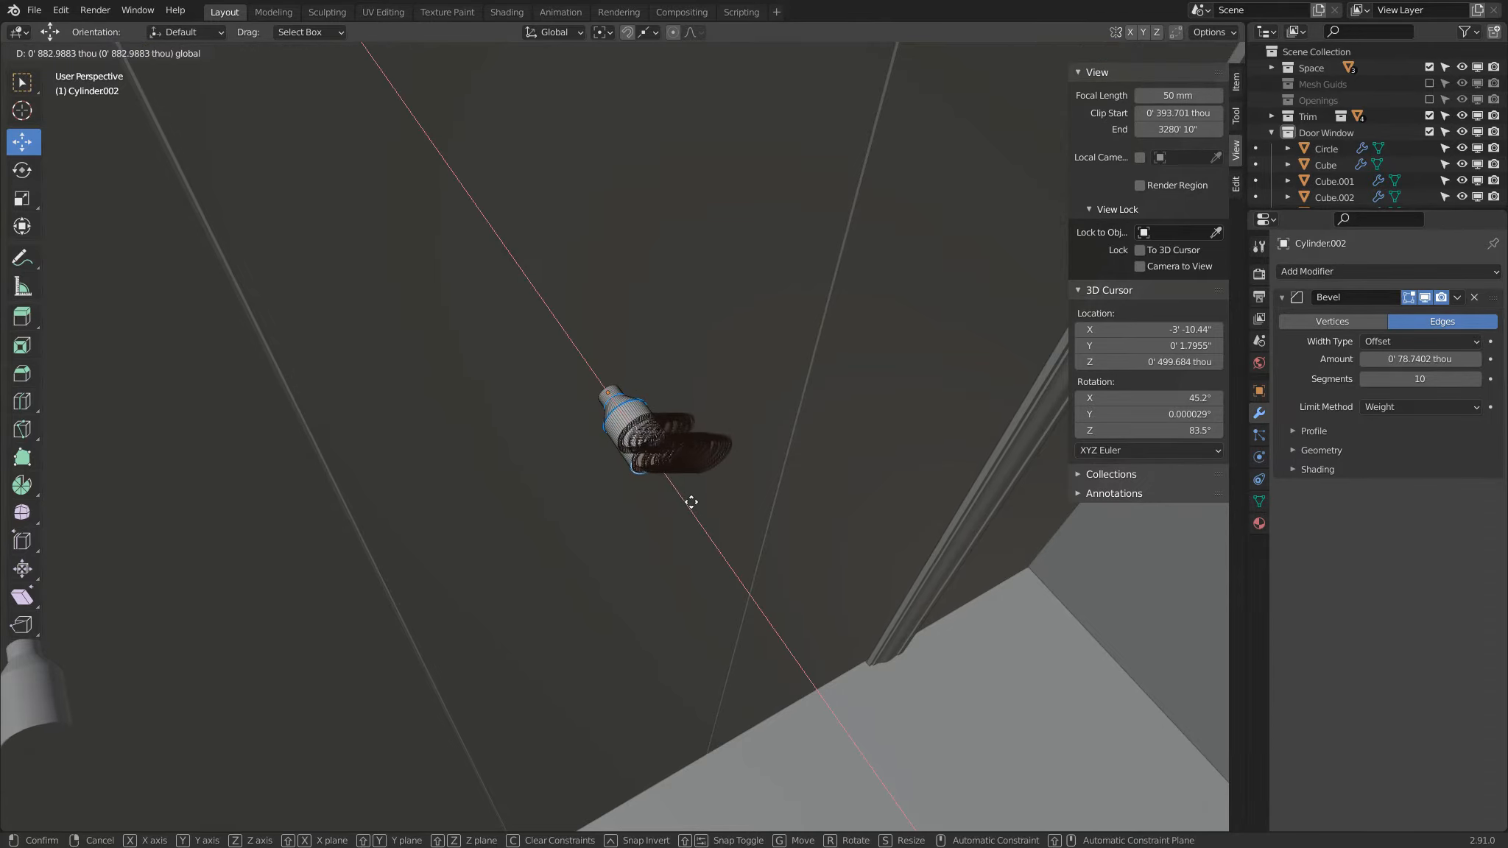
click(710, 525)
middle_drag(710, 525, 541, 539)
scroll(733, 561, down, 3)
key(Tab)
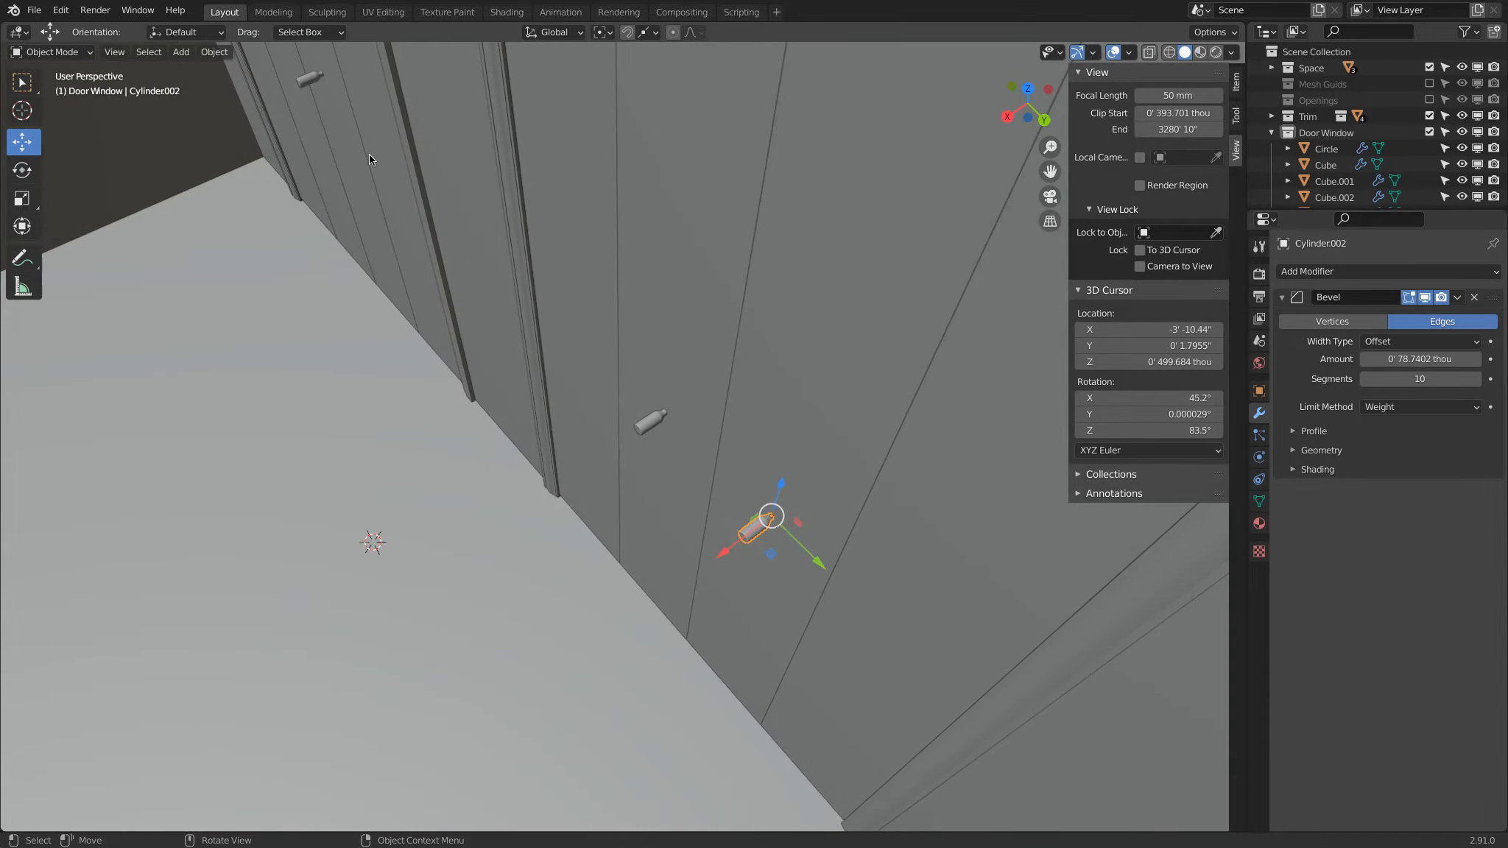
Step: Turn off the Edge Length measurement overlay for mesh editing
key(Tab)
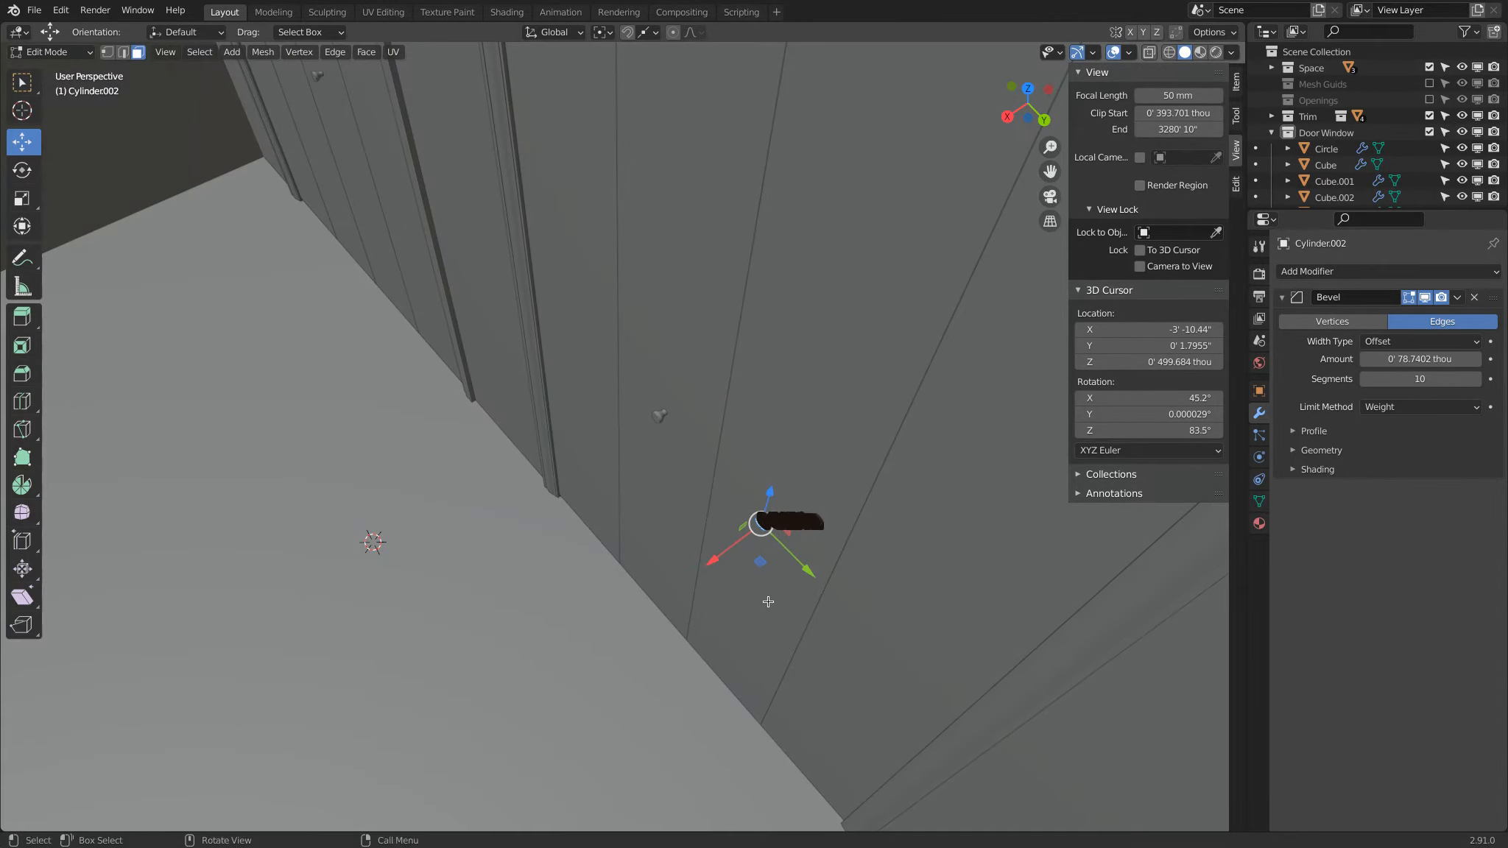
click(1130, 56)
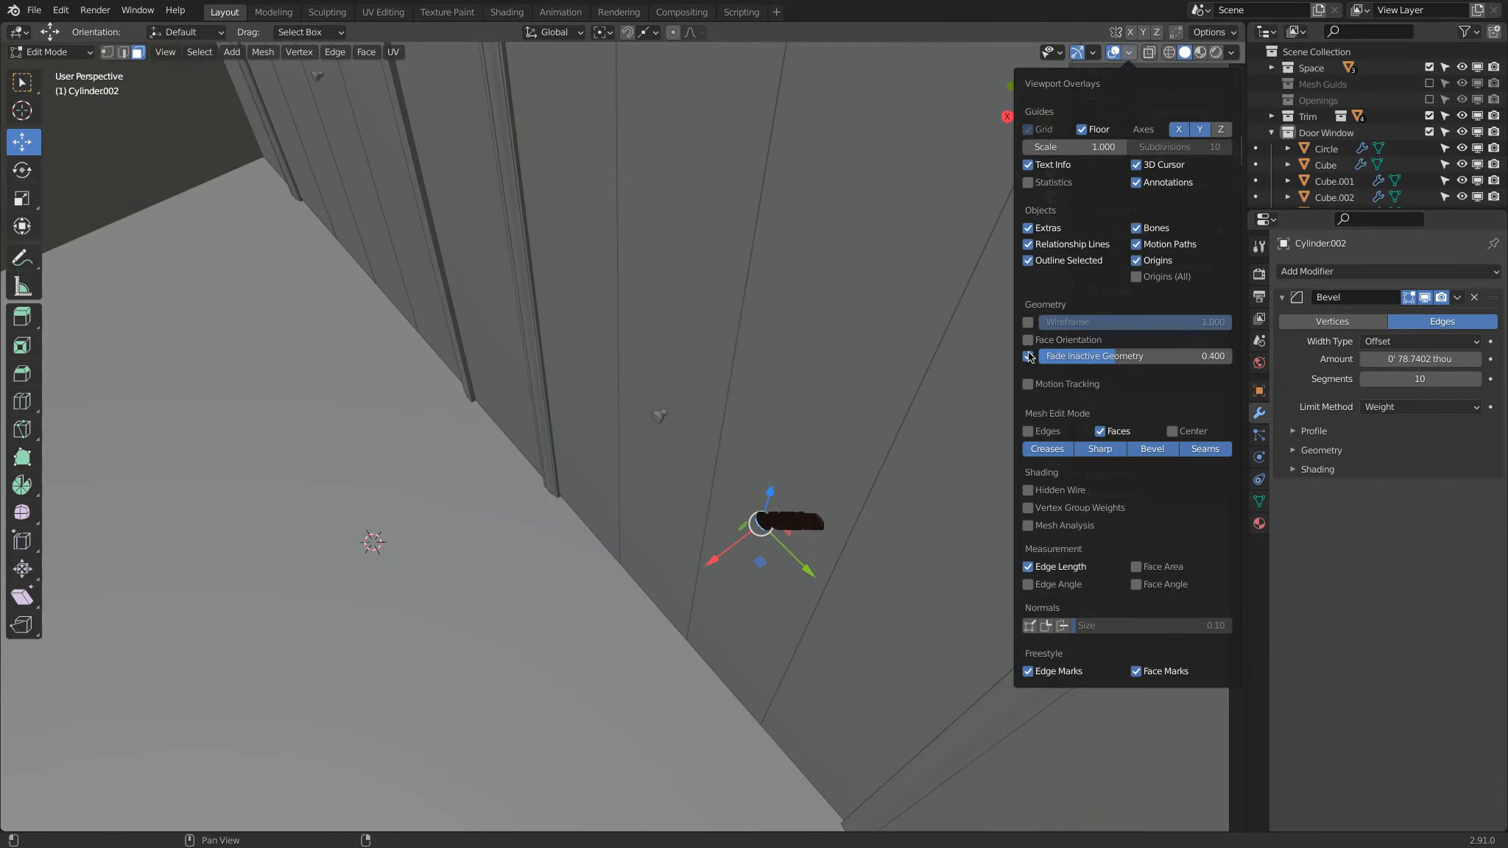
click(1027, 567)
key(Tab)
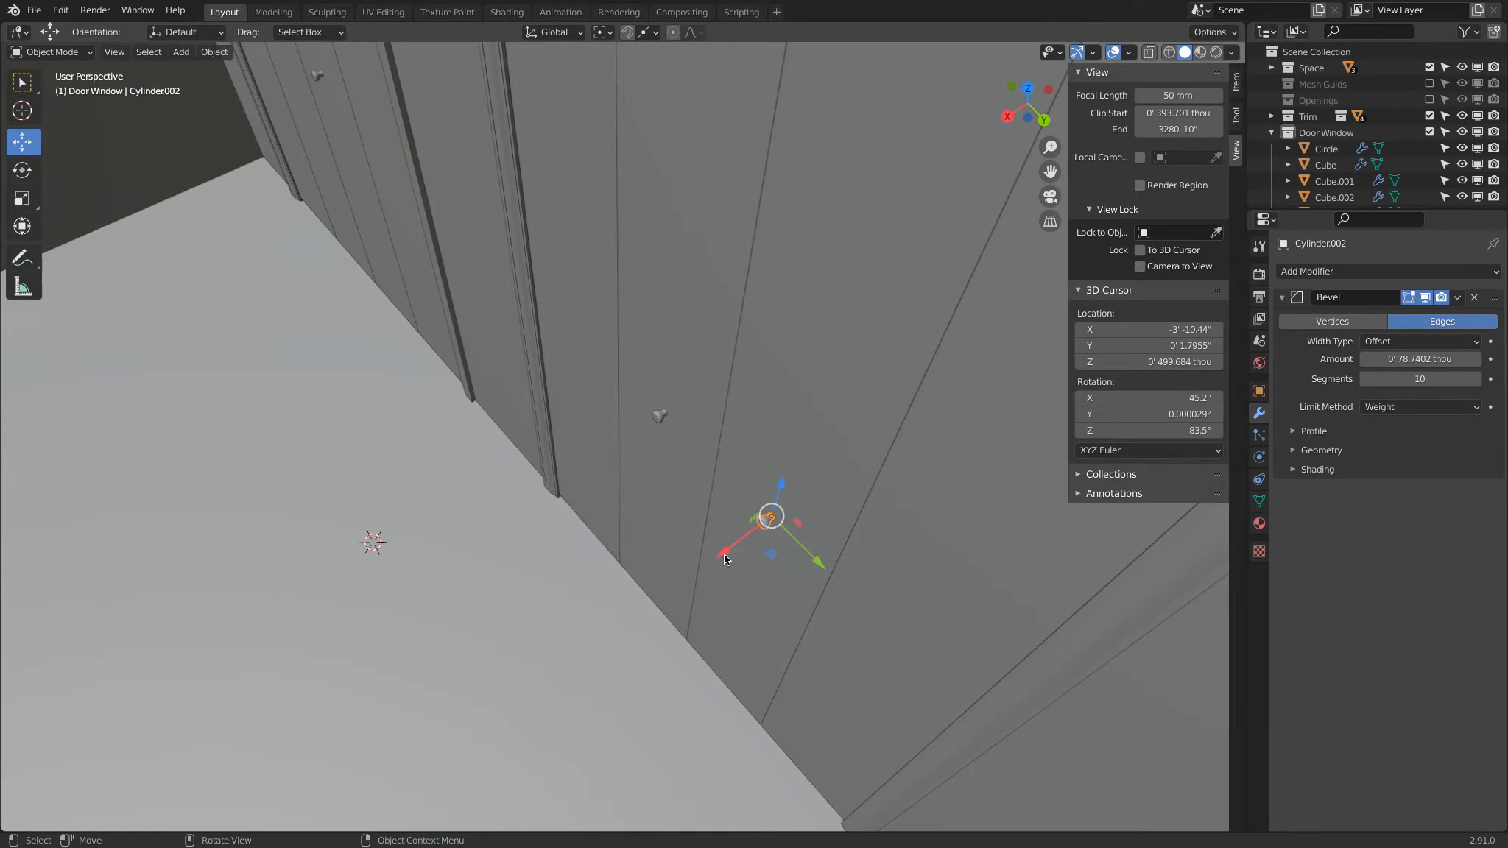
Step: Scale down the front face of the knob's mesh and inspect the rounded shape on the linked copies
middle_drag(693, 489, 775, 491)
scroll(776, 492, up, 6)
key(Tab)
shift+middle_drag(998, 543, 414, 401)
scroll(694, 468, up, 4)
key(s)
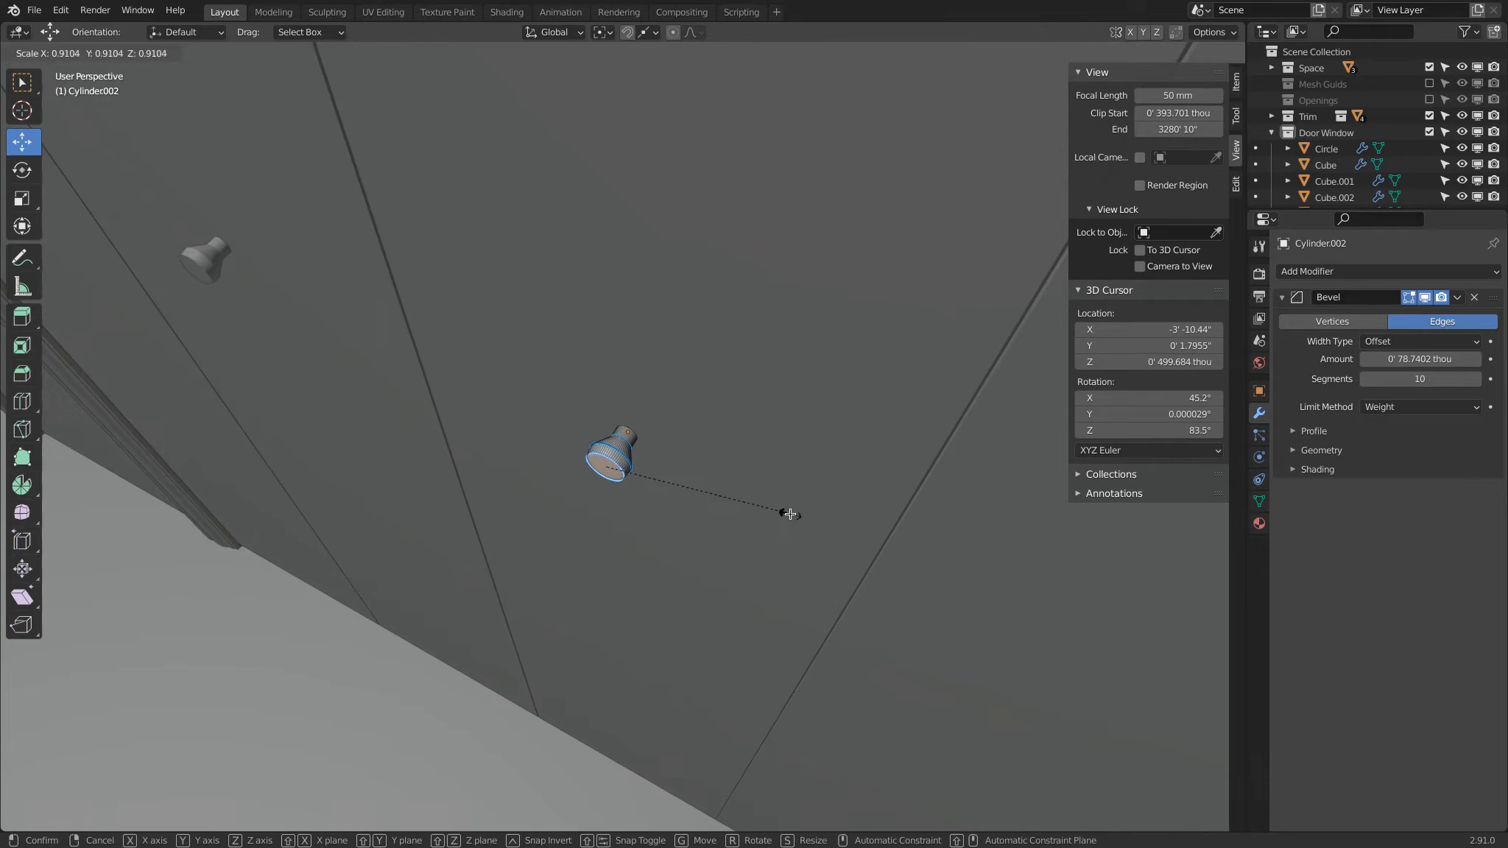
click(748, 506)
key(Tab)
scroll(748, 507, down, 2)
scroll(673, 480, up, 3)
scroll(581, 458, up, 1)
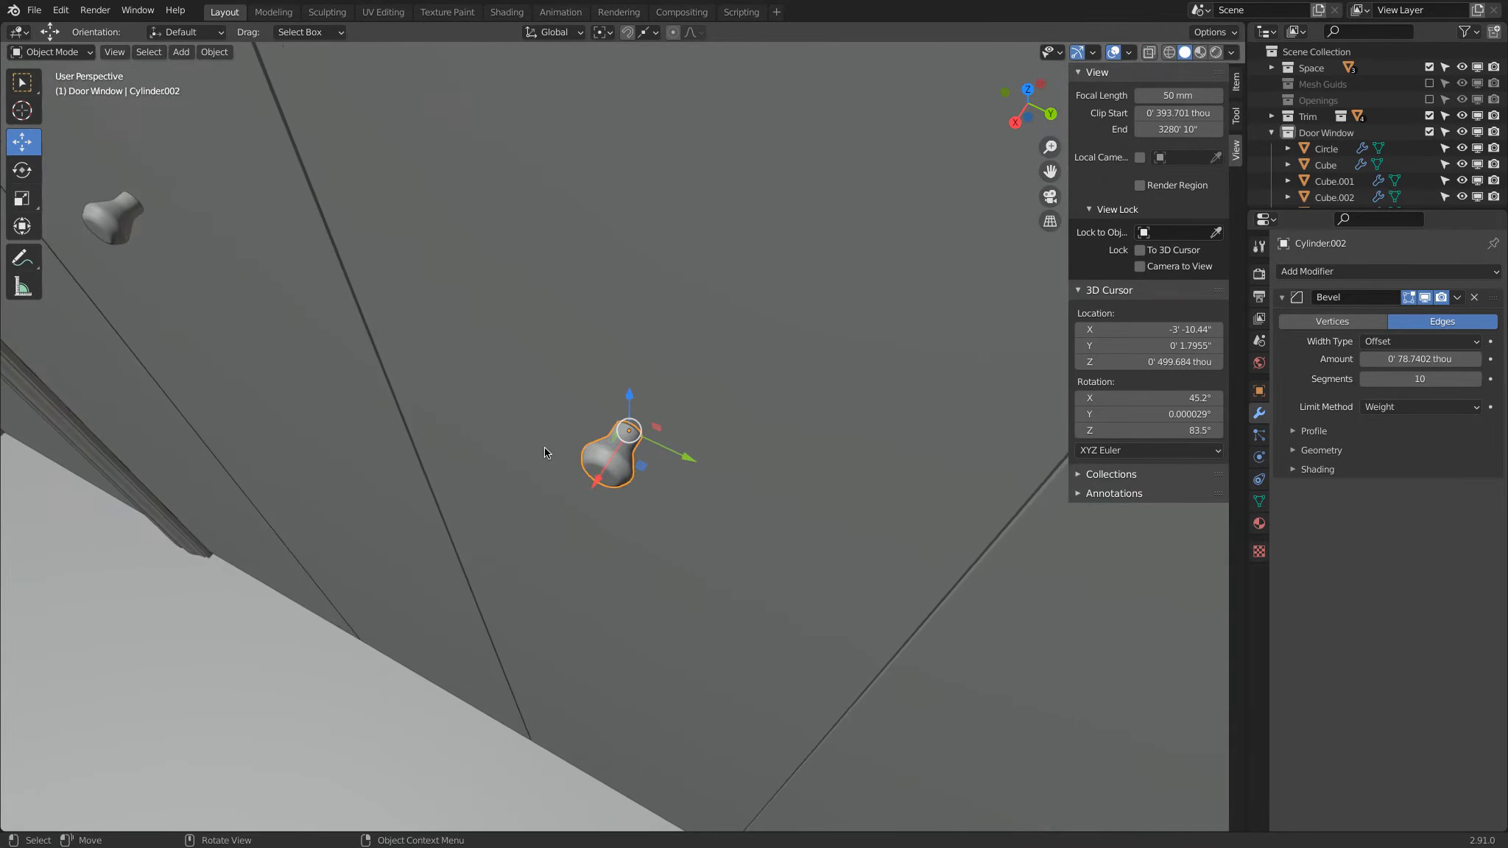
scroll(593, 458, down, 1)
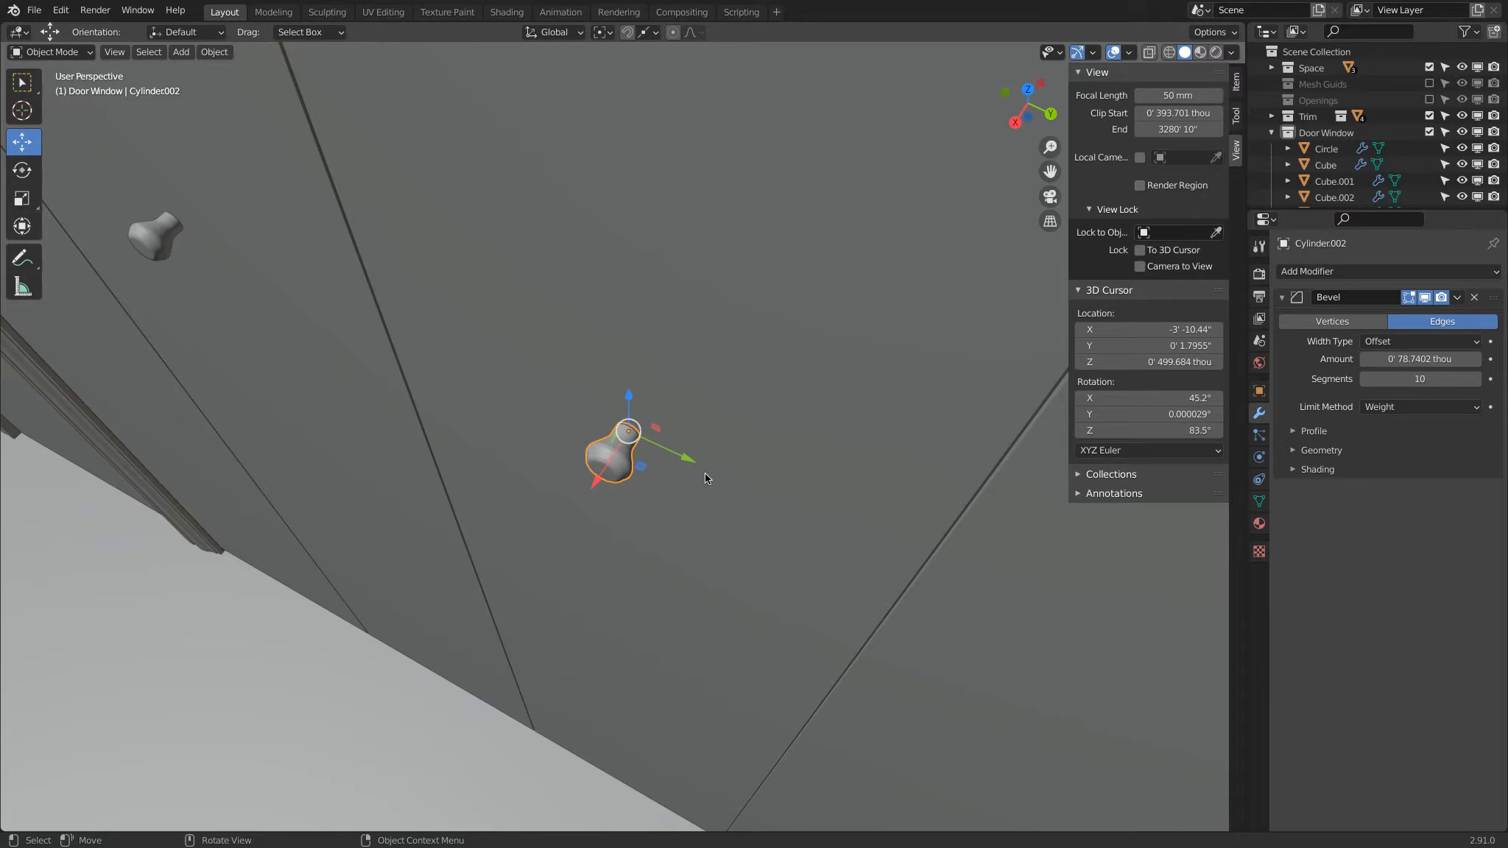
Step: Set the Bevel modifier amount on the selected door knob to 39.3701 thou
double_click(1426, 359)
text(1)
key(Return)
scroll(590, 433, down, 6)
shift+middle_drag(397, 358, 643, 452)
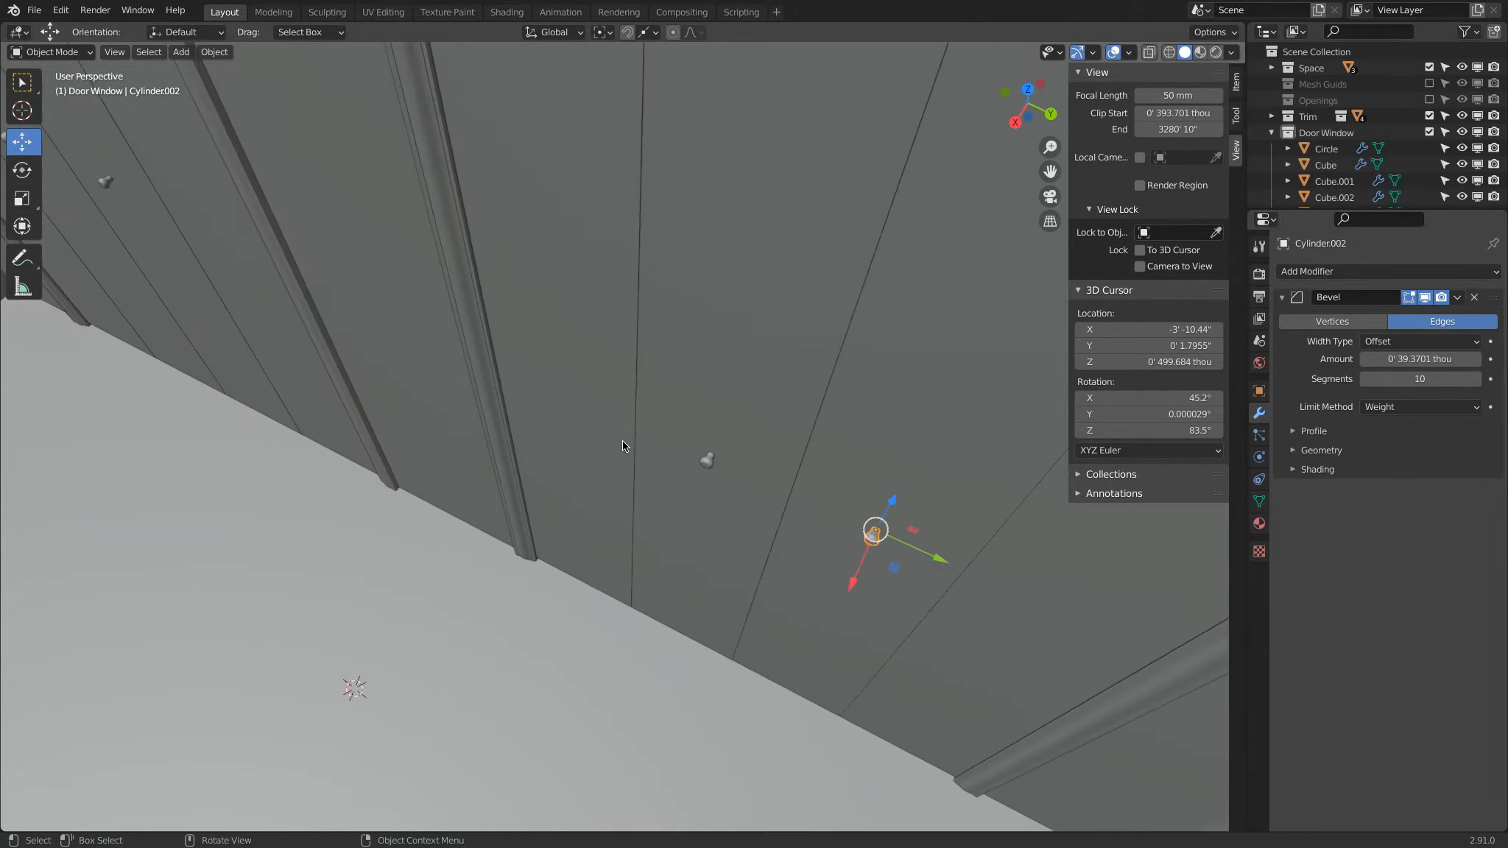
scroll(643, 454, down, 2)
Step: Link the re-beveled knob's modifiers to the two other matching knobs on the doors
click(257, 256)
shift+click(679, 453)
shift+click(785, 502)
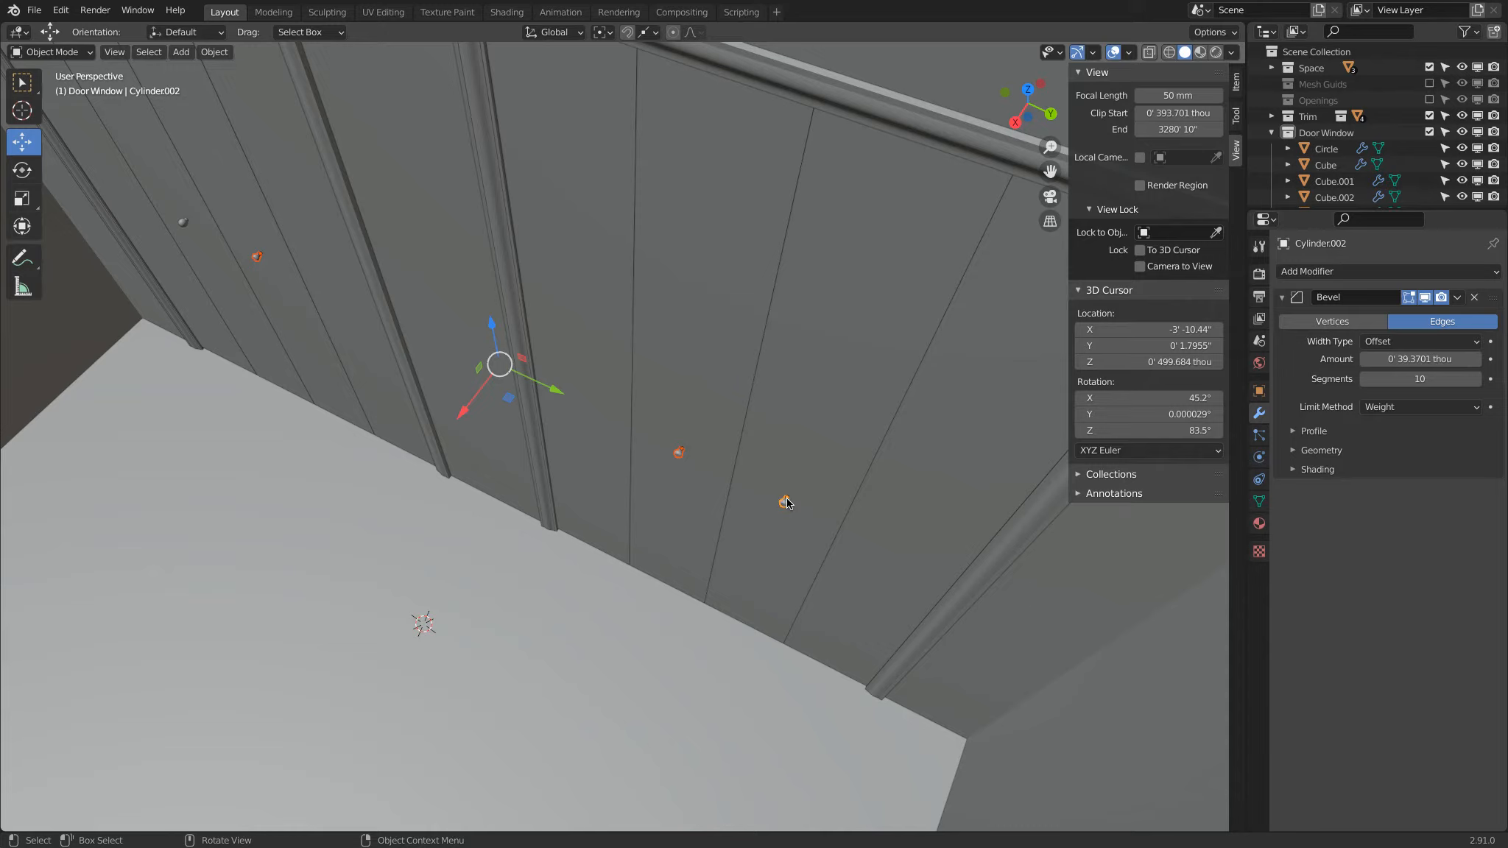
key(ctrl+l)
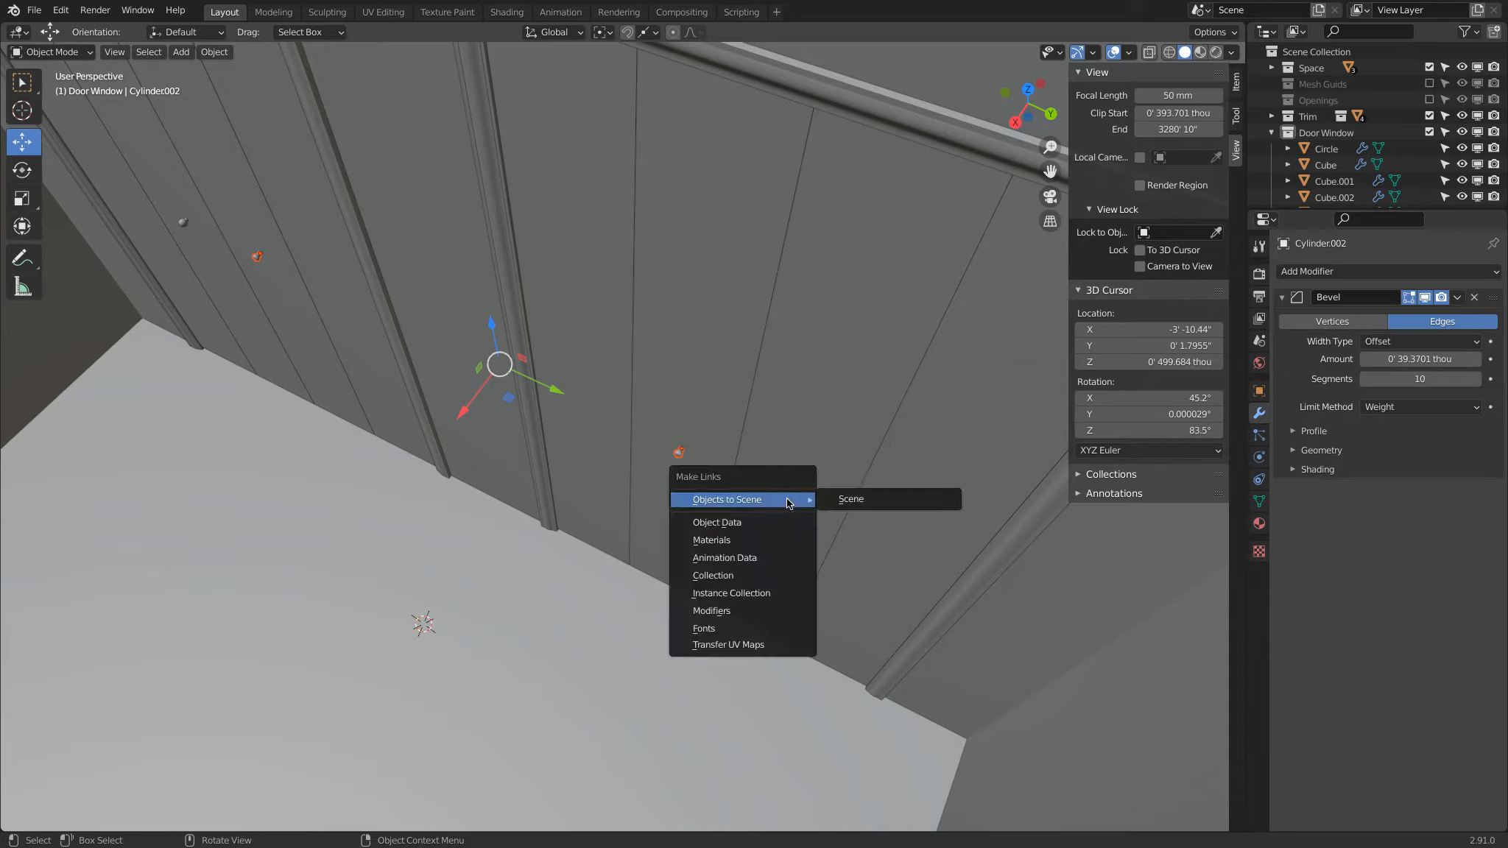
key(Down)
key(Down)
key(Down)
key(Down)
key(Down)
key(Down)
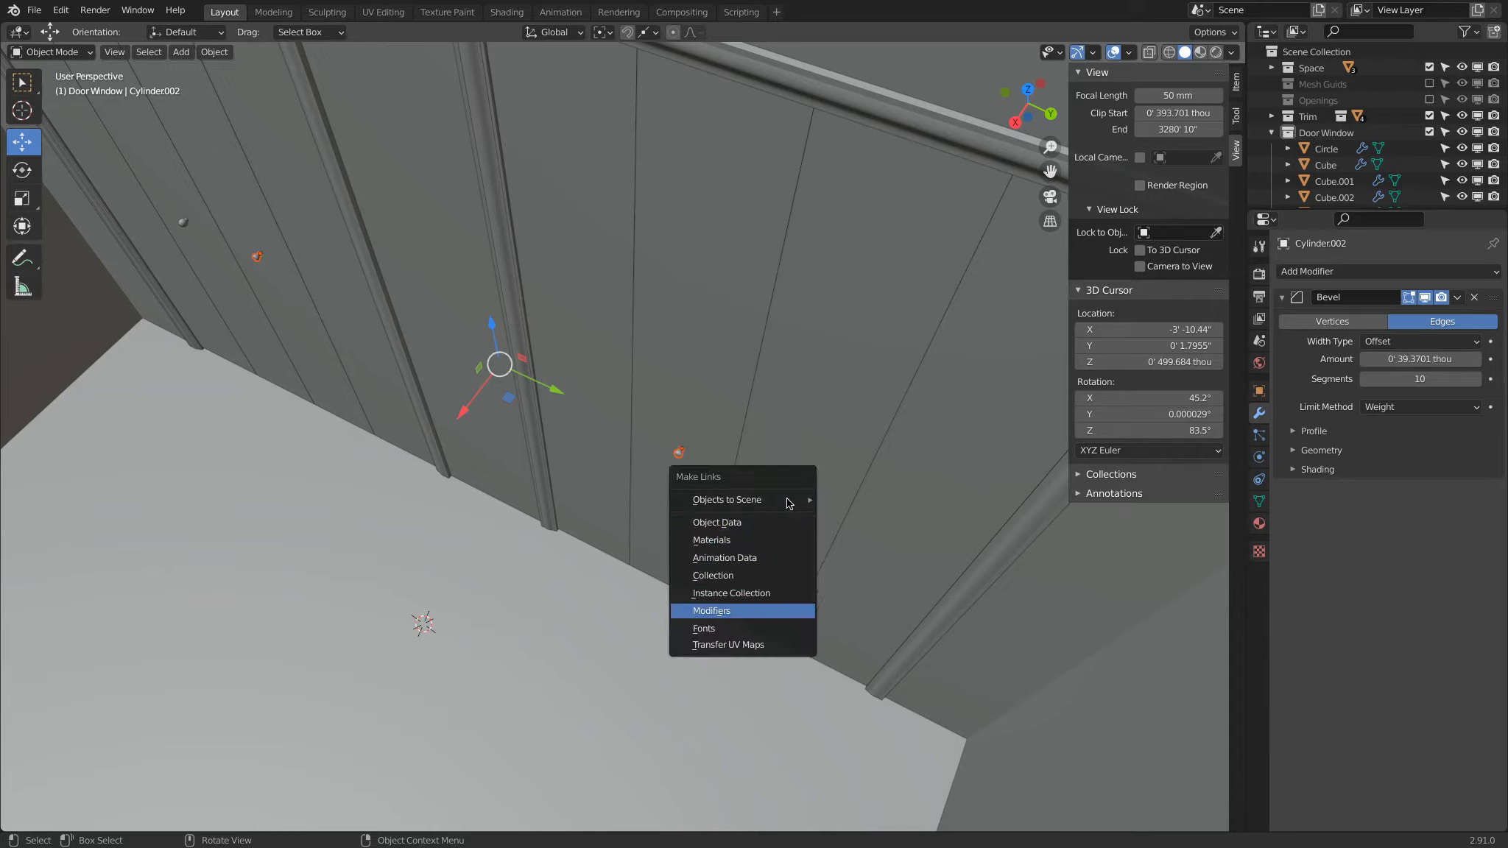
key(Return)
scroll(768, 499, up, 5)
scroll(793, 499, down, 3)
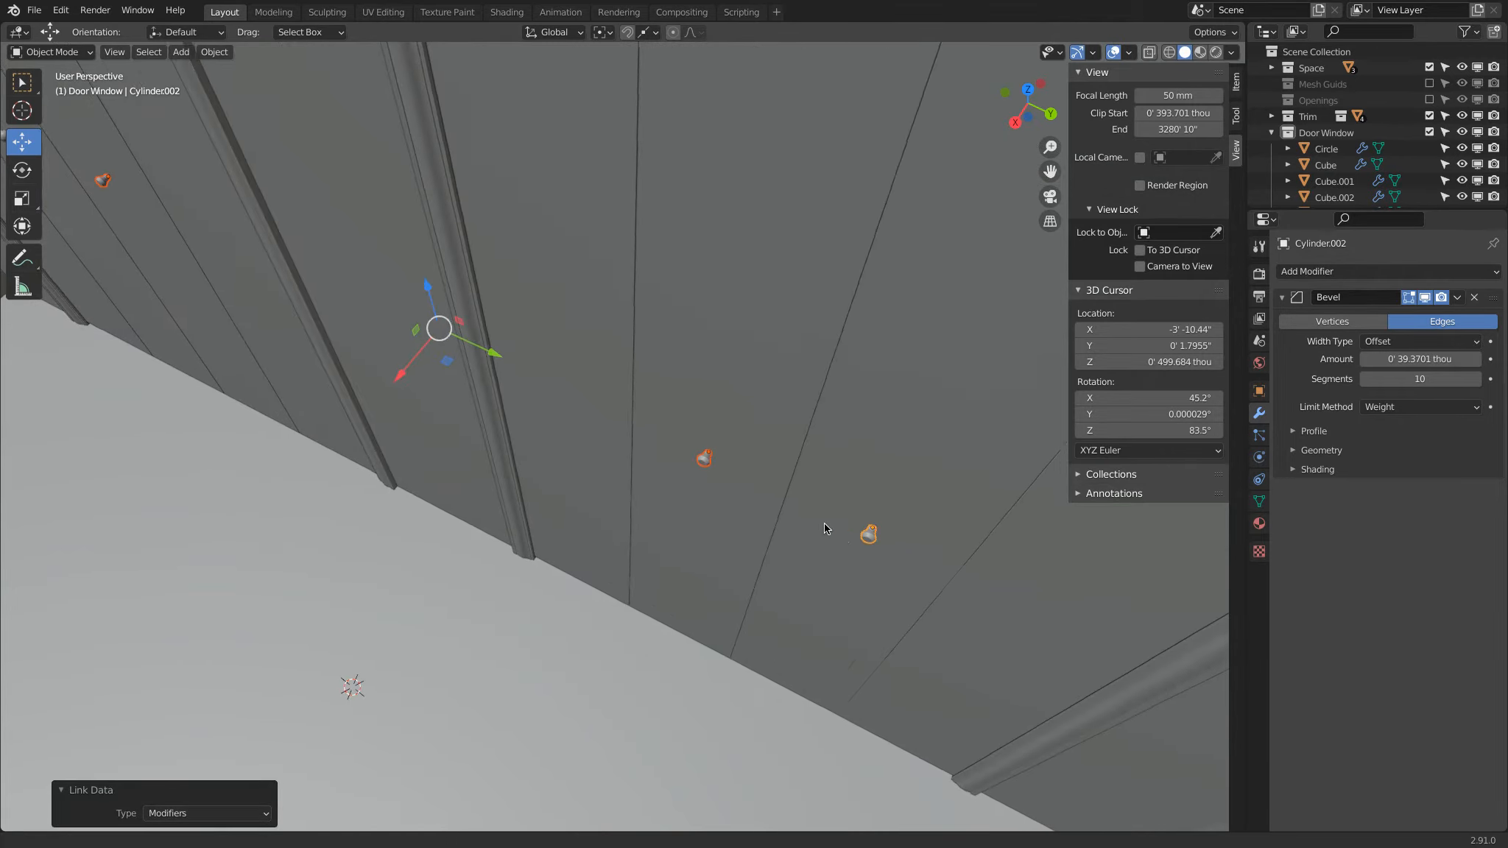
Step: Make three unlinked duplicates of the rightmost door's knob in top view, lined up in a column away from the door
shift+middle_drag(823, 522, 576, 417)
scroll(582, 423, up, 3)
click(603, 434)
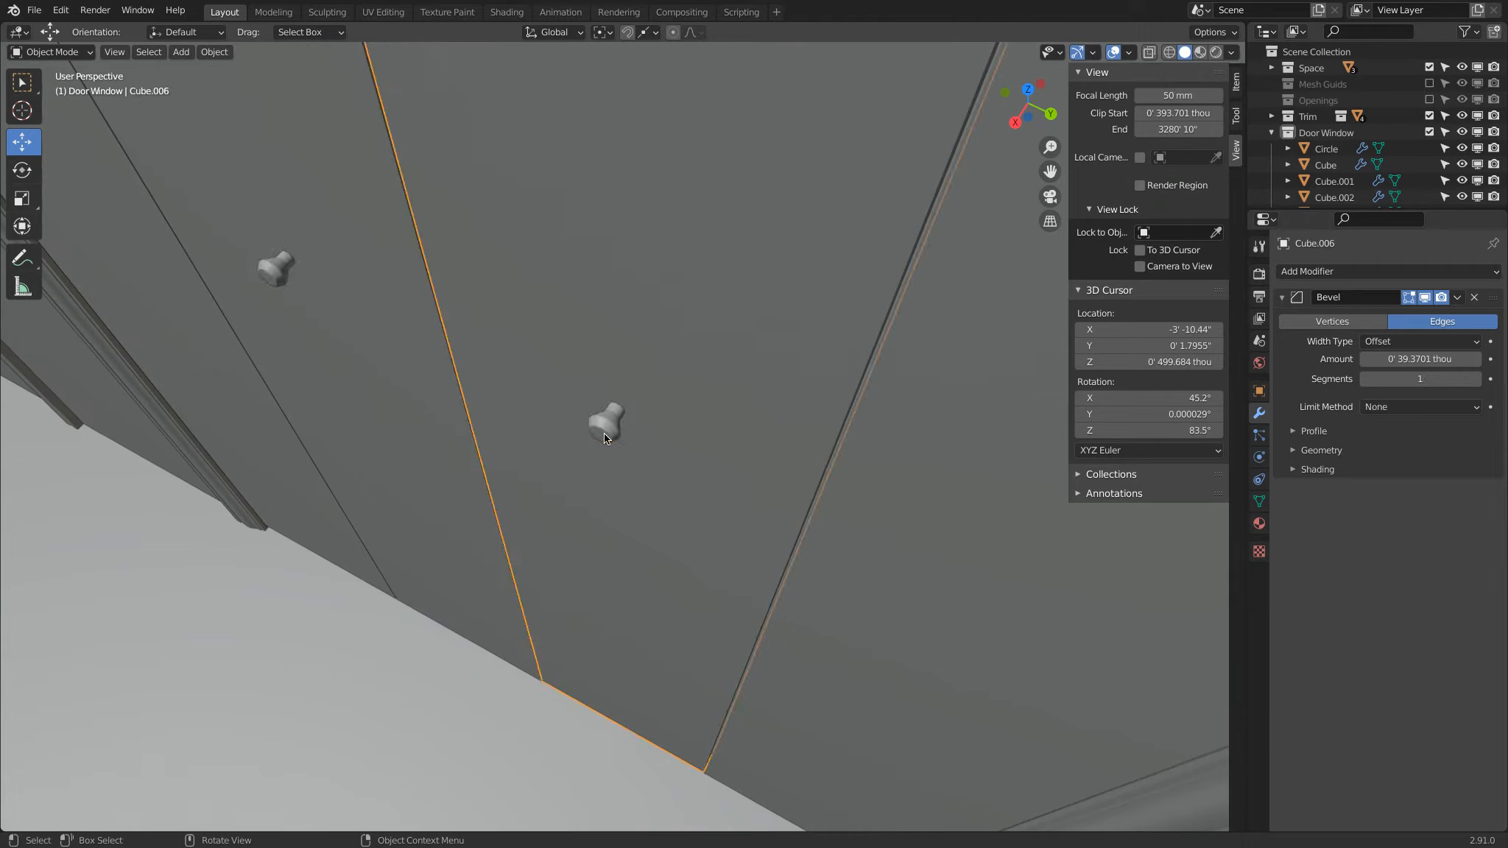
scroll(603, 433, down, 2)
click(603, 433)
scroll(603, 433, down, 2)
key(KP_7)
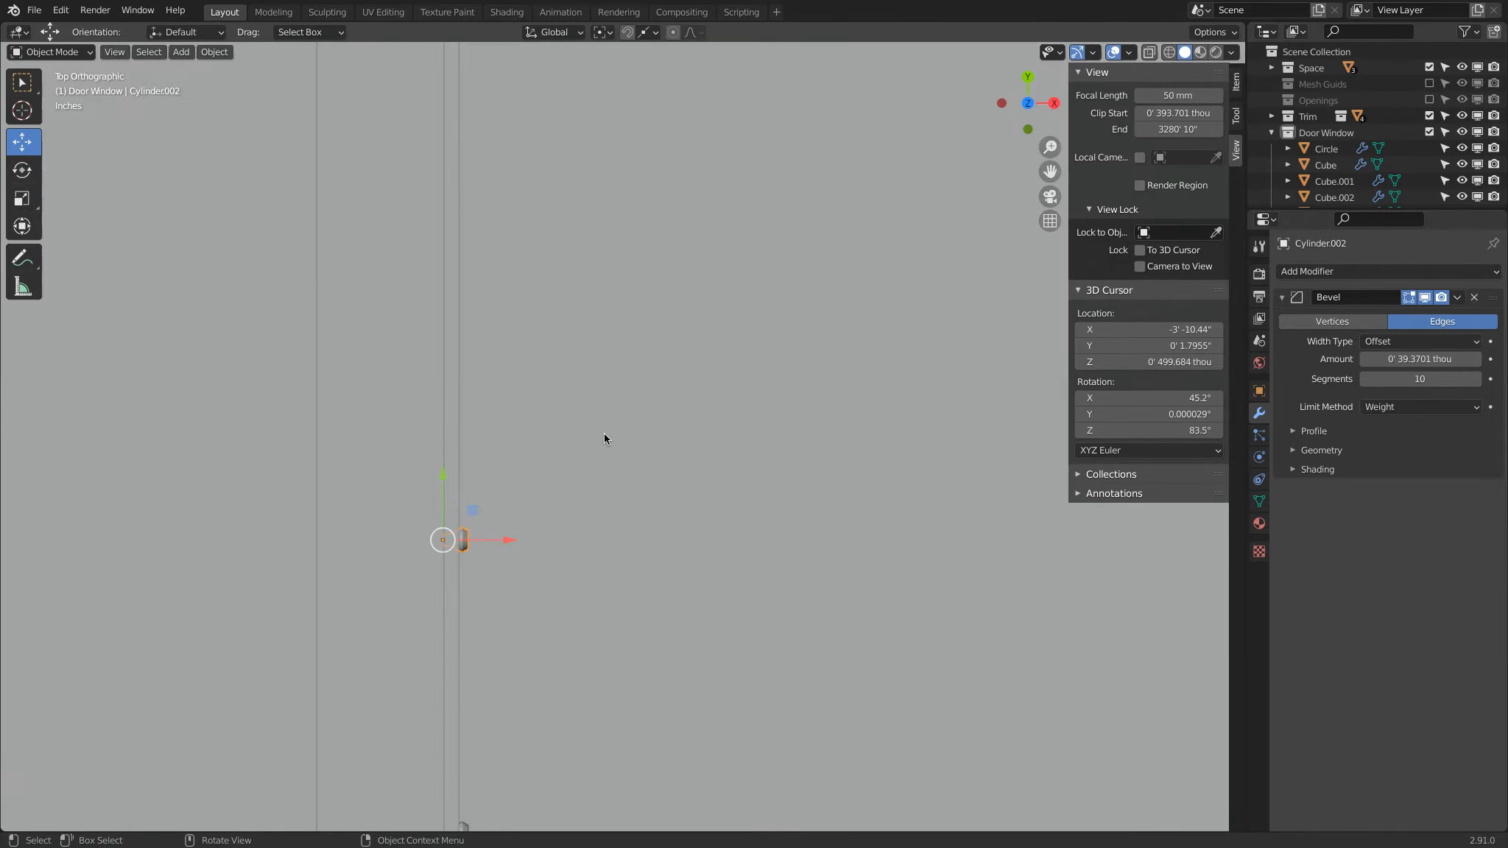
key(shift+d)
click(646, 368)
key(shift+d)
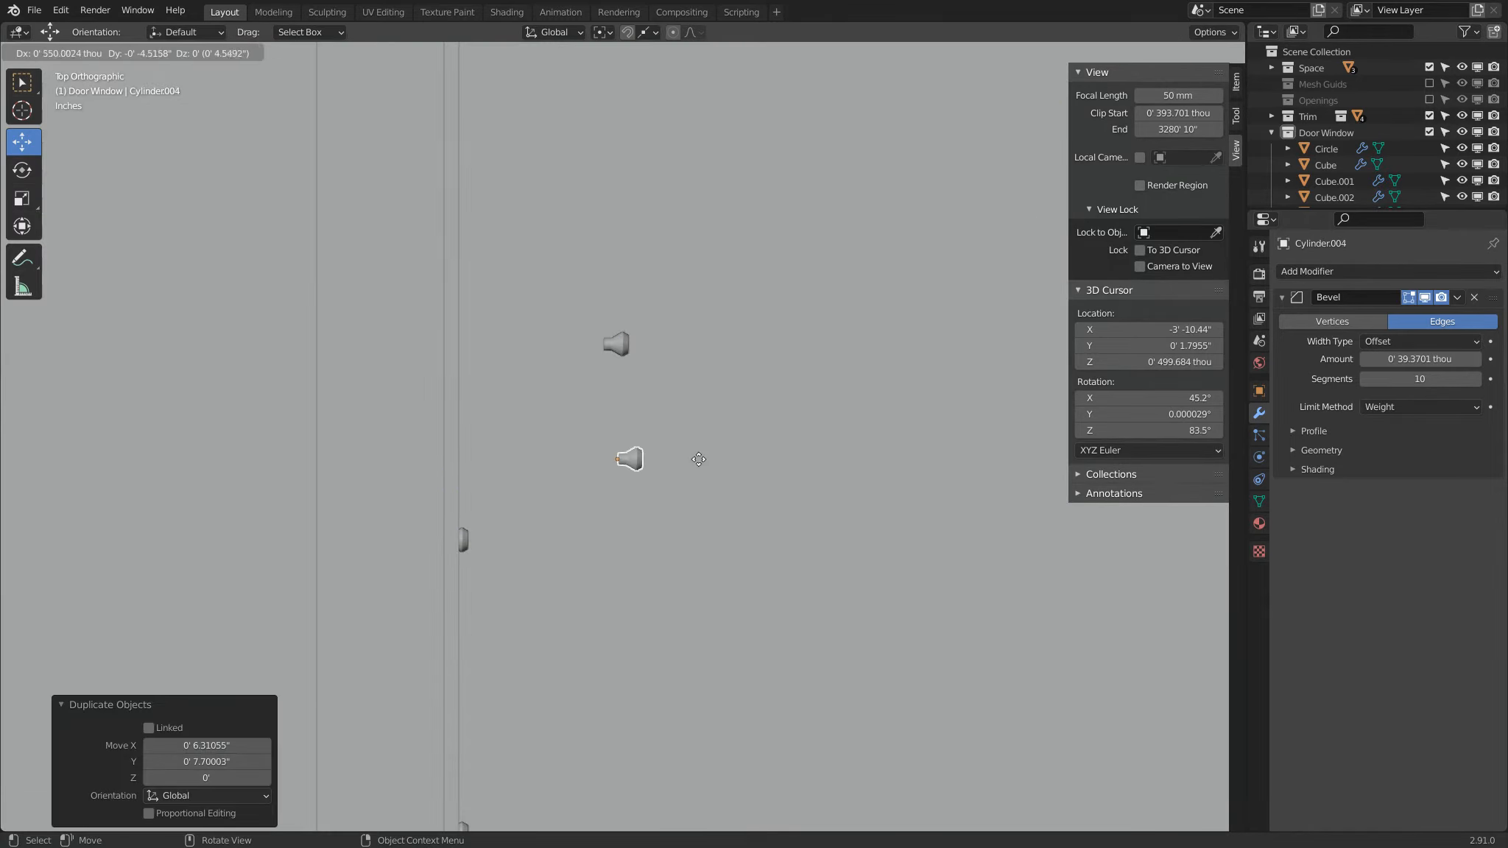
click(691, 401)
key(shift+d)
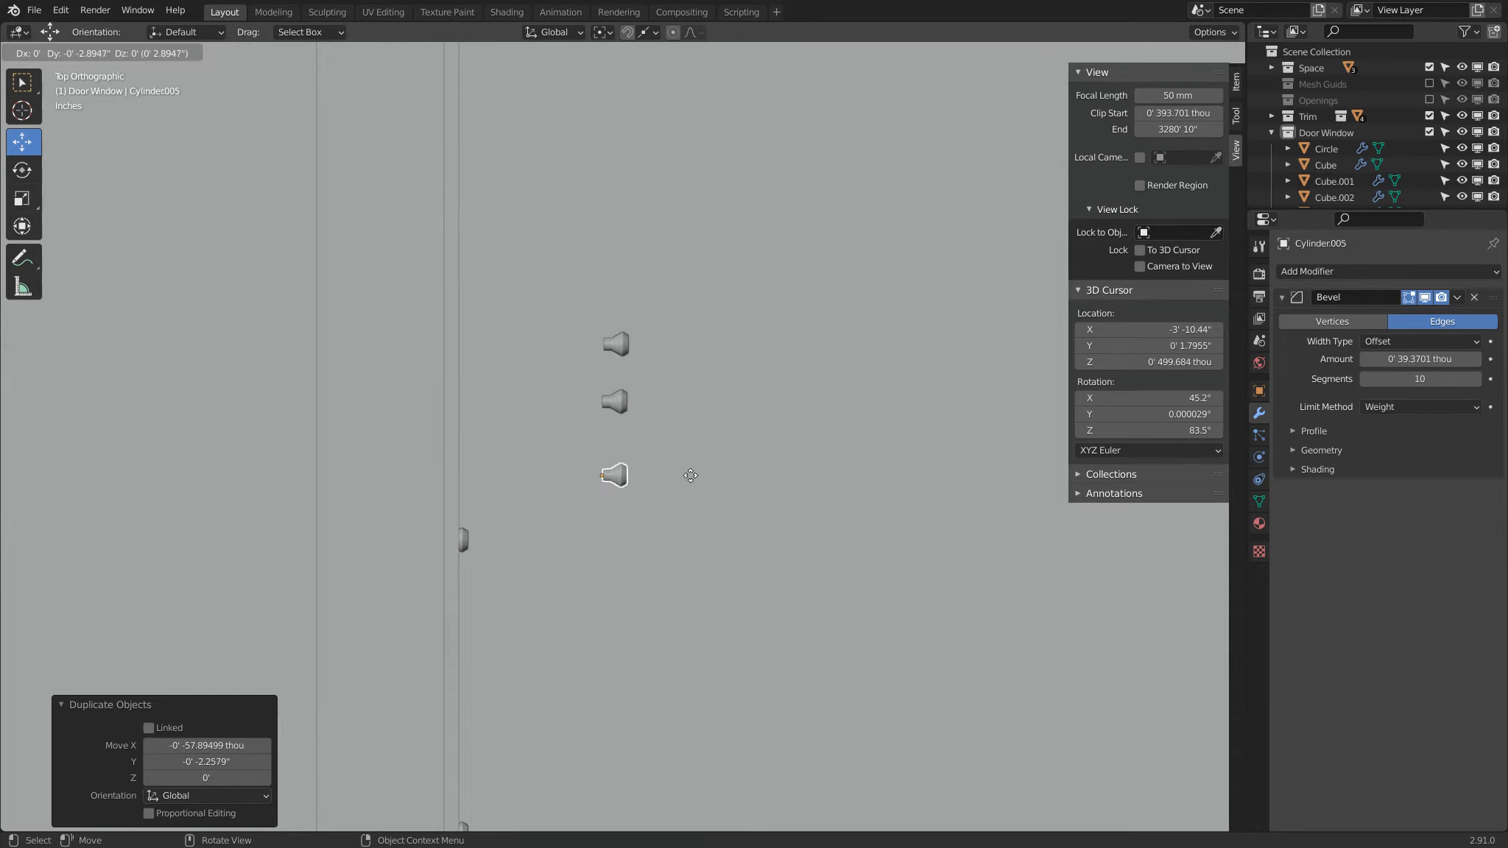
click(693, 434)
Step: Flare the lowest duplicate knob by scaling its front face up by about 1.44
scroll(700, 434, up, 5)
key(Tab)
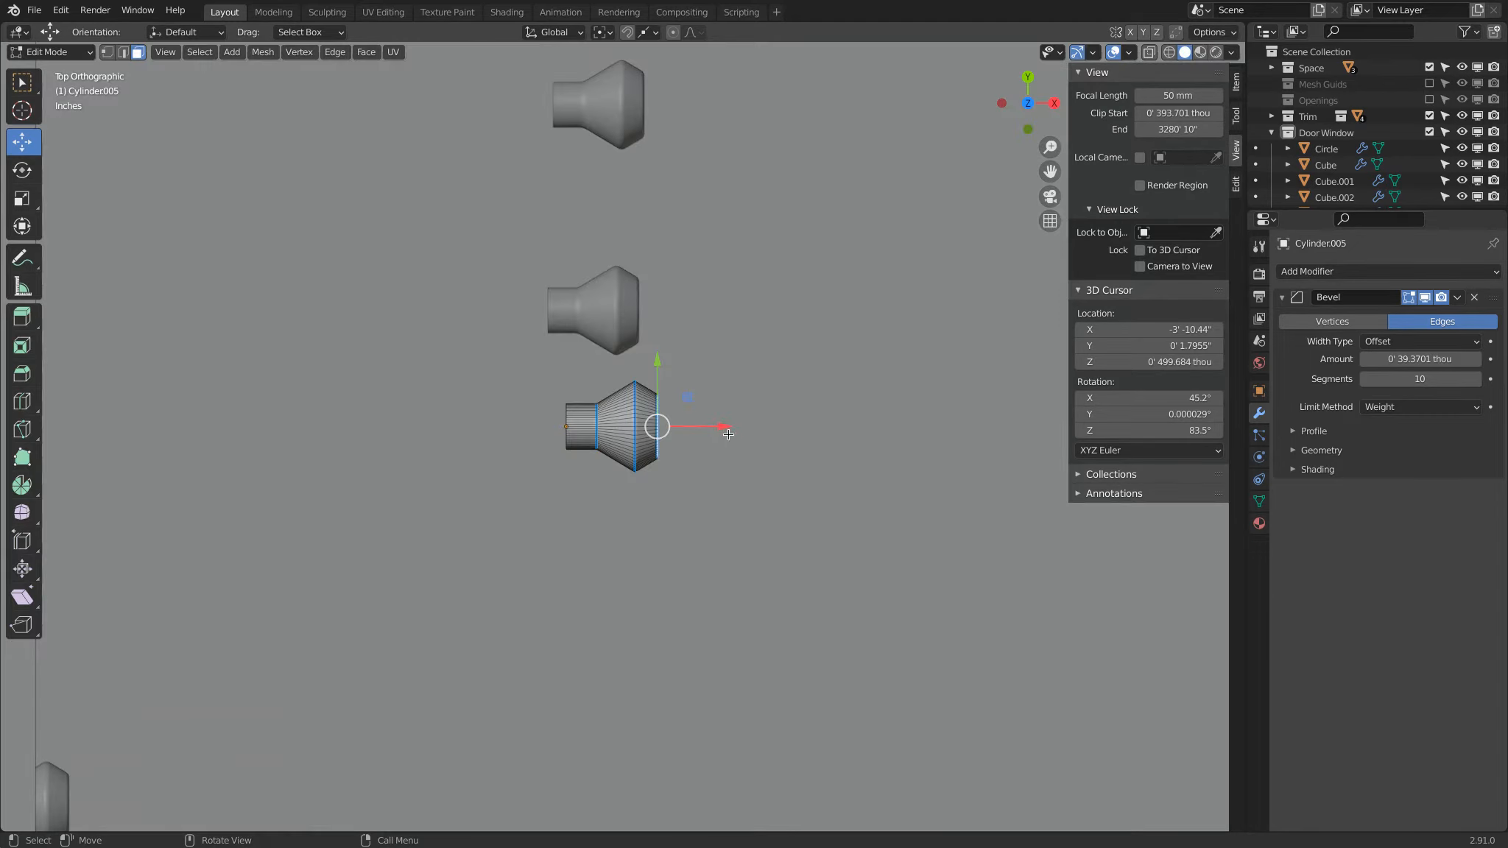
key(s)
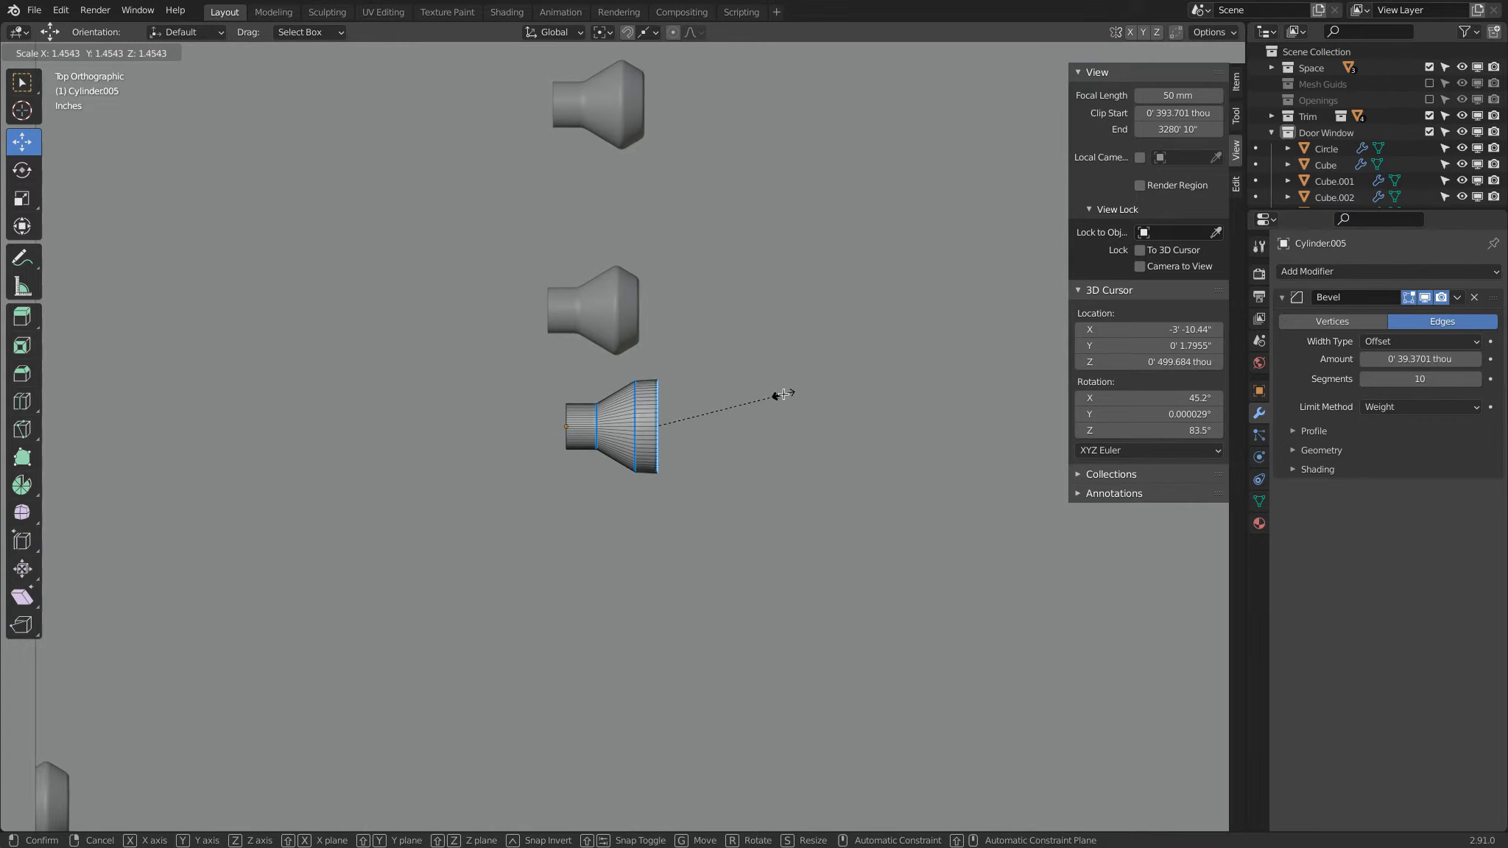
right_click(782, 394)
scroll(698, 359, up, 7)
shift+middle_drag(700, 381, 549, 498)
key(s)
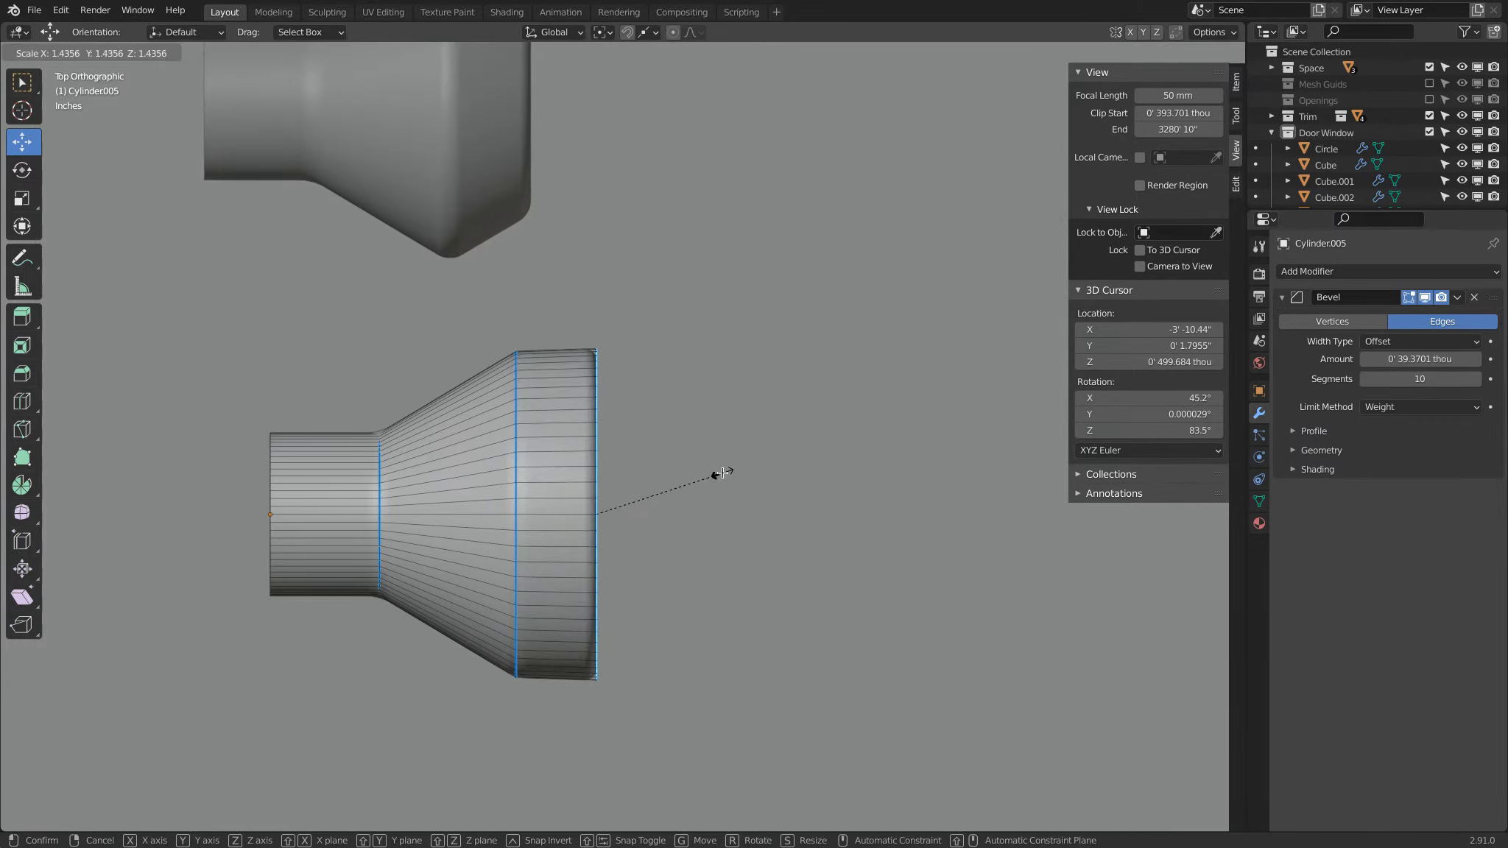
click(721, 472)
scroll(707, 449, down, 3)
shift+middle_drag(576, 274, 541, 449)
key(Tab)
Step: Scale down the front face of the middle duplicate knob to give it a more tapered tip
click(523, 429)
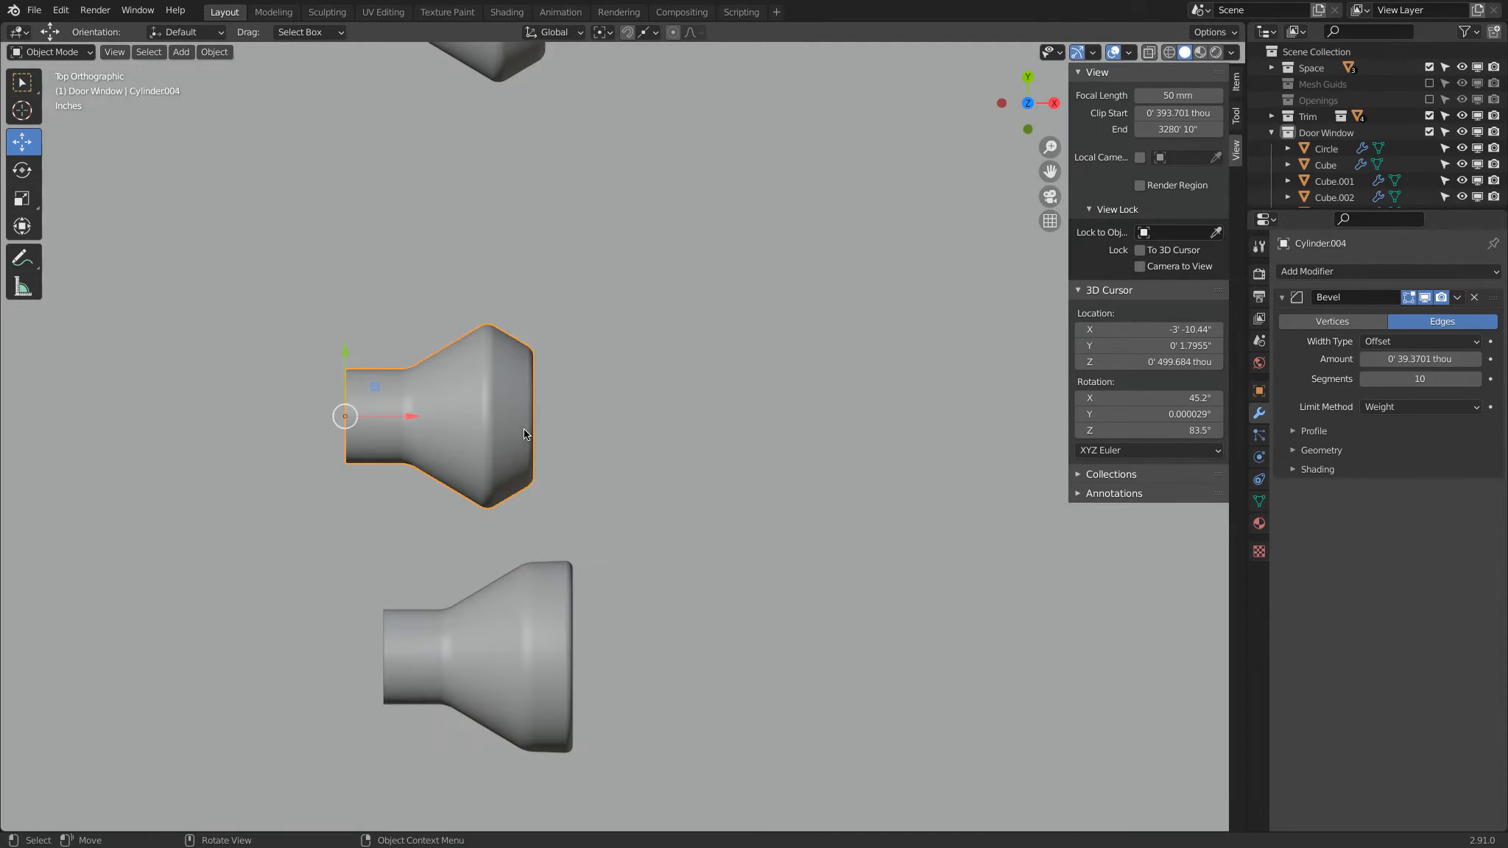
key(Tab)
key(Tab)
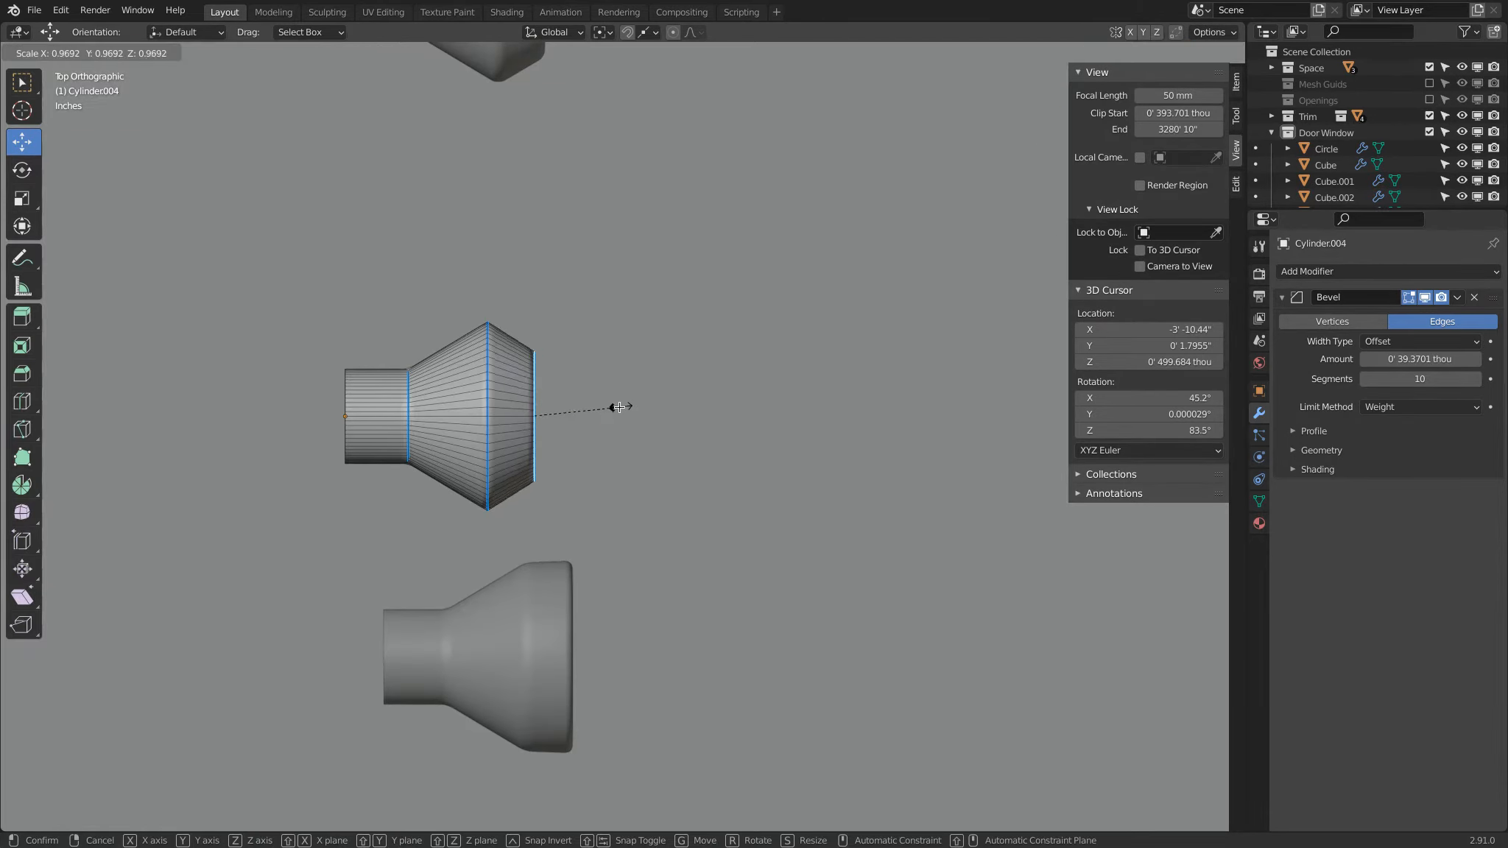
scroll(587, 410, down, 1)
scroll(586, 410, down, 3)
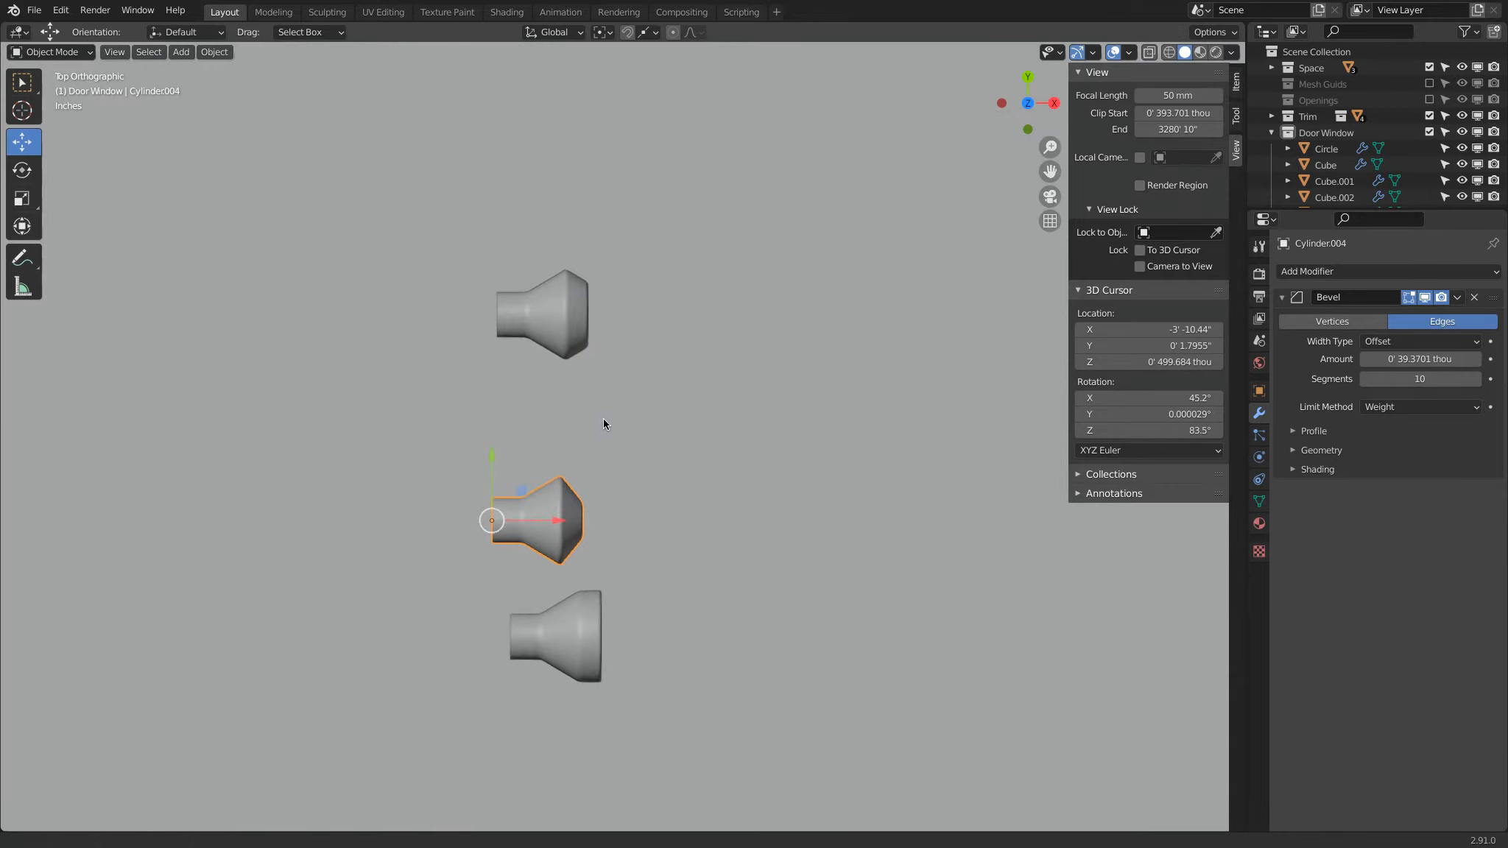
Step: Scale down the widest edge loop of the uppermost duplicate knob and move it about 164 thou along X toward the stem
click(580, 316)
key(Tab)
scroll(571, 306, up, 4)
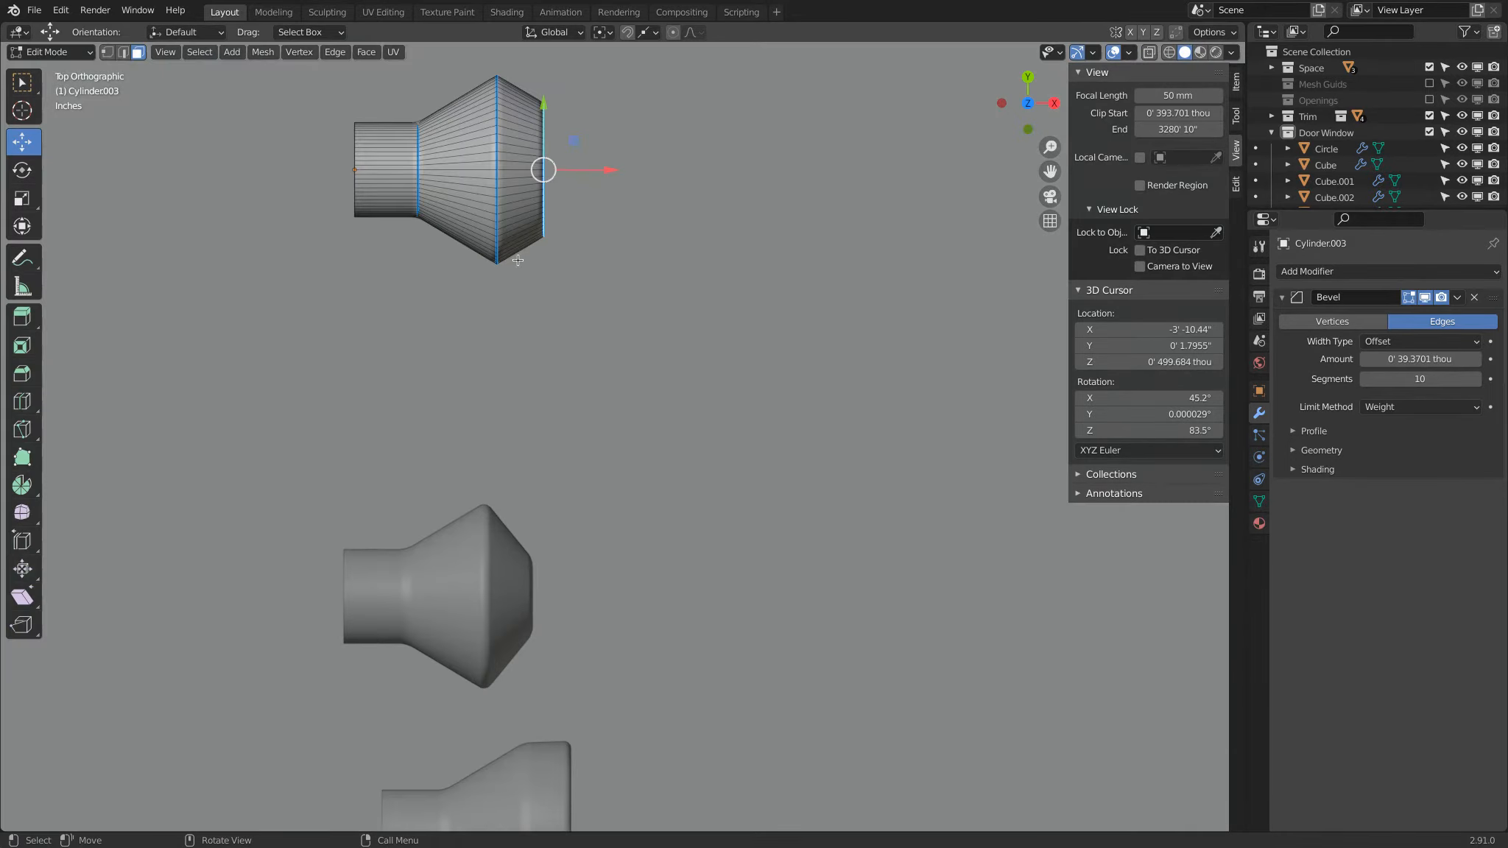
alt+click(497, 195)
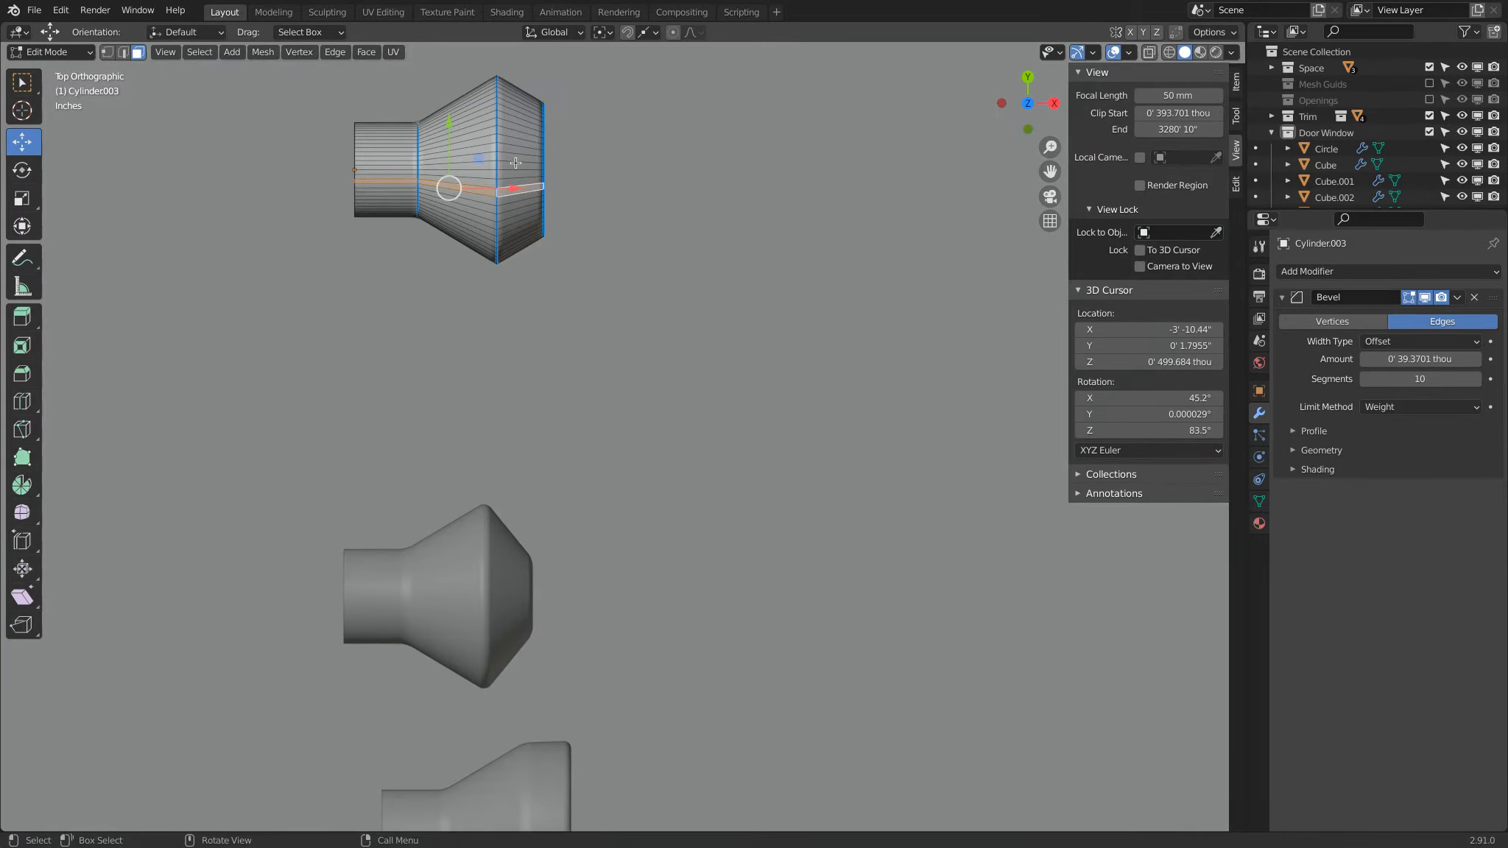
alt+click(501, 165)
click(122, 52)
alt+click(498, 138)
key(s)
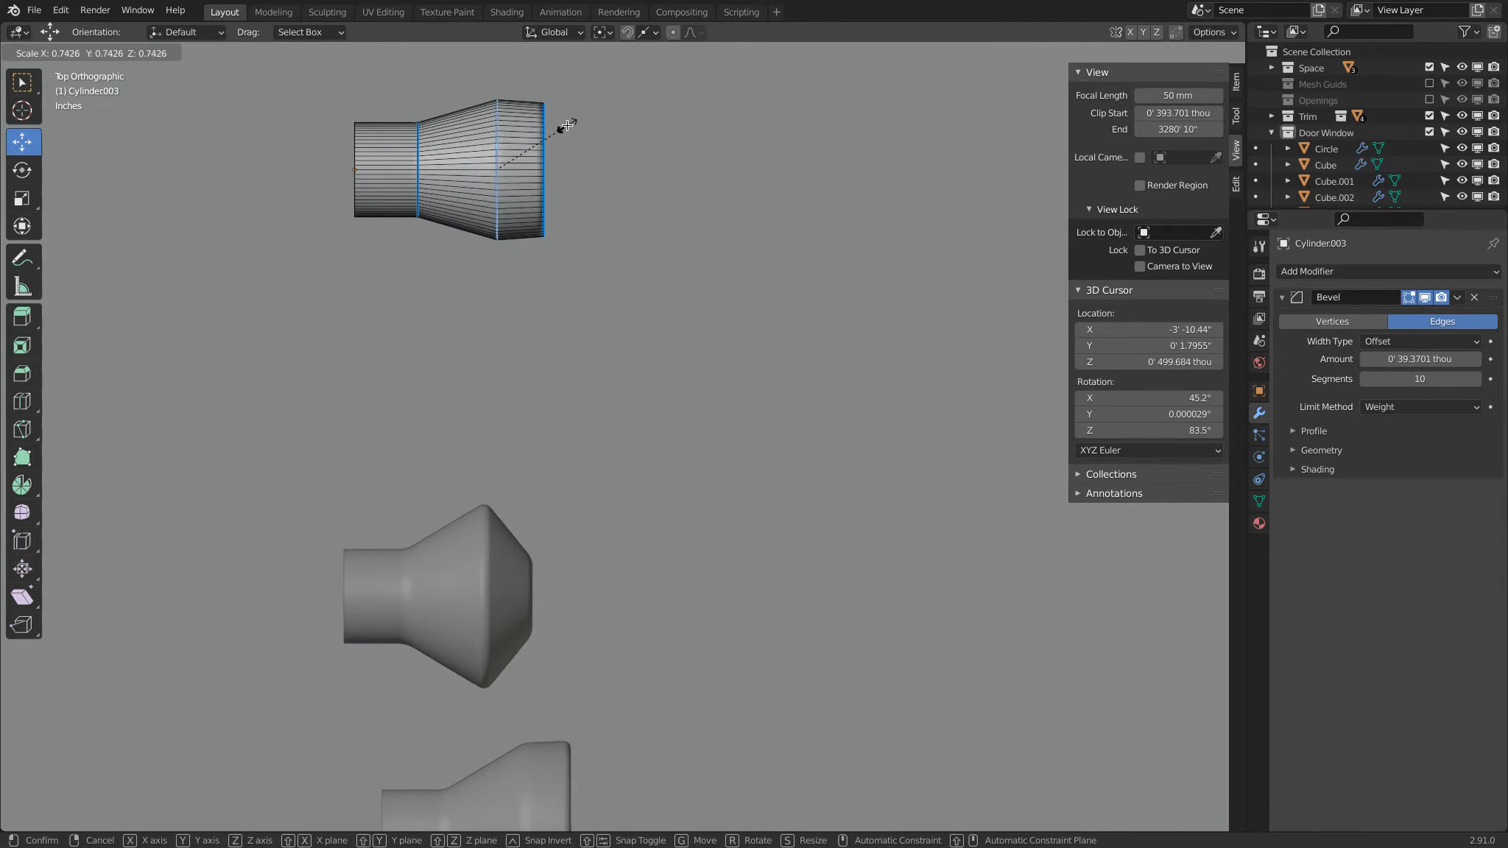
click(566, 127)
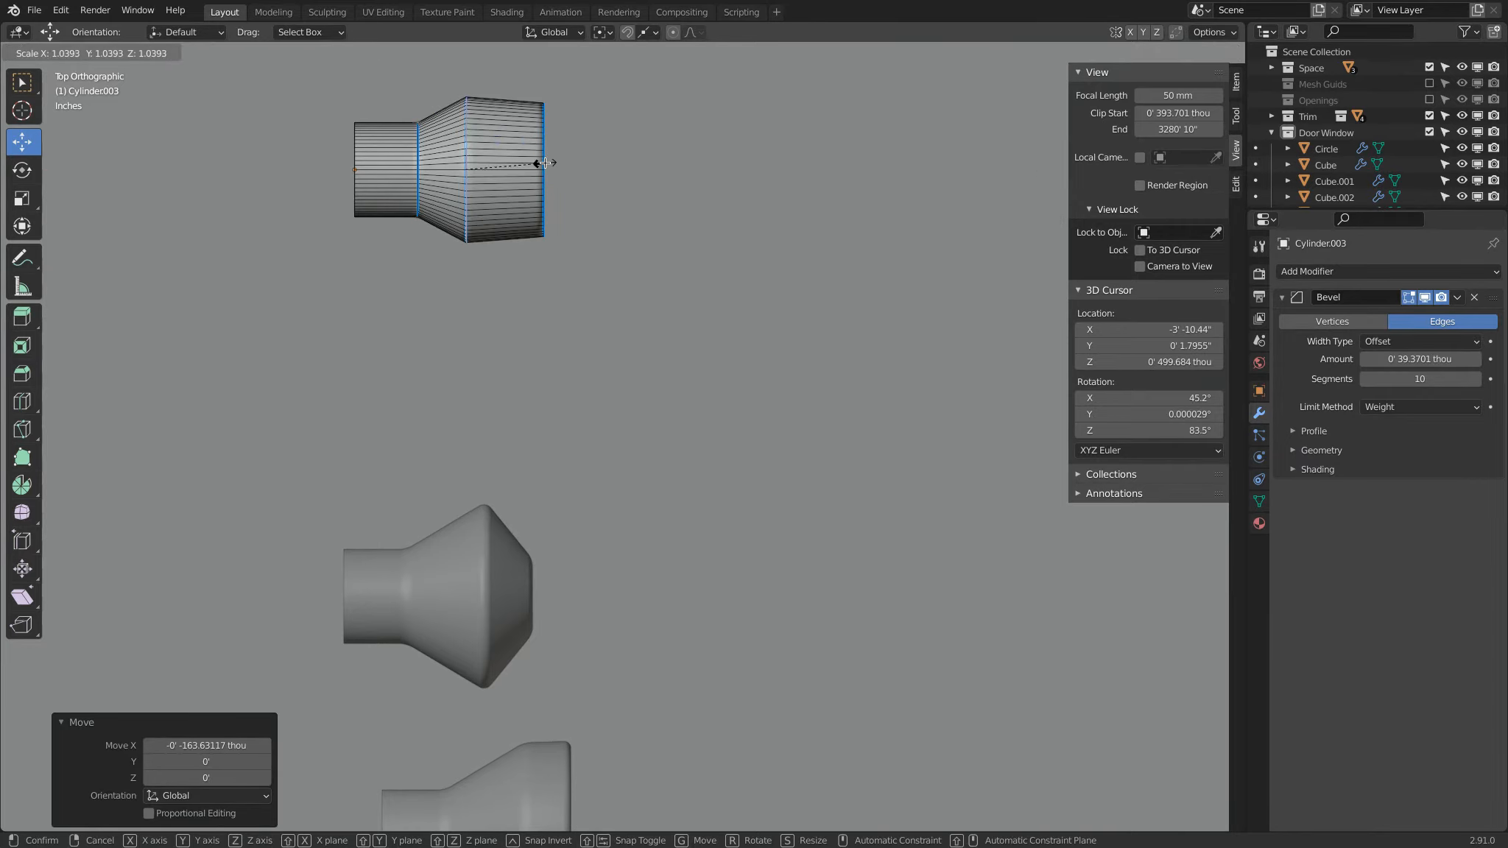
key(Tab)
scroll(727, 318, down, 8)
middle_drag(744, 431, 697, 411)
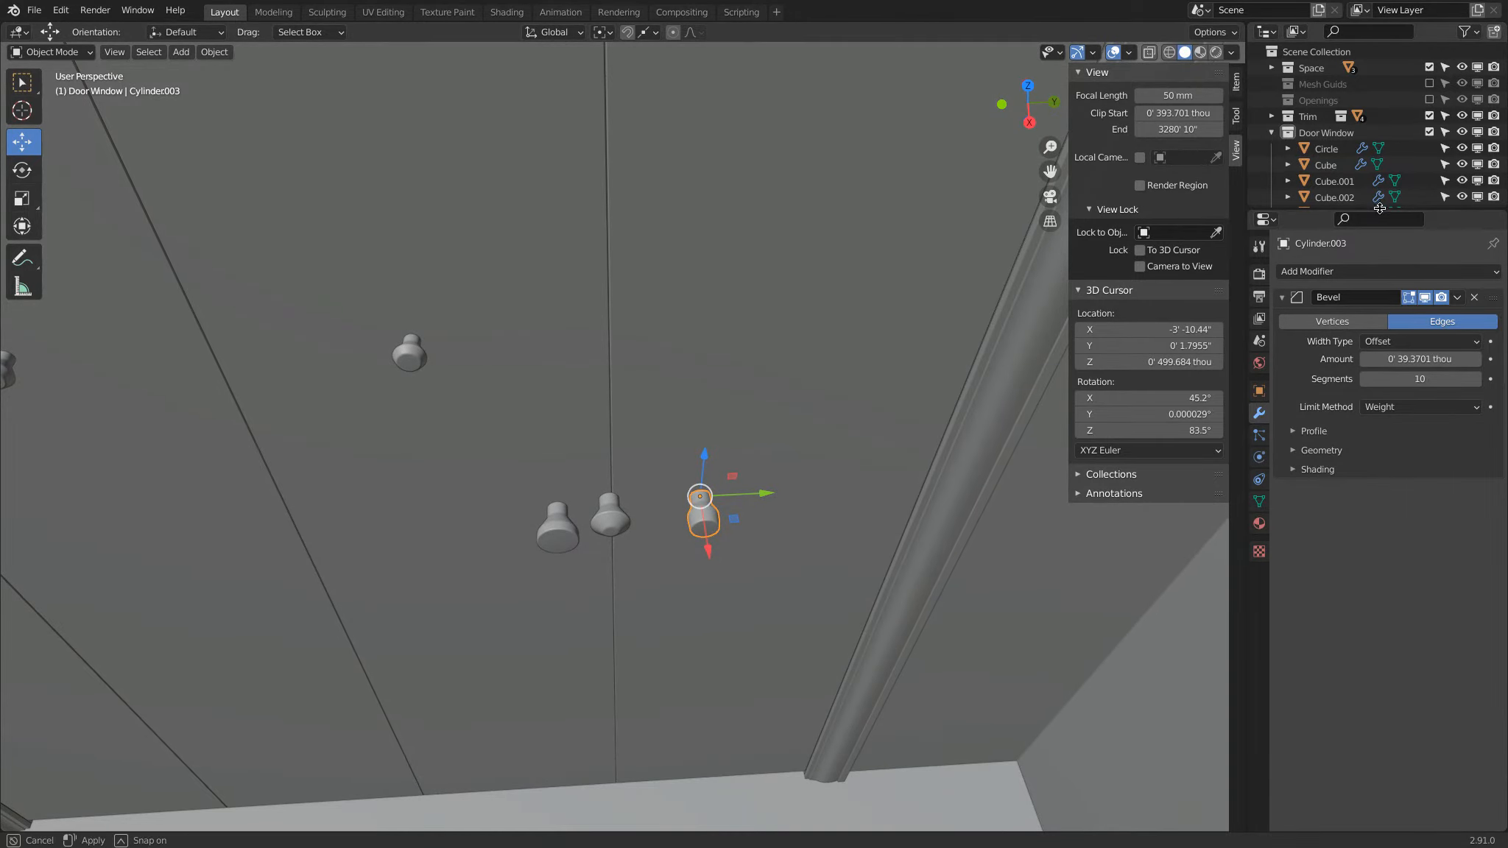
Step: Enlarge the Outliner and create a new collection named Door Knobs in the scene
drag(1378, 207, 1379, 468)
click(1272, 132)
right_click(1296, 235)
click(1296, 234)
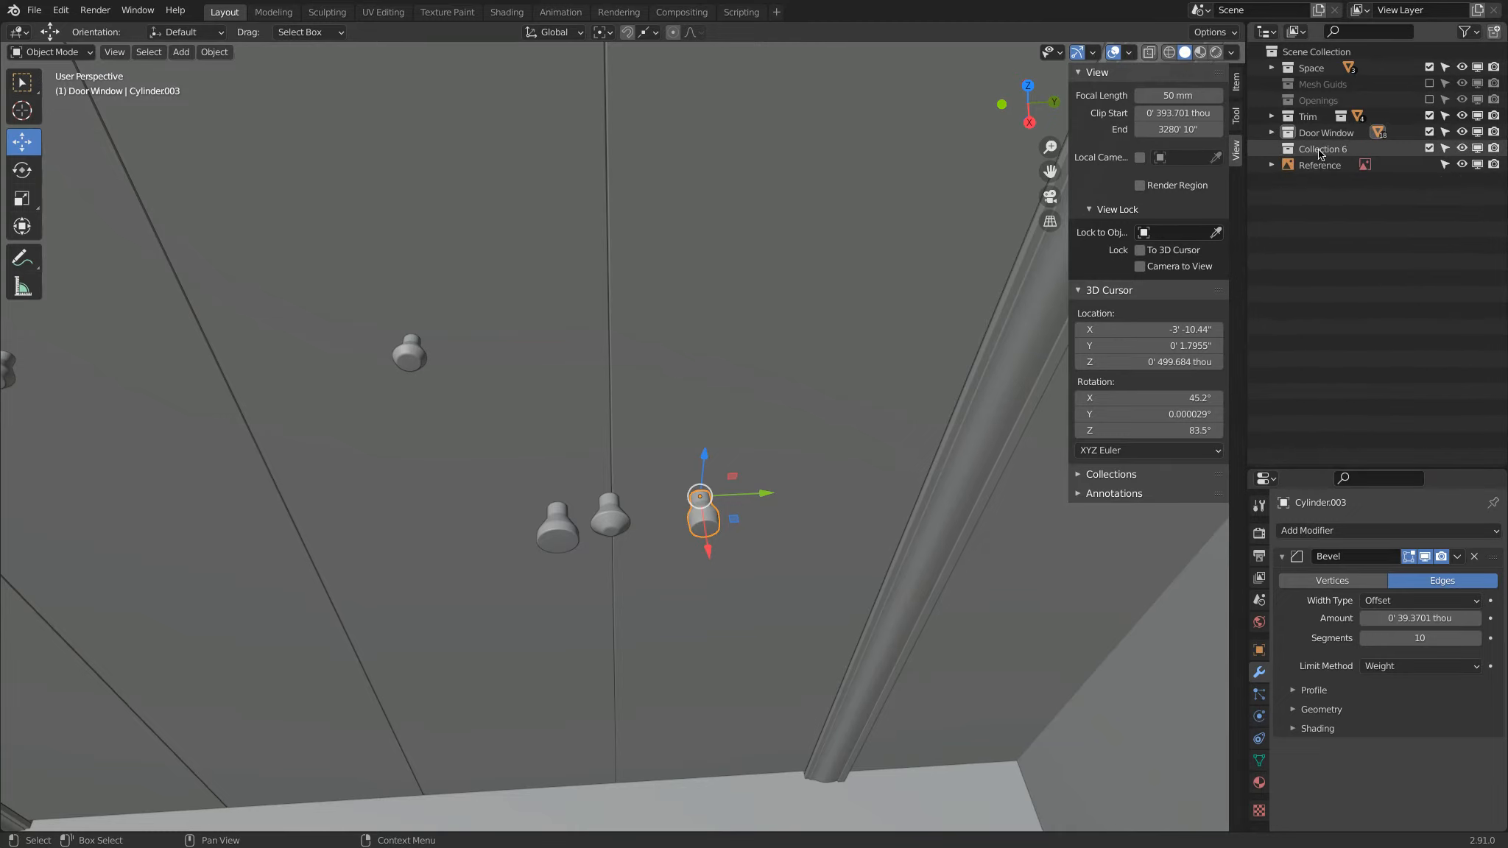
double_click(1320, 149)
text(D)
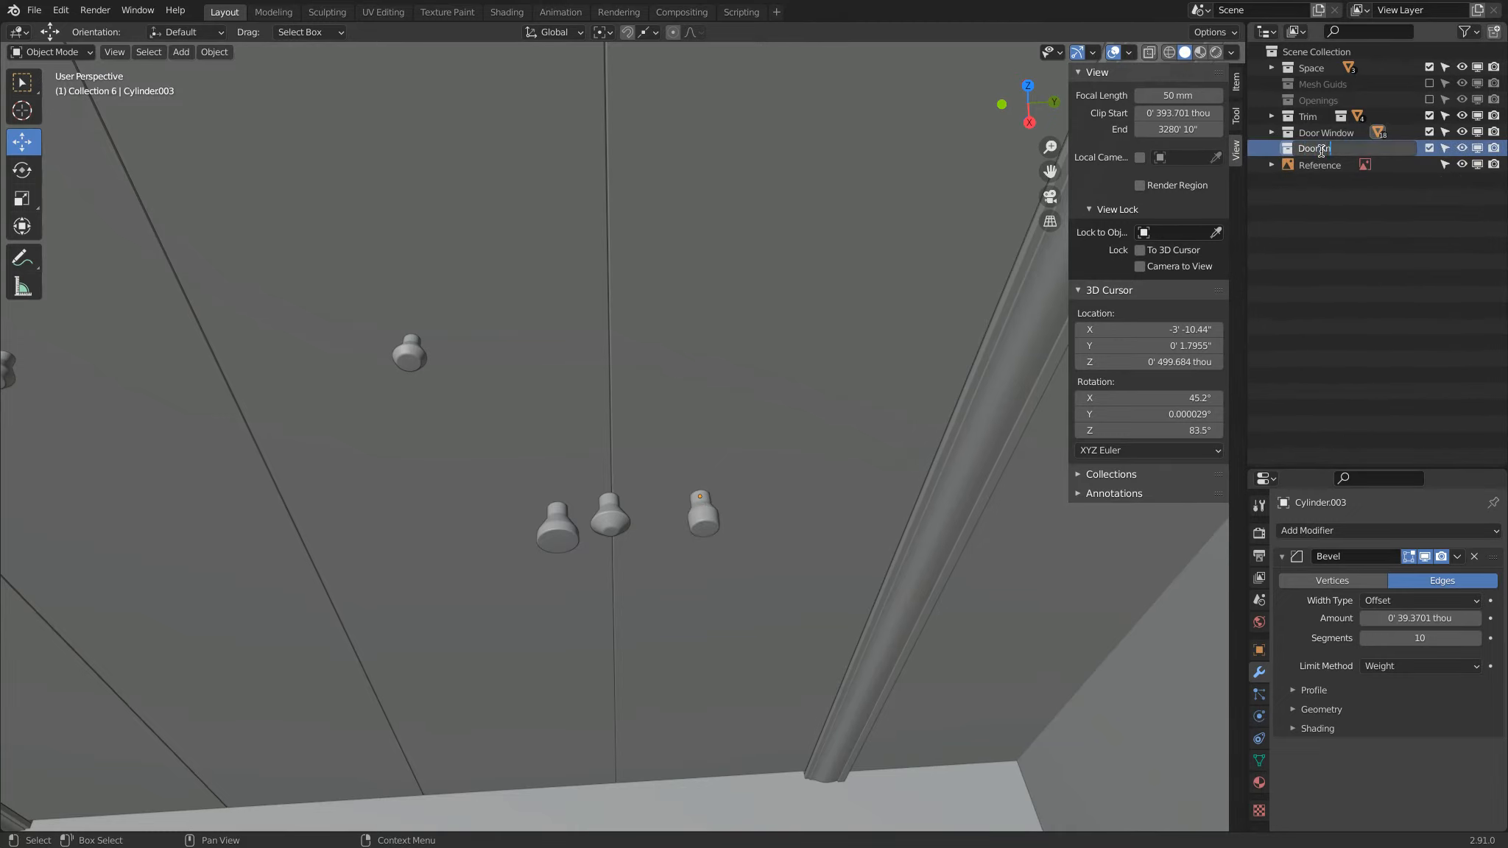
text(oor Knobs)
key(Return)
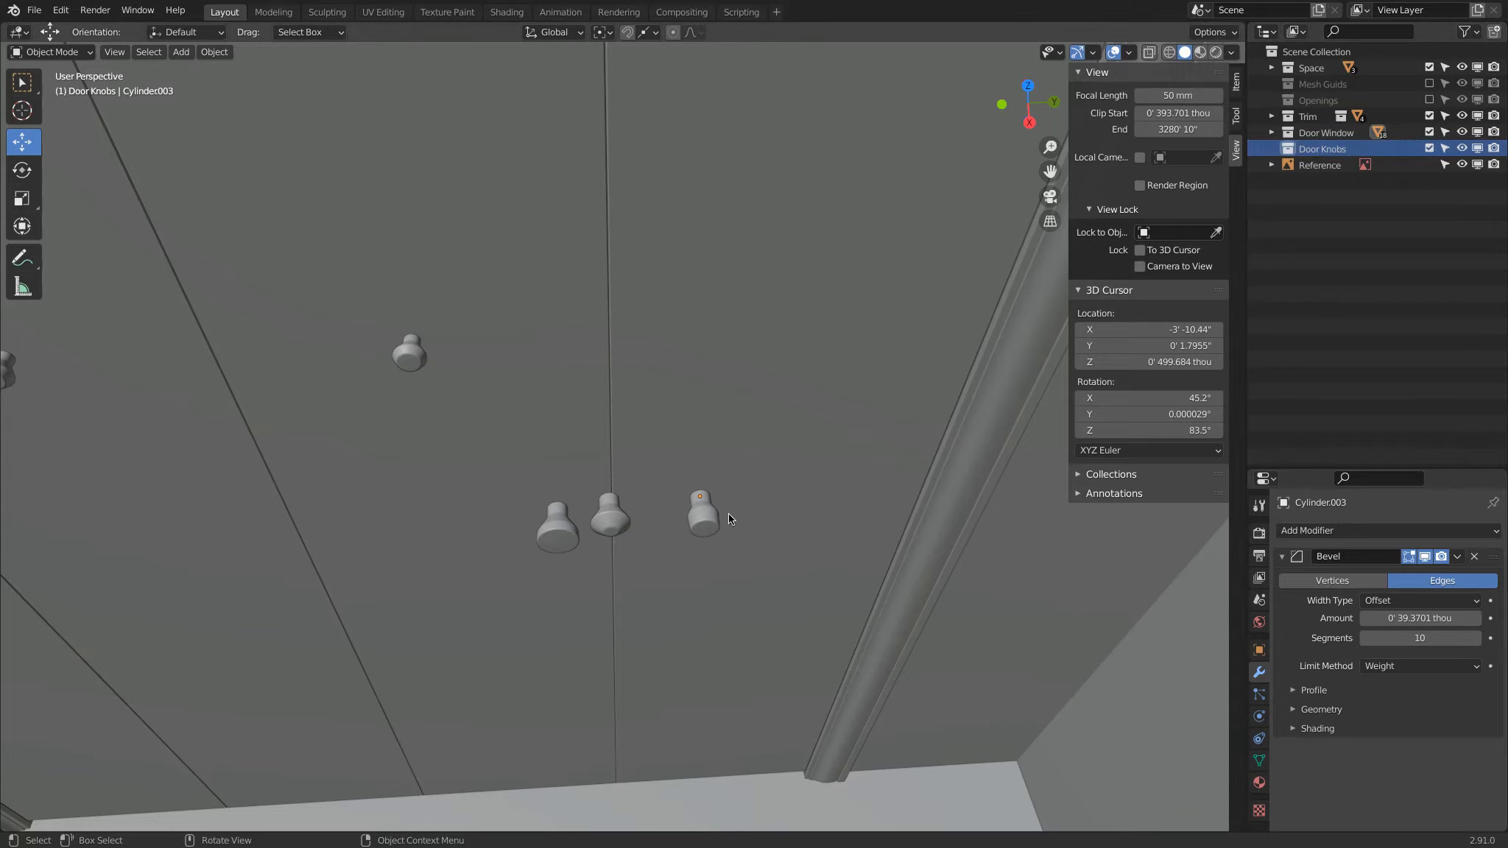
Step: Select all the knobs on the doors together with the three duplicates and move them to the Door Knobs collection
click(703, 515)
shift+click(605, 524)
shift+click(418, 350)
shift+click(558, 529)
scroll(558, 529, down, 7)
shift+middle_drag(523, 482, 834, 513)
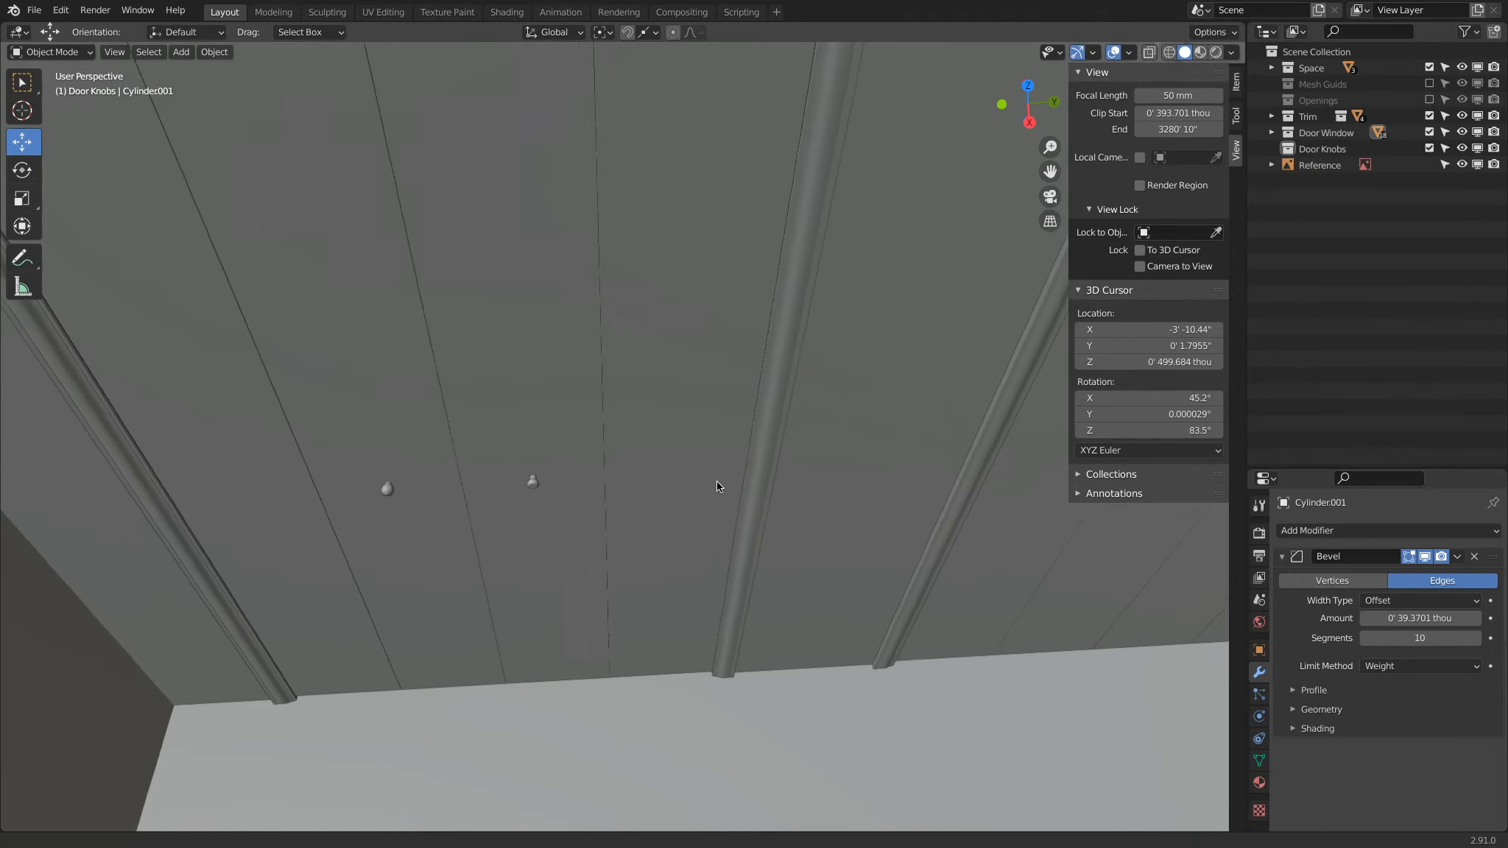
shift+middle_drag(716, 481, 705, 480)
click(522, 483)
shift+click(376, 489)
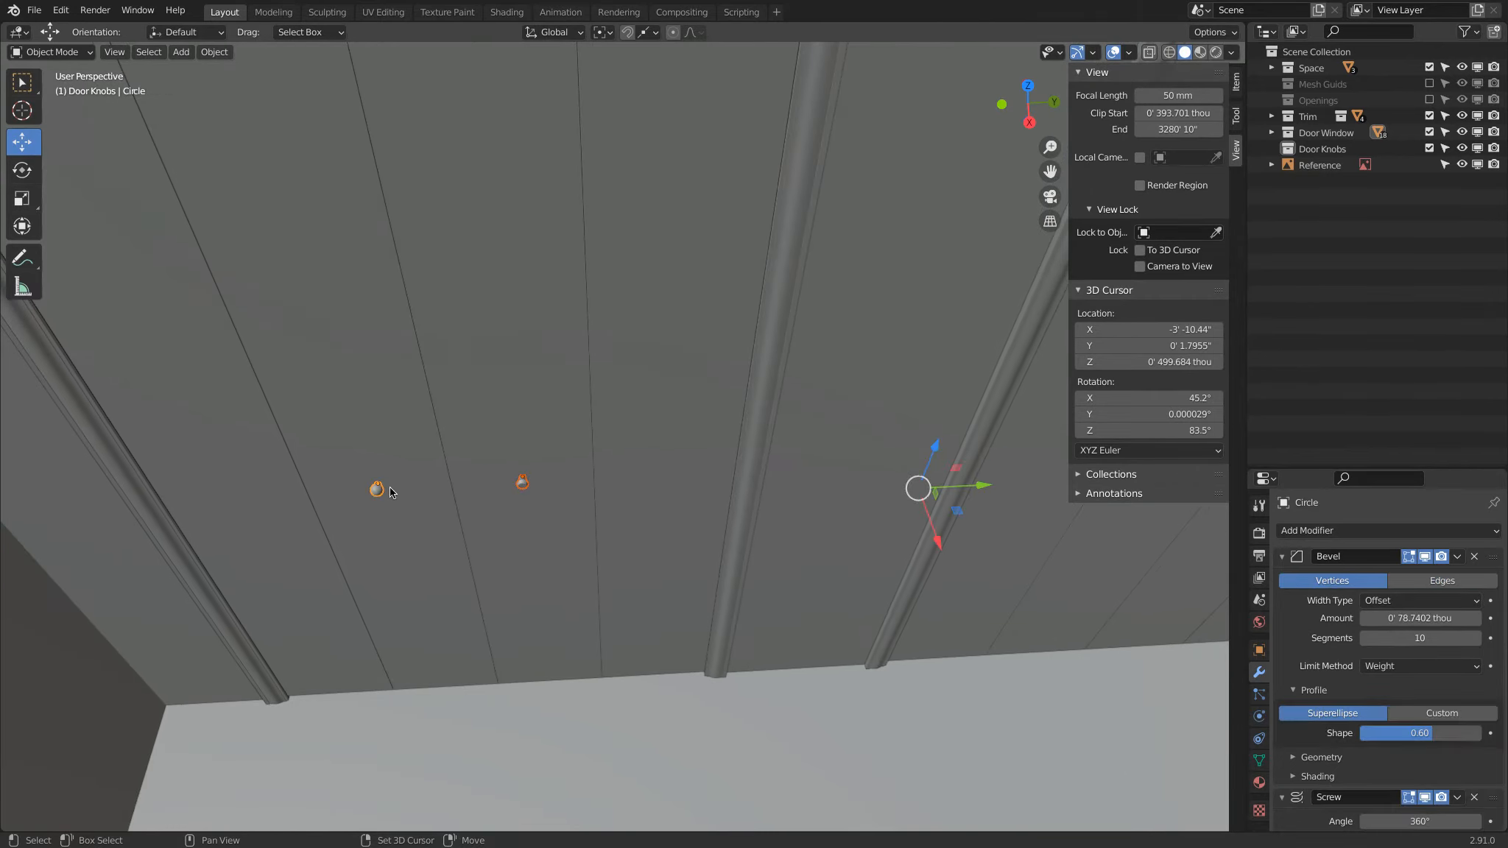
key(m)
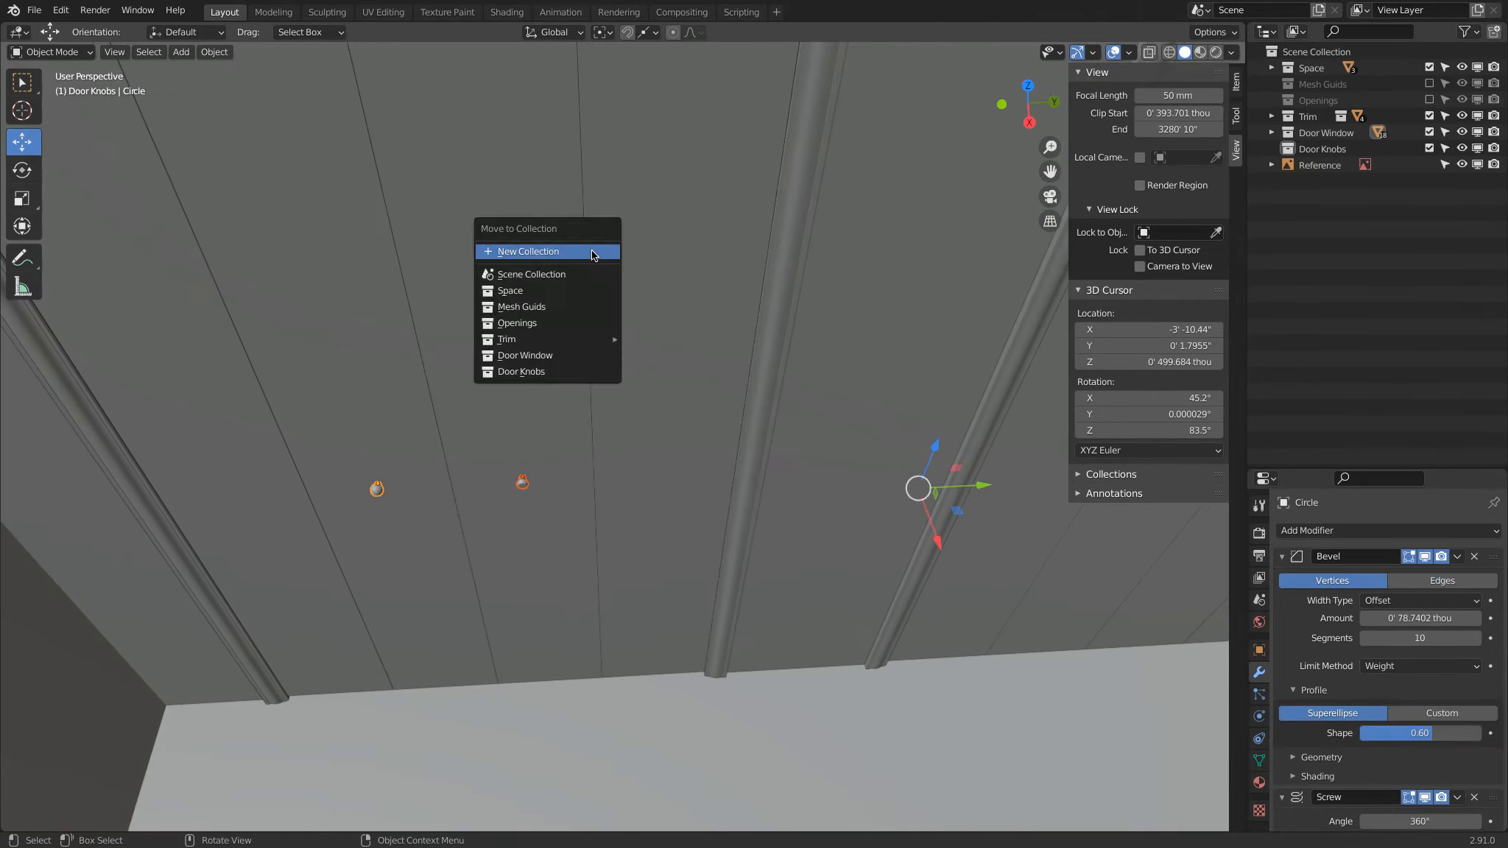
click(555, 375)
scroll(820, 528, down, 3)
mouse_move(839, 509)
shift+middle_down()
mouse_move(750, 483)
mouse_move(840, 493)
shift+middle_up()
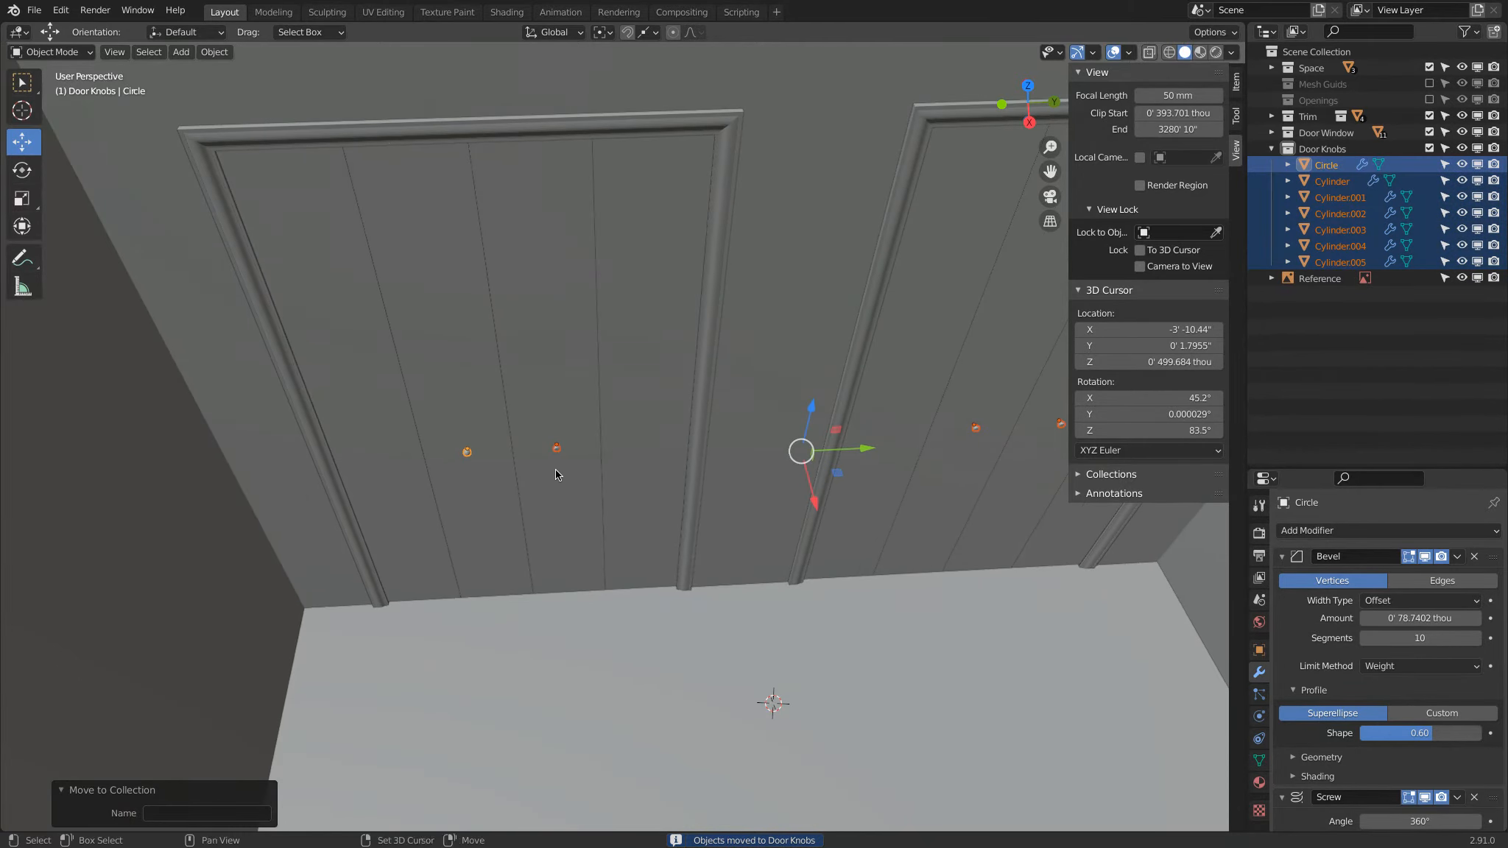
Step: Create a subcollection named Templates inside the Door Knobs collection
right_click(1317, 150)
click(1316, 150)
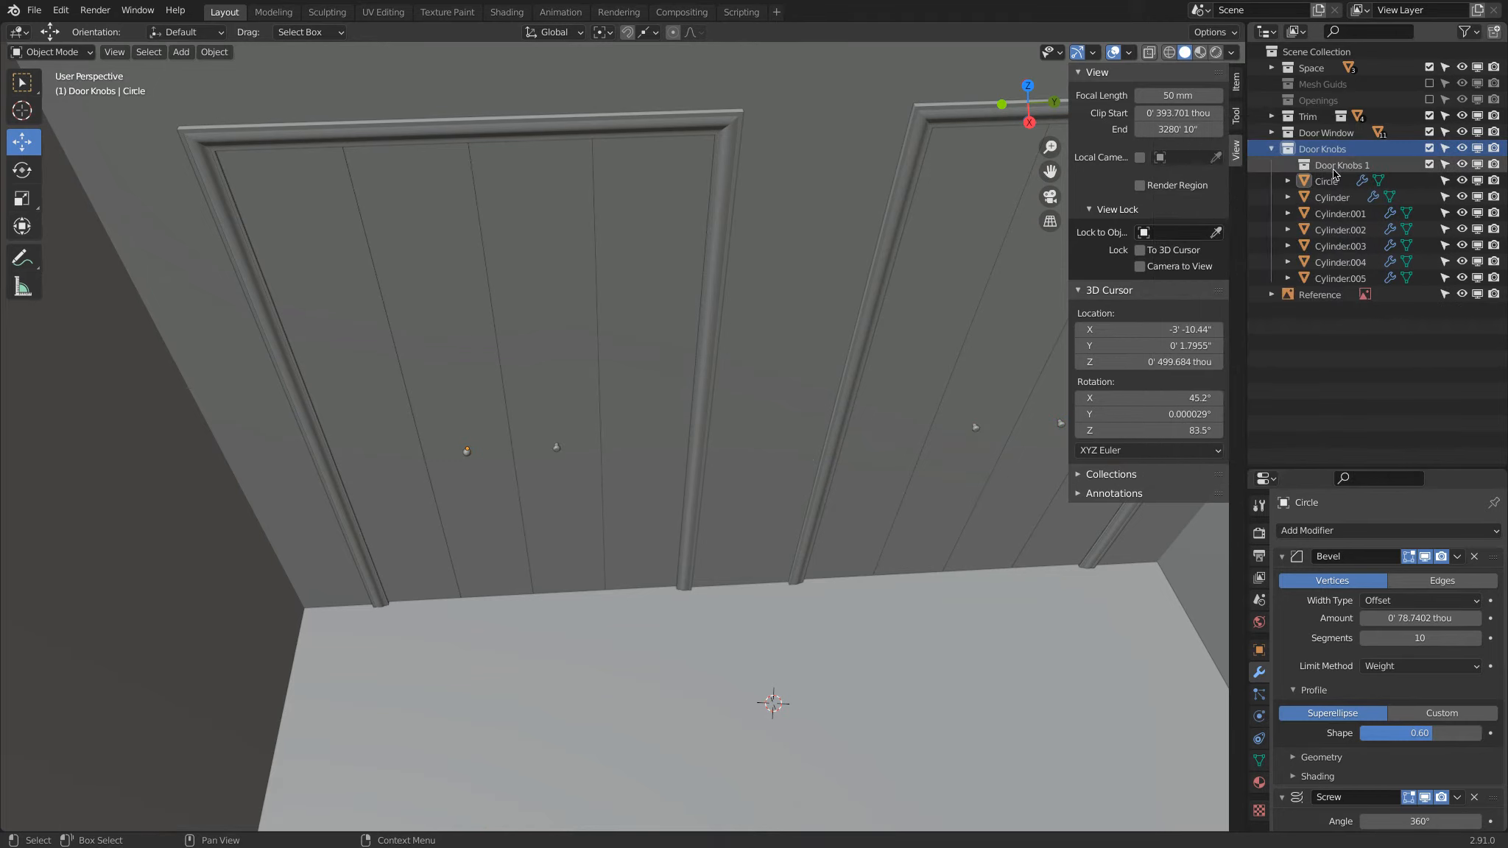
double_click(1338, 167)
text(Templates)
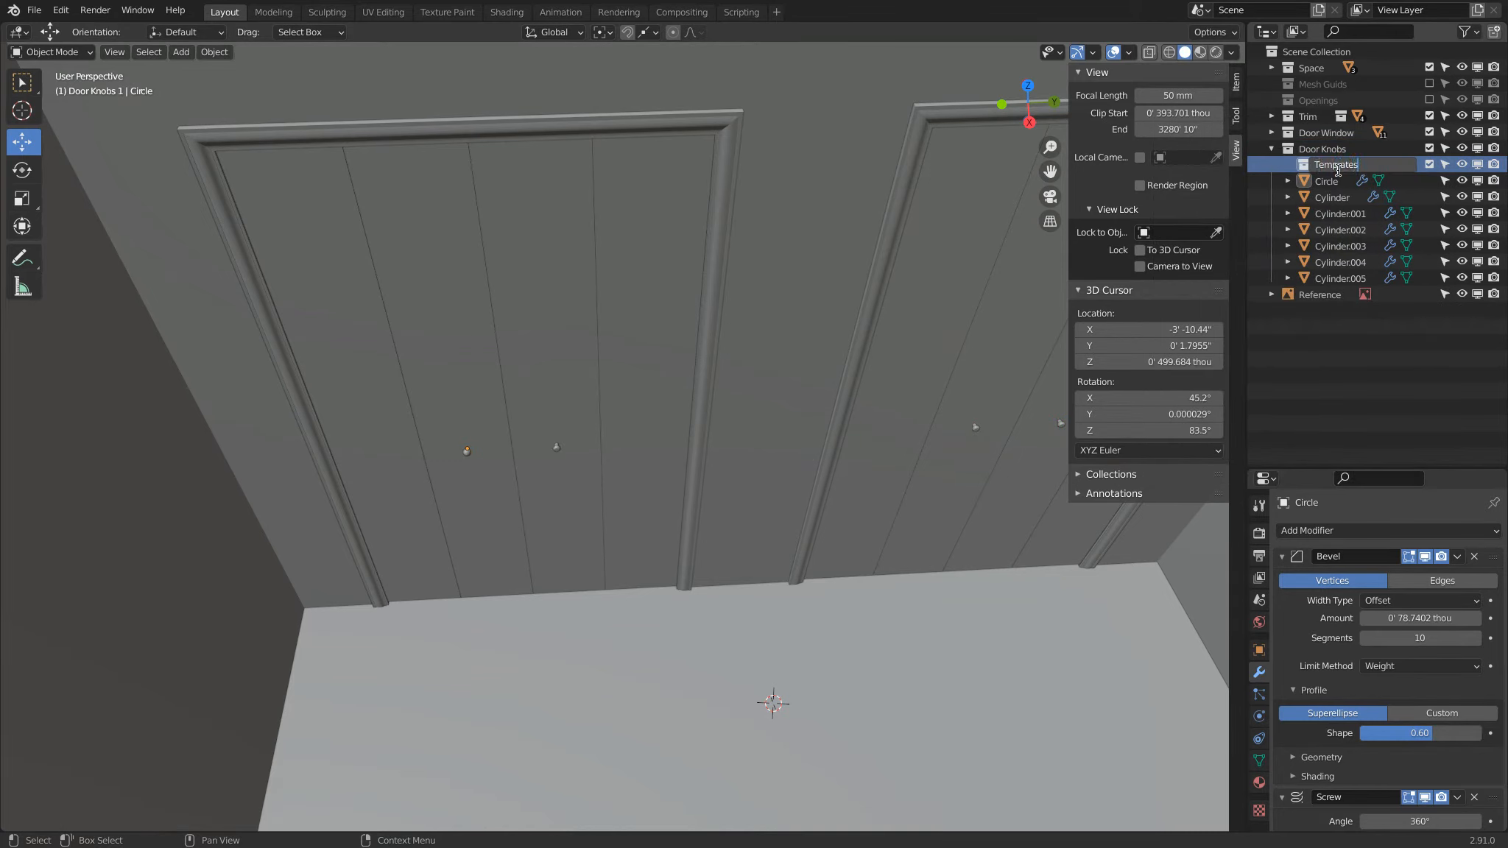
key(Return)
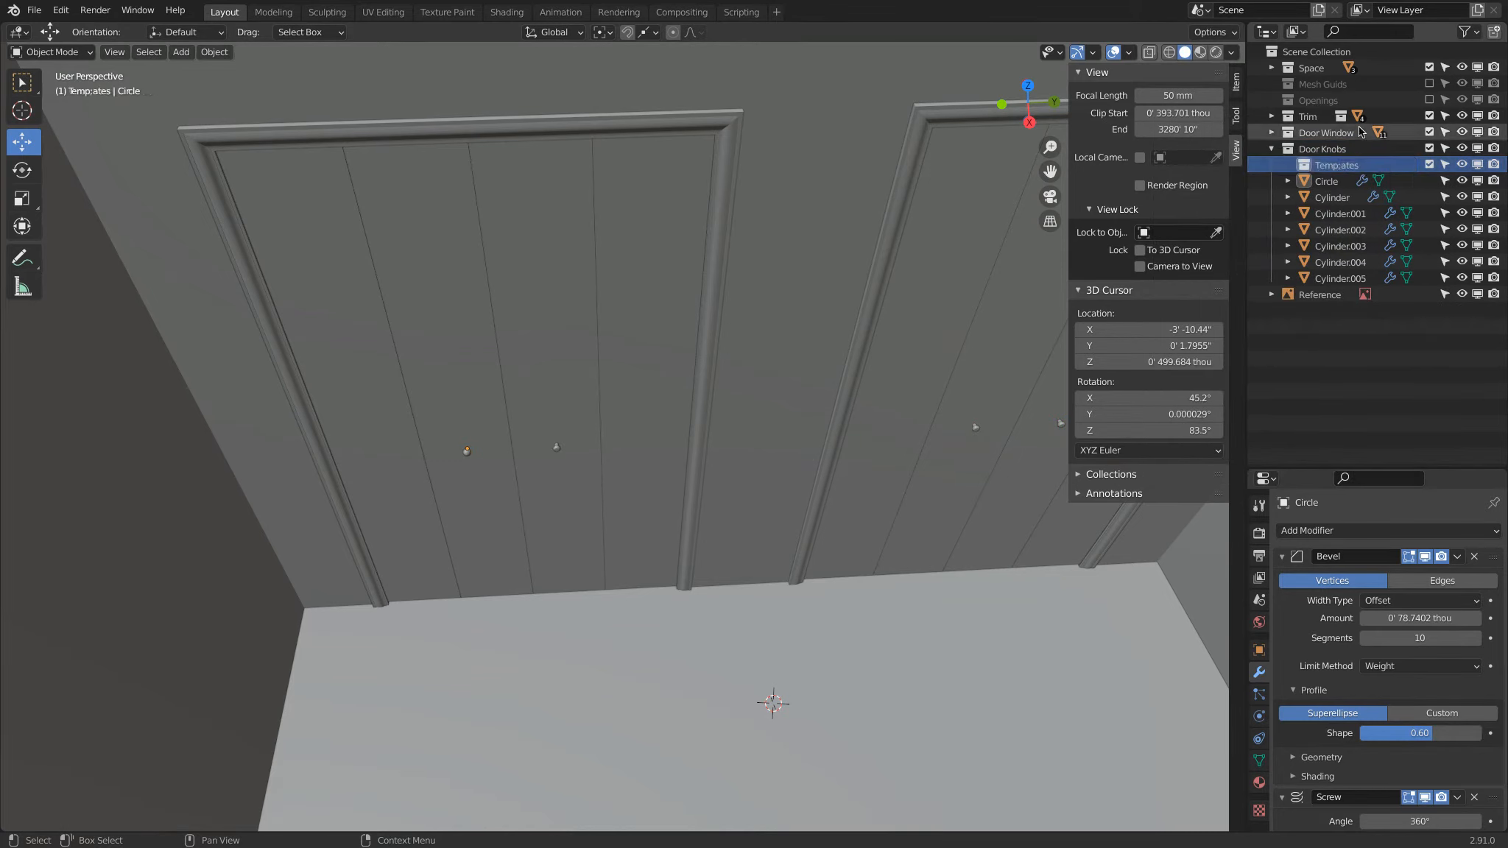
double_click(1340, 170)
click(1340, 167)
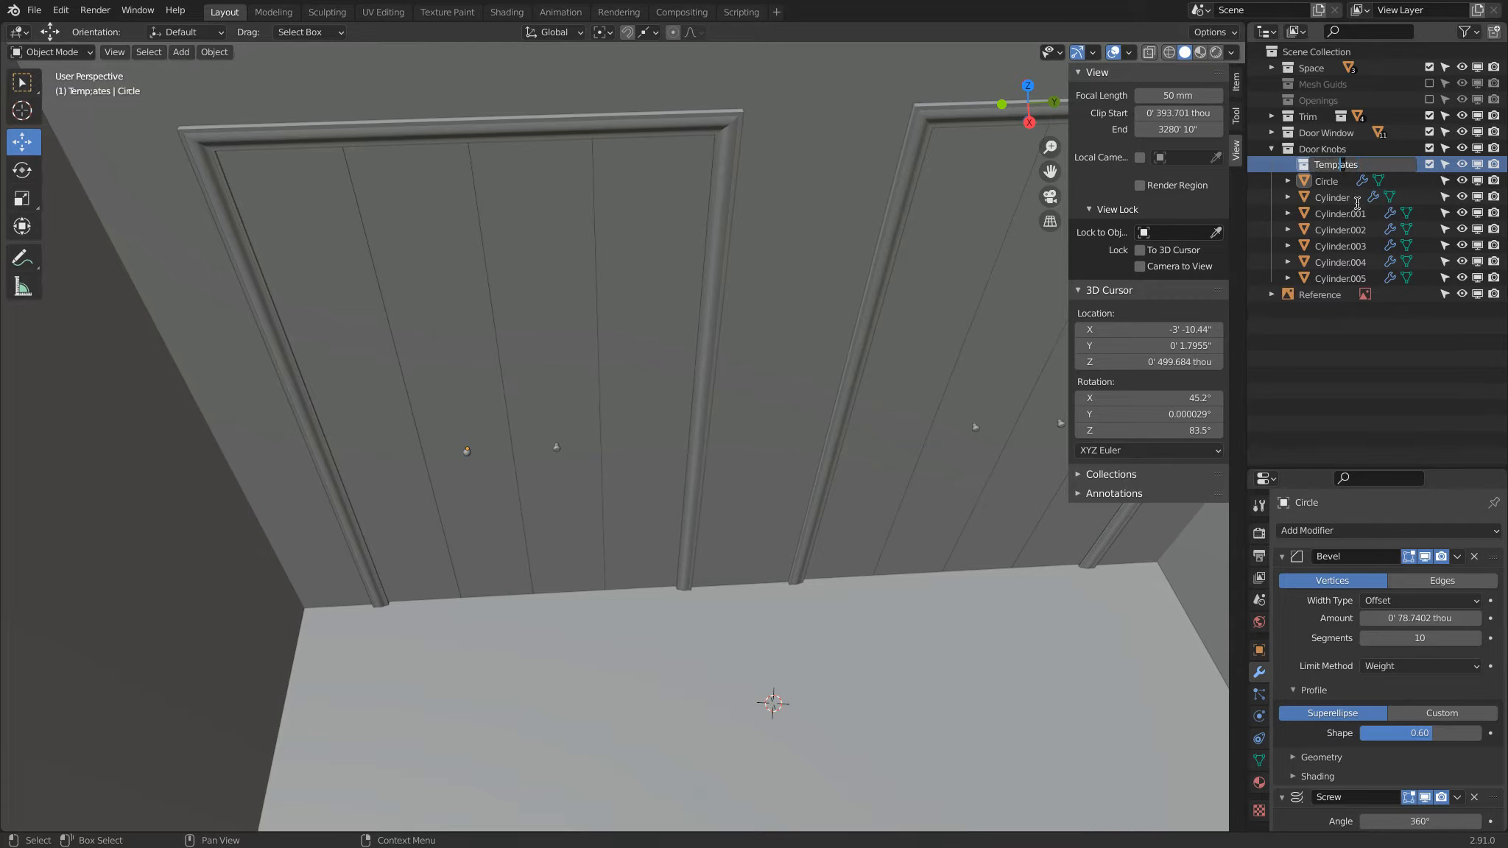
key(Return)
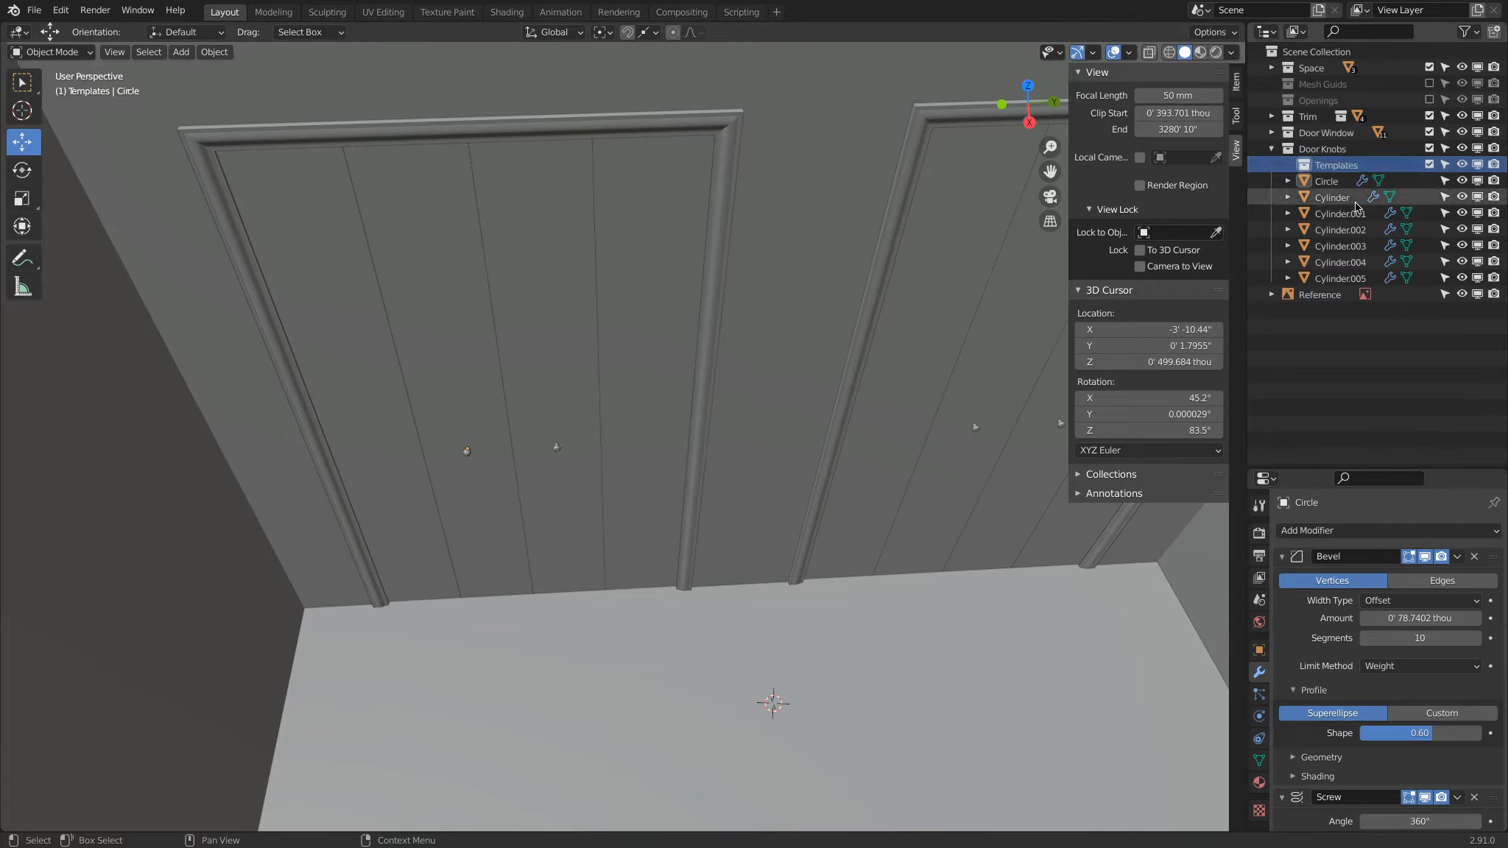
Step: Move the Circle knob into the Templates collection
click(466, 454)
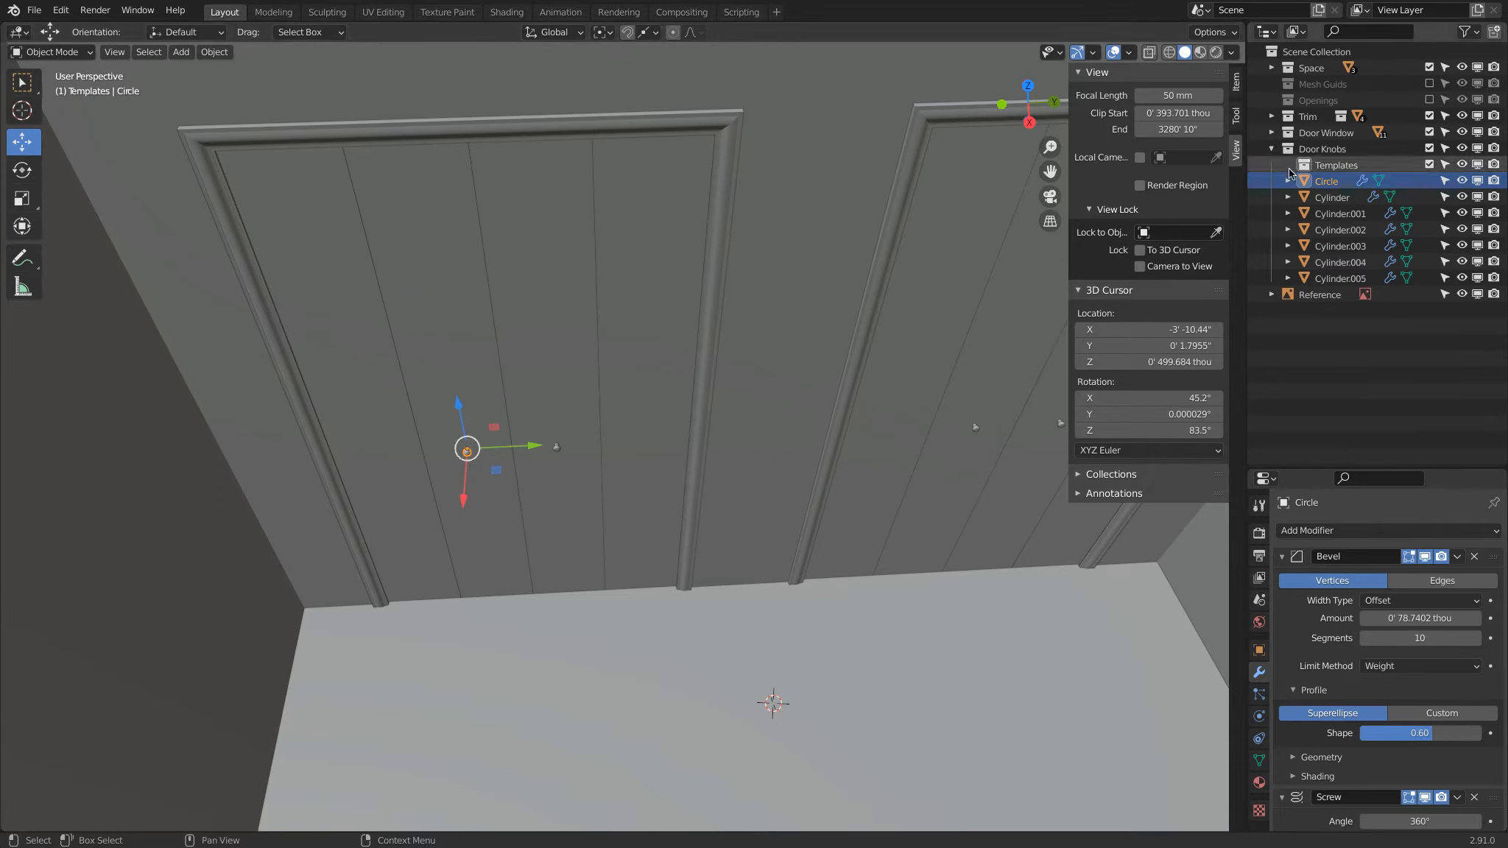
drag(1326, 181, 1351, 164)
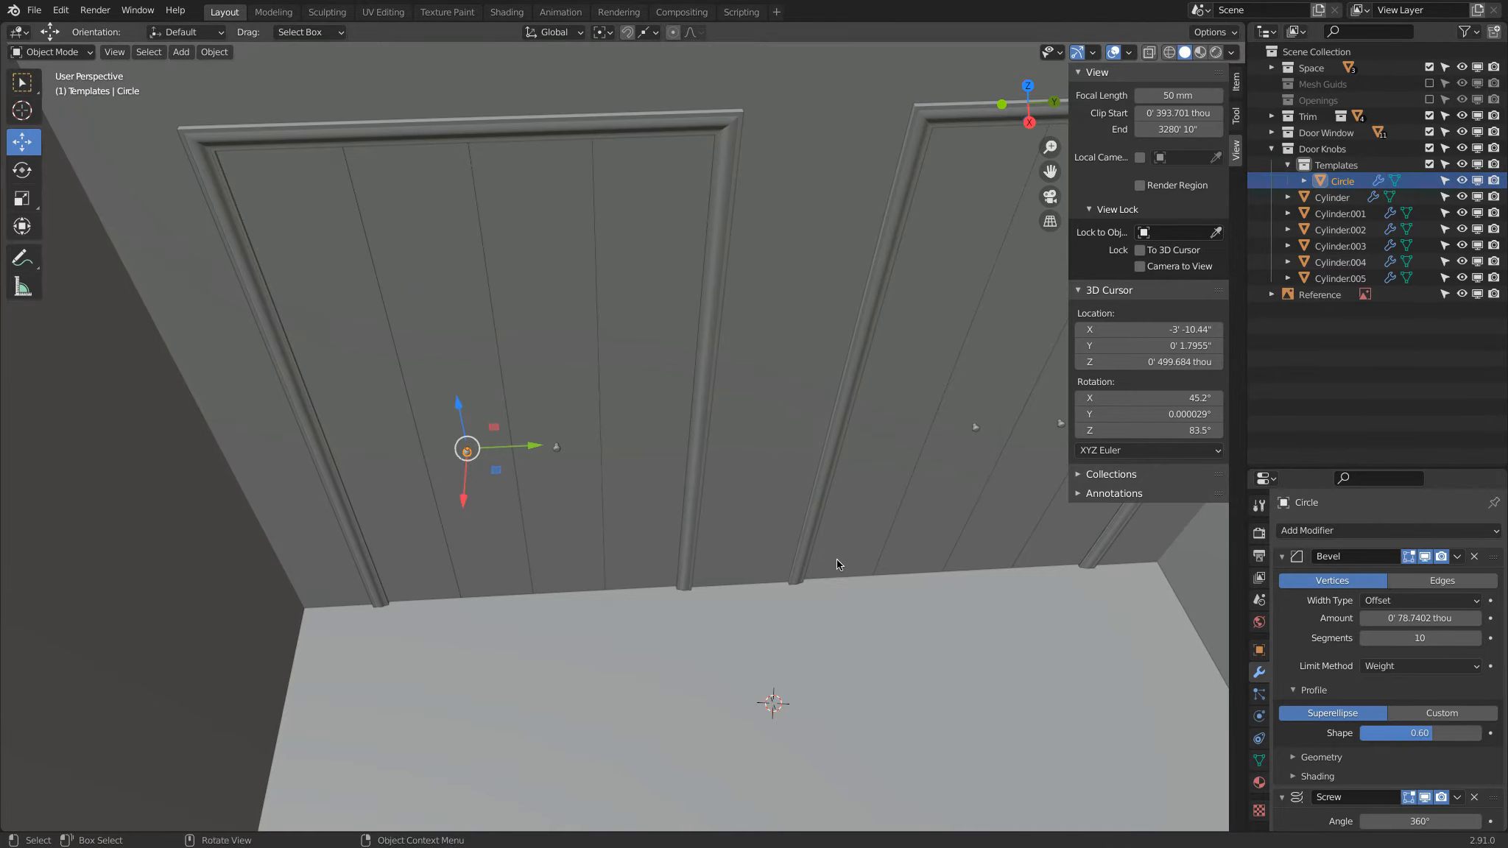
shift+middle_drag(836, 558, 562, 551)
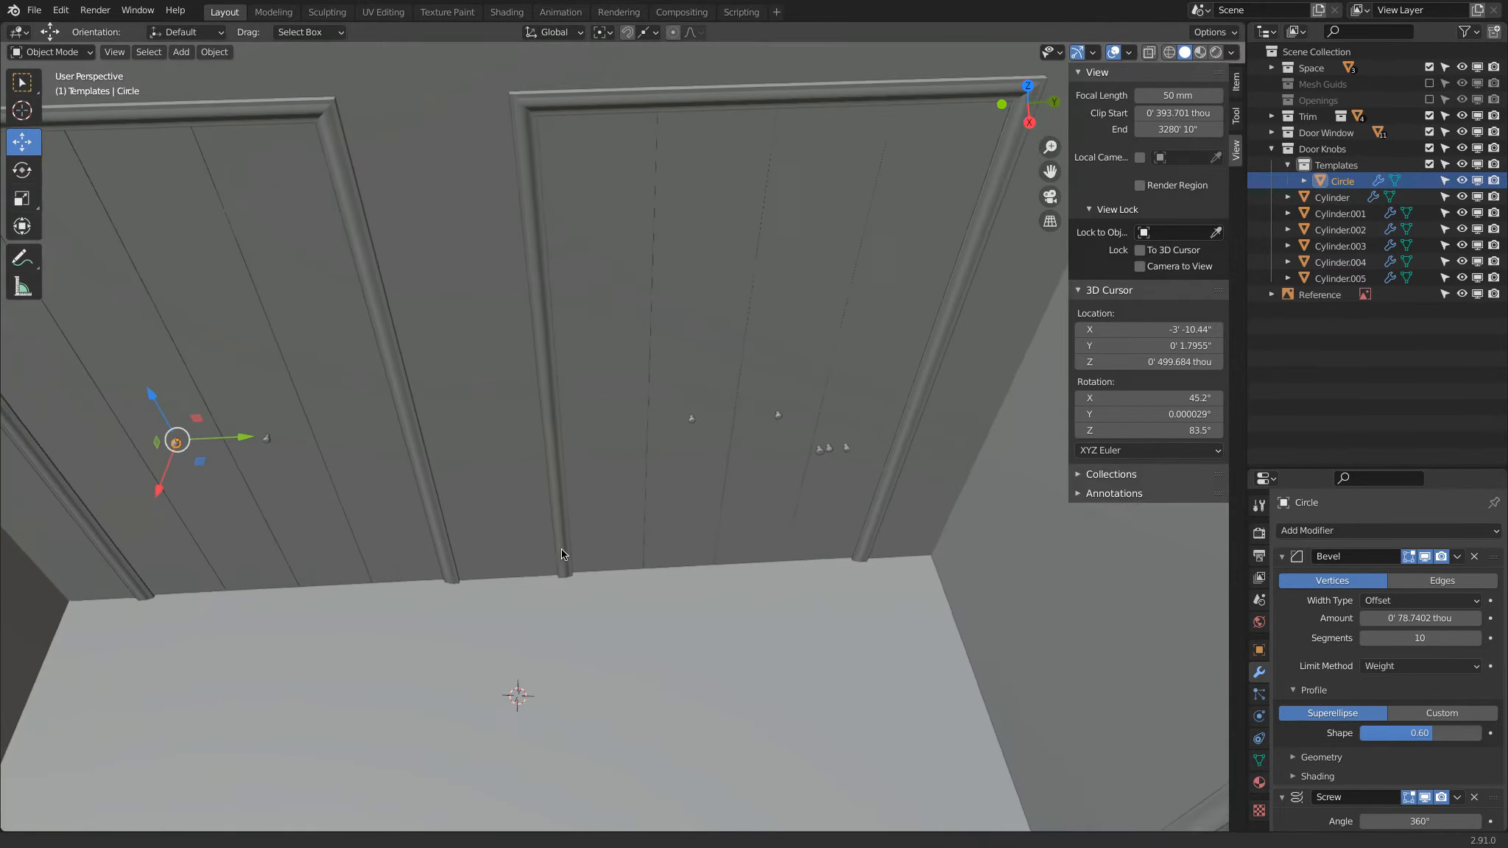
Step: Move the three duplicated knob variations, Cylinder.003, Cylinder.004 and Cylinder.005, into the Templates collection
click(828, 448)
shift+click(844, 447)
scroll(876, 461, up, 3)
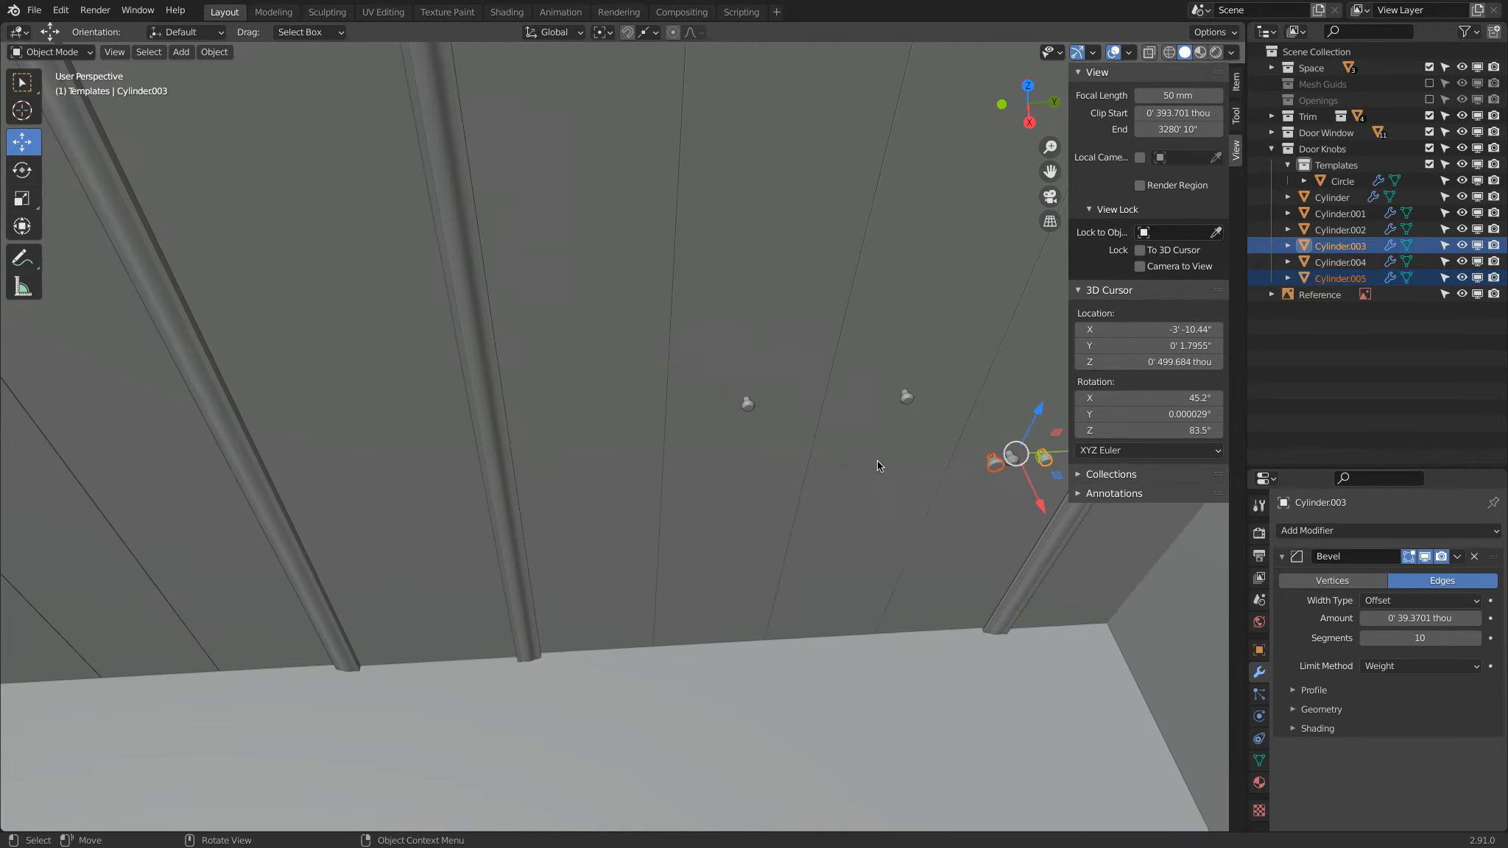
scroll(876, 464, up, 4)
shift+click(942, 477)
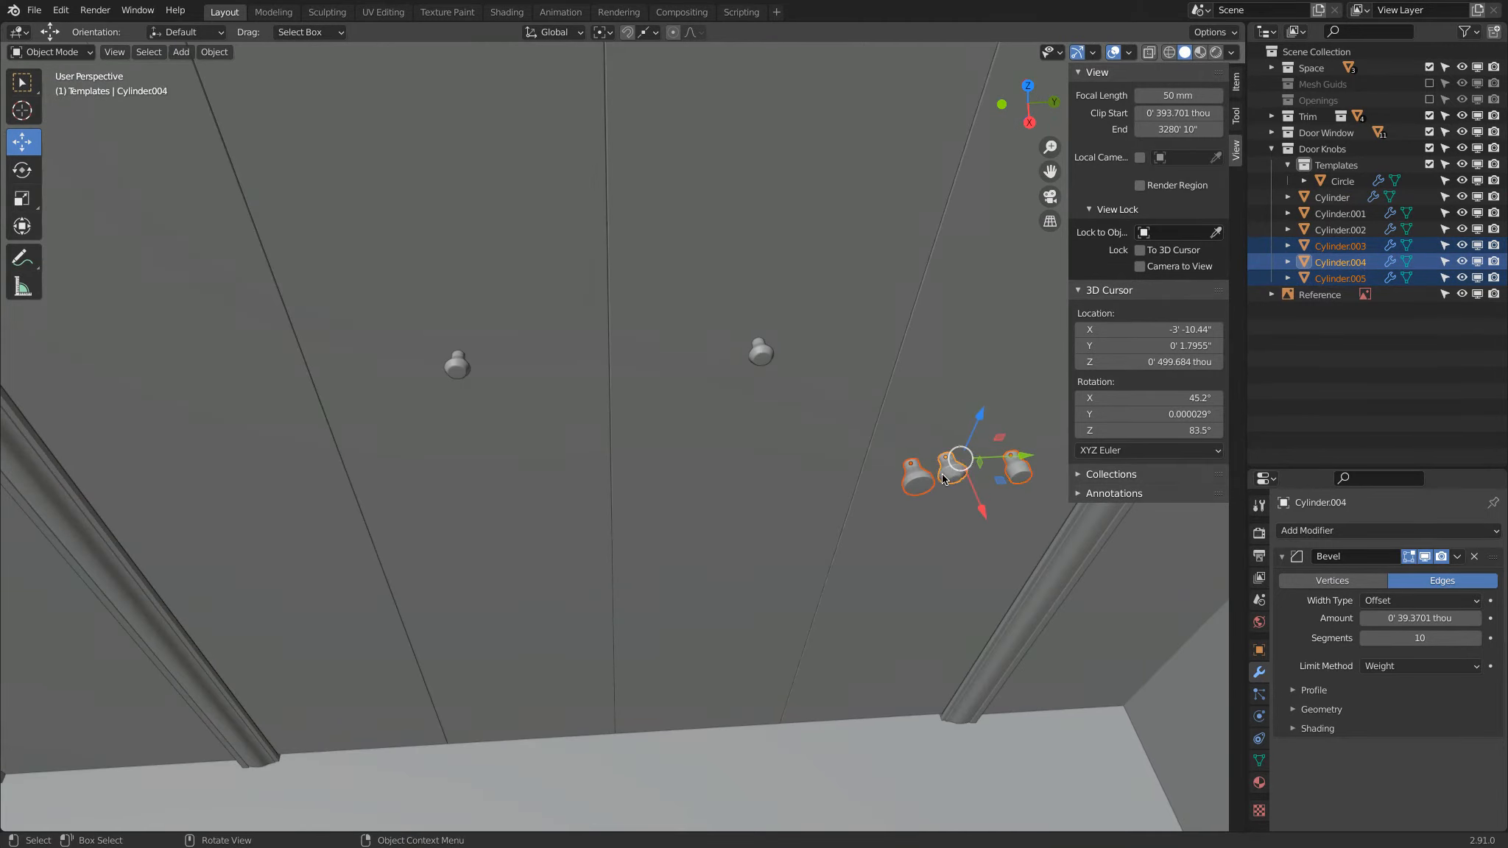
scroll(943, 478, down, 3)
drag(1340, 262, 1356, 164)
Step: Snap the 3D cursor to the Circle knob and move that knob off its door, near the other templates in top view
click(1342, 181)
scroll(797, 302, down, 2)
middle_drag(795, 303, 469, 333)
key(shift+s)
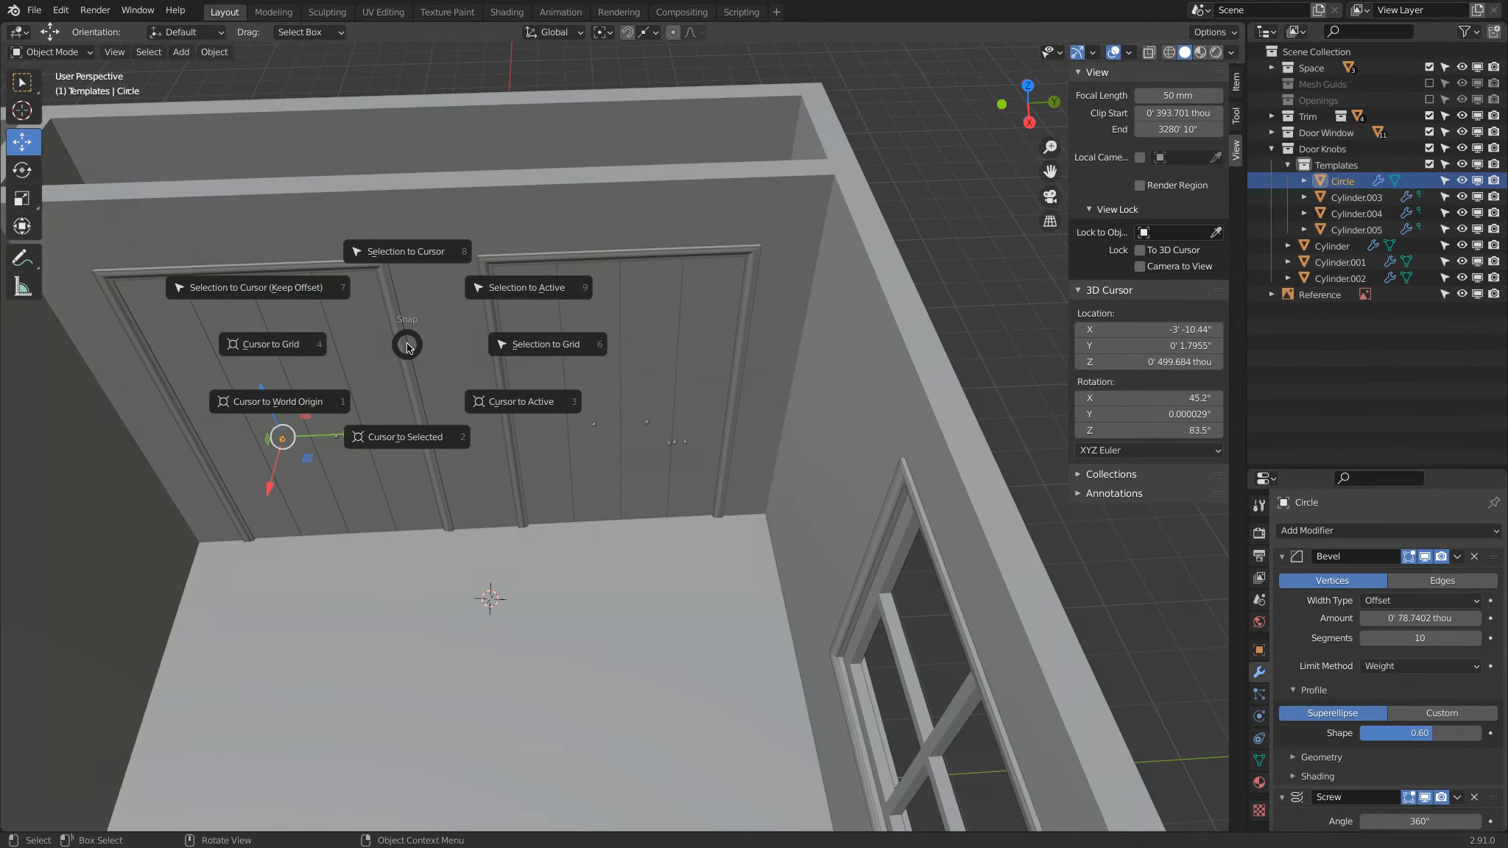
click(396, 438)
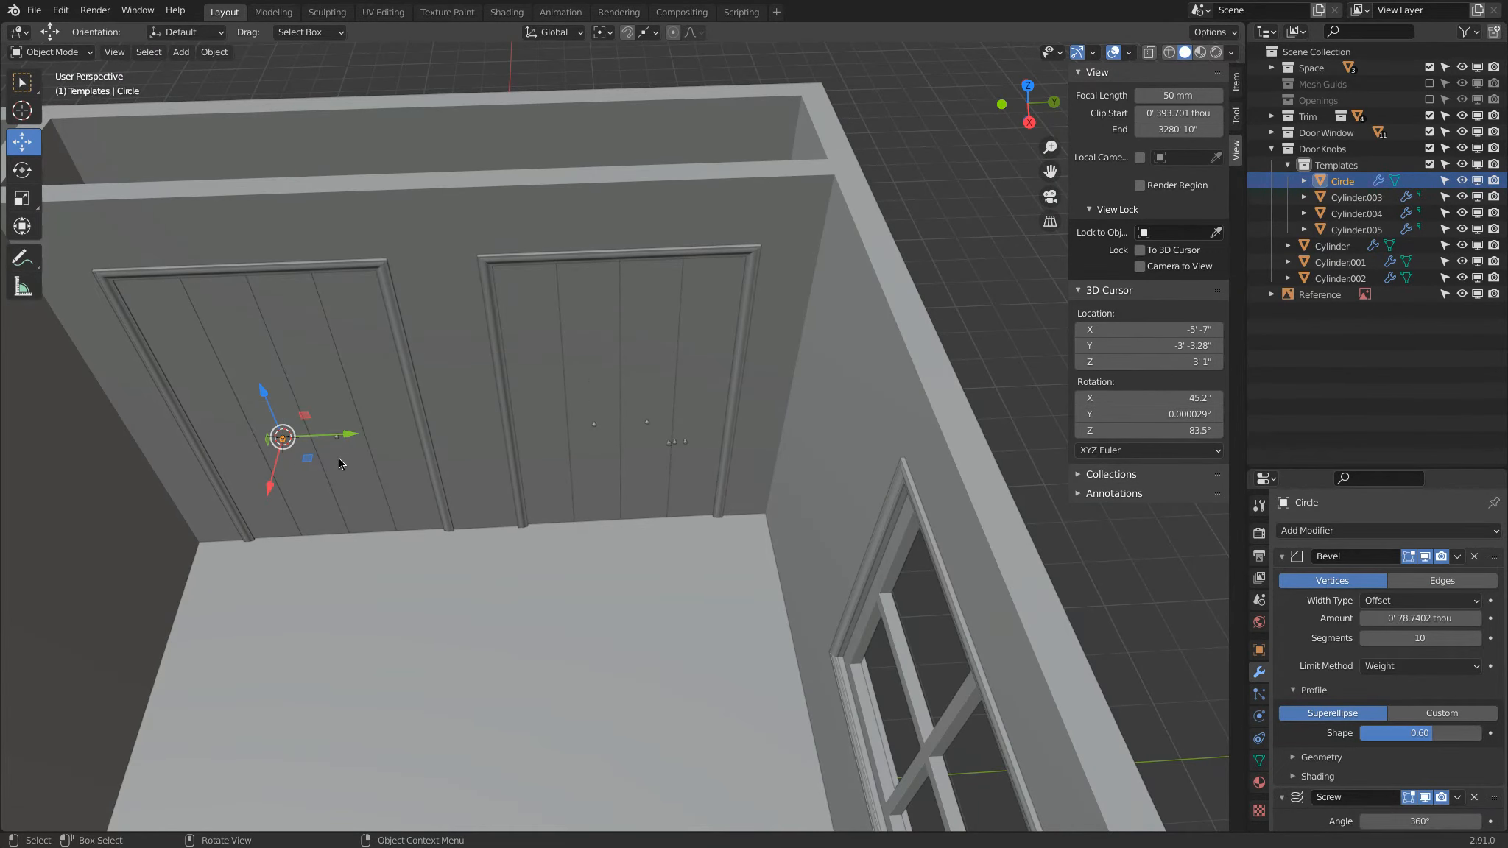
key(KP_7)
key(g)
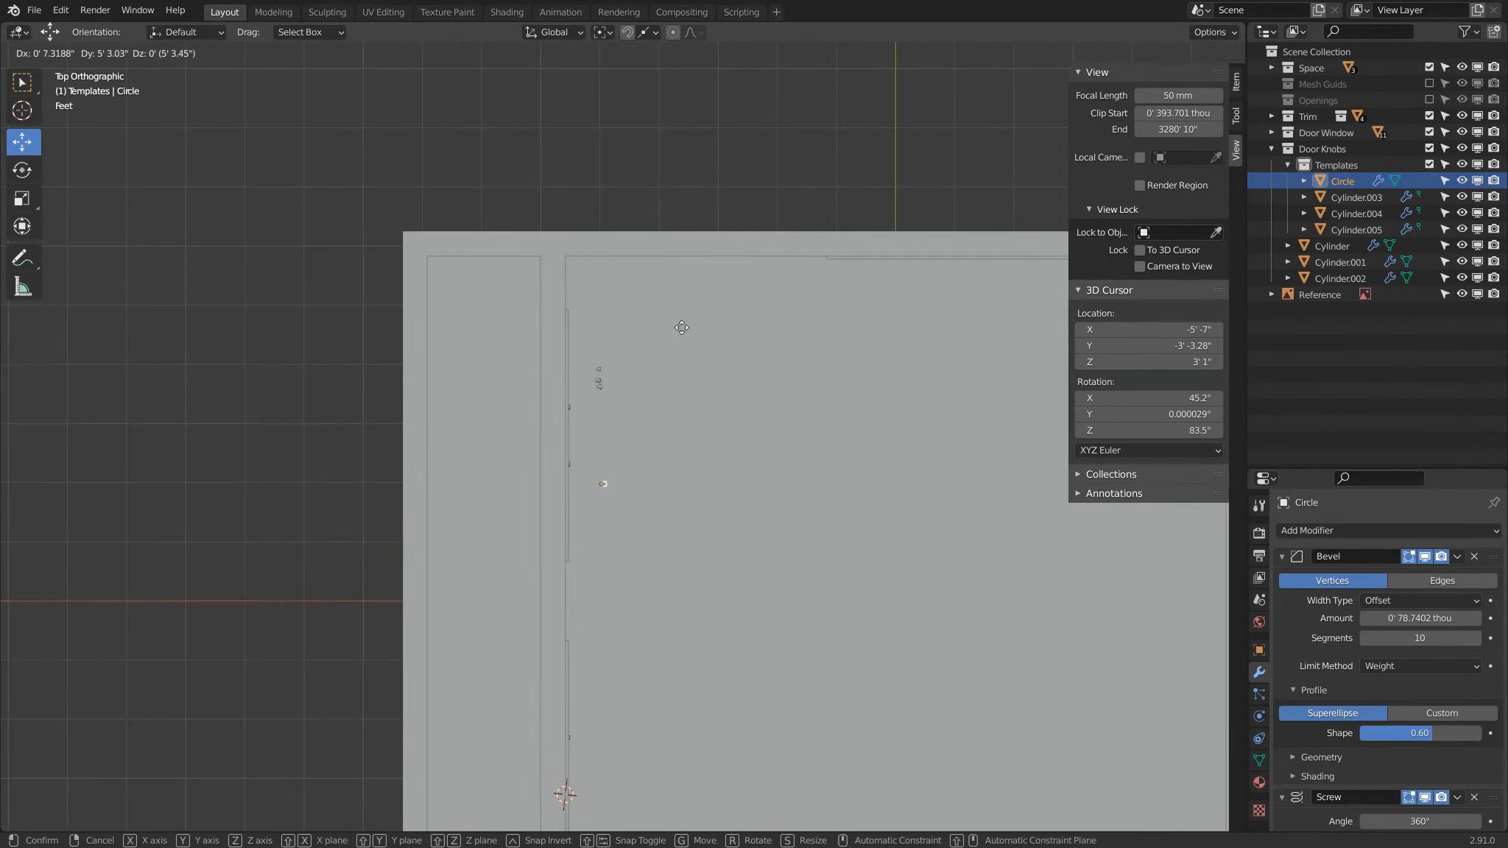
click(680, 267)
Step: Make a linked duplicate of the remaining knob on that door and snap it to the 3D cursor at the Circle knob's former spot
middle_drag(697, 443, 570, 405)
scroll(546, 402, up, 2)
click(551, 398)
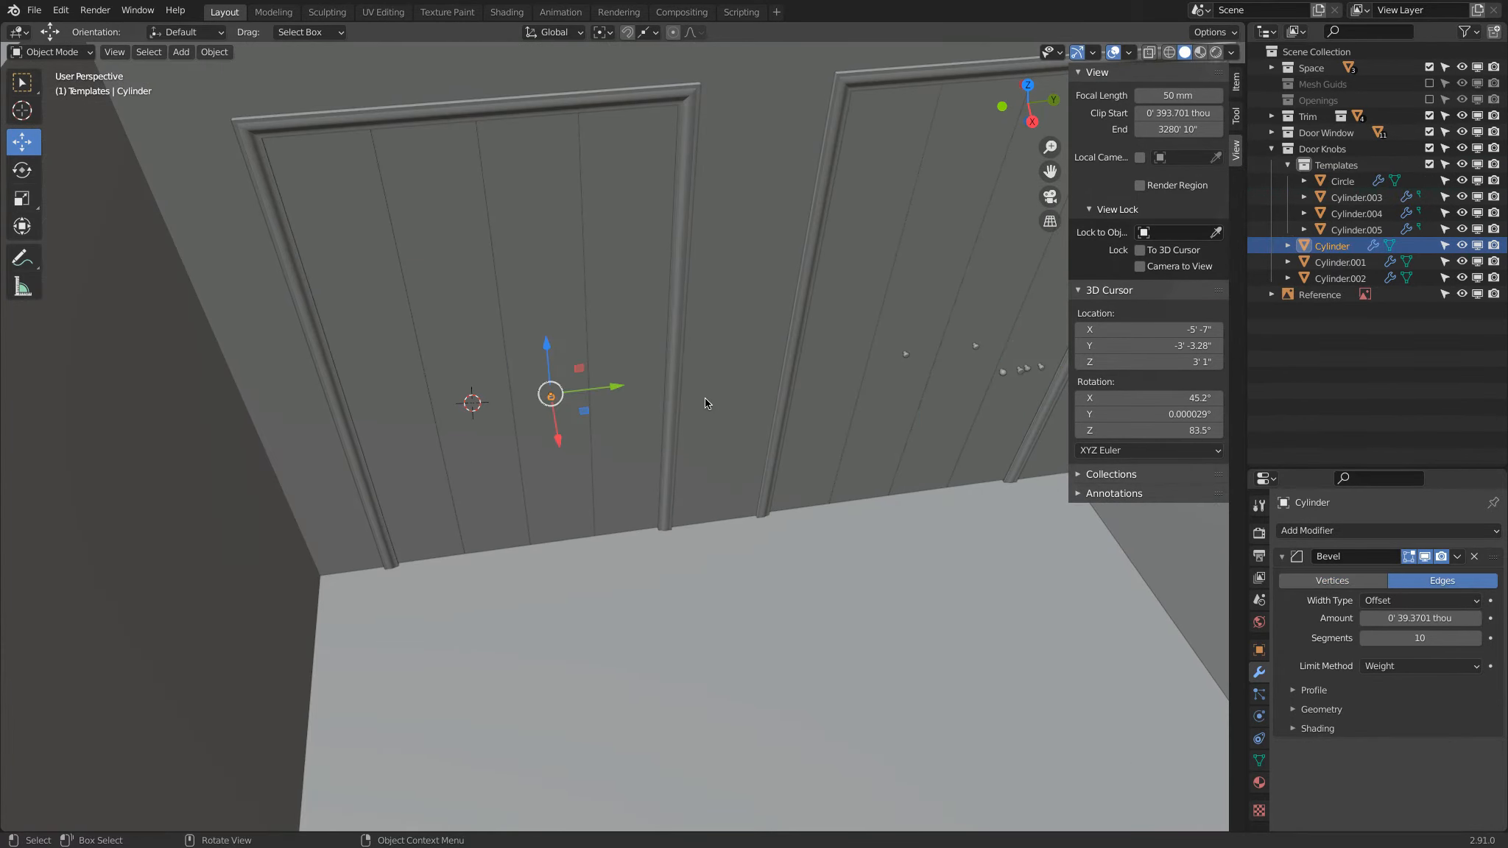
key(alt+d)
click(638, 557)
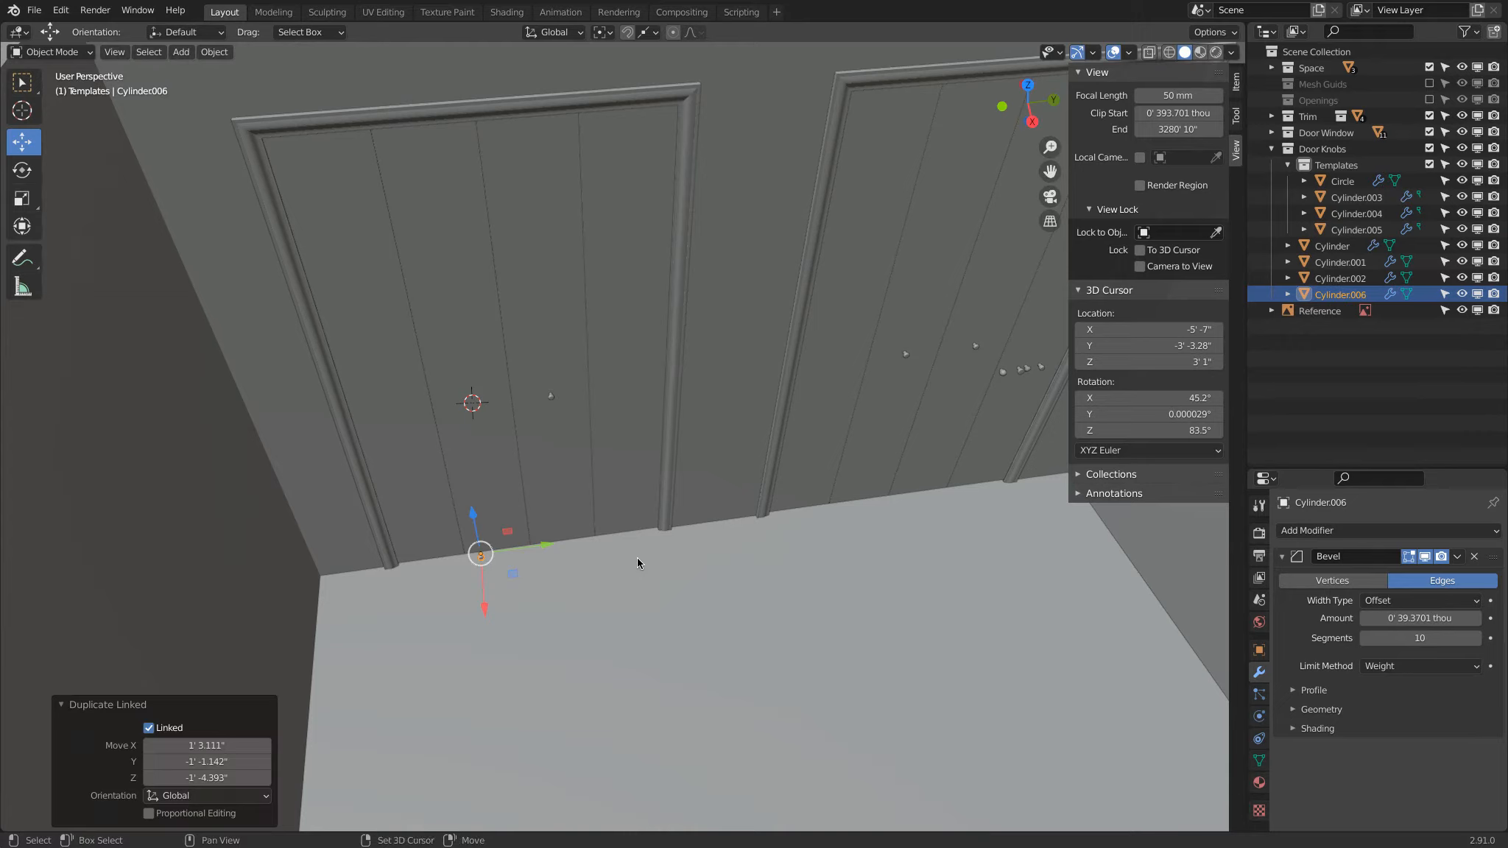
key(shift+s)
click(649, 475)
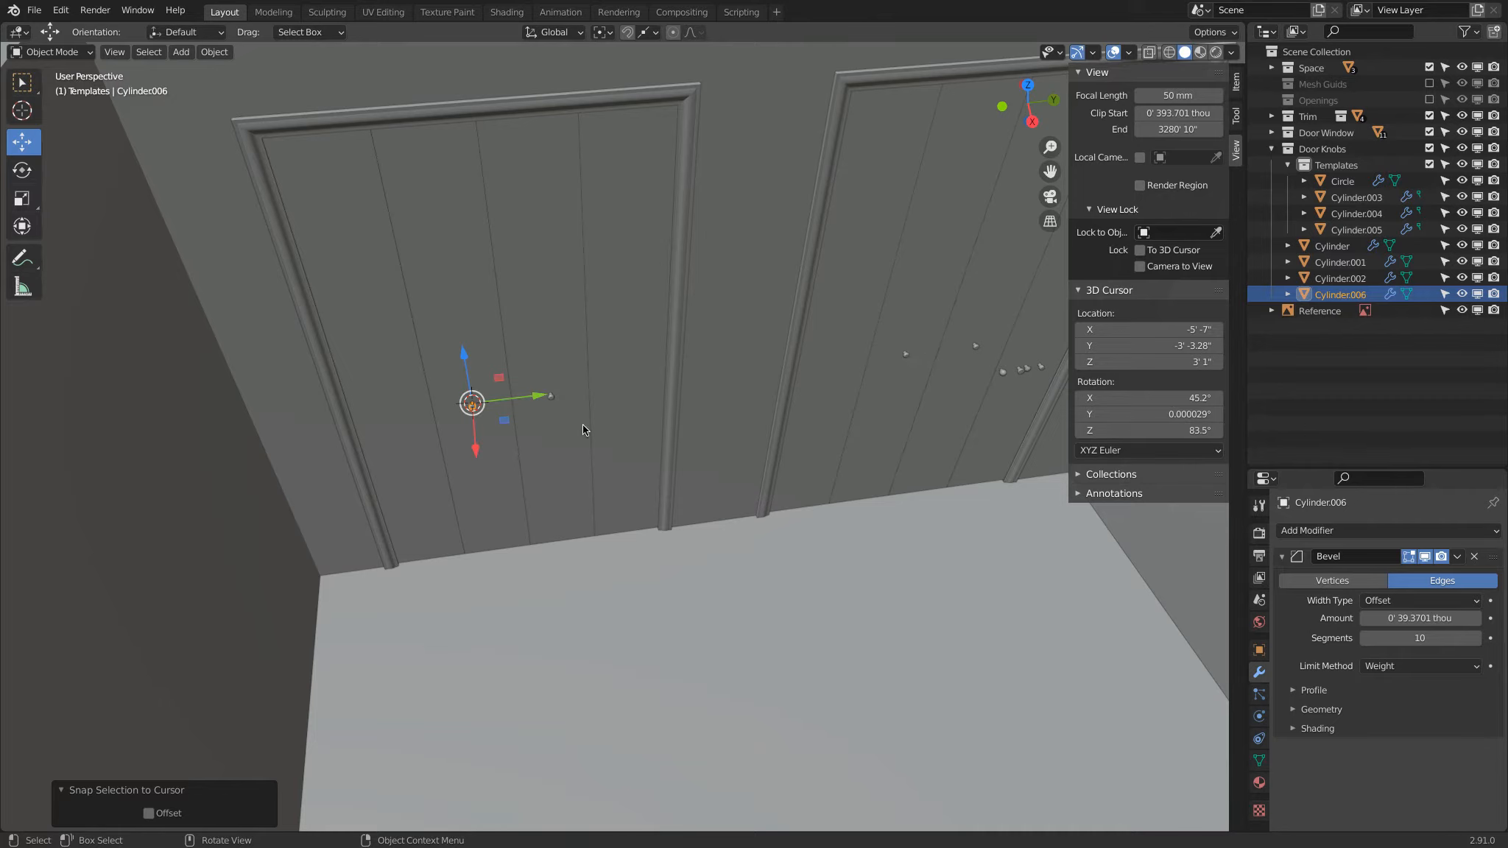
Step: Make an unlinked duplicate of door knob Cylinder.002 and place it in the template row beside the round knob
key(a)
key(a)
shift+middle_drag(781, 426, 524, 486)
scroll(847, 396, up, 3)
middle_drag(843, 398, 815, 401)
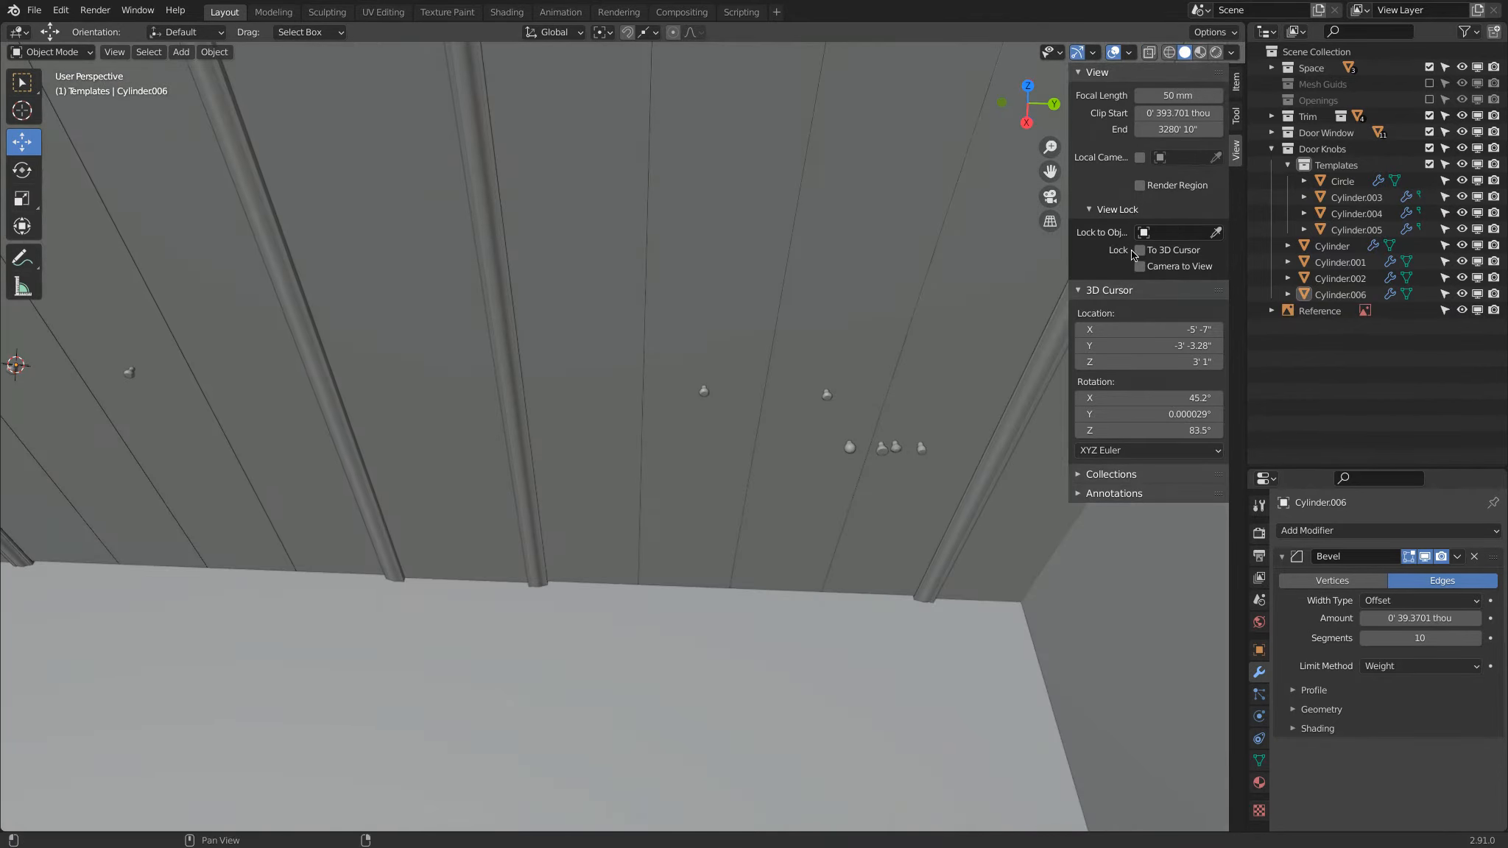
click(704, 391)
click(131, 372)
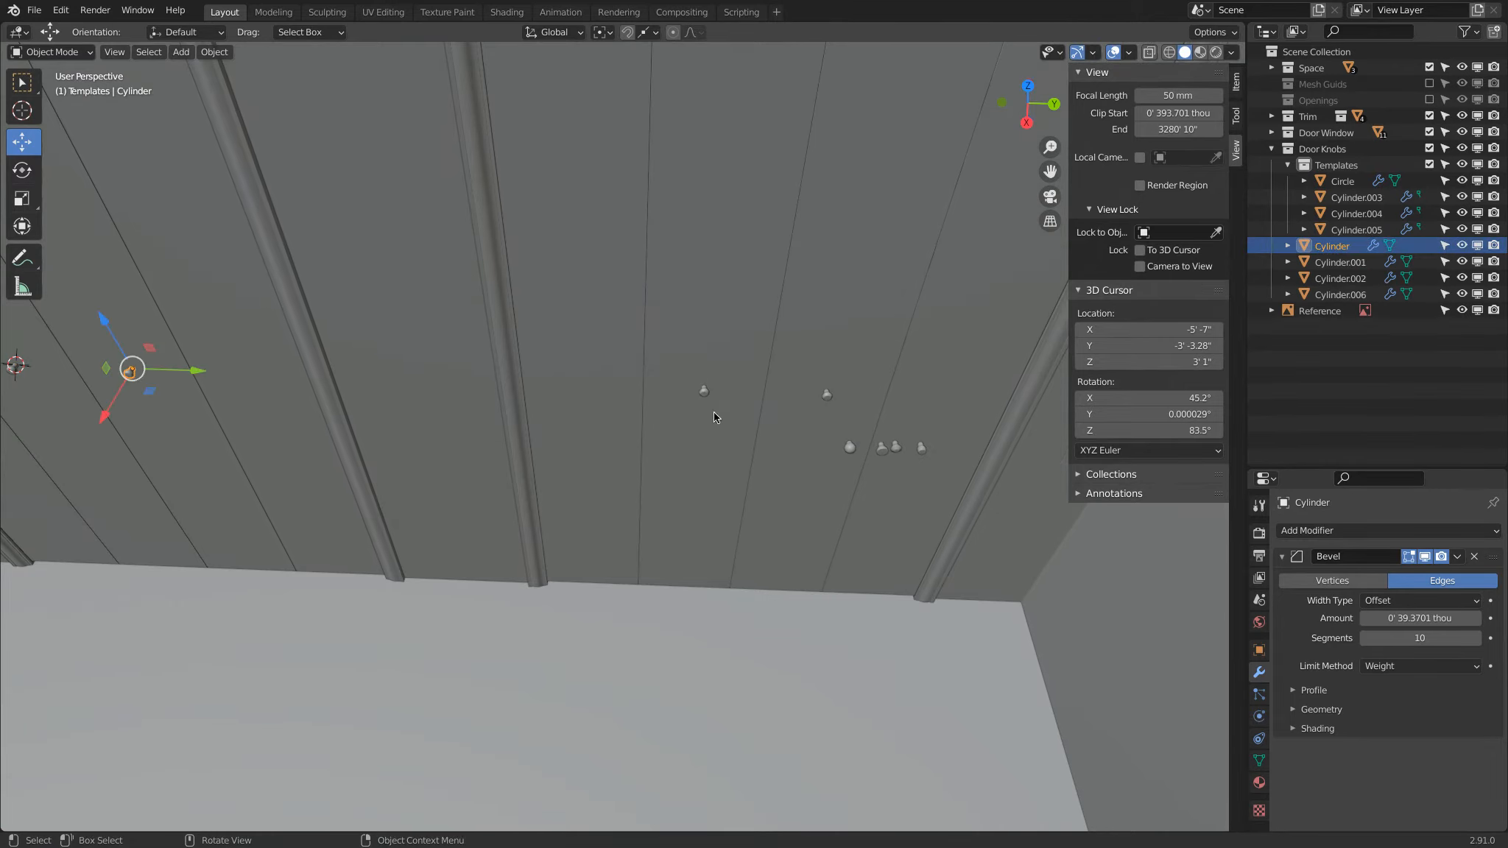
click(827, 396)
key(KP_7)
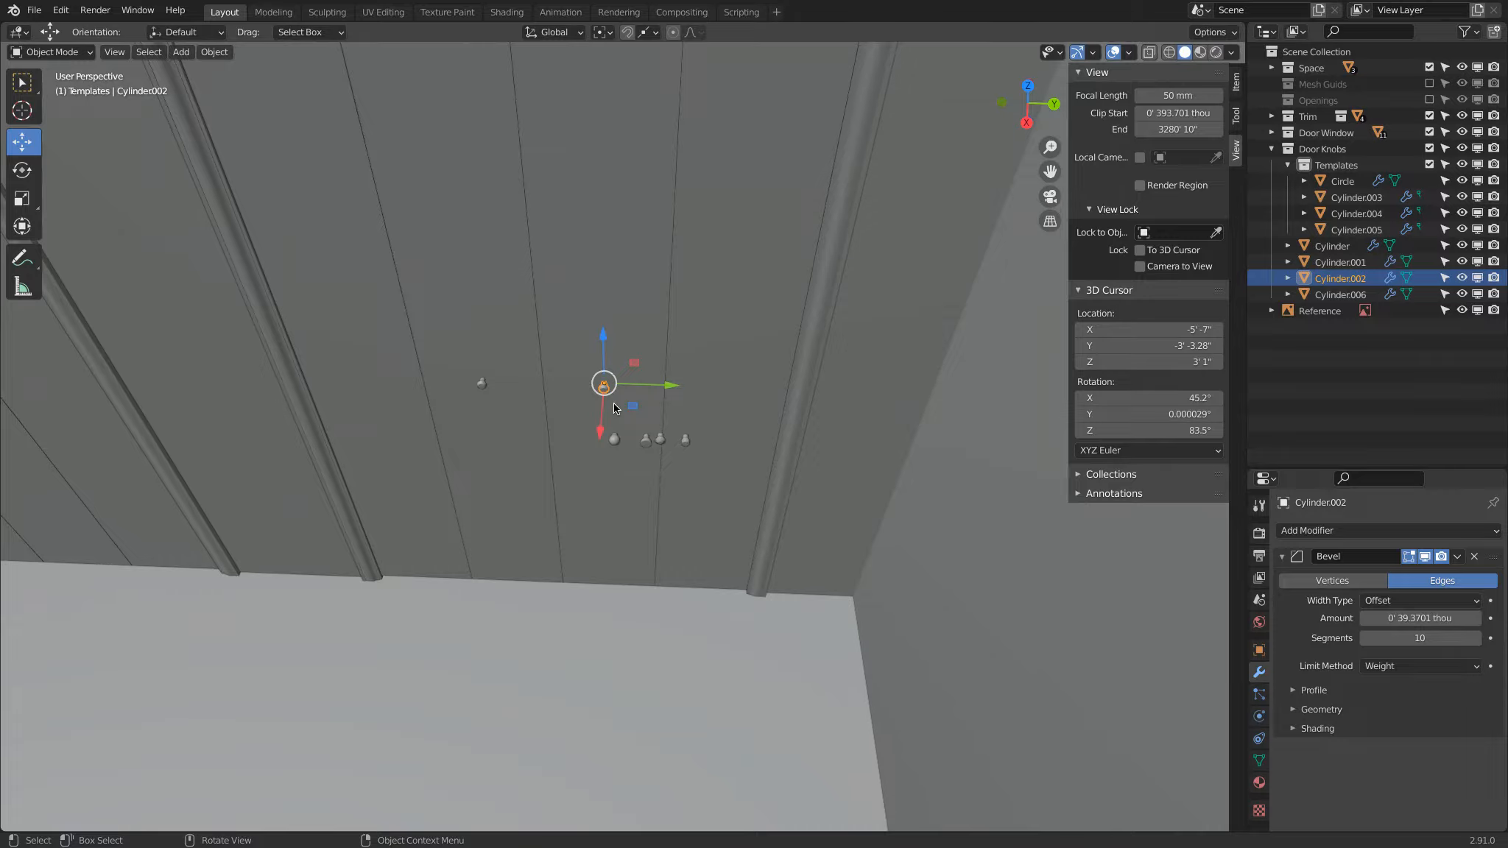
scroll(575, 409, up, 7)
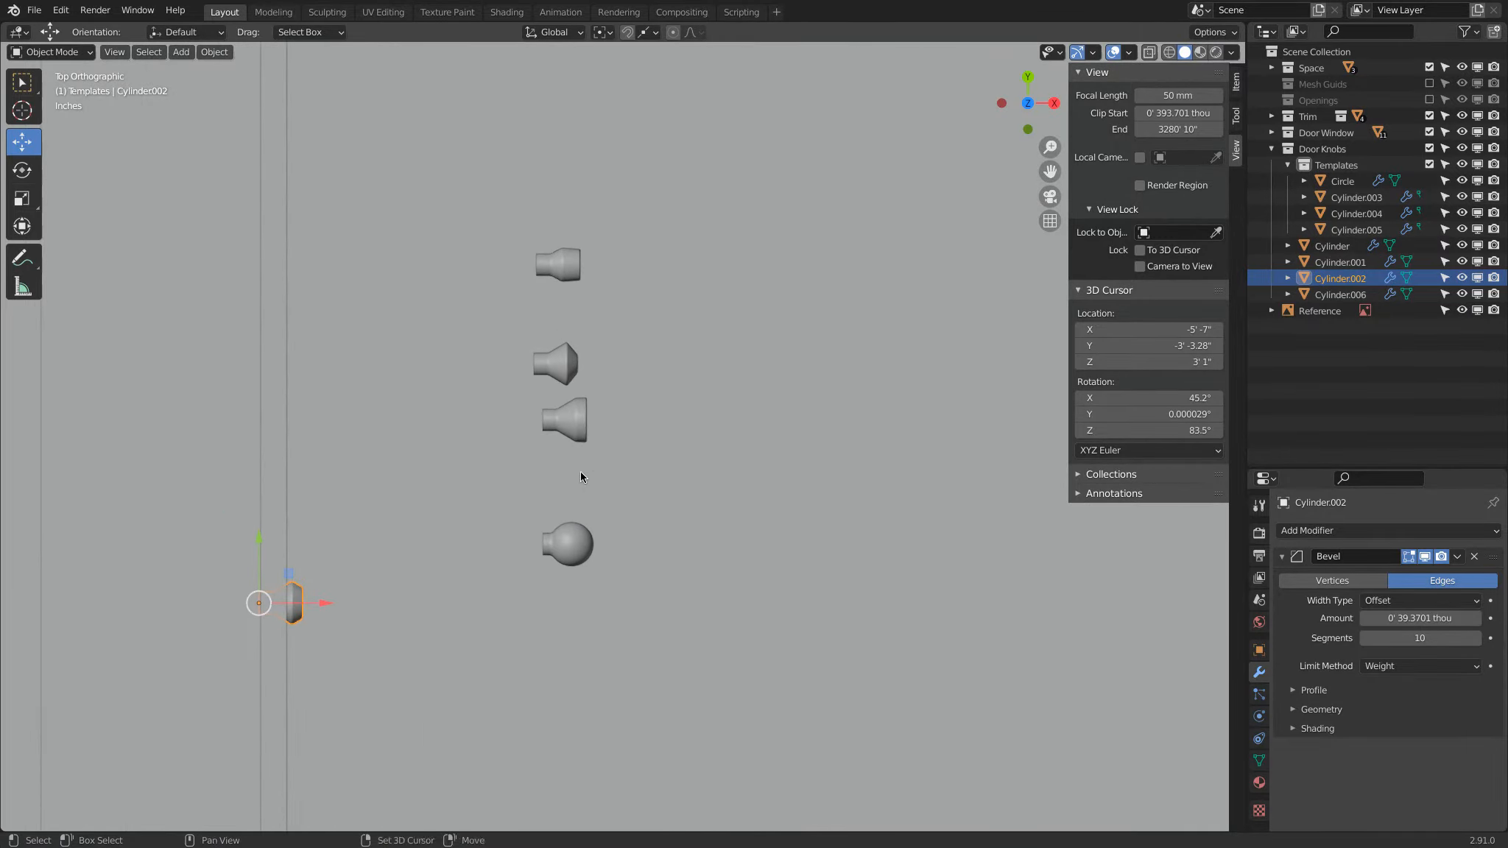
key(shift+d)
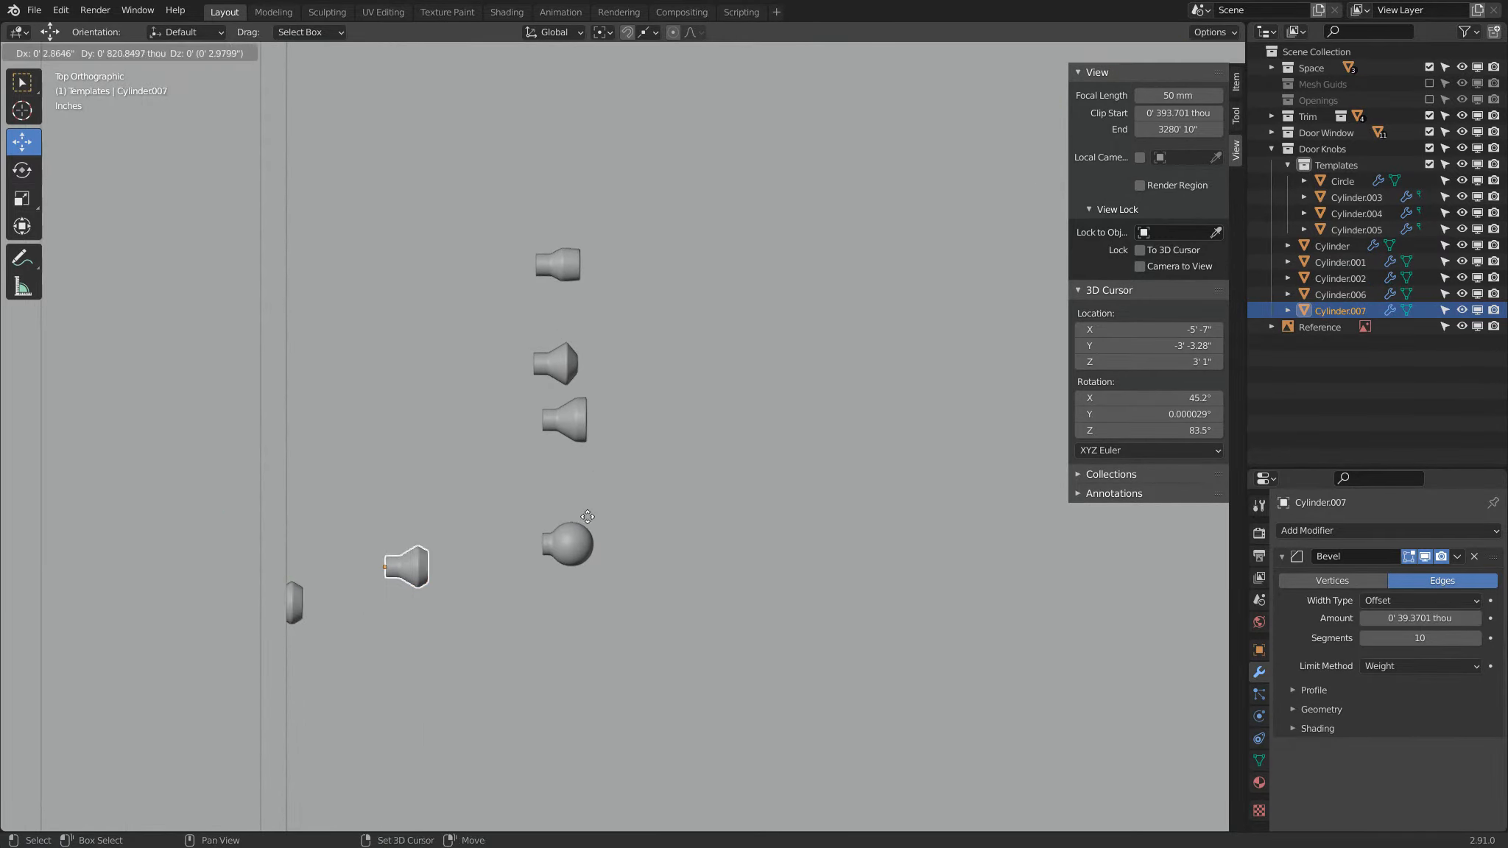
Step: Move the Cylinder.004, Cylinder.003 and Circle templates closer to the others to form a tidy row
click(575, 373)
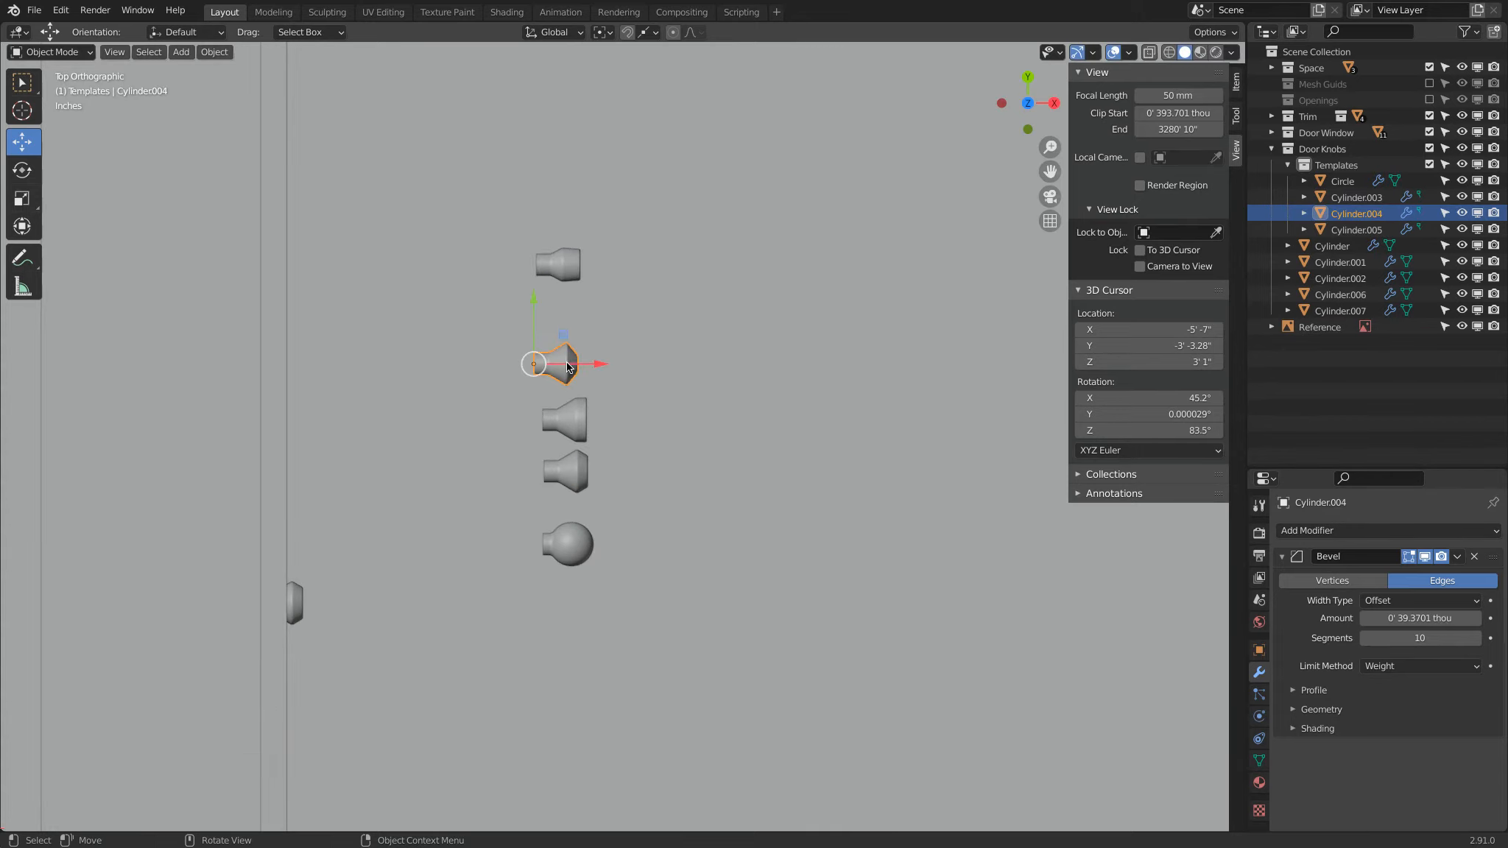
drag(570, 359, 580, 363)
click(566, 265)
drag(566, 265, 586, 322)
drag(575, 539, 573, 543)
middle_drag(573, 544, 587, 510)
scroll(587, 508, up, 4)
scroll(587, 508, down, 1)
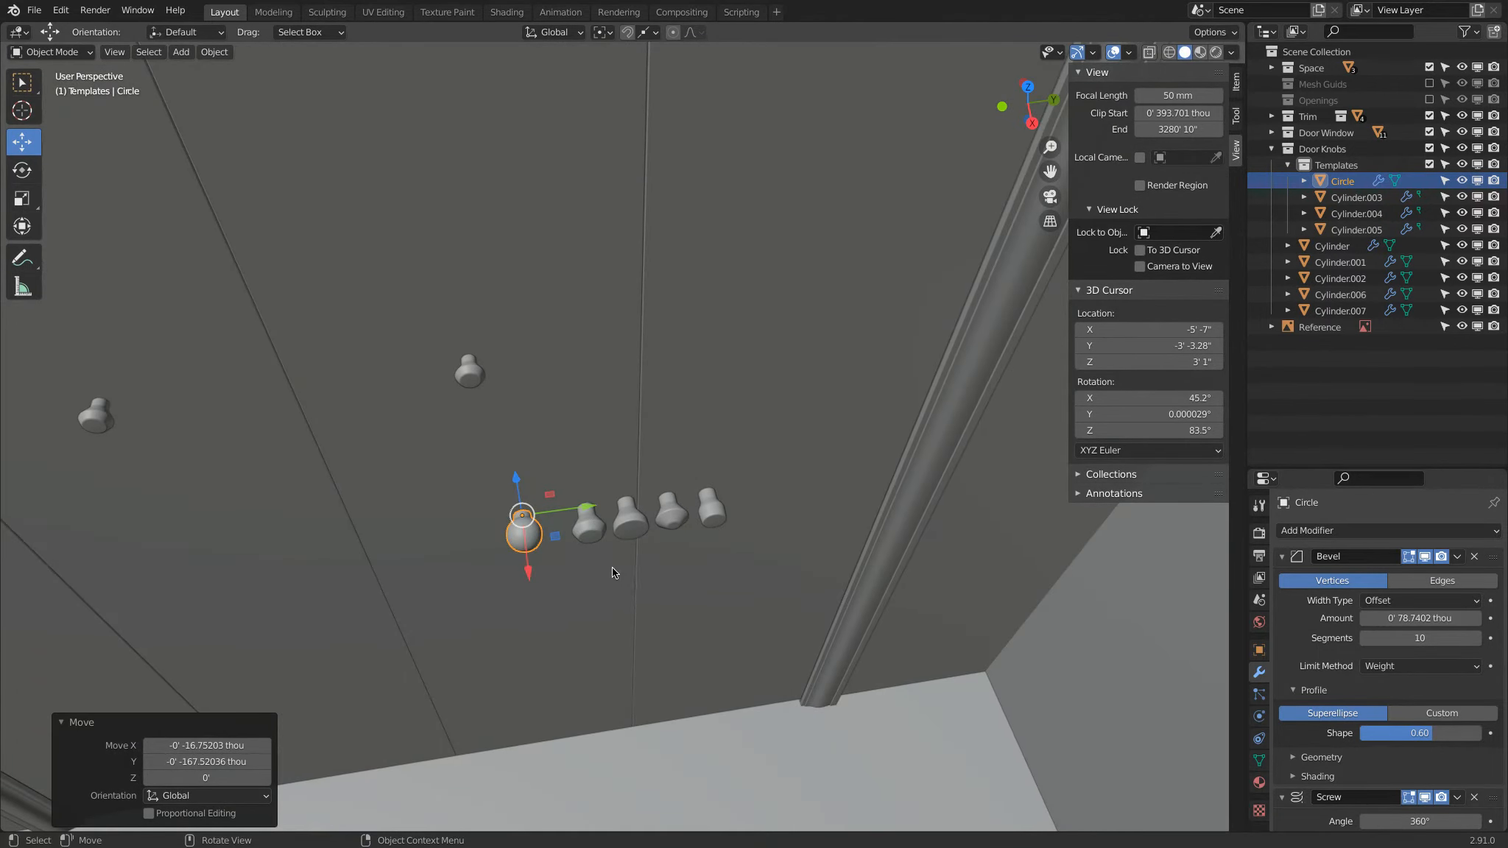
Step: Enlarge the Properties editor and rename the mesh data of the duplicated template Cylinder.007 to Knob 1
click(592, 534)
drag(1299, 472, 1301, 259)
click(1257, 552)
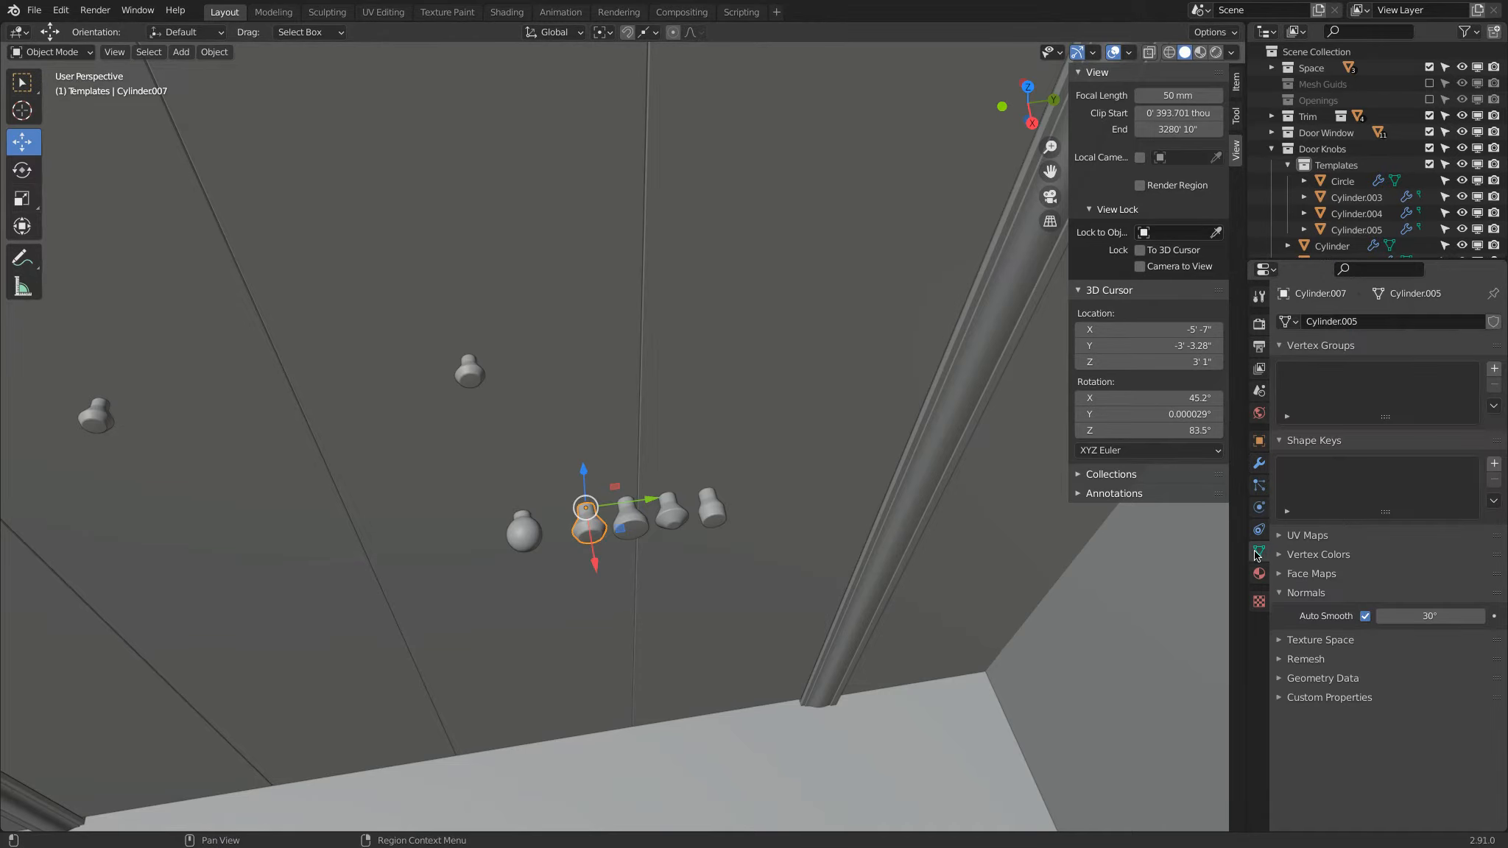
text(Knob 1)
key(Return)
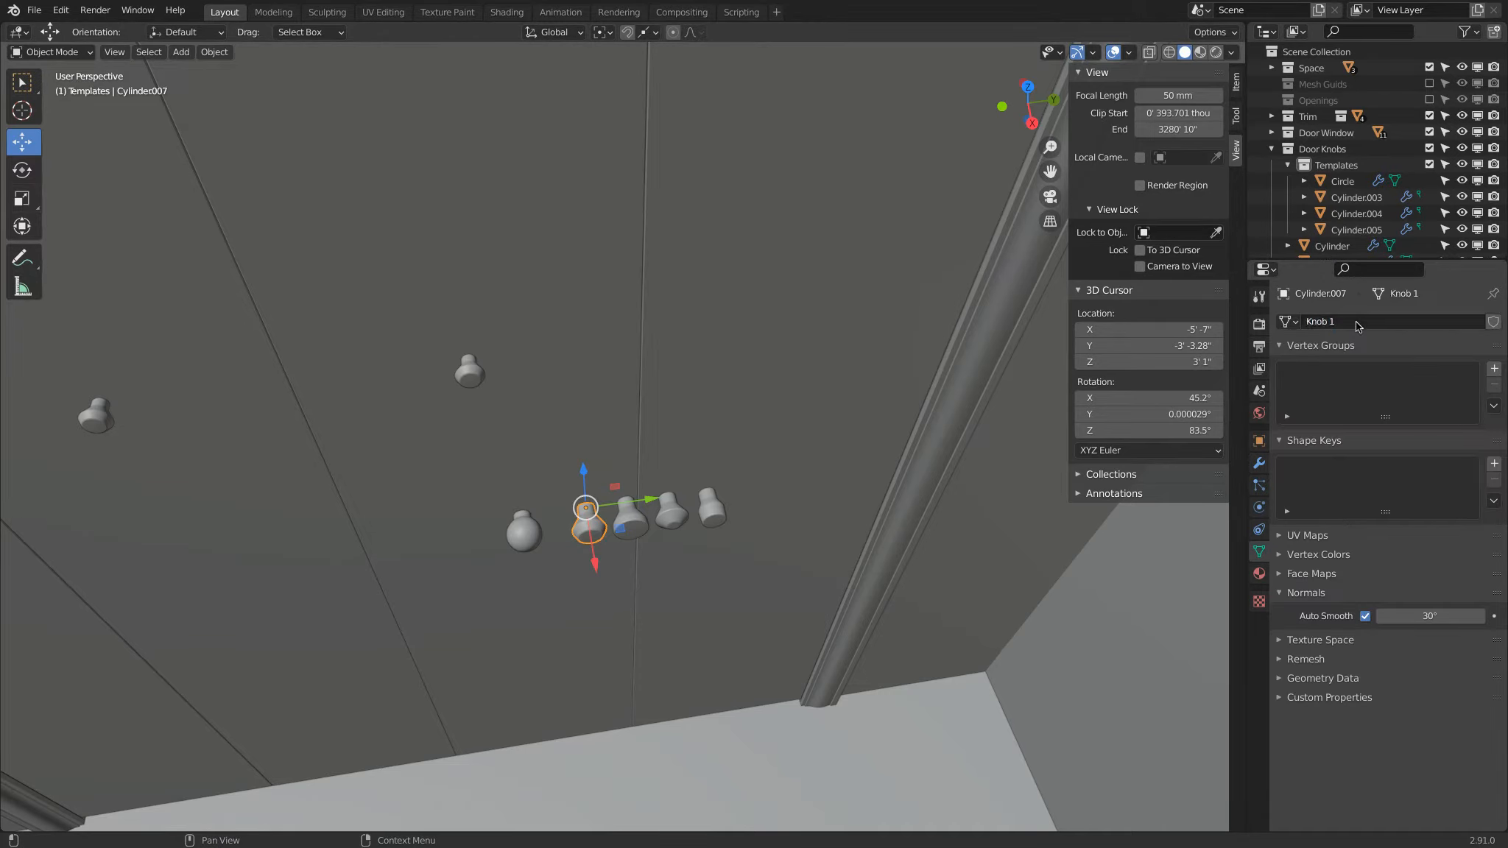
Step: Rename the mesh data of the flared template Cylinder.005 to Knob 2
click(638, 517)
click(1346, 321)
text(Kb)
text(Kn)
key(Return)
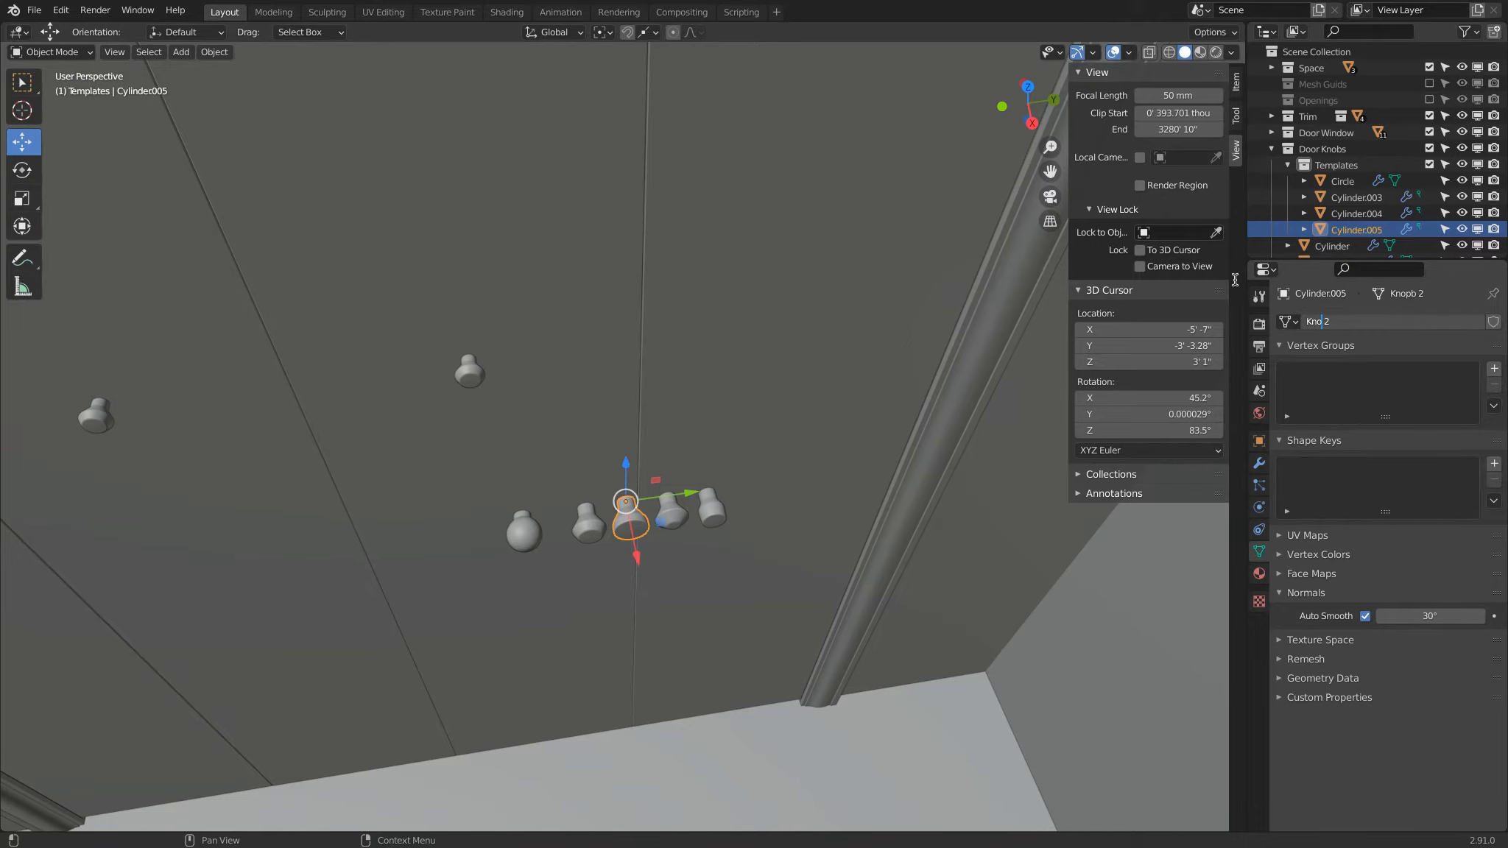
key(Return)
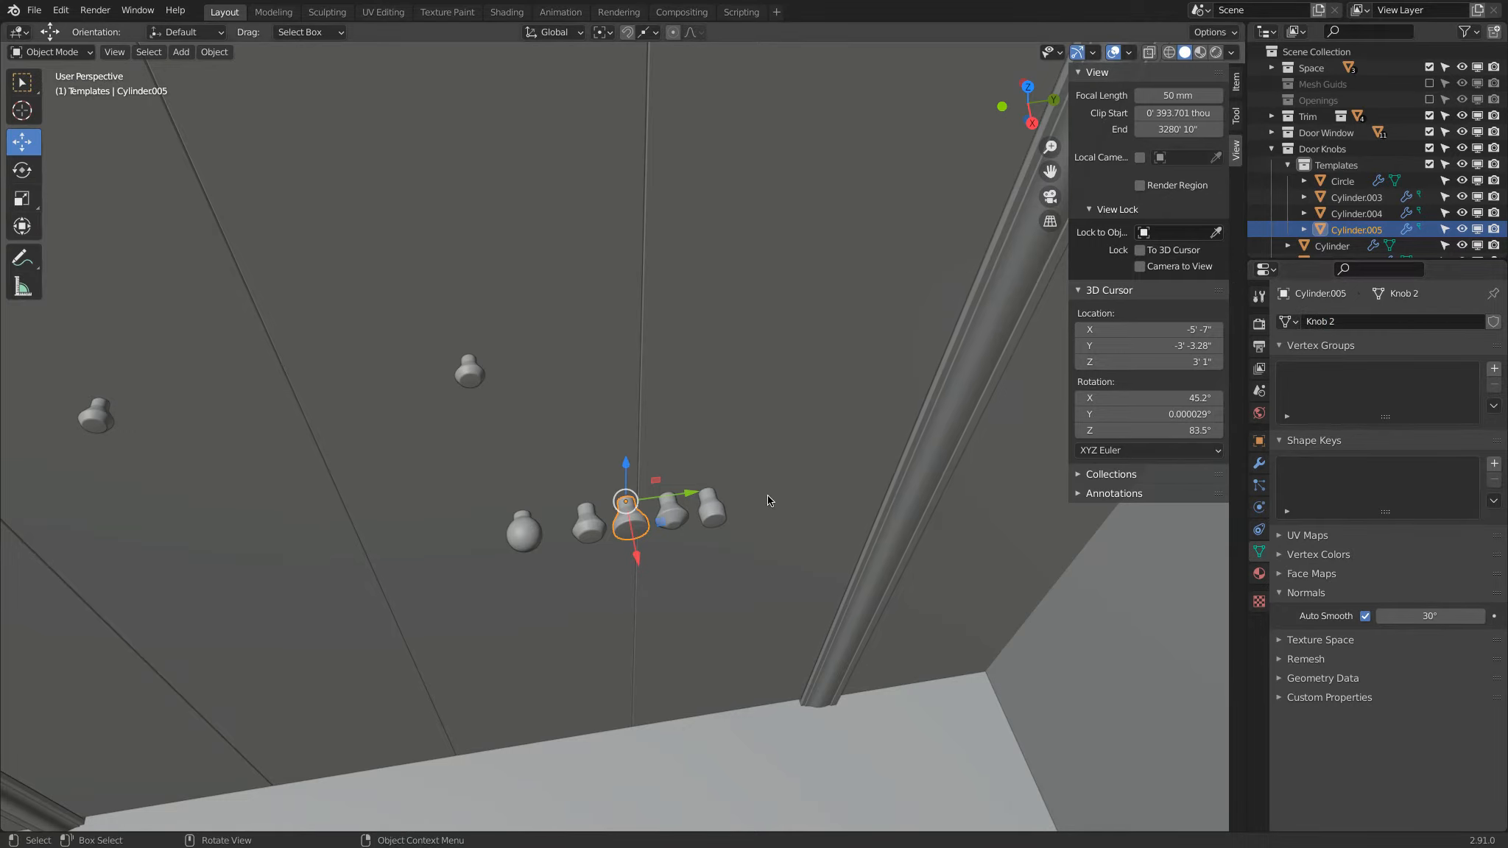
Step: Rename the mesh data of the pointed template Cylinder.004 to Knob 3
click(680, 522)
click(1379, 318)
text(Knob 3)
key(Return)
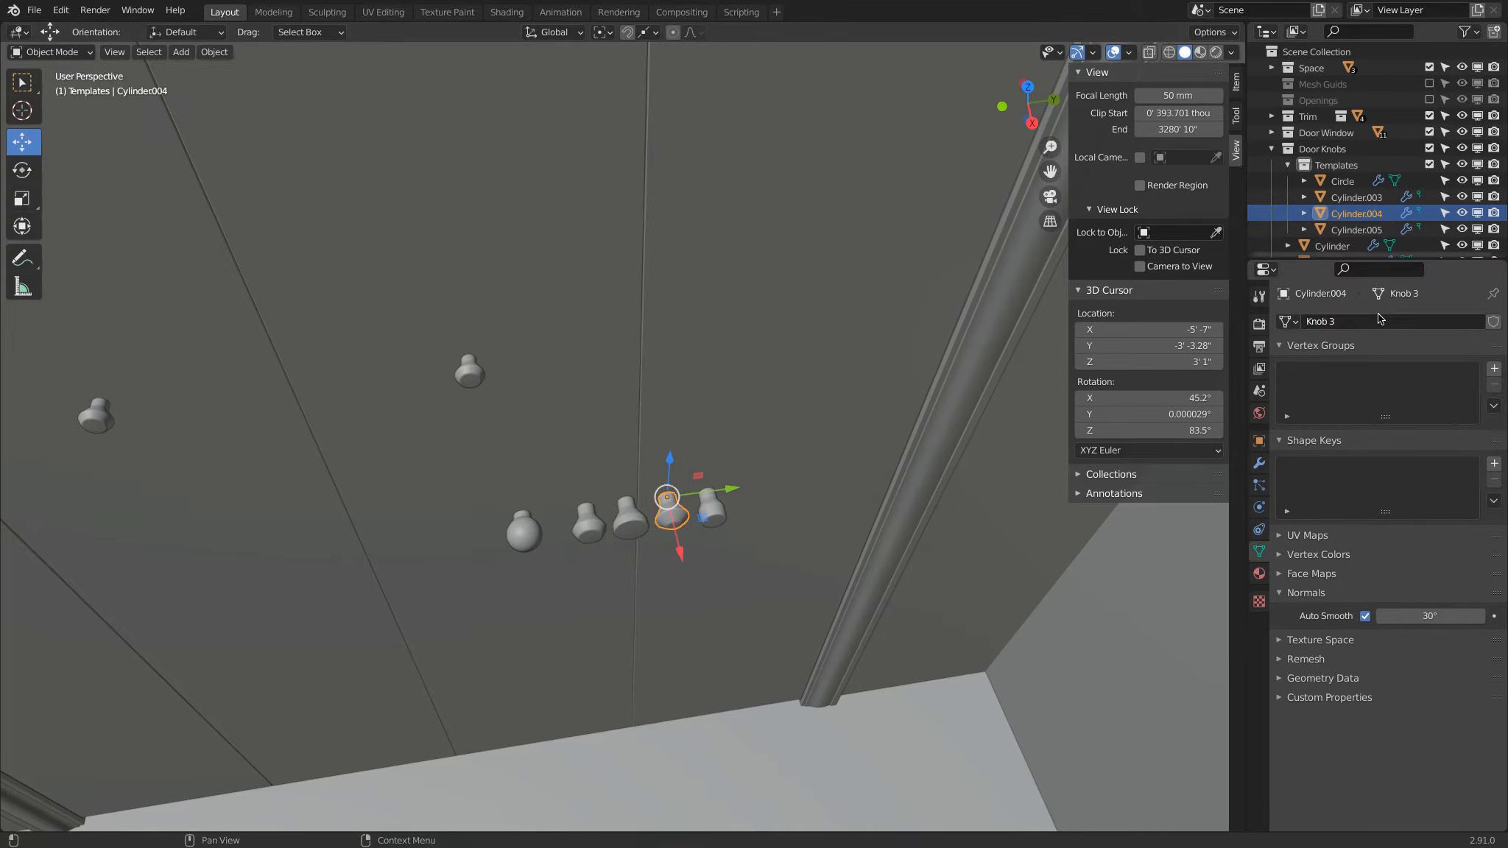
Step: Rename the mesh data of the last template in the row, Cylinder.003, to Knob 4
click(712, 512)
click(1376, 324)
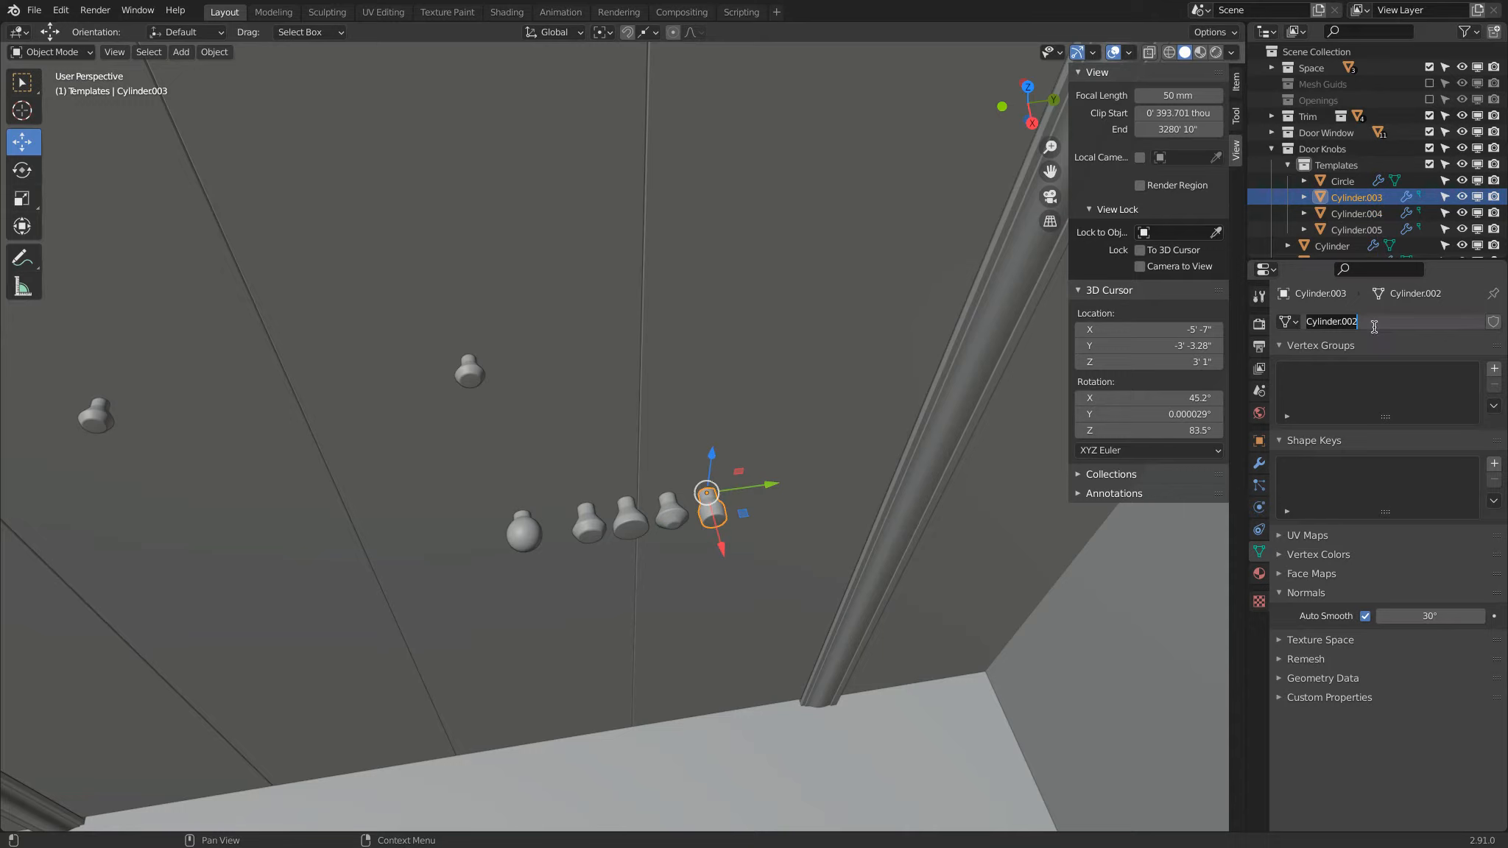
text(Knob)
key(BackSpace)
key(BackSpace)
text(nob 4)
key(Return)
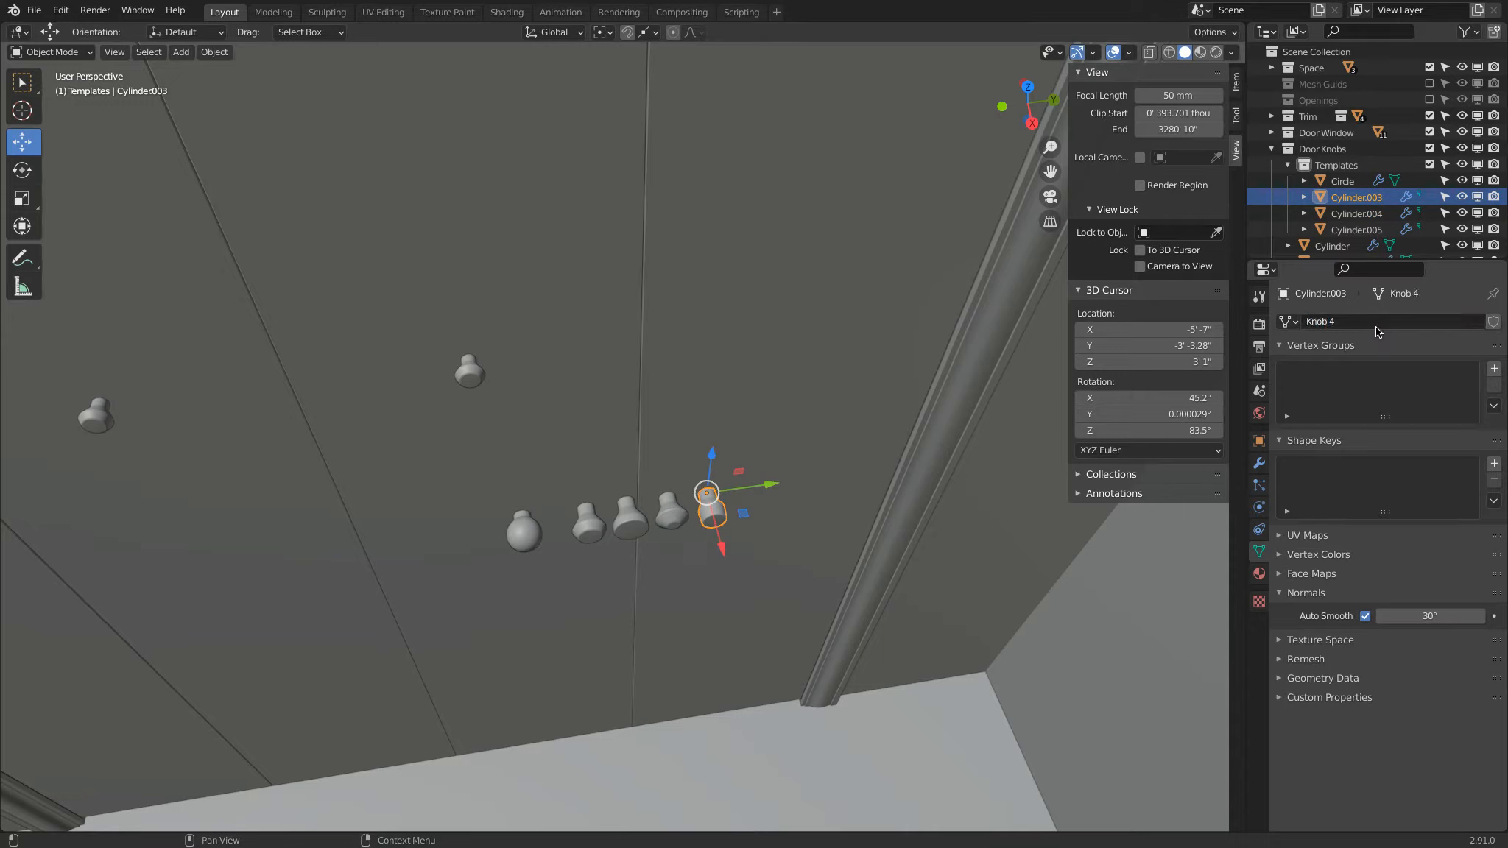
Step: Try shifting the linked mesh of door knob Cylinder.001 along the X axis in Edit Mode, and undo the shift
click(533, 525)
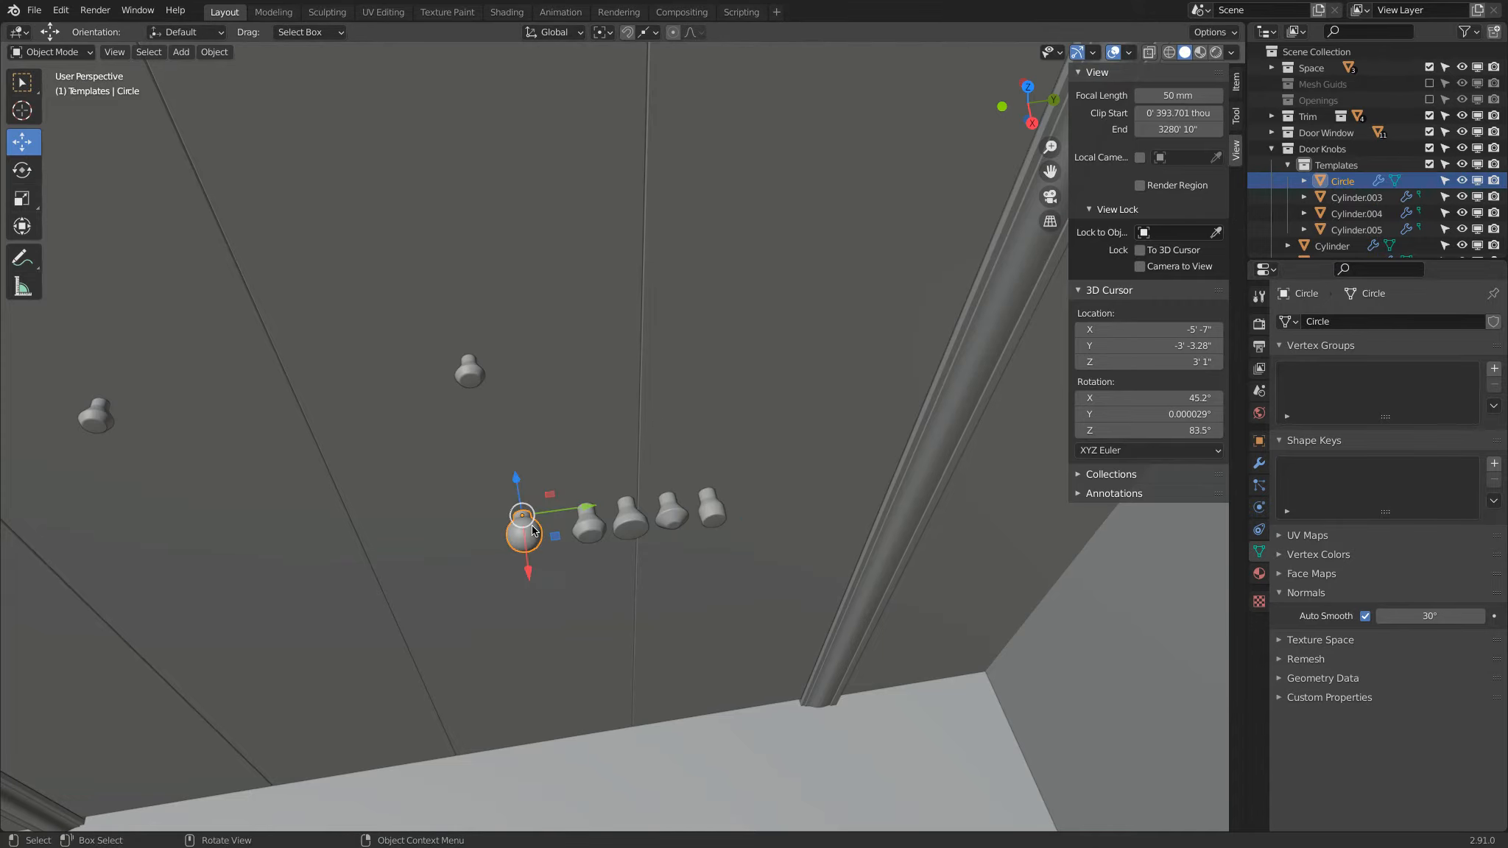
click(598, 531)
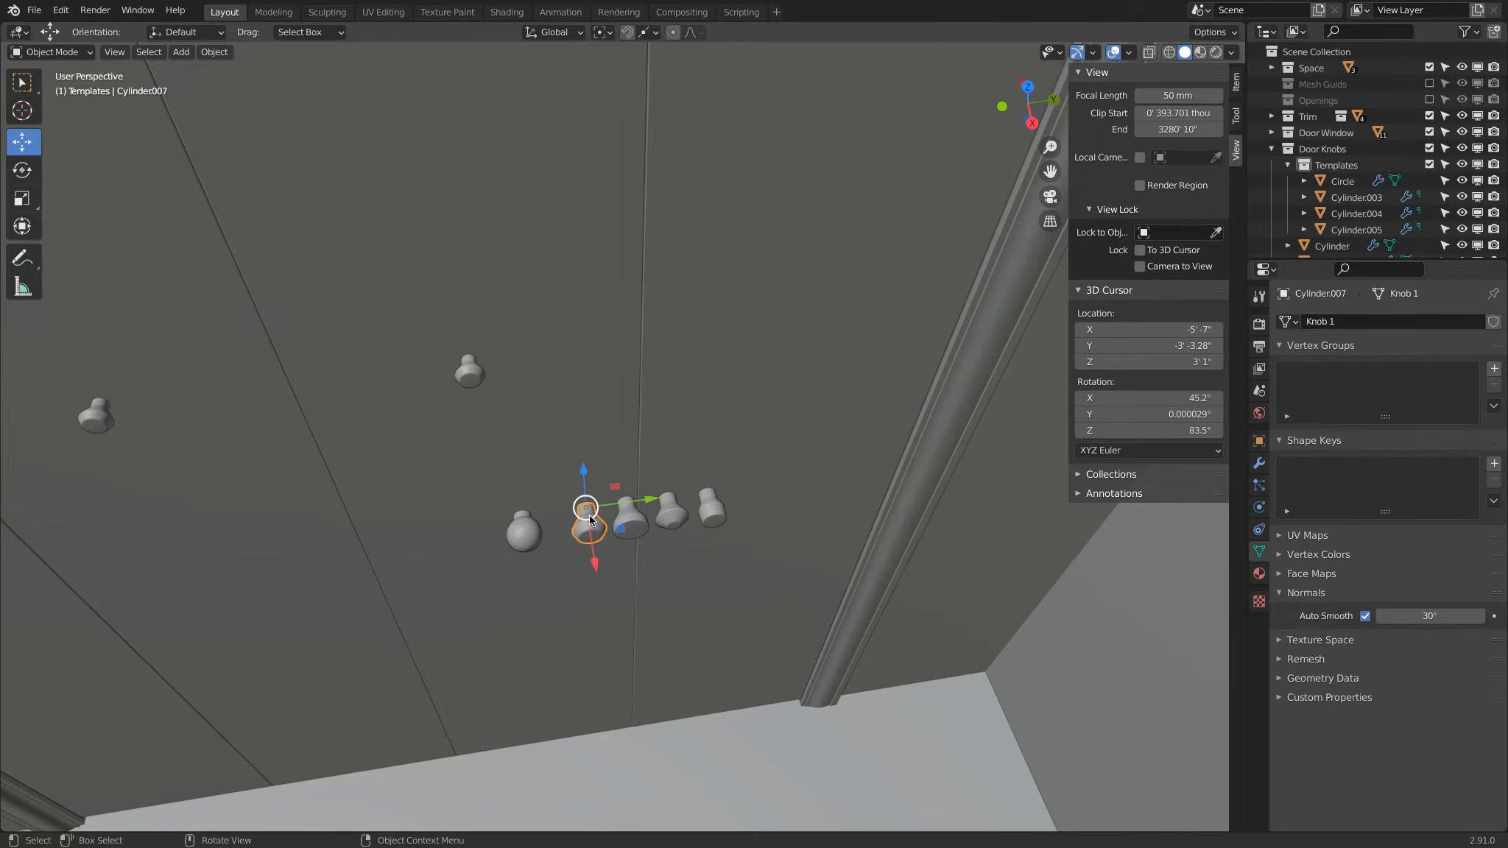
click(470, 369)
click(114, 413)
mouse_move(113, 419)
middle_down()
mouse_move(183, 434)
mouse_move(121, 401)
middle_up()
key(Tab)
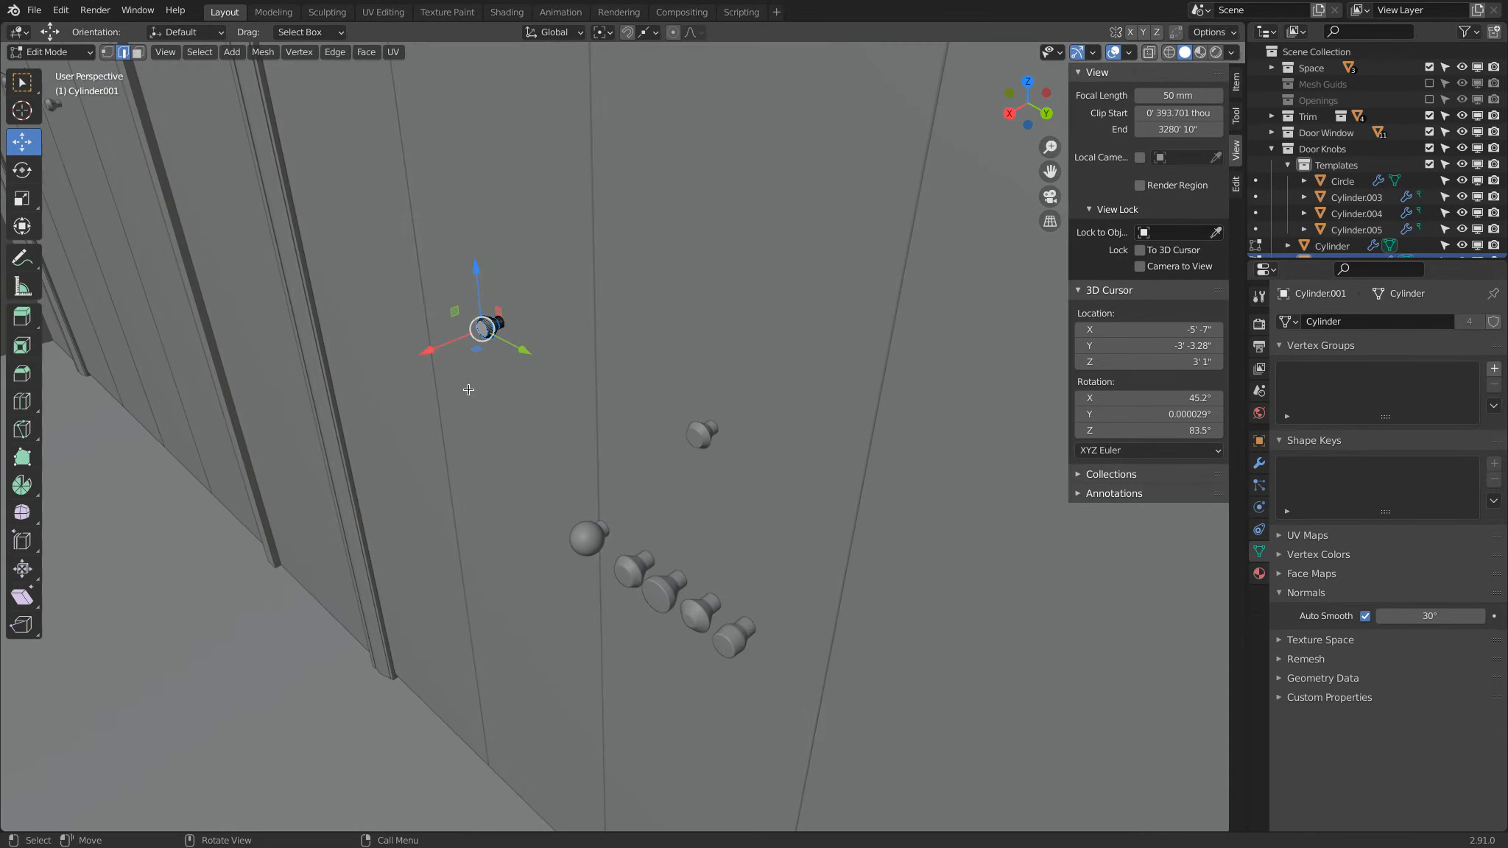
drag(429, 349, 351, 391)
key(Tab)
key(ctrl+z)
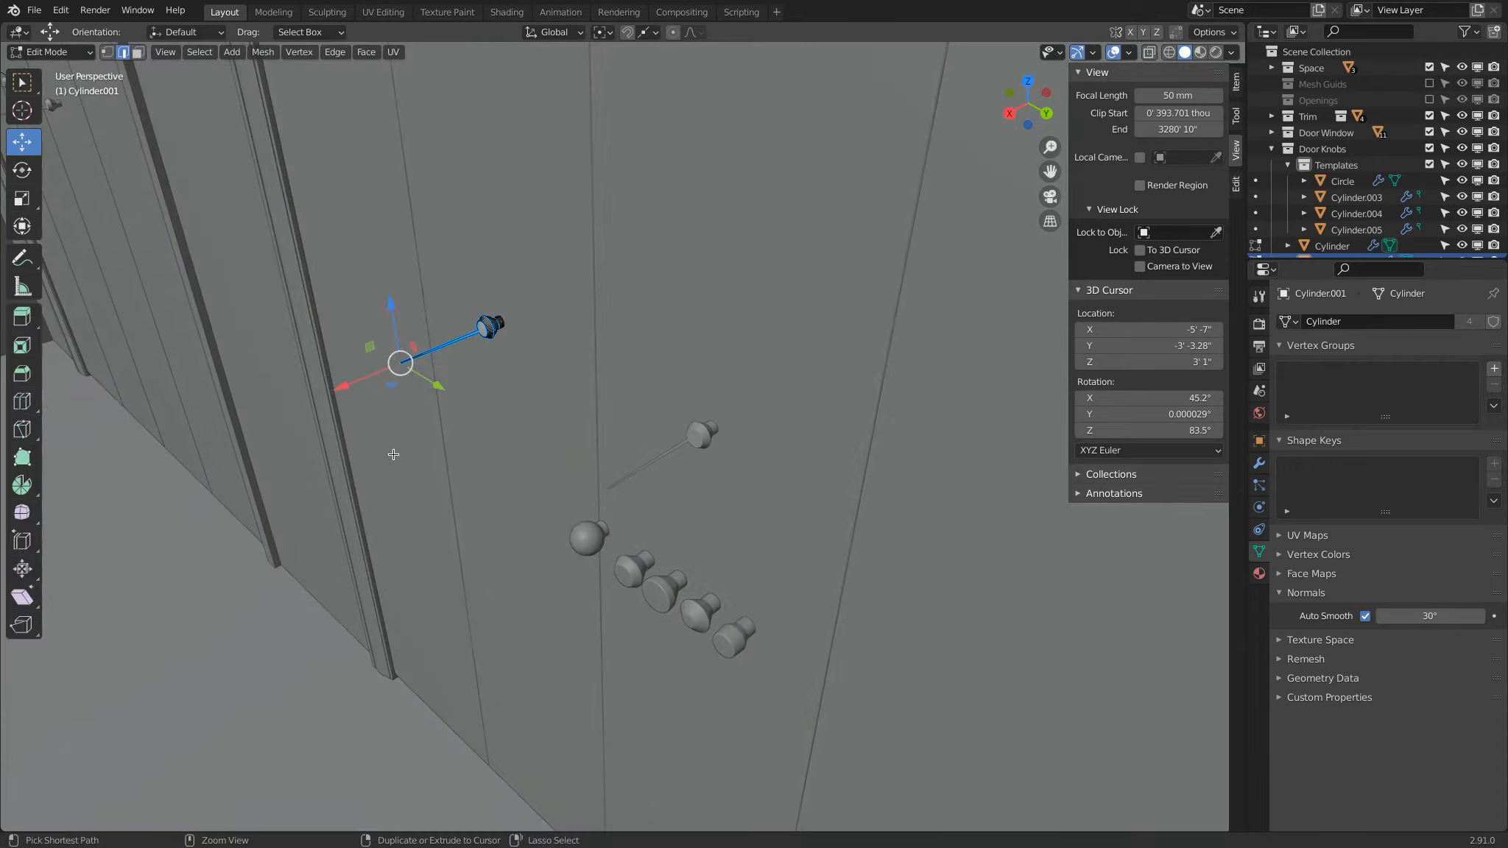
key(a)
Step: Examine the mesh data names of door knob Cylinder.002 and the four knob templates beside the round one
click(697, 431)
scroll(683, 438, down, 2)
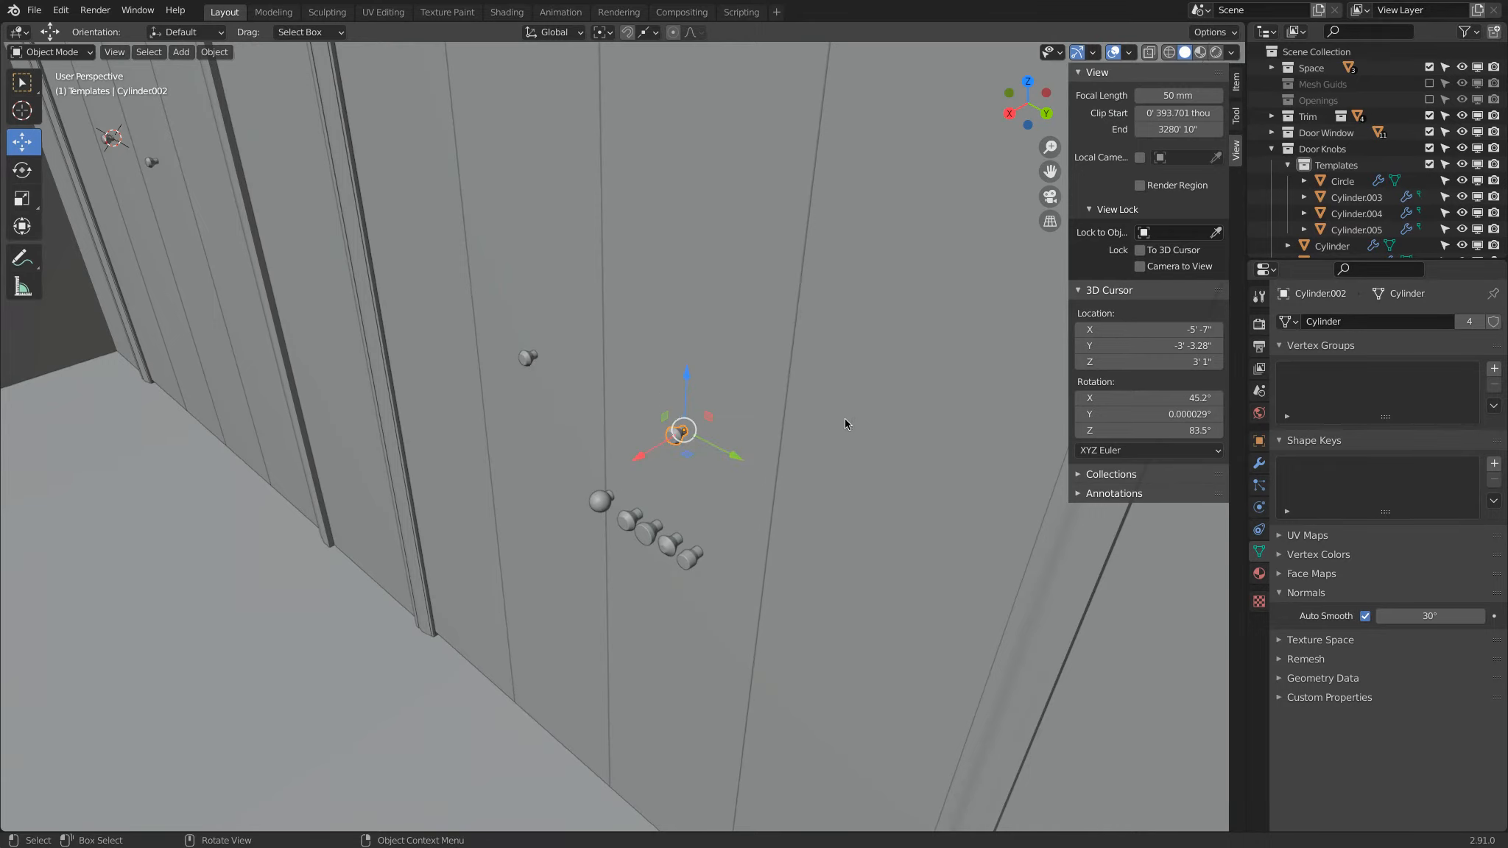
middle_drag(606, 430, 628, 452)
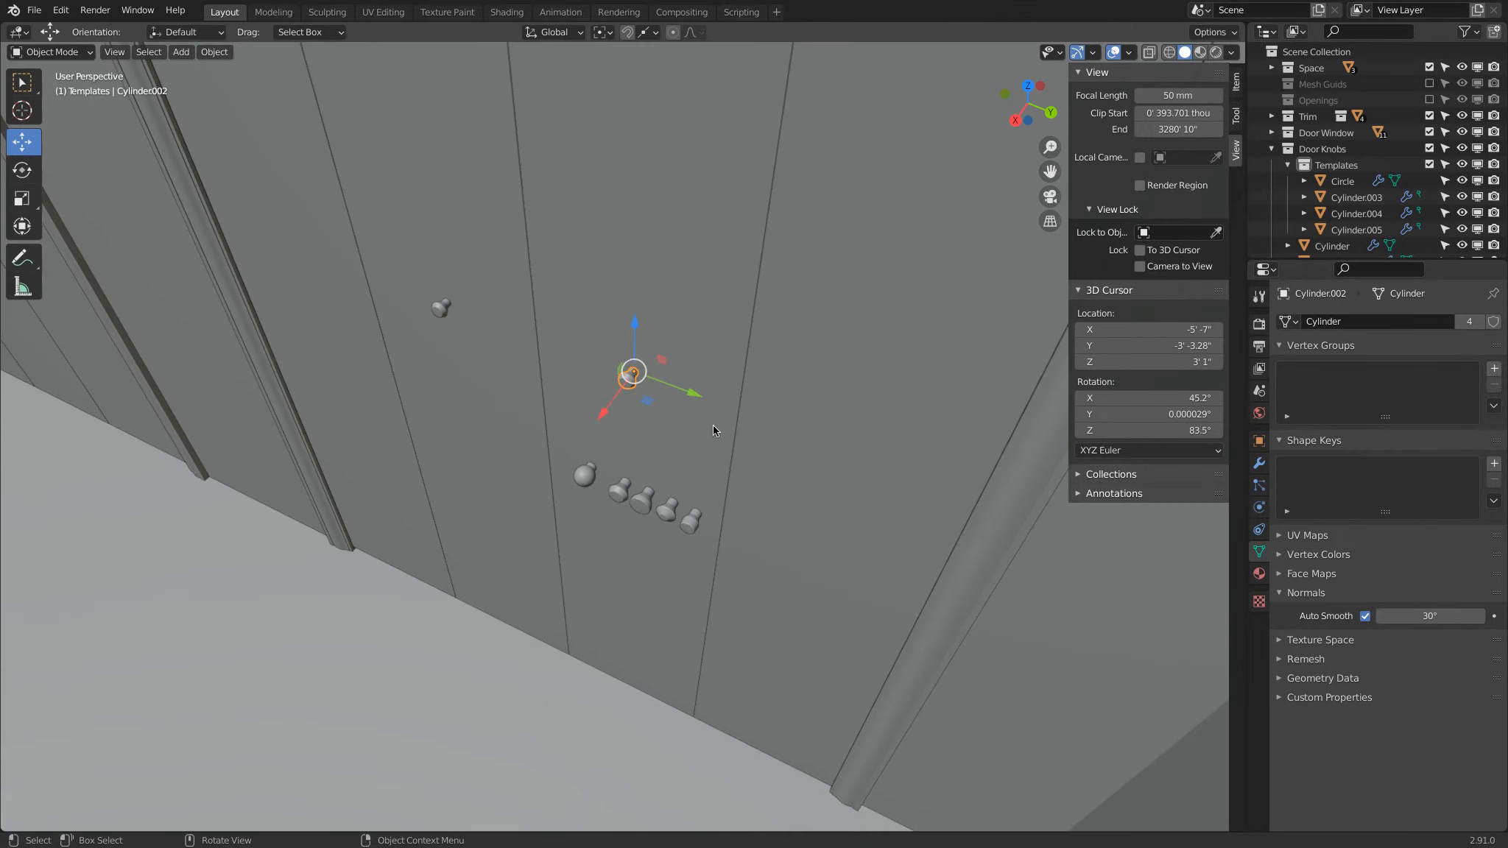
click(613, 490)
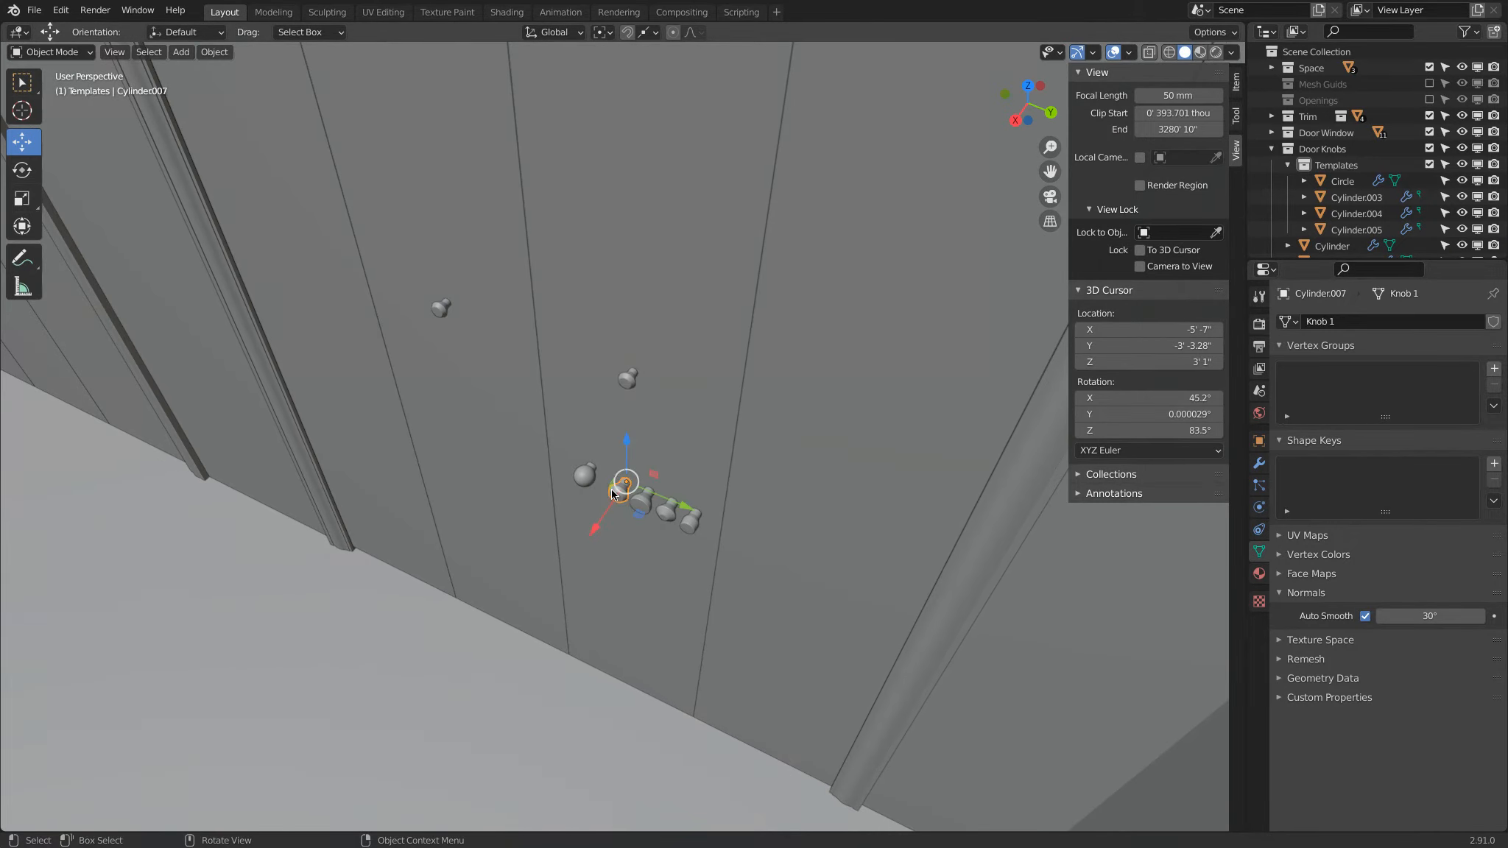
click(645, 508)
click(667, 511)
click(690, 520)
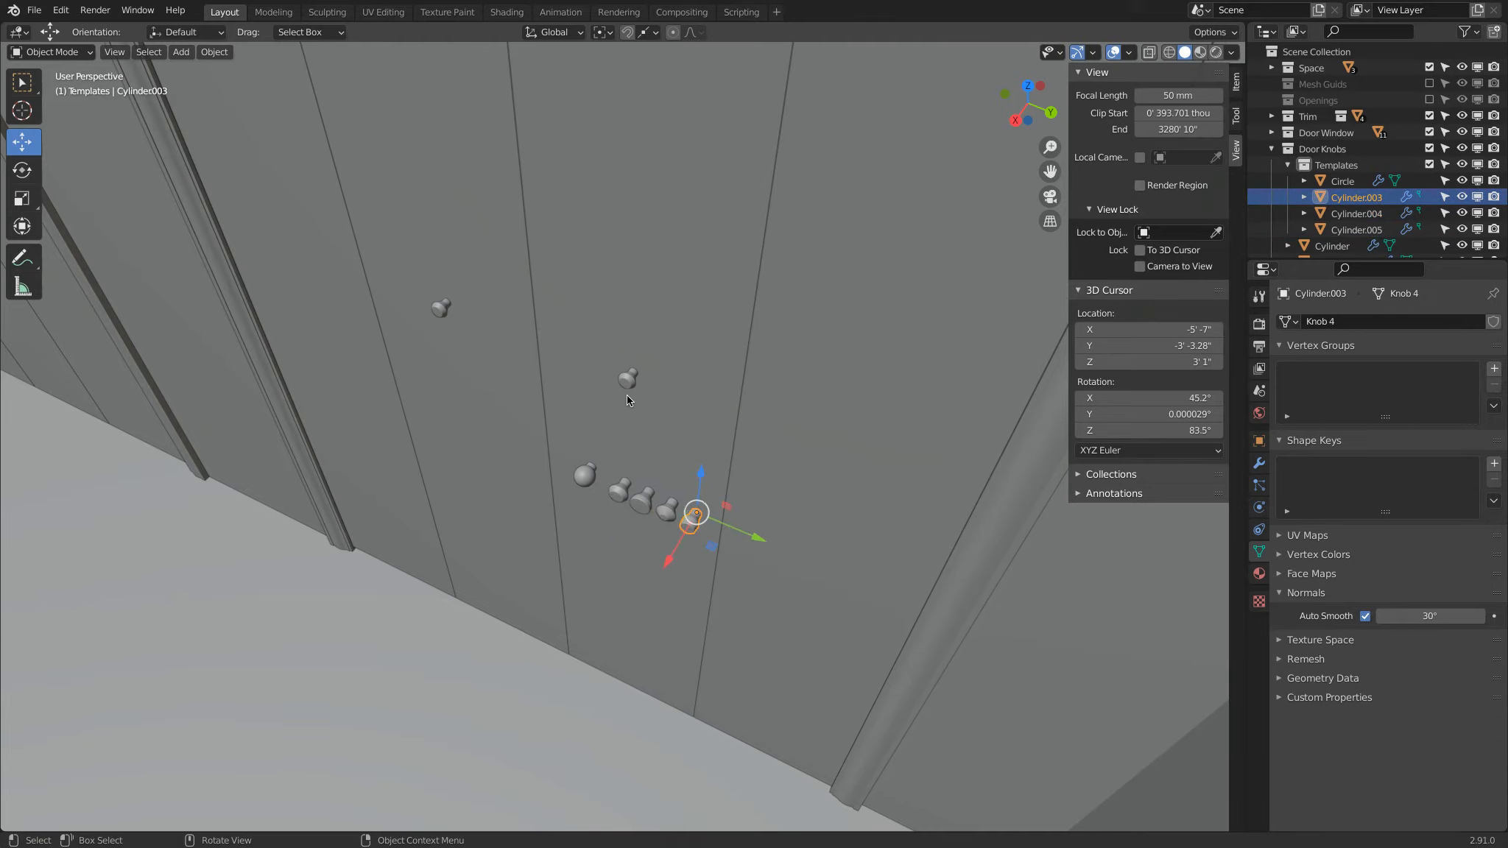
Step: Replace the mesh data of door knob Cylinder.002 with Knob 1
click(628, 381)
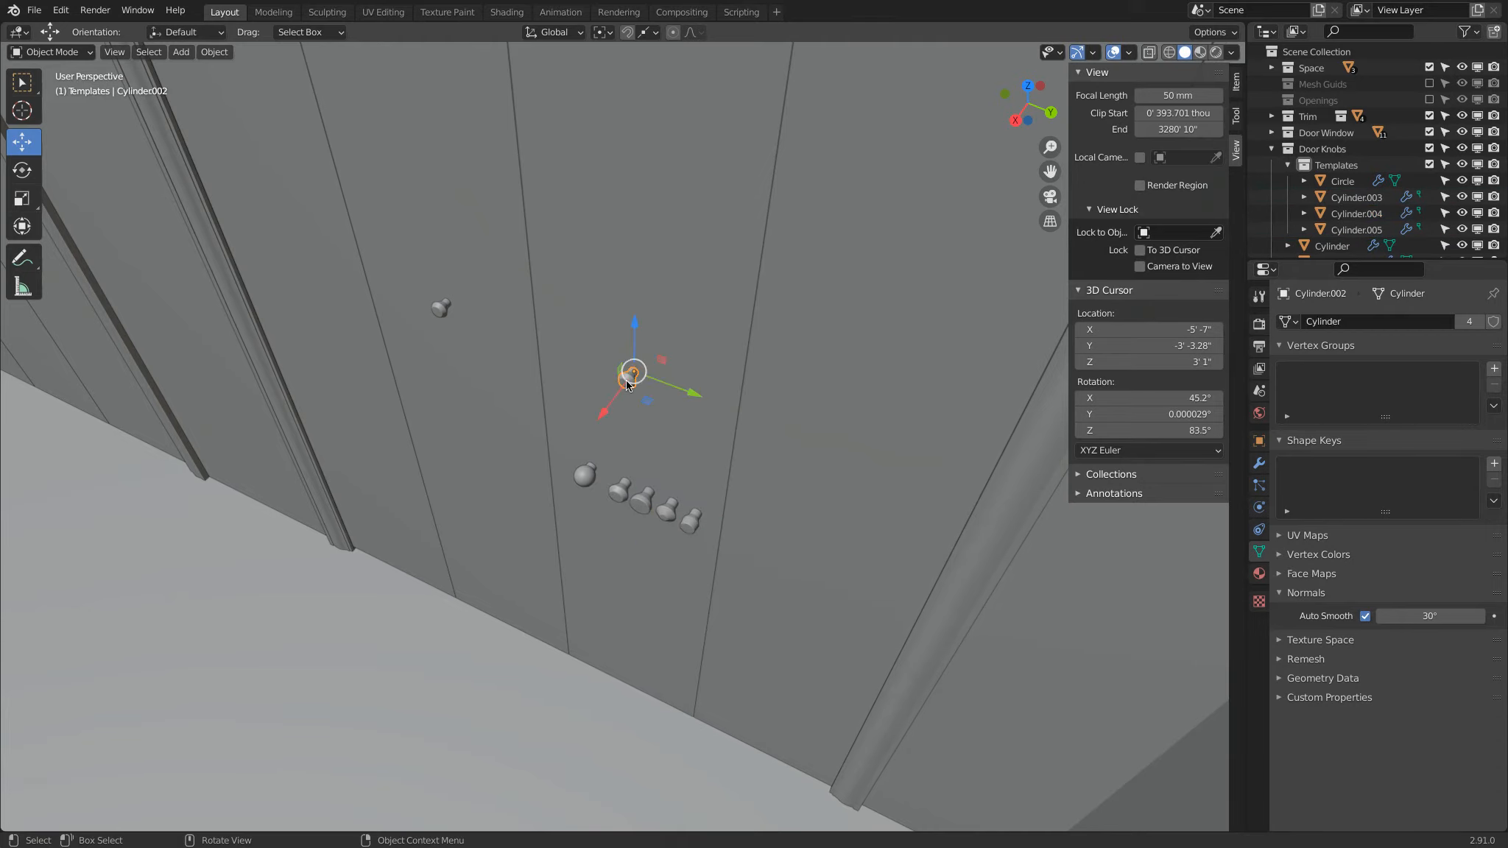
click(1295, 322)
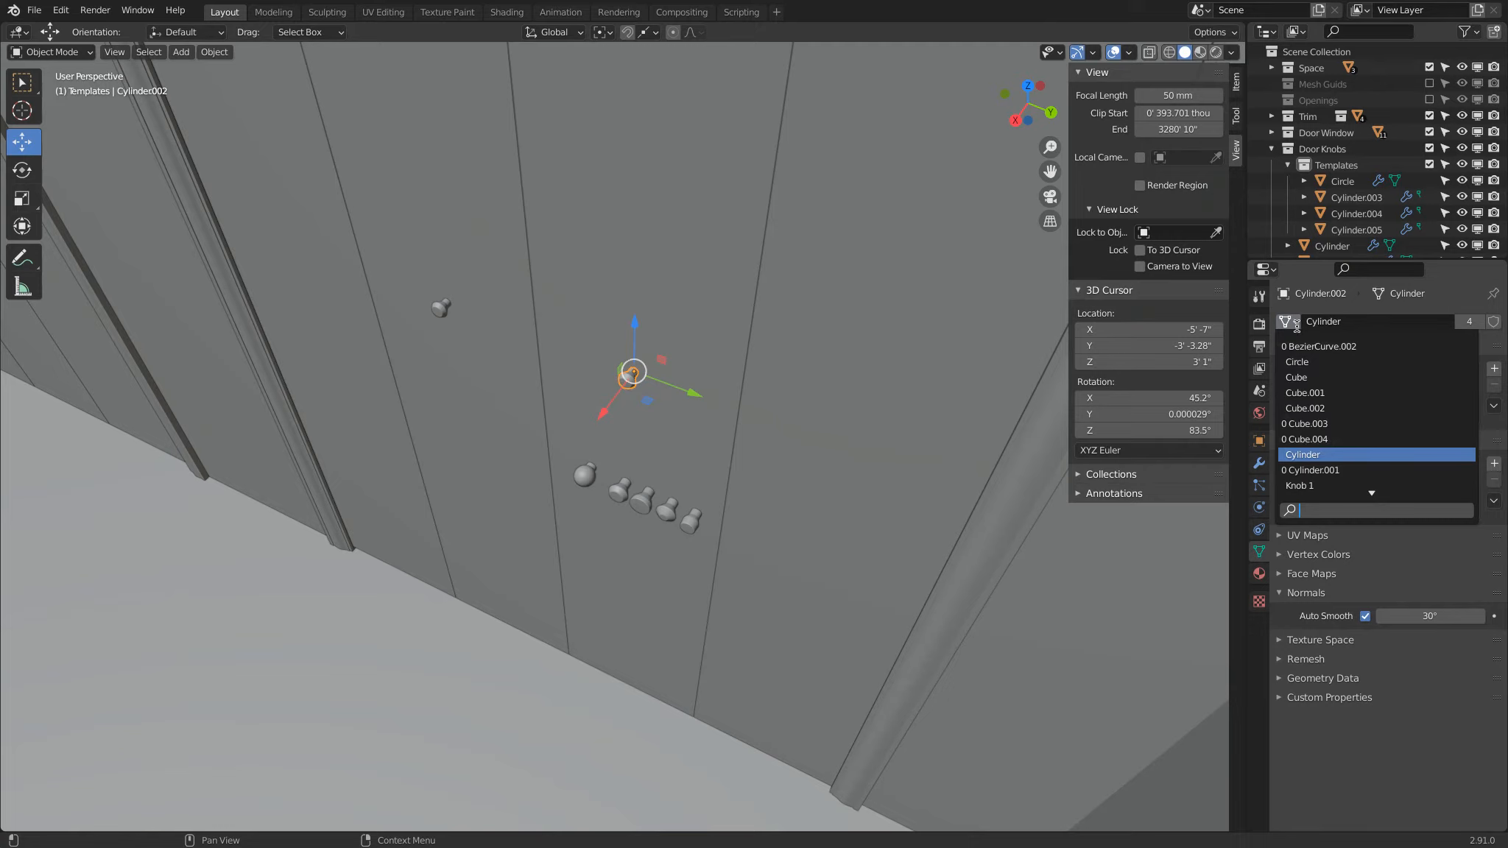
text(kn)
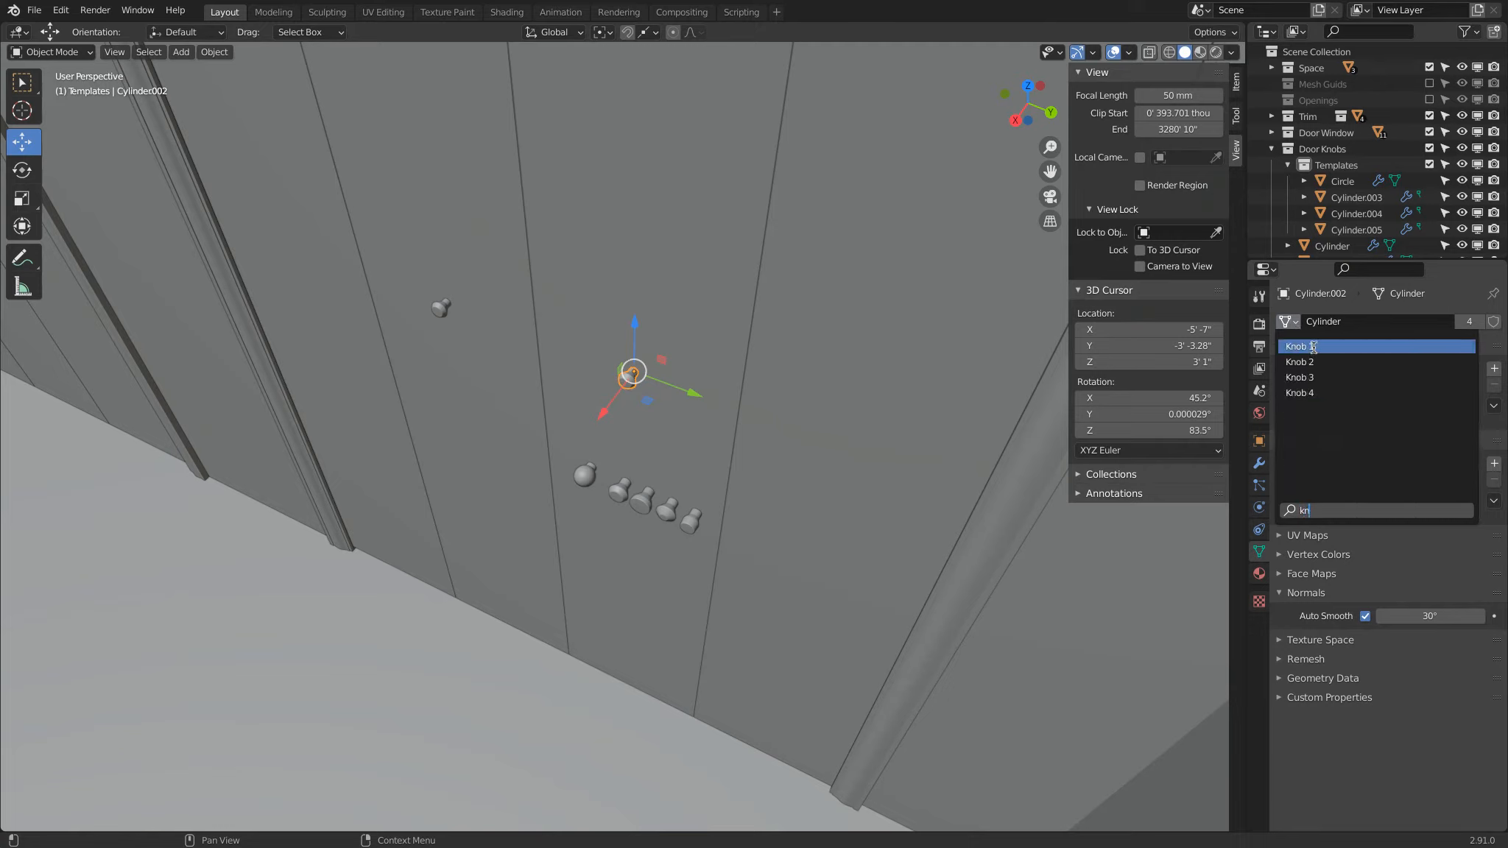
click(1314, 346)
Step: Replace the mesh data of door knob Cylinder.002 with Knob 2
click(1285, 322)
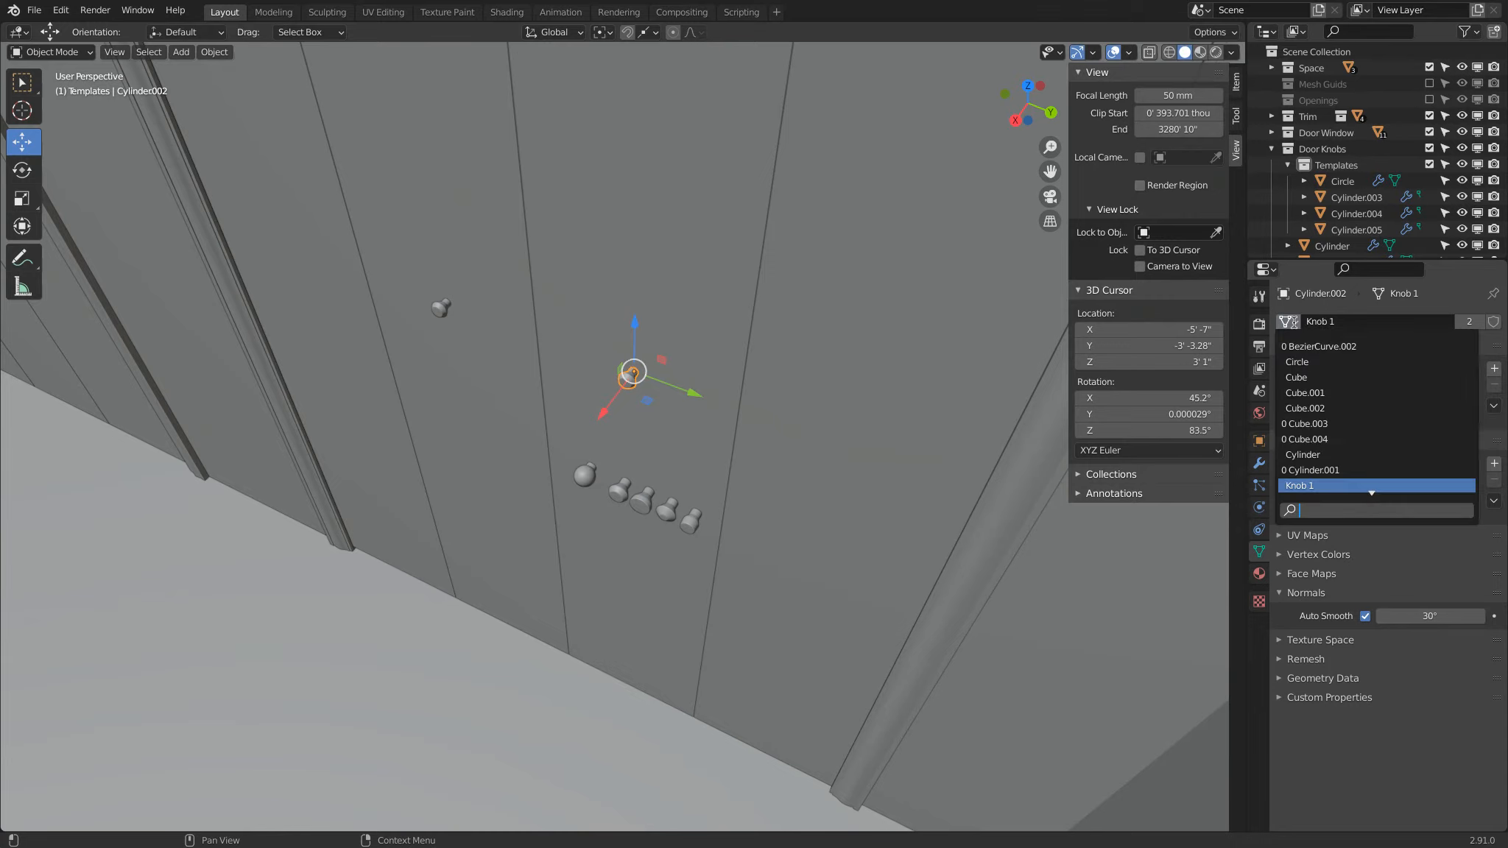
scroll(1300, 472, down, 1)
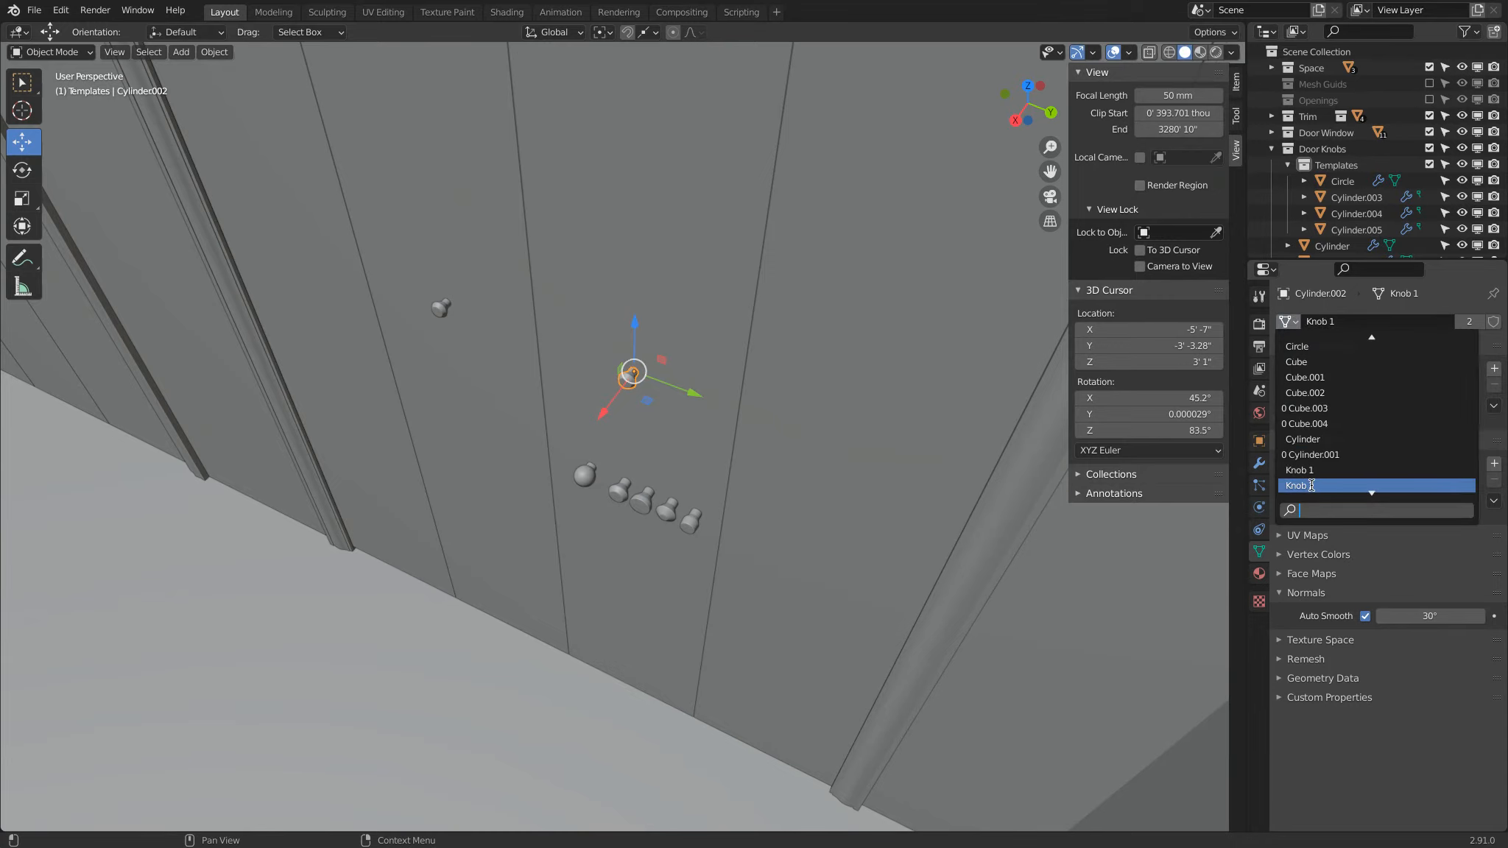
click(1310, 485)
Step: Select the other three door knobs with Cylinder.006 active and set the active knob's mesh data to Knob 2
click(446, 306)
shift+middle_drag(451, 303, 881, 430)
shift+click(316, 266)
shift+click(234, 231)
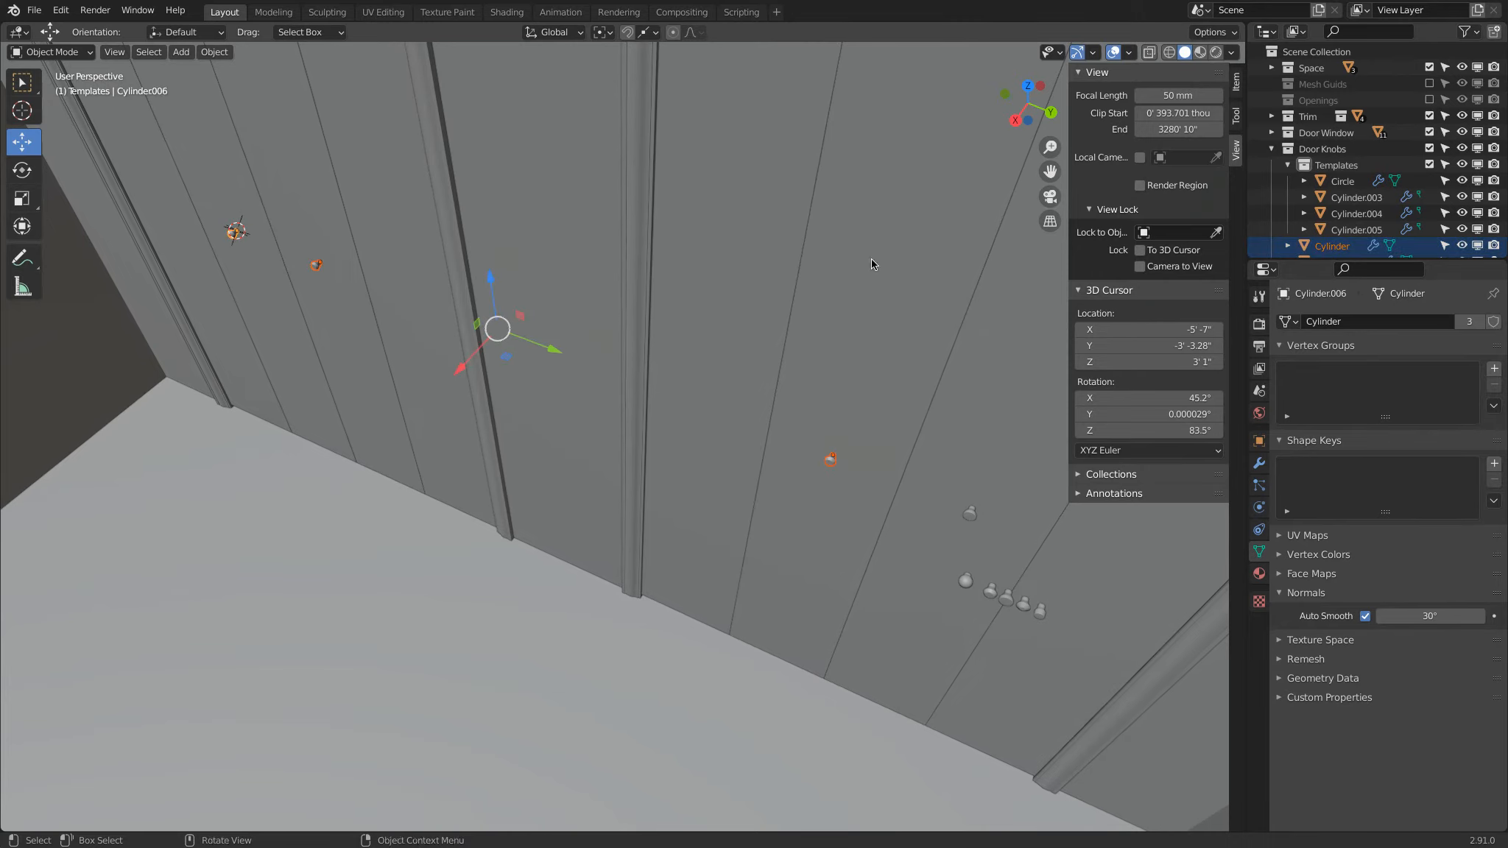
click(1297, 325)
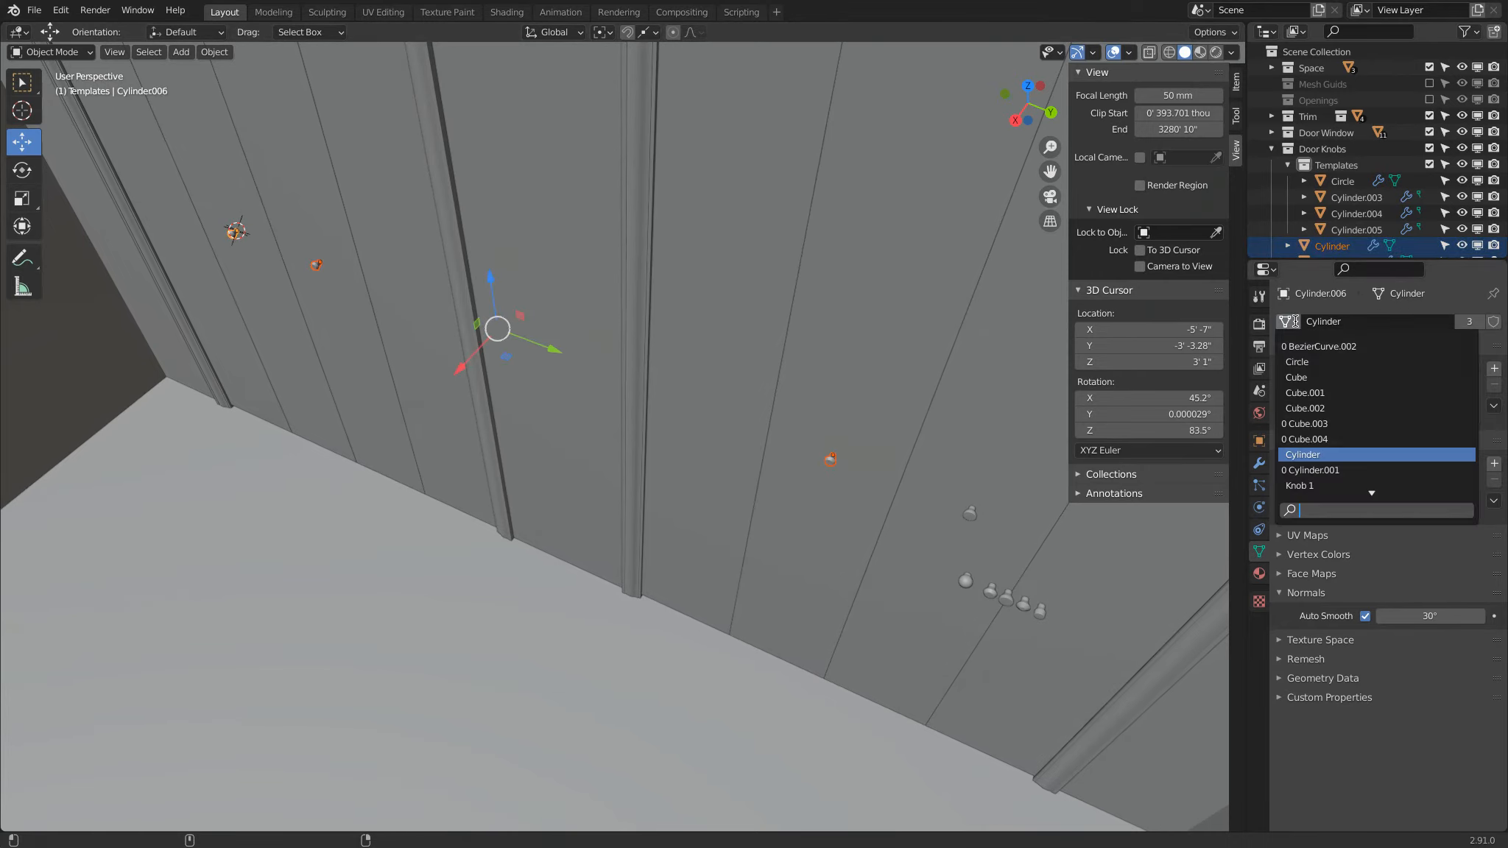
click(1320, 470)
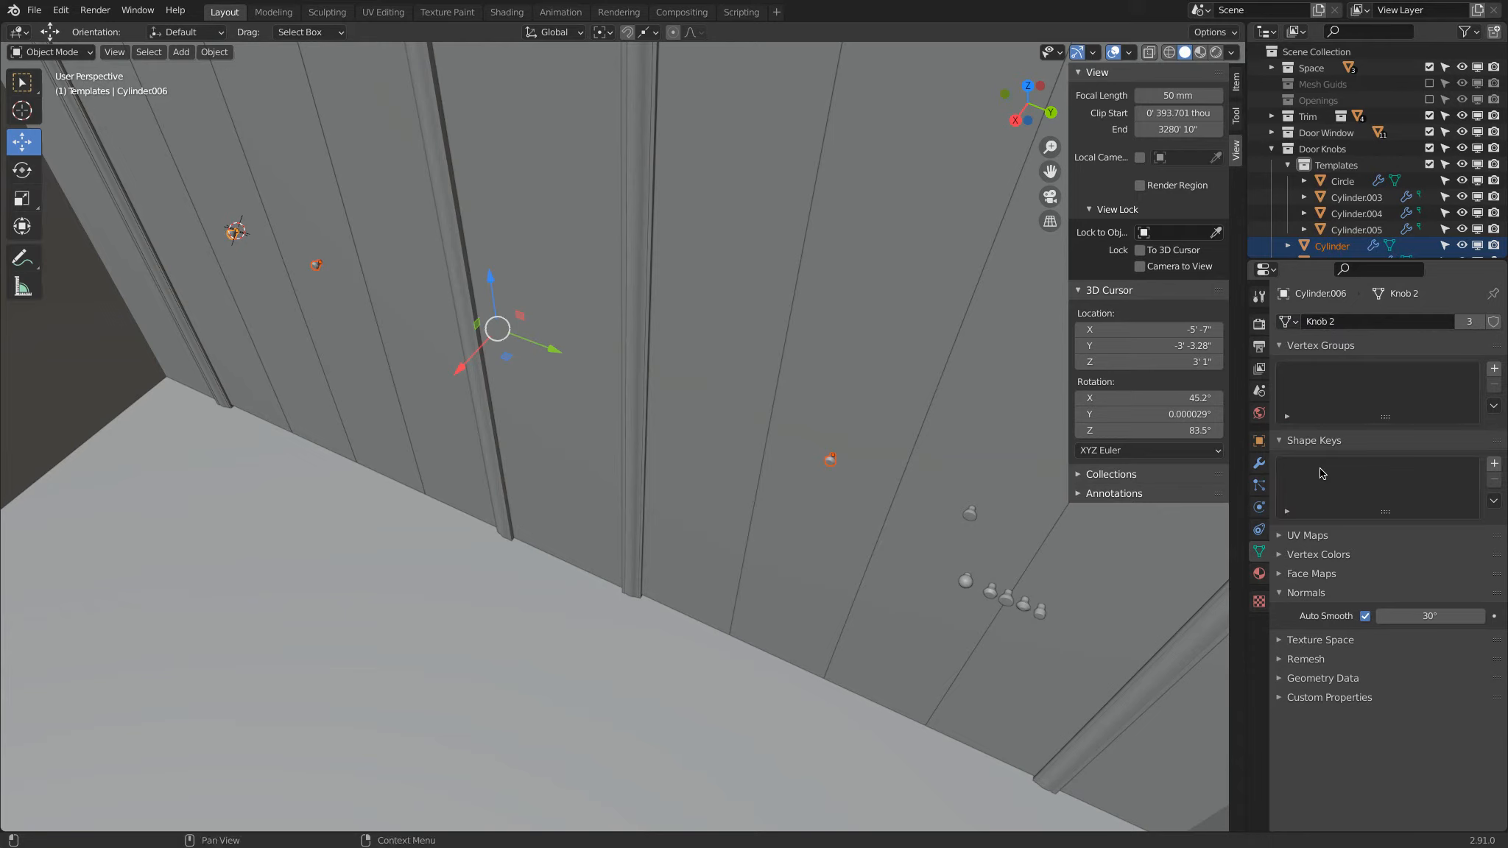
Step: Set the mesh data of the door knob named Cylinder to Knob 2
scroll(410, 312, up, 2)
shift+middle_drag(332, 287, 626, 441)
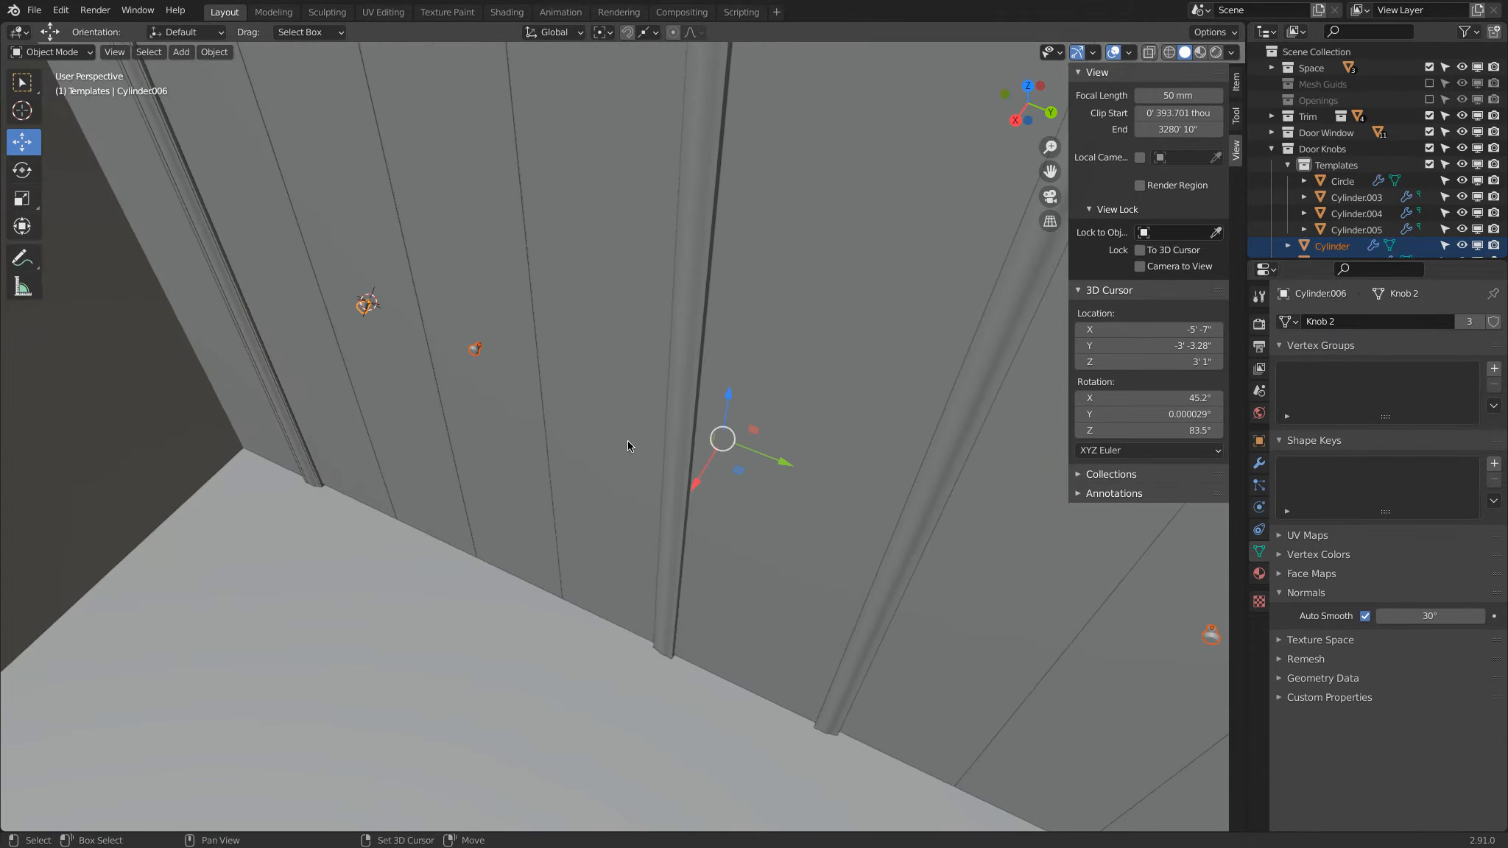
scroll(626, 440, up, 3)
click(398, 306)
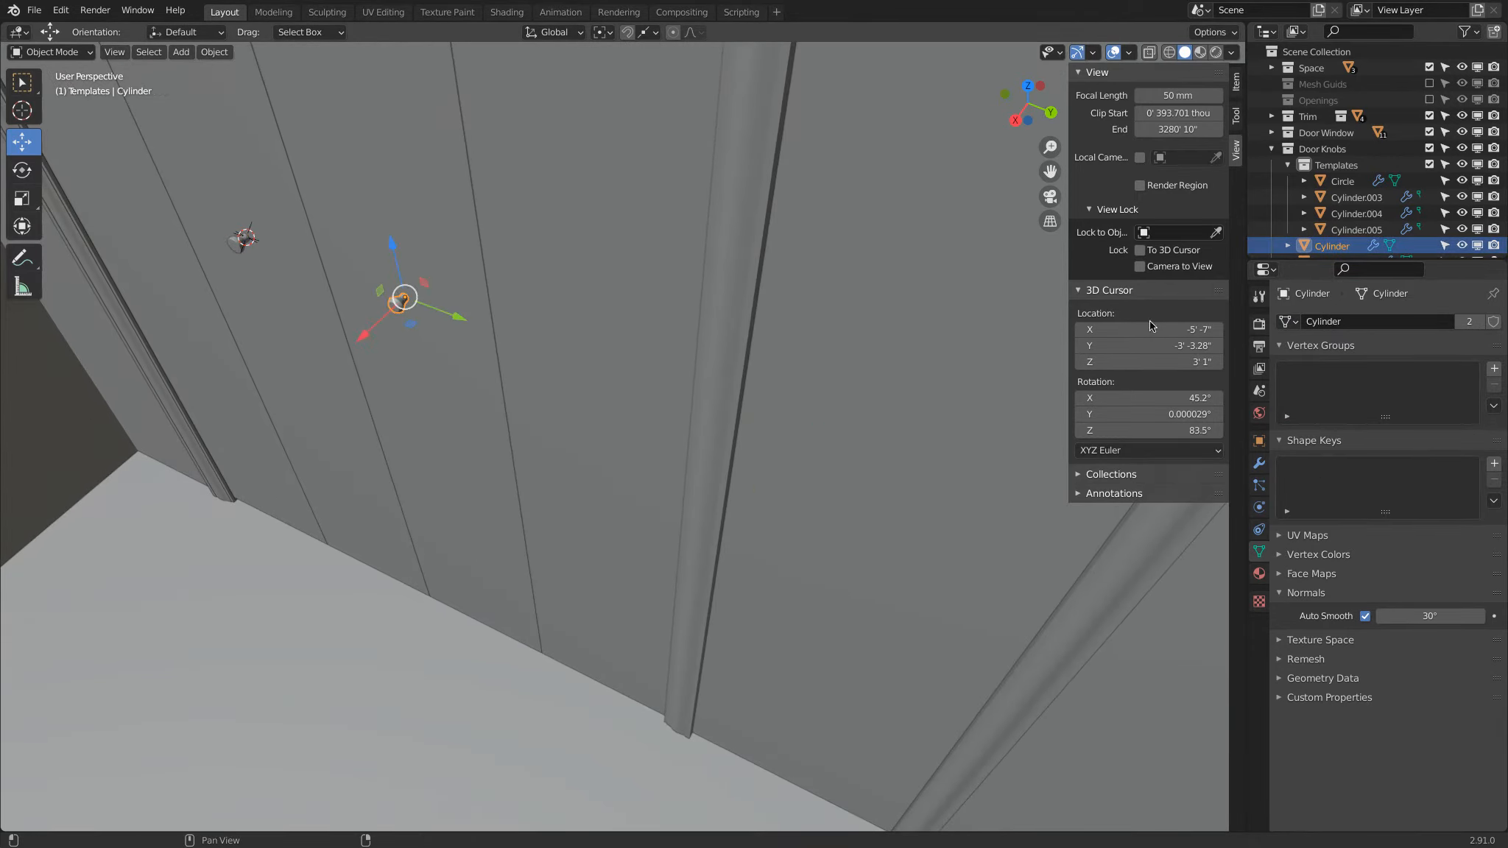
click(1288, 322)
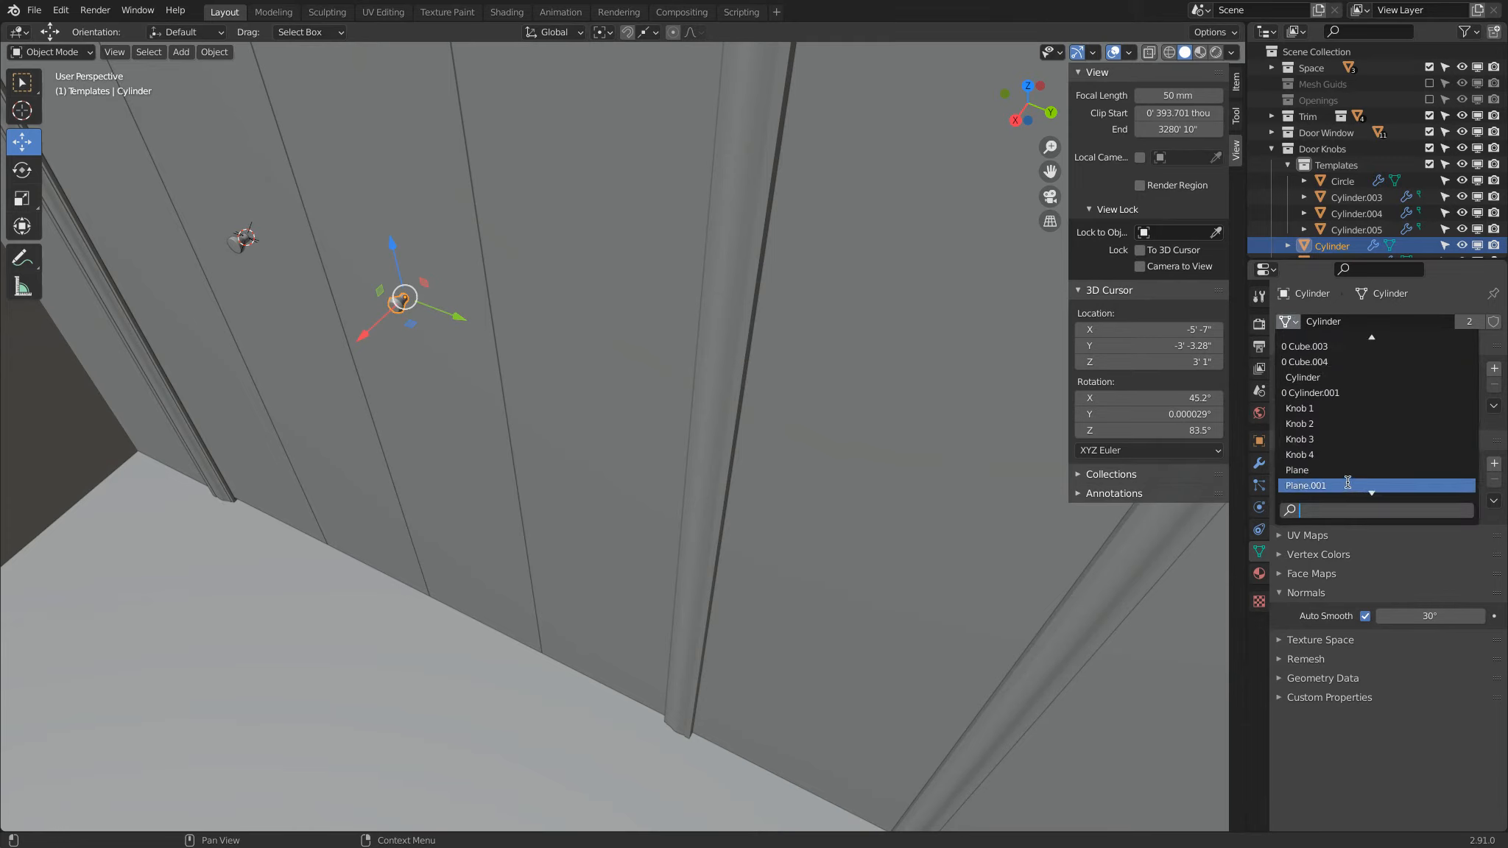
click(1331, 425)
Step: Set the mesh data of door knob Cylinder.001 to Knob 2
shift+middle_drag(921, 392, 516, 263)
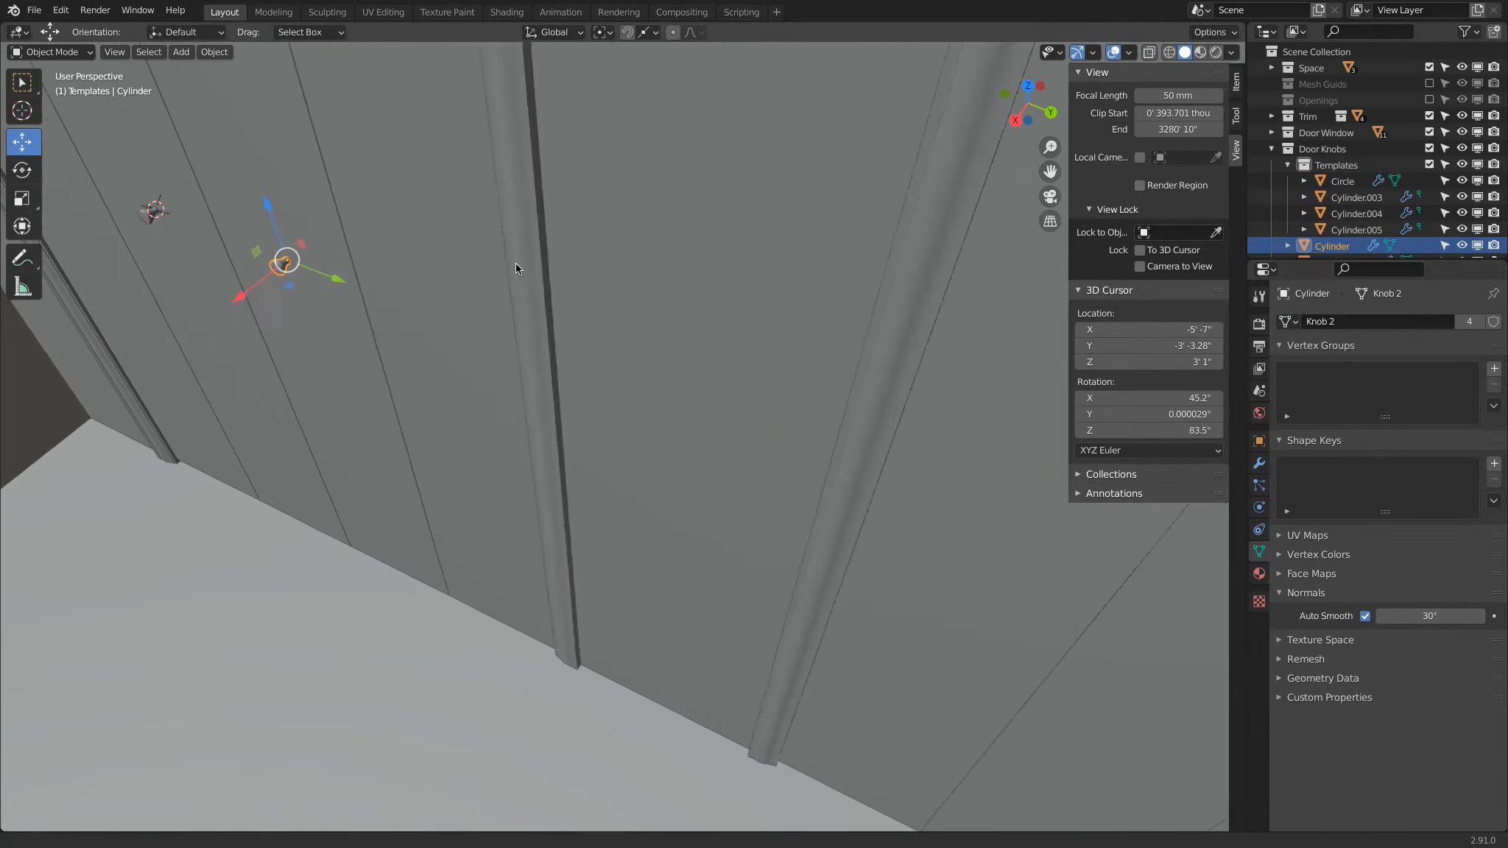
shift+middle_drag(817, 392, 530, 288)
shift+middle_drag(666, 408, 509, 315)
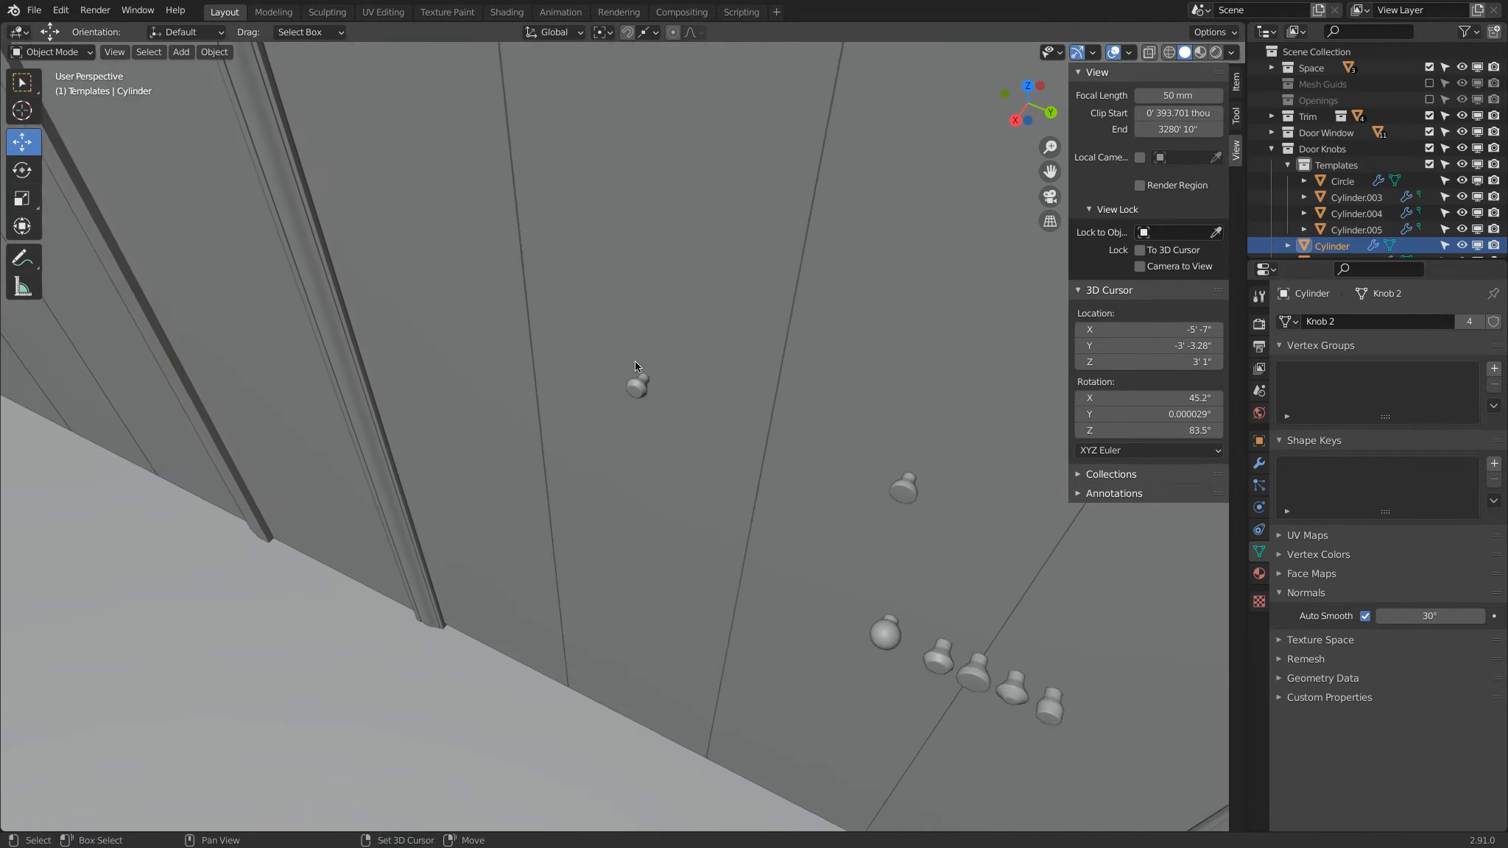
click(638, 387)
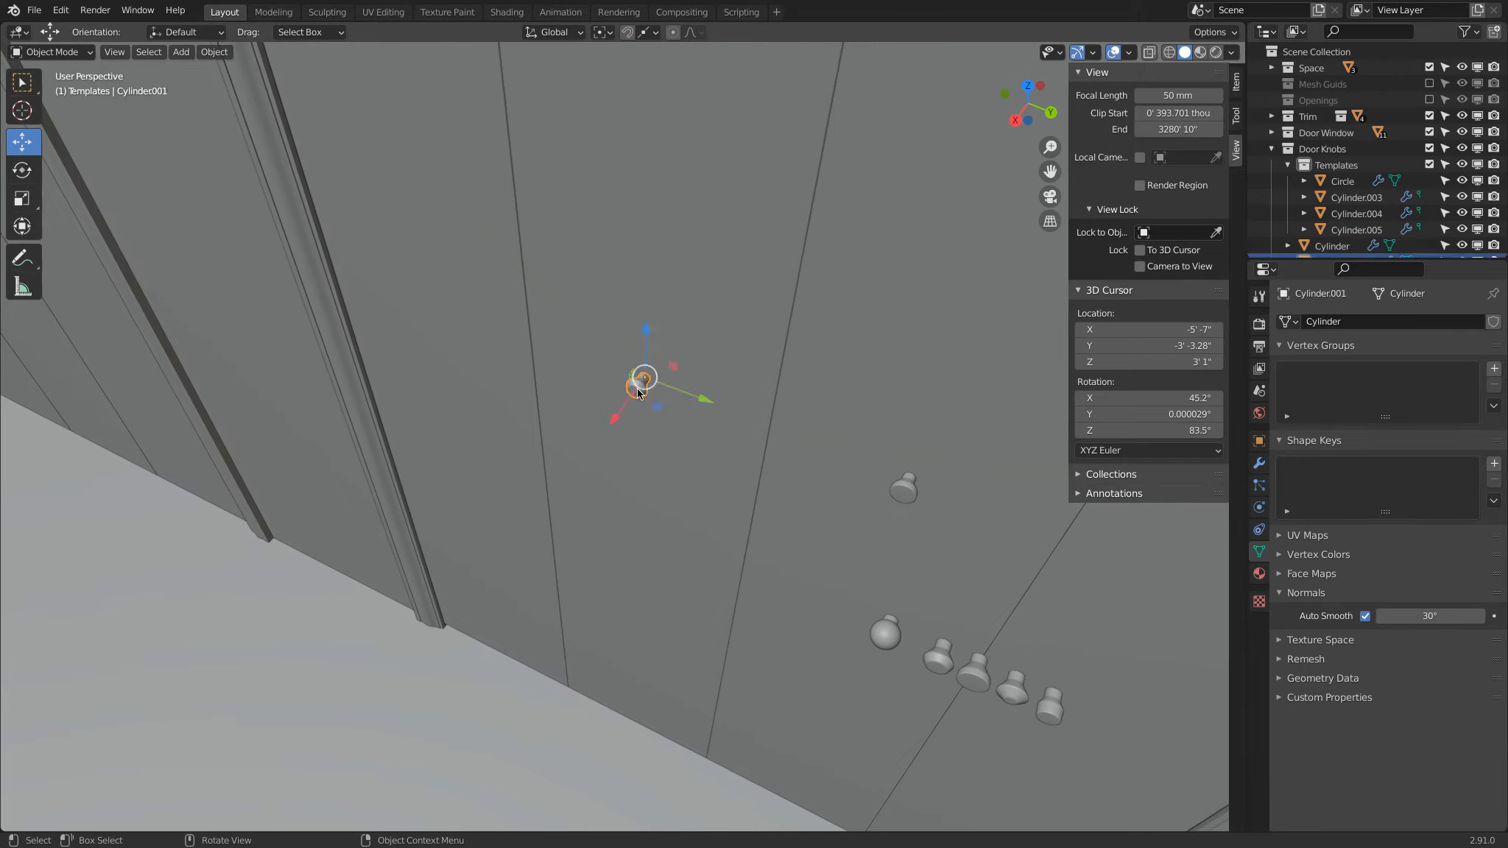
click(1288, 322)
scroll(1325, 475, down, 5)
click(1341, 423)
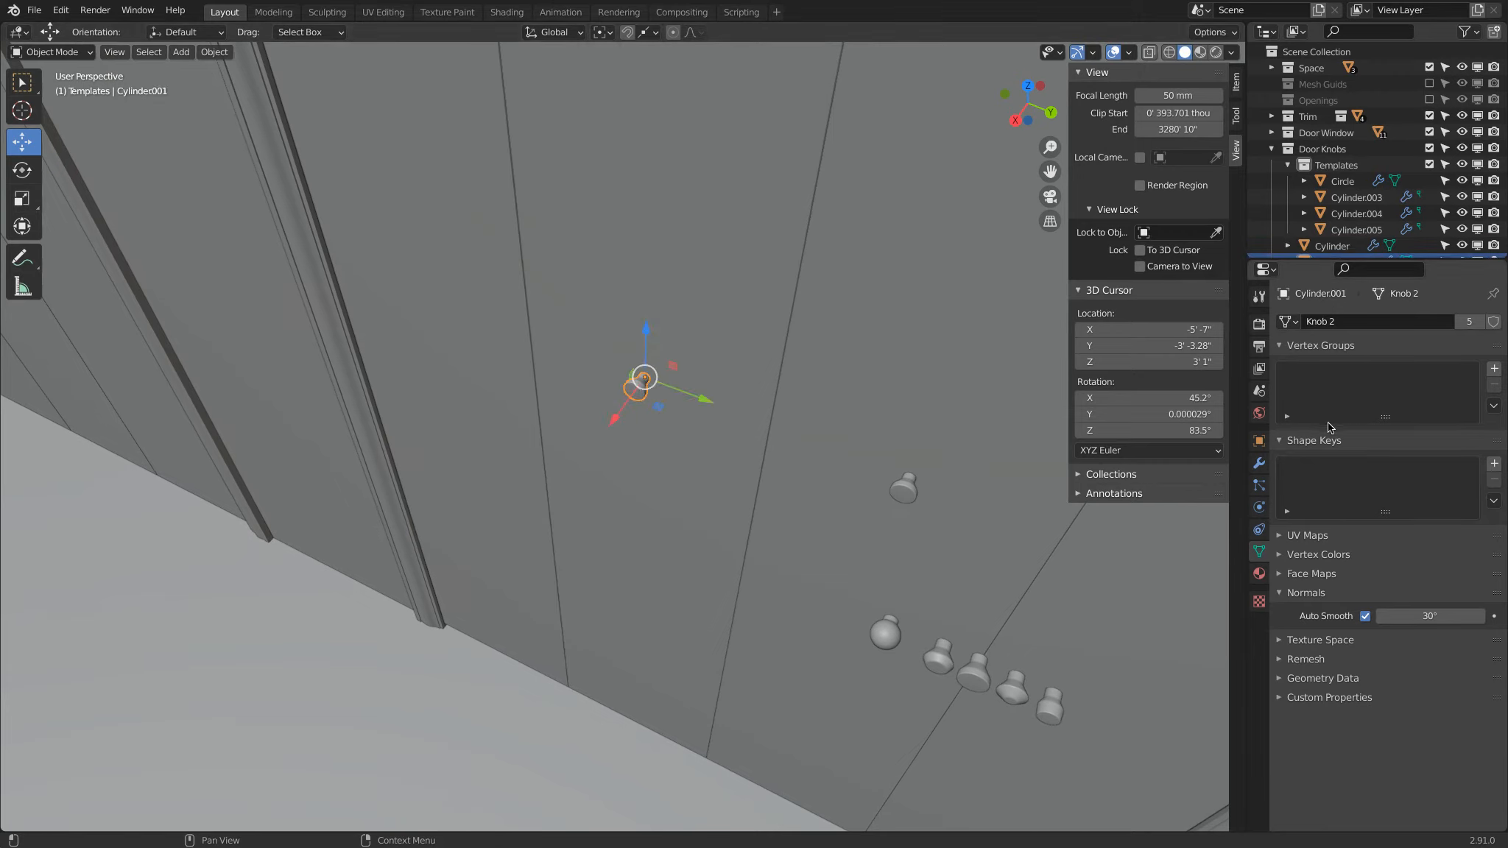
Step: Select the four door knobs with template Cylinder.003 active and link their object data to its Knob 4 mesh
scroll(745, 438, down, 4)
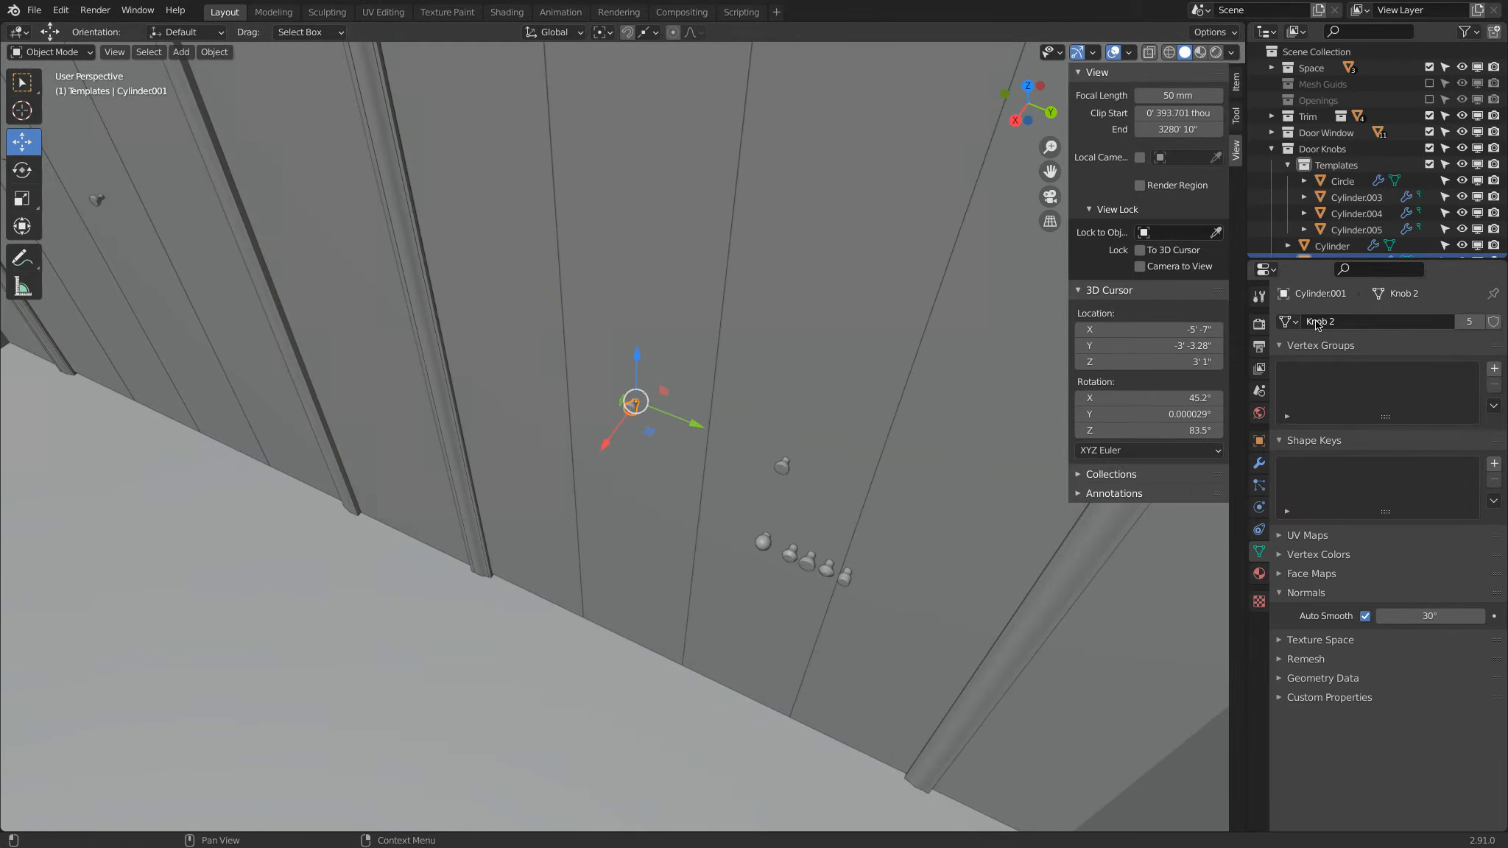
shift+click(778, 468)
shift+middle_drag(421, 346, 729, 456)
shift+click(311, 278)
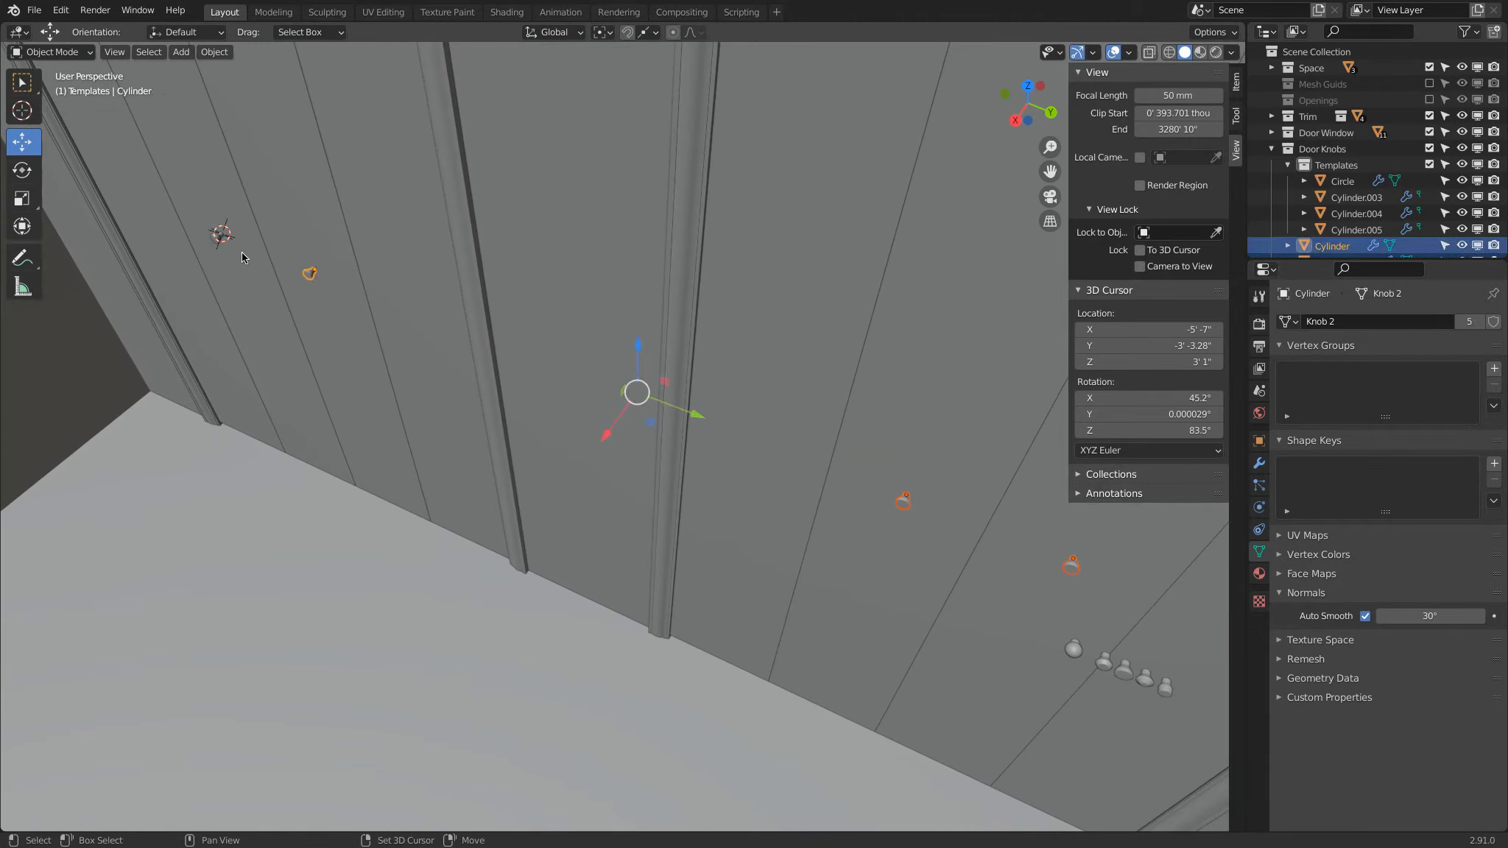
shift+click(221, 235)
shift+middle_drag(818, 582, 519, 399)
scroll(666, 390, up, 3)
middle_drag(689, 383, 748, 449)
shift+middle_drag(689, 258, 720, 532)
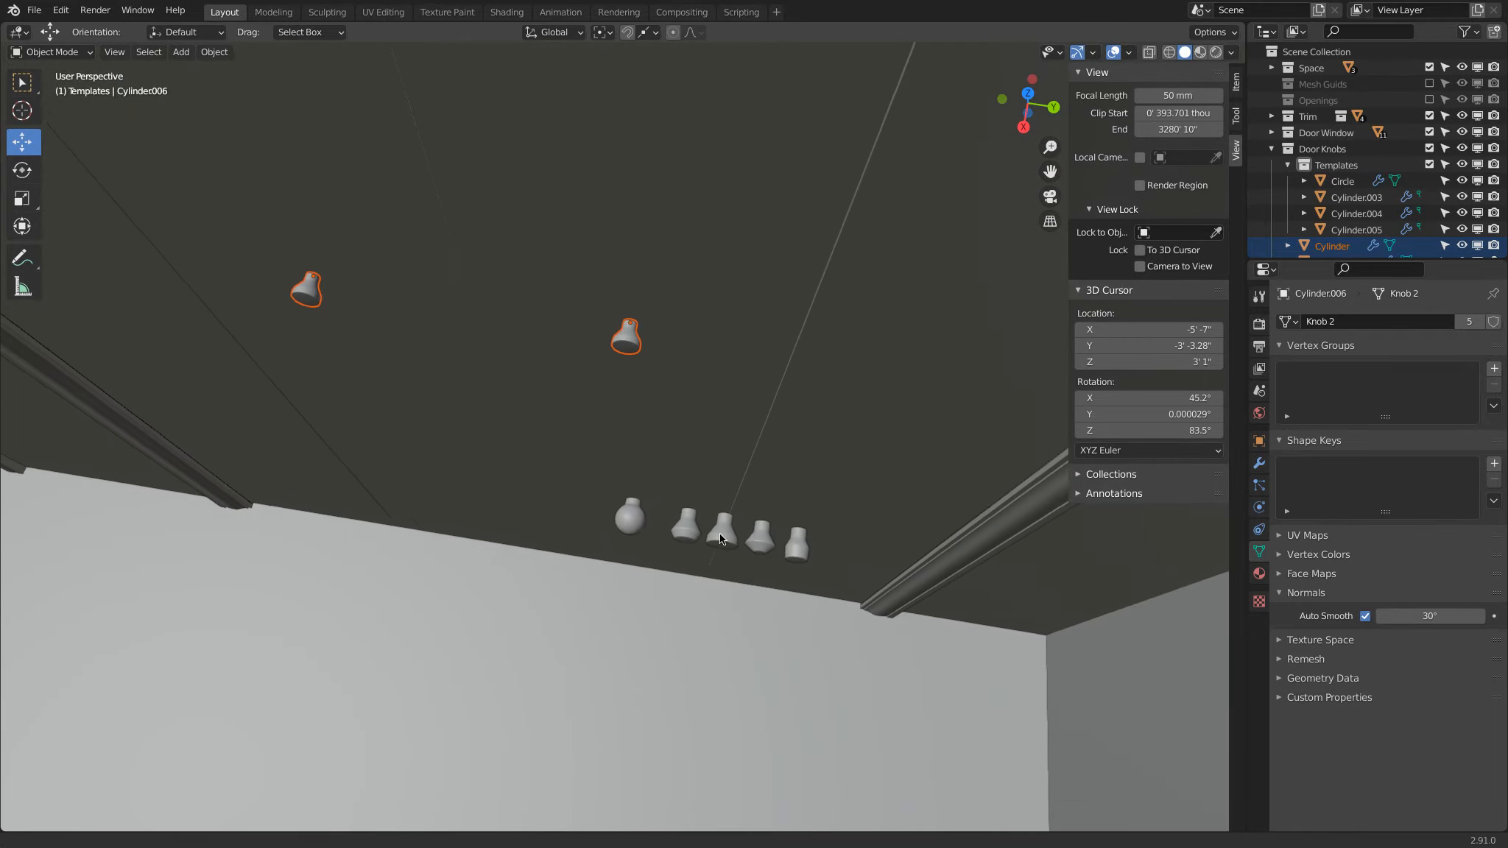
scroll(745, 530, up, 2)
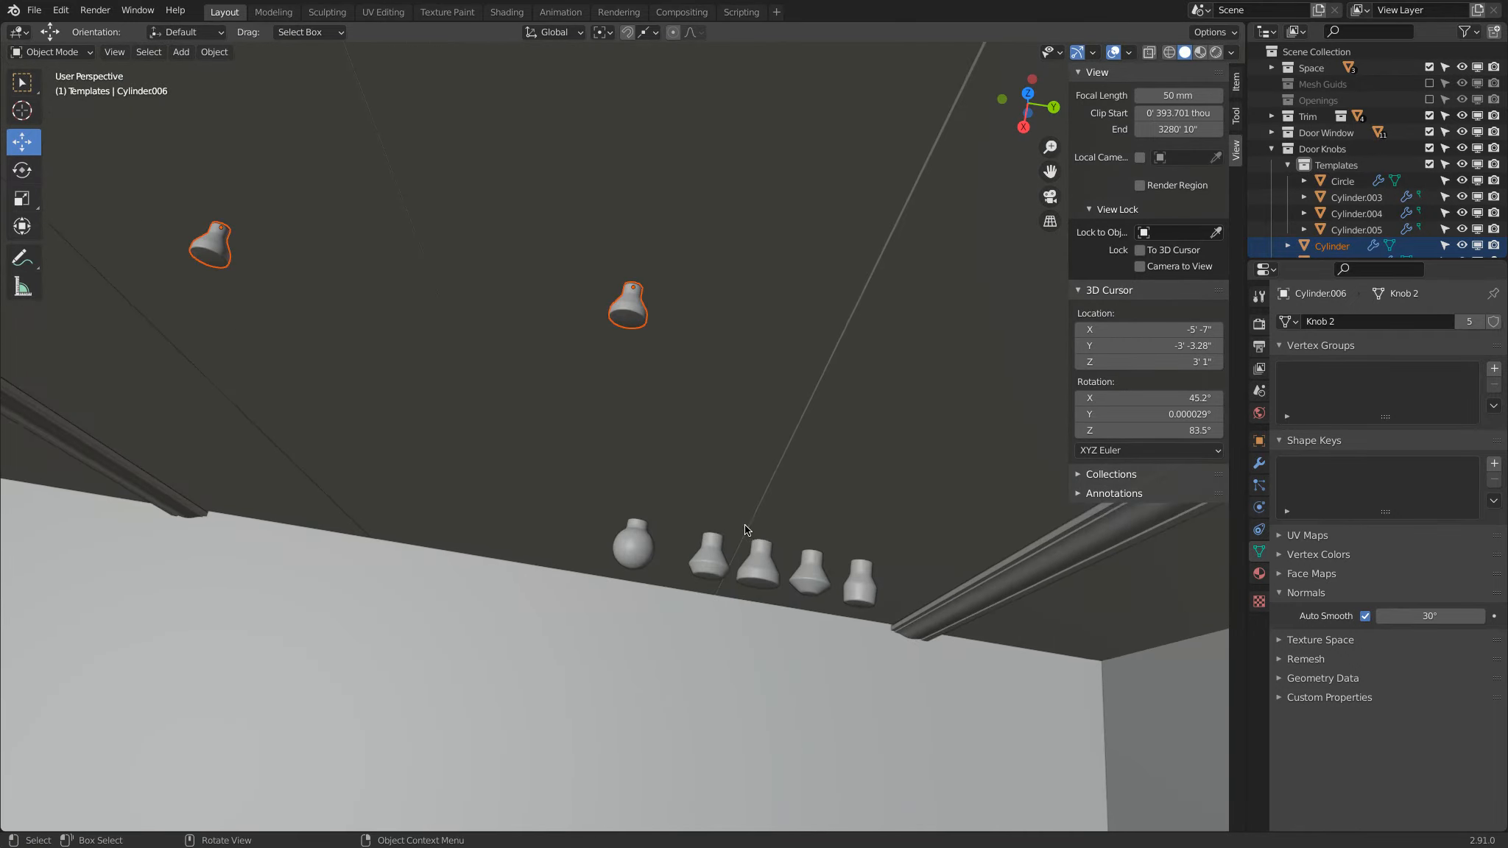
shift+click(867, 585)
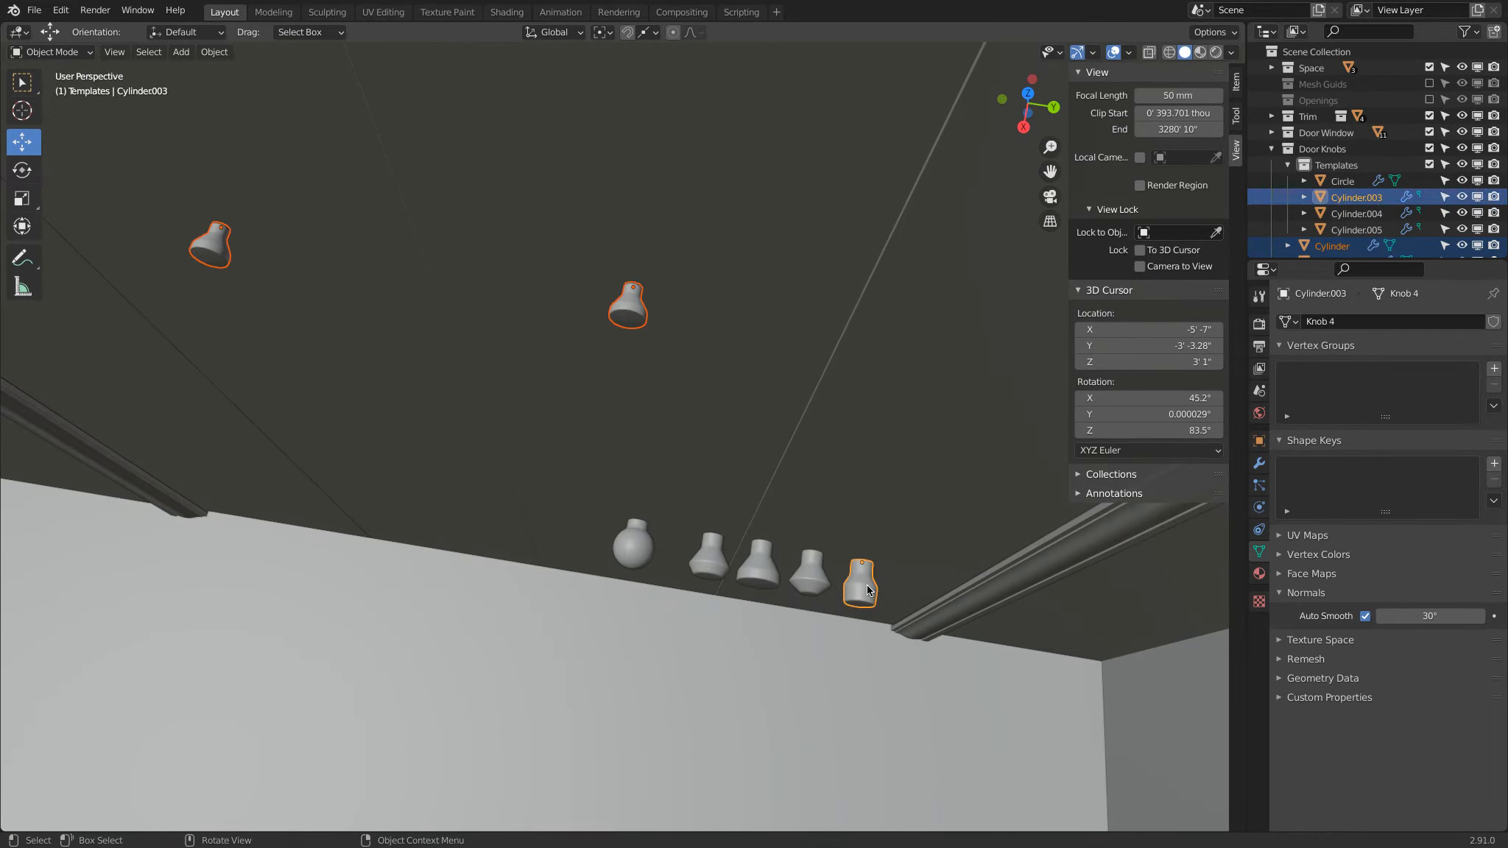
click(214, 53)
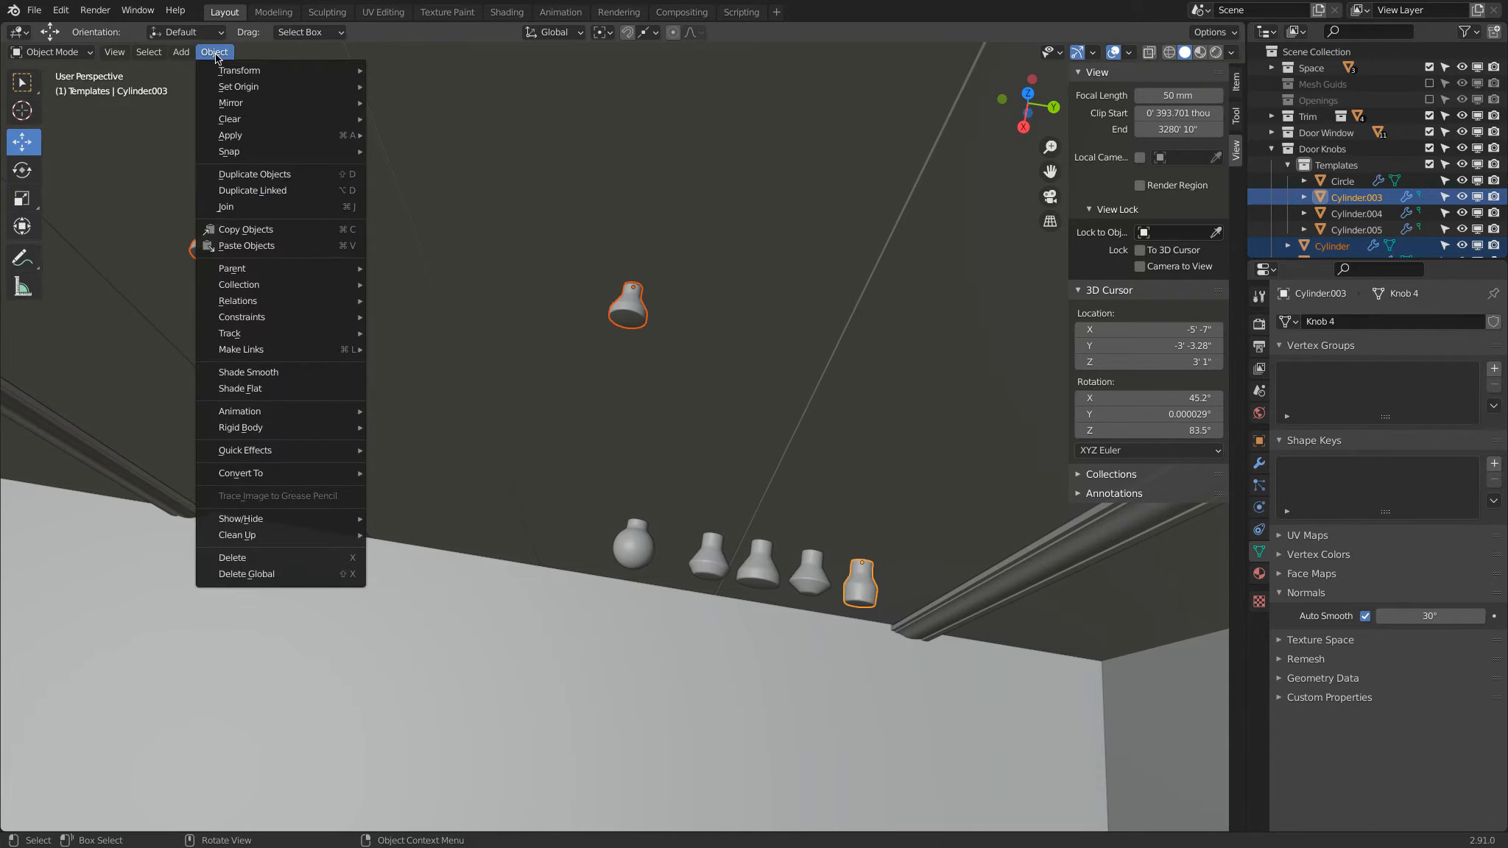
mouse_move(258, 351)
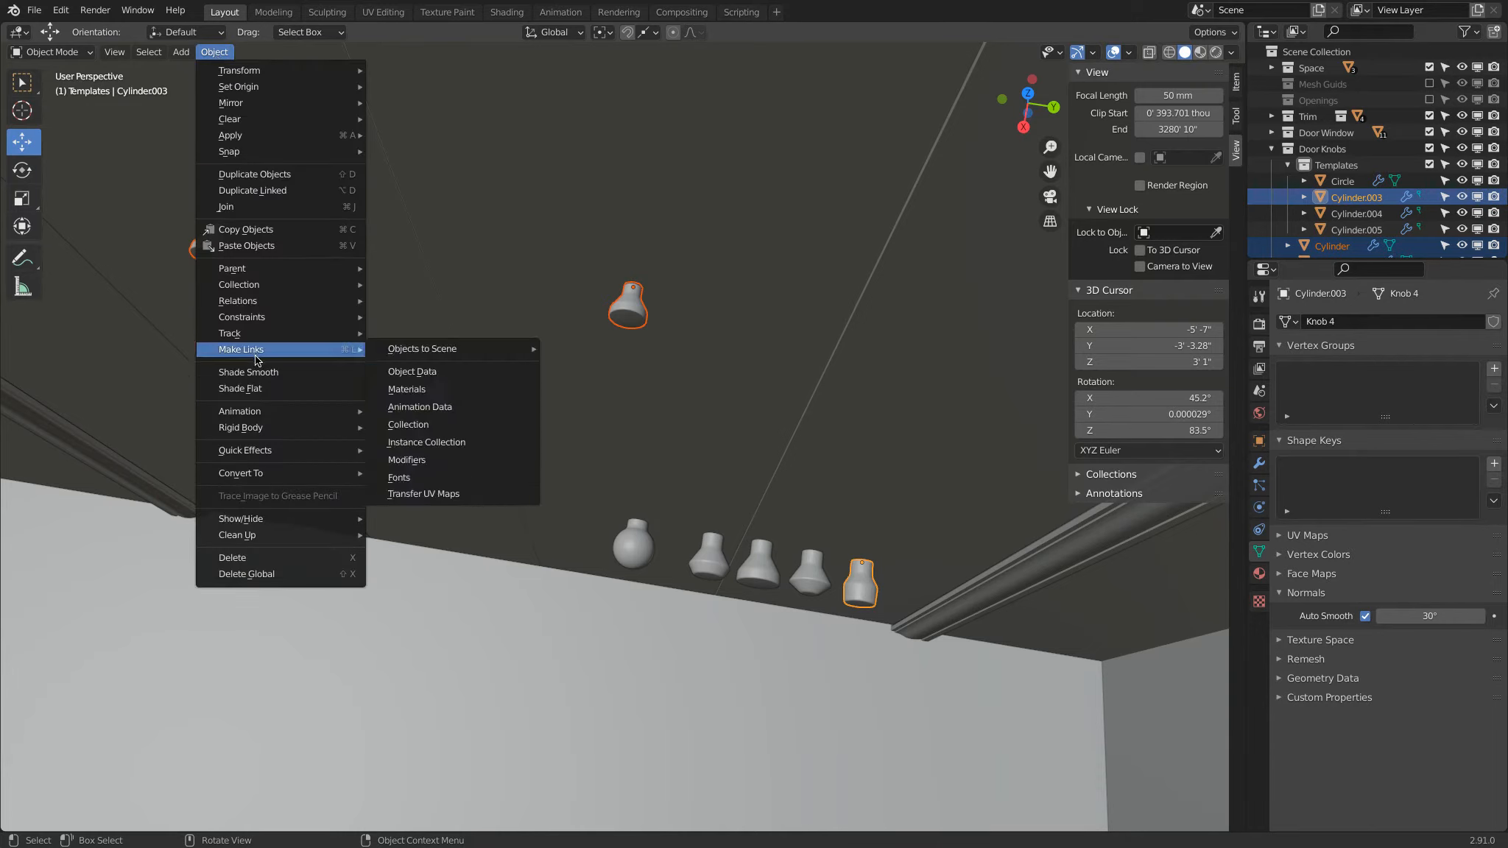
click(473, 371)
Step: Deselect the Knob 4 template while keeping the four door knobs selected
scroll(471, 377, down, 5)
shift+middle_drag(447, 379, 476, 358)
scroll(775, 454, up, 4)
shift+middle_drag(775, 453, 684, 438)
scroll(692, 439, up, 3)
shift+click(775, 446)
shift+click(775, 446)
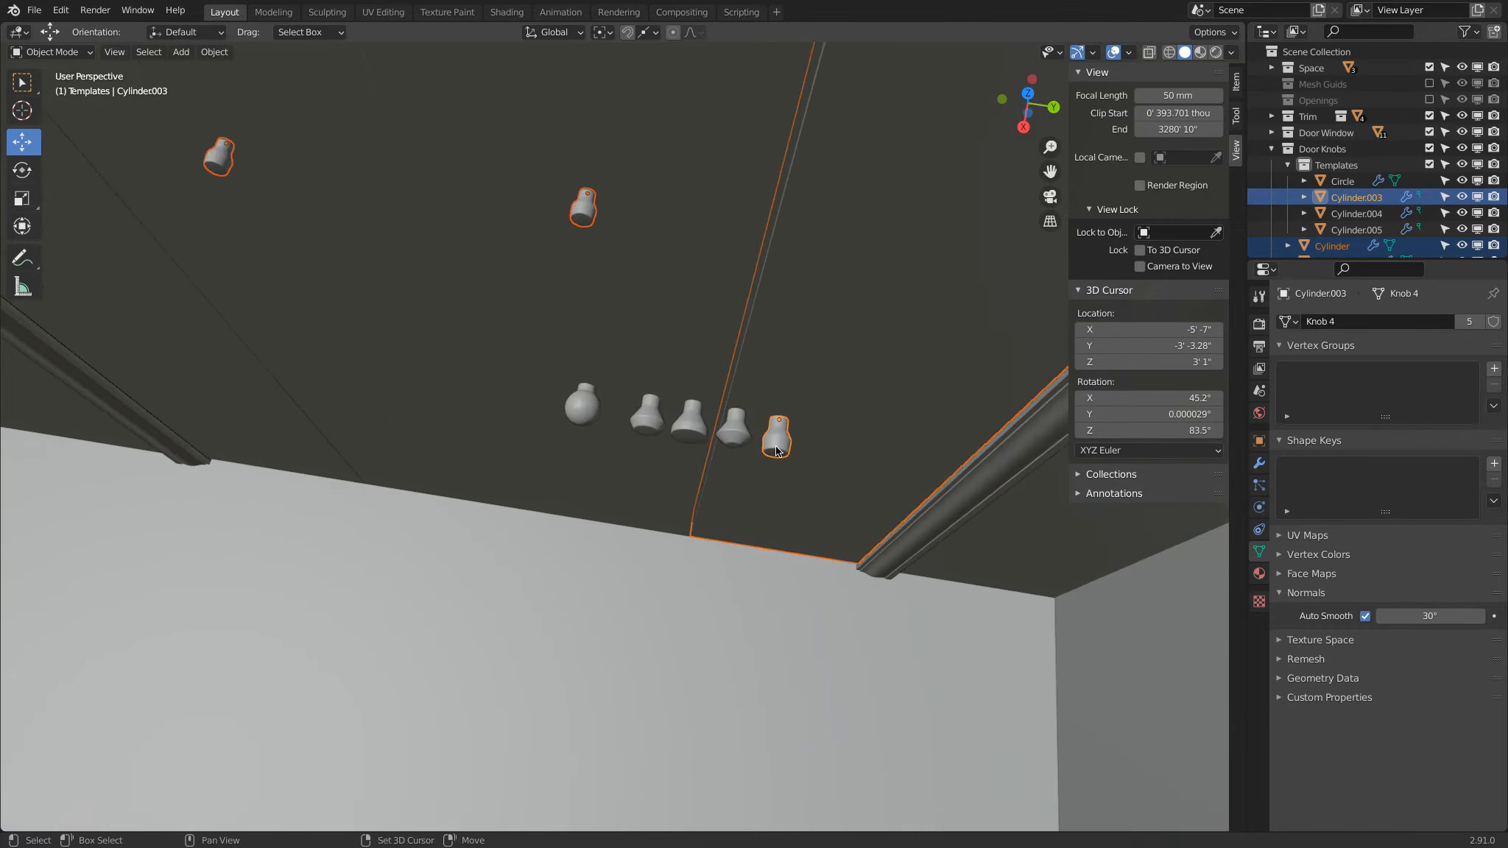
key(b)
middle_drag(761, 386, 827, 490)
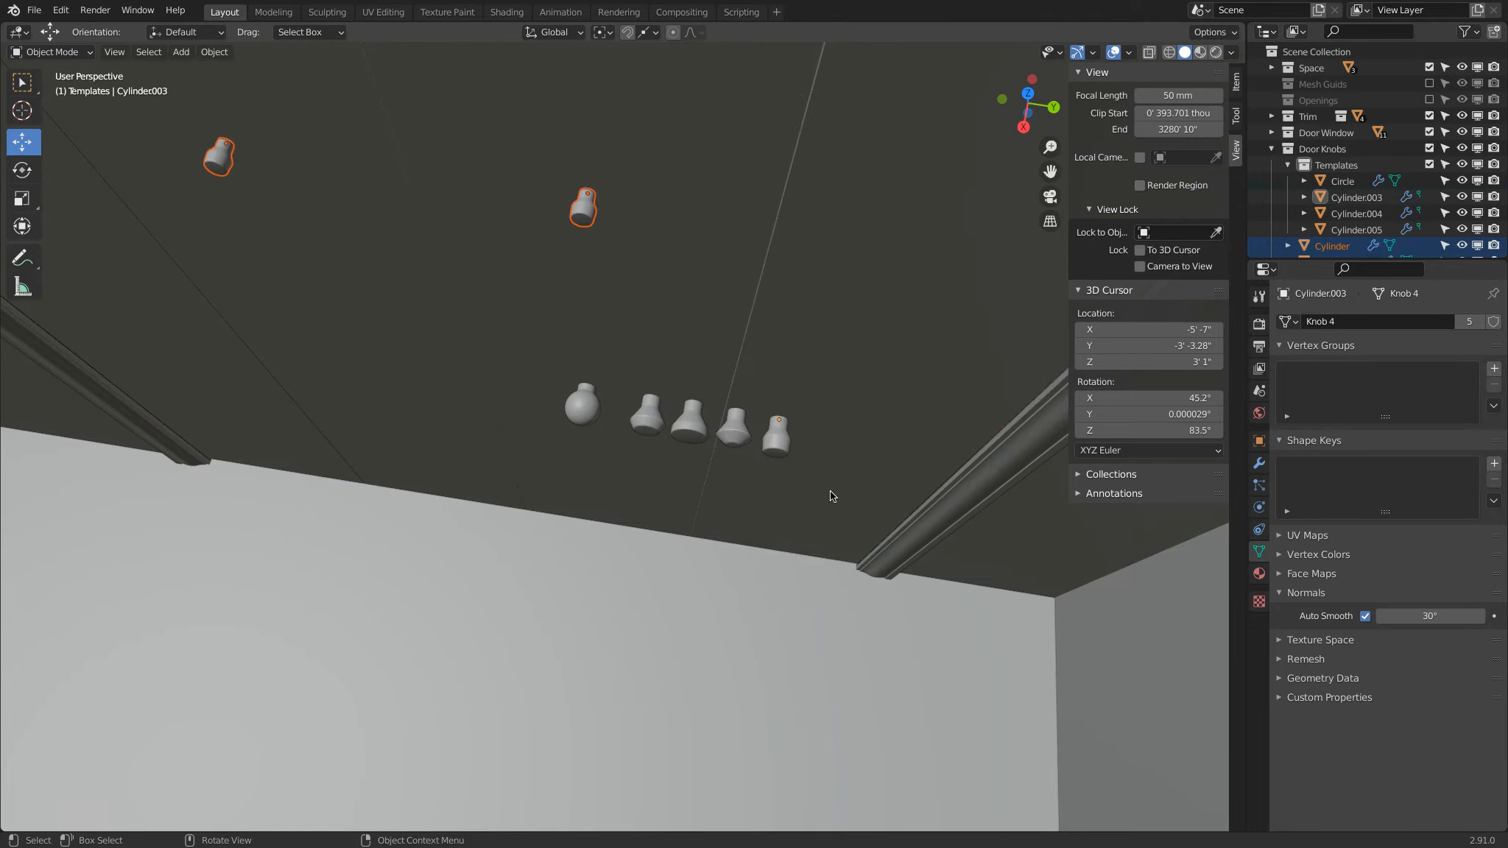
Step: Link the object data of the selected door knobs to template Cylinder.004, which uses the Knob 3 mesh
shift+click(735, 436)
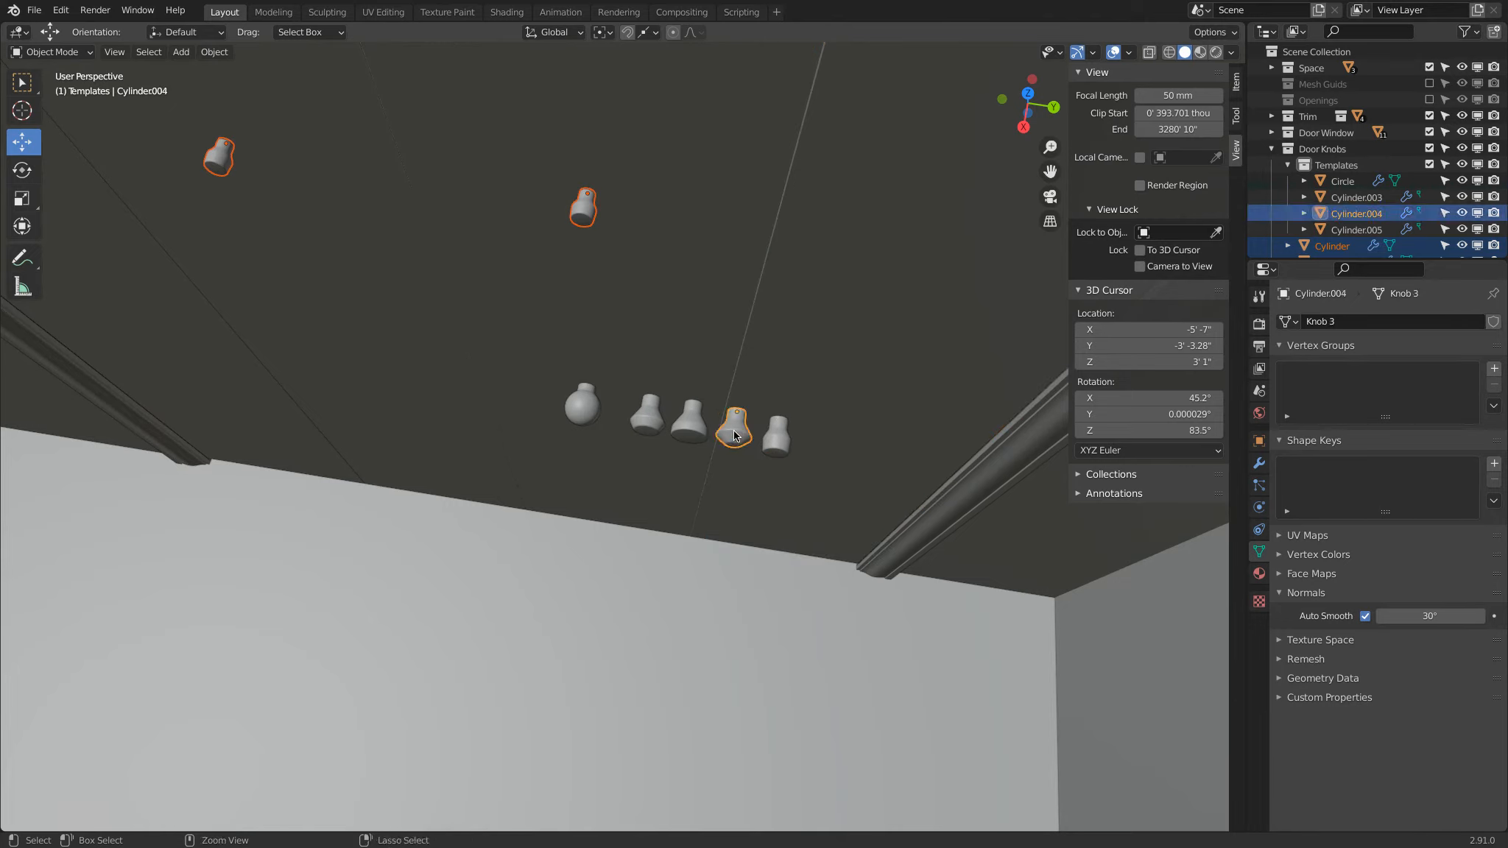
key(ctrl+l)
key(Up)
key(Up)
key(Up)
key(Up)
key(Up)
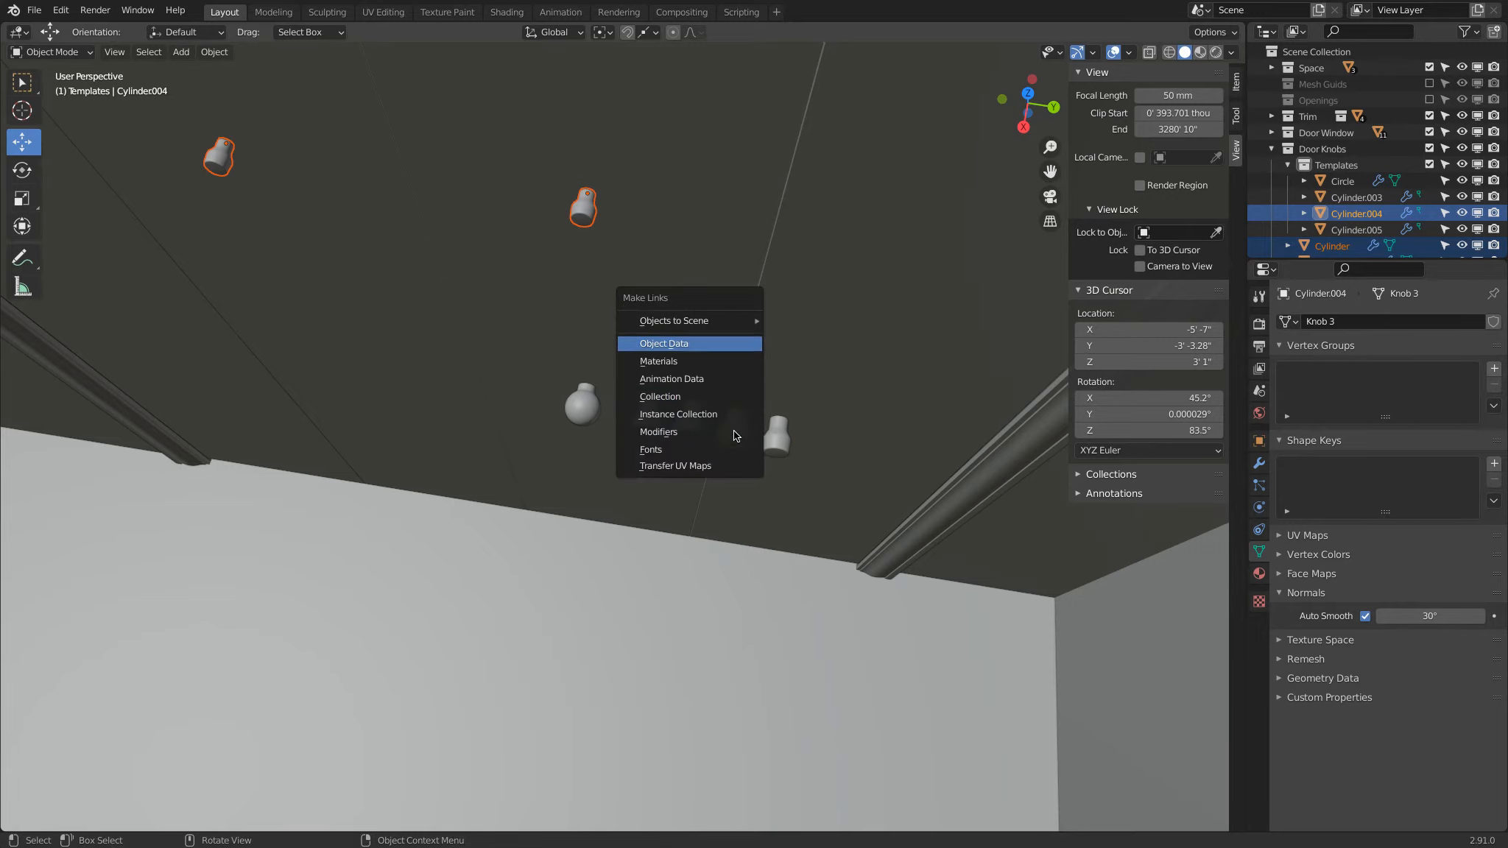
key(Return)
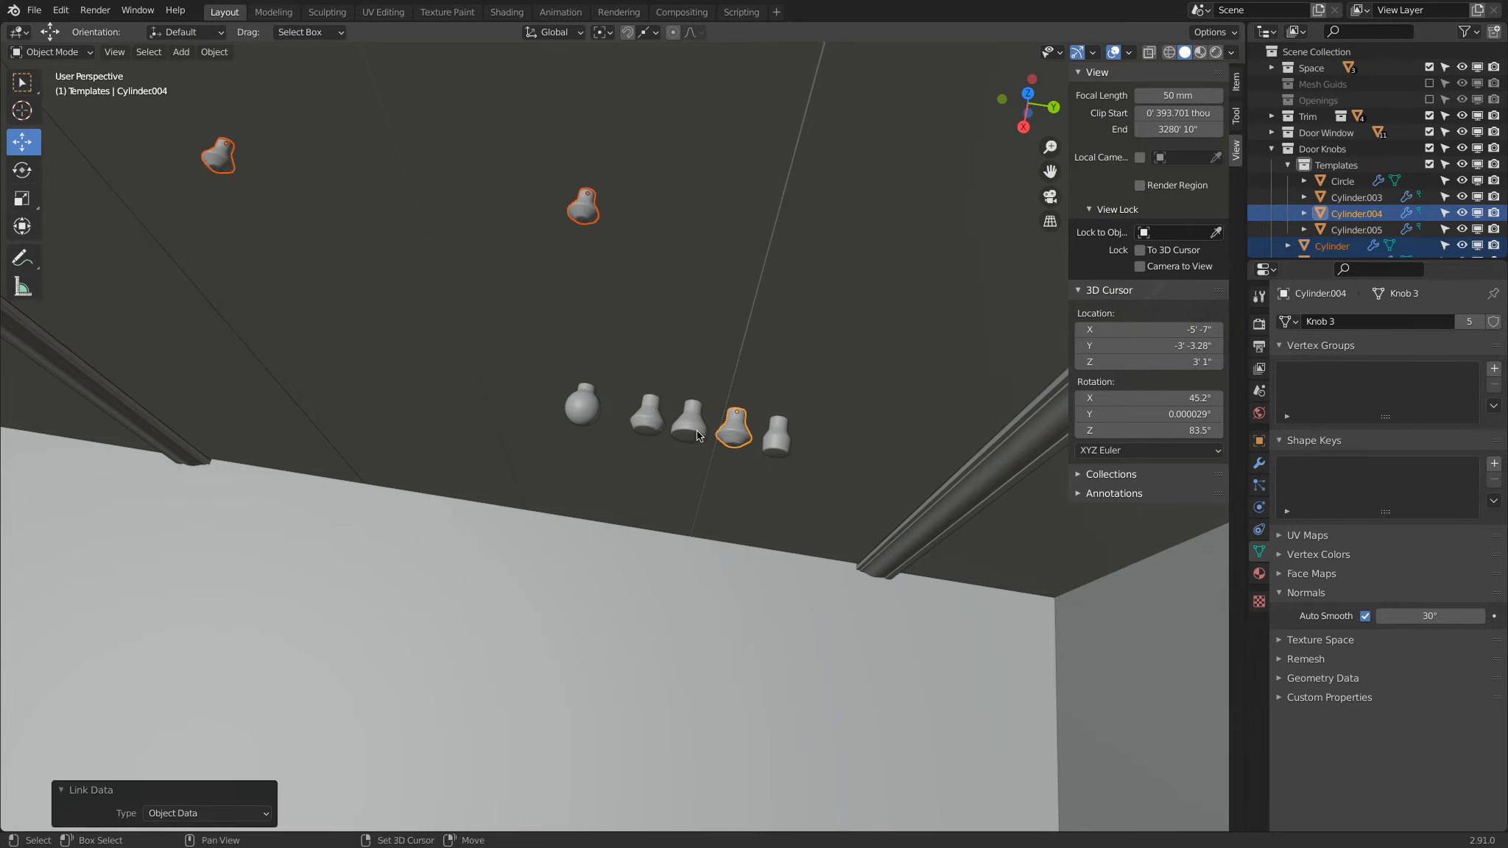
Step: Swap the active template to Cylinder.007, link the door knobs' object data to its Knob 1 mesh, and clear the selection
shift+click(735, 438)
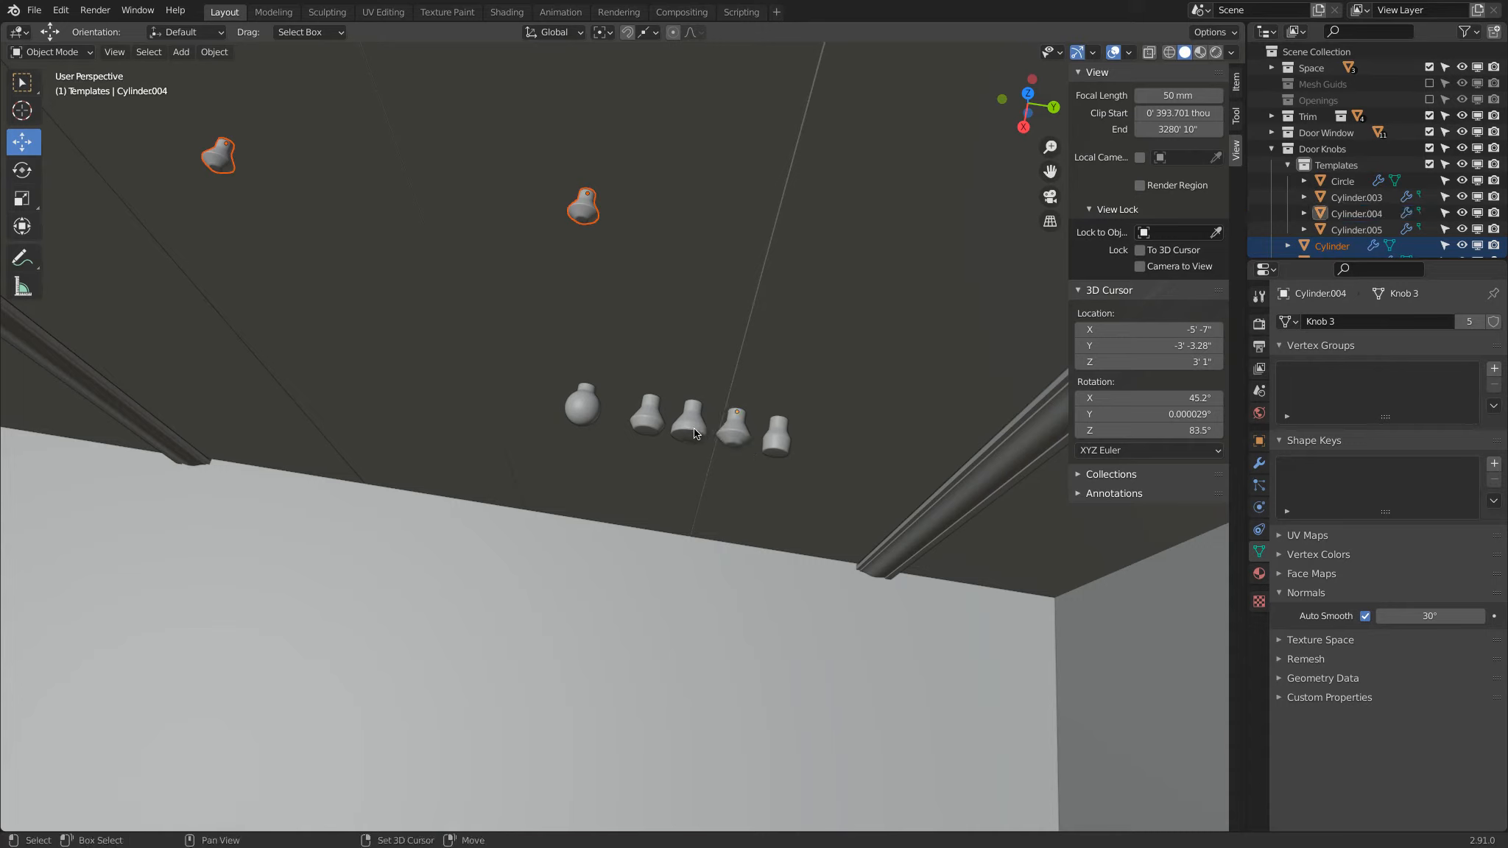
shift+click(644, 423)
key(ctrl+l)
click(662, 375)
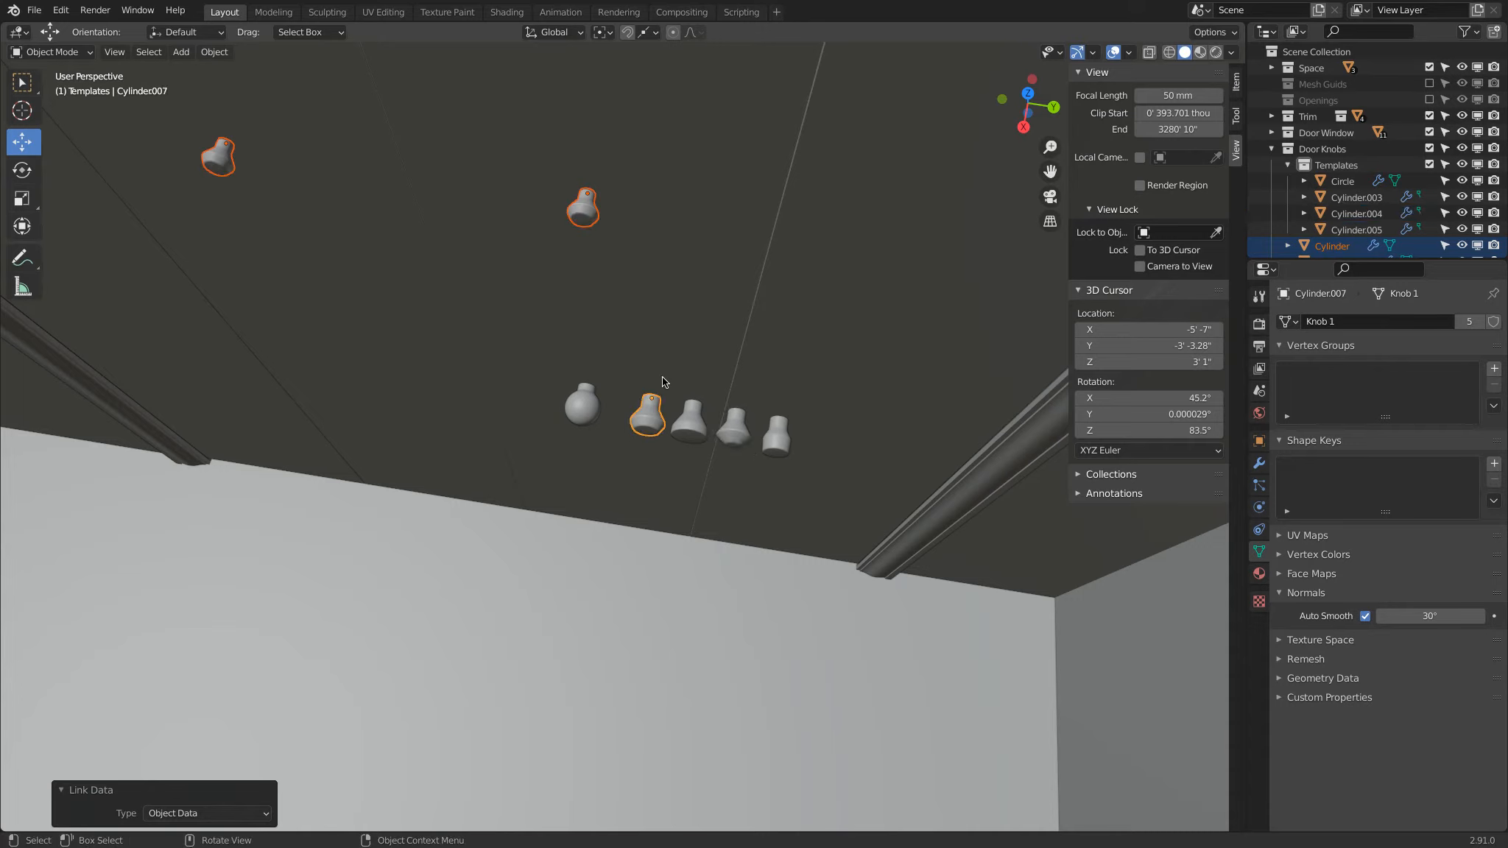
click(662, 379)
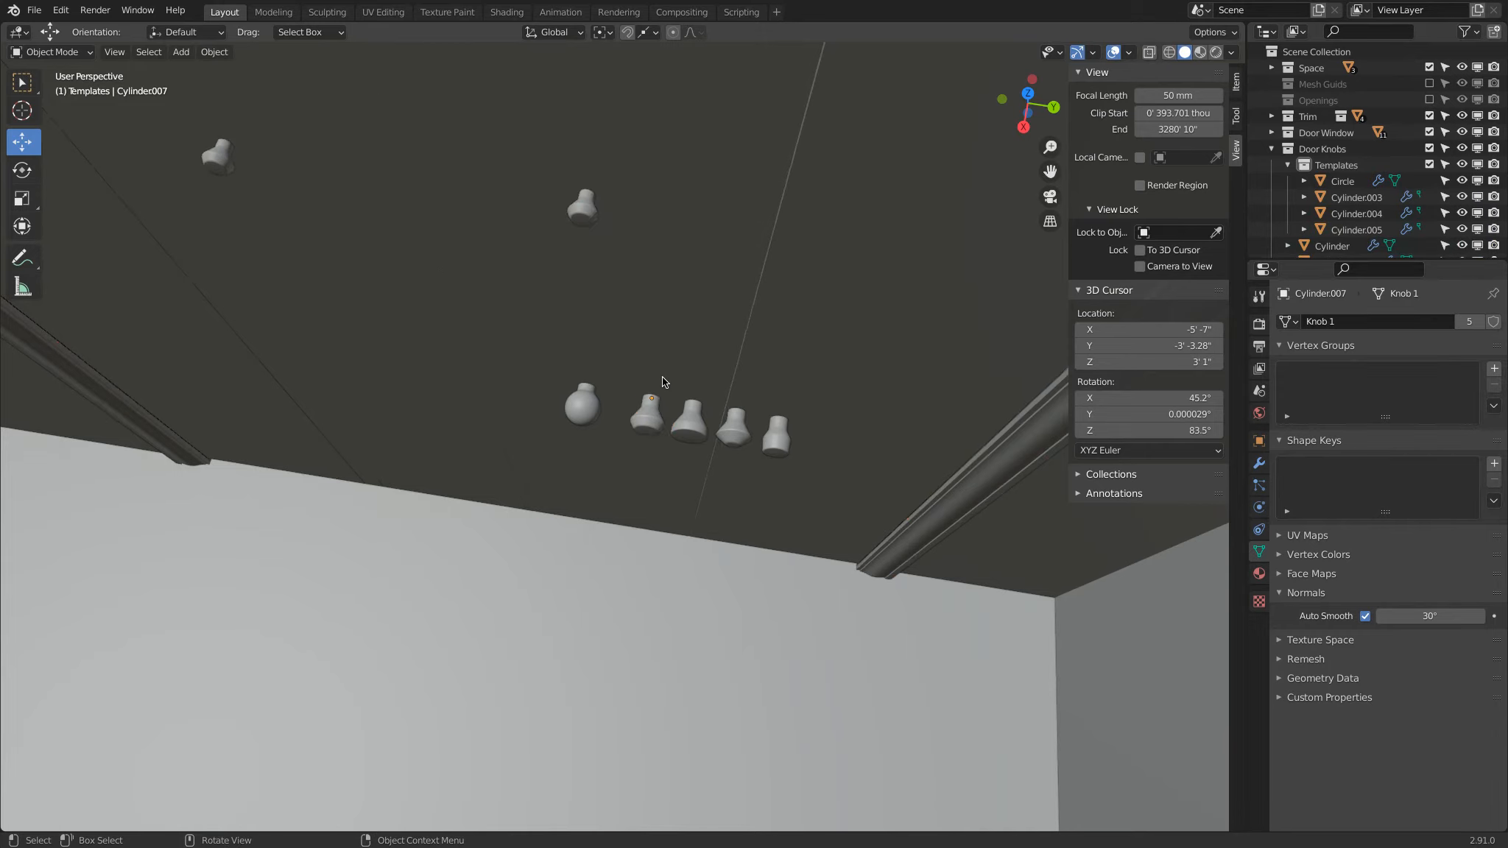
Step: Exclude the Templates collection and select the Knob 1 template left outside it, Cylinder.007
scroll(661, 377, down, 5)
click(1429, 165)
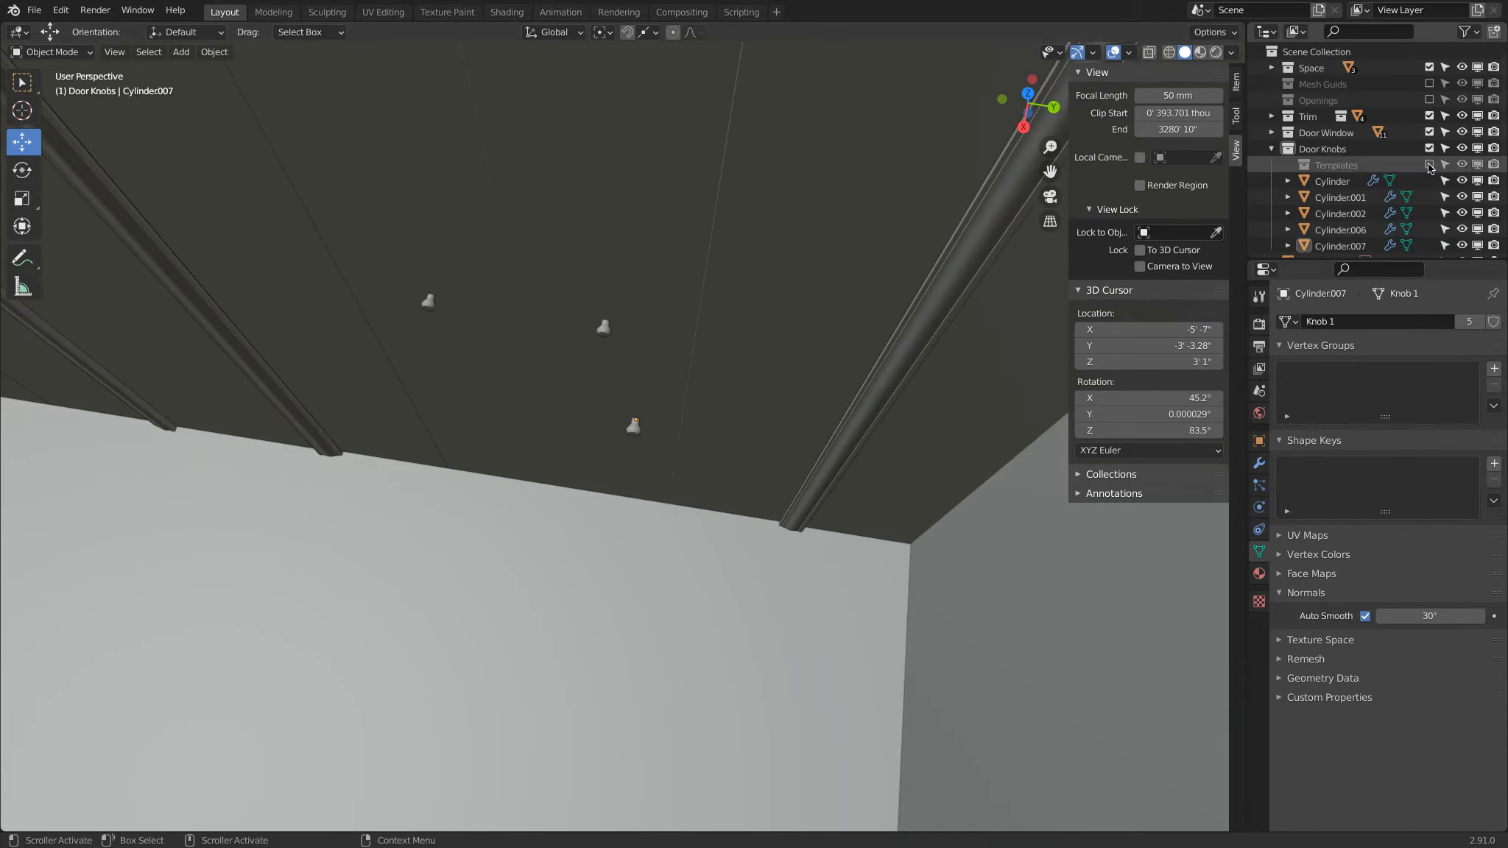
click(632, 428)
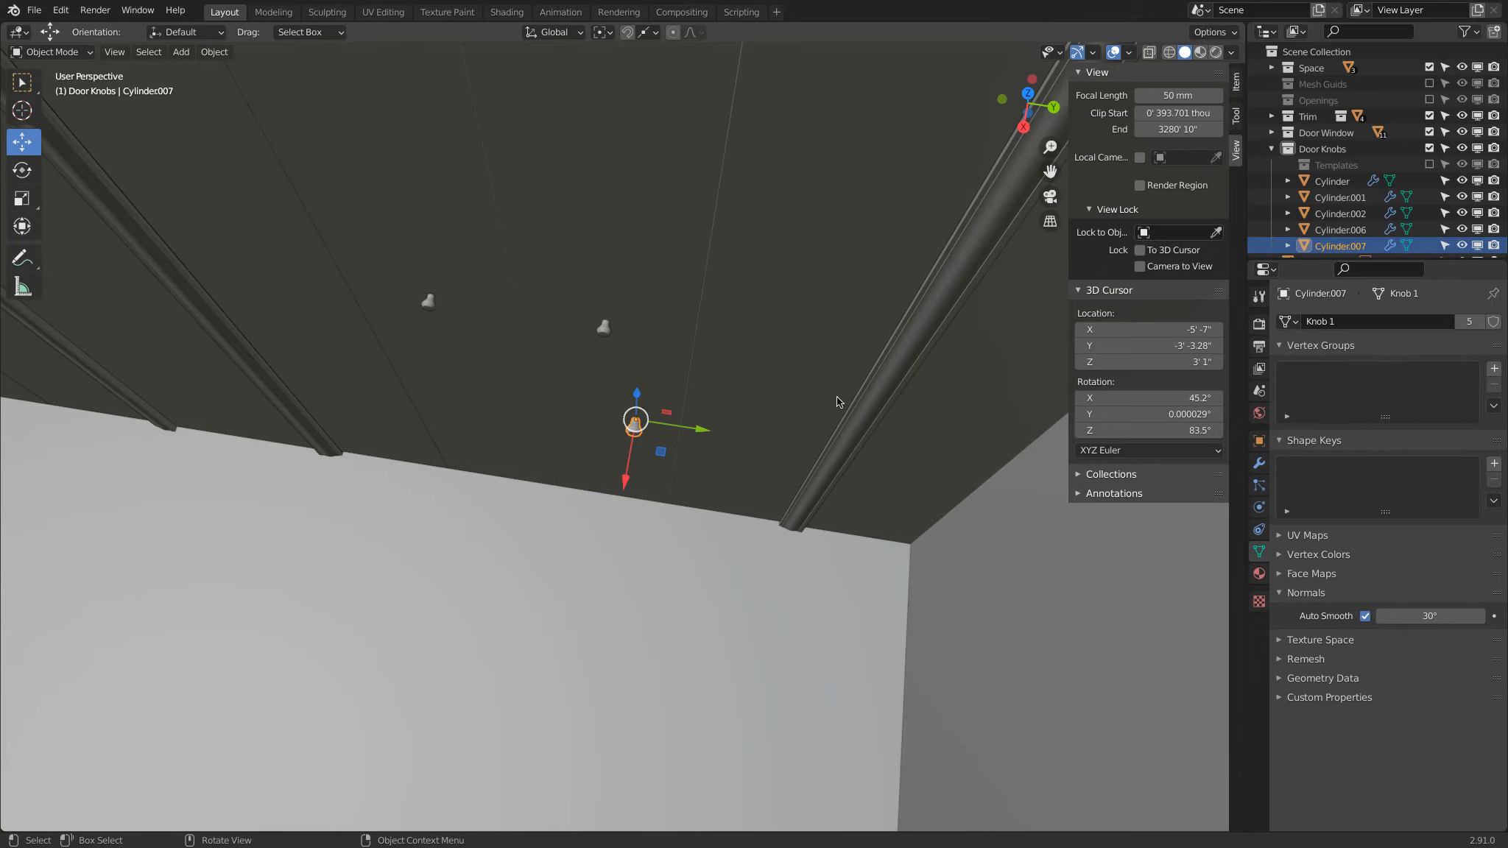
middle_drag(633, 424, 681, 259)
scroll(681, 259, down, 6)
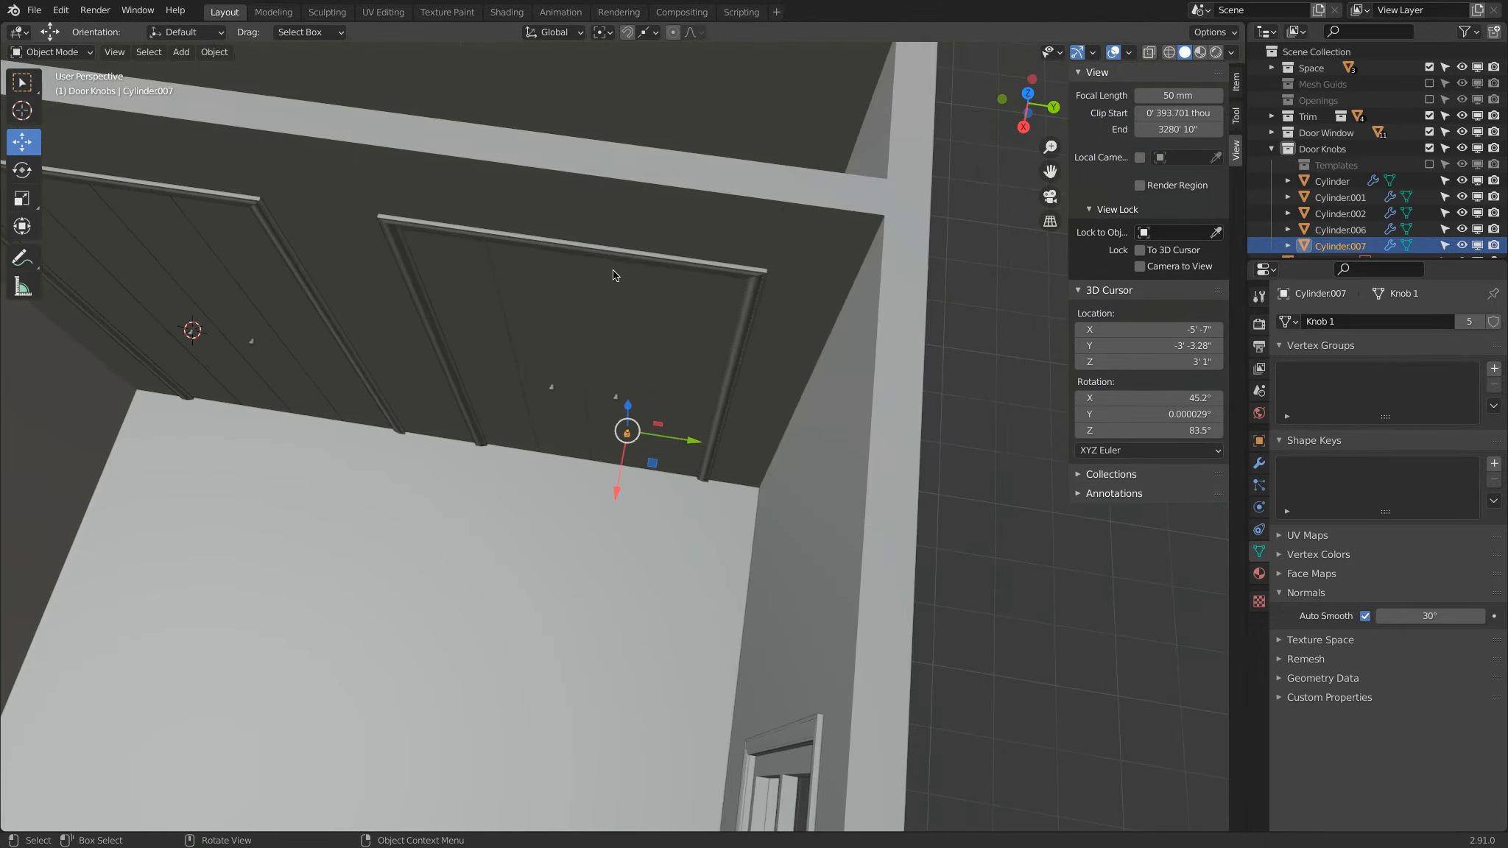
scroll(667, 346, up, 5)
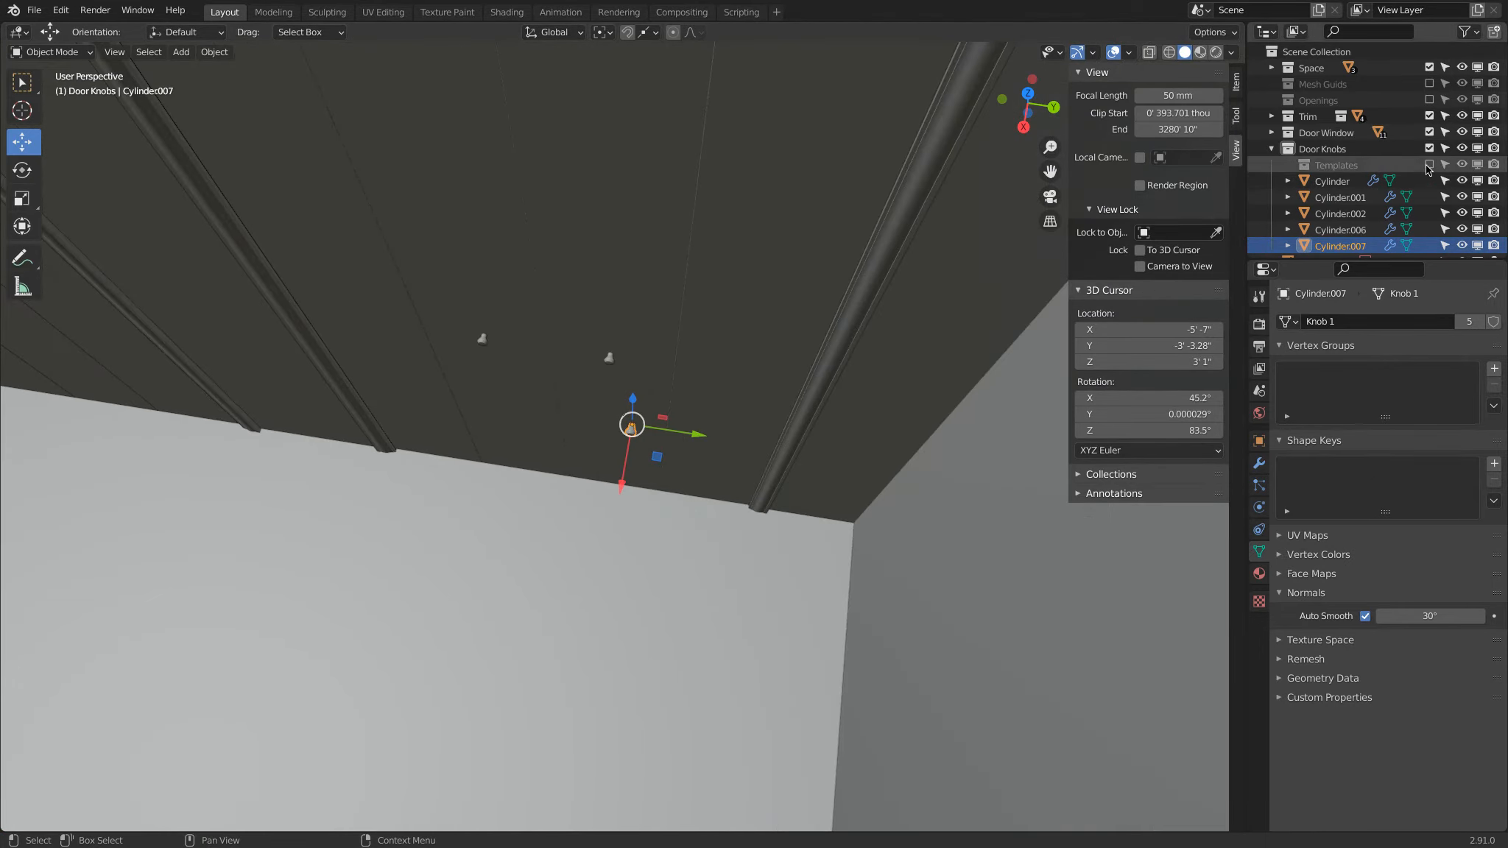
Step: Move template Cylinder.007 into the re-enabled Templates collection and exclude that collection from the view layer
click(1429, 166)
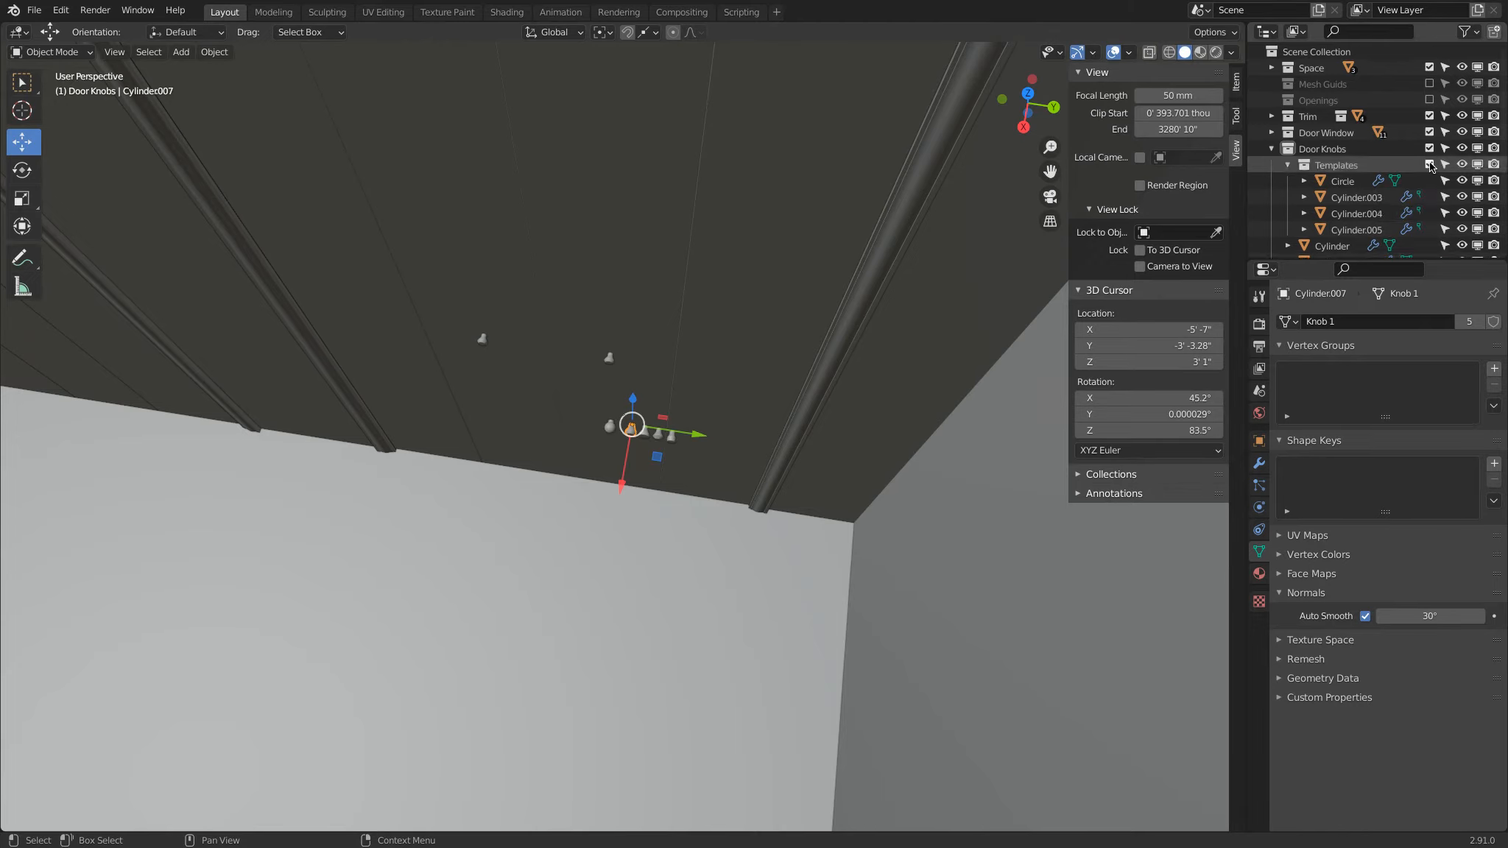
scroll(1361, 184, down, 5)
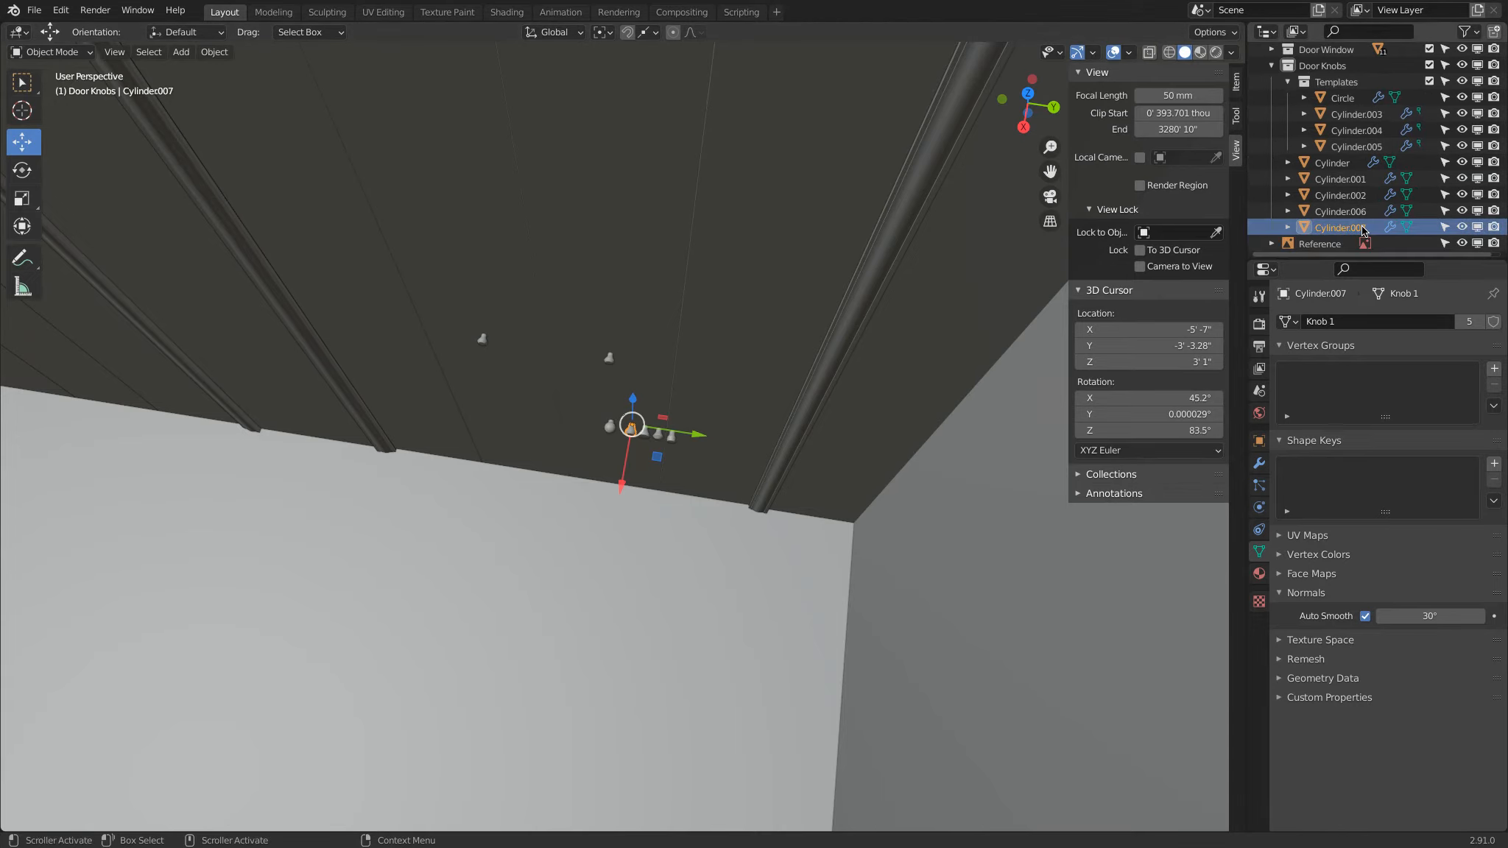
drag(1358, 230, 1312, 142)
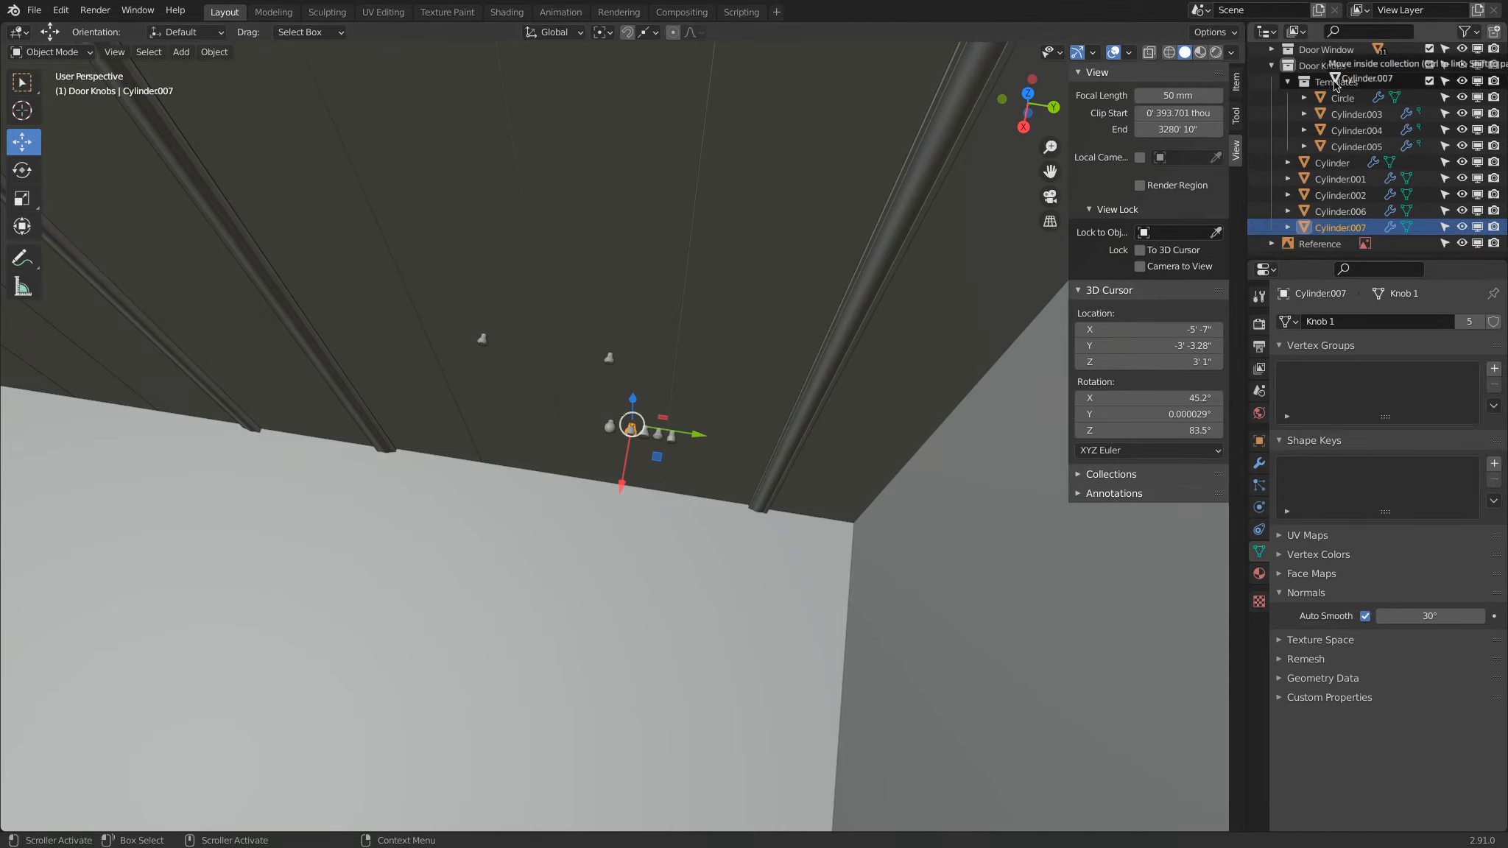
click(1429, 81)
Step: Add a cylinder mesh at the 3D cursor in the Door Knobs collection
middle_drag(599, 450, 430, 470)
scroll(438, 449, down, 6)
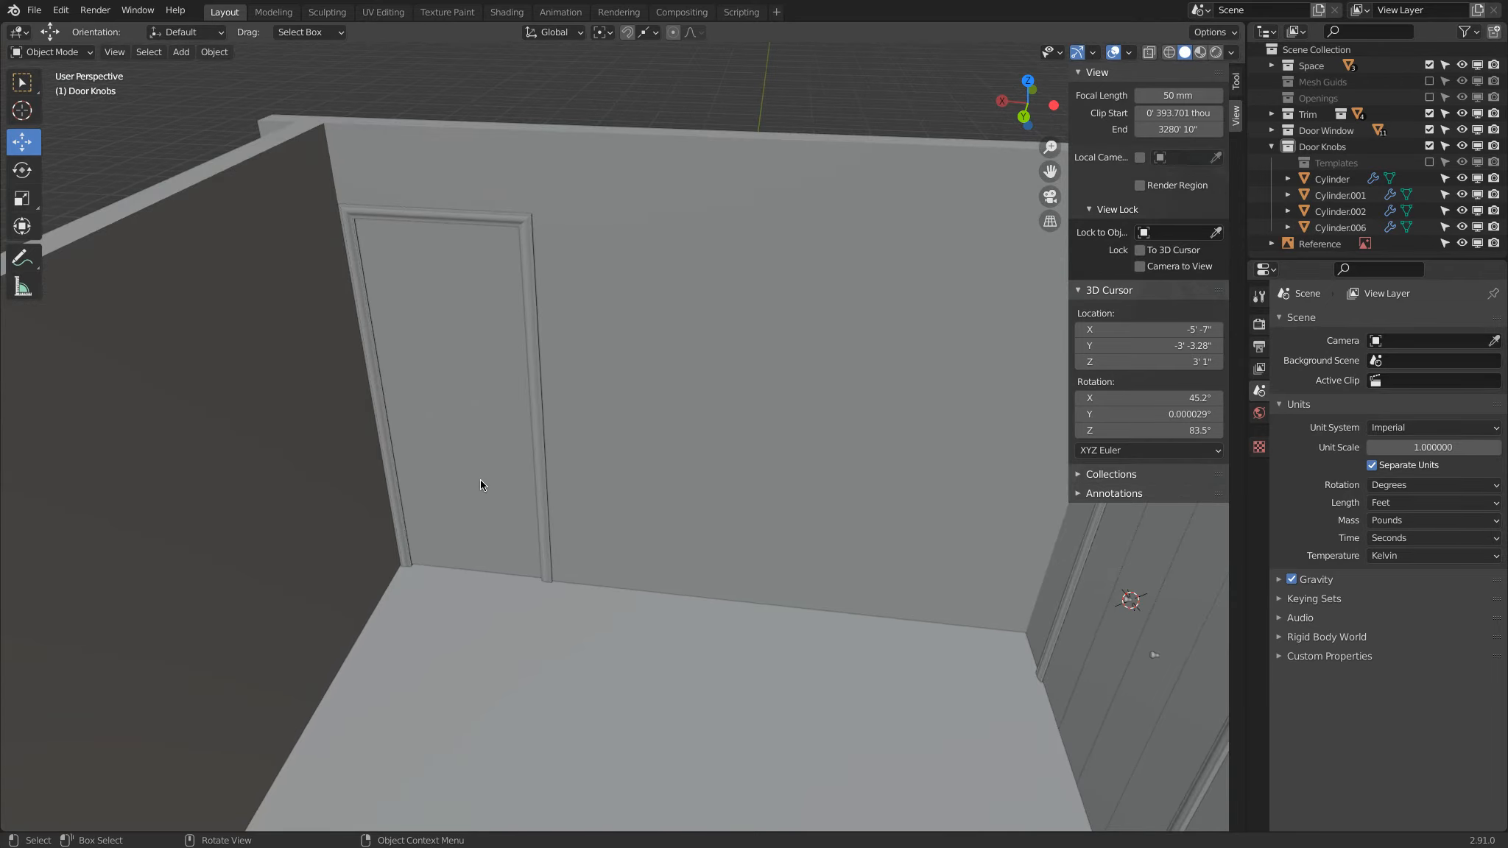
middle_drag(495, 474, 510, 491)
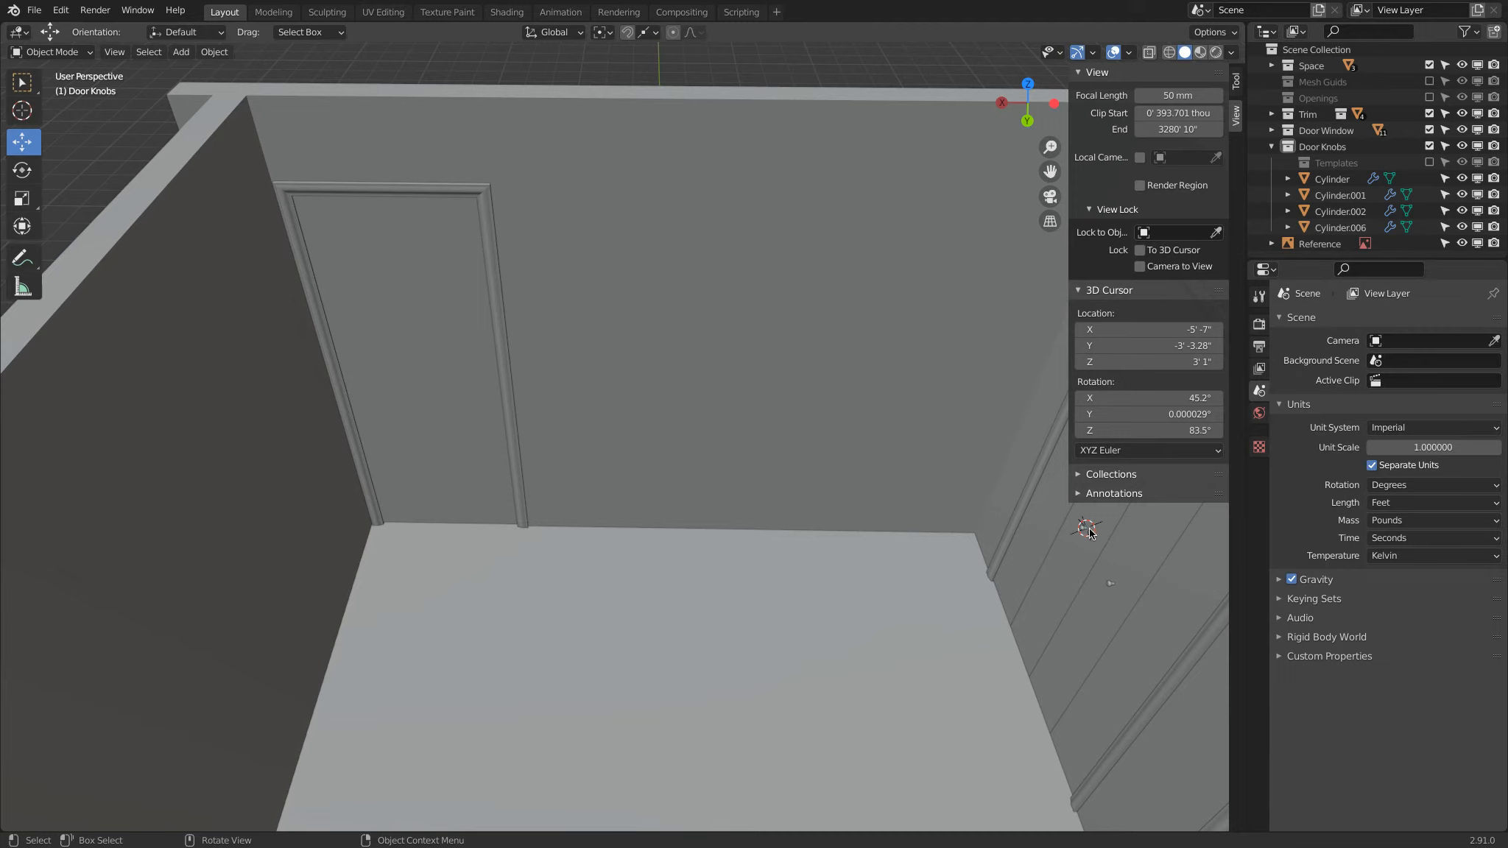
key(shift+a)
mouse_move(452, 397)
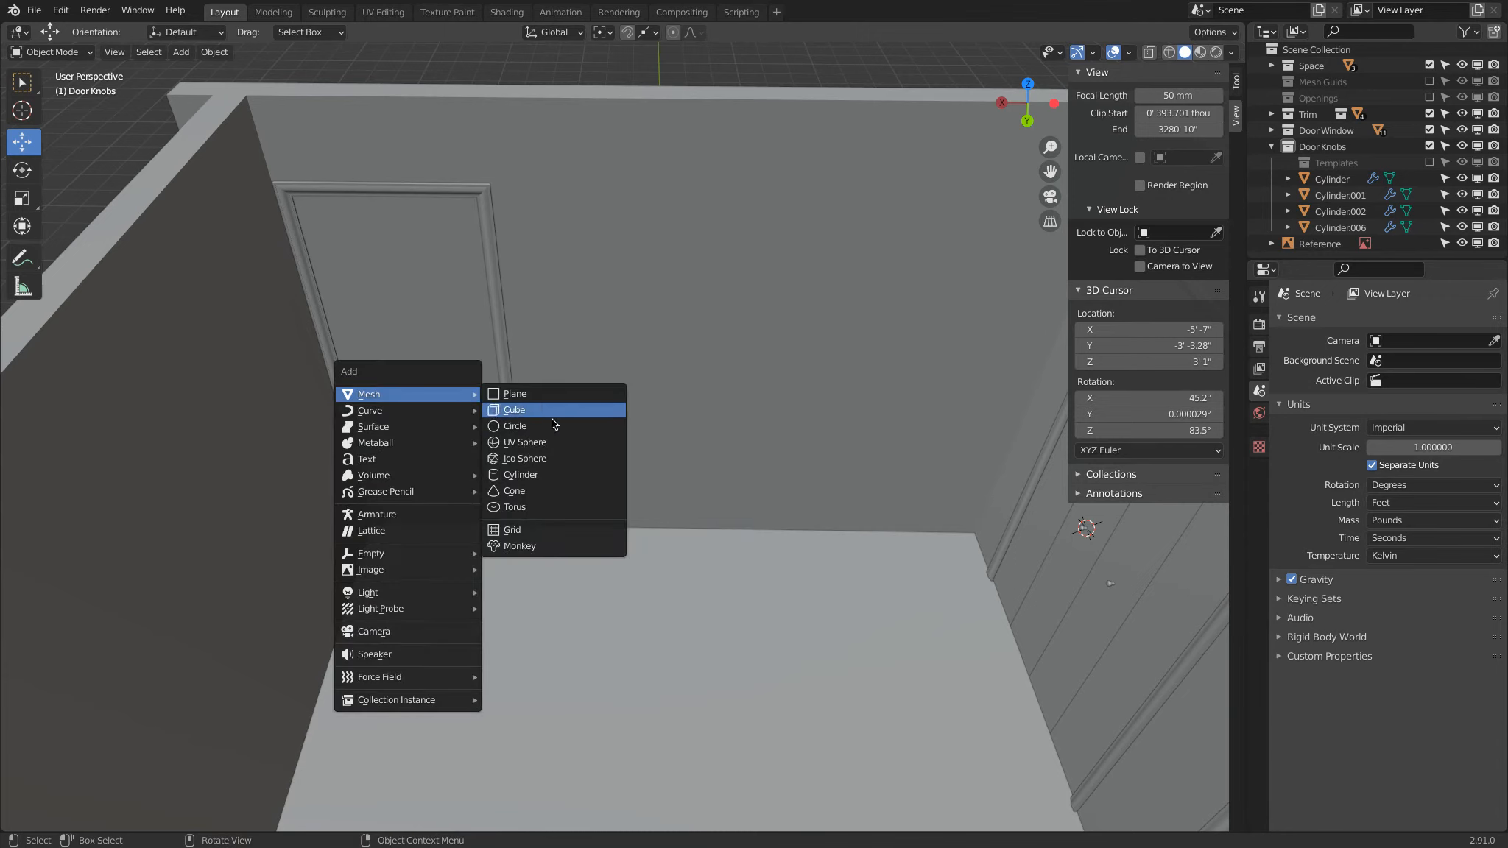
click(565, 477)
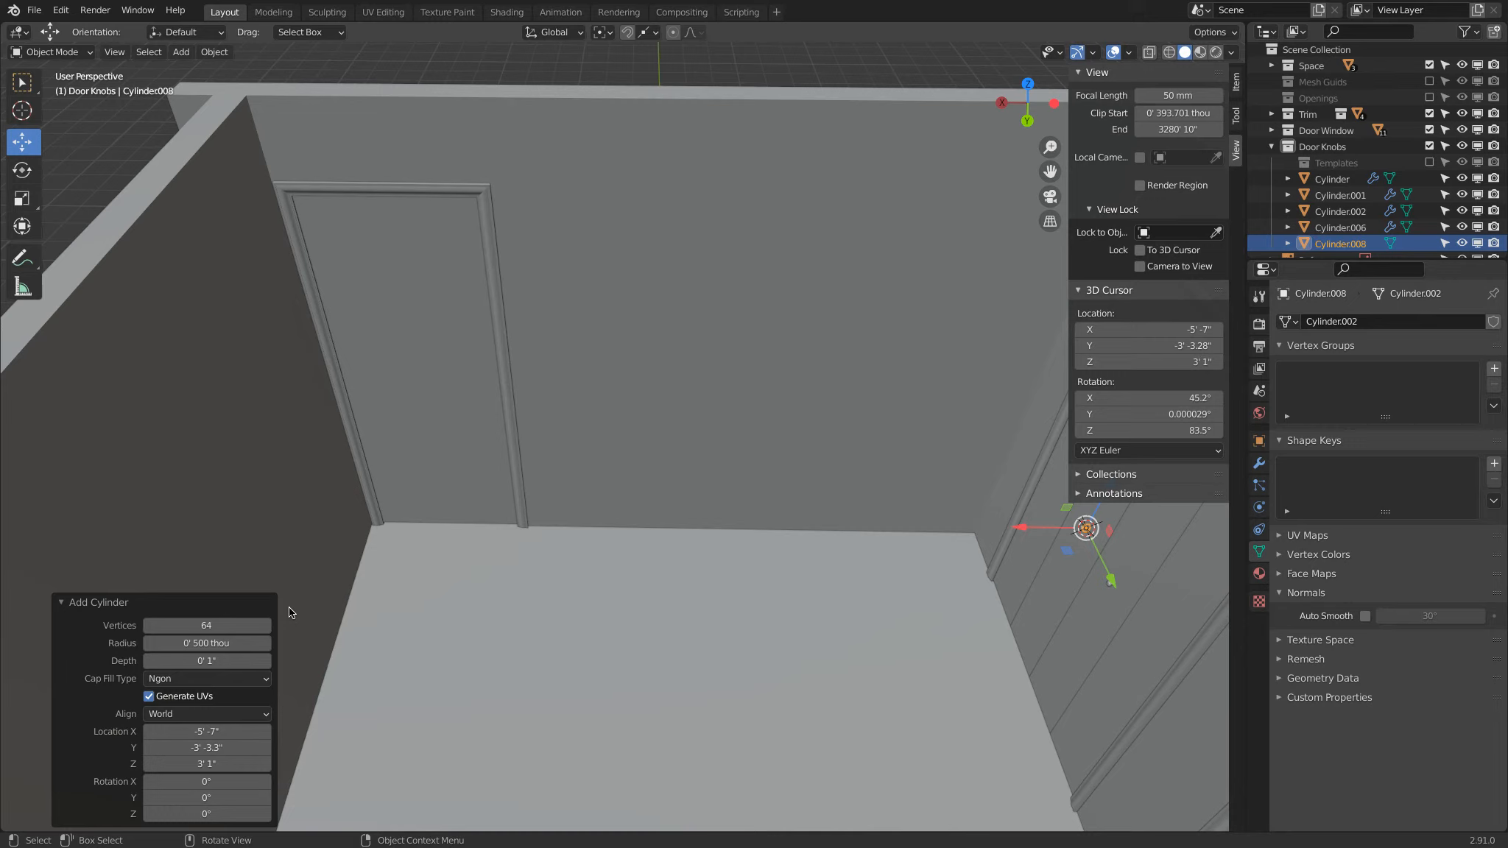
Step: Set the new cylinder's depth to 5 inches
click(201, 661)
text(5)
key(Return)
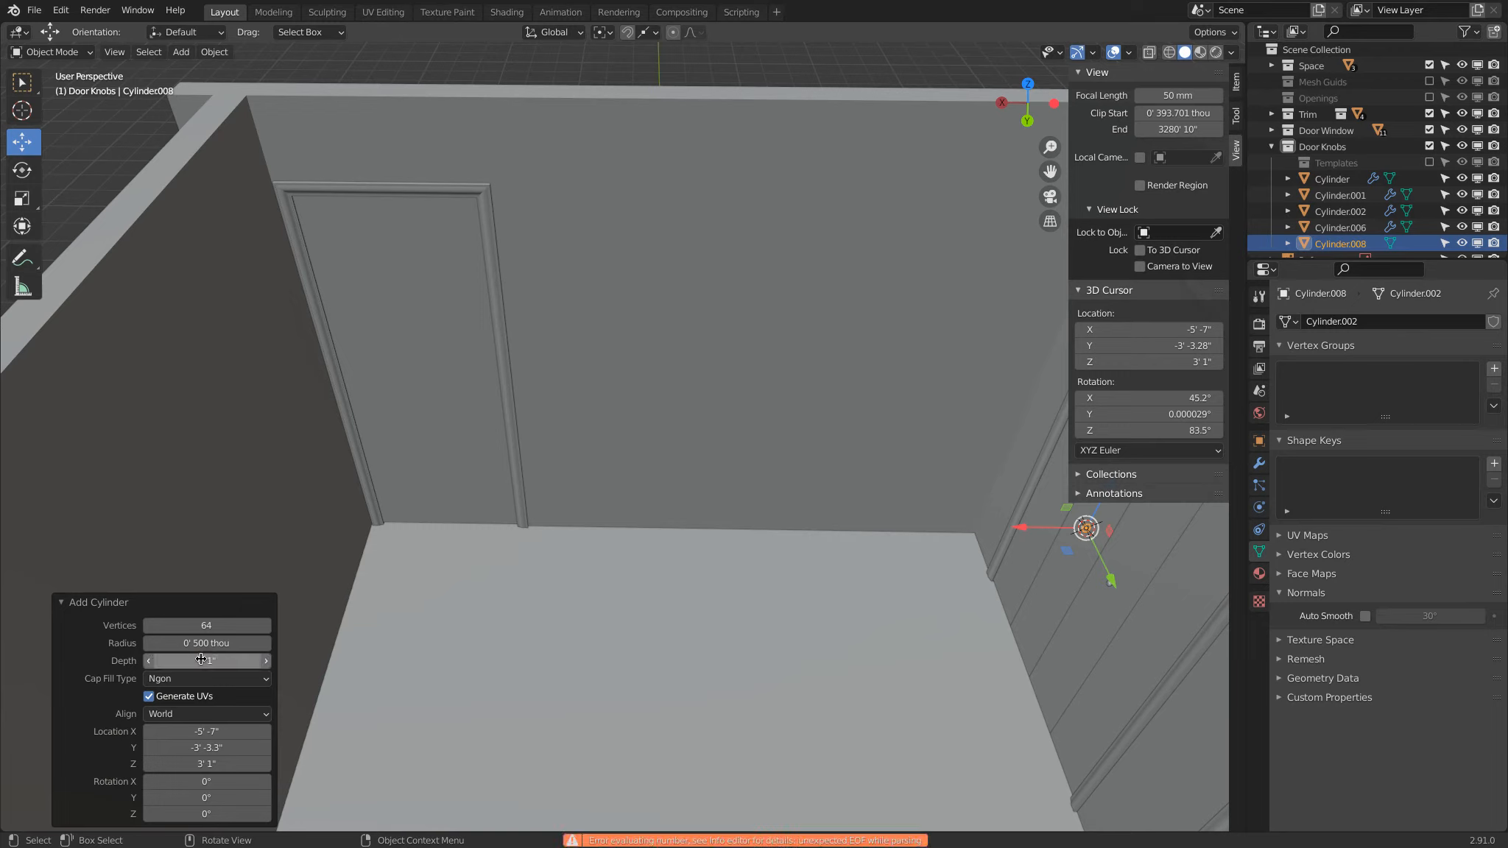
click(197, 657)
text(5)
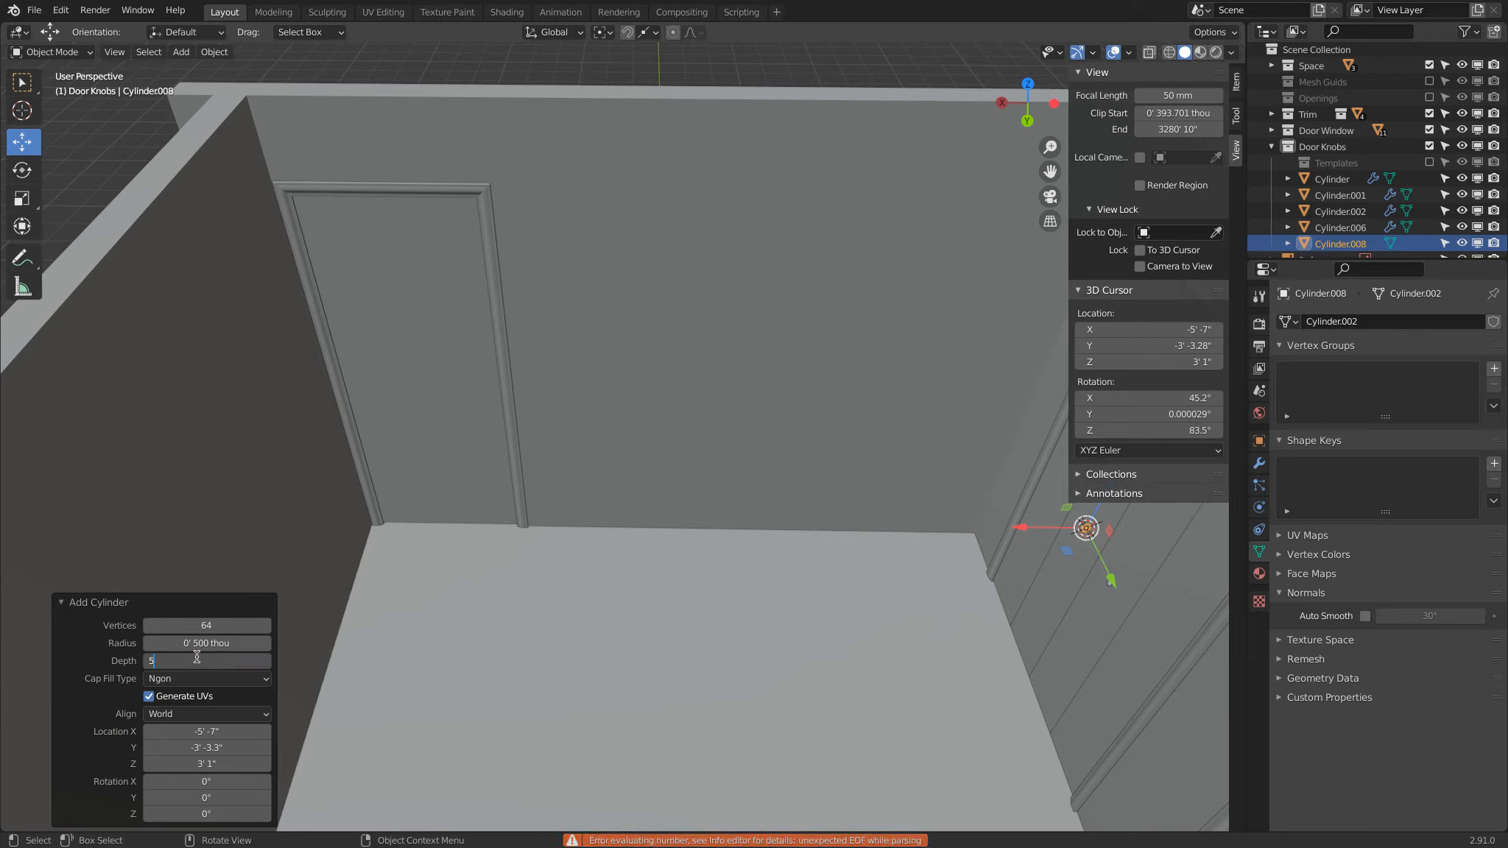
key(Return)
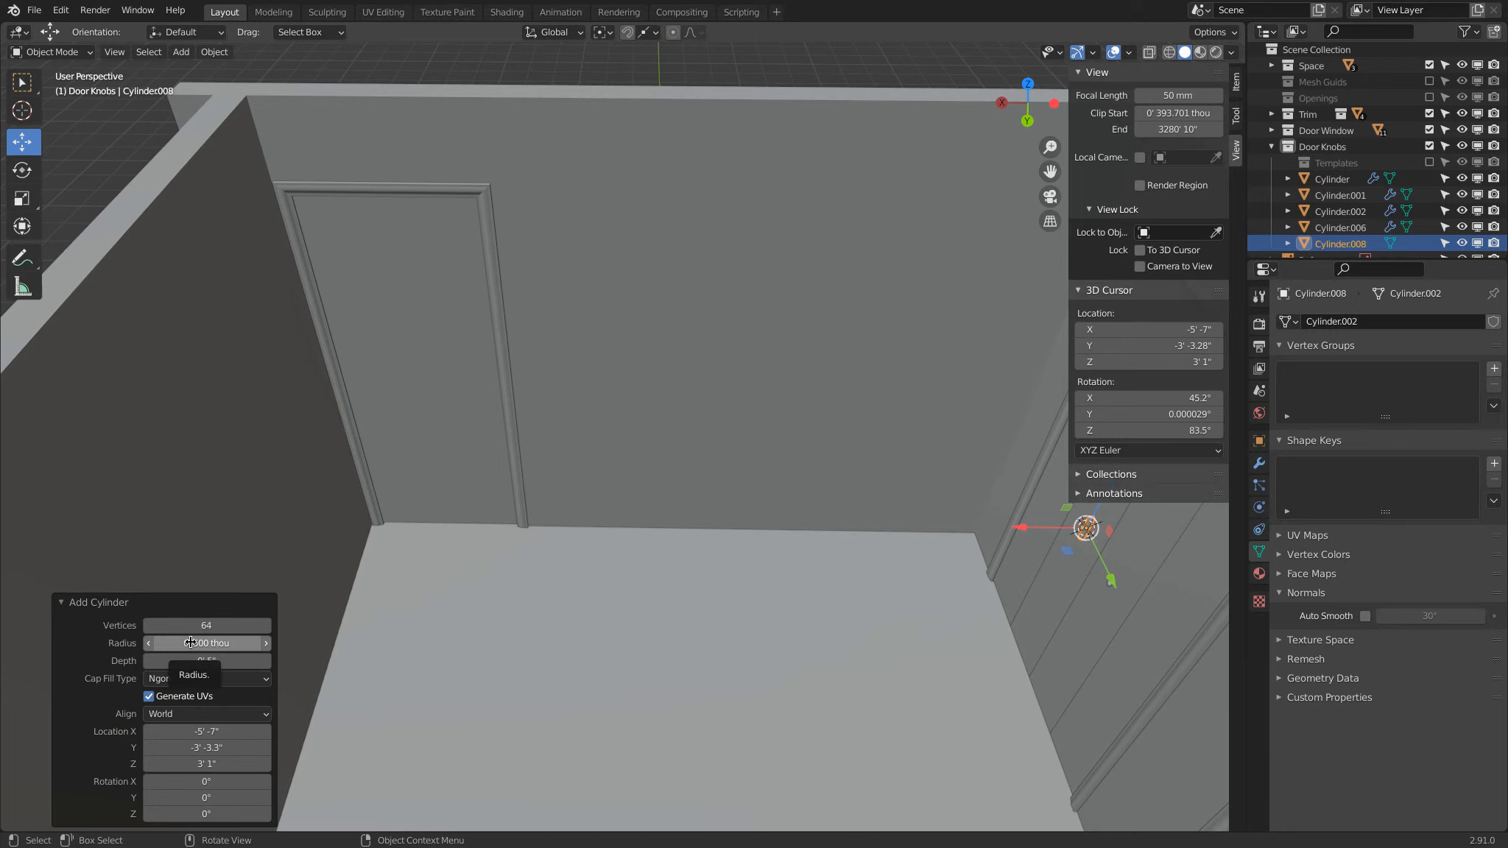
Step: Rotate the new cylinder 90° on X and 90° on Z in its creation settings
click(201, 780)
text(90)
key(Return)
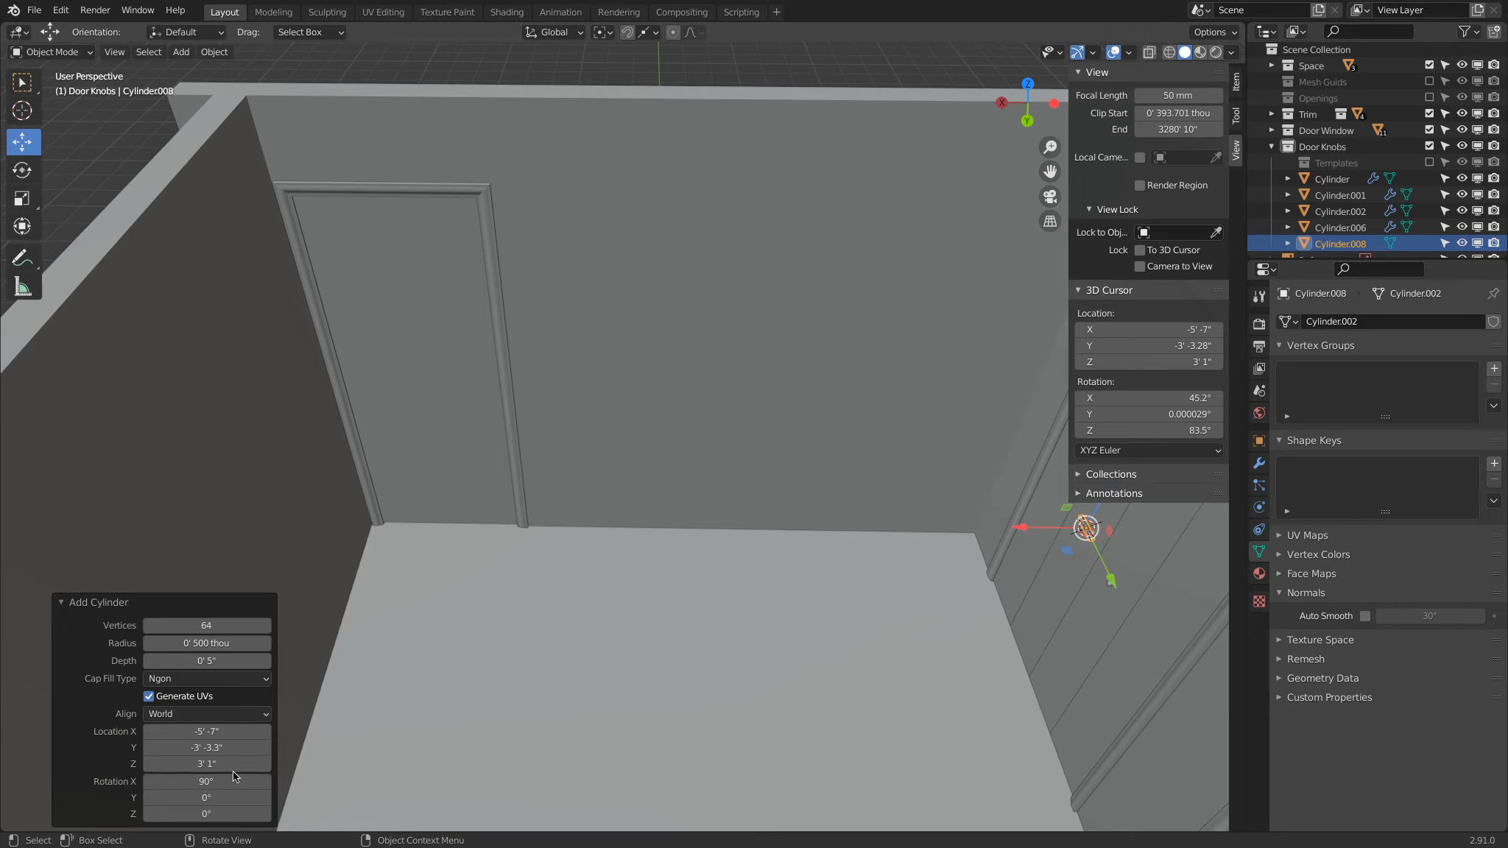
click(212, 809)
text(90)
key(Return)
Step: Move the cylinder in top view to the door by the lower wall, about 8' 10" in X and -2' 1.5" in Y
scroll(1063, 531, down, 5)
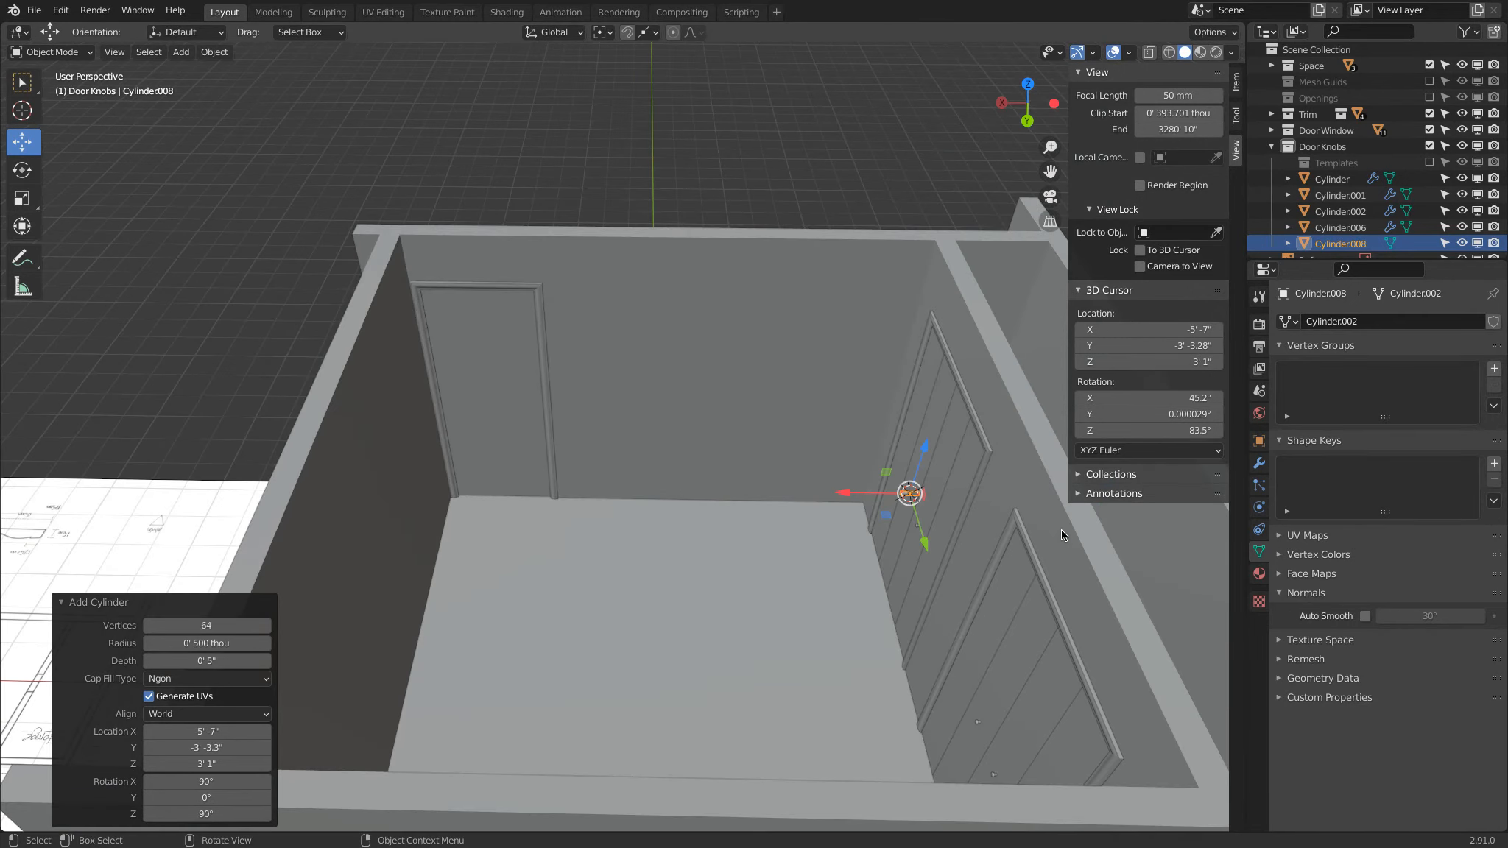
key(KP_7)
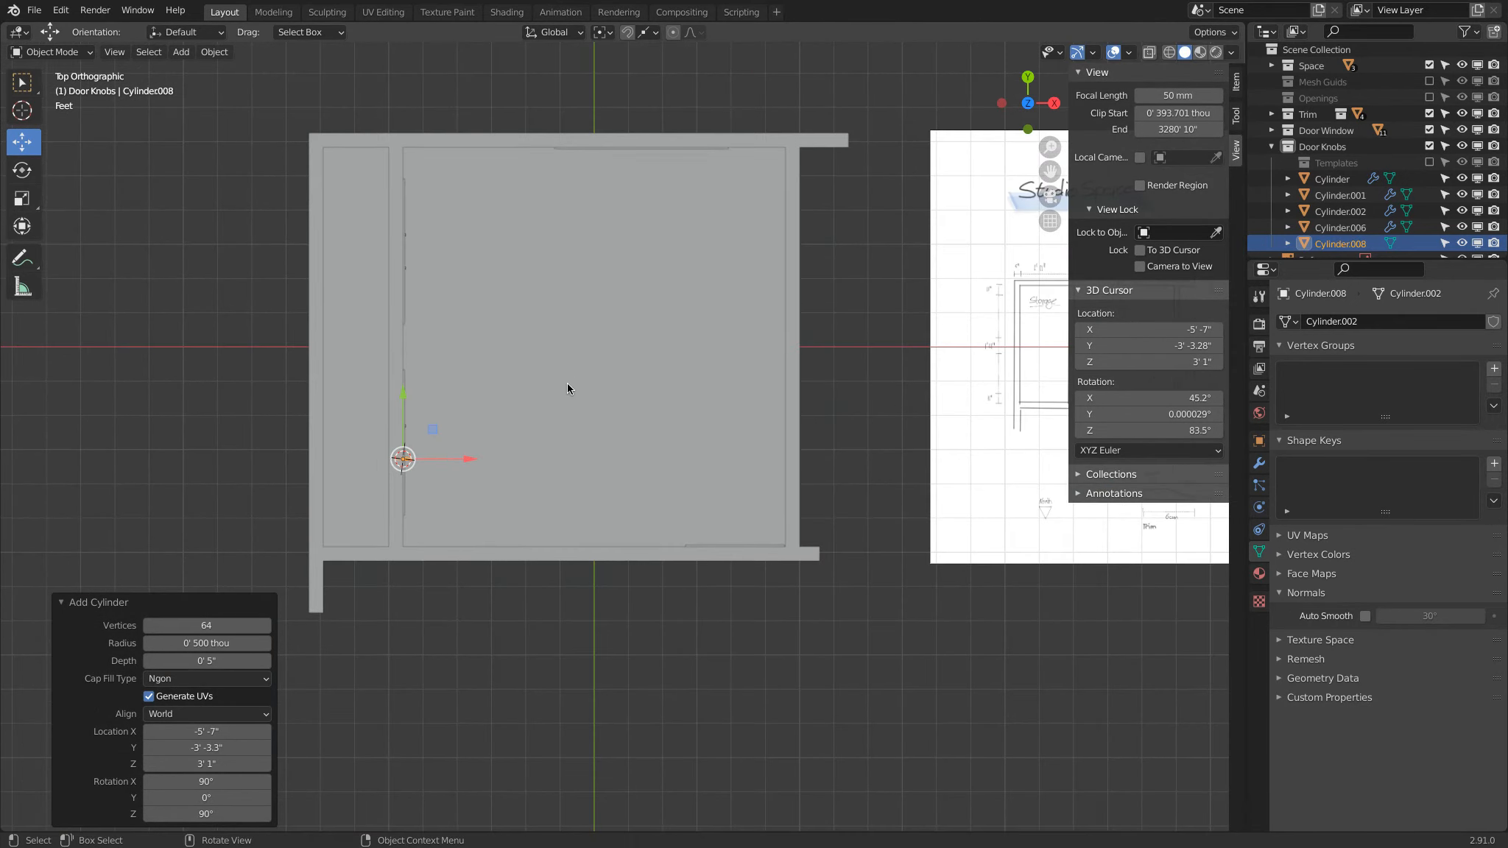
key(g)
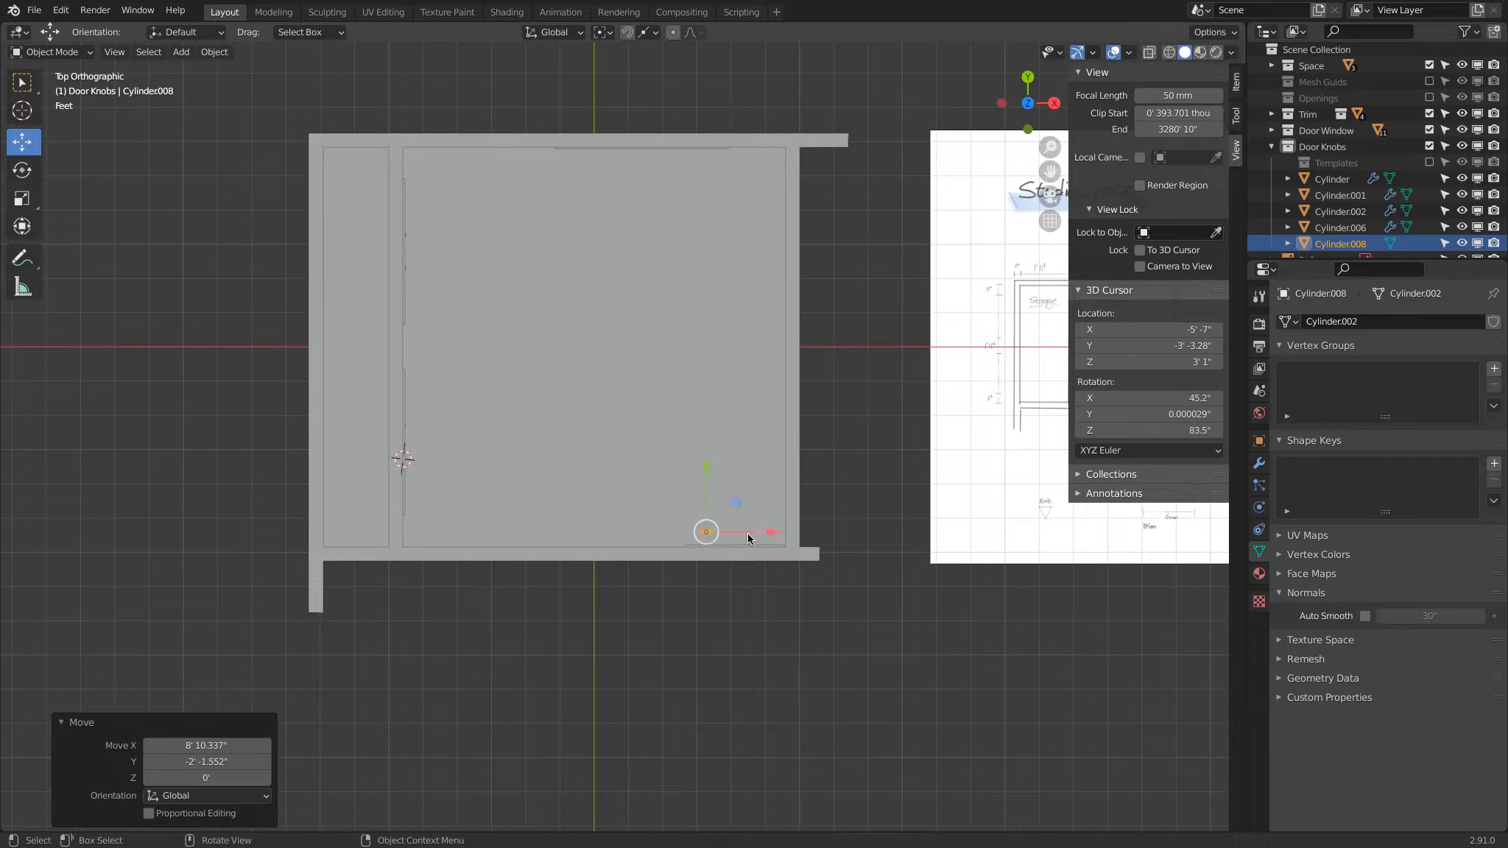
click(755, 540)
scroll(768, 544, up, 8)
shift+middle_drag(630, 408, 1120, 531)
scroll(811, 483, up, 5)
shift+middle_drag(782, 449, 535, 193)
scroll(797, 443, up, 3)
scroll(797, 443, down, 6)
middle_drag(674, 438, 662, 440)
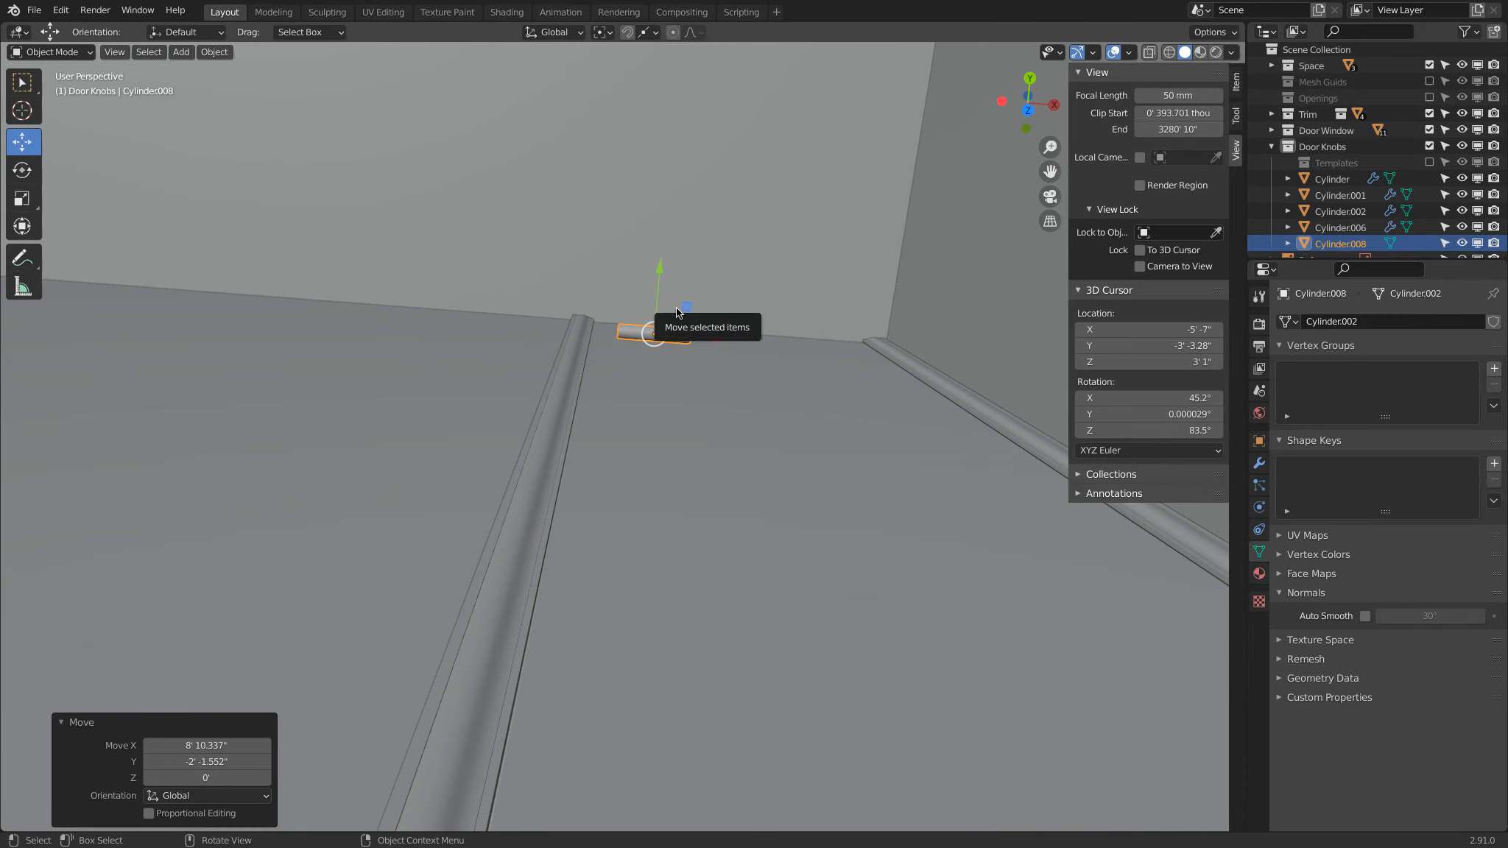
Step: Isolate the cylinder and the door panel Plane.012 by hiding everything else, and select only the cylinder in top view
shift+click(671, 388)
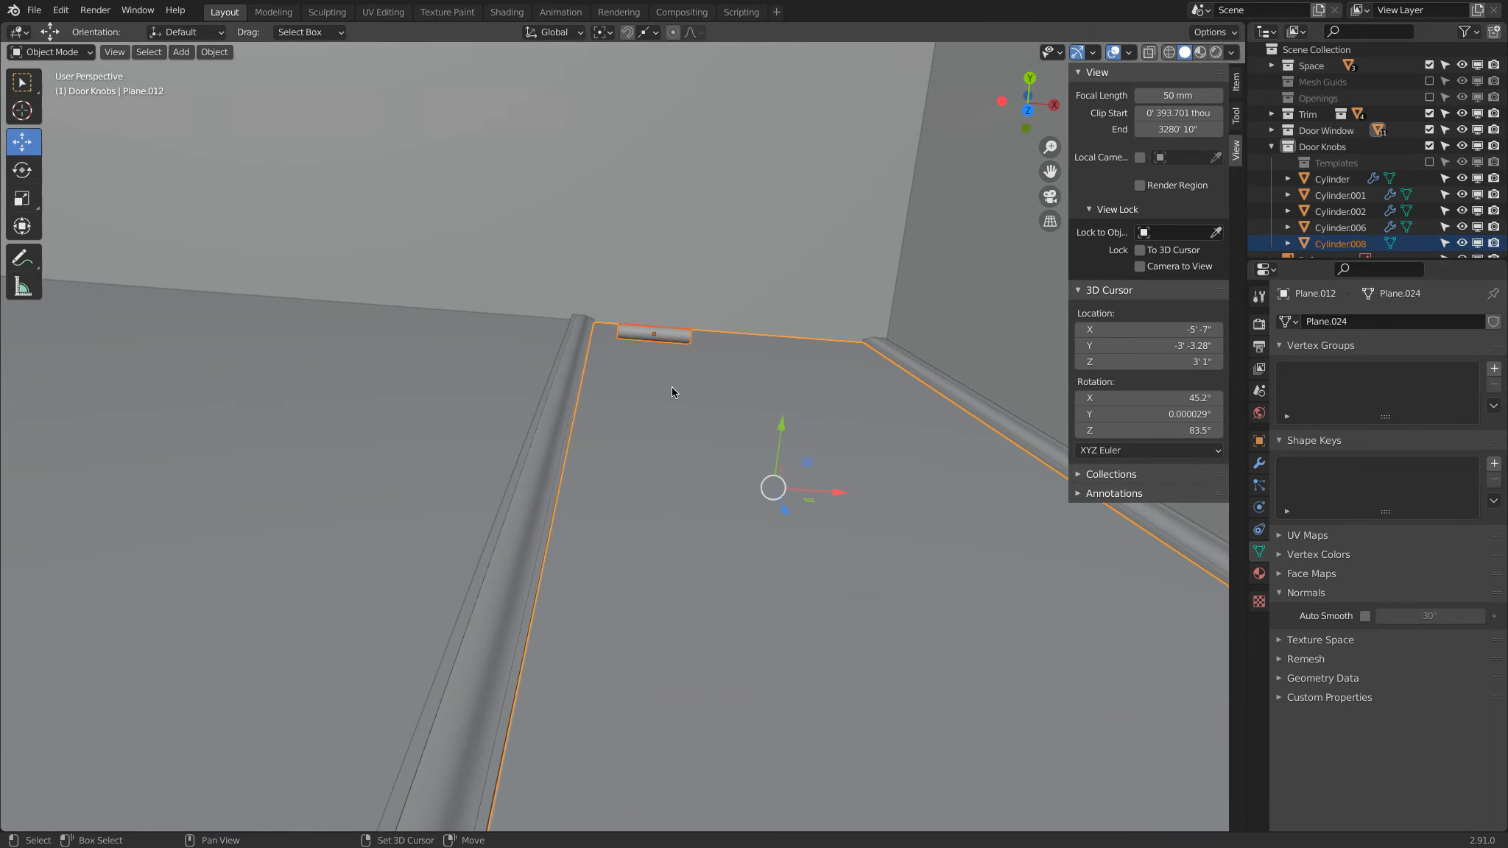
key(shift+h)
key(KP_7)
click(671, 446)
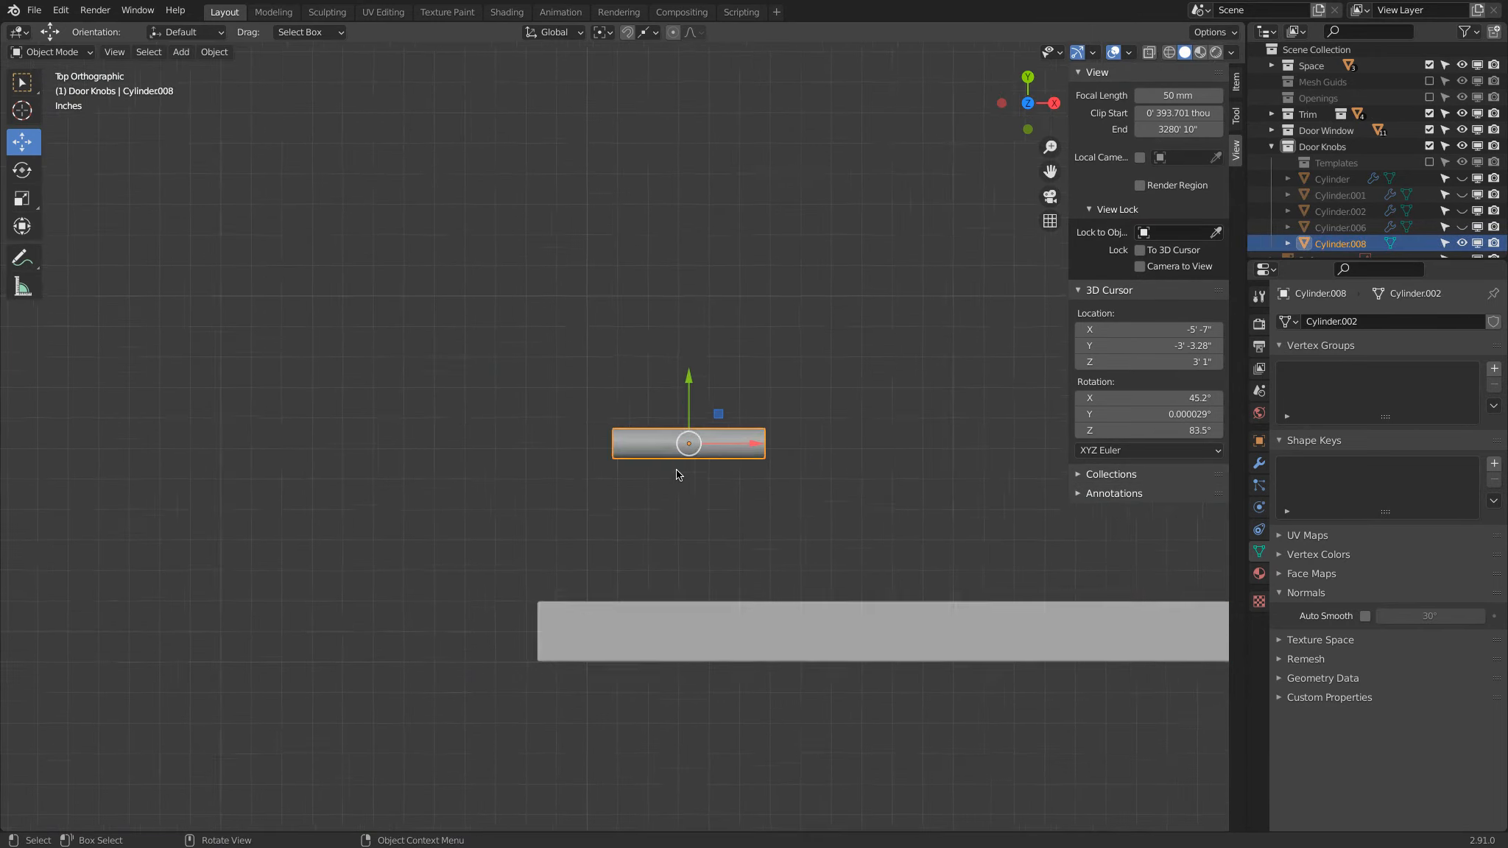
Step: Bring the cylinder near the door's edge and snap it along Y so its side sits flush against the door face
key(g)
click(667, 528)
shift+middle_drag(666, 528, 672, 412)
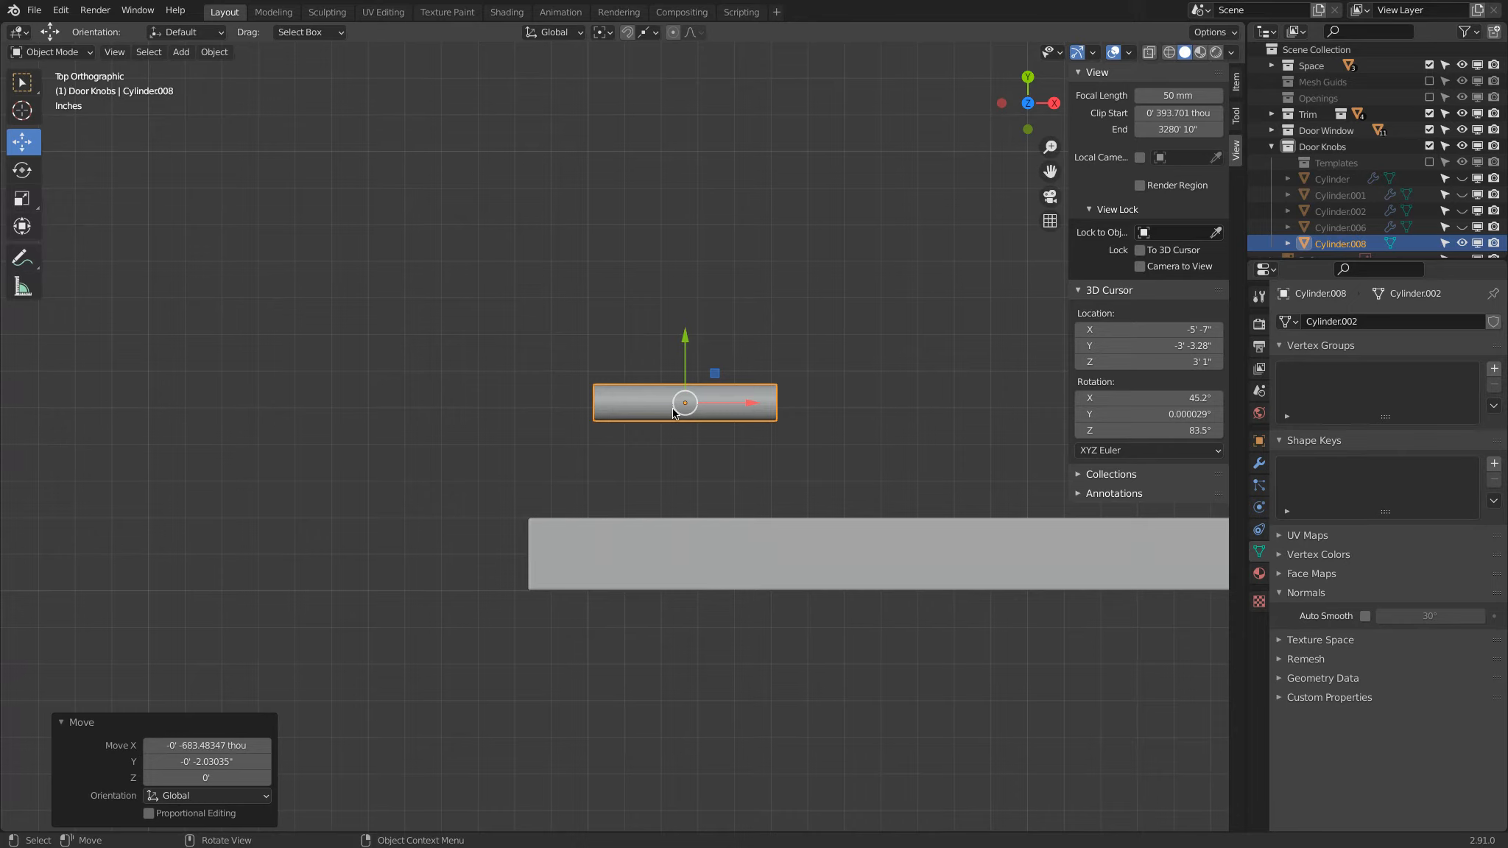
key(g)
key(y)
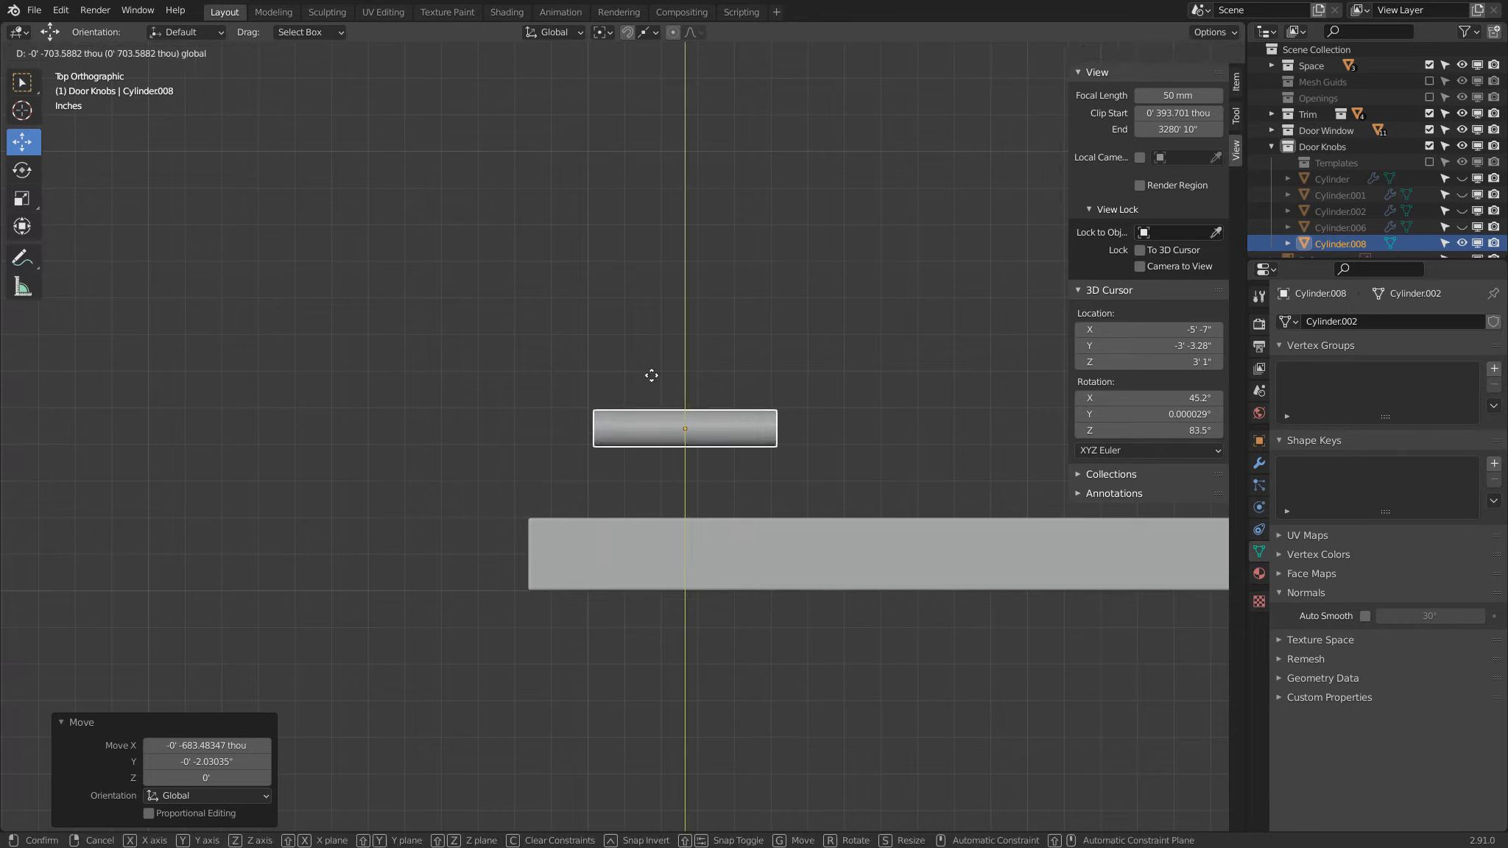
key(ctrl)
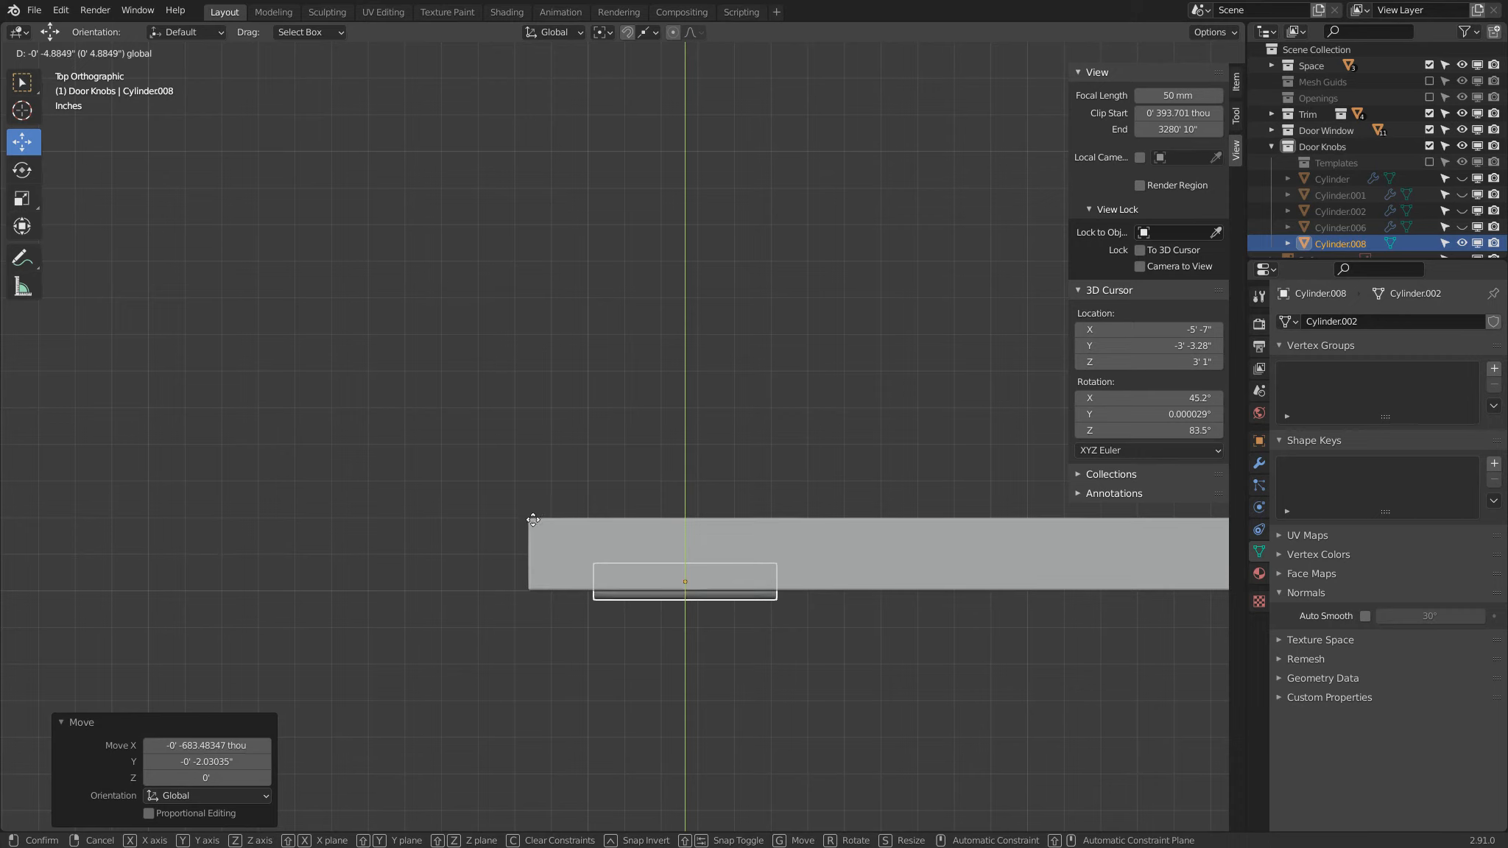
key(ctrl)
click(528, 511)
drag(685, 508, 529, 518)
Step: Move the cylinder 2 inches along Y away from the door face
key(g)
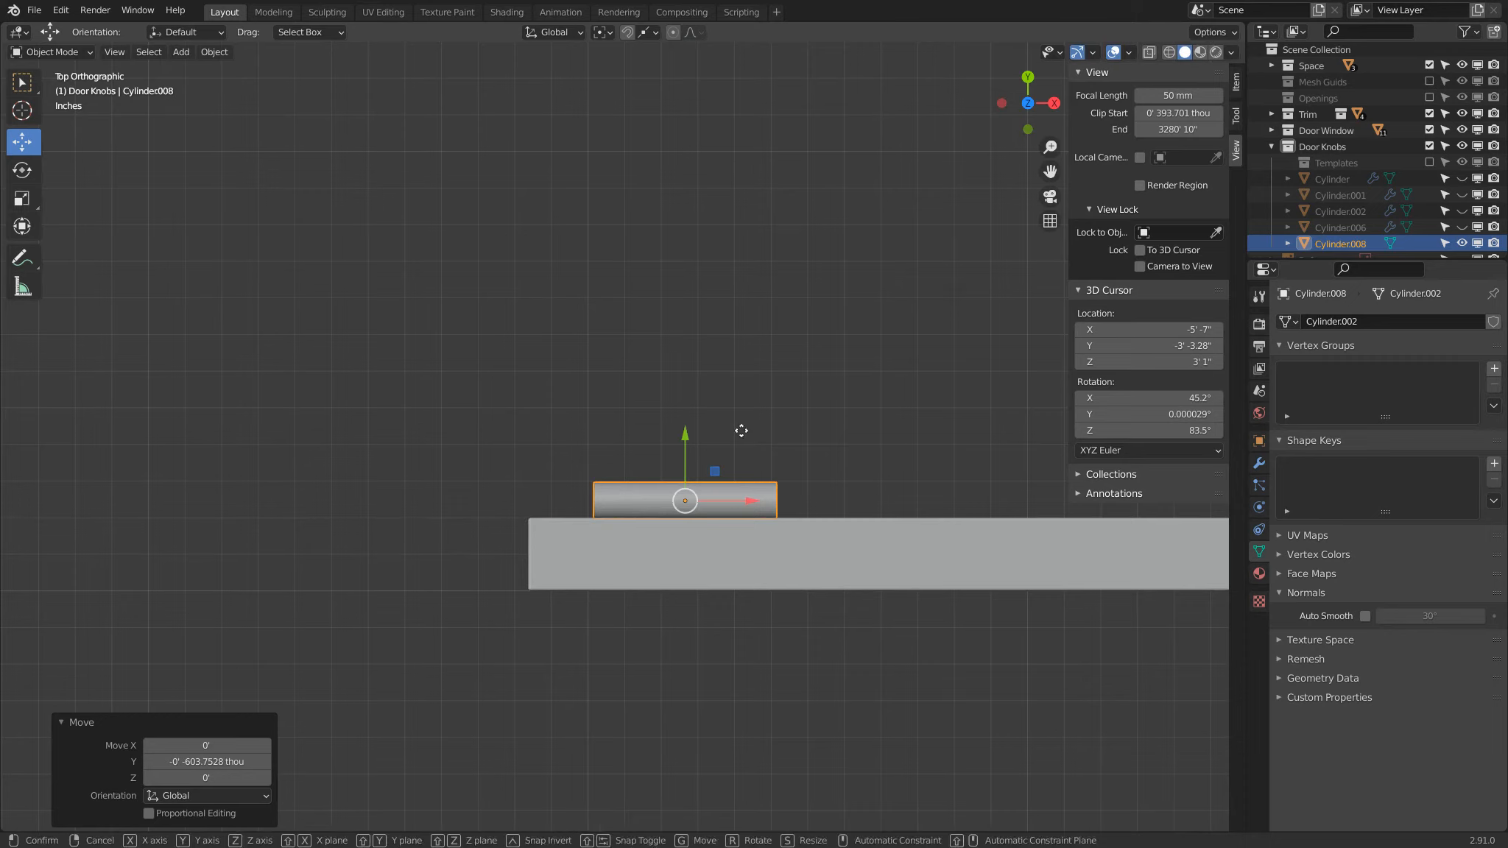
text(y)
text(2)
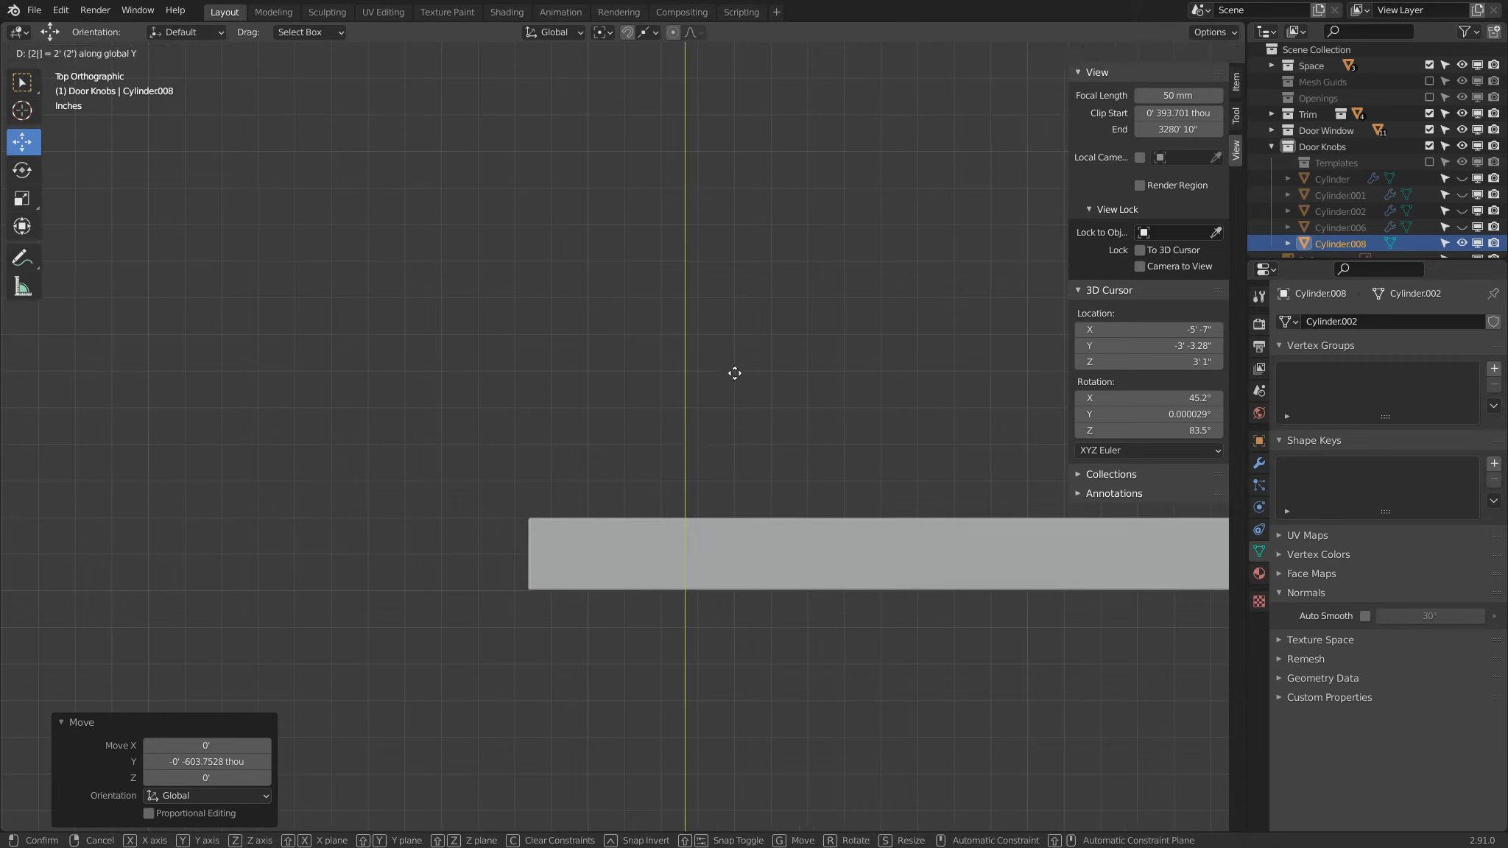
key(Return)
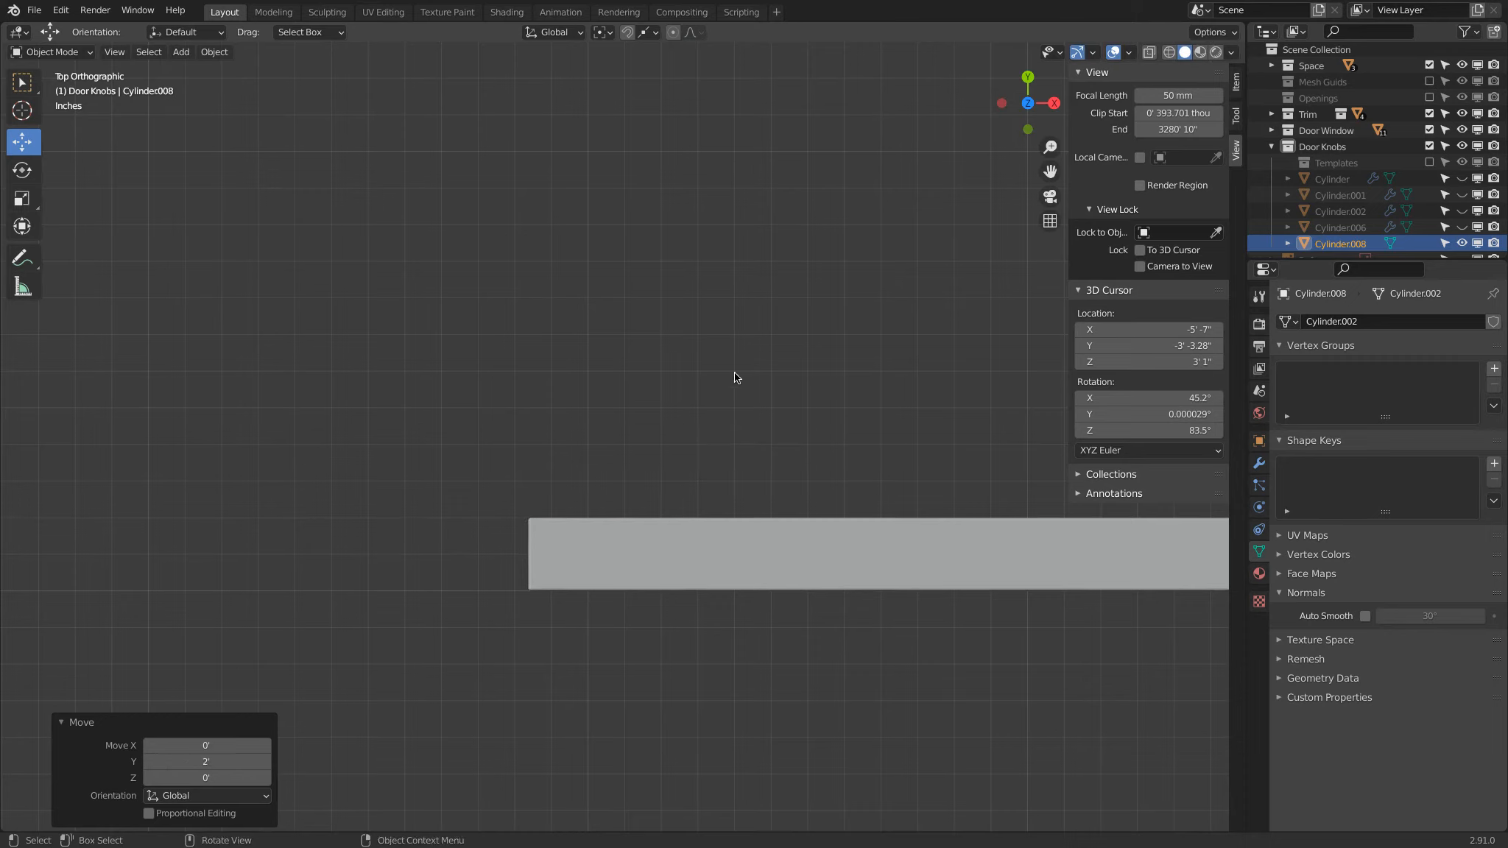
click(209, 764)
key(Return)
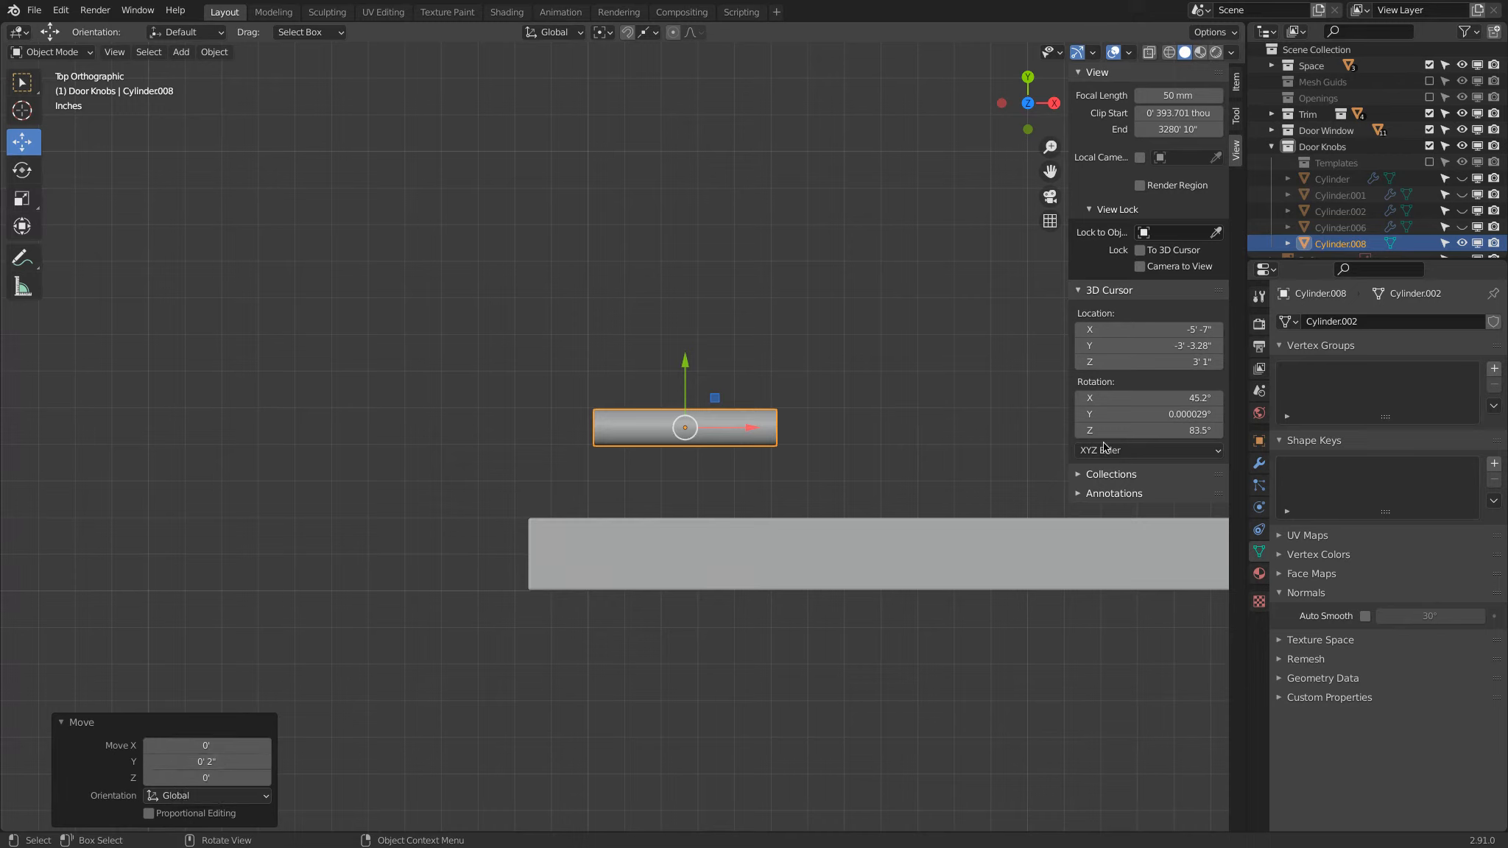
Step: Set the scene's length unit to Inches
click(1258, 462)
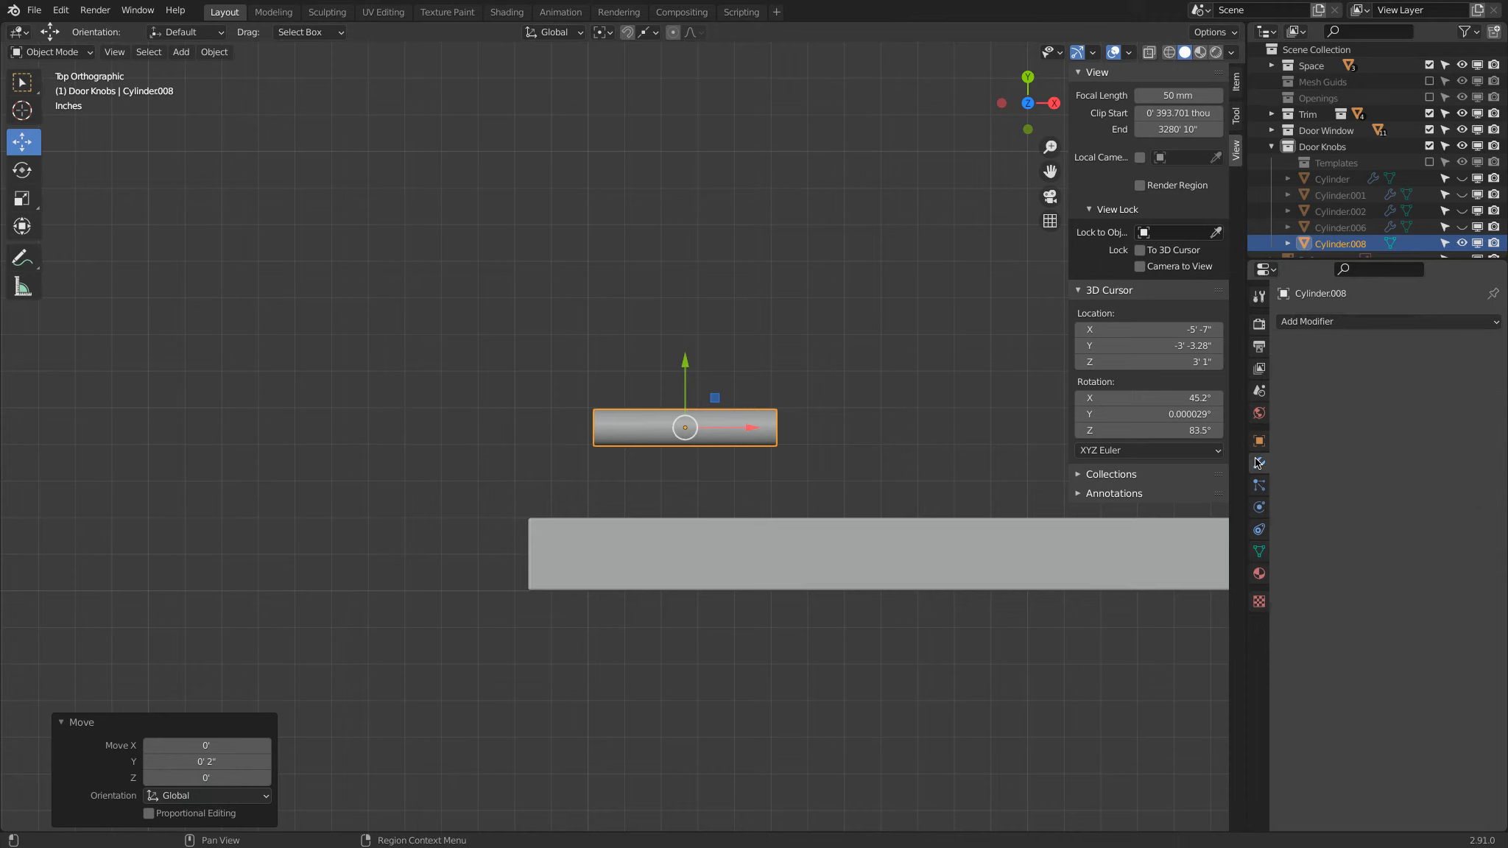
click(1259, 391)
click(1398, 506)
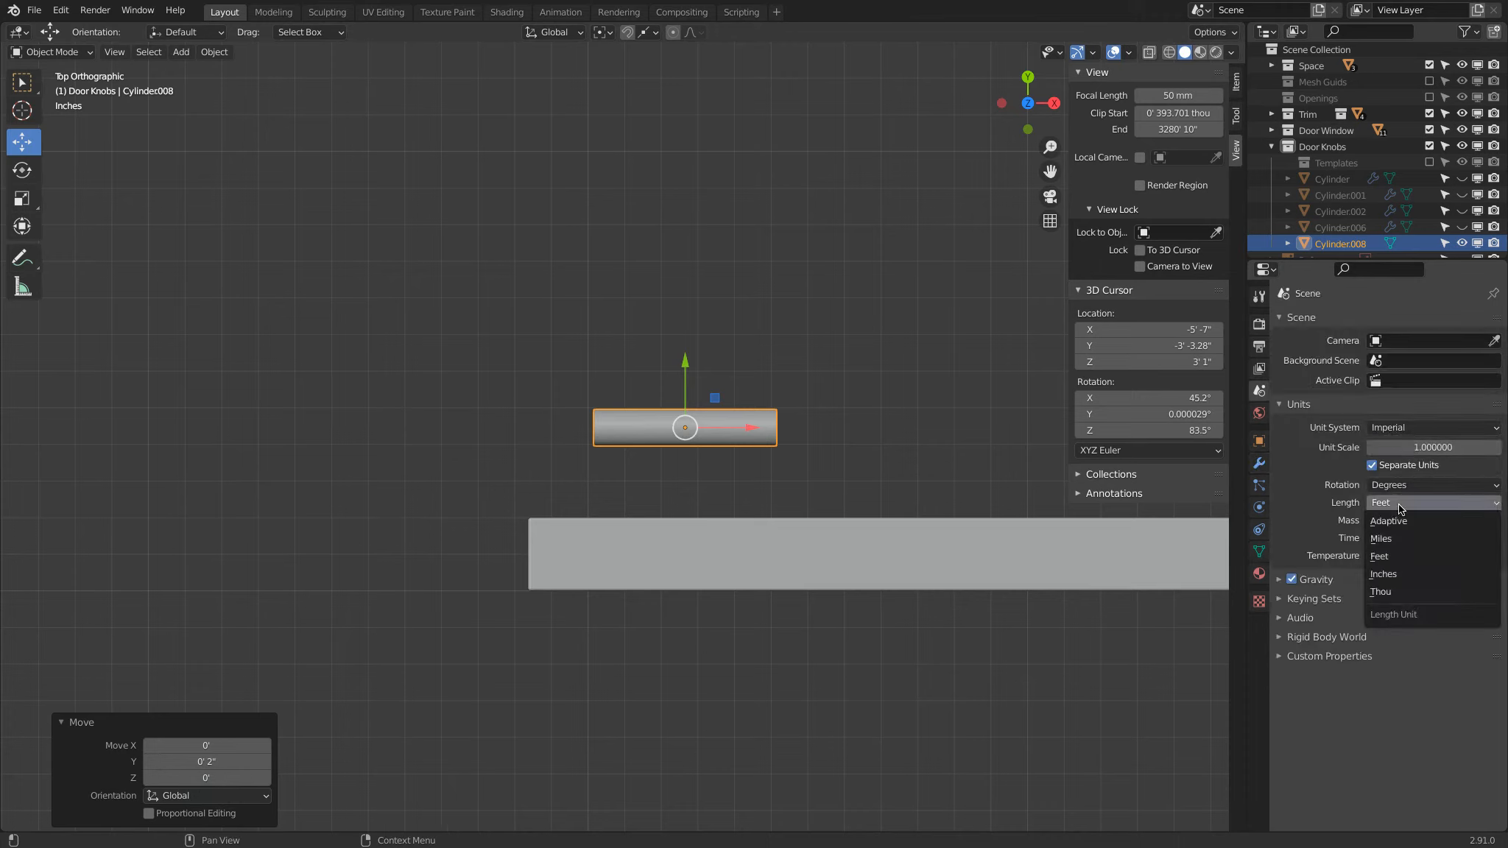
click(1399, 573)
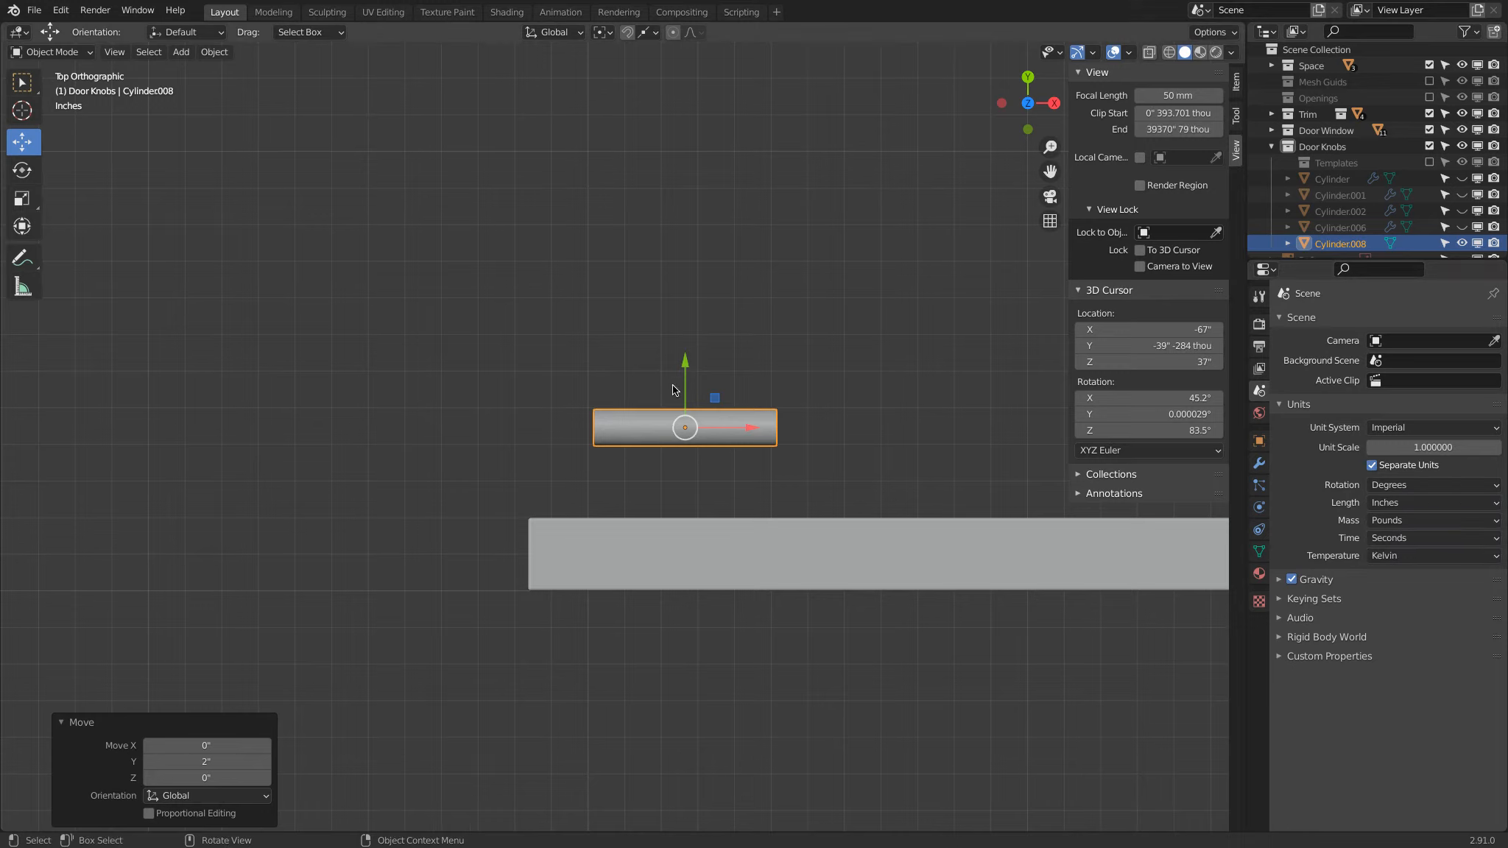
Step: Snap the 3D cursor to the handle cylinder and add a second cylinder mesh there
key(shift+s)
click(716, 469)
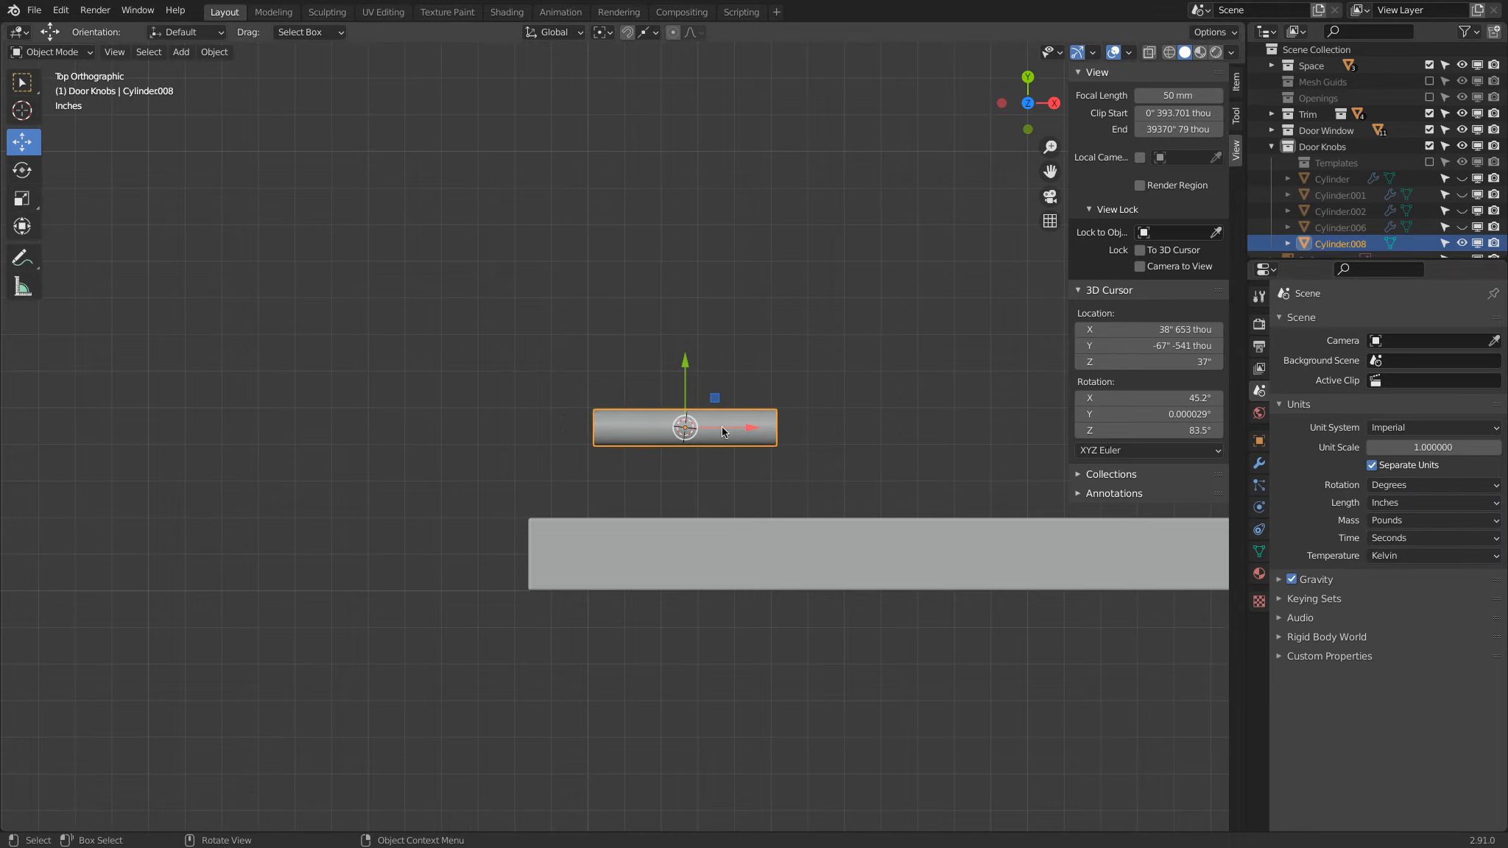
key(shift+a)
mouse_move(589, 244)
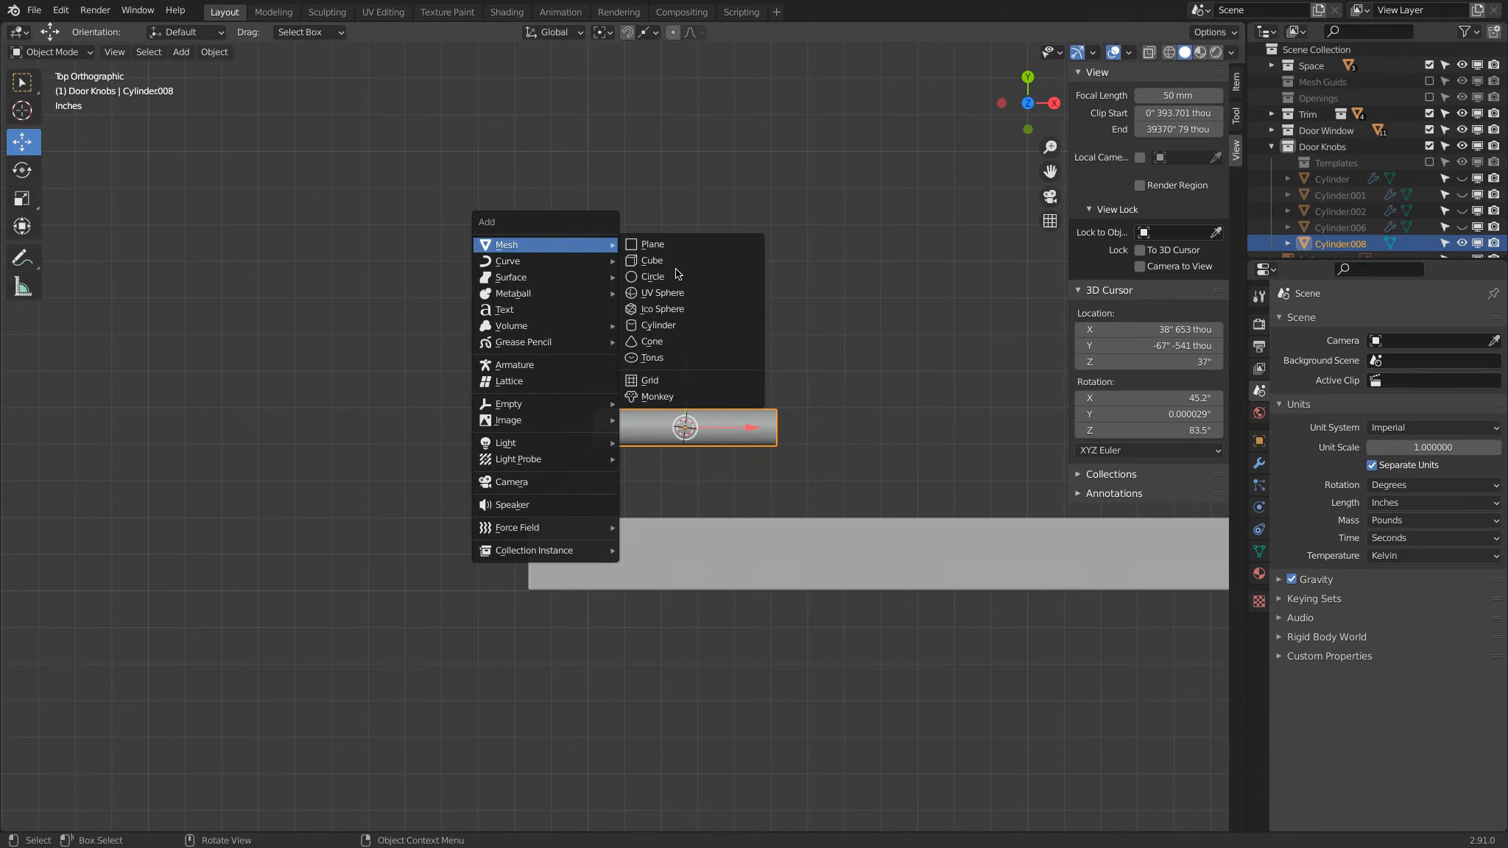
click(670, 324)
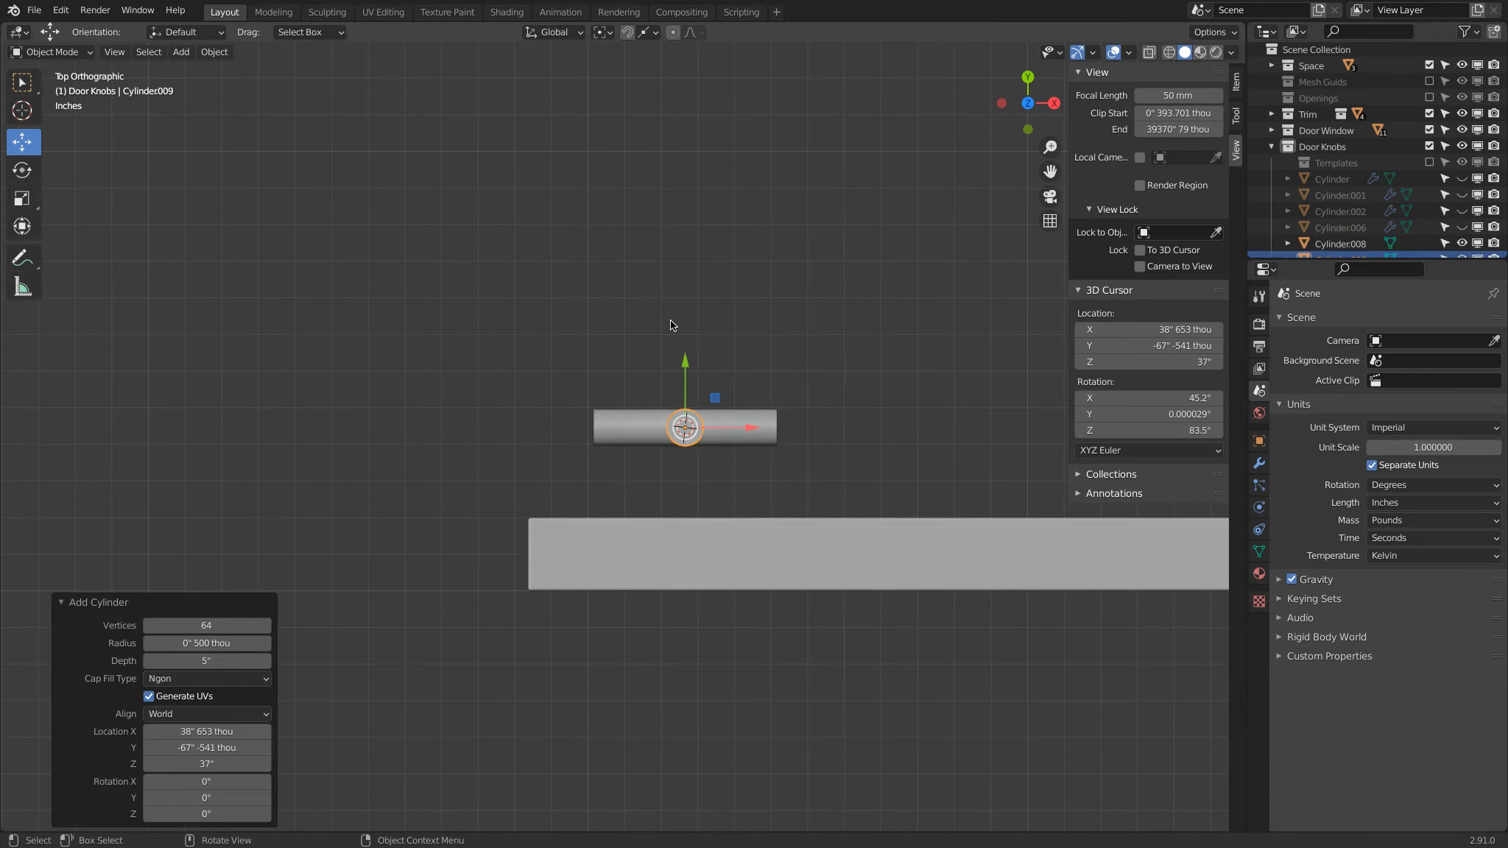
Step: Set the second cylinder's depth to 0.5 inch and its radius to 1.5 inches
click(201, 664)
text(.5)
key(Return)
click(217, 644)
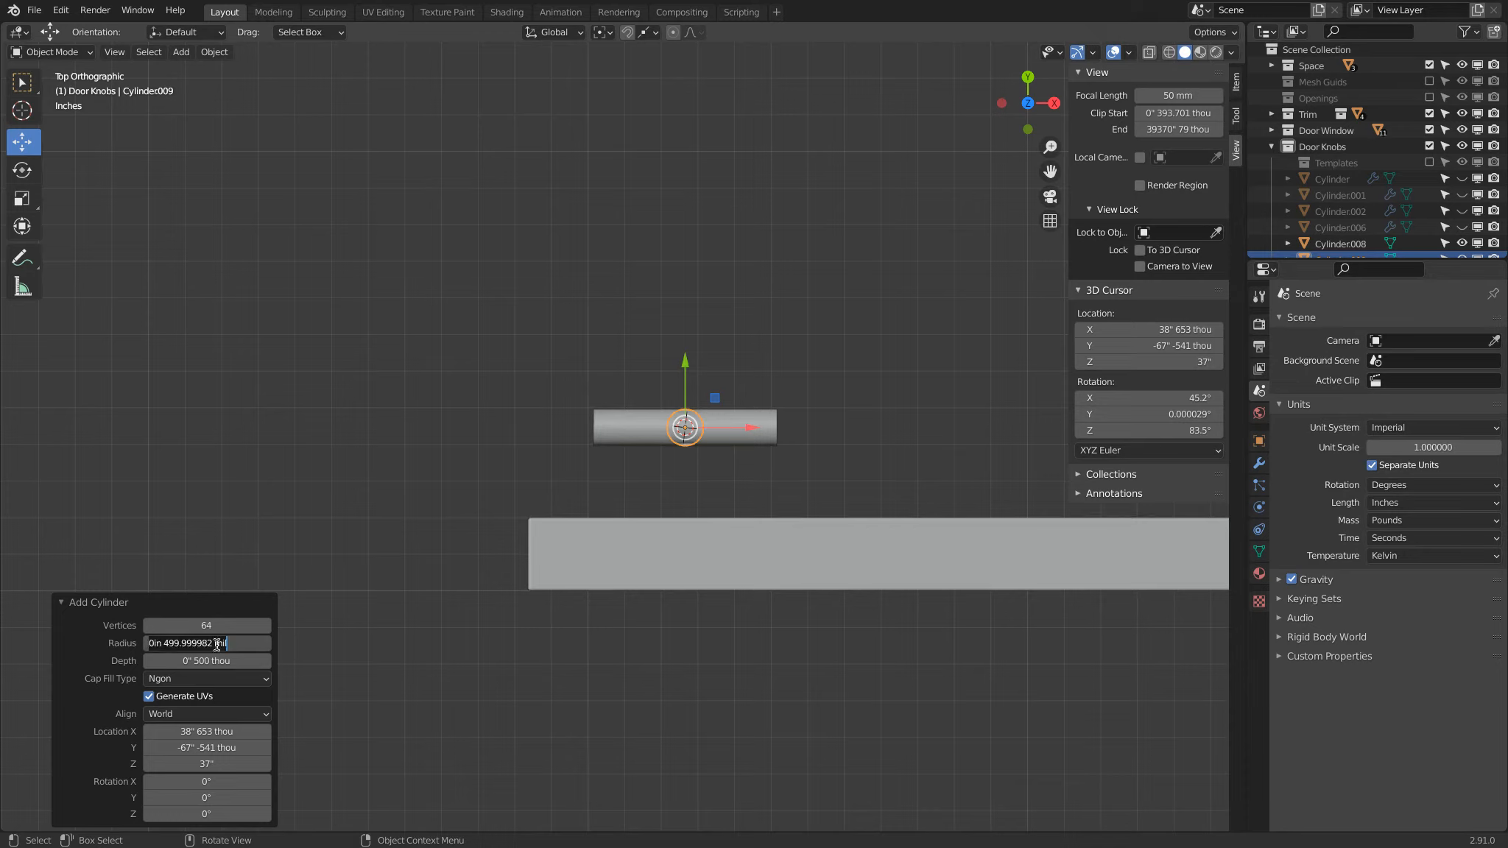
text(1.5)
key(Return)
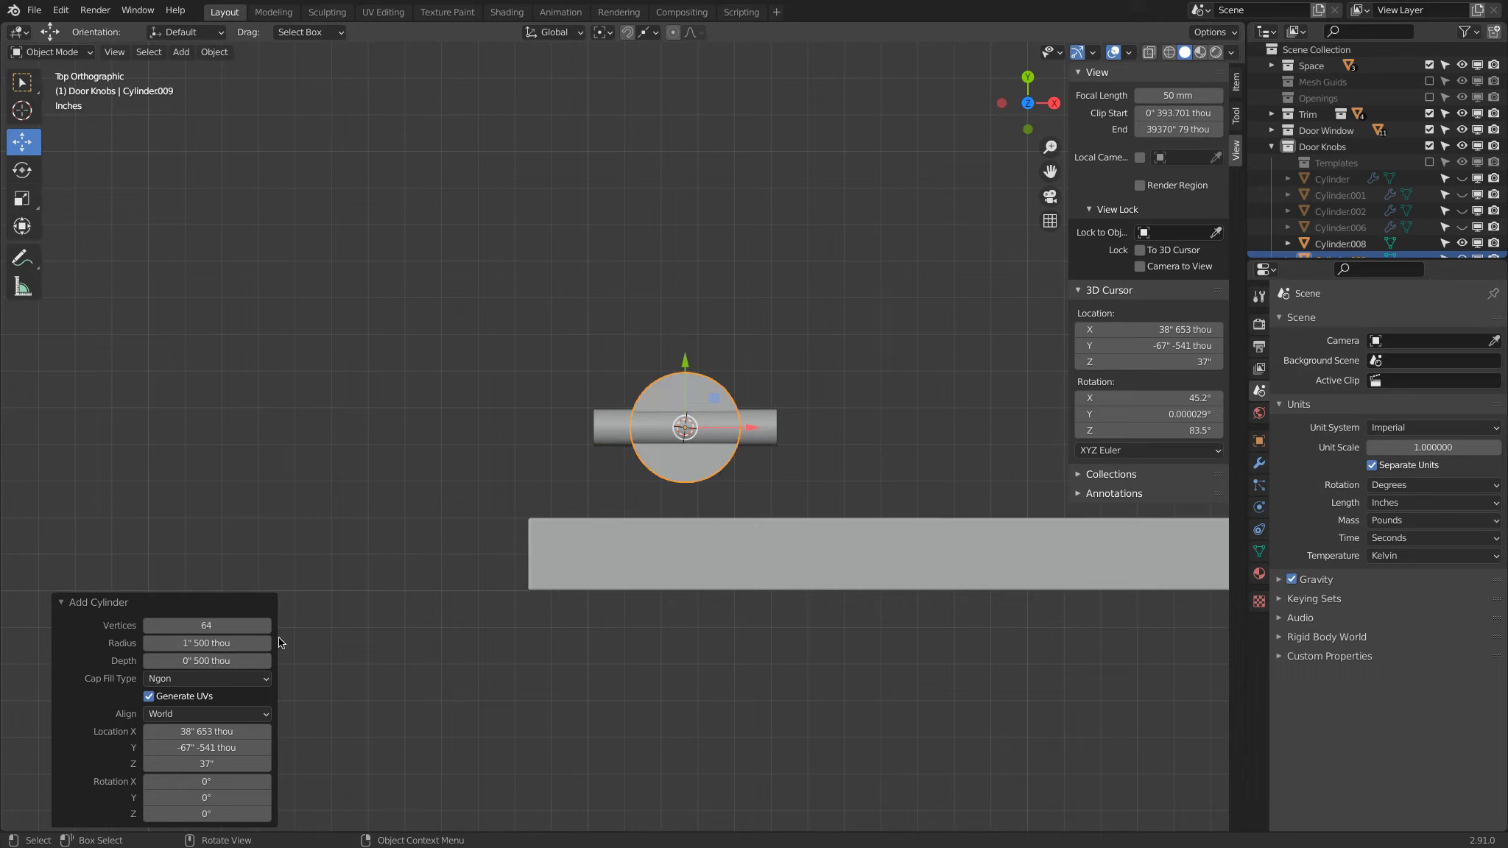
Step: Try a 1-inch radius on the second cylinder and return it to 1.5 inches
click(197, 645)
text(1)
key(Return)
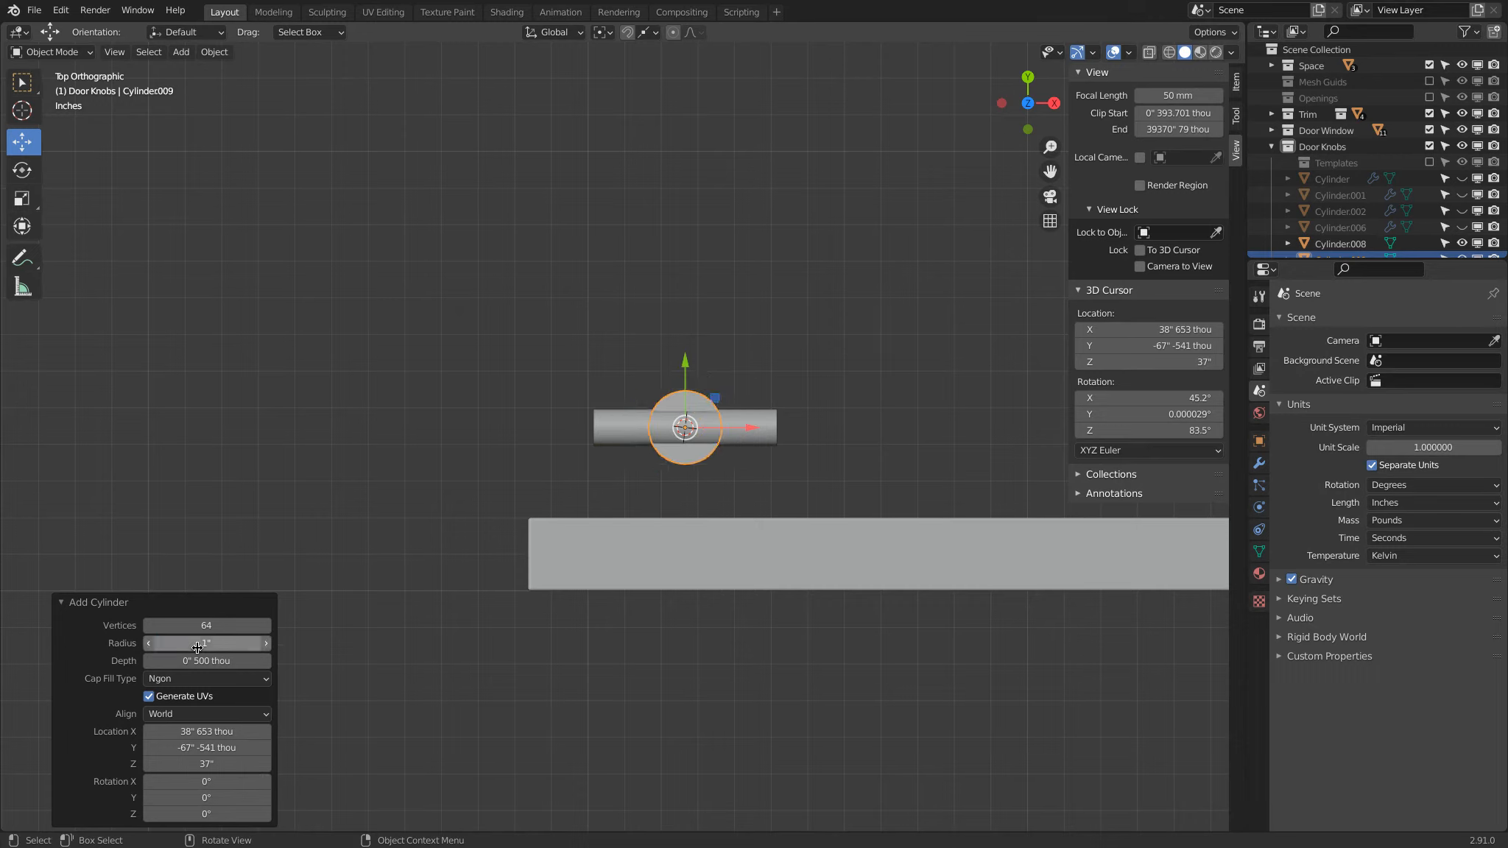
click(197, 645)
text(1.)
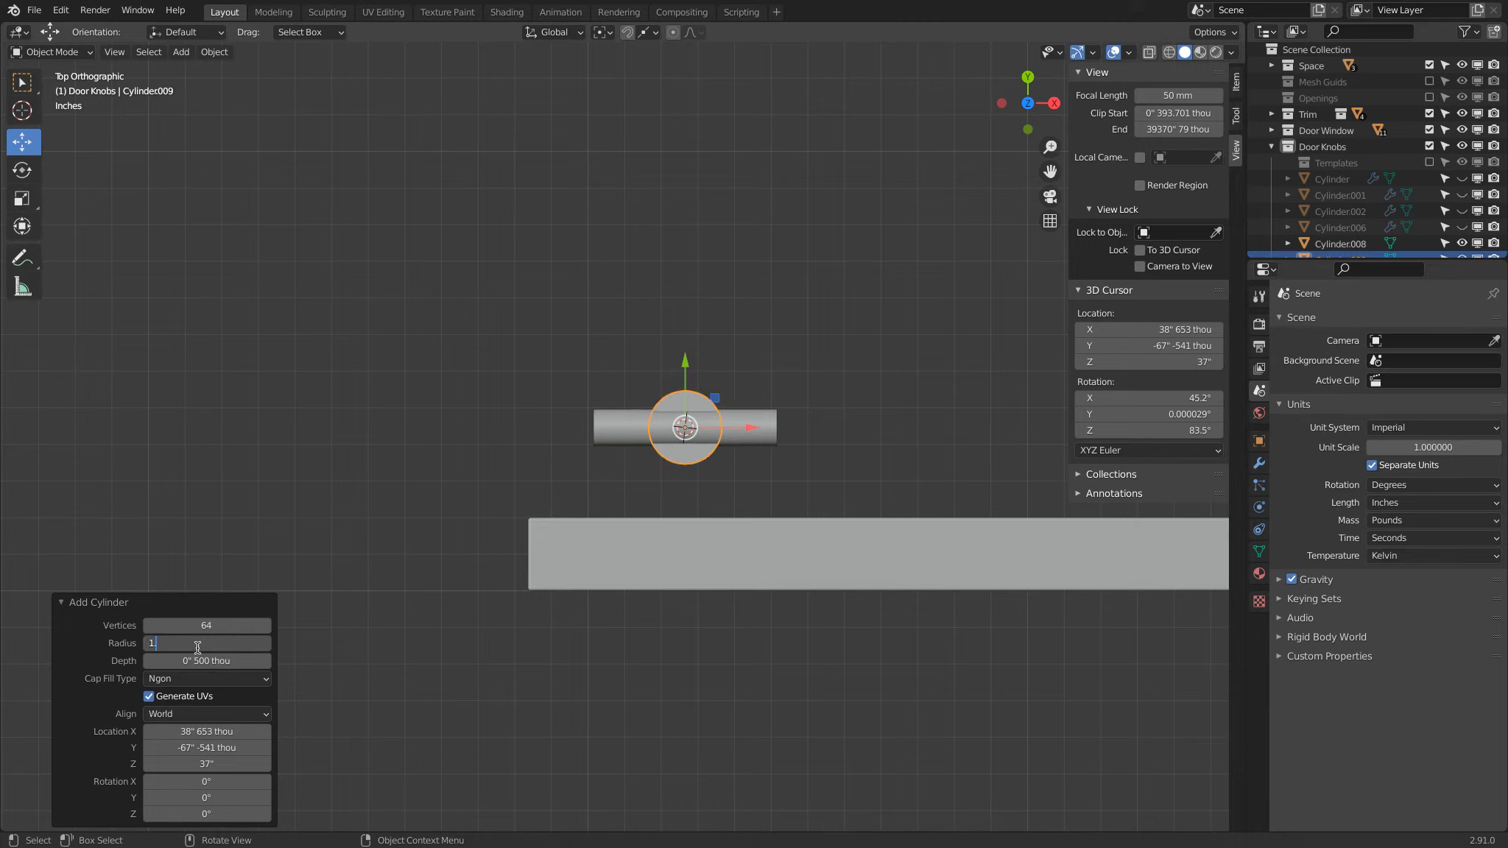
text(5")
key(Return)
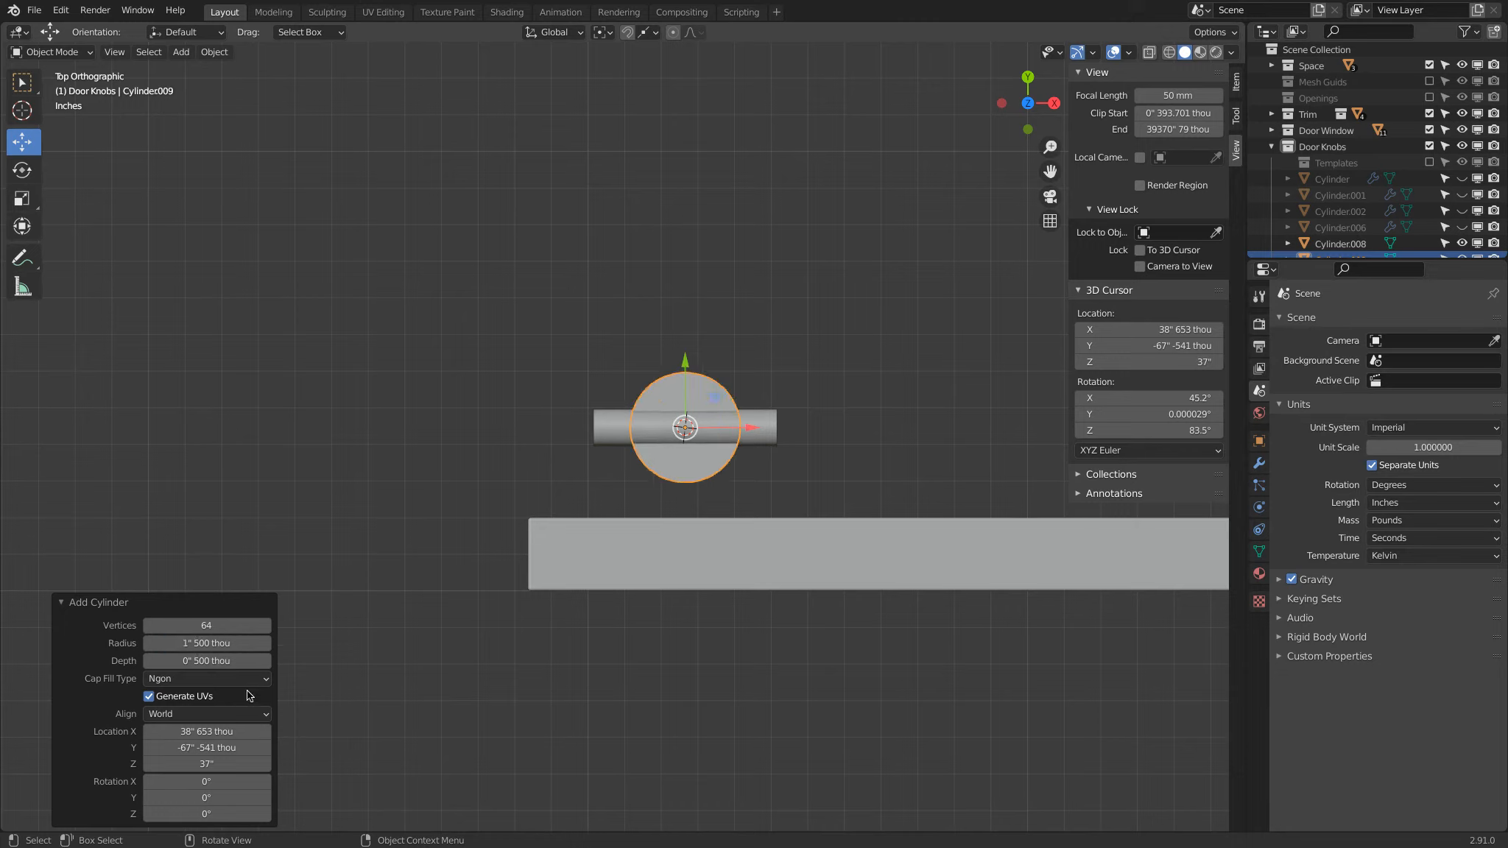
Step: Set the second cylinder's X rotation to 90°
click(207, 781)
text(90)
key(Return)
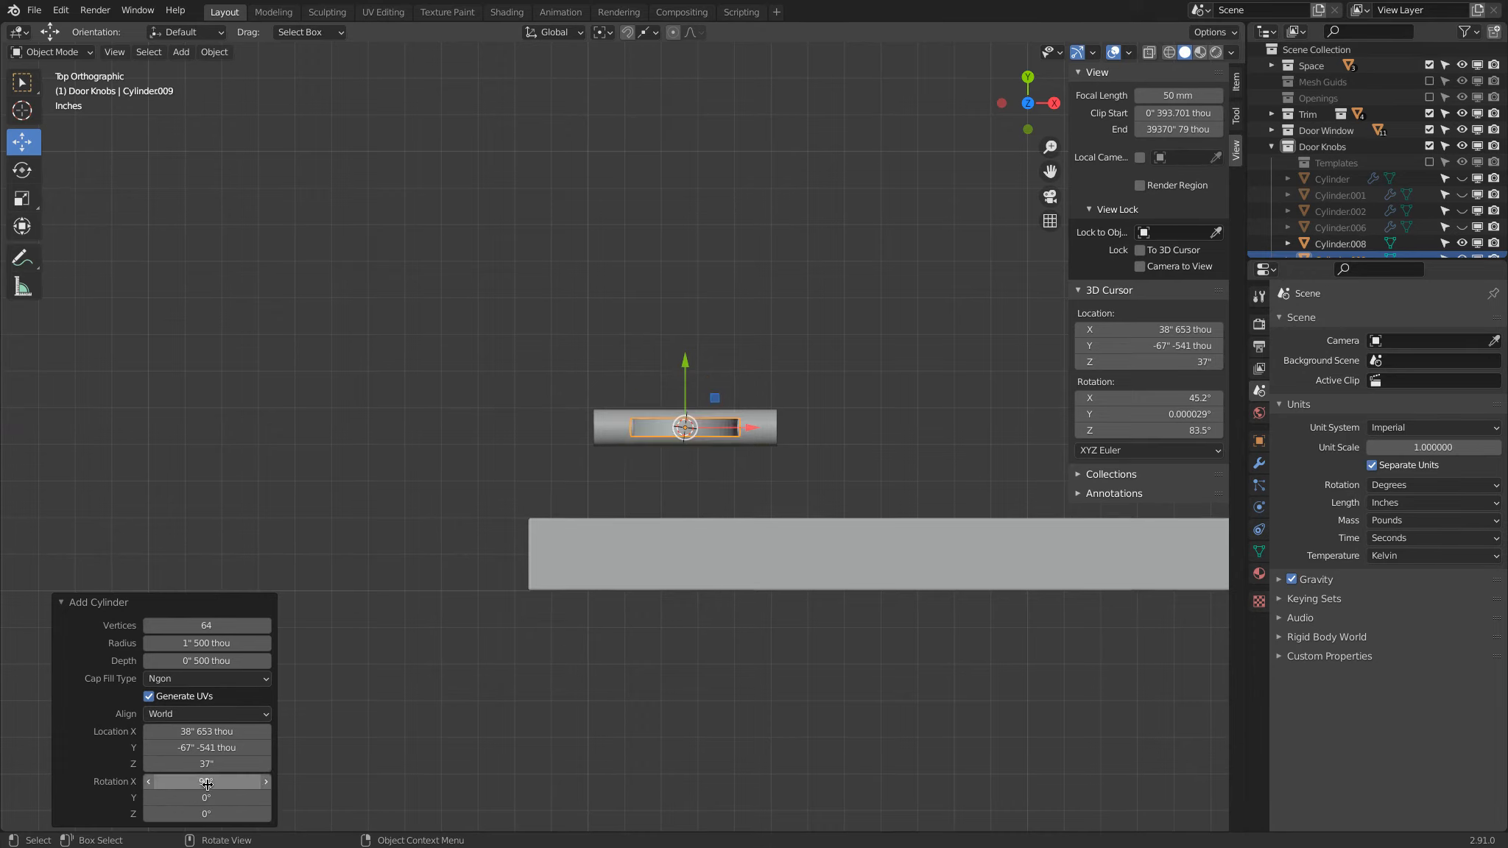
Step: Snap the disc flush against the door face and shift it about 2 inches along X toward the door's edge
drag(695, 358, 530, 516)
click(646, 33)
click(620, 95)
drag(684, 450, 518, 509)
drag(756, 509, 677, 509)
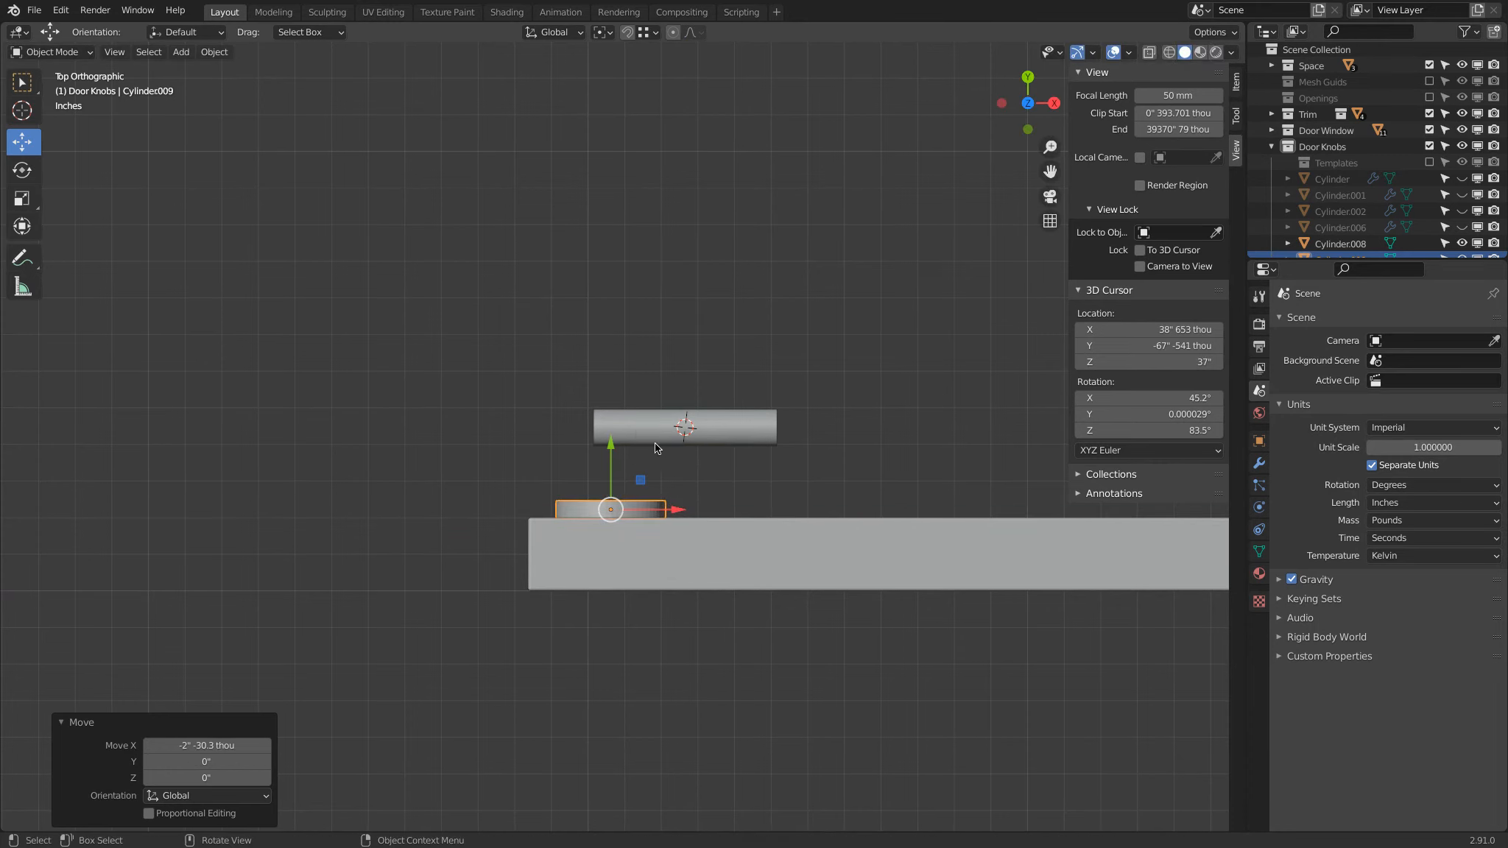
Step: Apply the rotation and scale of the handle cylinder, Cylinder.008
click(638, 433)
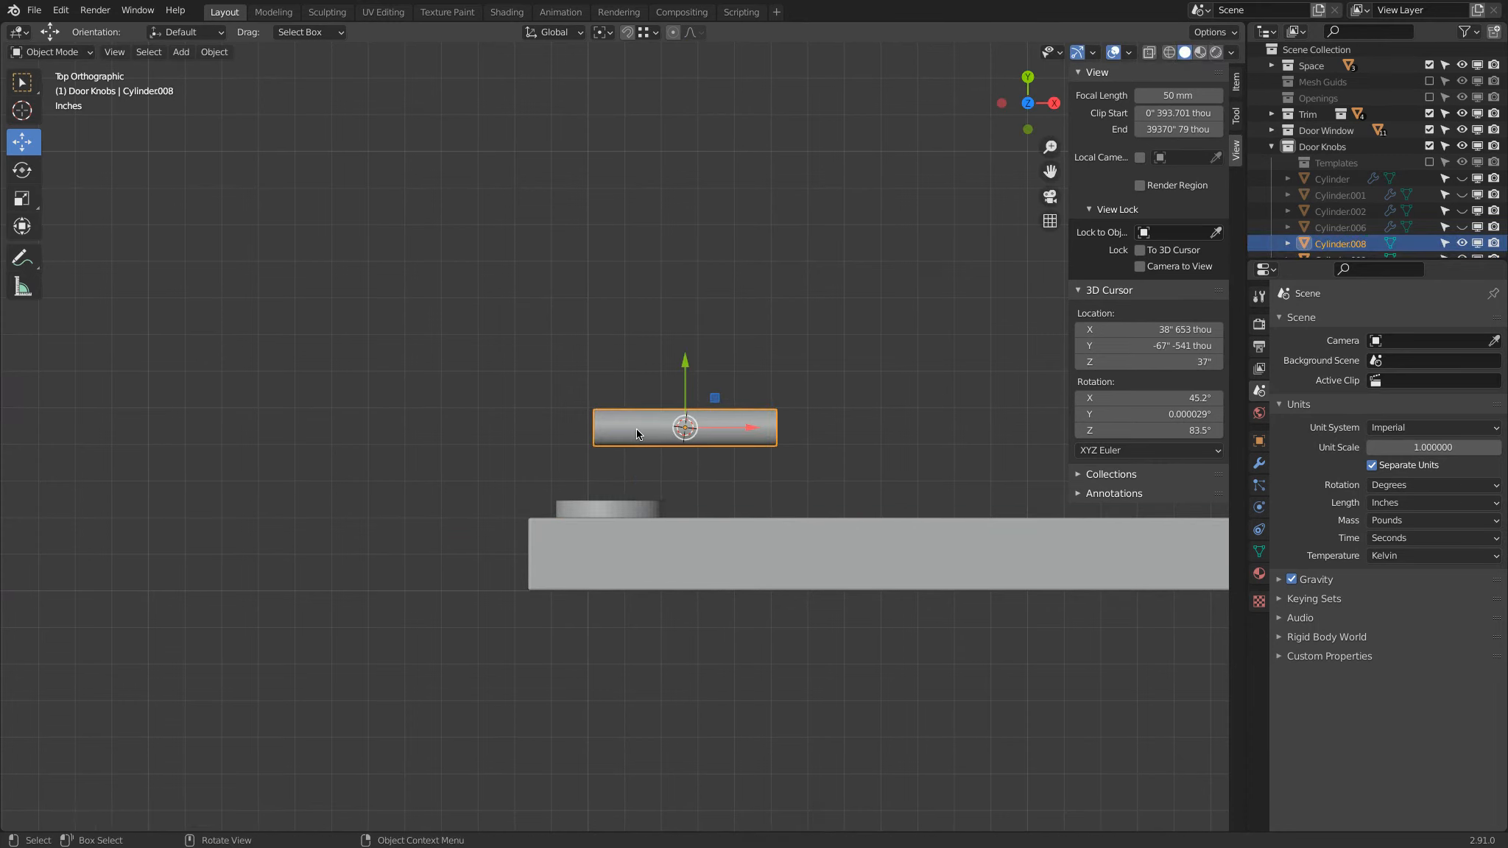
scroll(636, 429, up, 4)
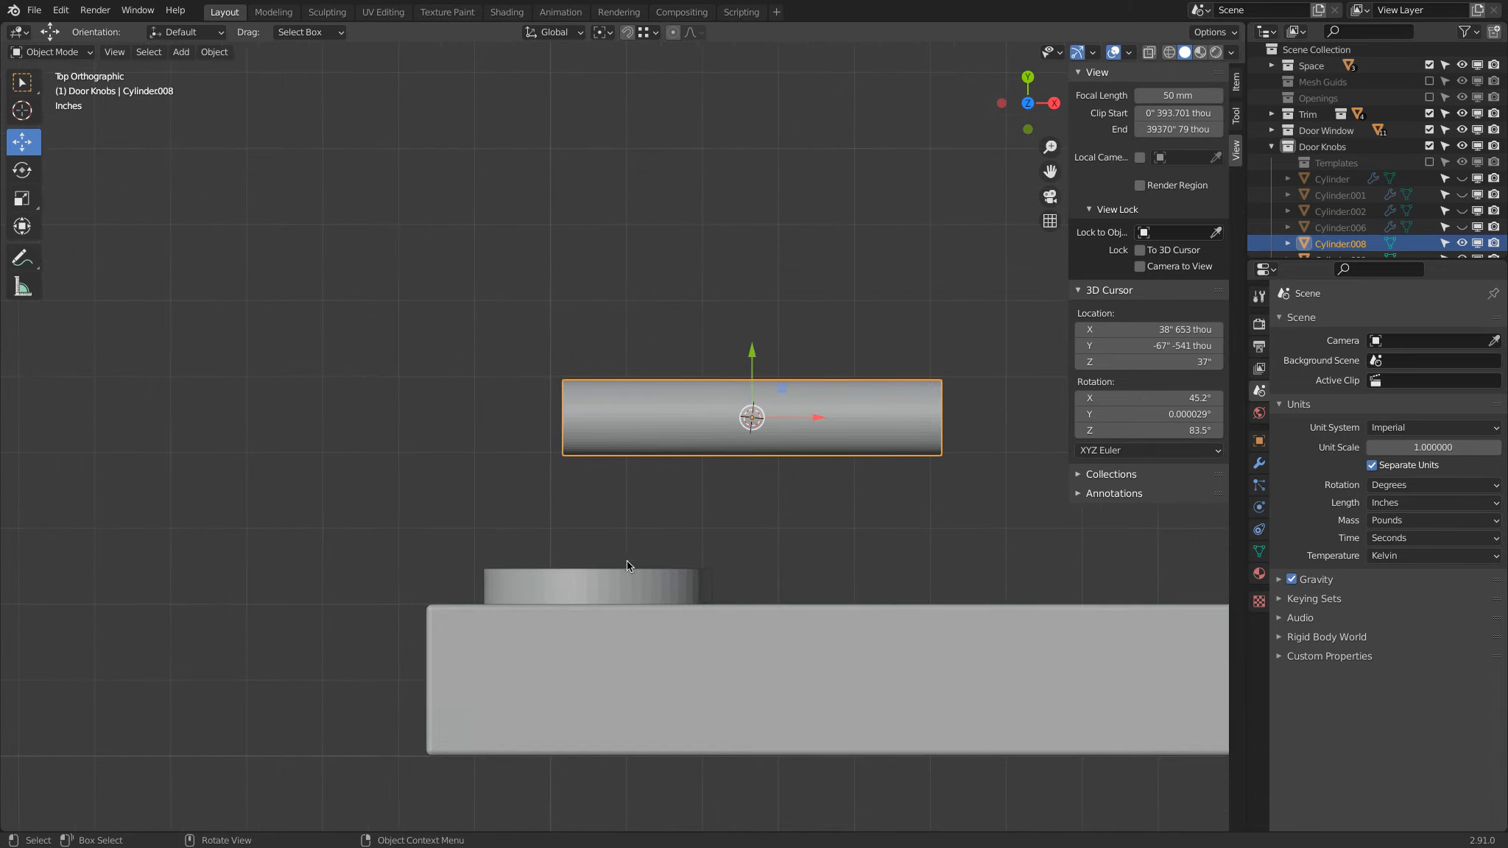
click(621, 576)
mouse_move(675, 585)
mouse_down()
mouse_move(701, 583)
mouse_move(655, 580)
mouse_move(676, 565)
mouse_up()
click(717, 414)
key(Tab)
key(Tab)
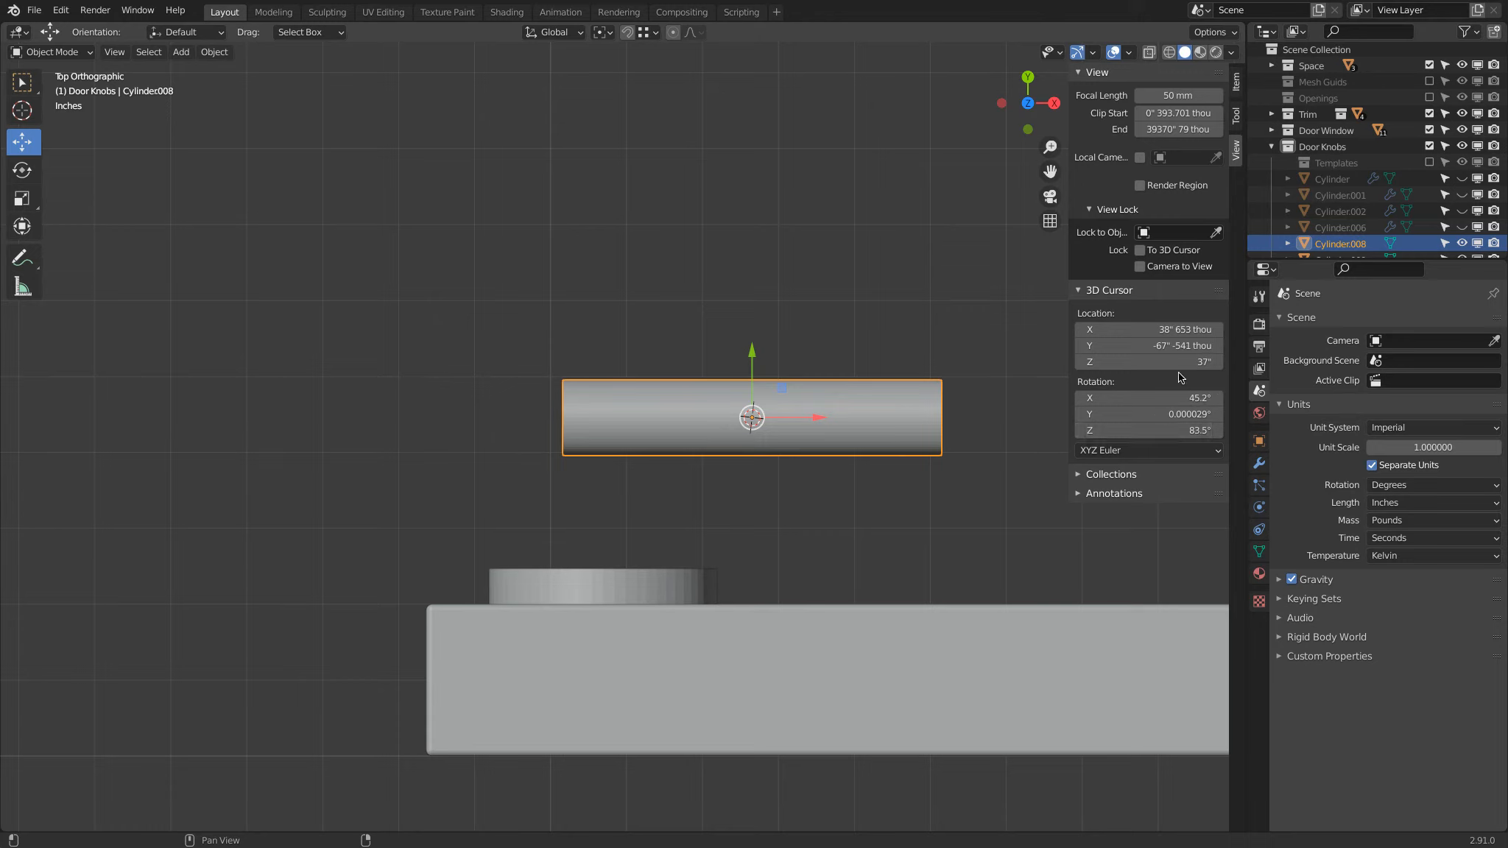
click(1238, 82)
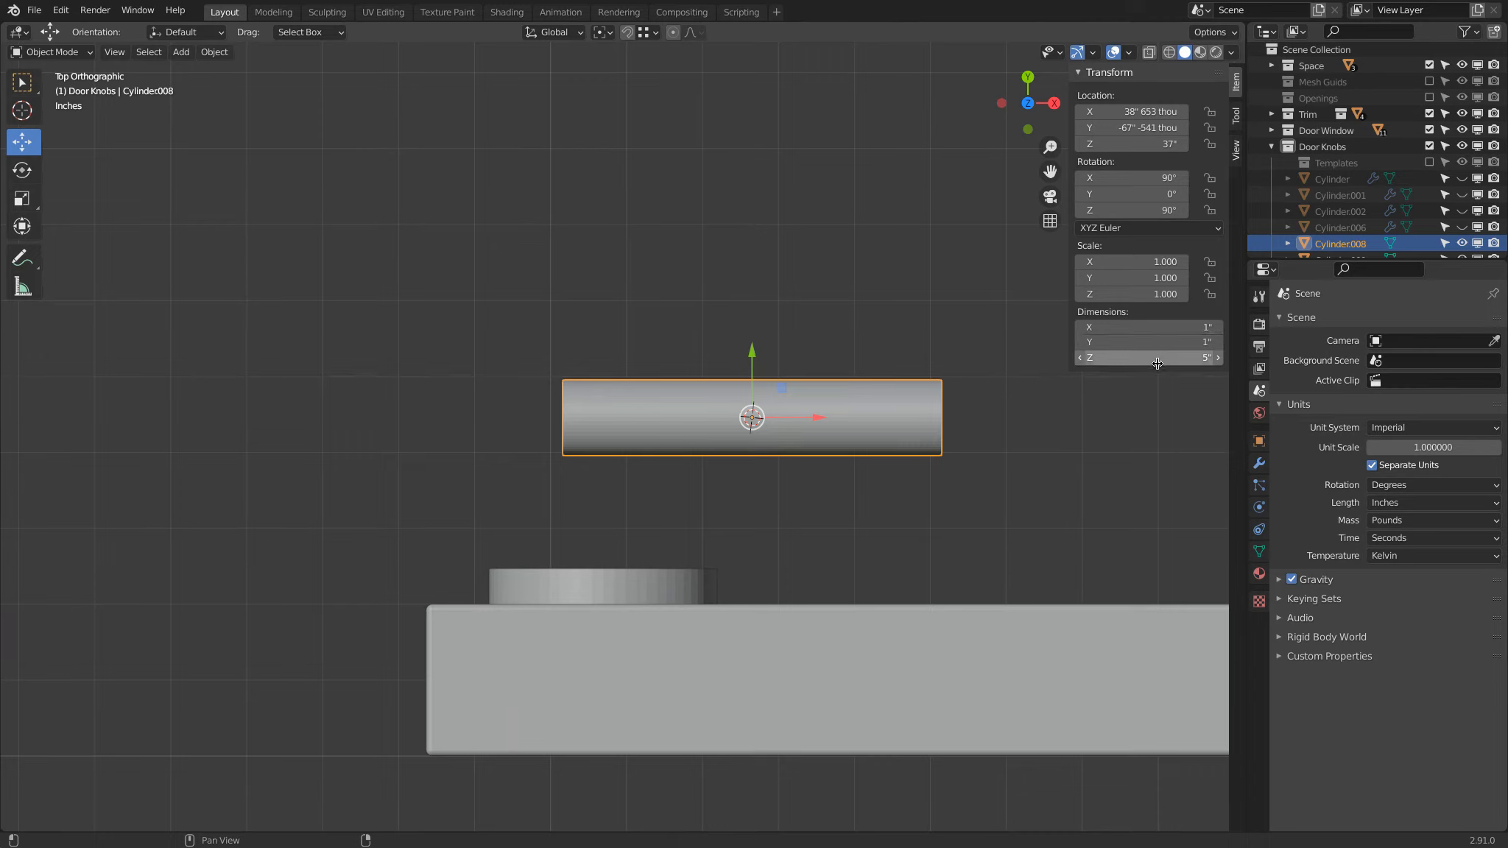
key(ctrl+a)
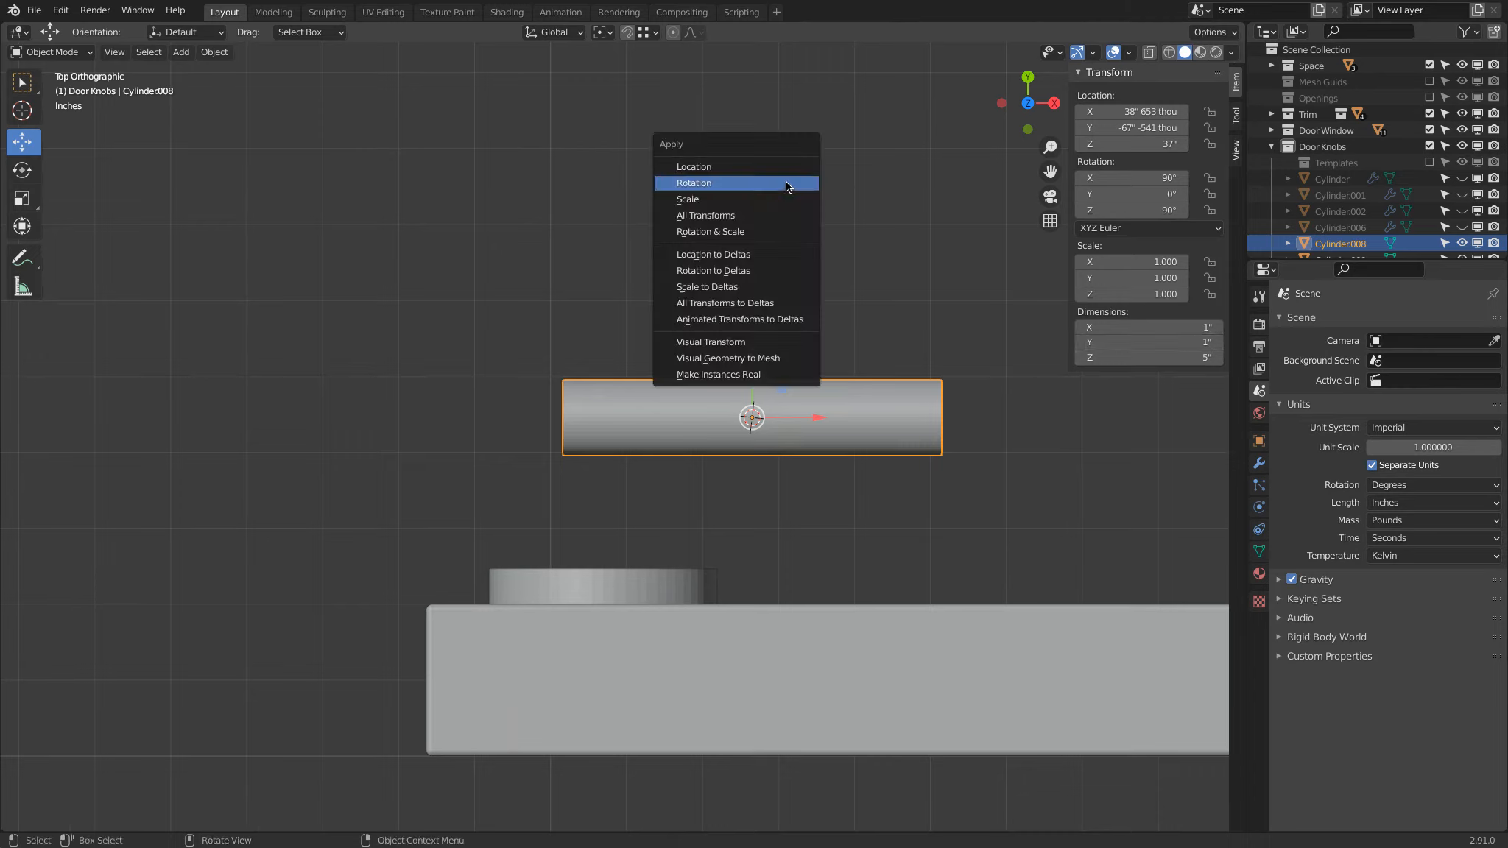
click(777, 233)
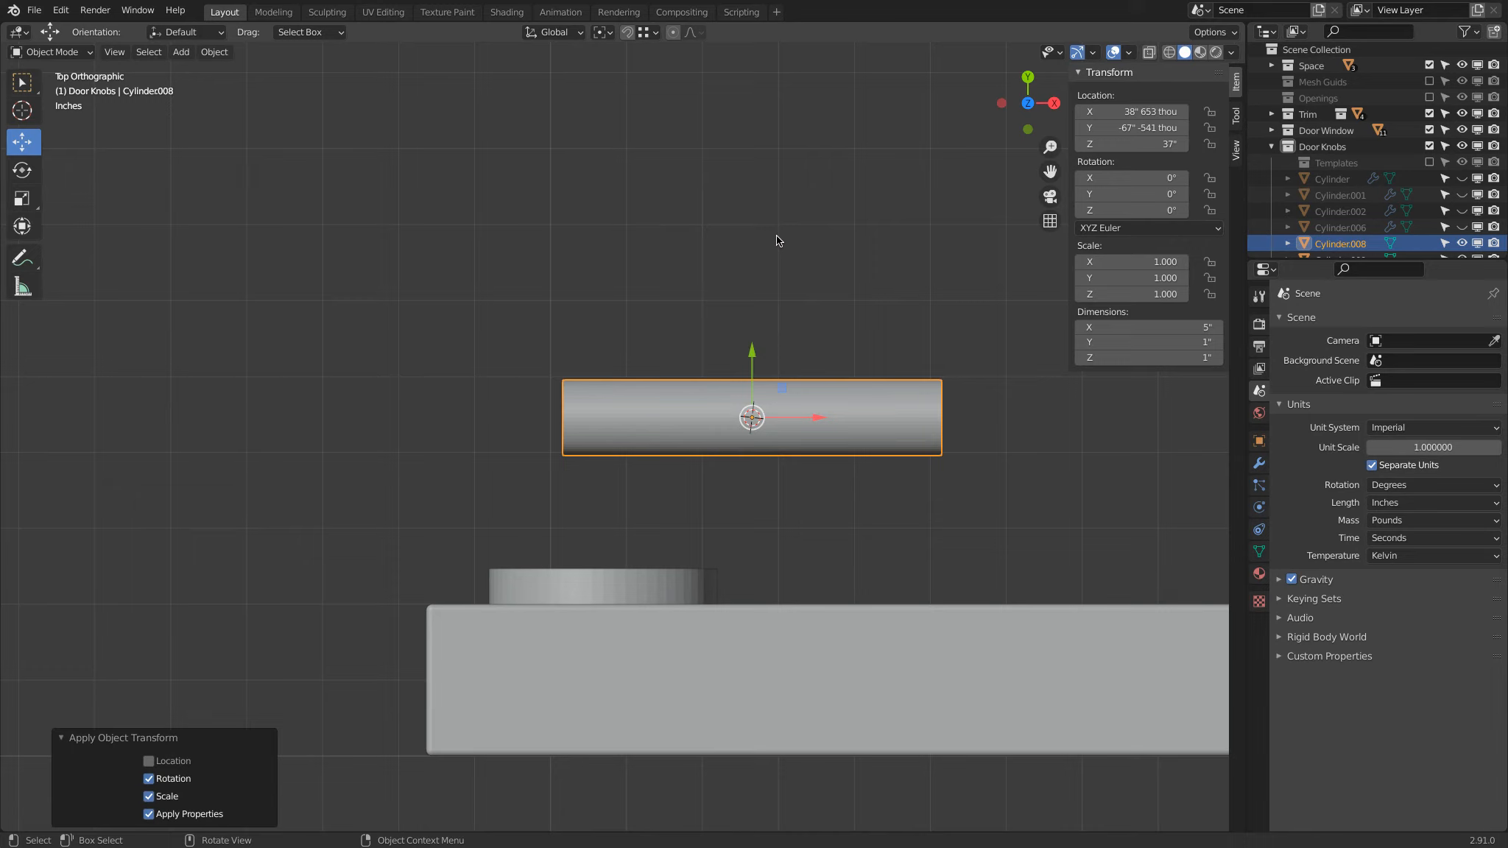
Step: Open the handle cylinder's X dimension for editing
click(1137, 326)
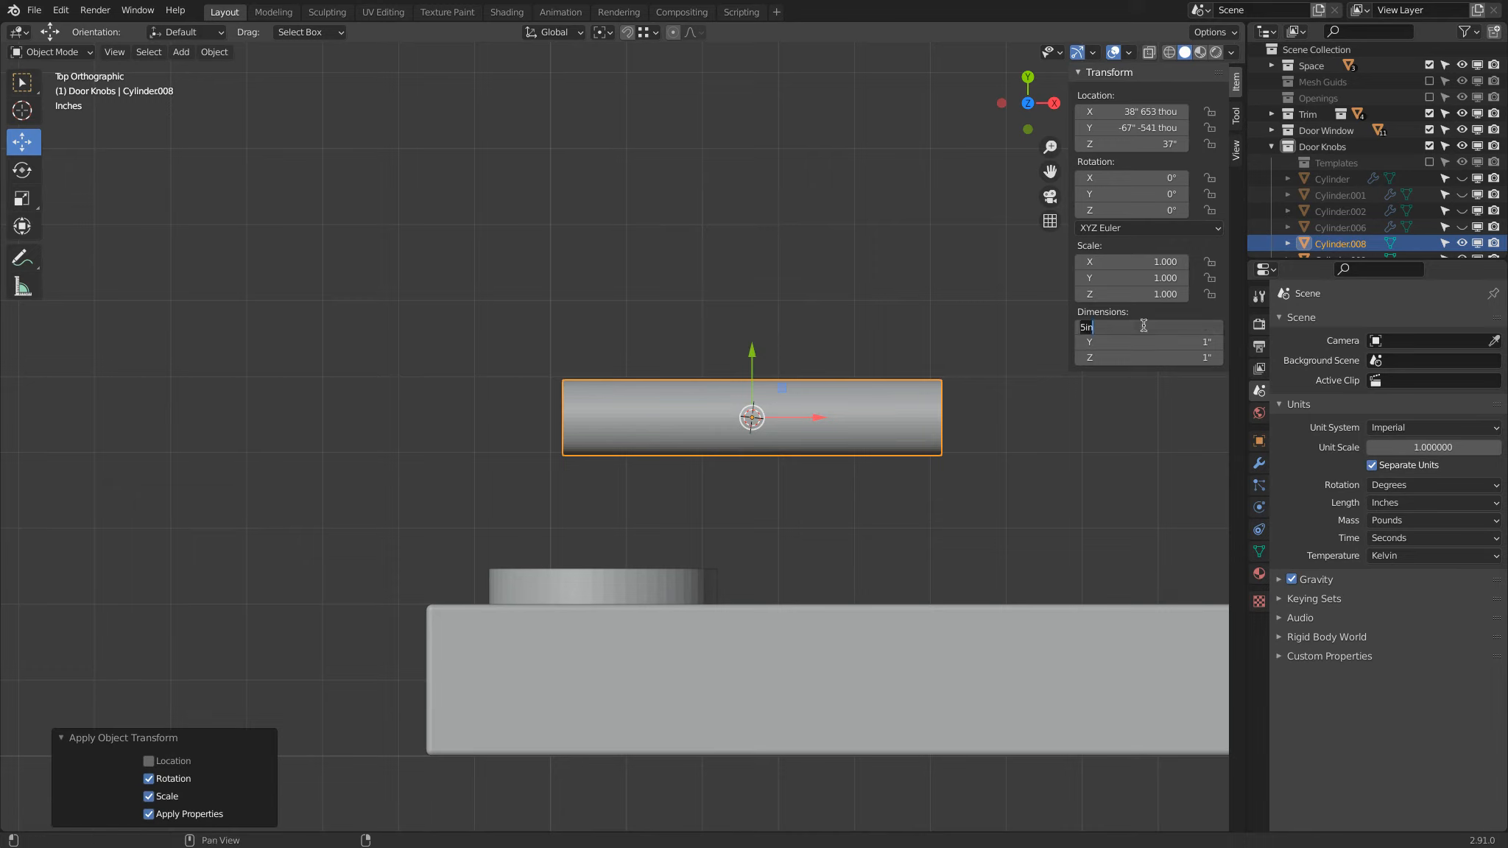
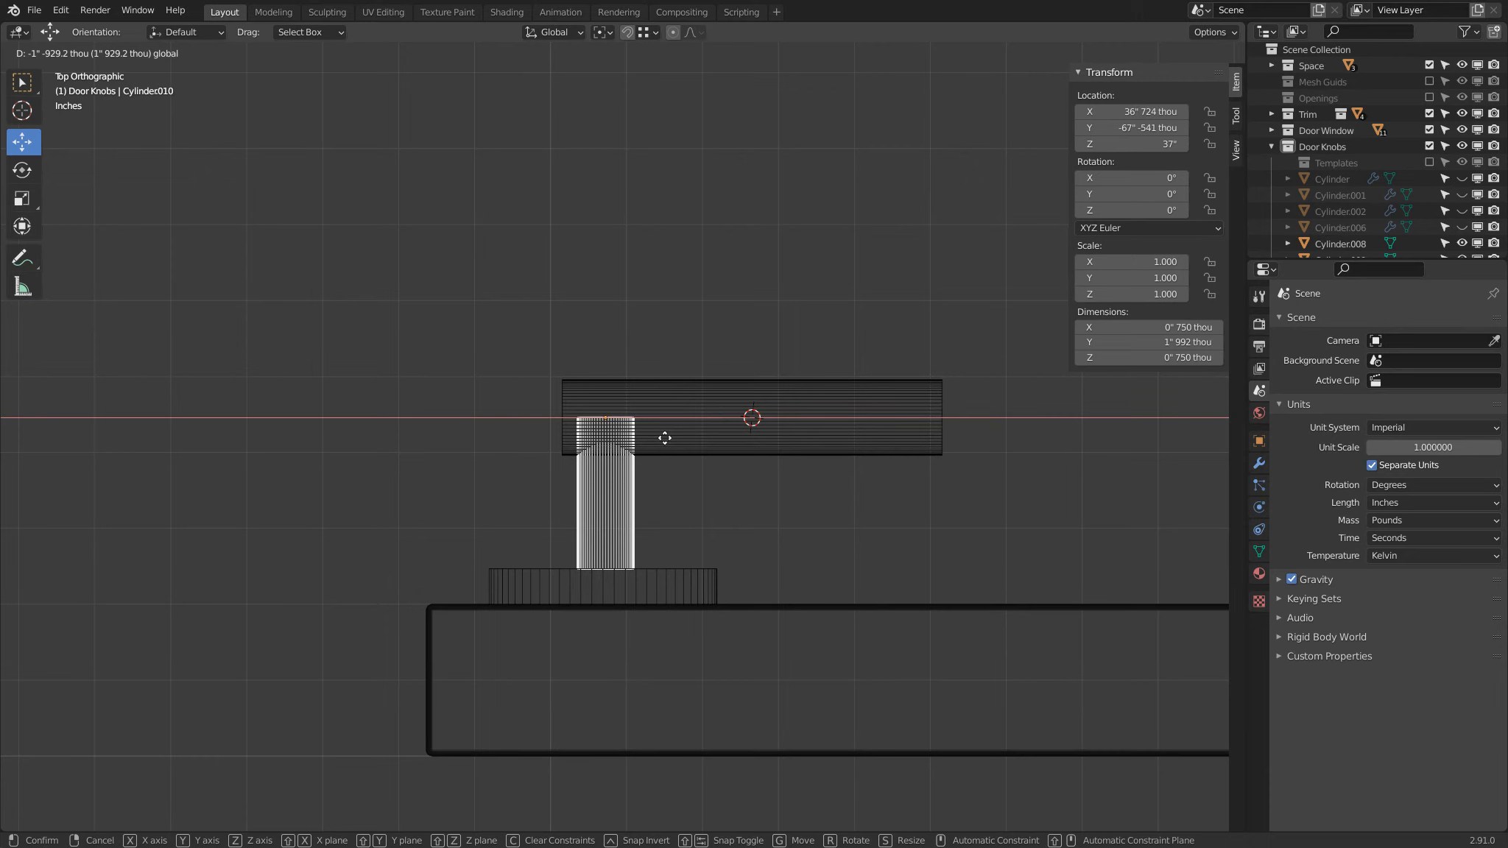
Step: Snap the 3D cursor to the centre of the disc's outer face by selecting that face's vertices
click(651, 575)
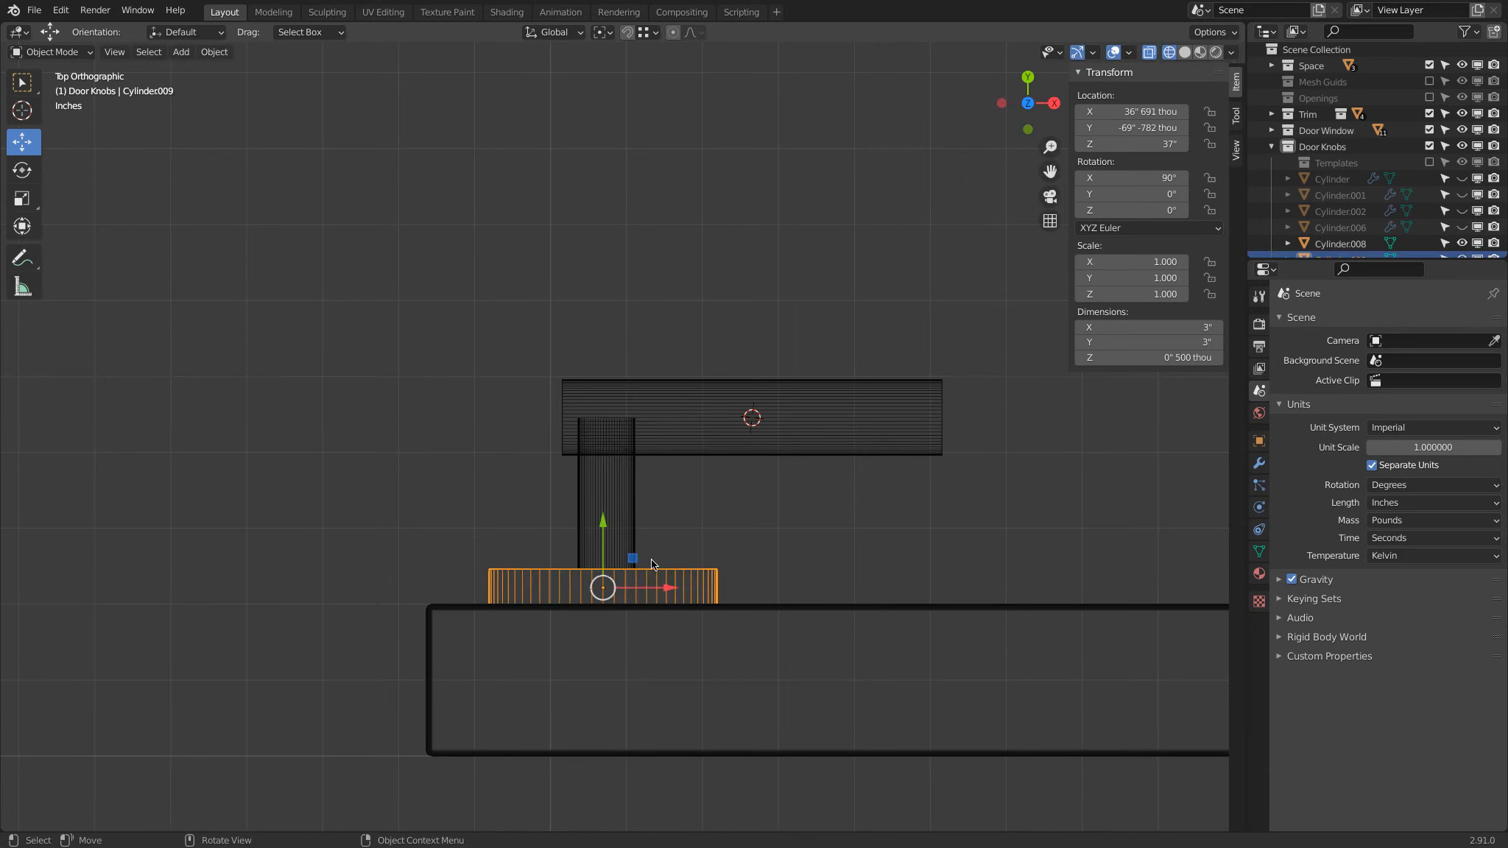
click(625, 486)
click(685, 575)
key(Tab)
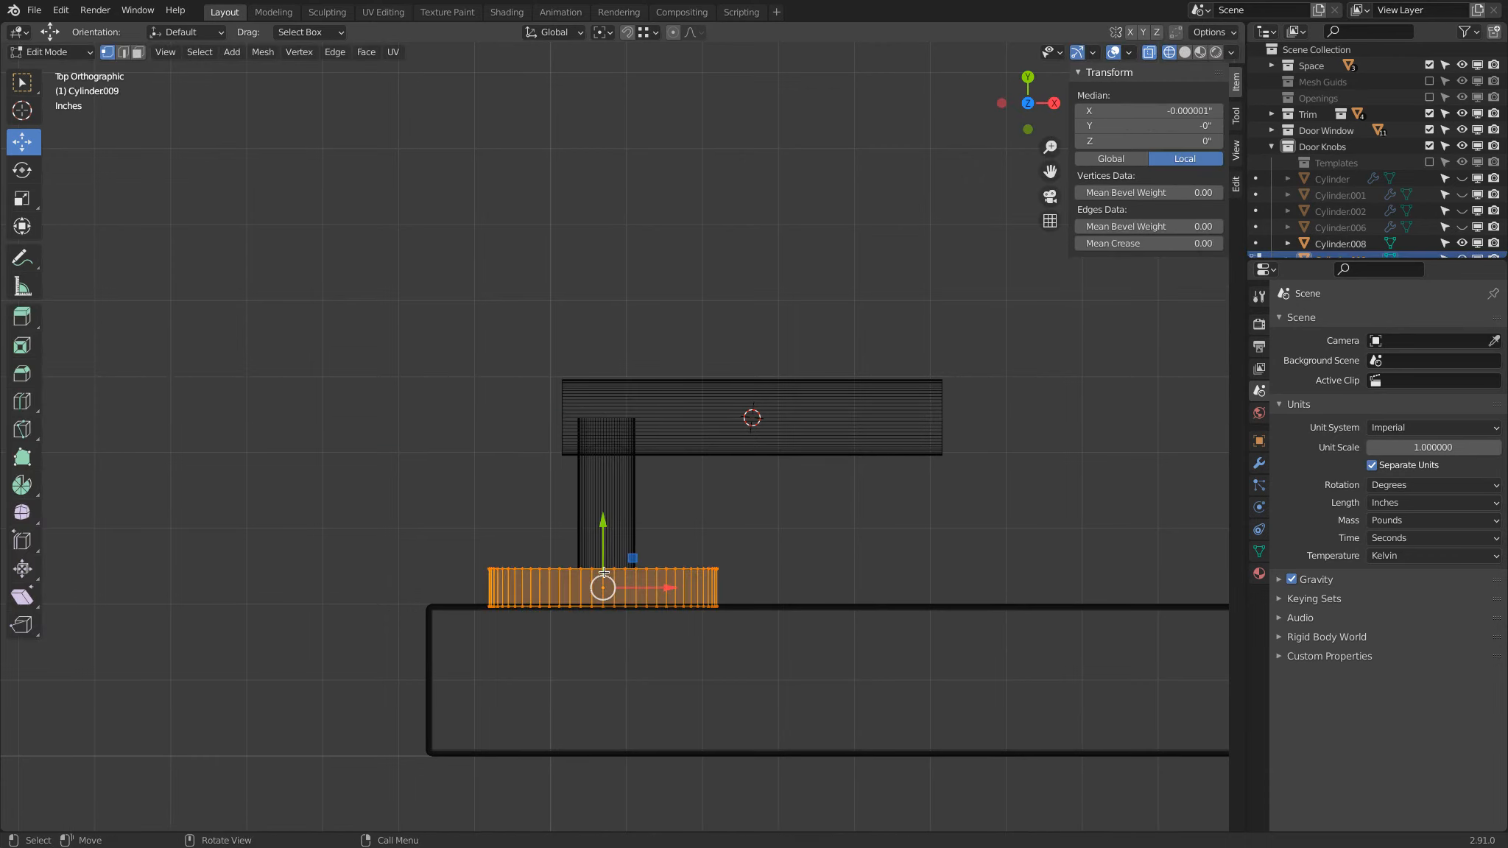
click(439, 560)
drag(445, 549, 729, 585)
key(shift+s)
click(753, 633)
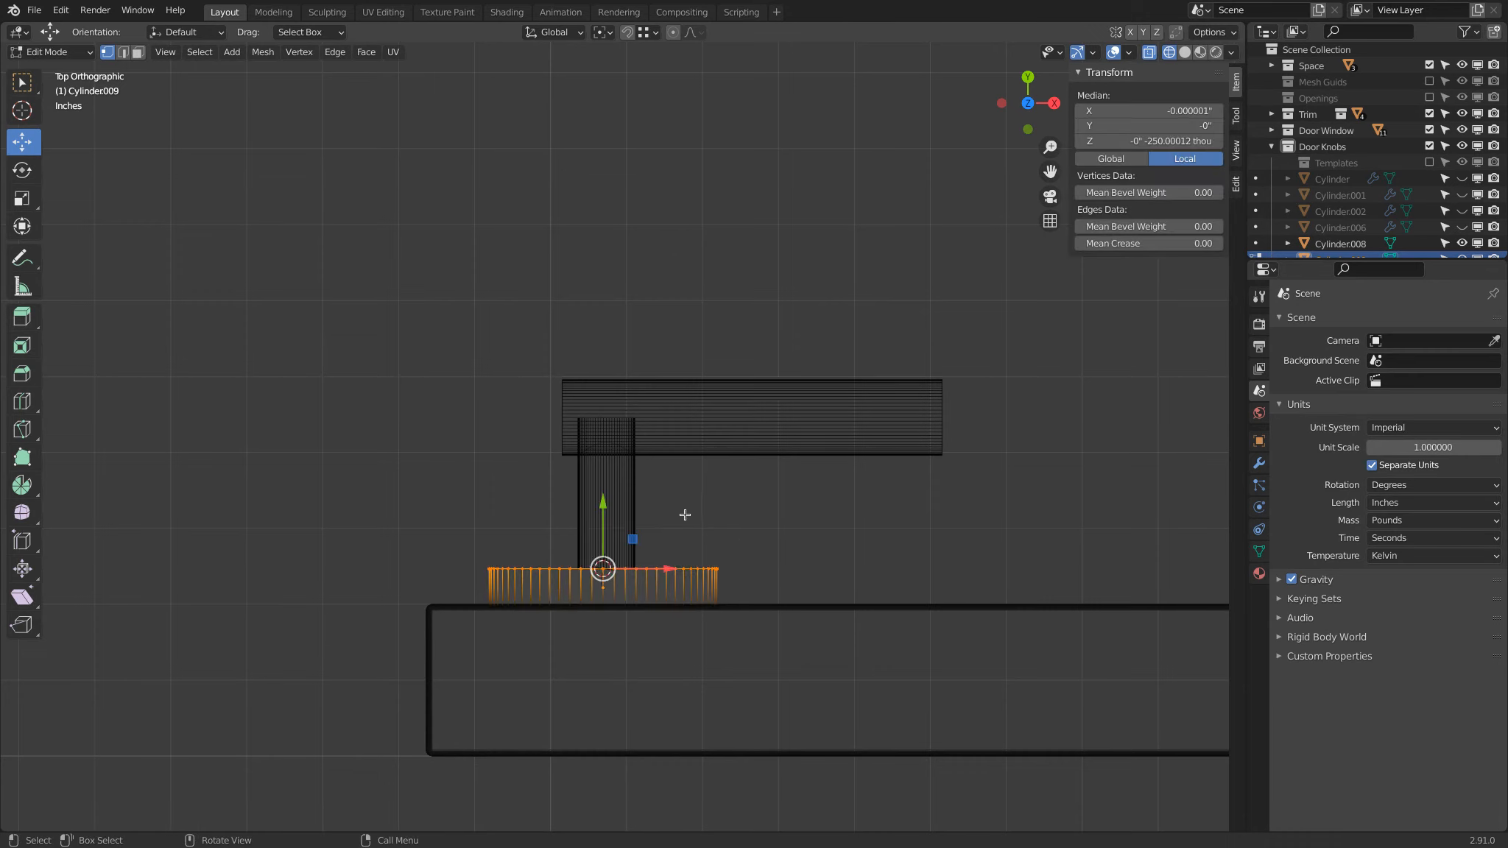
Step: Set the disc's origin to the 3D cursor
key(Tab)
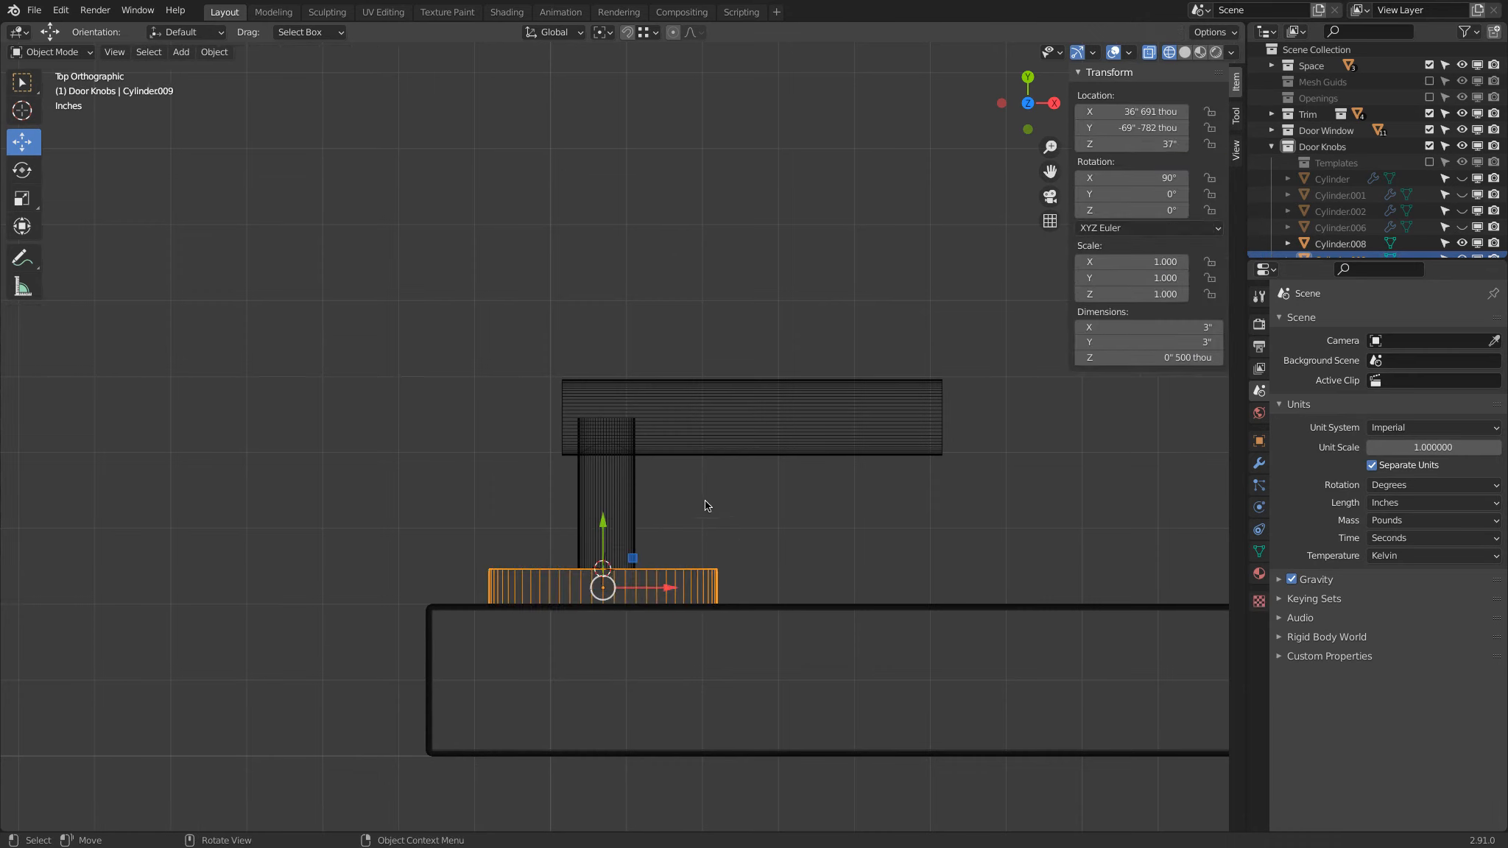
right_click(719, 506)
mouse_move(719, 506)
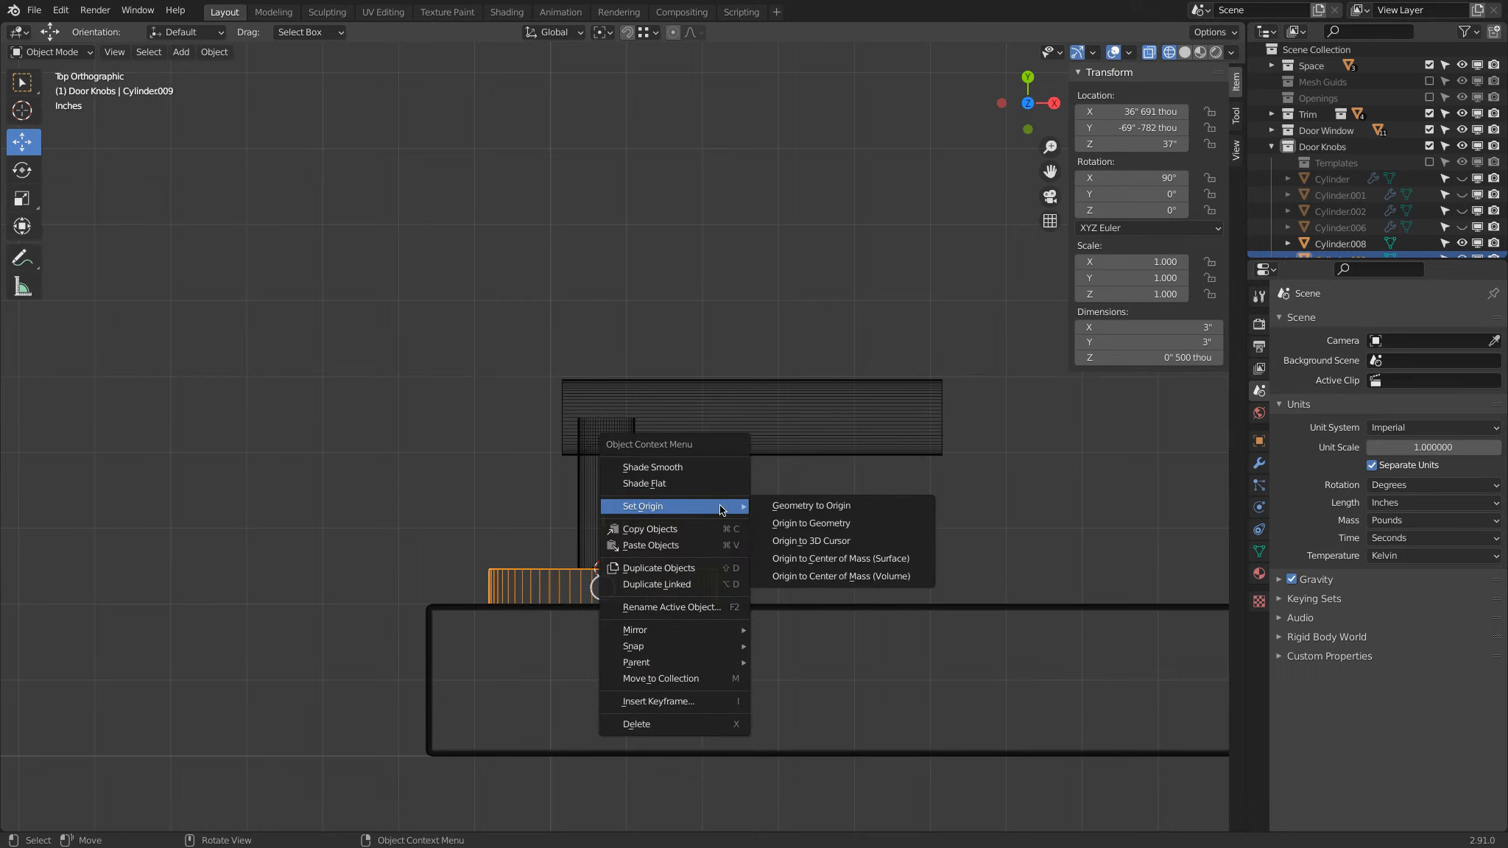
click(812, 544)
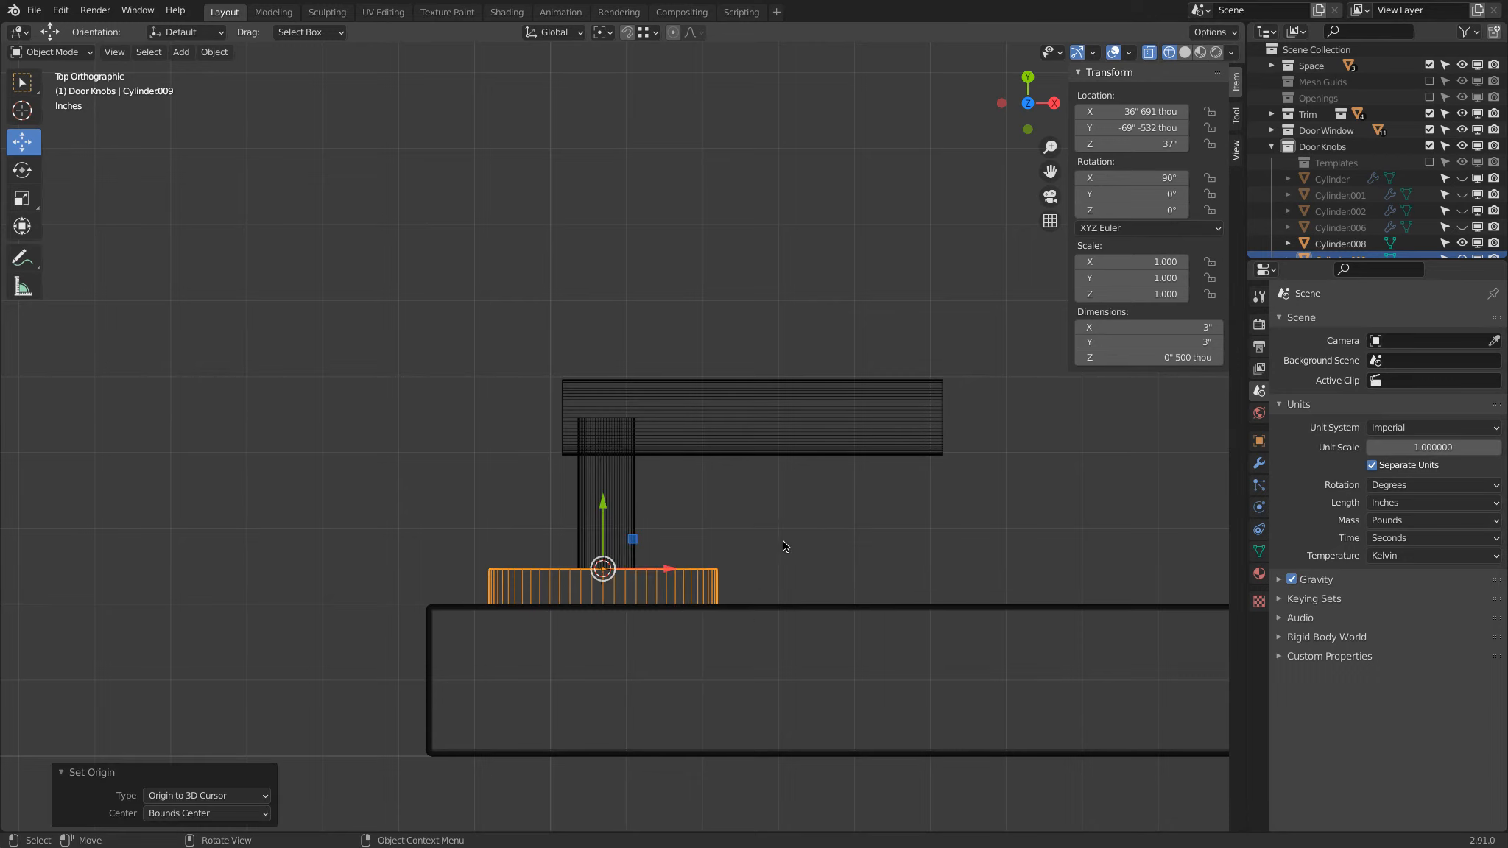
Step: Snap the stem cylinder to the 3D cursor, rotate it 180° about Z and return to solid shading
click(632, 483)
key(shift+s)
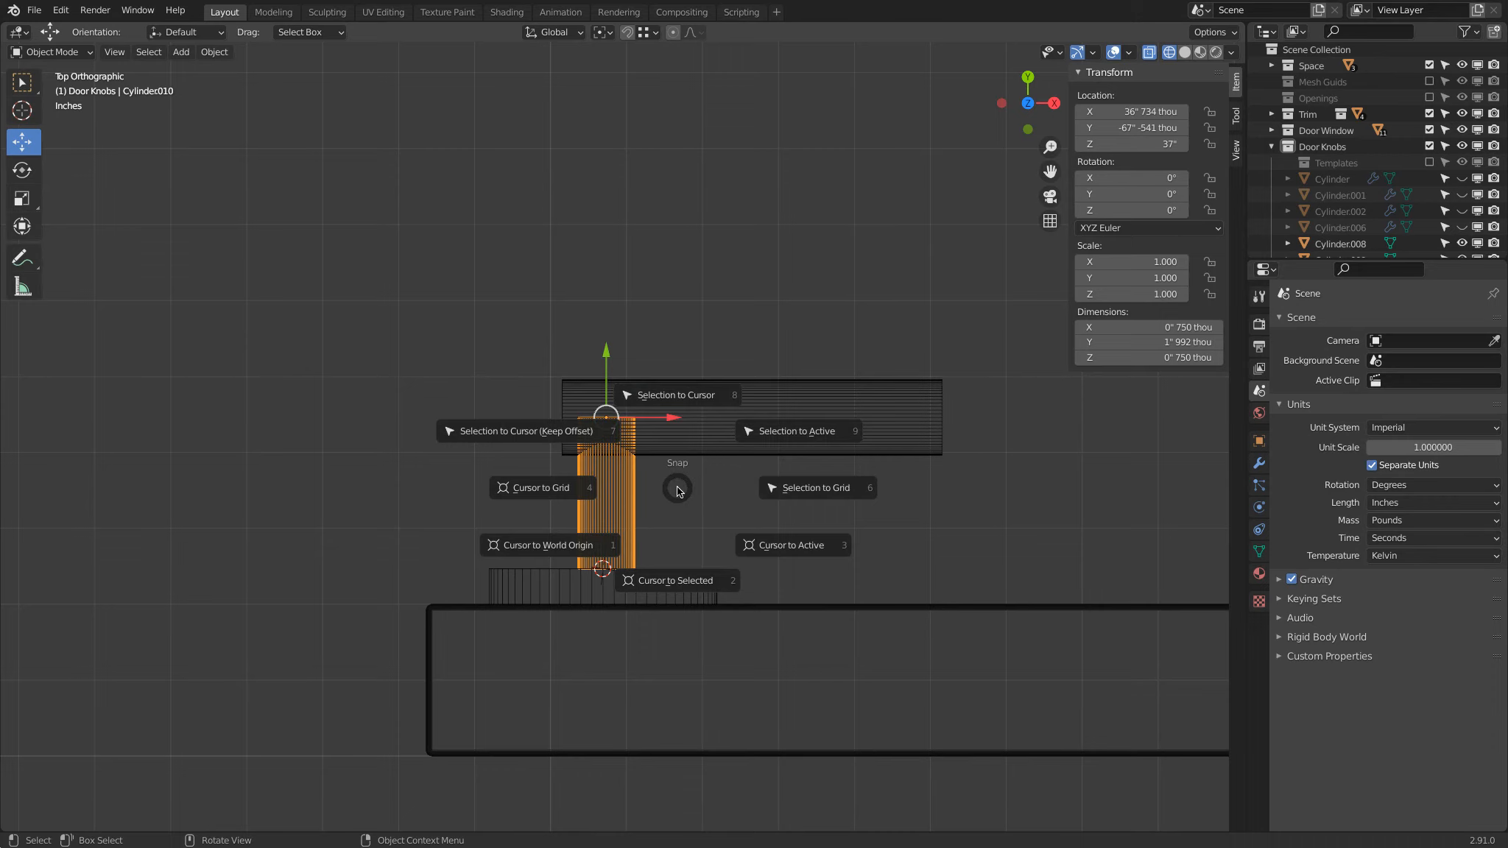
click(690, 398)
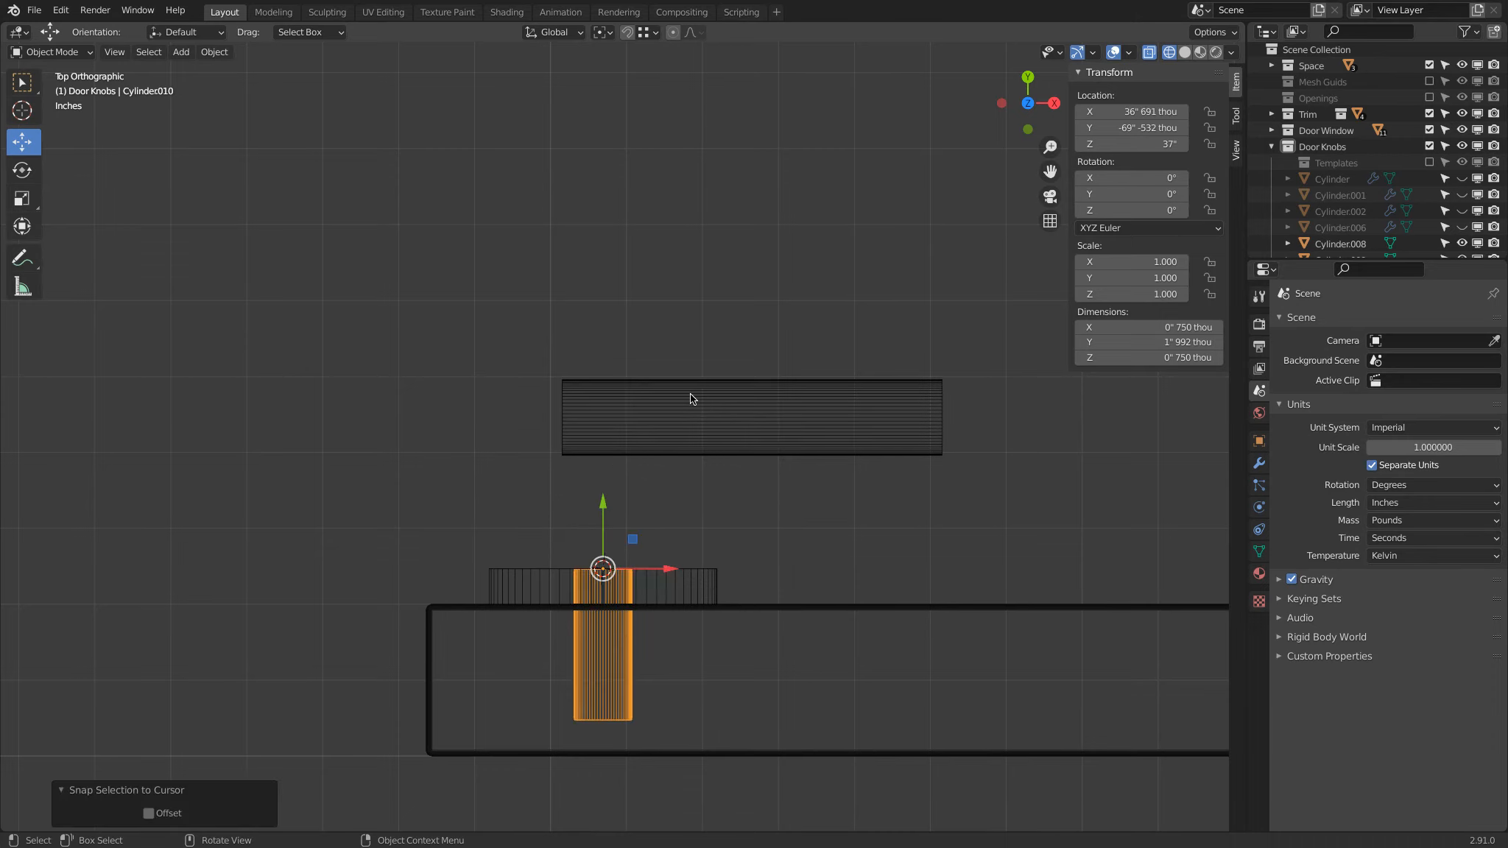
text(r180)
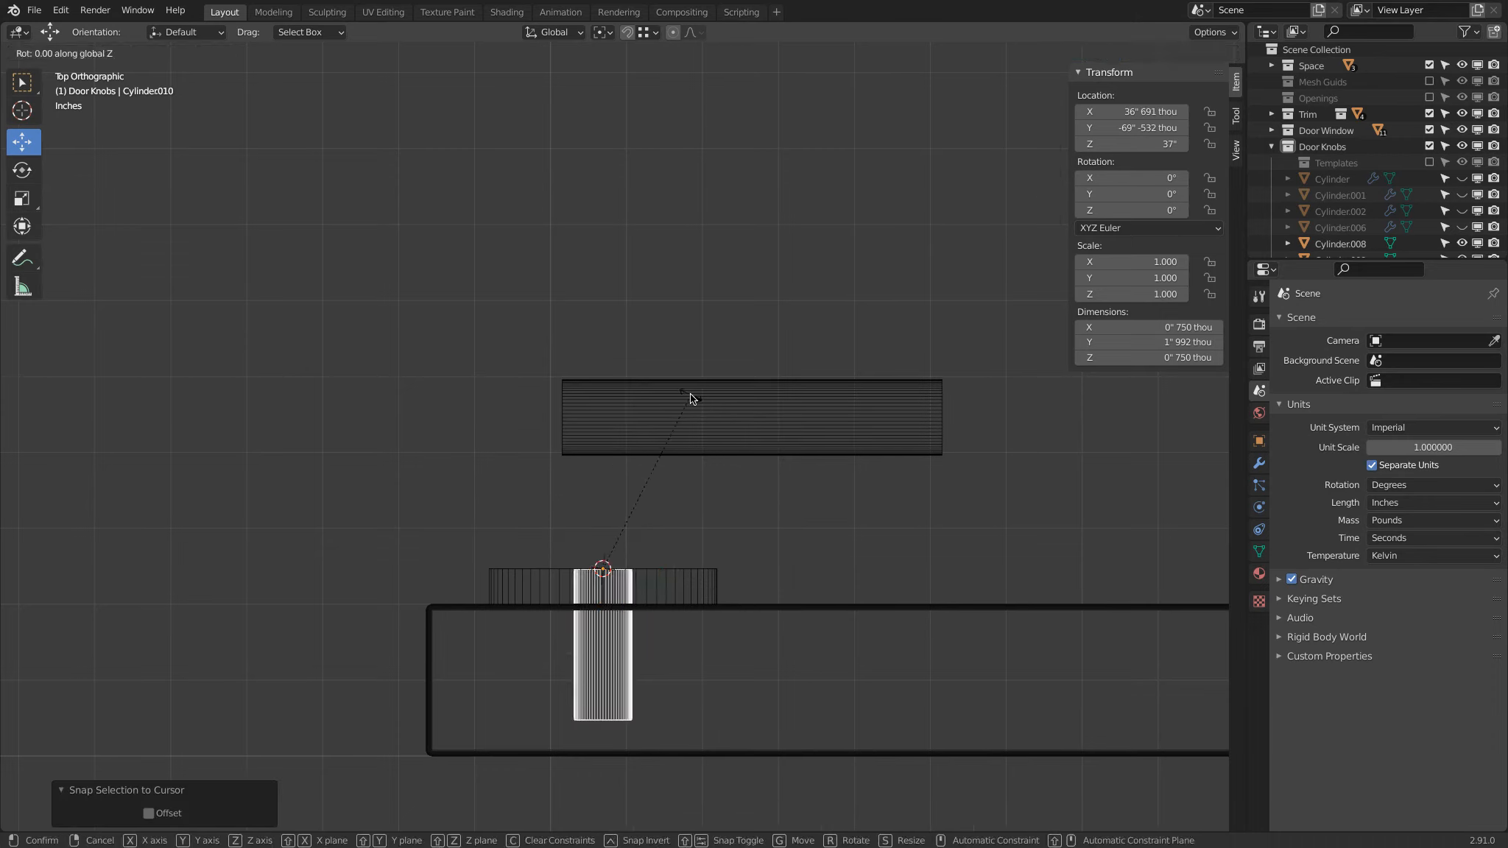
key(Return)
key(z)
click(1432, 489)
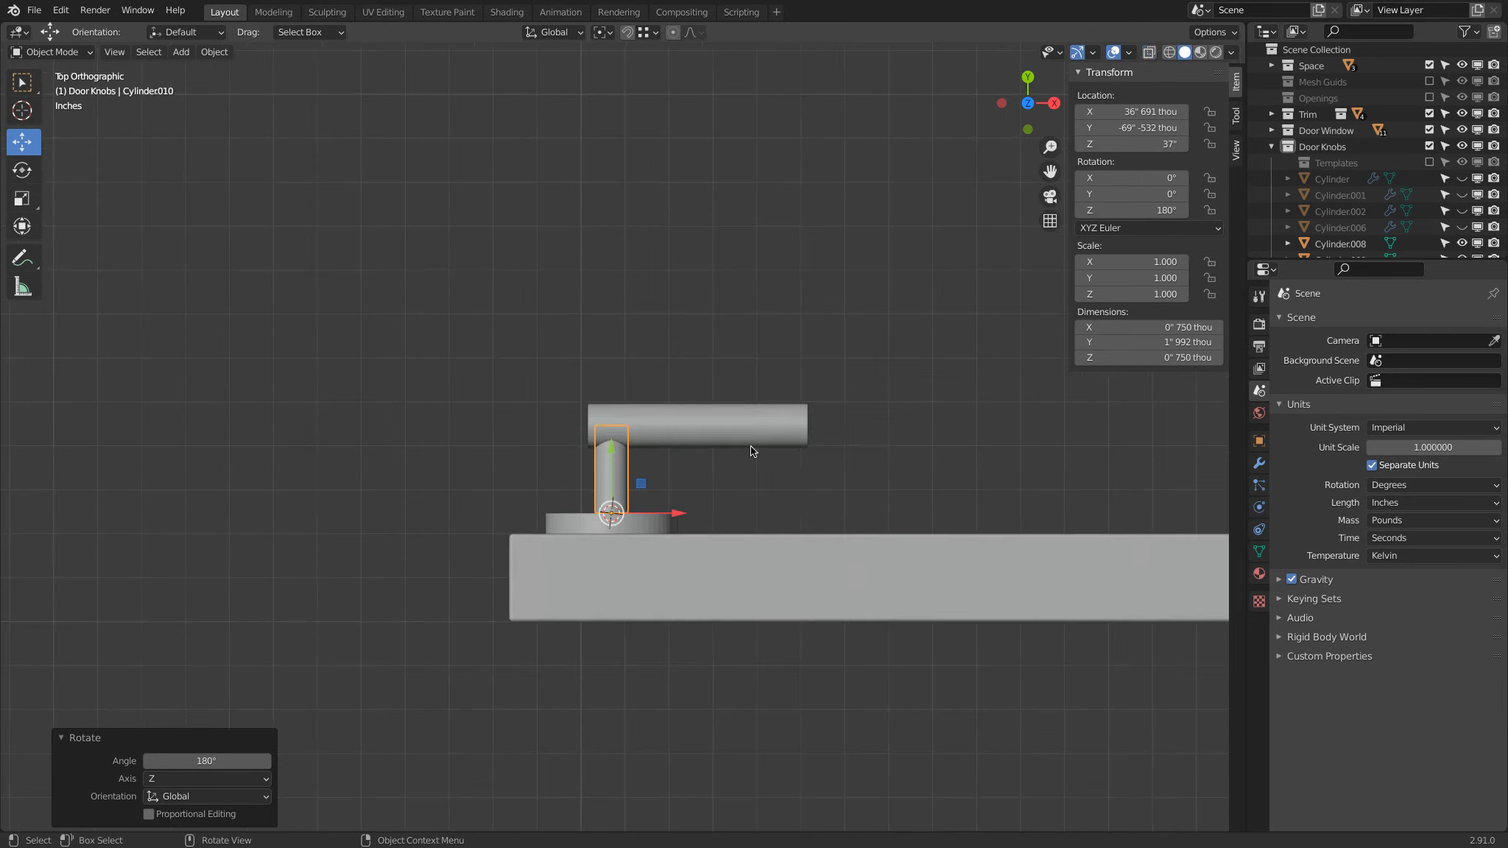
Step: Shade the disc, stem and handle cylinders smooth and enable Auto Smooth for all of them
mouse_move(448, 481)
middle_down()
mouse_move(697, 377)
mouse_move(765, 424)
mouse_move(760, 193)
middle_up()
scroll(765, 425, down, 4)
shift+middle_drag(639, 499, 490, 399)
scroll(663, 357, up, 4)
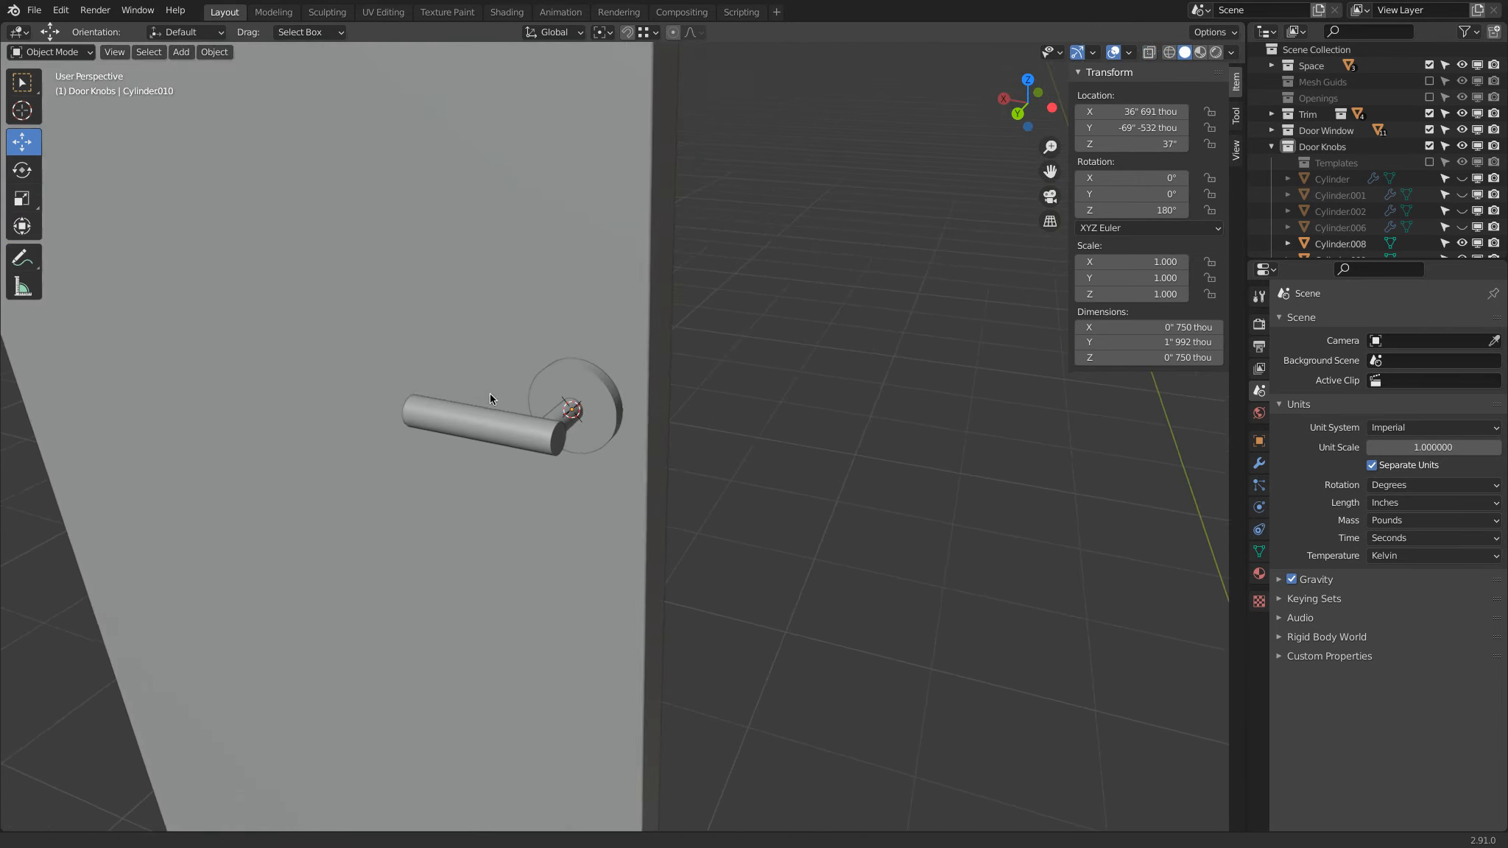
click(570, 376)
scroll(644, 367, up, 3)
scroll(601, 335, up, 1)
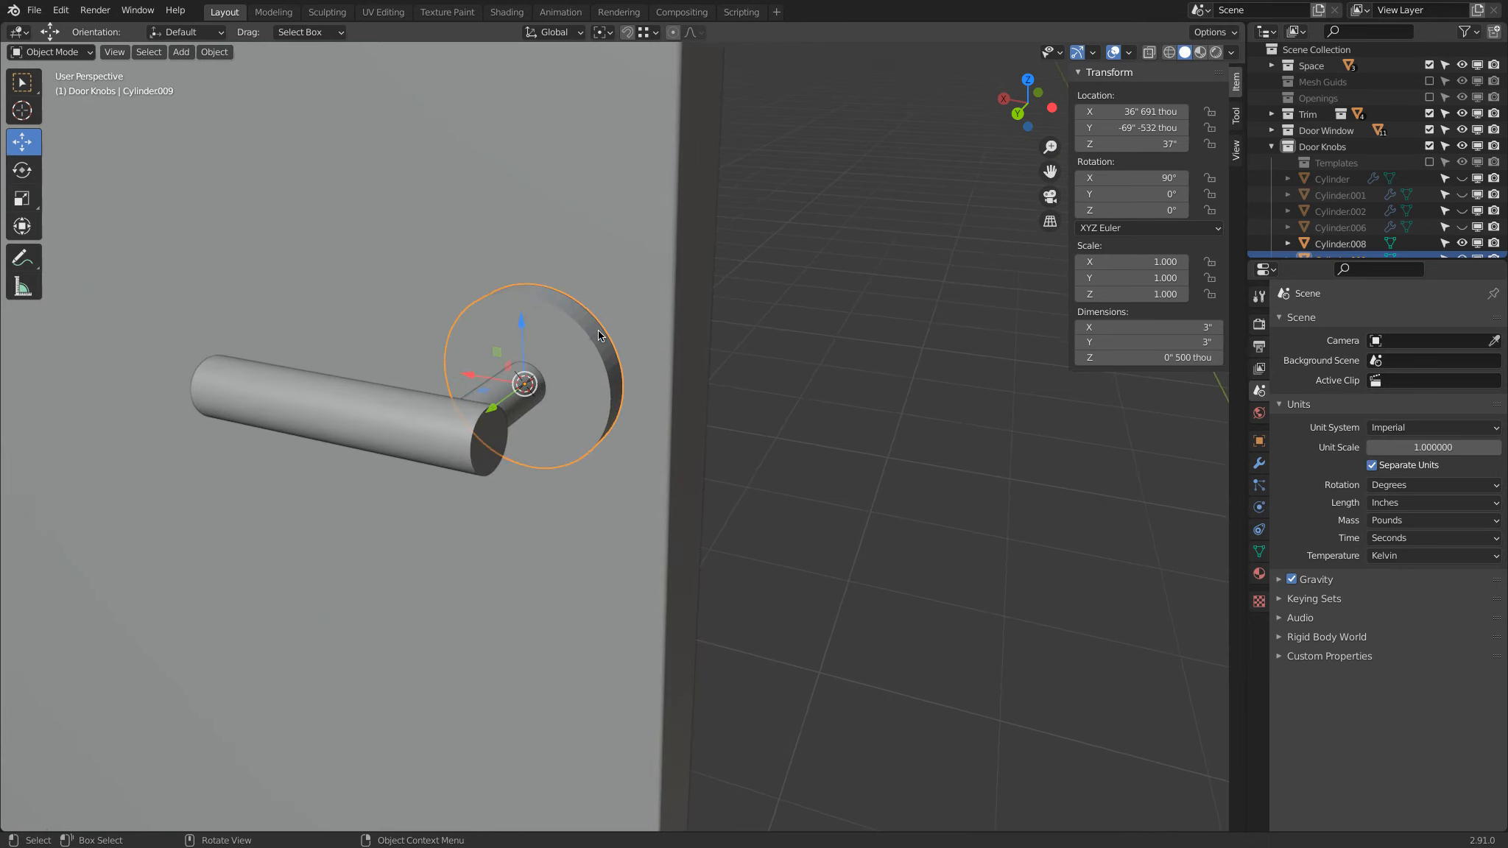
shift+click(380, 403)
right_click(380, 402)
click(379, 364)
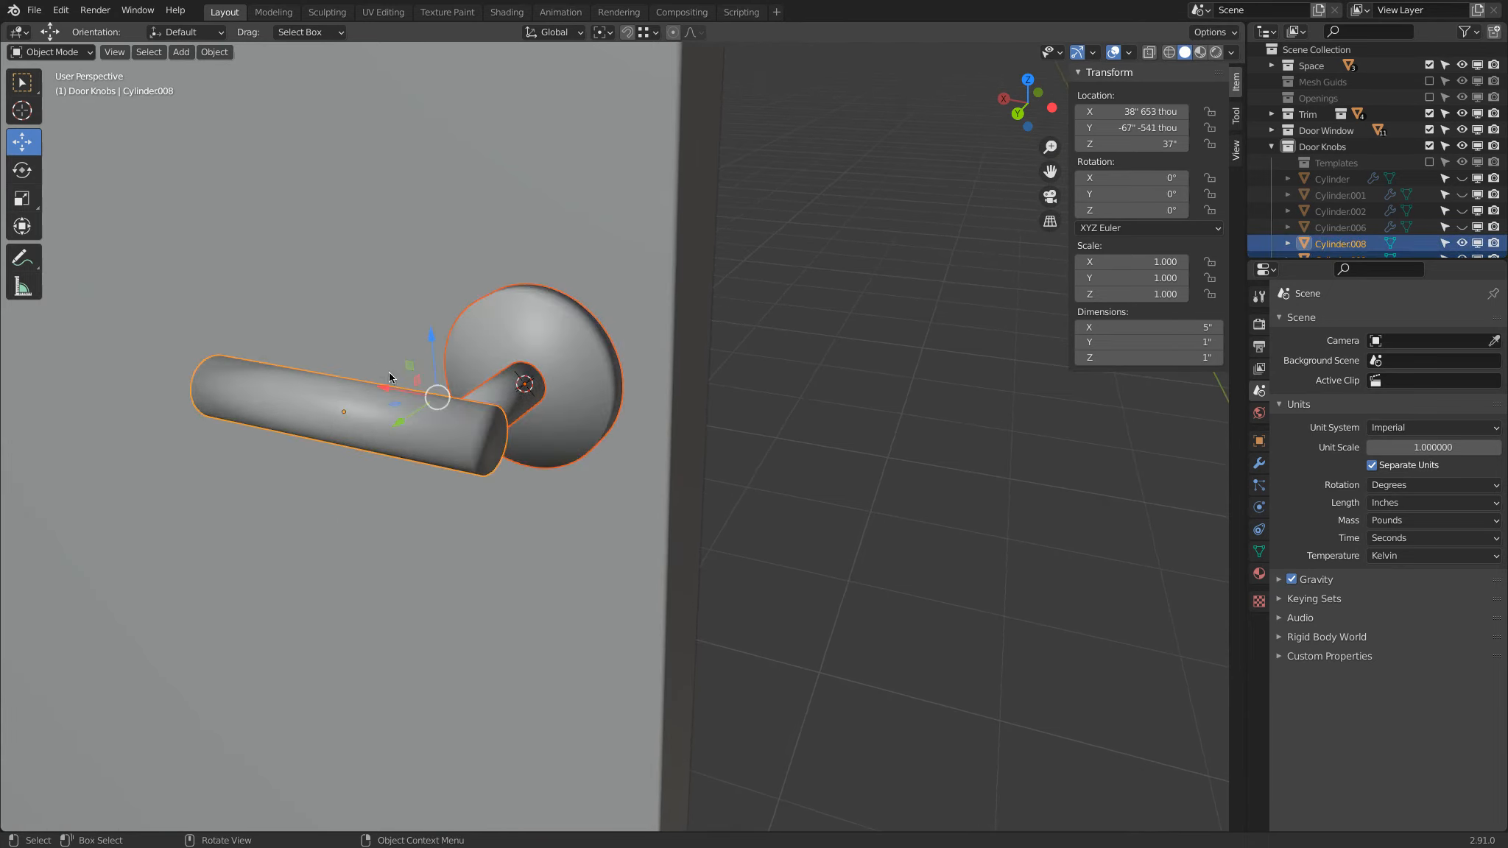
click(1259, 550)
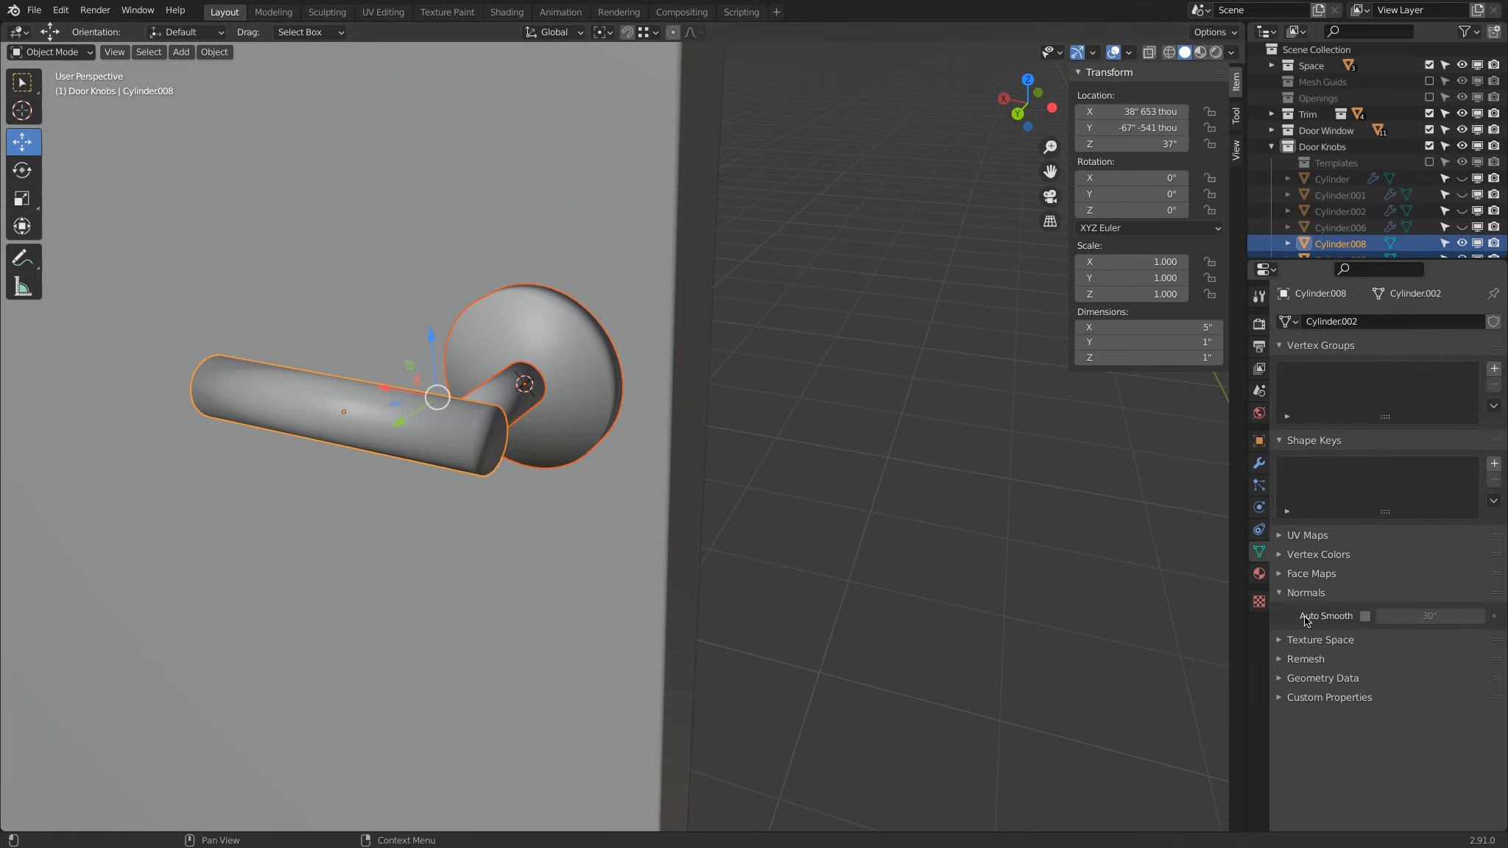
click(1365, 615)
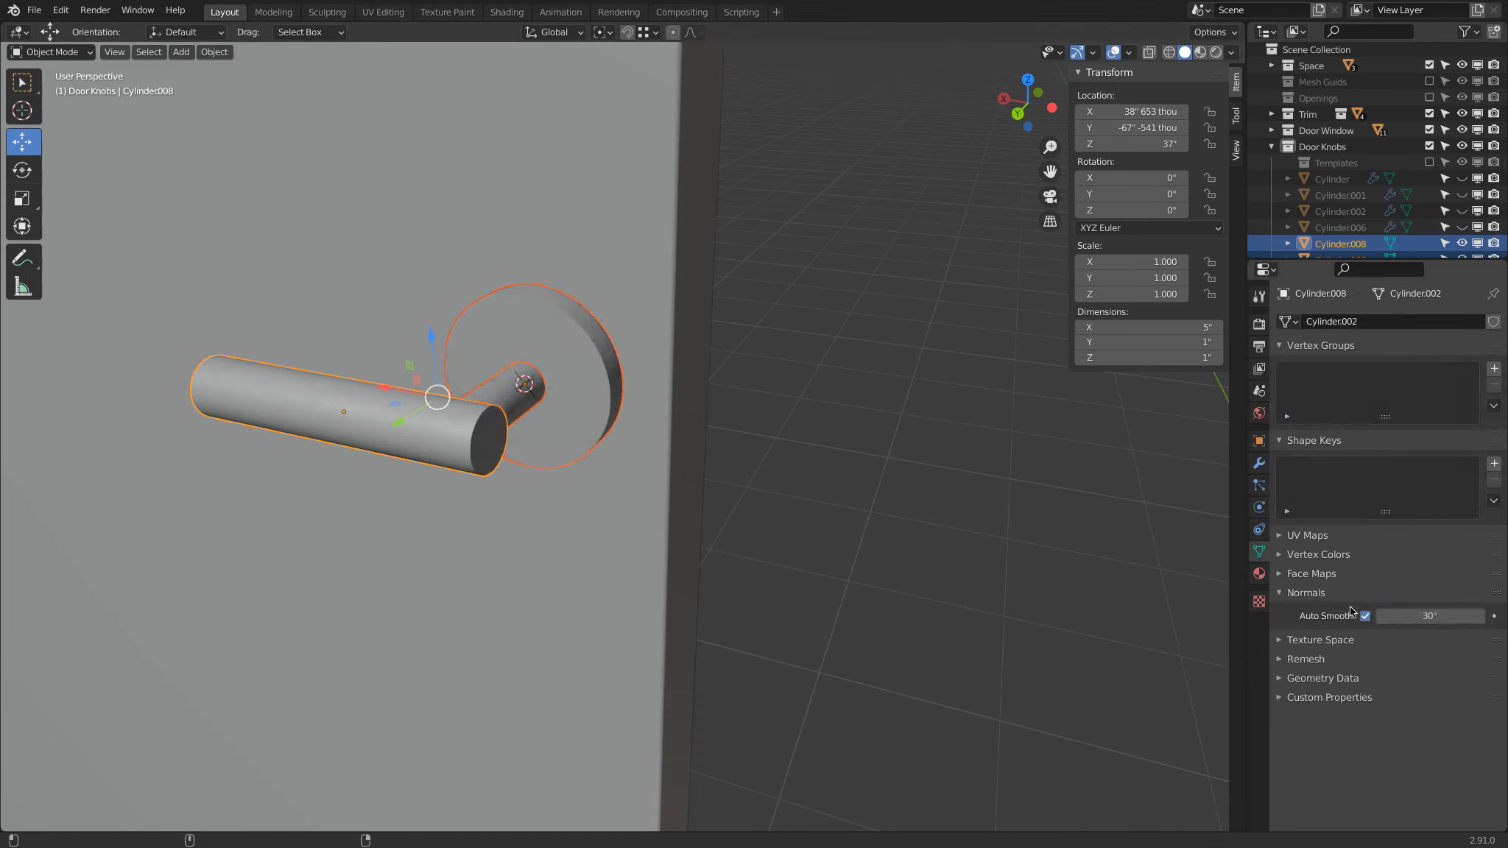
Step: Set the mean bevel weight of the edges around the disc's outer face to 1.00
click(480, 424)
click(487, 324)
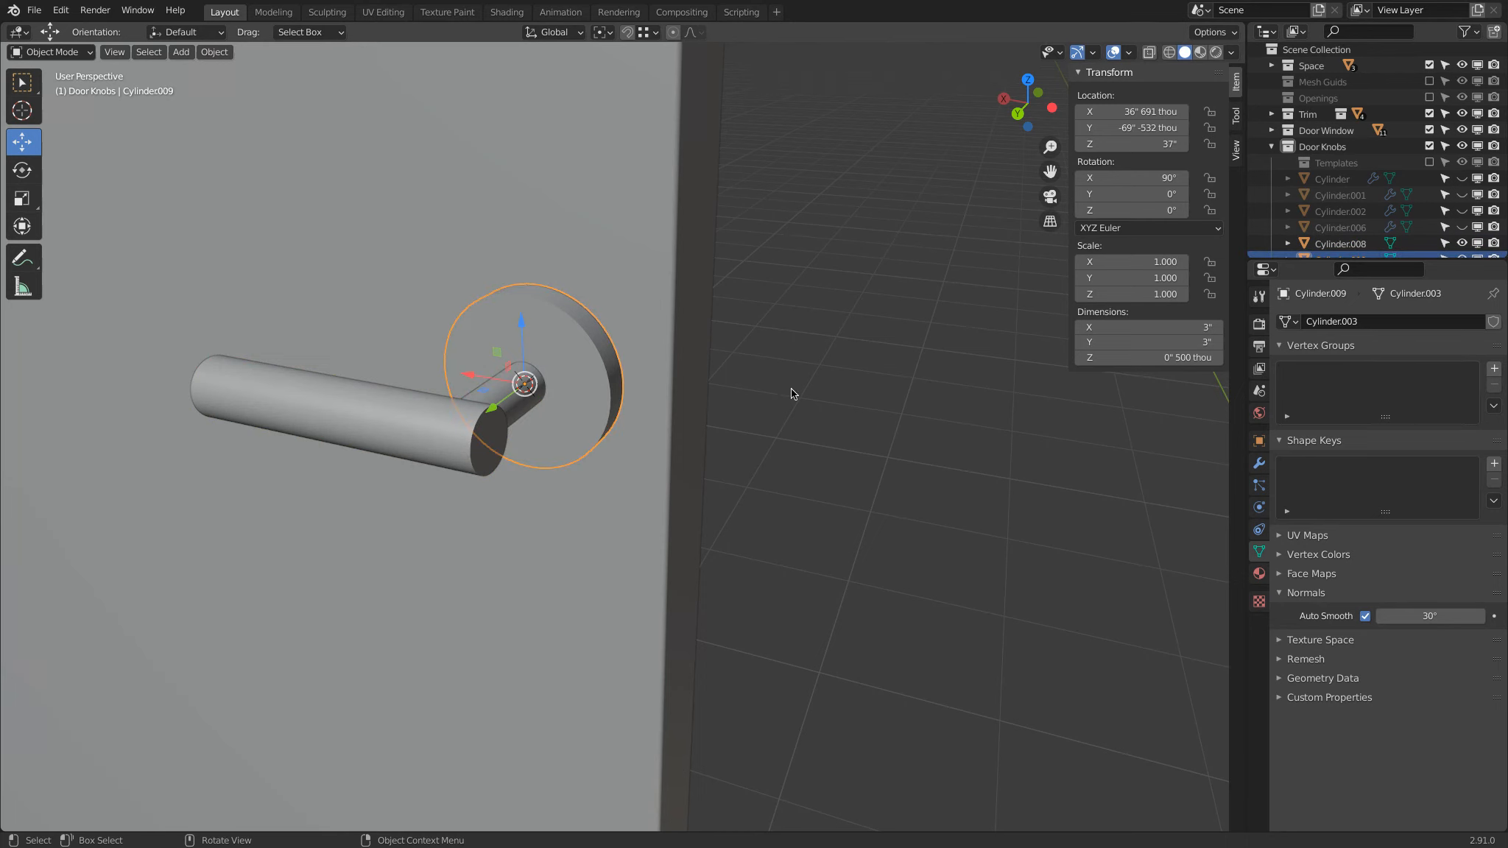
key(Tab)
alt+click(585, 334)
key(shift+z)
key(shift+z)
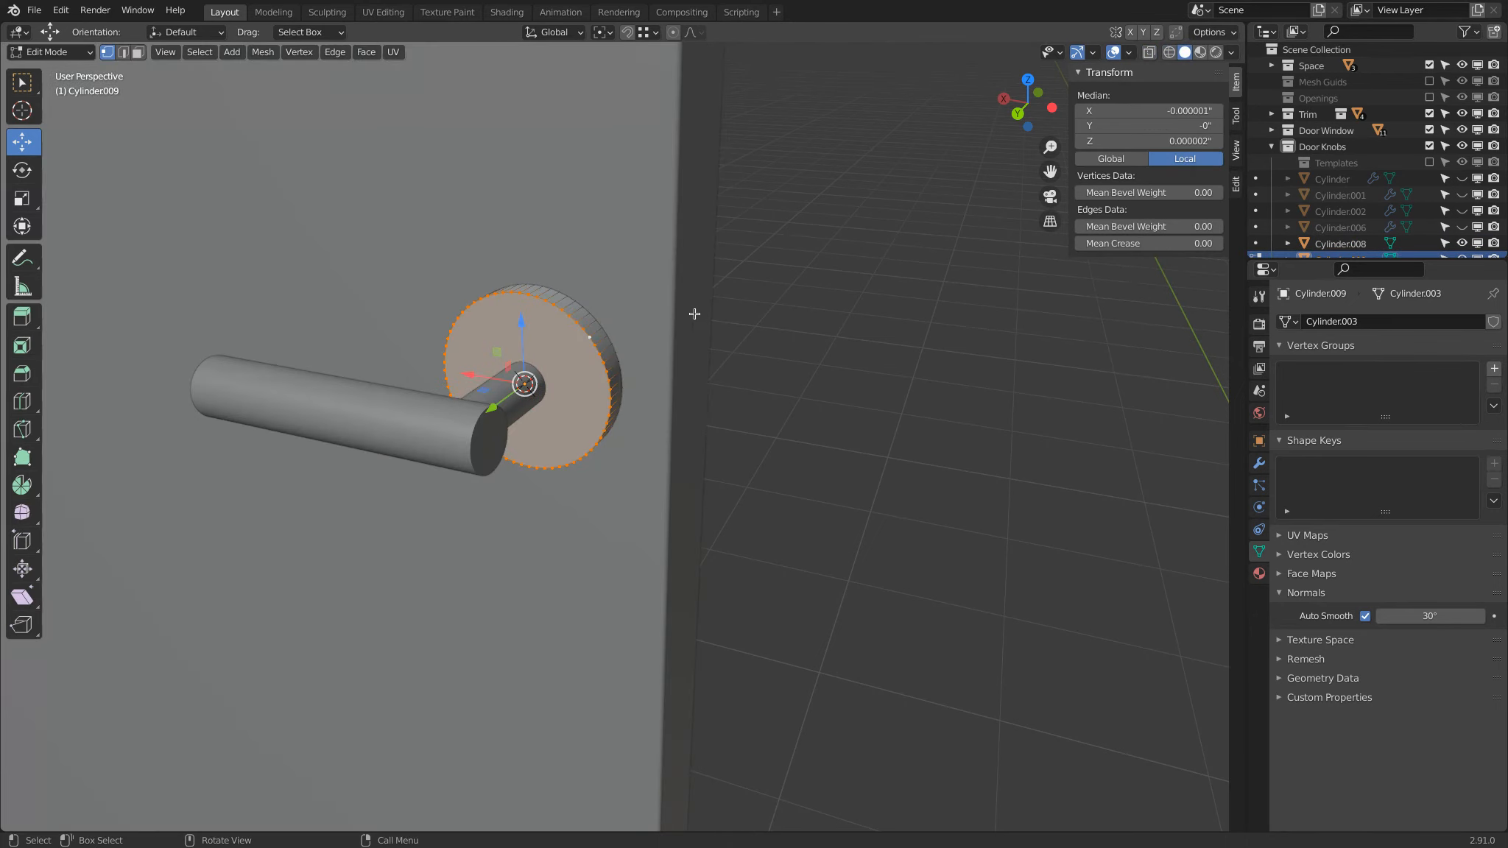
drag(1126, 226, 1504, 226)
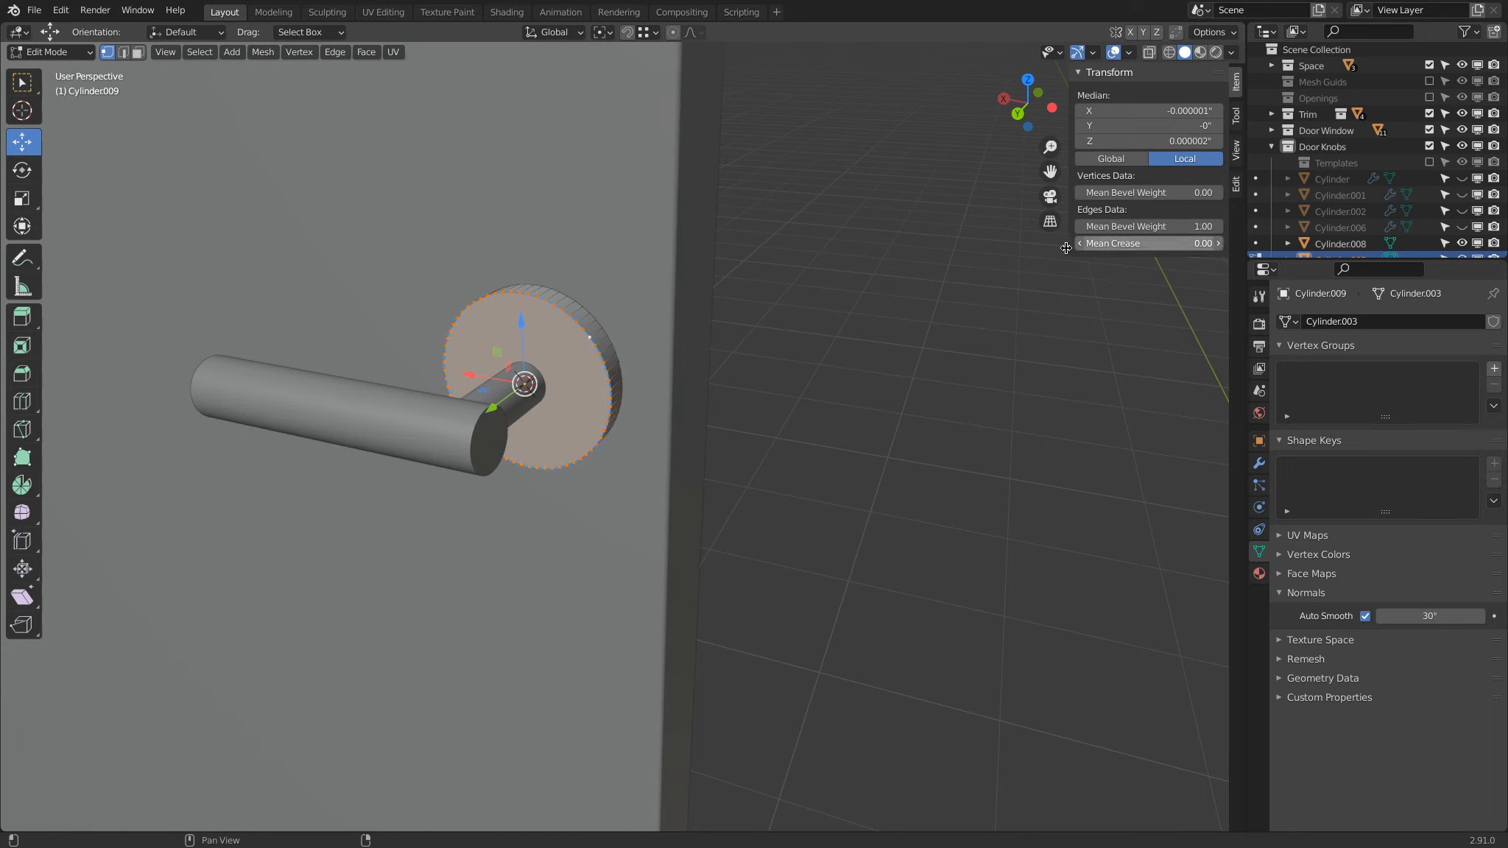
Step: Add a Bevel modifier to the disc with an amount of 2 mm
click(1258, 465)
click(1314, 321)
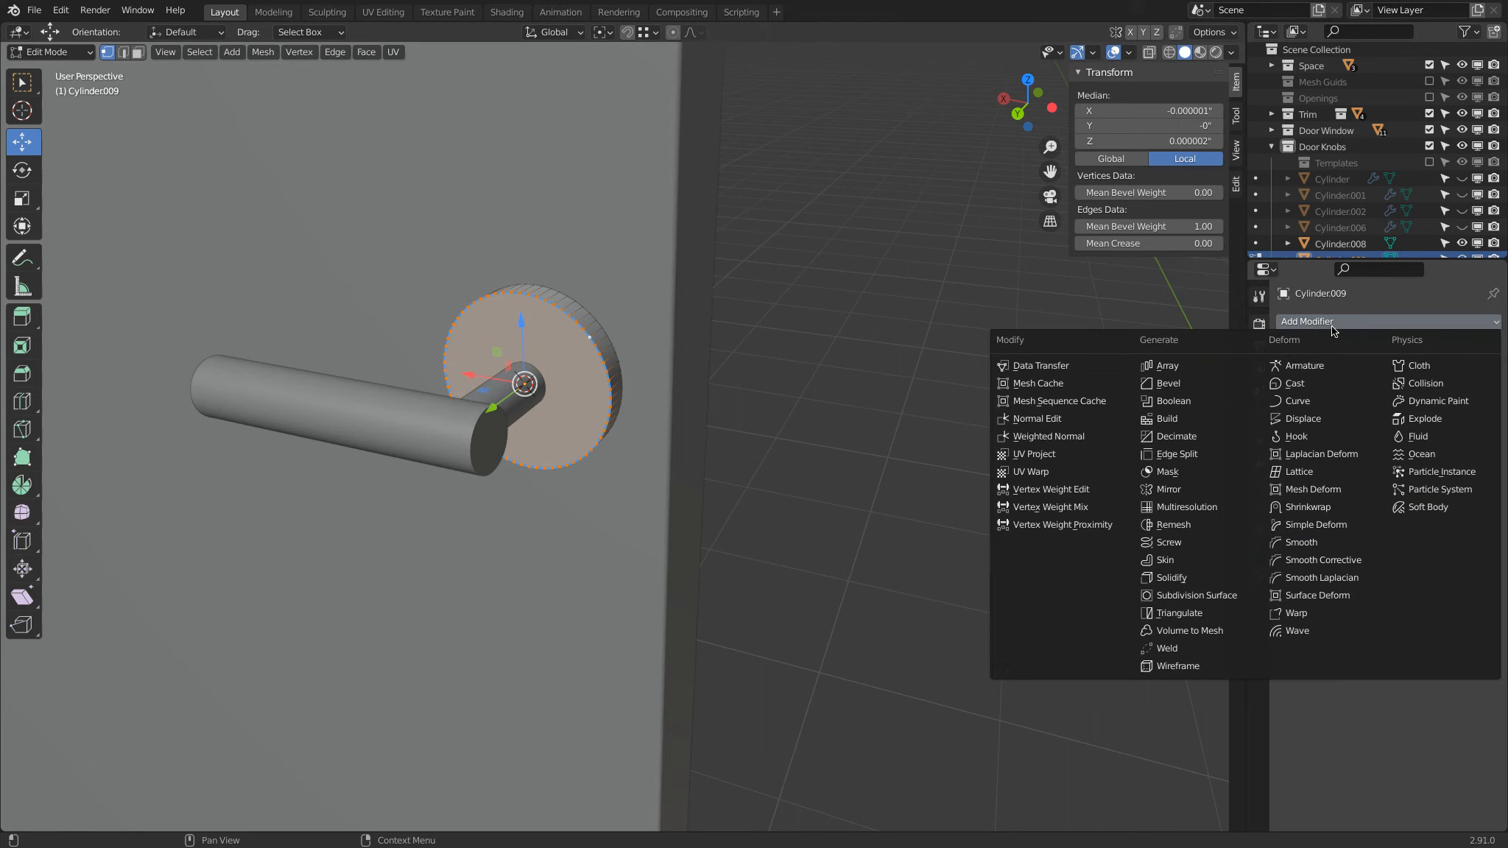
click(1193, 384)
click(1407, 408)
text(2mm)
key(Return)
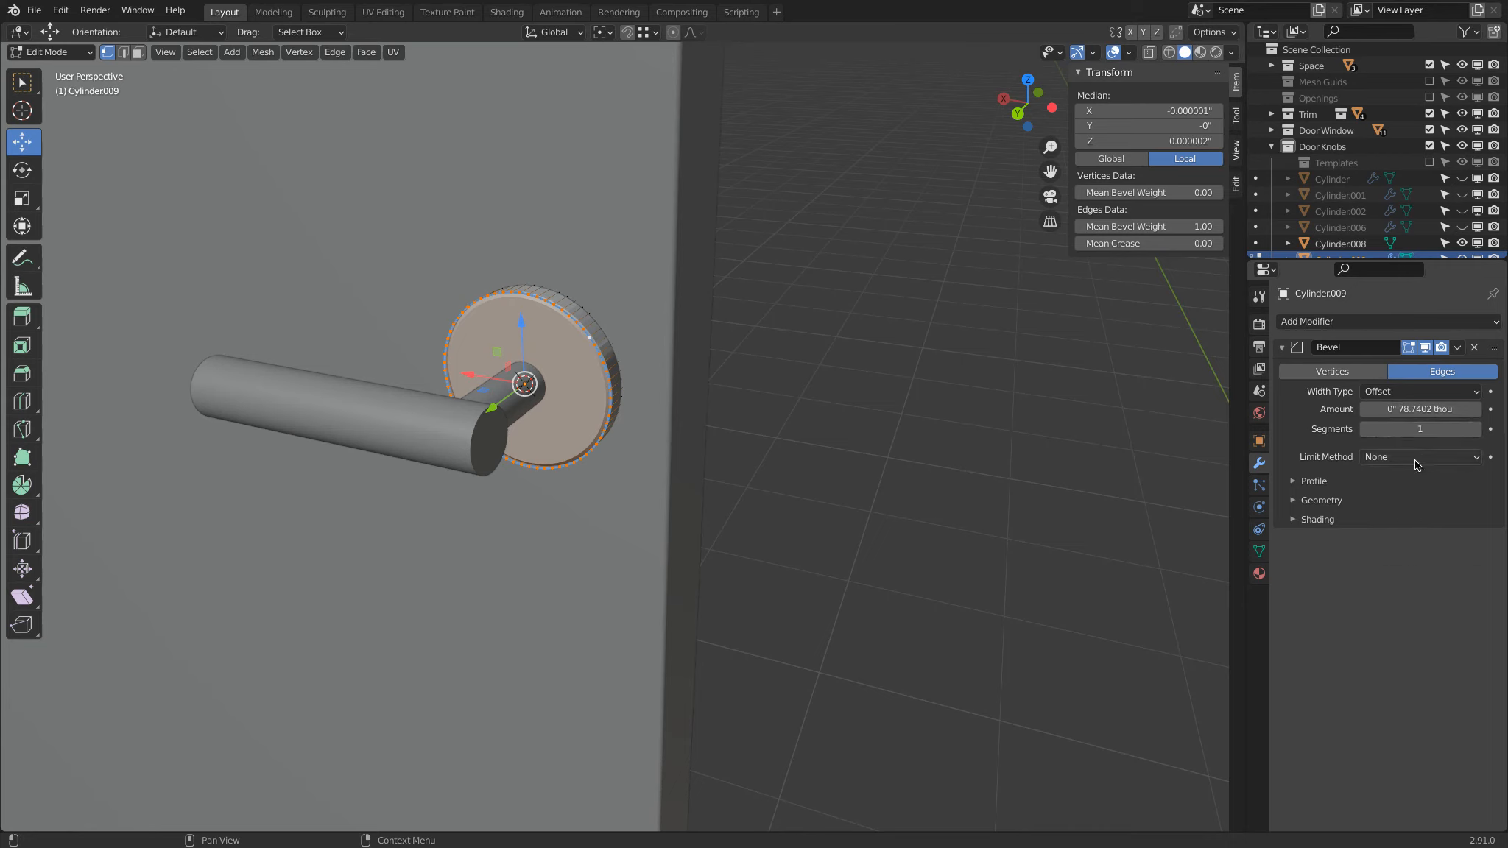
Step: Limit the disc's bevel by Weight and set it to 10 segments
click(1406, 457)
click(1404, 515)
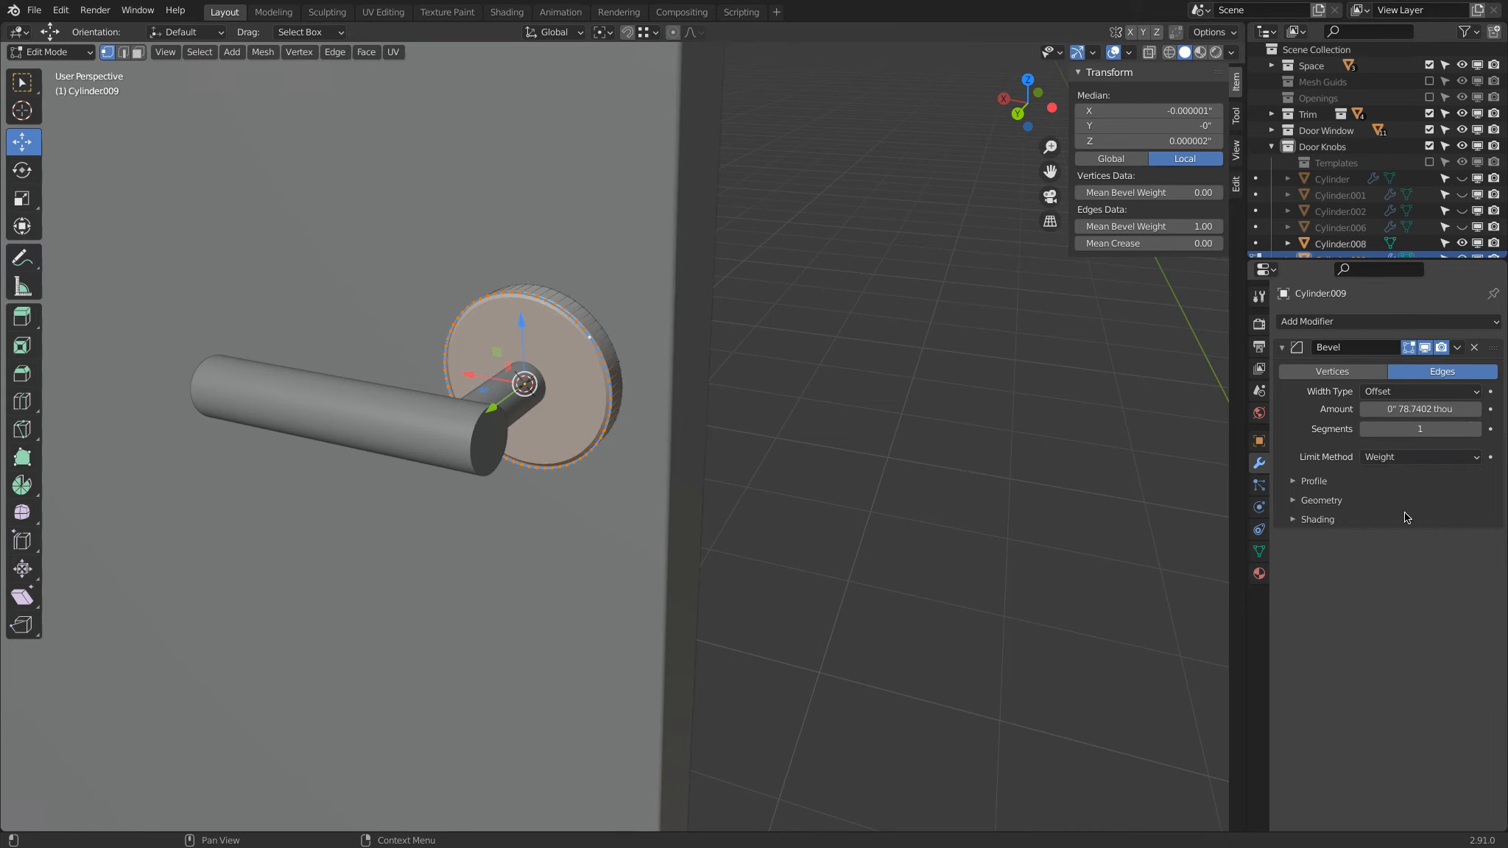
key(Tab)
click(1411, 430)
text(10)
key(Return)
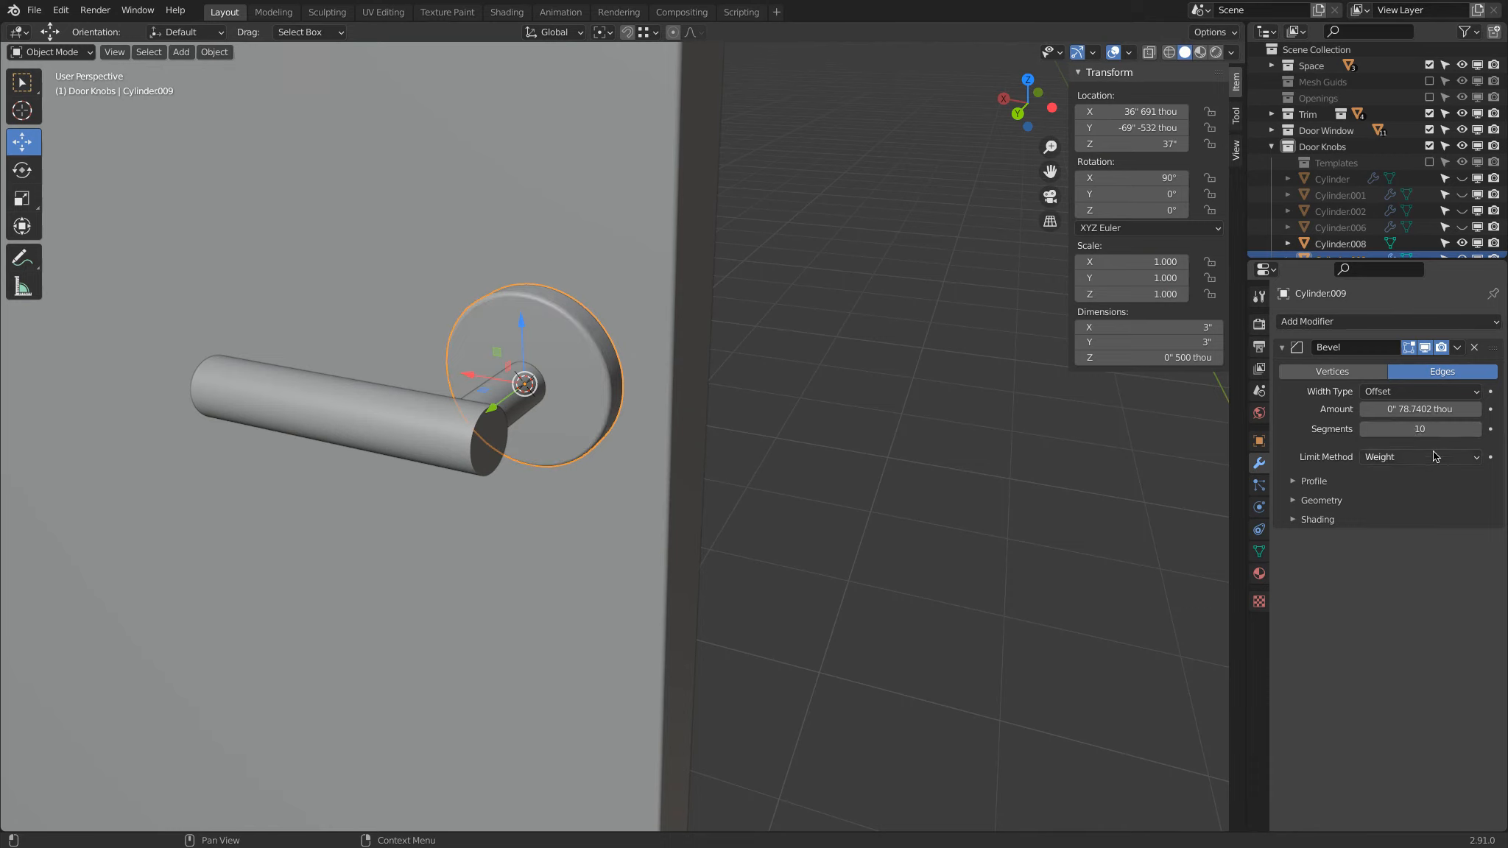
Step: Set the mean bevel weight of the edges around both end faces of the handle cylinder to 1.00
click(281, 385)
middle_drag(278, 385, 918, 461)
key(Tab)
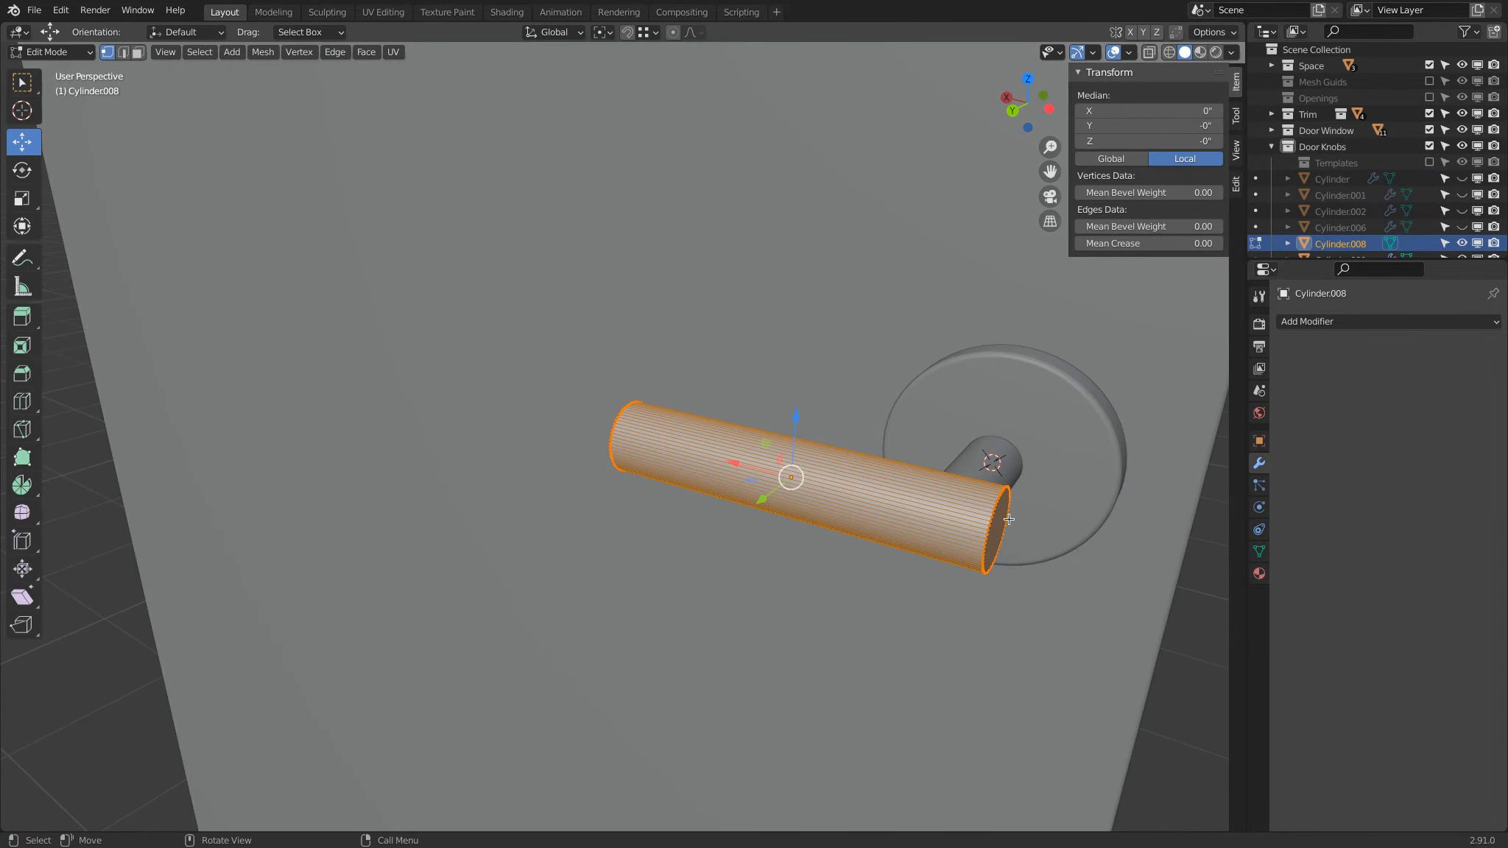
click(138, 52)
click(999, 527)
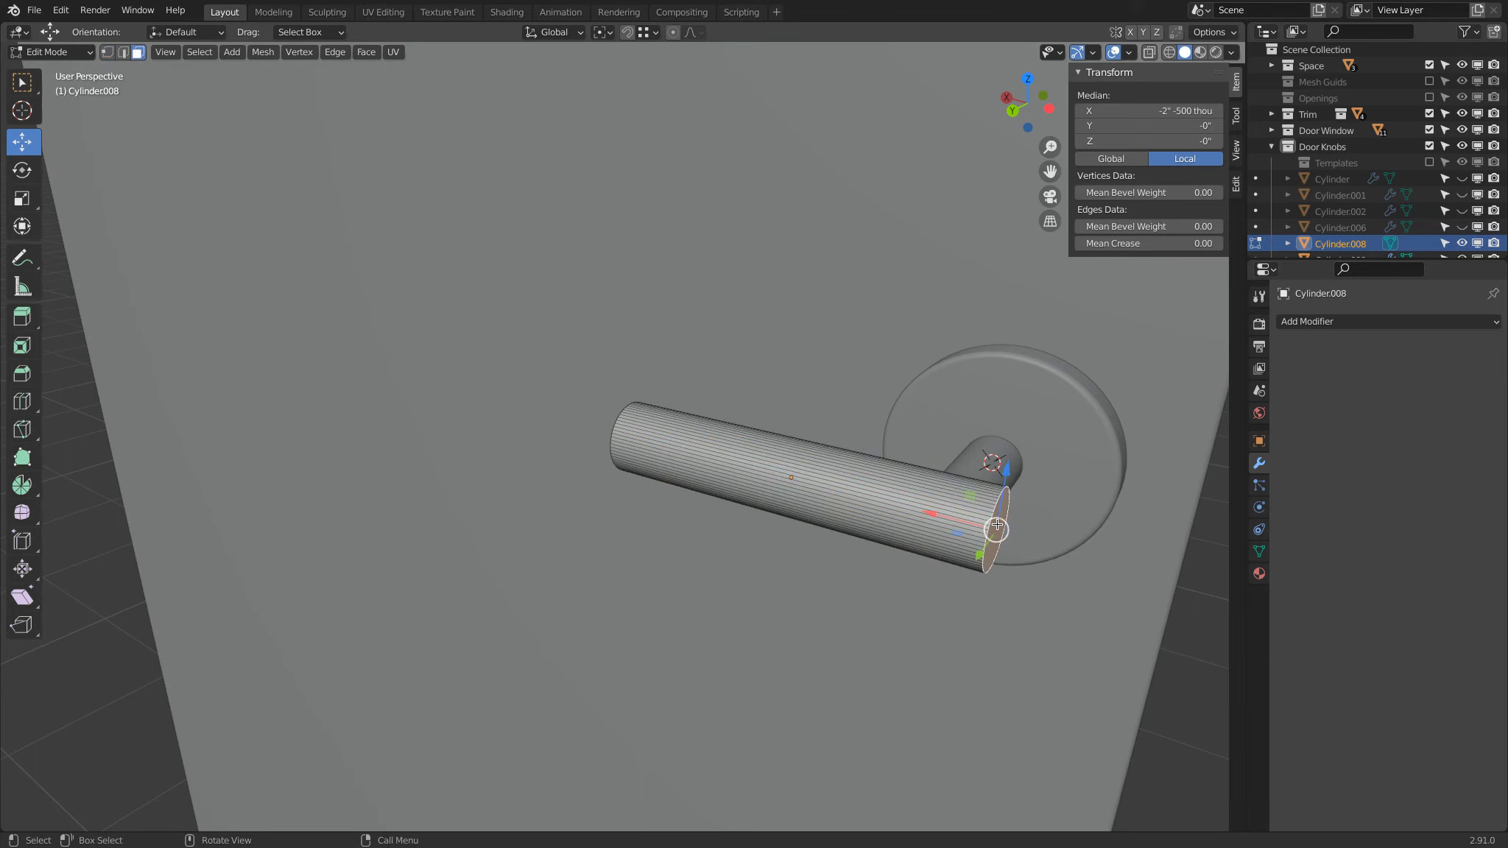
click(1138, 226)
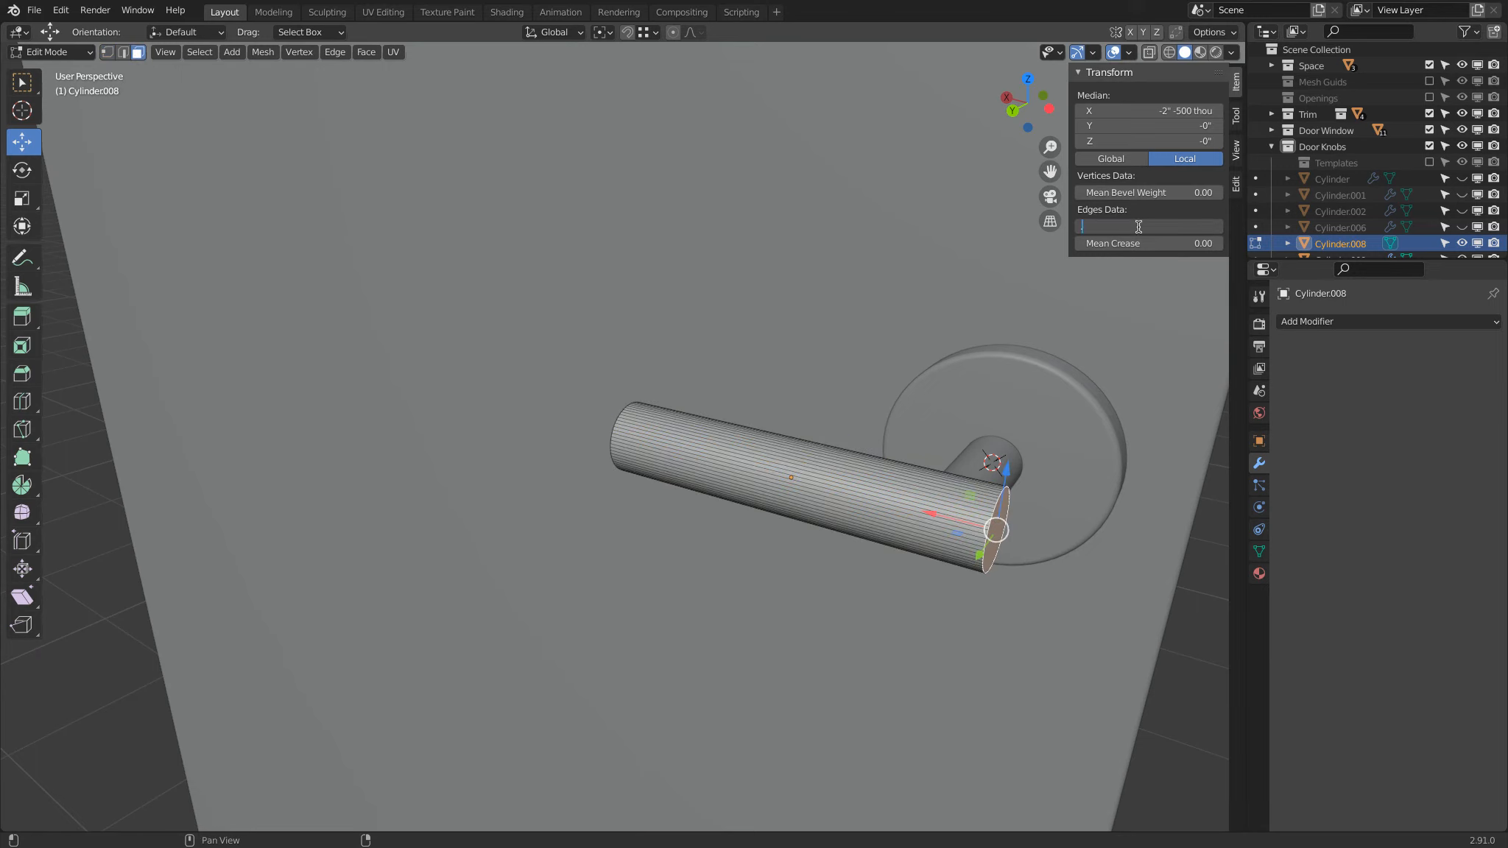
key(Return)
middle_drag(605, 475, 945, 352)
click(582, 492)
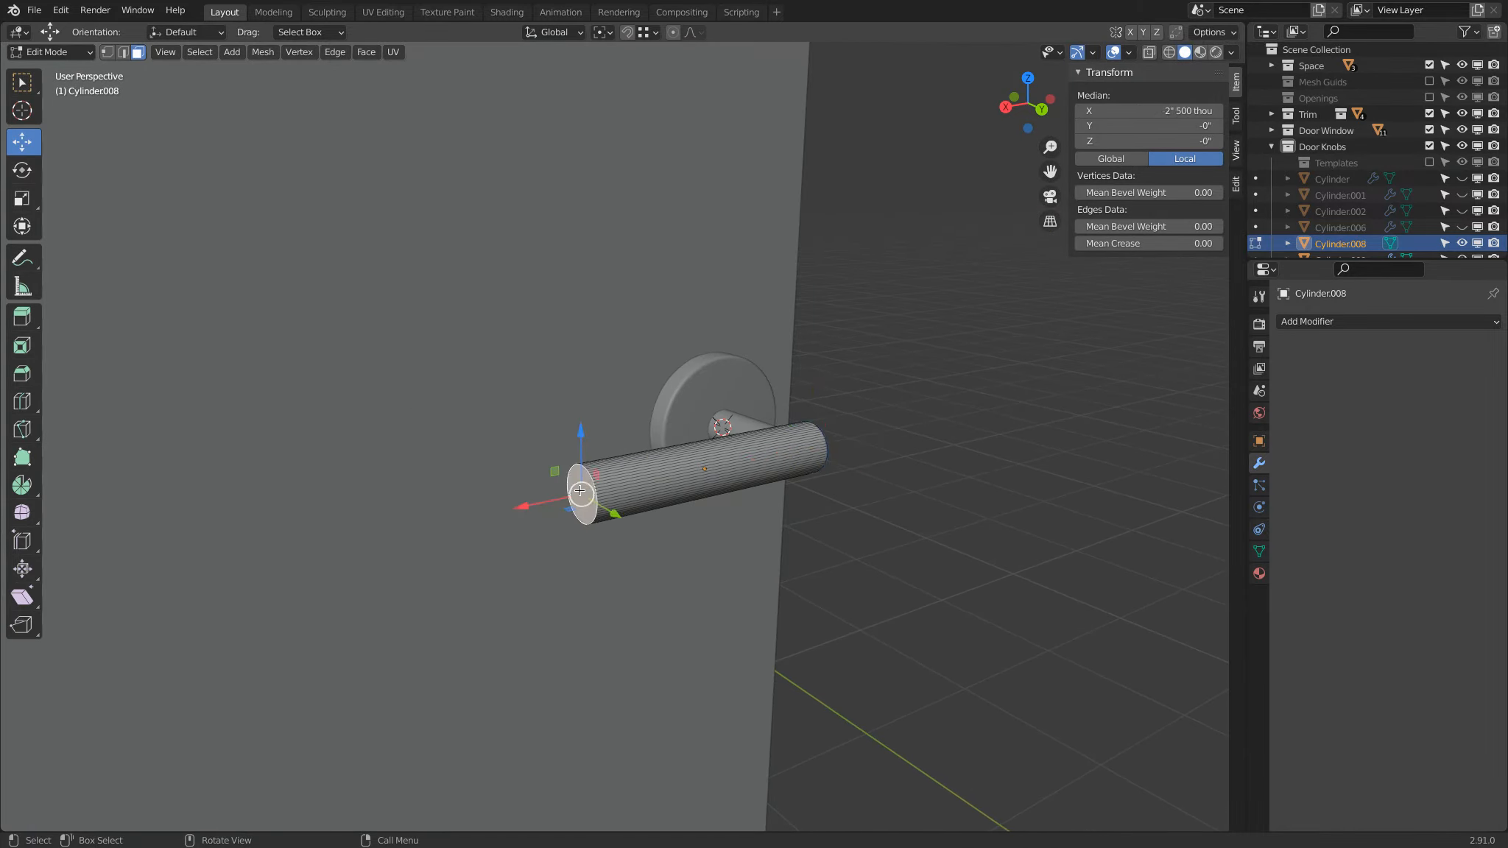
click(1166, 227)
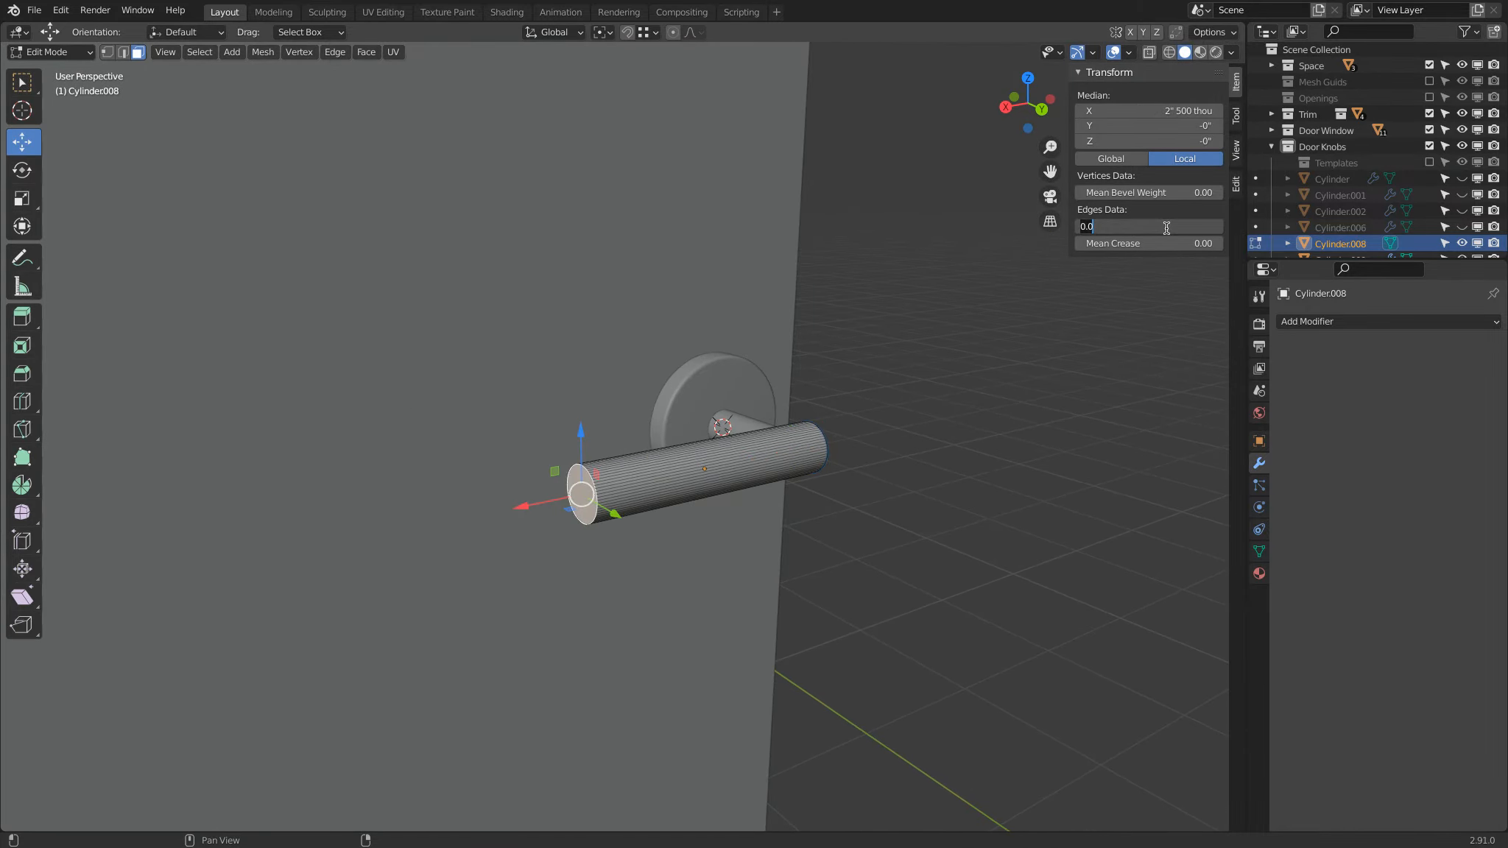
key(Return)
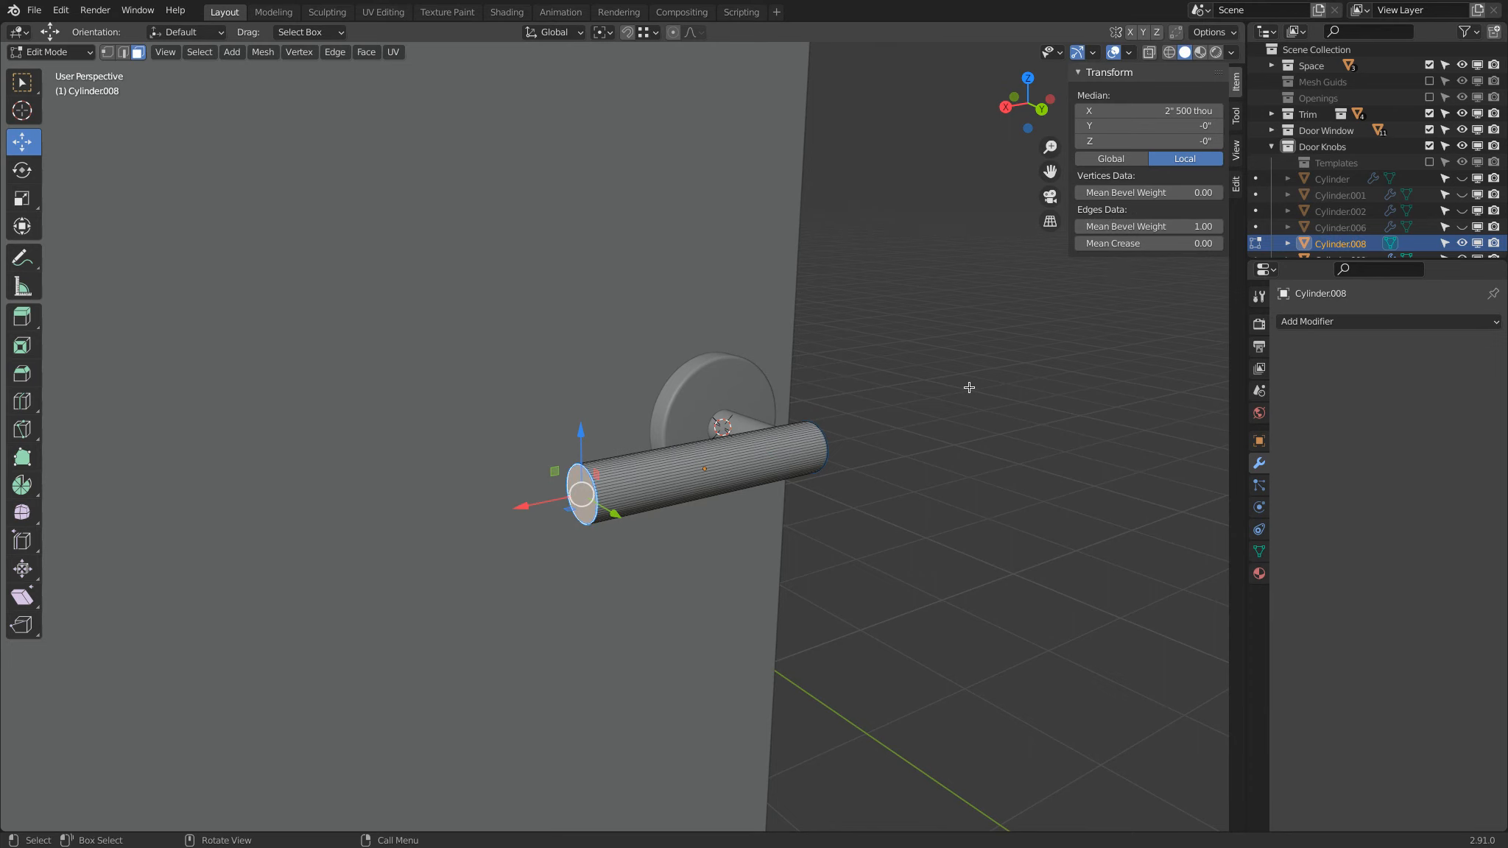
key(Tab)
Step: Add a Bevel modifier to the handle cylinder, limited by Weight, with an amount of about 417 thou and 10 segments
click(1362, 321)
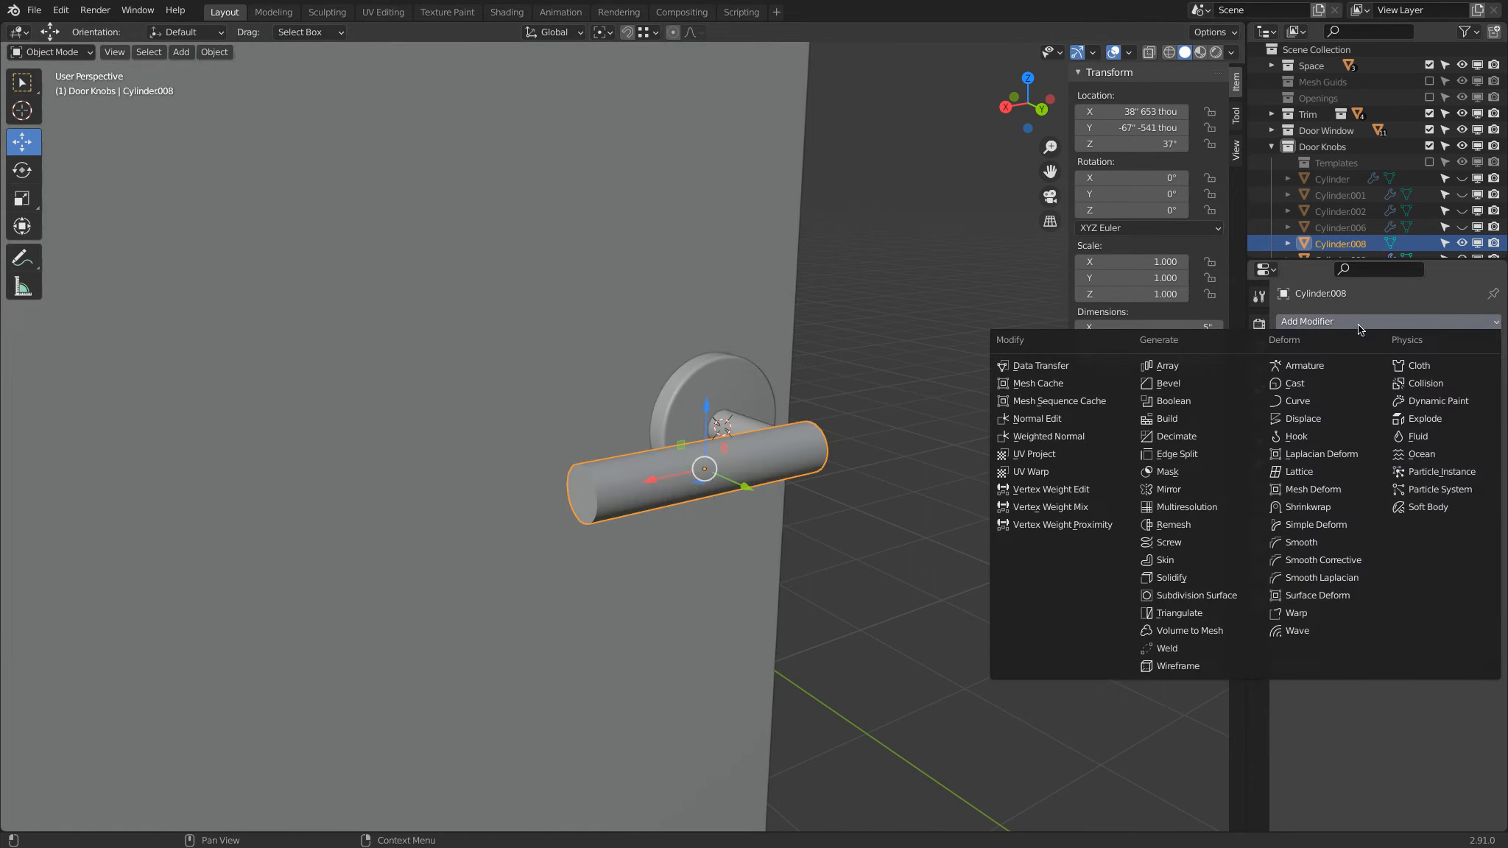
click(1224, 385)
click(1402, 457)
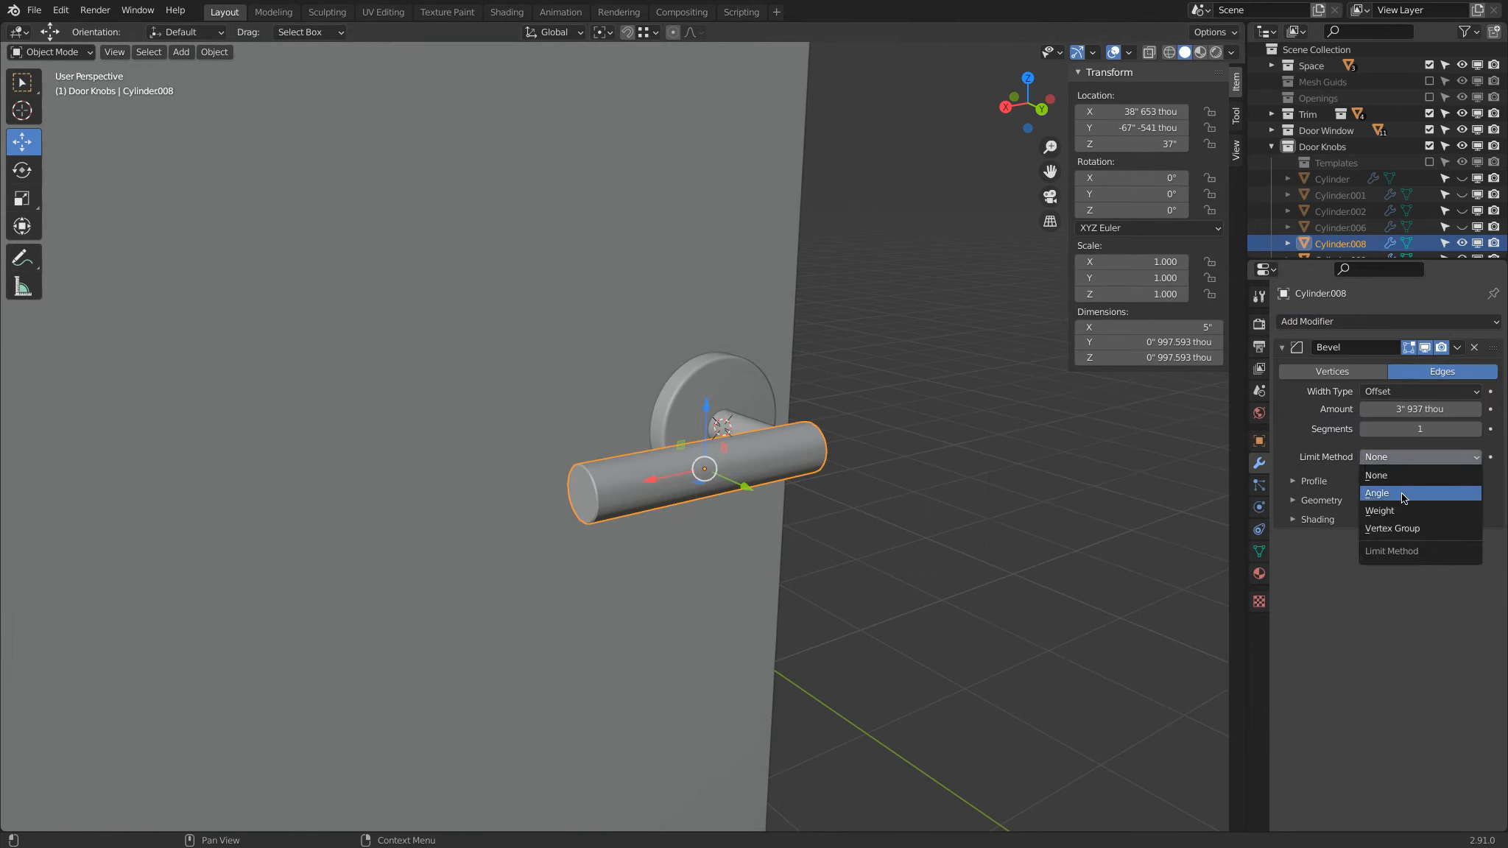
click(1404, 511)
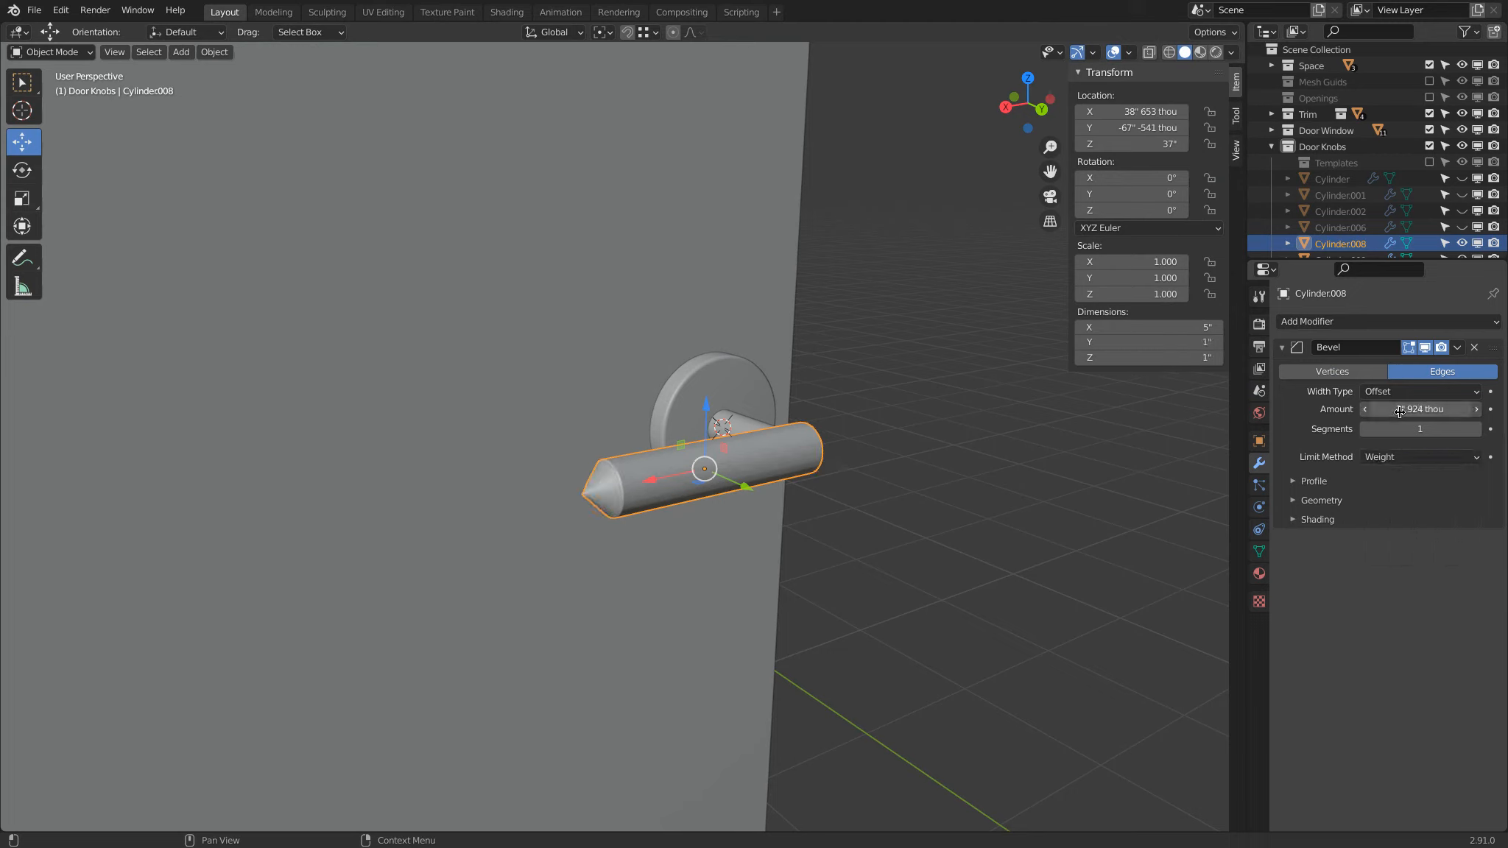
drag(1340, 423, 306, 315)
click(1422, 429)
text(10)
key(Return)
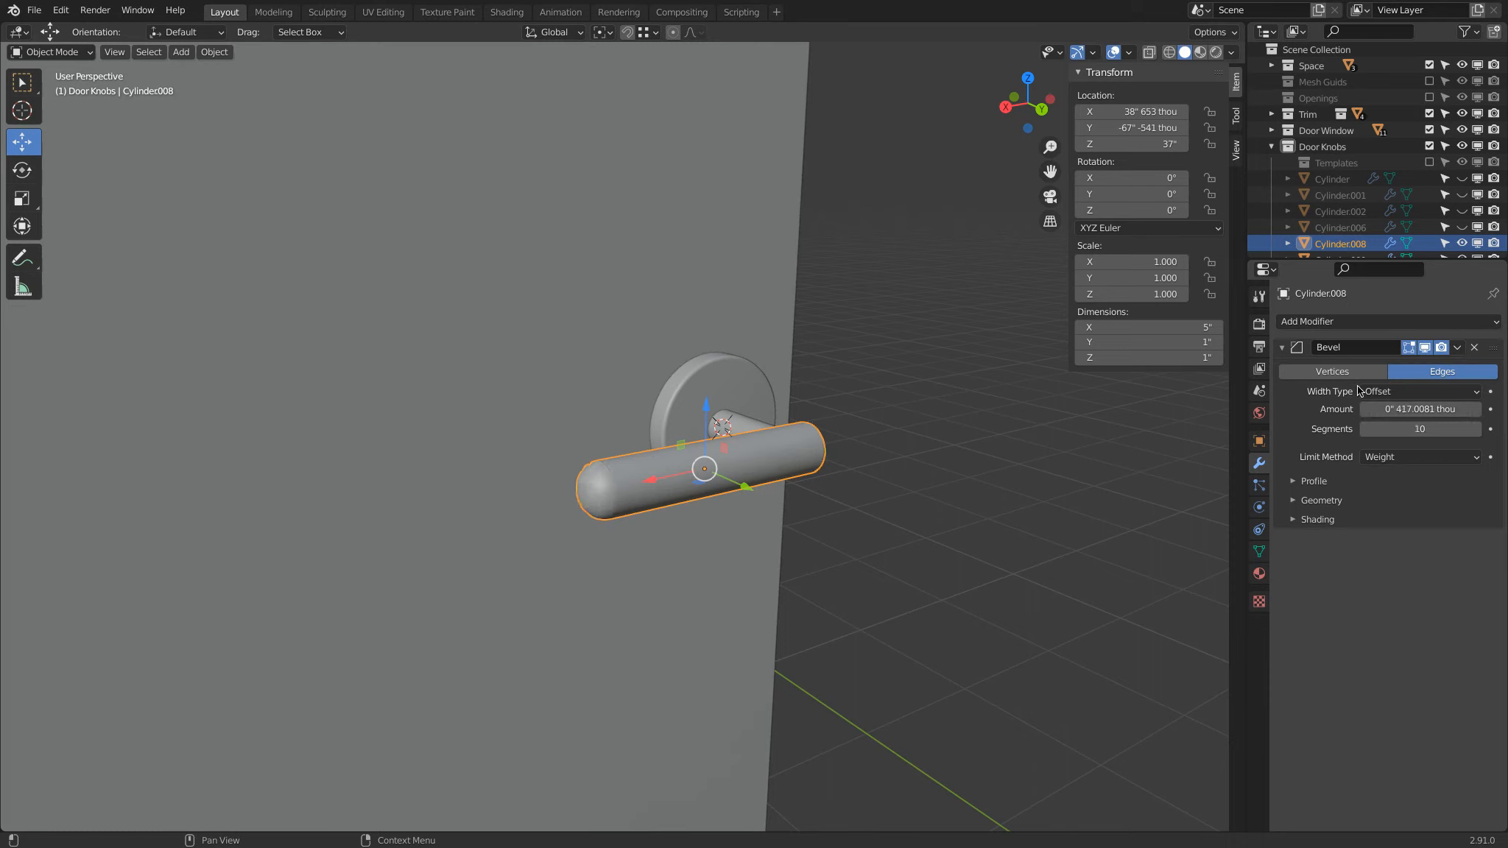
Step: Examine the rounded ends of the handle and its junction with the stem from several sides
scroll(548, 527, up, 3)
middle_drag(548, 527, 773, 439)
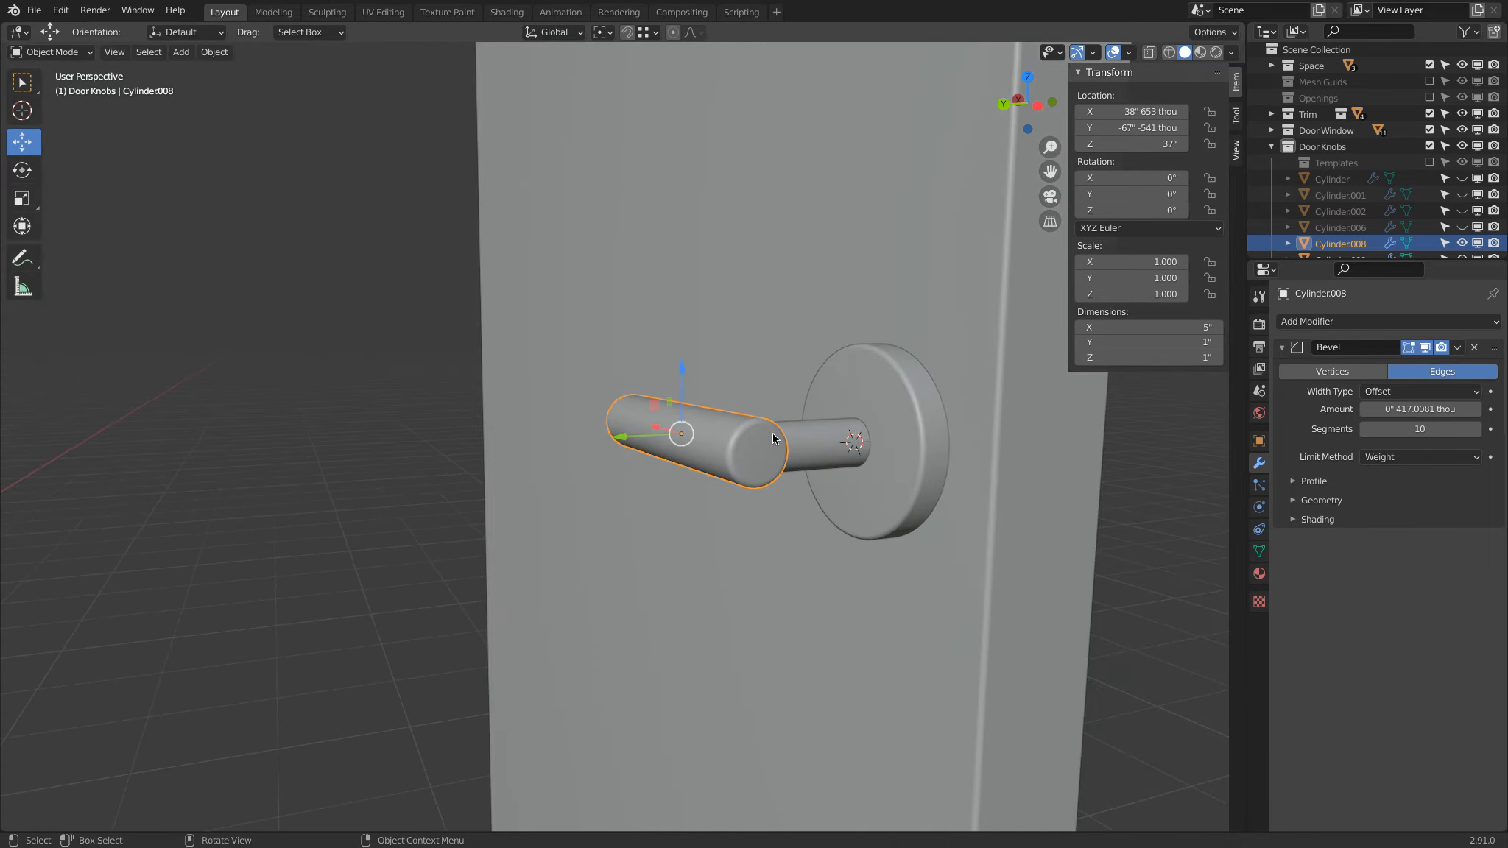
click(1399, 414)
click(749, 512)
scroll(649, 532, down, 8)
middle_drag(627, 511, 777, 531)
scroll(621, 438, up, 6)
middle_drag(620, 438, 699, 397)
Step: Set the mean bevel weight of the edges around the handle bar's end face nearest the stem to 1
key(Tab)
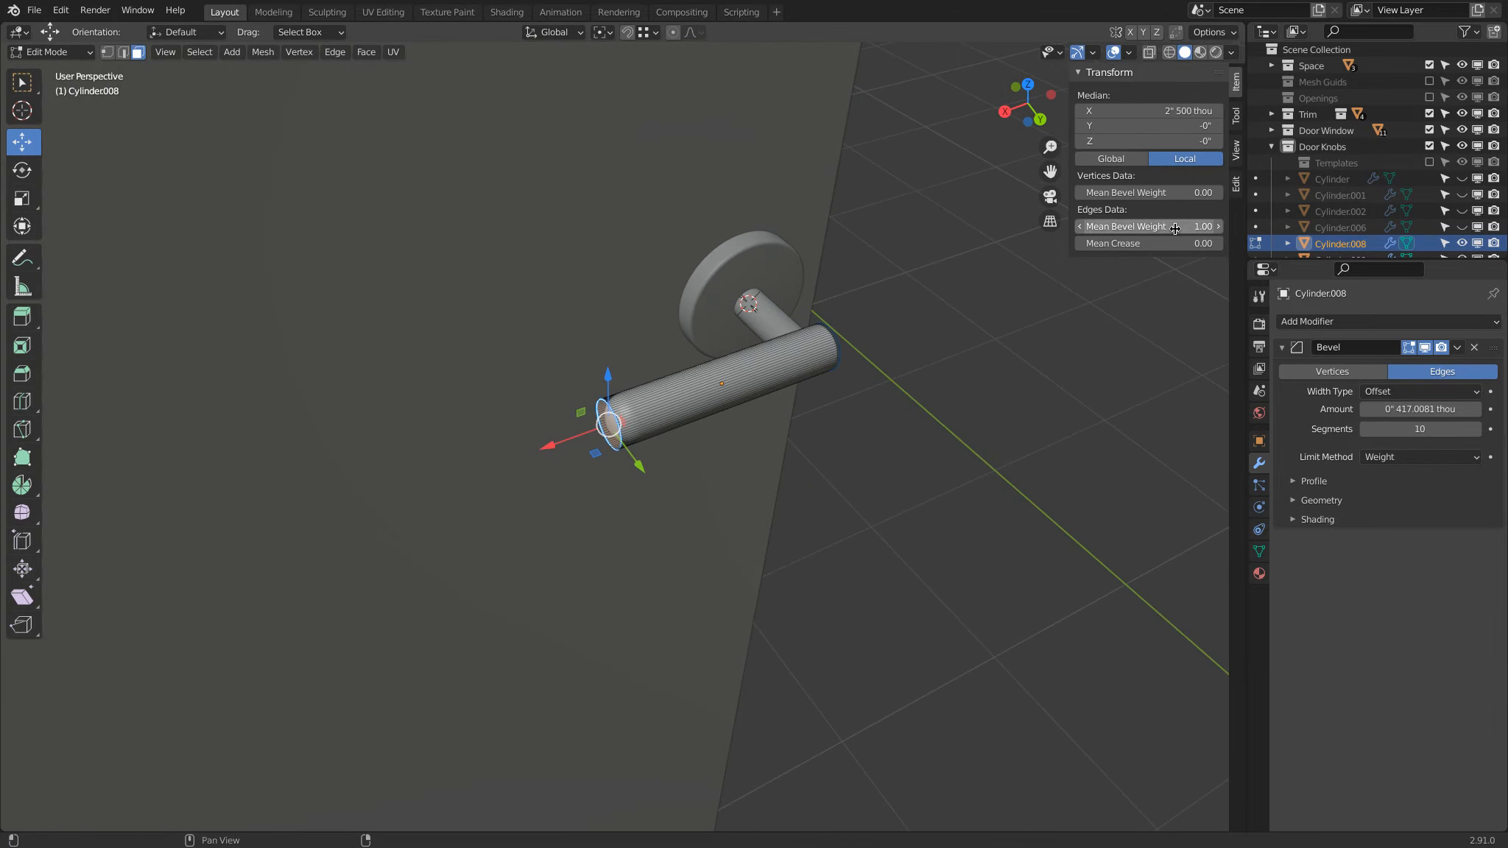
middle_drag(1060, 317, 835, 451)
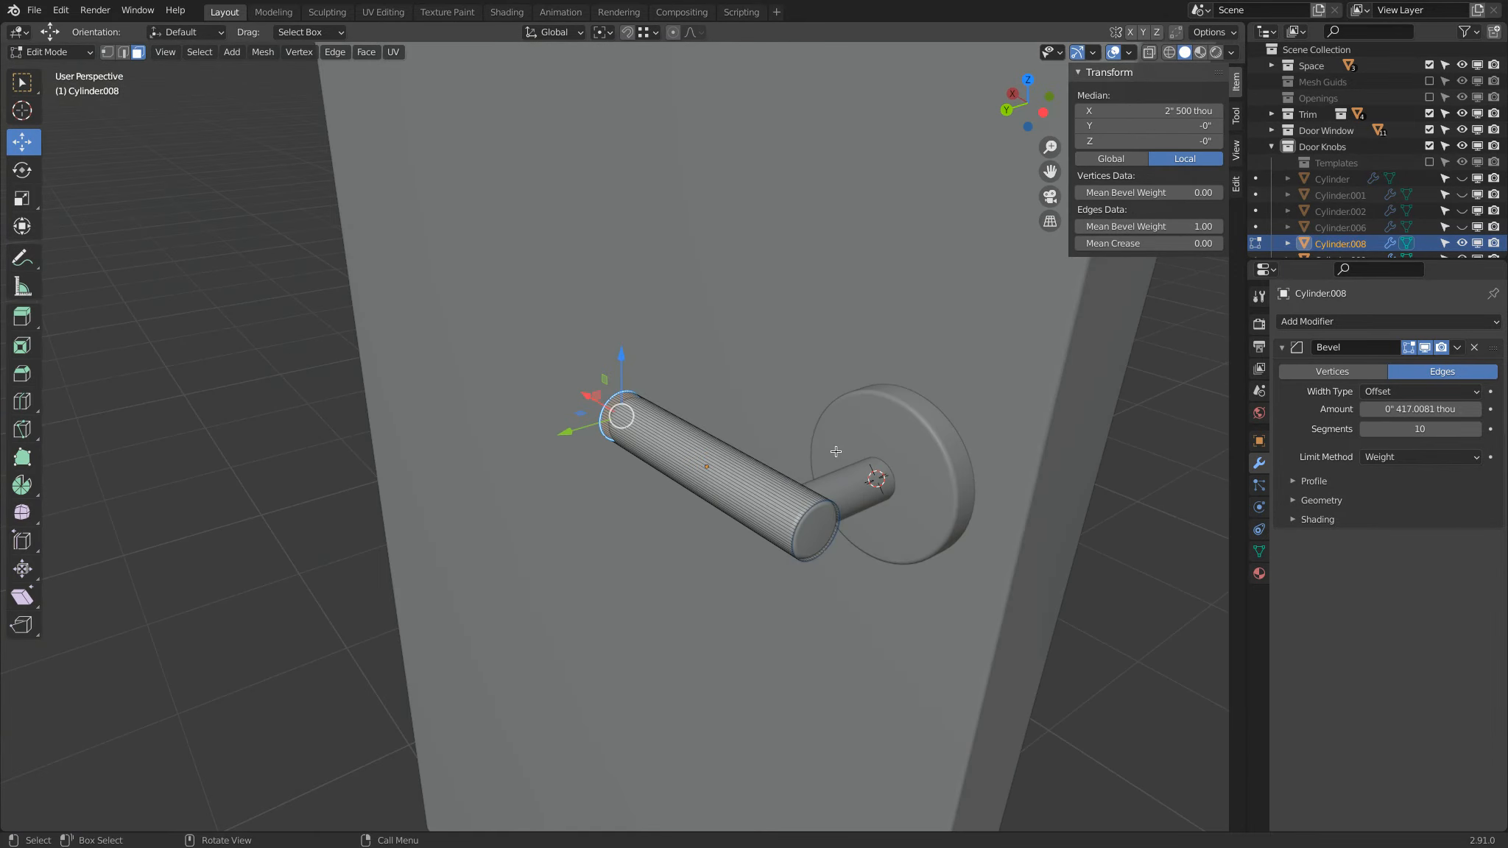
click(809, 541)
click(1149, 223)
text(1)
key(Return)
Step: Set the handle bar's Bevel modifier amount to 4 mm and return to Object Mode
click(1405, 410)
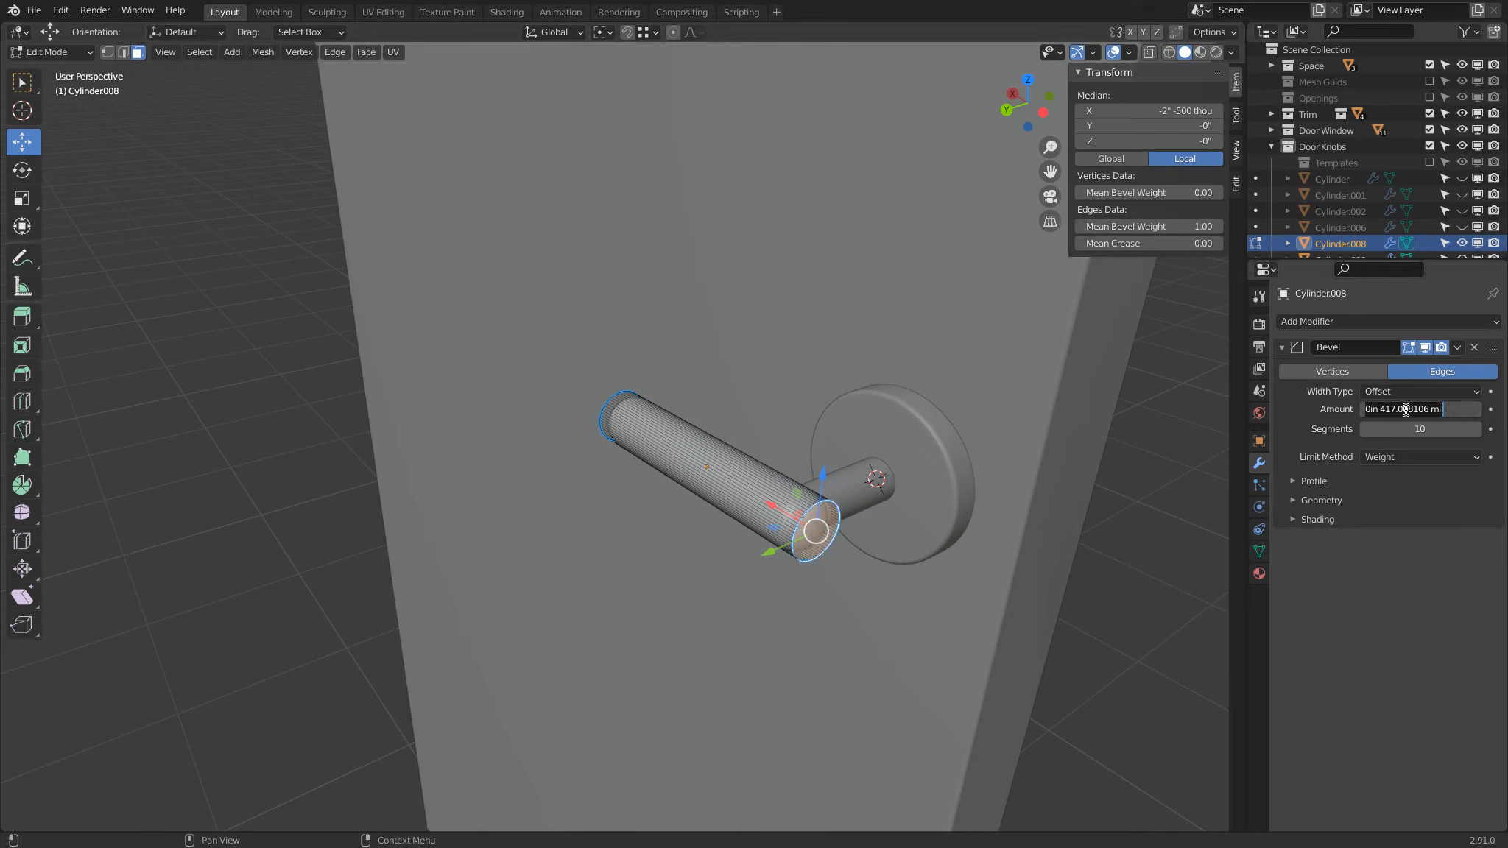
text(4)
text(mm)
key(Return)
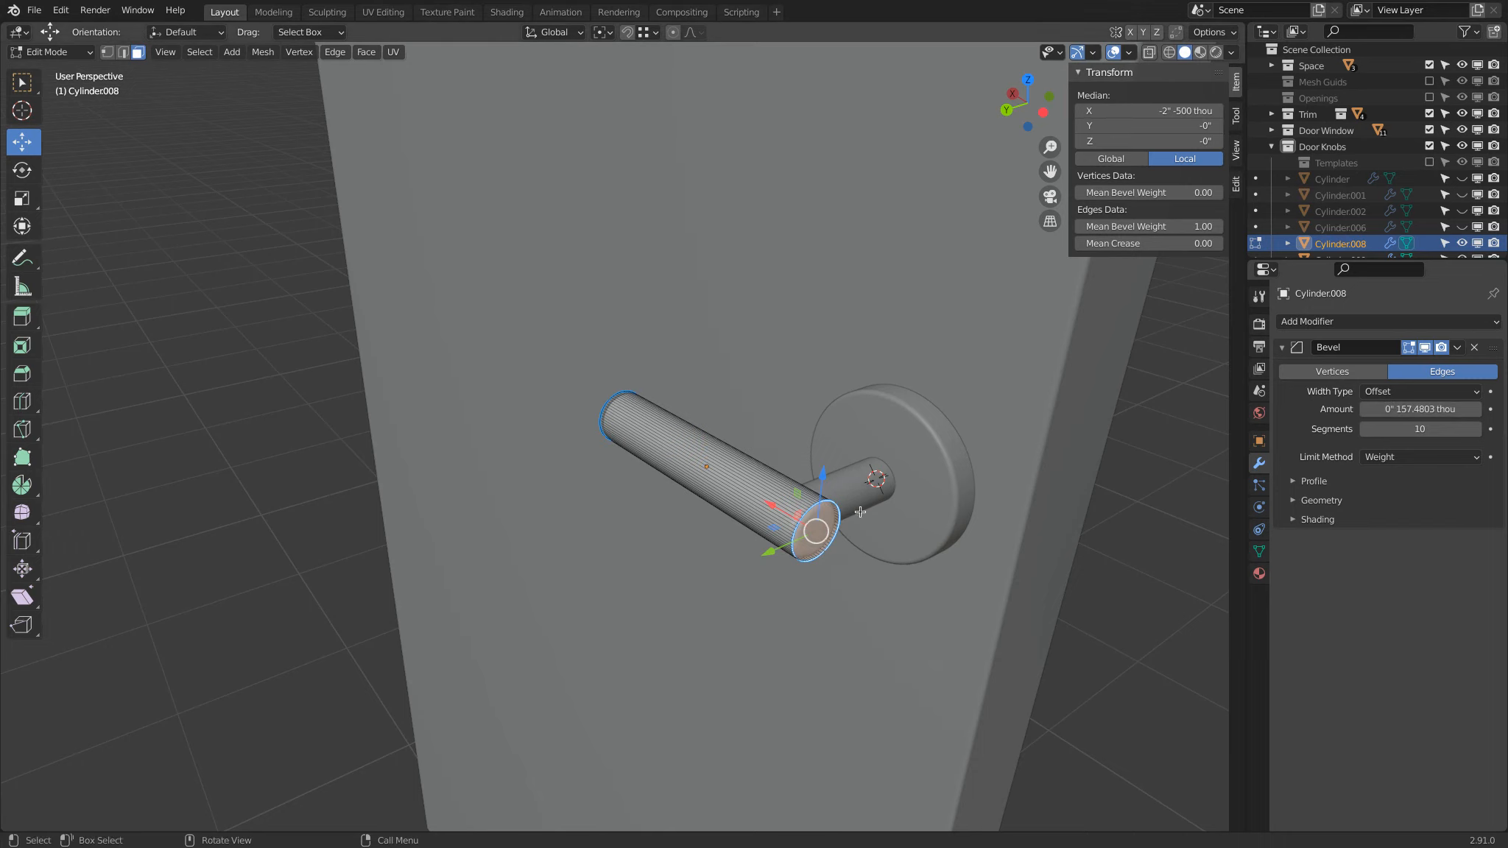
key(Tab)
scroll(840, 517, up, 3)
middle_drag(840, 517, 897, 477)
Step: Unhide all hidden objects, deselect everything and enlarge the Outliner to show the full collection list
key(alt+h)
scroll(917, 455, down, 8)
key(a)
key(a)
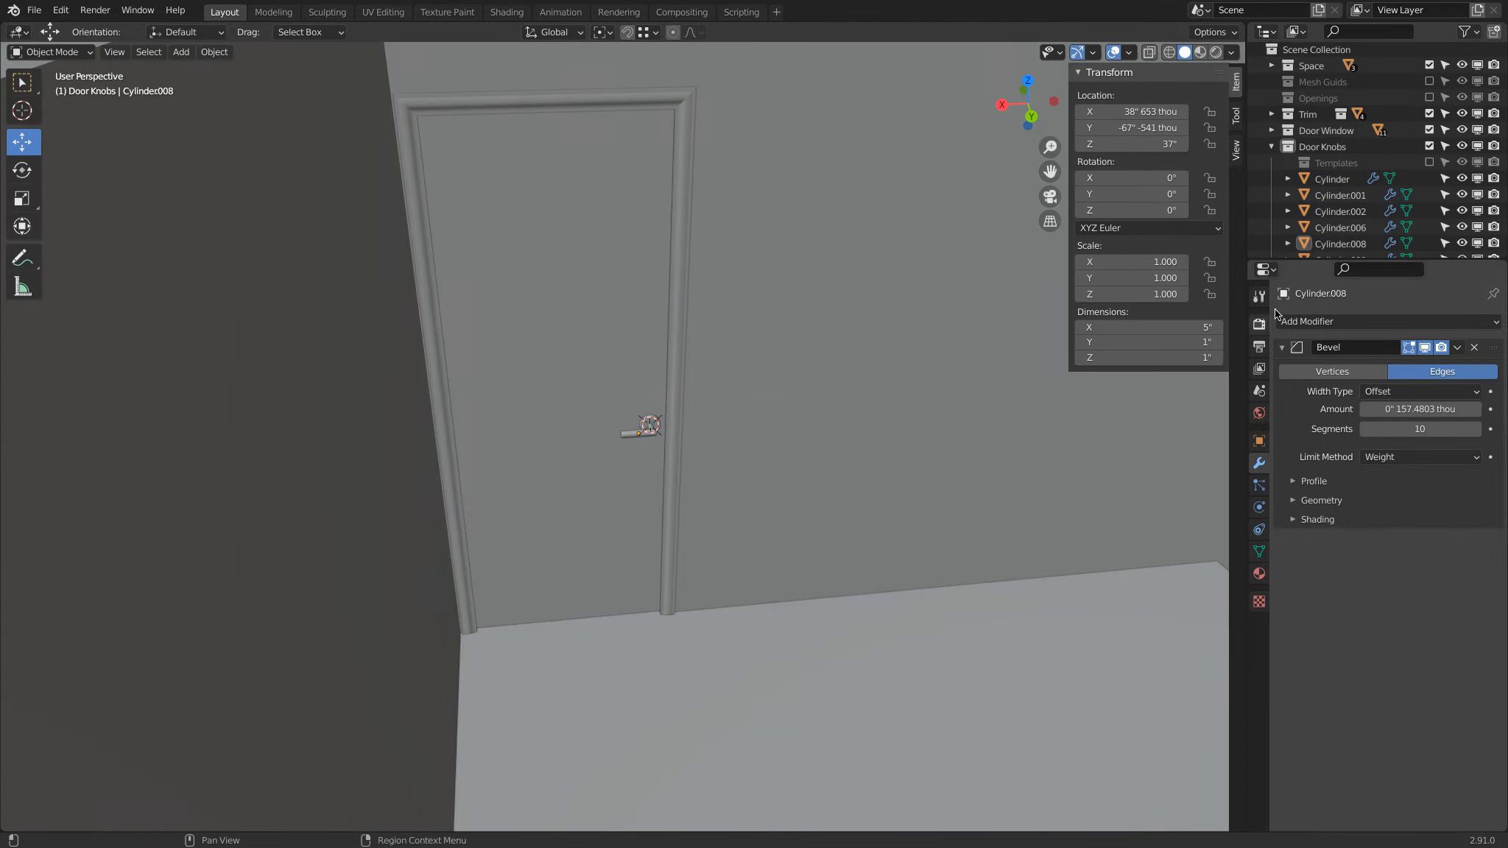
drag(1312, 261, 1312, 639)
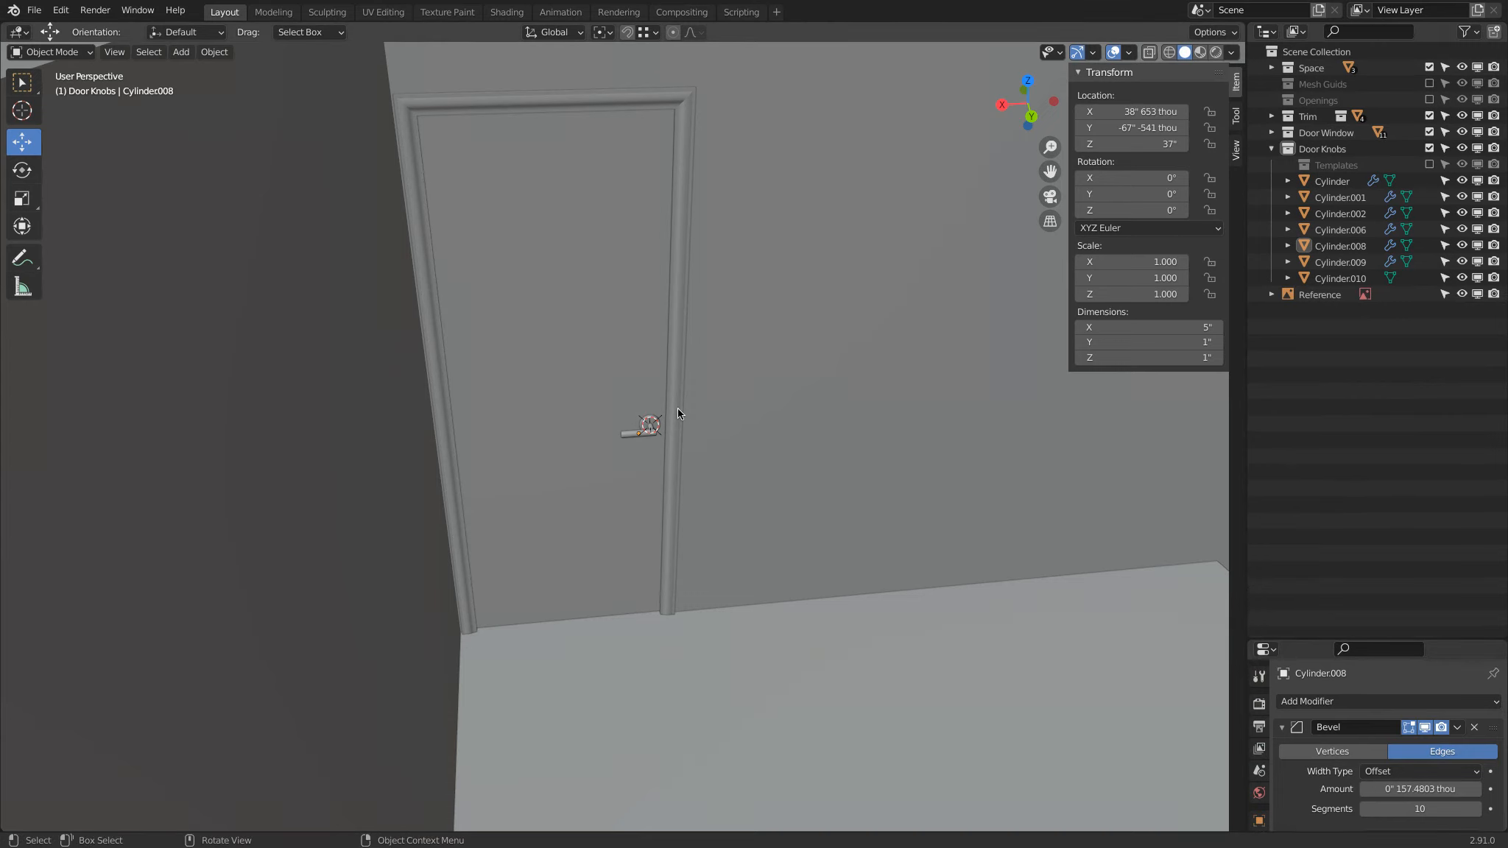
Step: Select the lever handle's disc, stem and bar together to check which collection holds them
scroll(698, 401, up, 8)
click(9, 80)
click(721, 409)
shift+click(717, 399)
shift+click(742, 377)
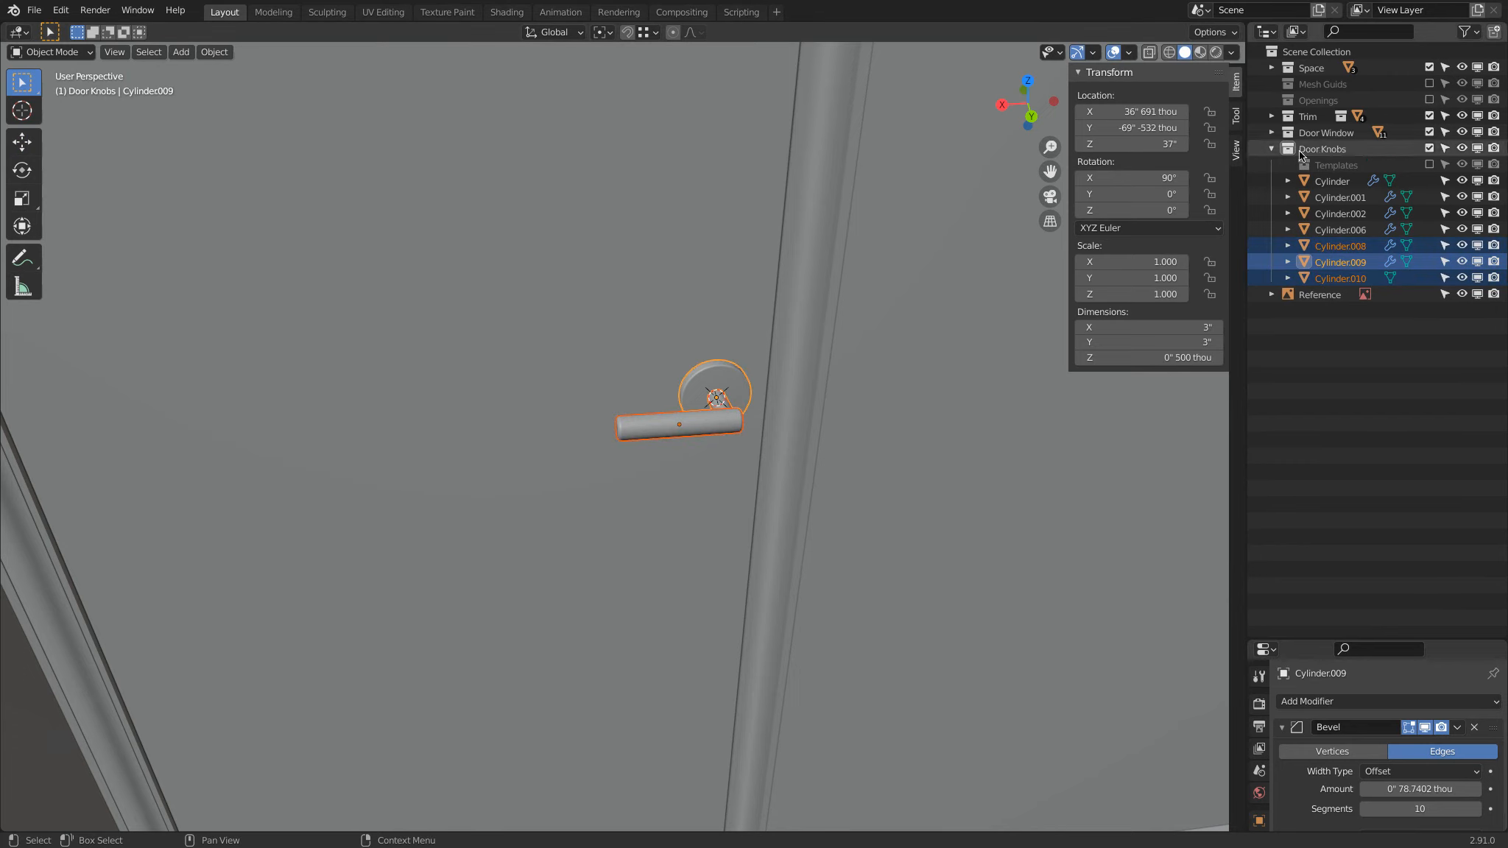
Step: Collapse the Door Knobs collection and toggle its visibility off and back on
click(1273, 150)
click(1429, 148)
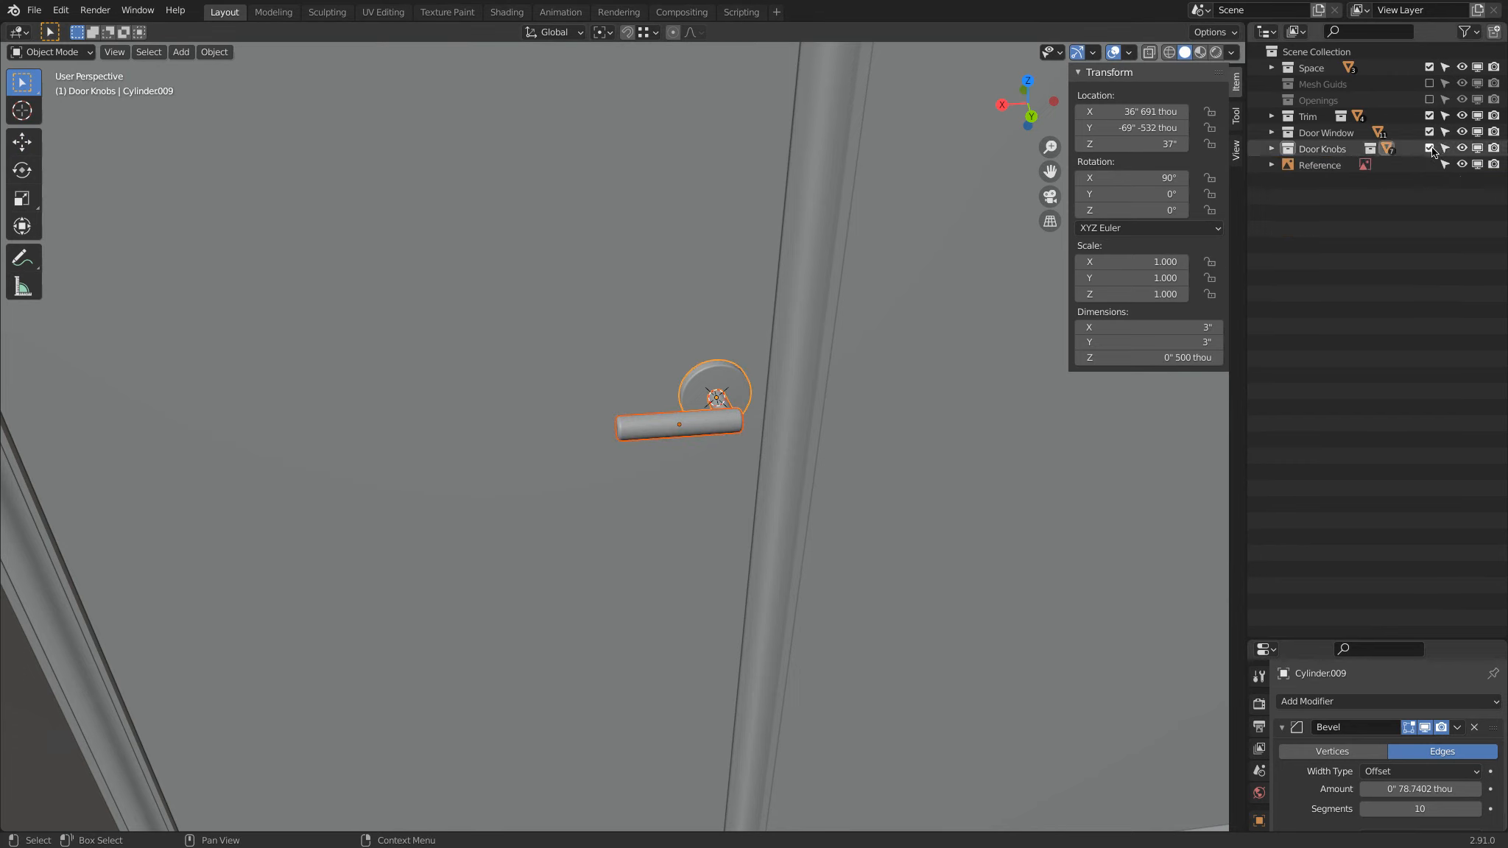
click(1429, 149)
Step: Examine the lever handle, closet knobs, door trim and window around the room, moving the 3D cursor off the handle onto the floor
scroll(837, 361, down, 8)
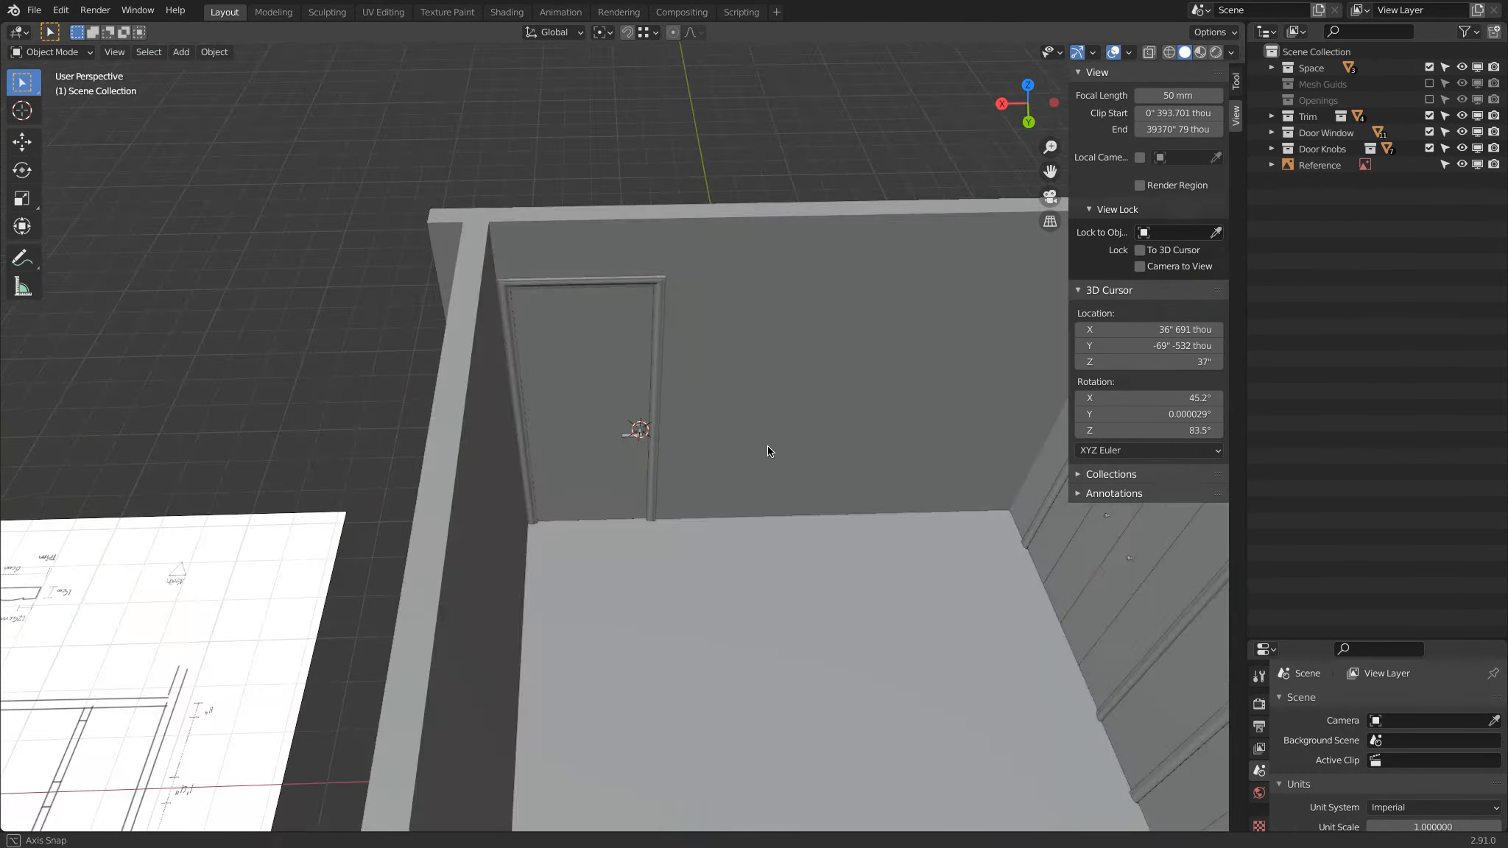
scroll(767, 445, down, 3)
middle_drag(767, 445, 726, 434)
scroll(660, 483, up, 4)
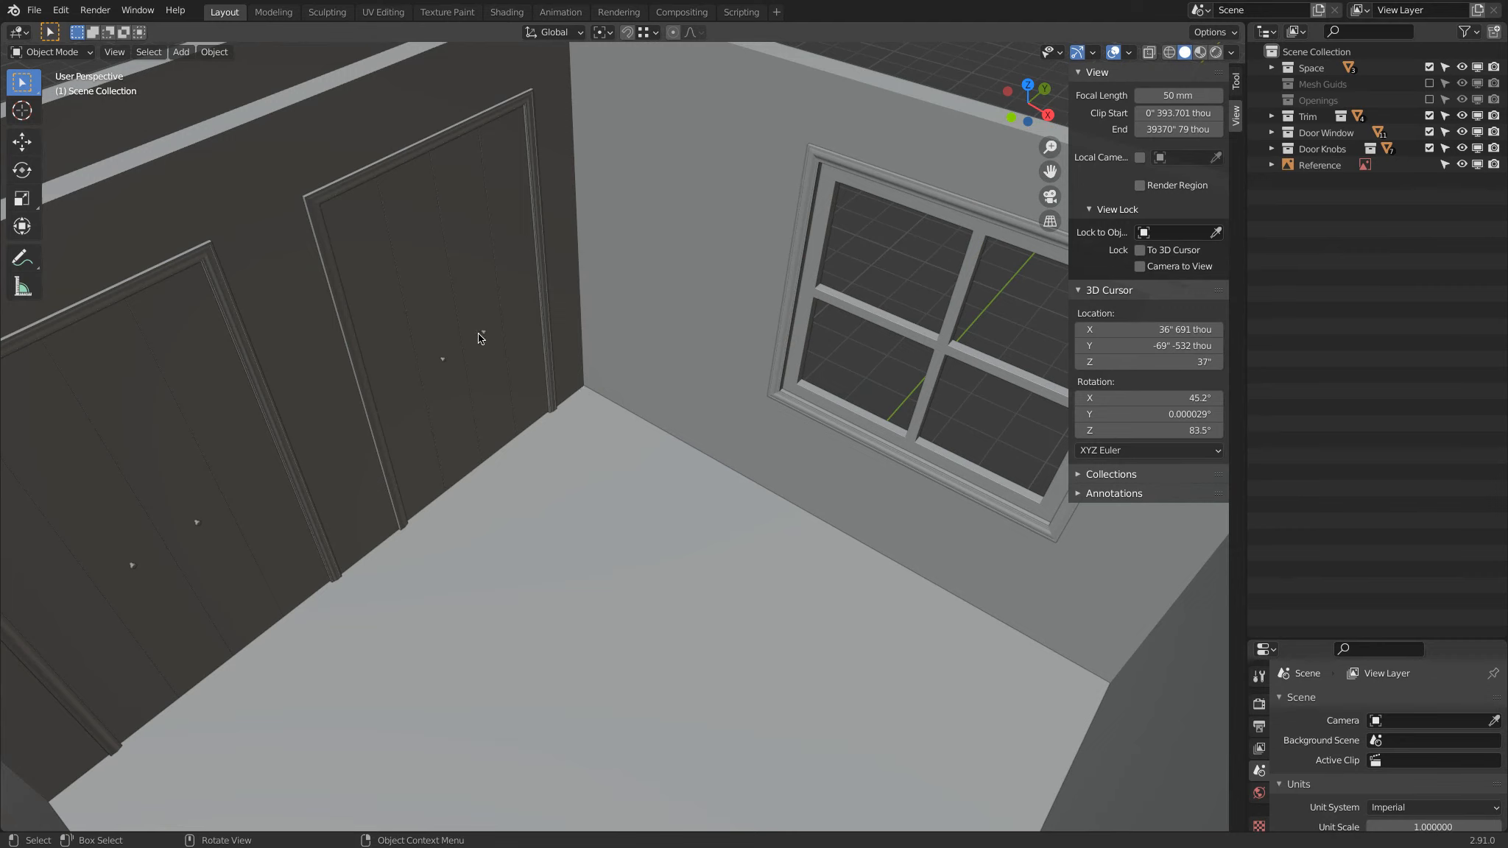
middle_drag(479, 332, 205, 339)
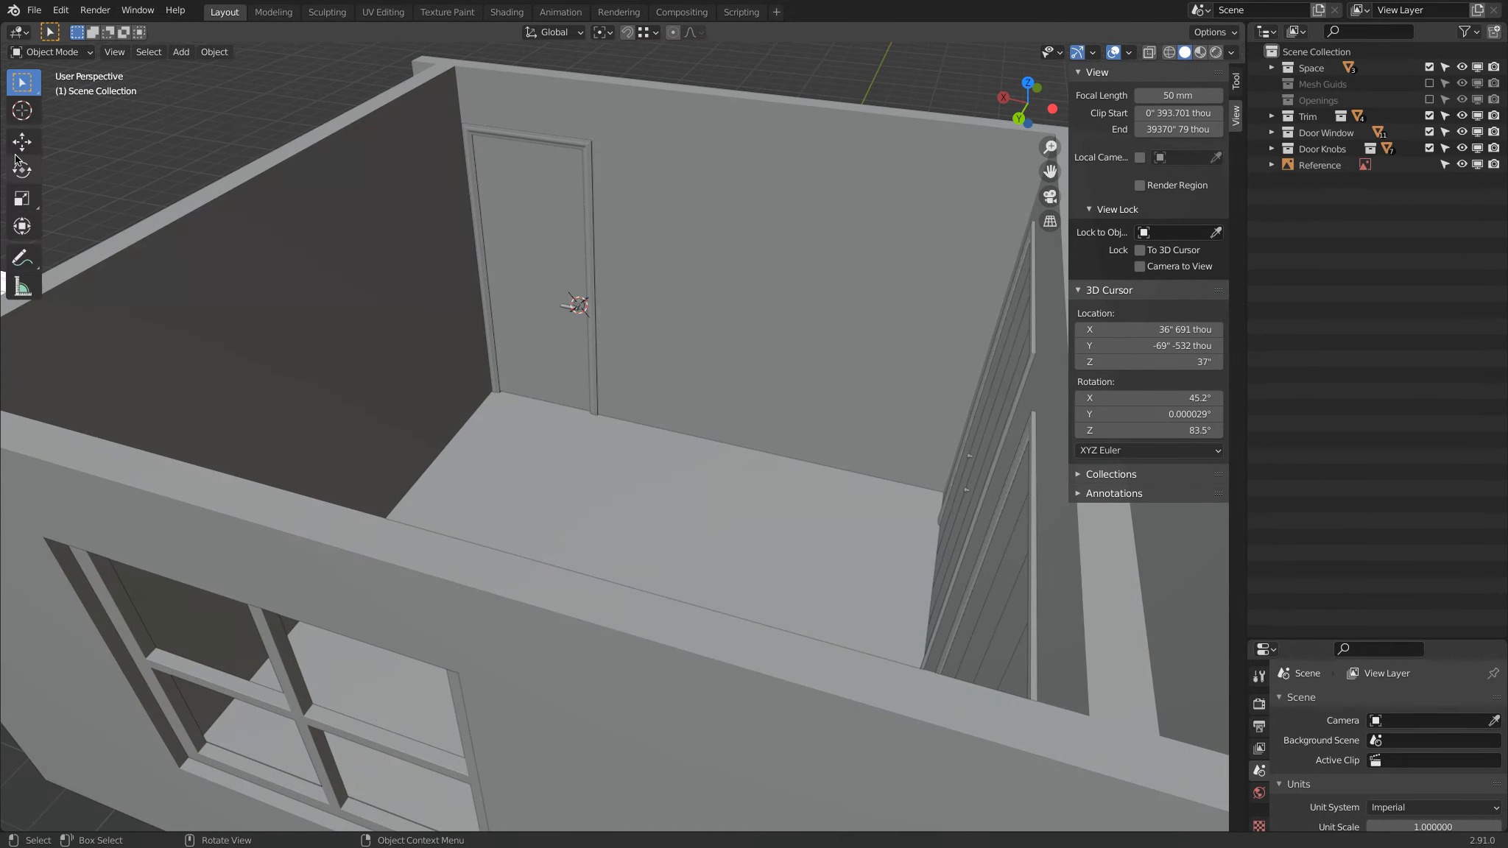
click(23, 112)
drag(571, 498, 583, 520)
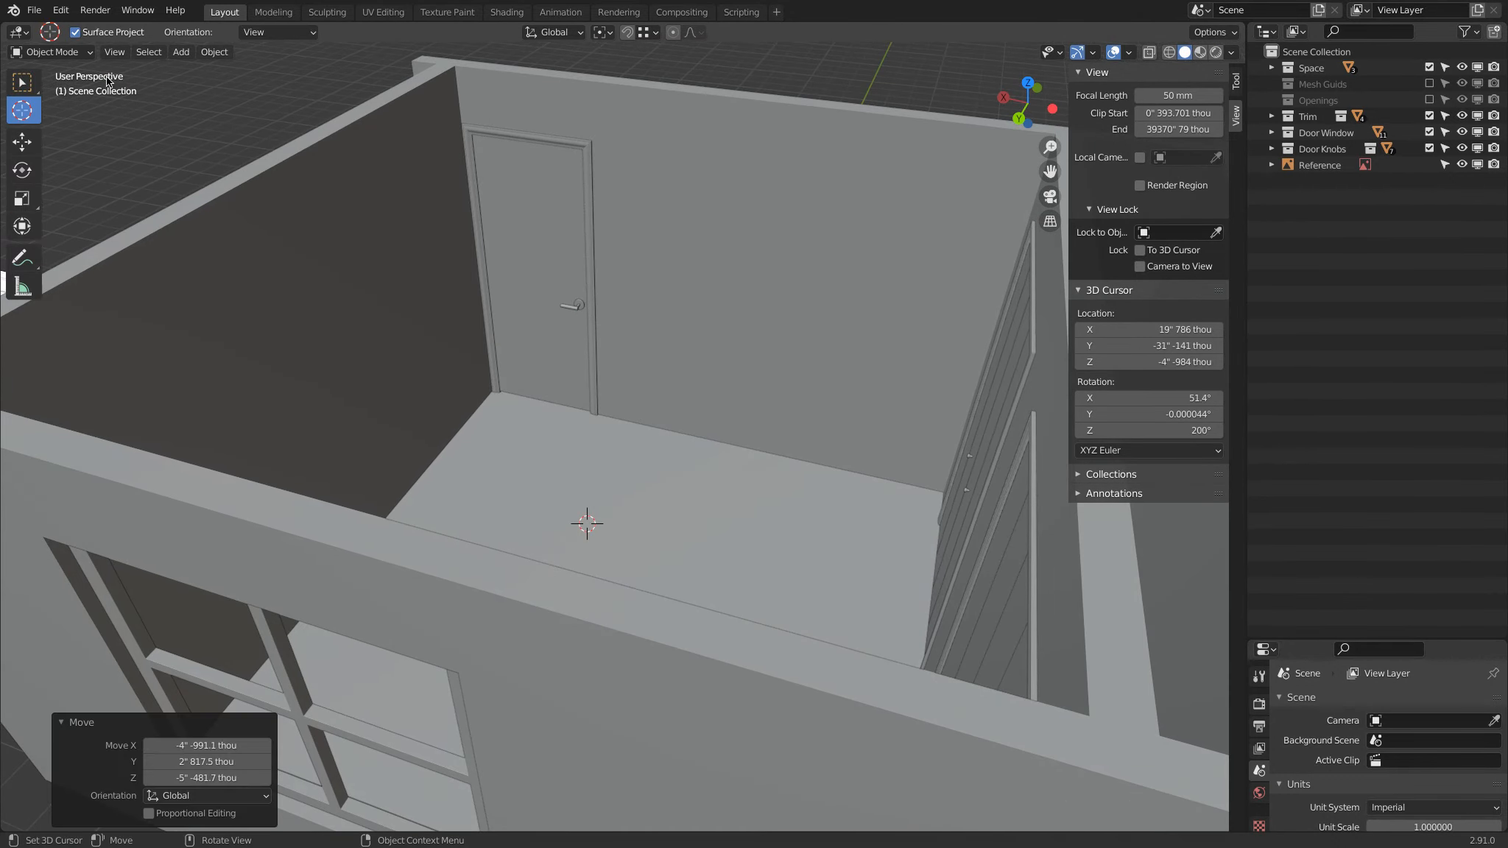
middle_drag(575, 302, 594, 305)
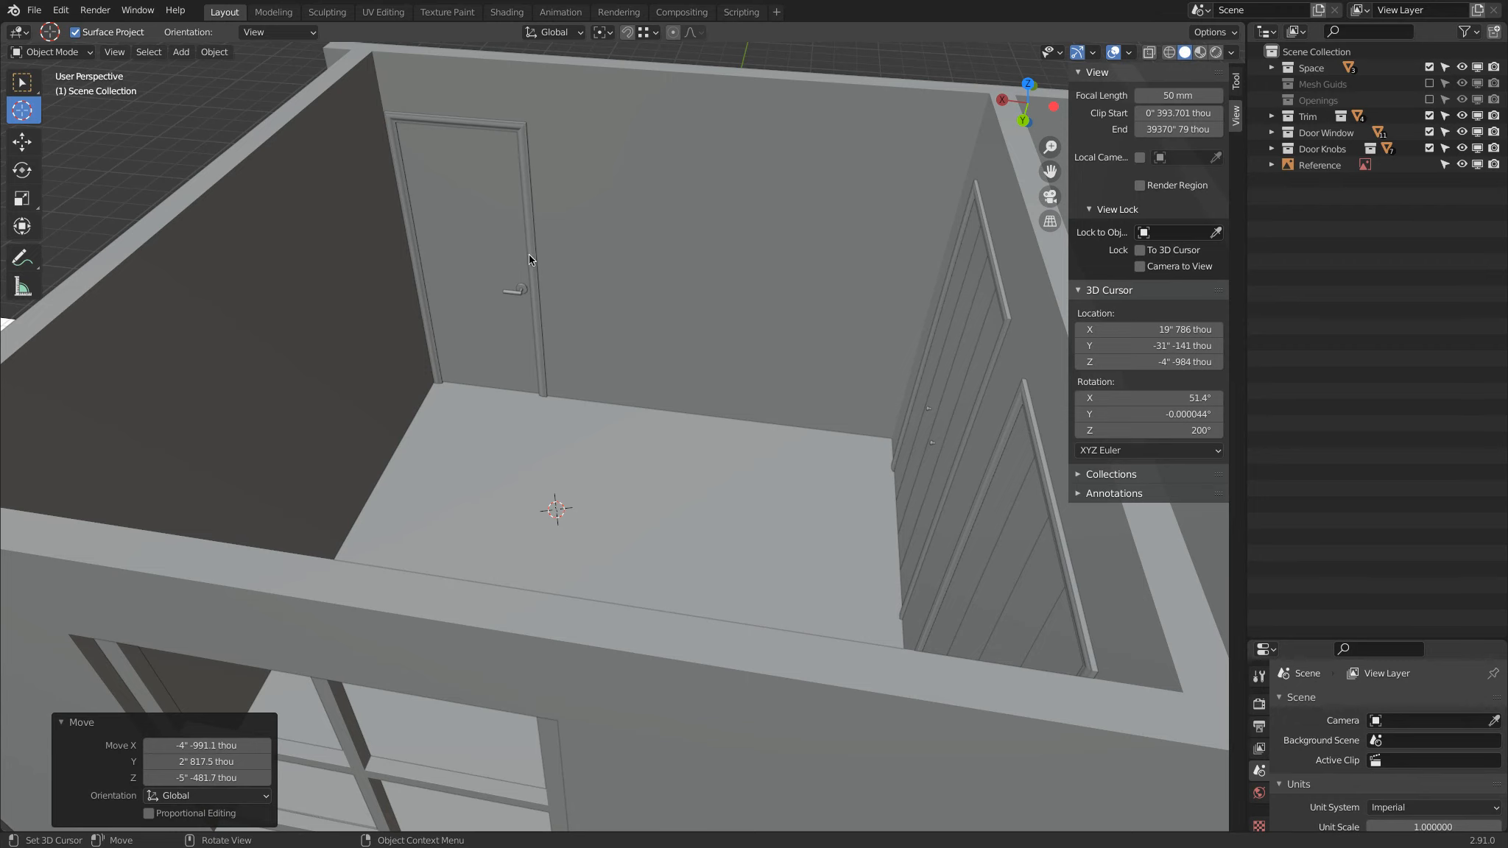
middle_drag(565, 387, 721, 369)
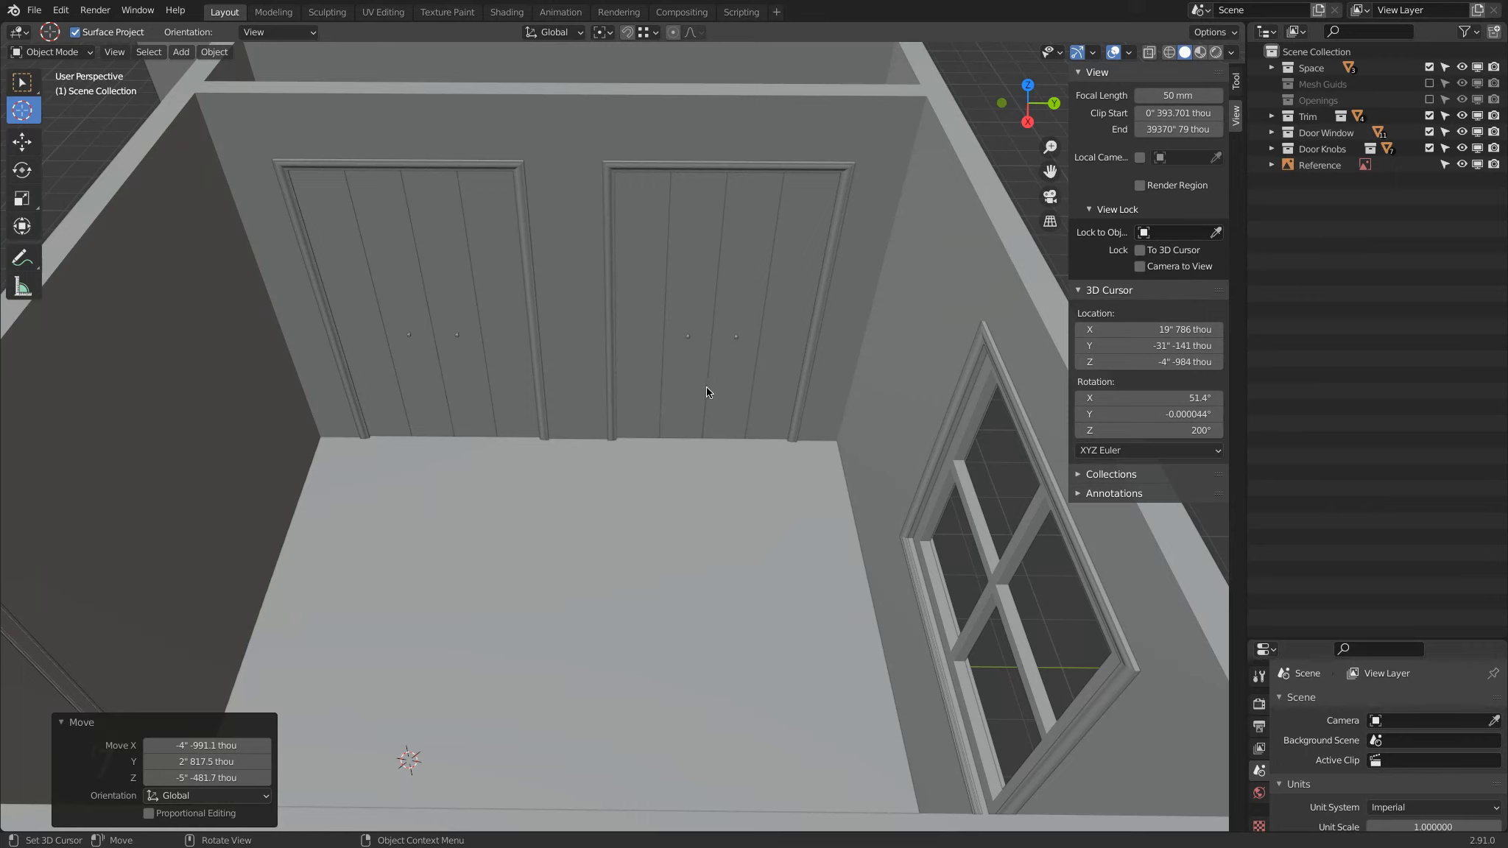
middle_drag(707, 393, 685, 350)
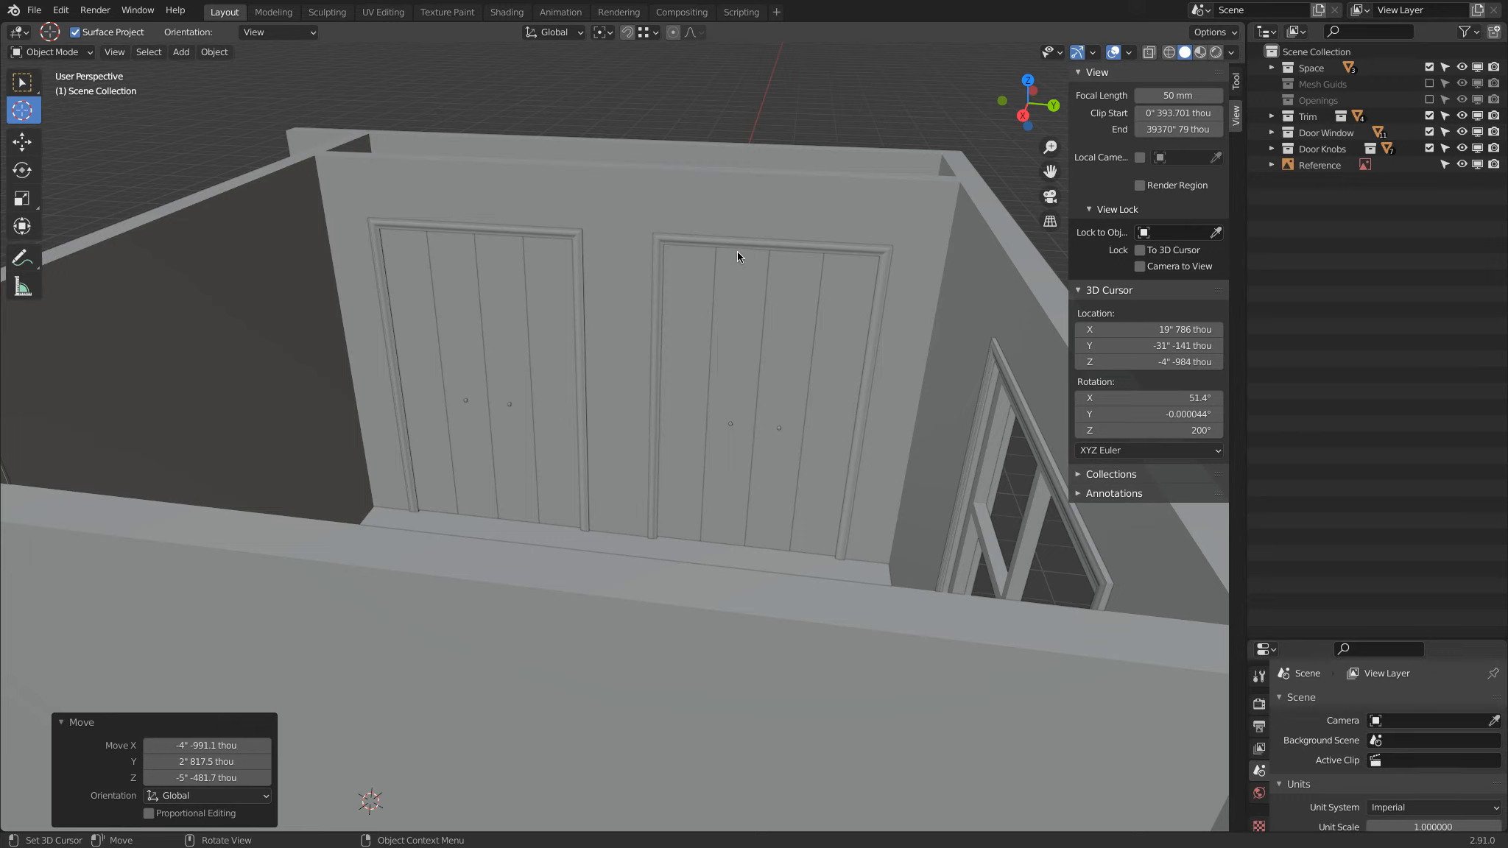
Step: Place the 3D cursor at the base of the first closet door panel and return to the selection tool
click(712, 540)
click(438, 507)
click(441, 499)
click(22, 81)
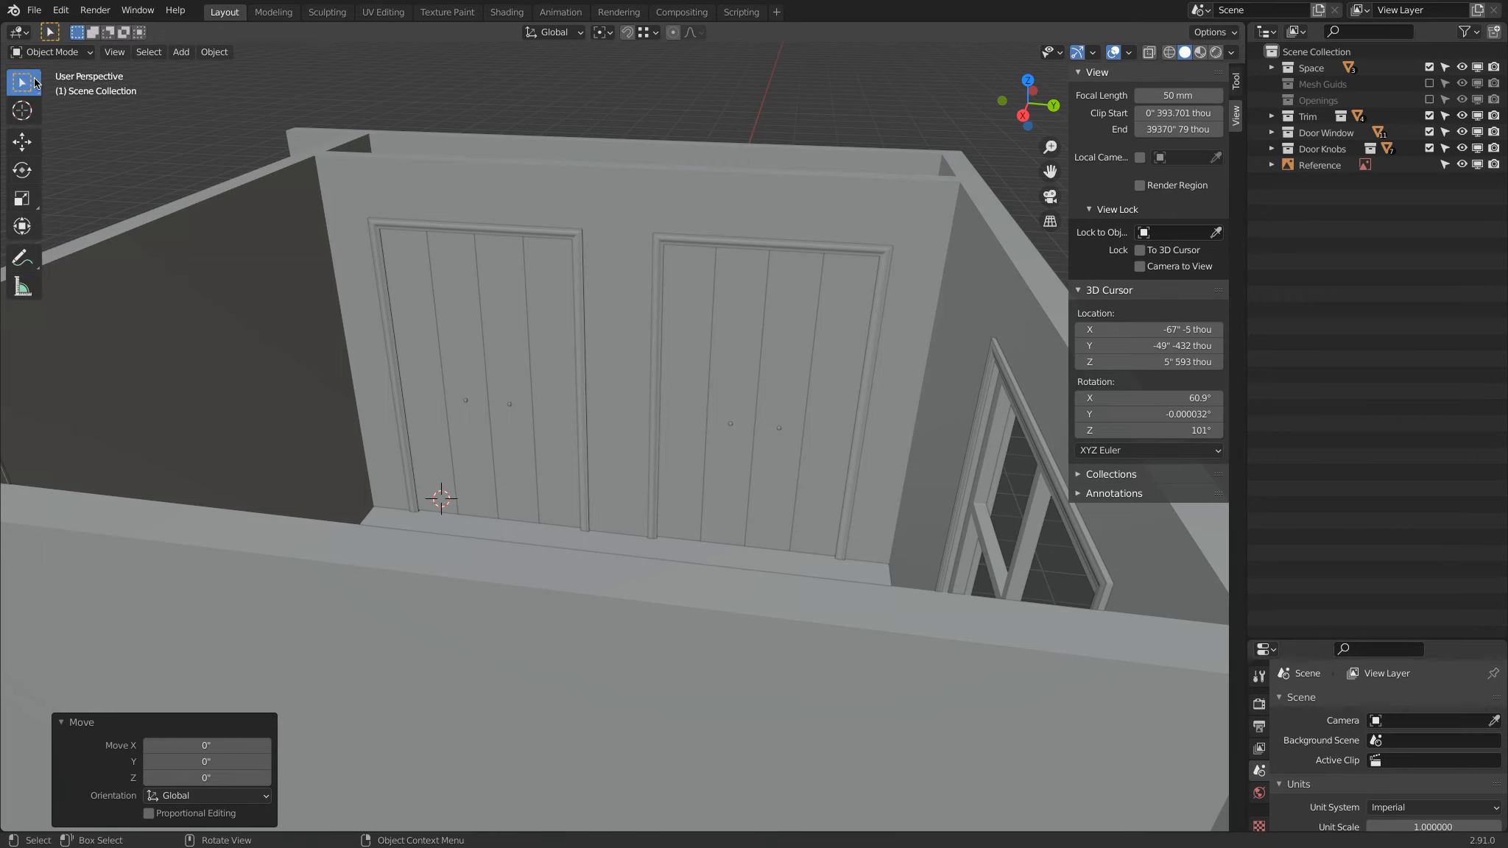
Step: Examine the first closet door panel's bottom edge relative to the floor in front wireframe view, and restore solid shading
click(431, 463)
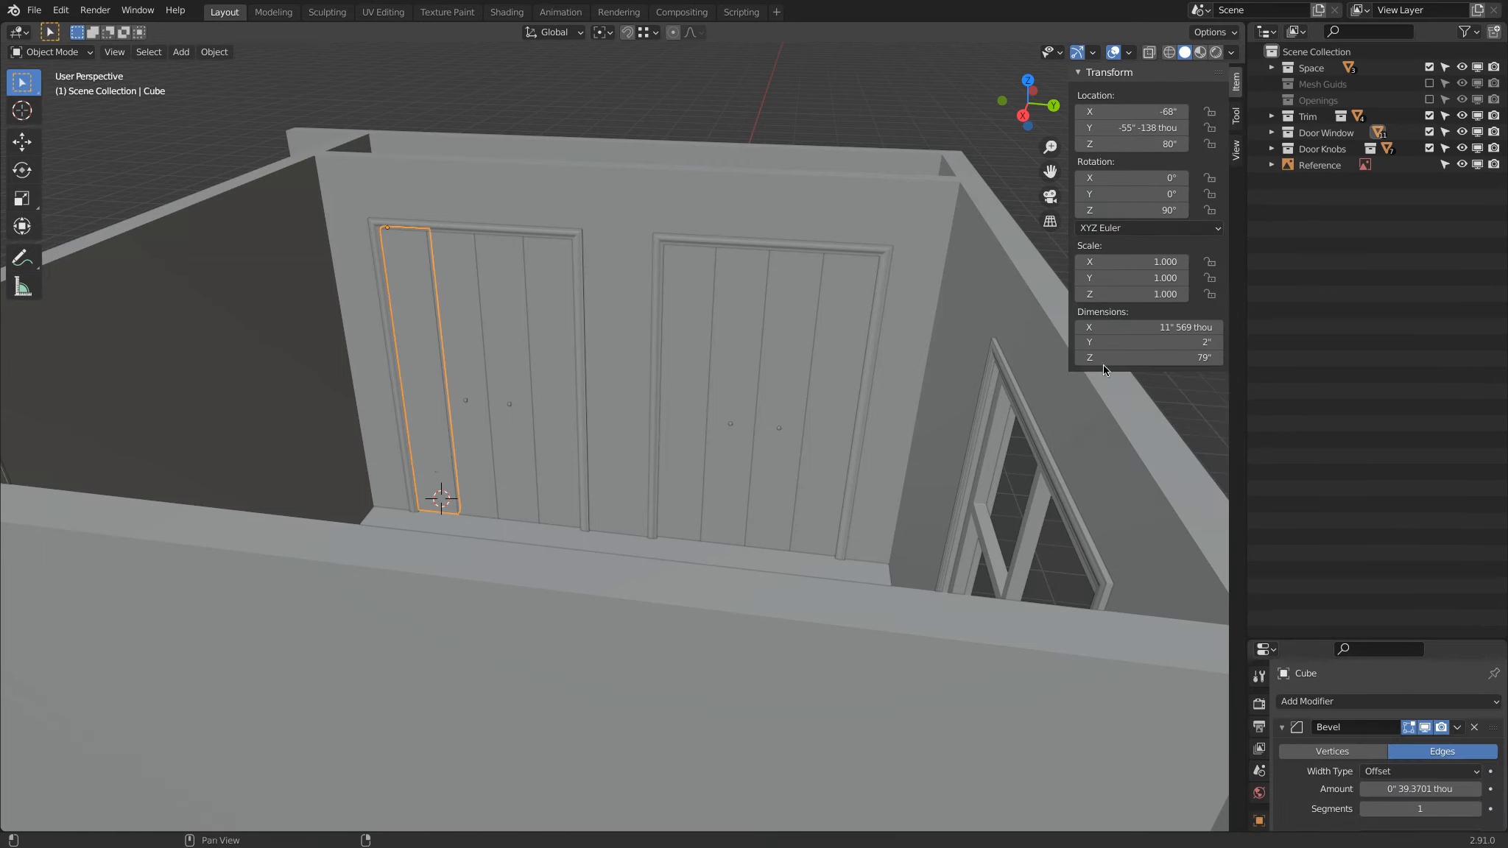
middle_drag(520, 452, 418, 484)
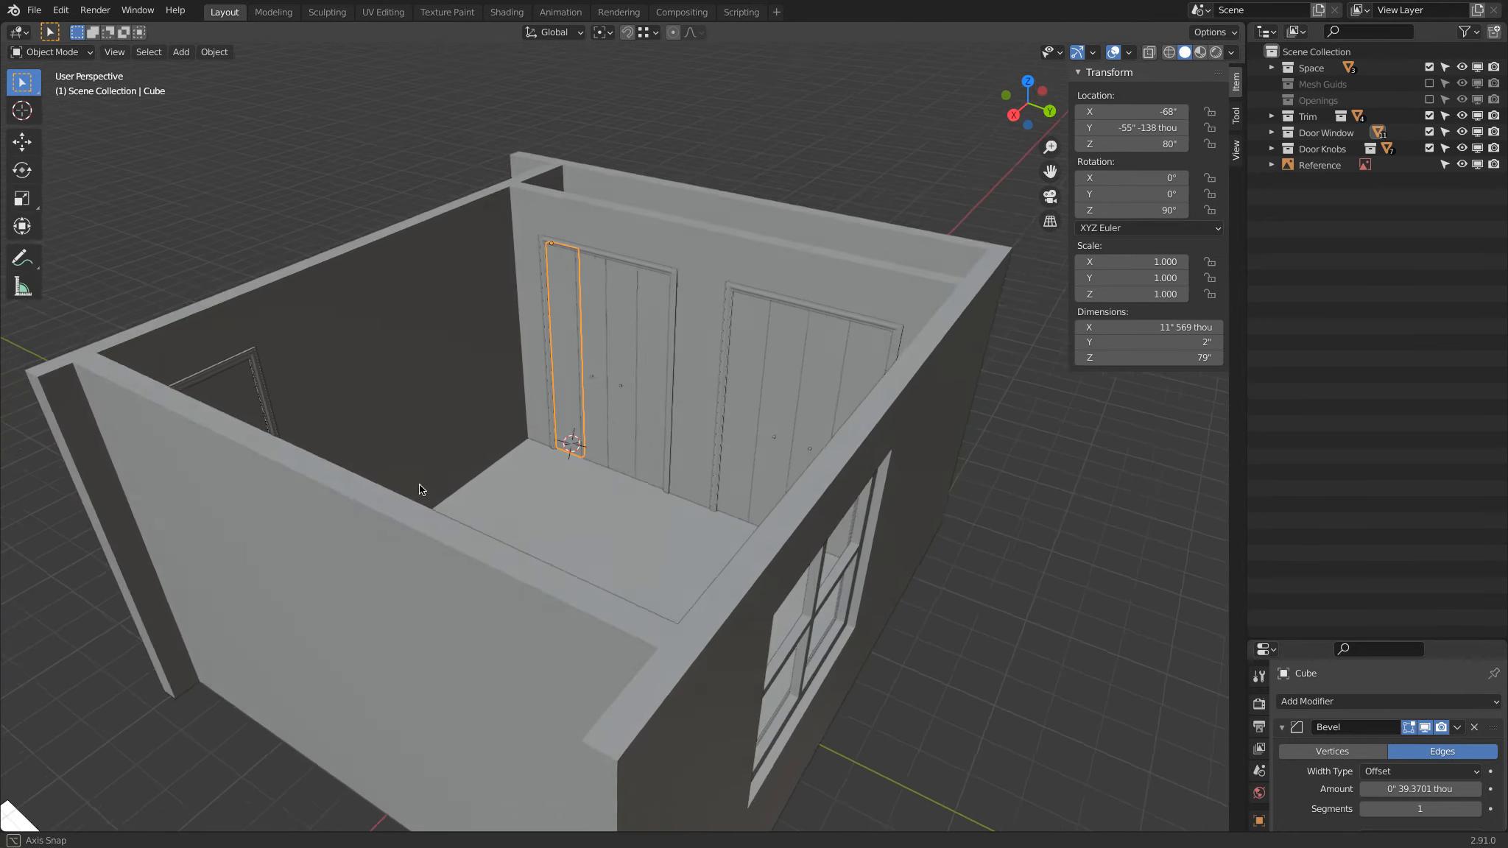
key(KP_Decimal)
key(KP_1)
key(z)
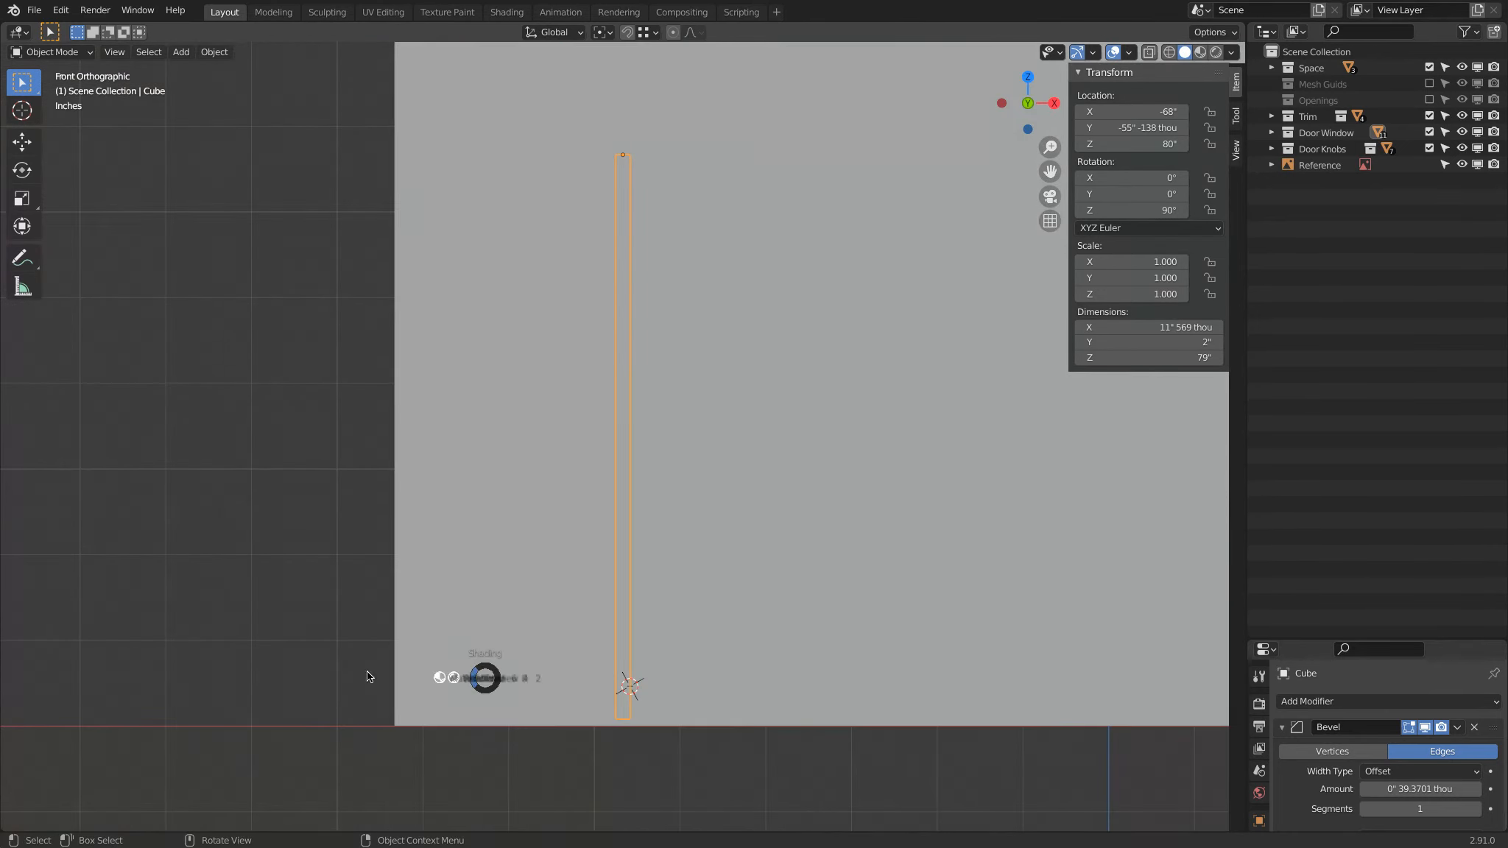
click(367, 676)
scroll(650, 416, up, 8)
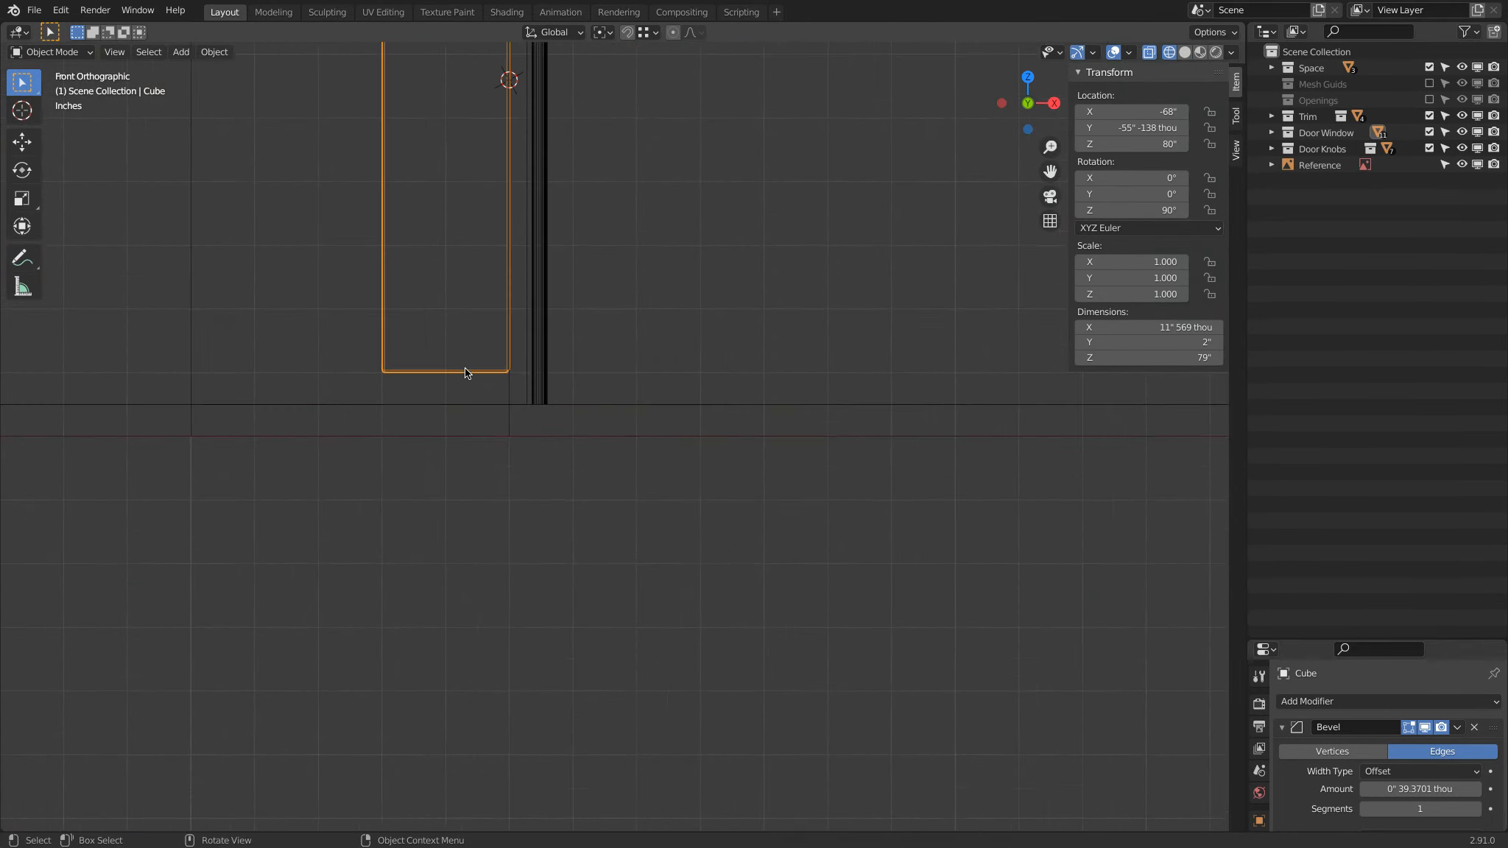
mouse_move(471, 407)
middle_down()
mouse_move(791, 393)
mouse_move(815, 420)
middle_up()
key(z)
click(989, 394)
middle_drag(989, 394, 862, 357)
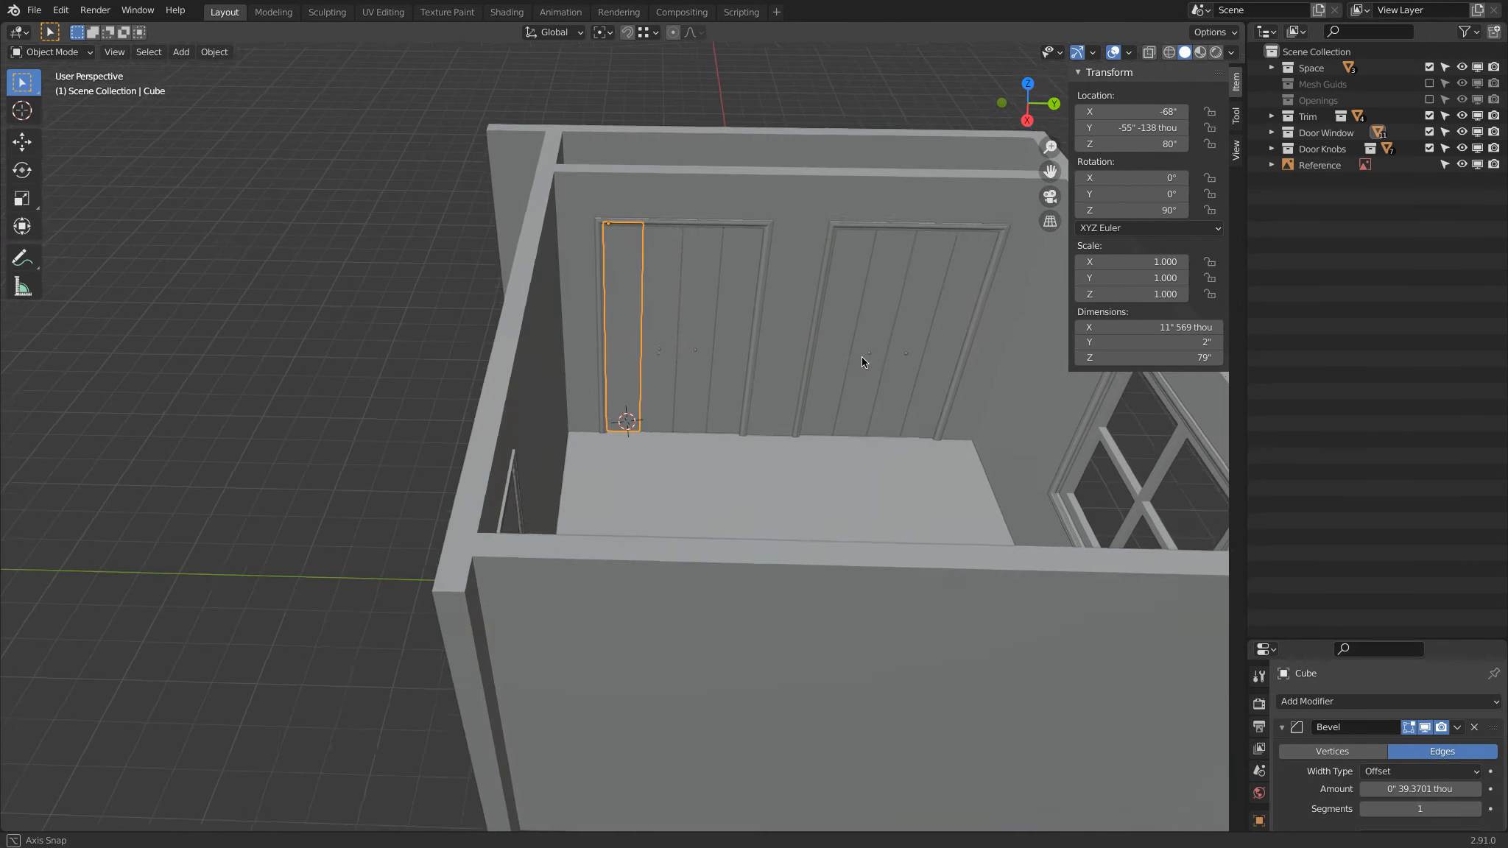
Step: Expand the Space collection in the Outliner and view the whole room from above
click(1270, 68)
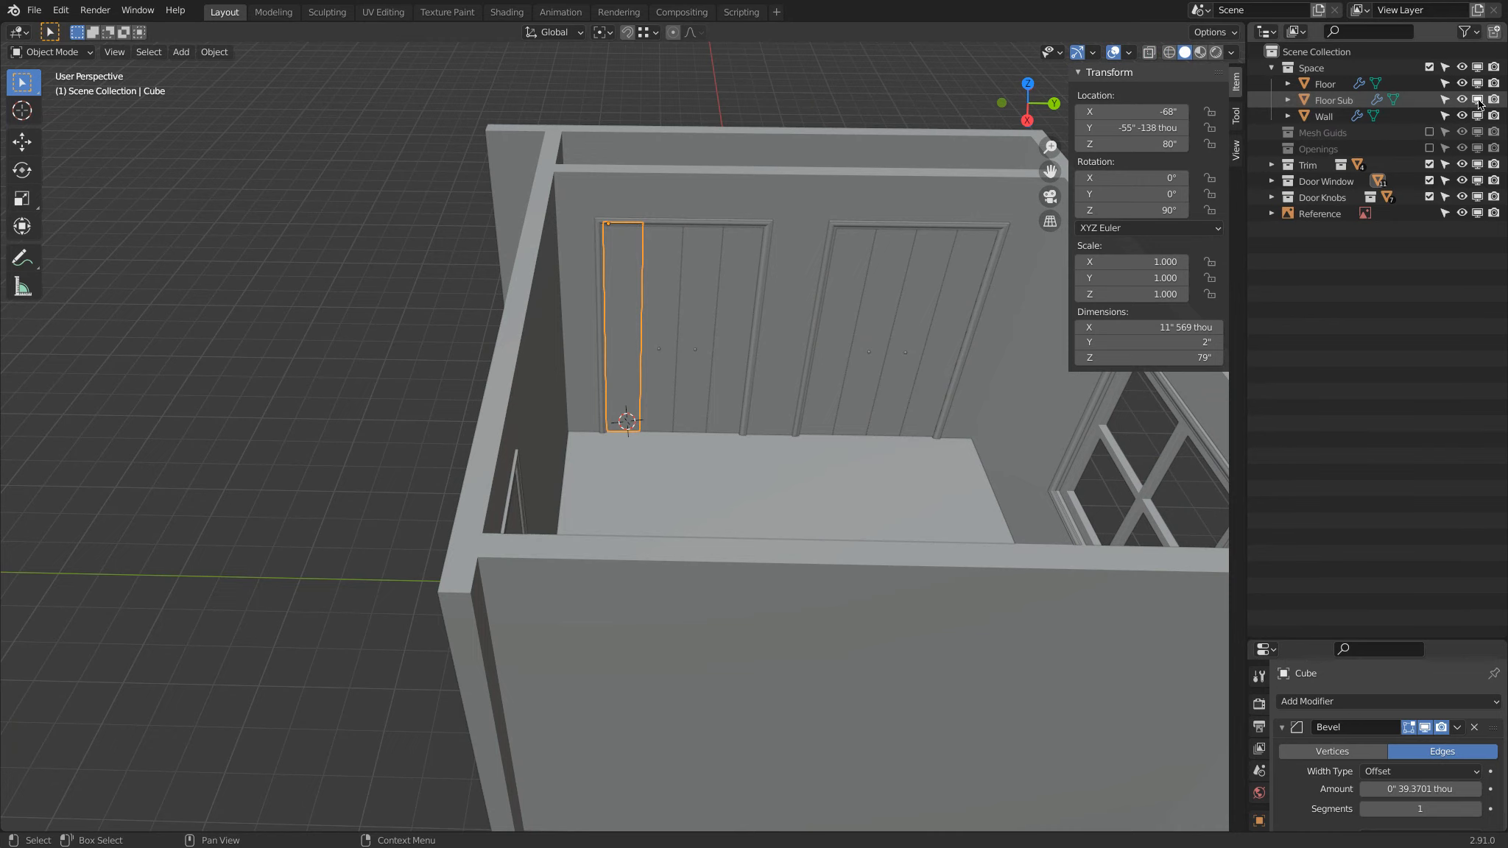
middle_drag(976, 279, 614, 373)
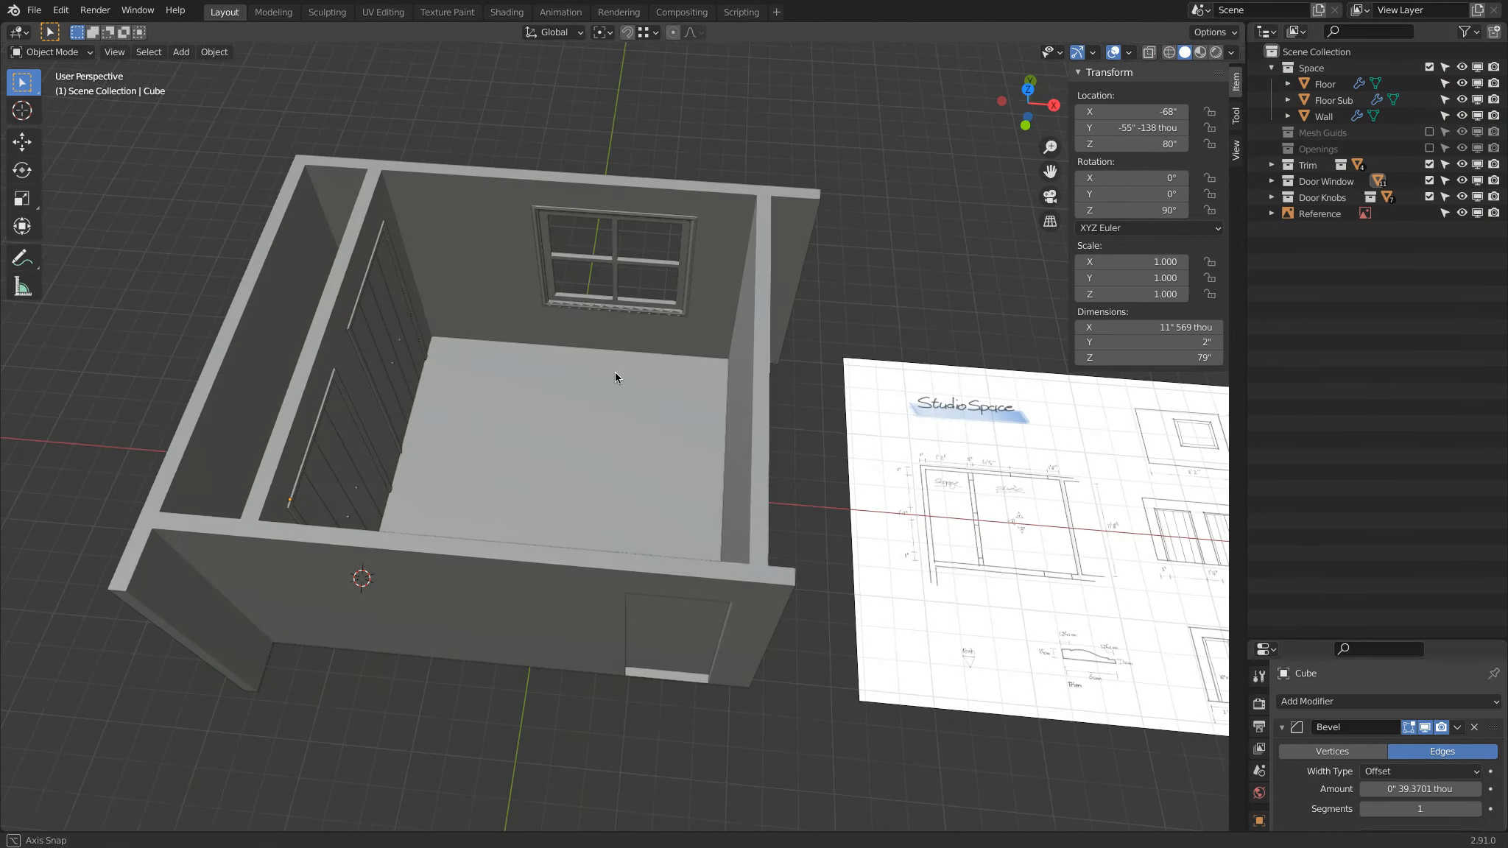